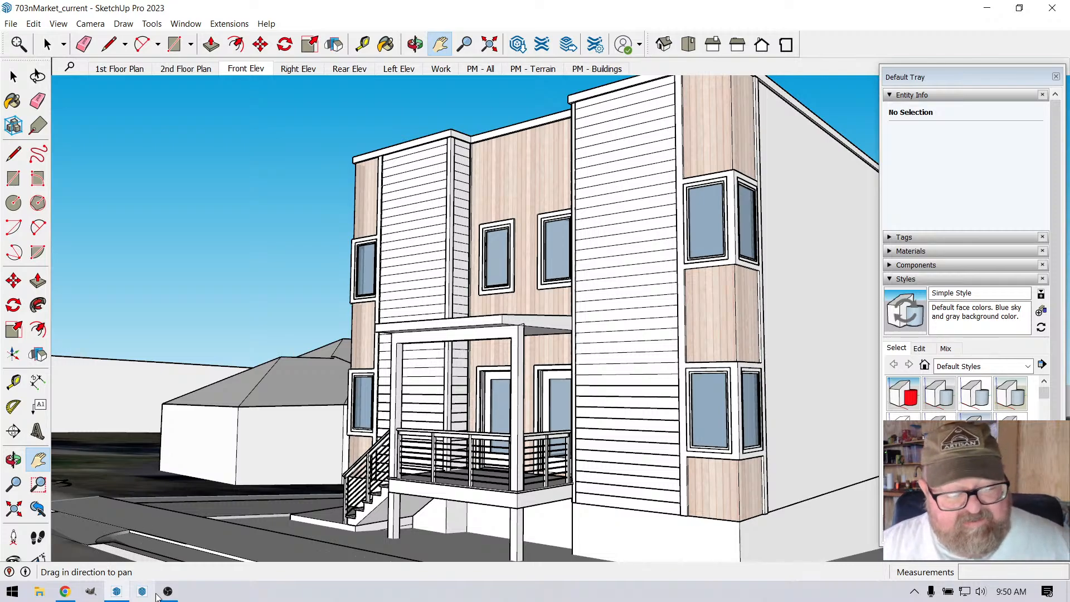
Step: Check the broadcast status in OBS and YouTube Studio, and return to the SketchUp building model
{"action": "left_click", "coordinate": [167, 592]}
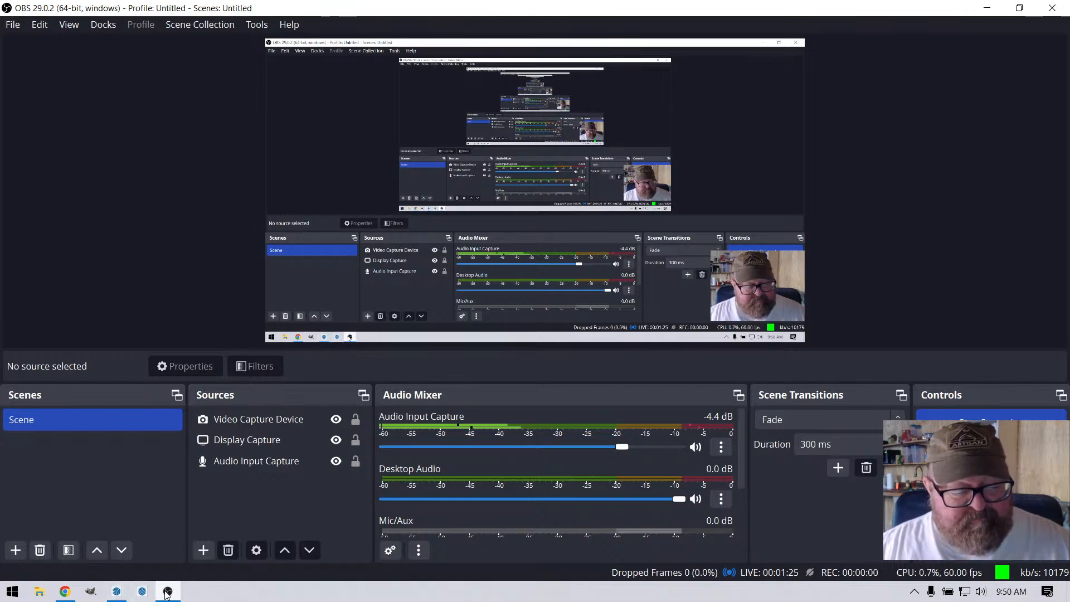
{"action": "left_click", "coordinate": [123, 594]}
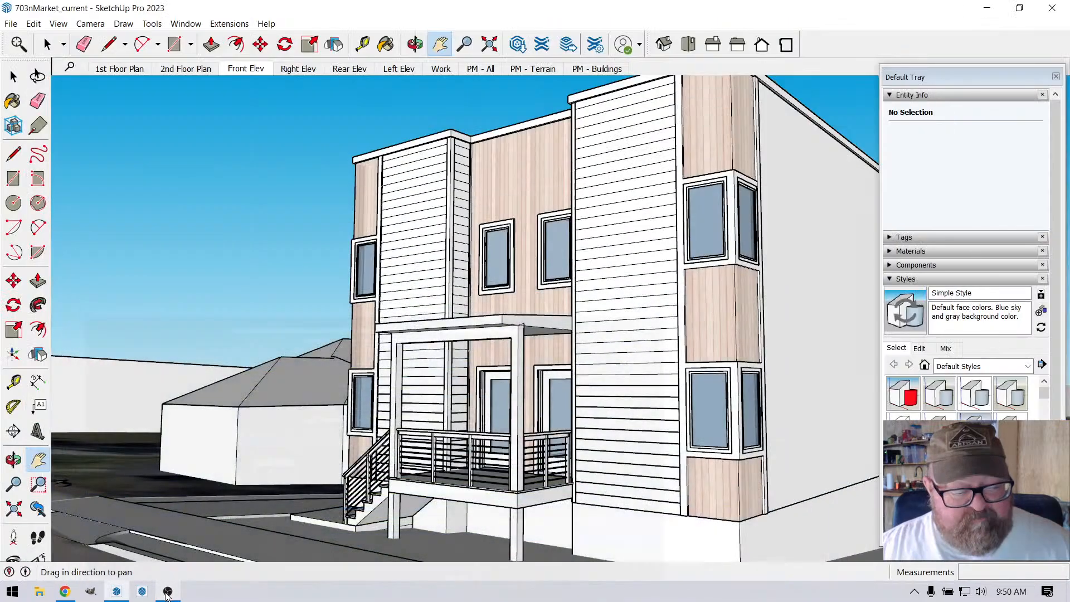
{"action": "left_click", "coordinate": [65, 592]}
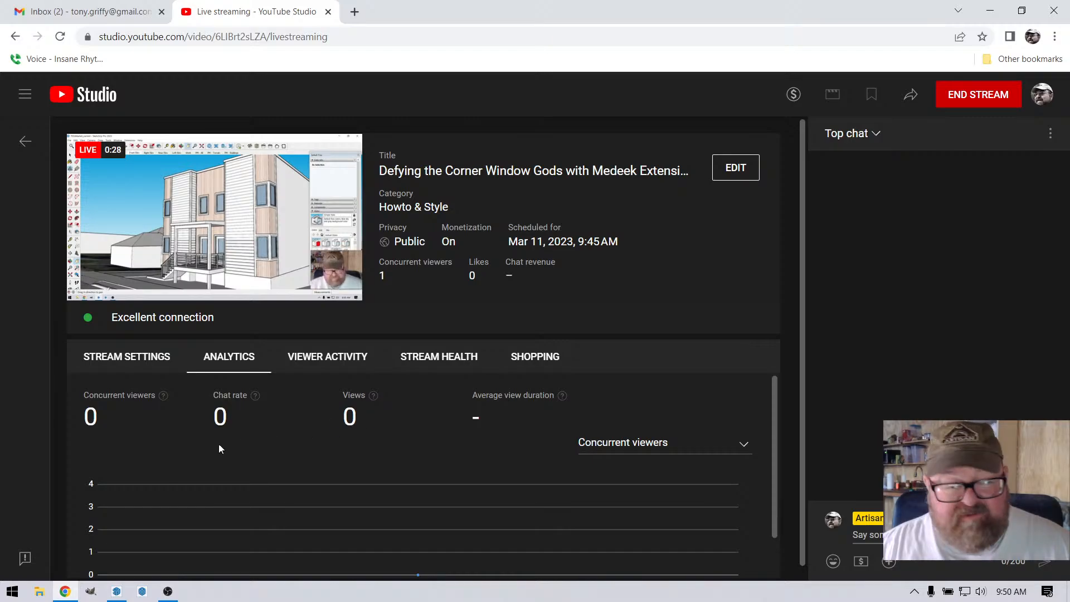
{"action": "left_click", "coordinate": [117, 592]}
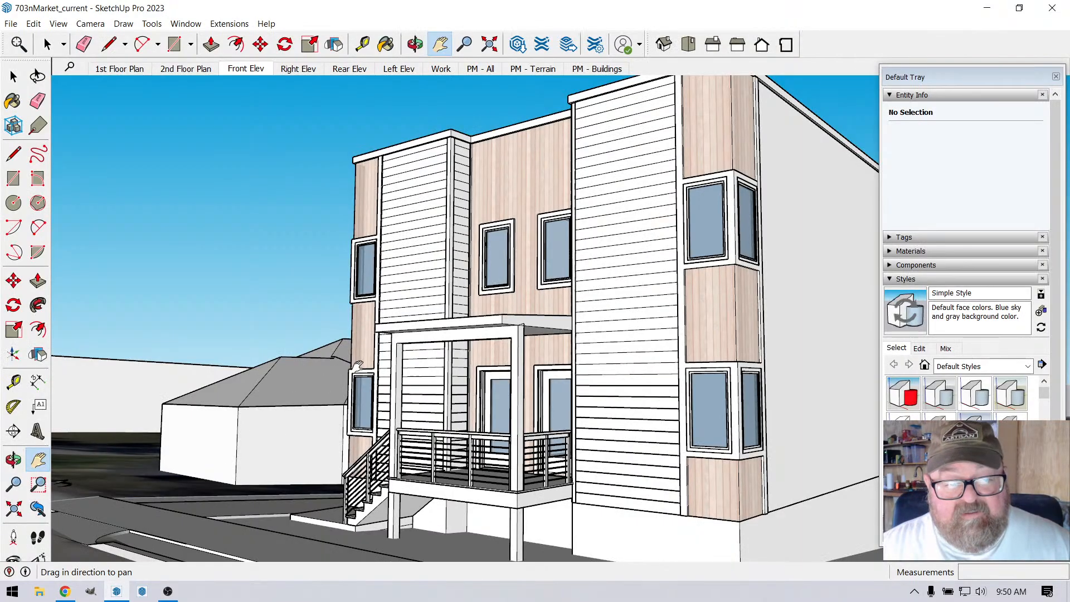
Step: Examine the building model's front facade and corner windows from farther back and a higher angle
{"action": "scroll", "coordinate": [322, 350], "scroll_direction": "down", "scroll_amount": 2}
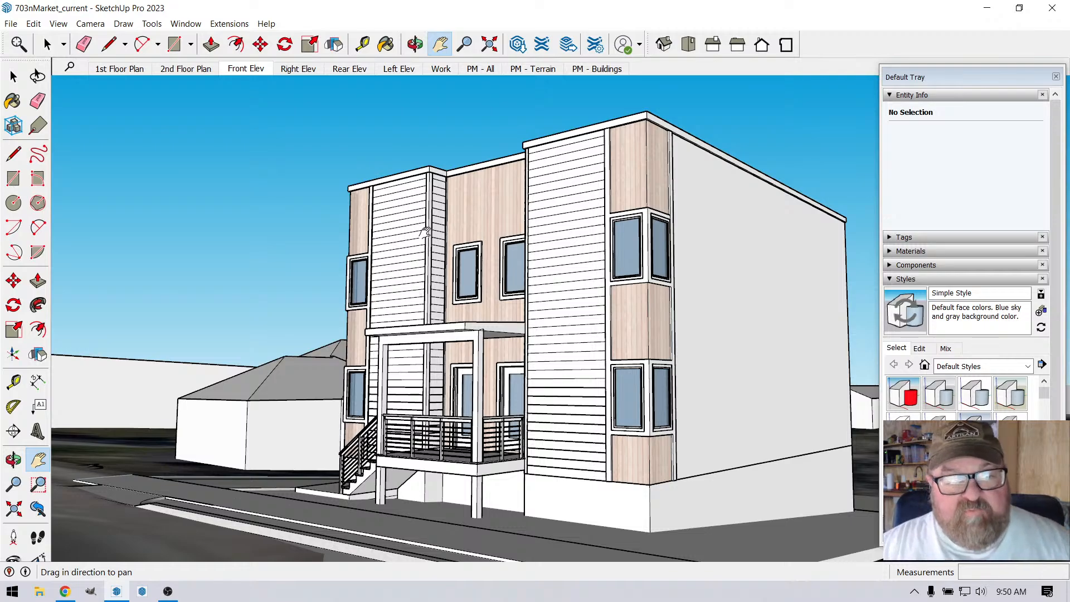
{"action": "left_click", "coordinate": [415, 44]}
{"action": "left_click_drag", "start_coordinate": [471, 273], "coordinate": [461, 337]}
{"action": "scroll", "coordinate": [461, 337], "scroll_direction": "down", "scroll_amount": 2}
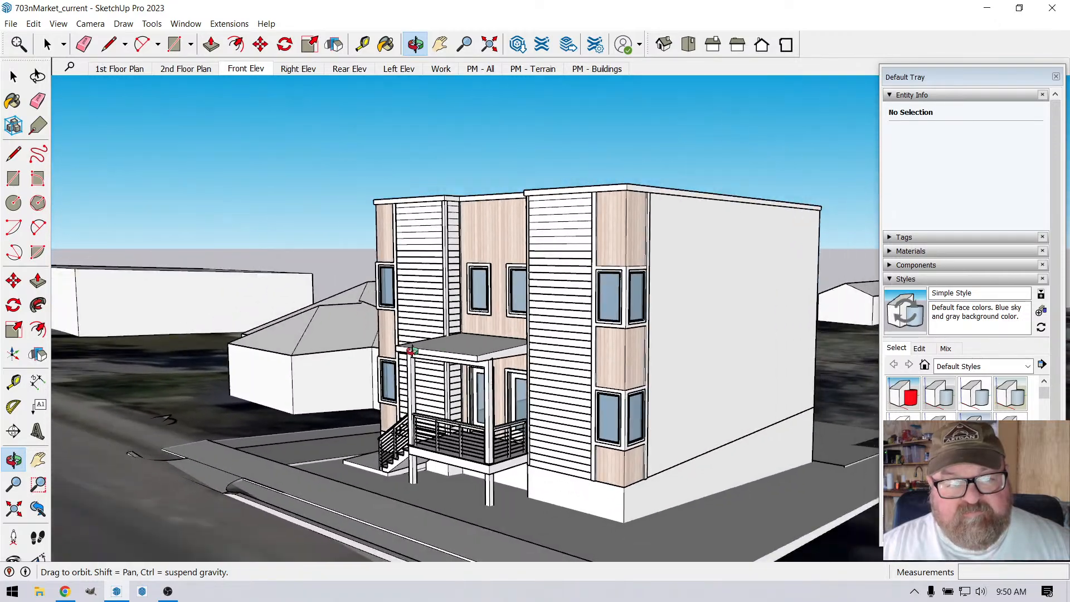
{"action": "scroll", "coordinate": [411, 350], "scroll_direction": "up", "scroll_amount": 3}
{"action": "left_click_drag", "start_coordinate": [489, 387], "coordinate": [475, 364]}
Step: Switch to Chrome, search Google for the project's street address in a new tab, and open its Street View
{"action": "left_click", "coordinate": [64, 591]}
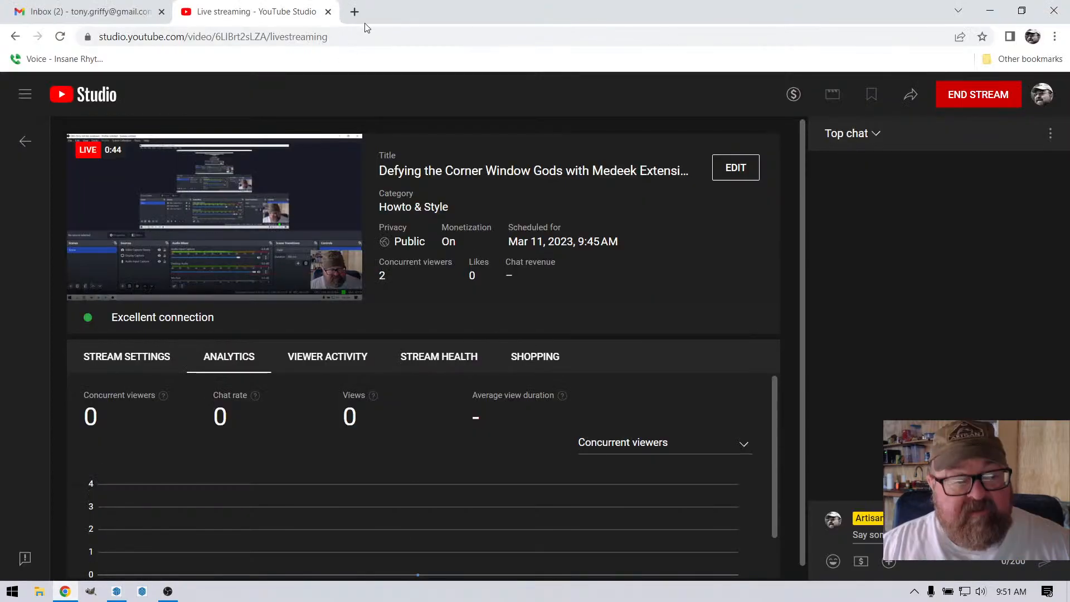
{"action": "left_click", "coordinate": [354, 12]}
{"action": "left_click", "coordinate": [420, 294]}
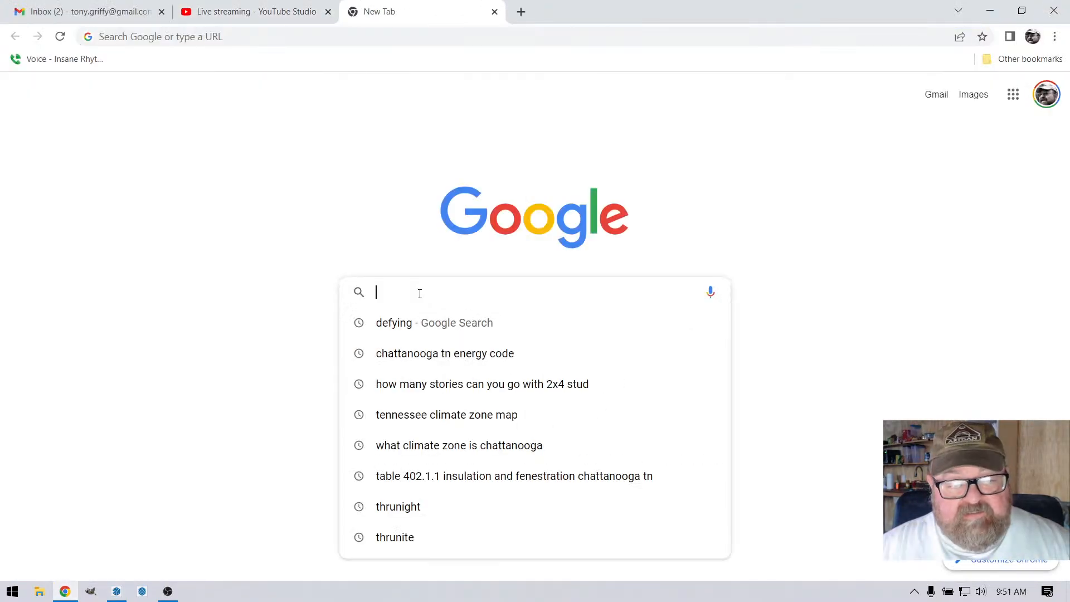
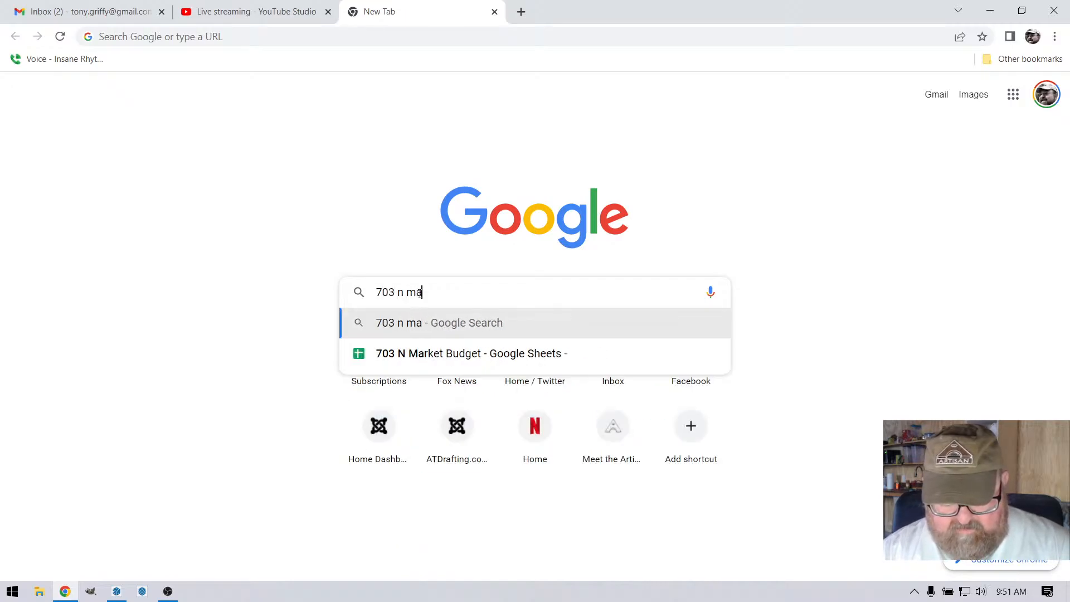
{"action": "key", "text": "Return"}
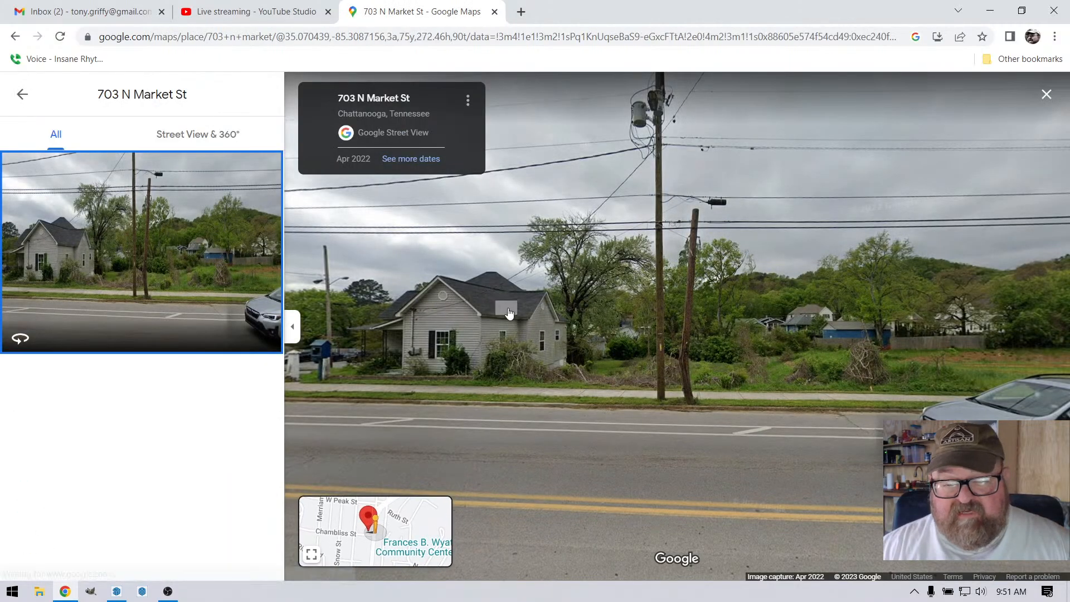
{"action": "left_click", "coordinate": [509, 312]}
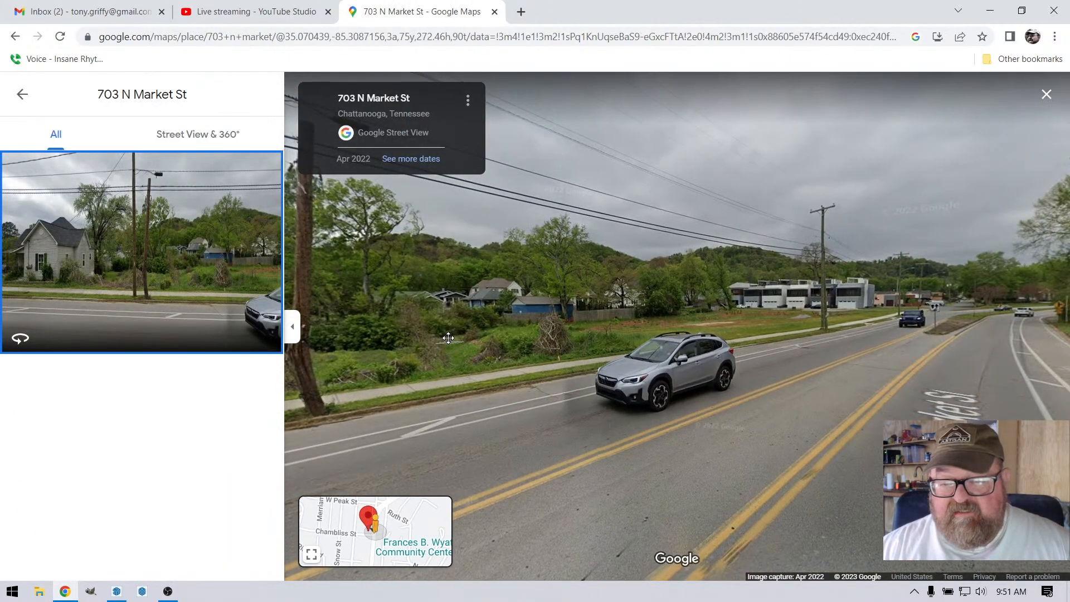
Step: Examine the vacant project lot behind the utility poles in Street View, including its surroundings along the road
{"action": "left_click_drag", "start_coordinate": [697, 333], "coordinate": [772, 331]}
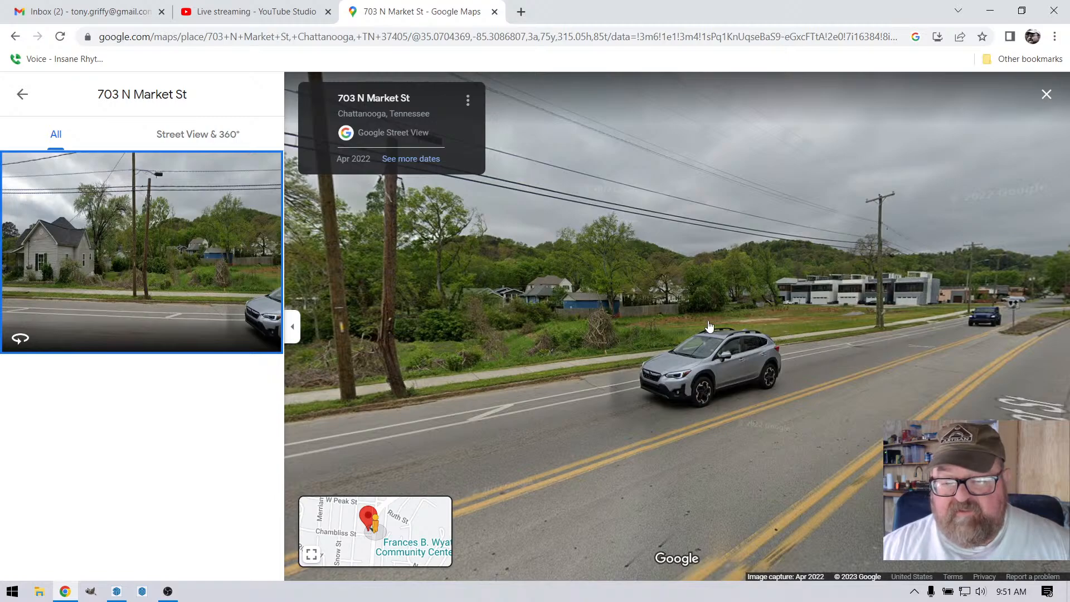
{"action": "left_click_drag", "start_coordinate": [709, 326], "coordinate": [857, 370]}
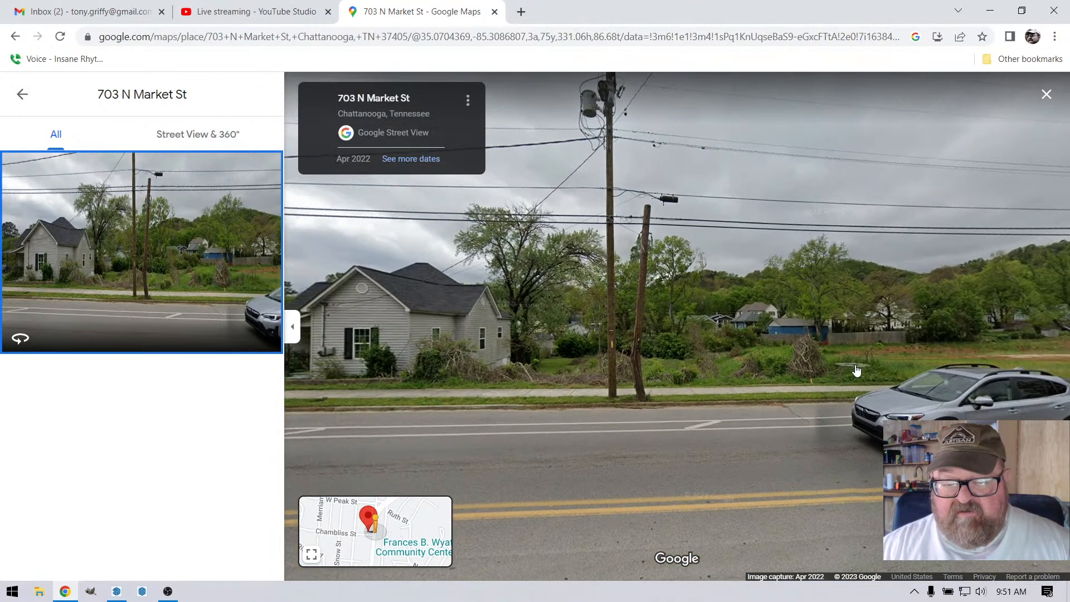
{"action": "scroll", "coordinate": [630, 383], "scroll_direction": "up", "scroll_amount": 1}
{"action": "scroll", "coordinate": [708, 413], "scroll_direction": "up", "scroll_amount": 1}
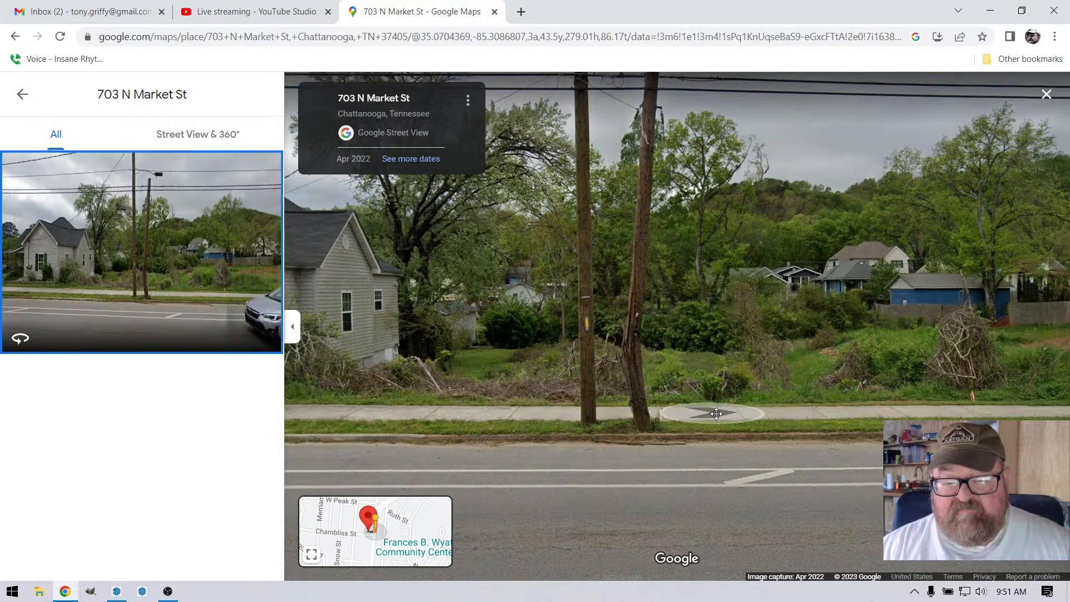
{"action": "left_click_drag", "start_coordinate": [717, 414], "coordinate": [742, 428]}
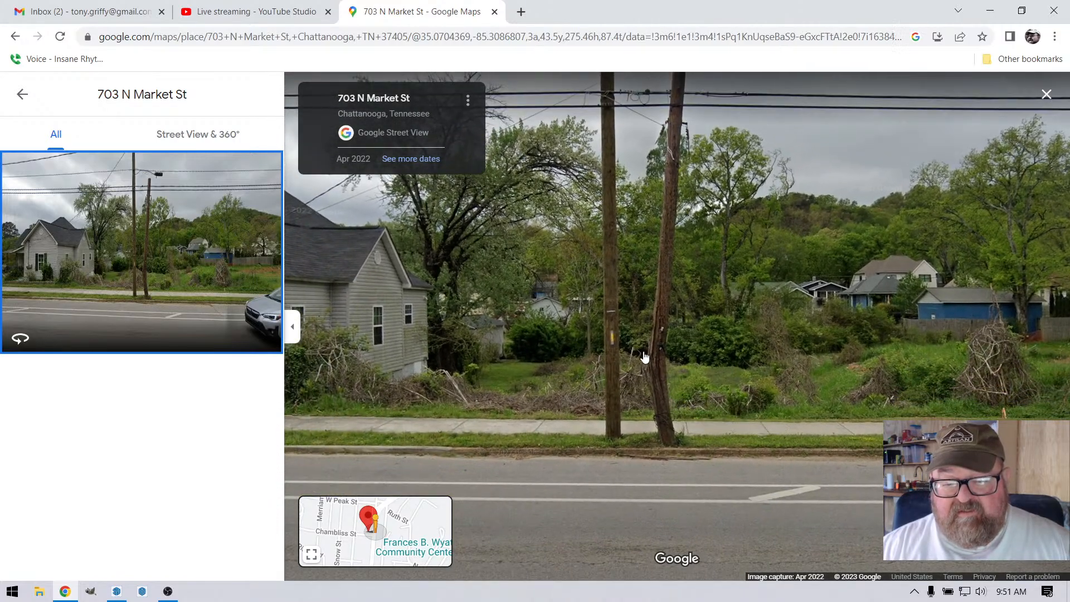
{"action": "scroll", "coordinate": [644, 357], "scroll_direction": "up", "scroll_amount": 2}
{"action": "scroll", "coordinate": [683, 444], "scroll_direction": "down", "scroll_amount": 3}
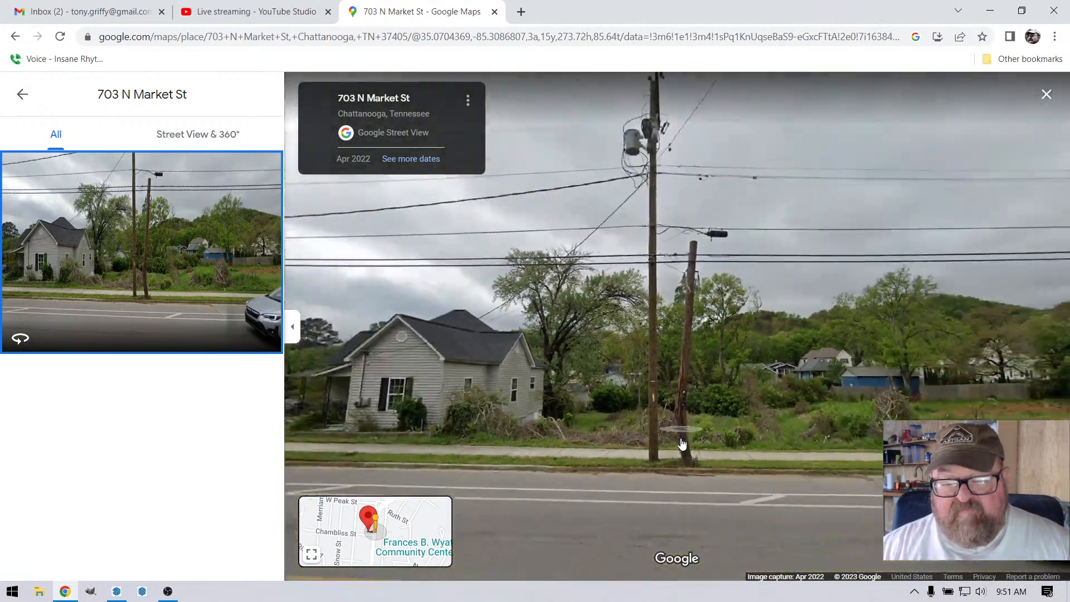
Step: Move to the gray corner house beside the vacant lot and inspect its street front in Street View
{"action": "left_click_drag", "start_coordinate": [701, 495], "coordinate": [786, 469]}
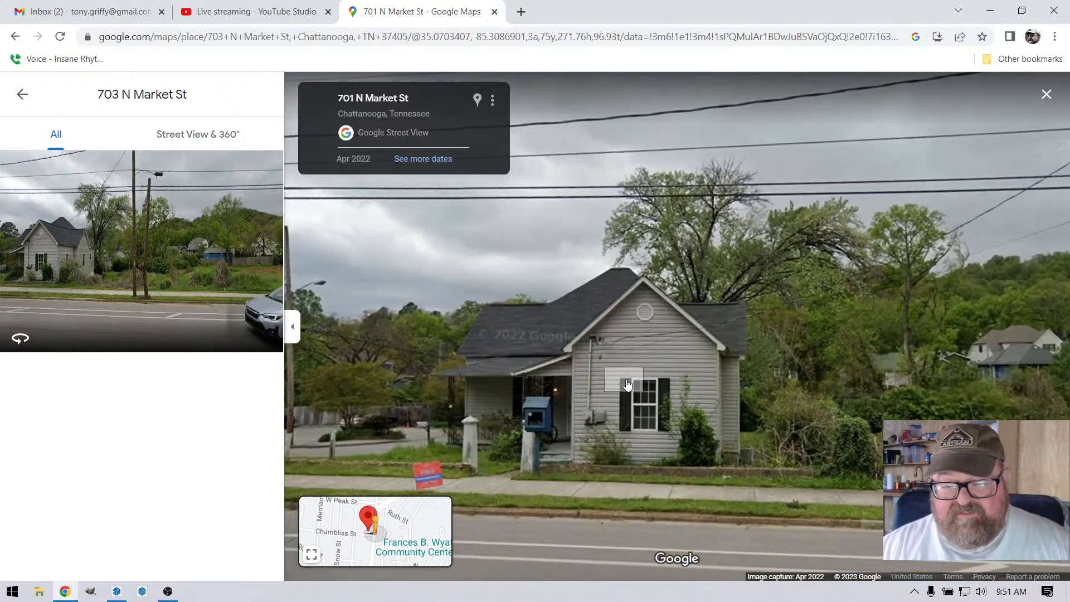
{"action": "left_click_drag", "start_coordinate": [631, 405], "coordinate": [773, 399]}
{"action": "scroll", "coordinate": [774, 399], "scroll_direction": "up", "scroll_amount": 3}
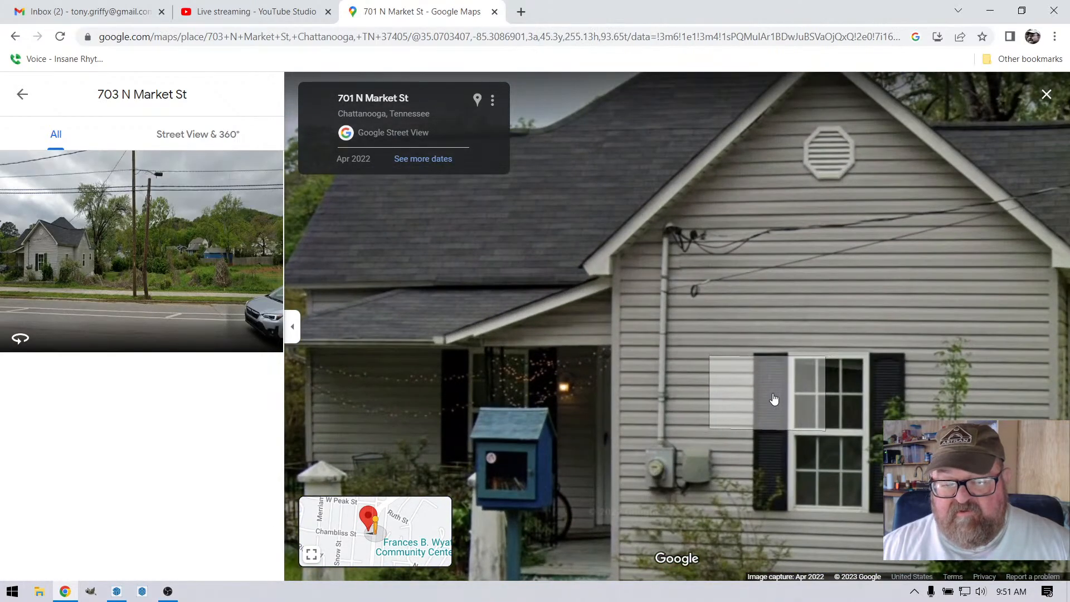
{"action": "scroll", "coordinate": [774, 399], "scroll_direction": "down", "scroll_amount": 4}
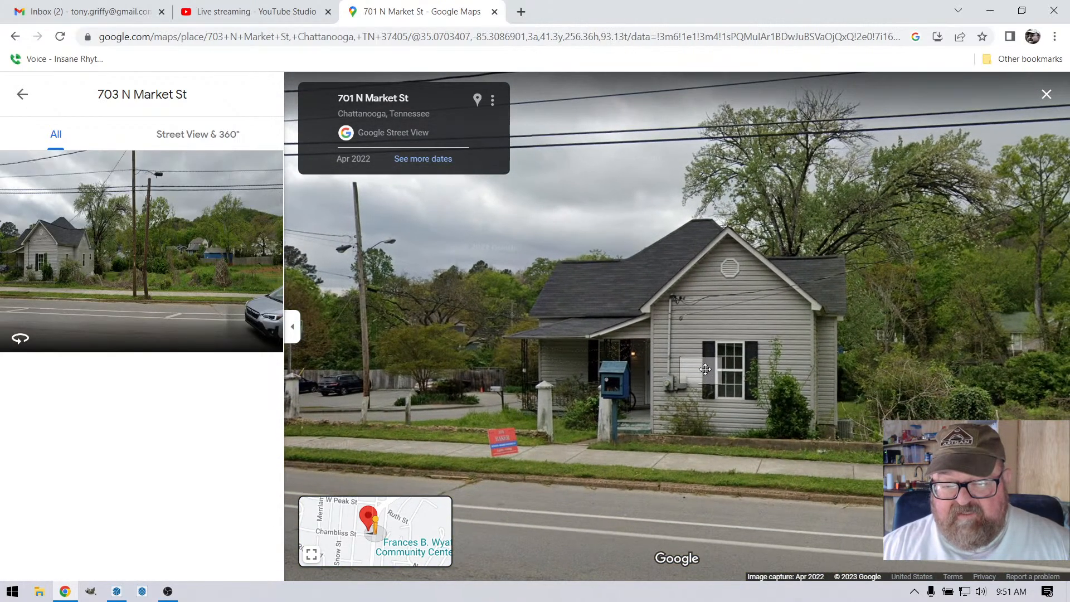
{"action": "left_click_drag", "start_coordinate": [768, 410], "coordinate": [1005, 408]}
{"action": "left_click_drag", "start_coordinate": [764, 415], "coordinate": [892, 396]}
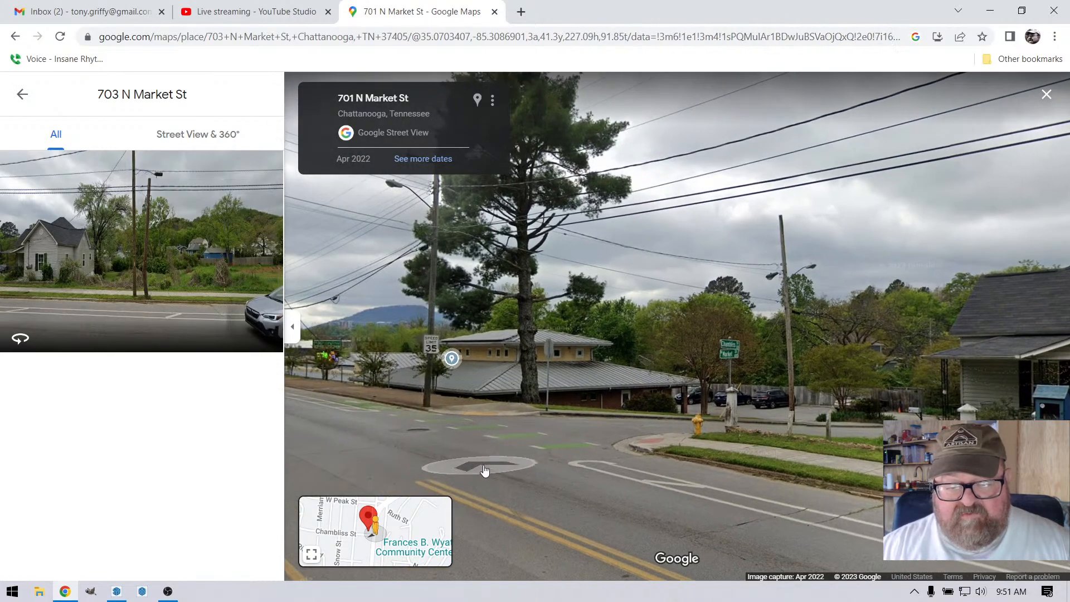
Step: Advance along N Market St to the intersection and inspect the metal-roofed building across the side street
{"action": "left_click", "coordinate": [484, 471]}
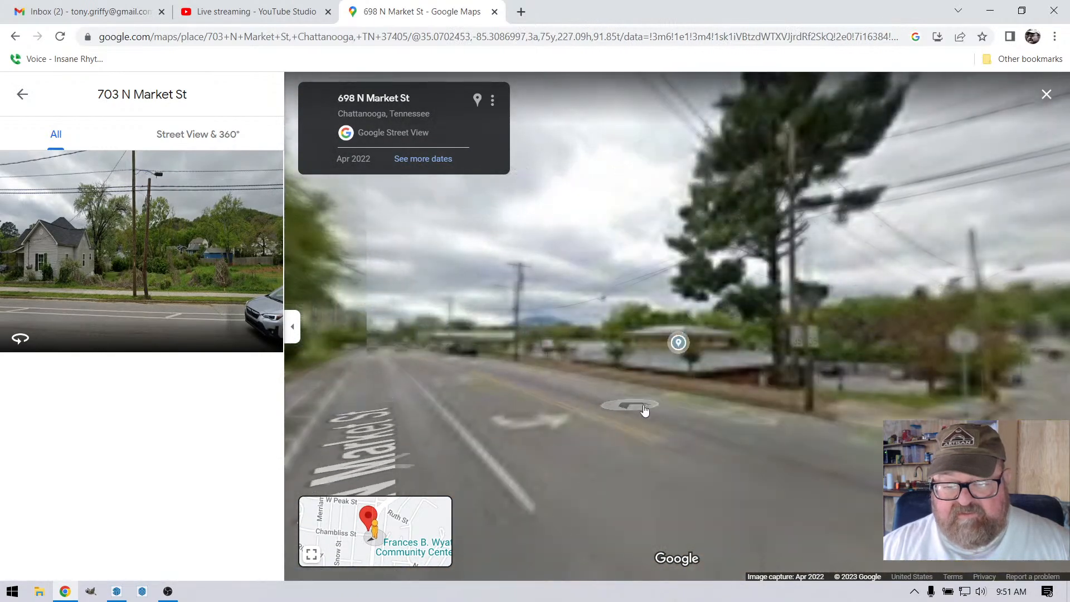
{"action": "left_click_drag", "start_coordinate": [645, 411], "coordinate": [542, 421]}
{"action": "scroll", "coordinate": [566, 391], "scroll_direction": "up", "scroll_amount": 3}
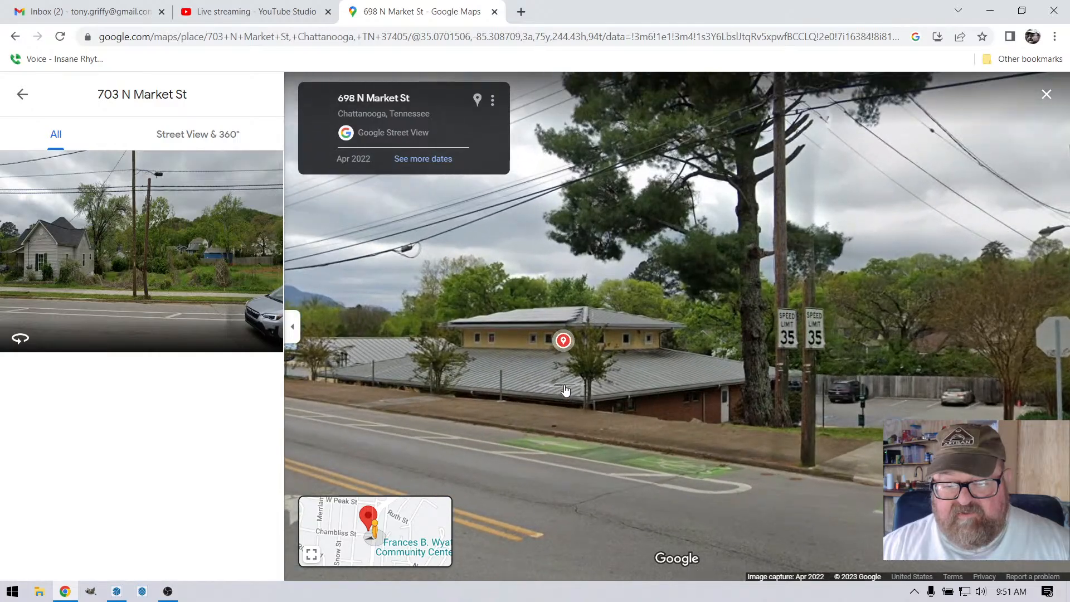
{"action": "scroll", "coordinate": [572, 389], "scroll_direction": "up", "scroll_amount": 5}
{"action": "scroll", "coordinate": [519, 409], "scroll_direction": "down", "scroll_amount": 8}
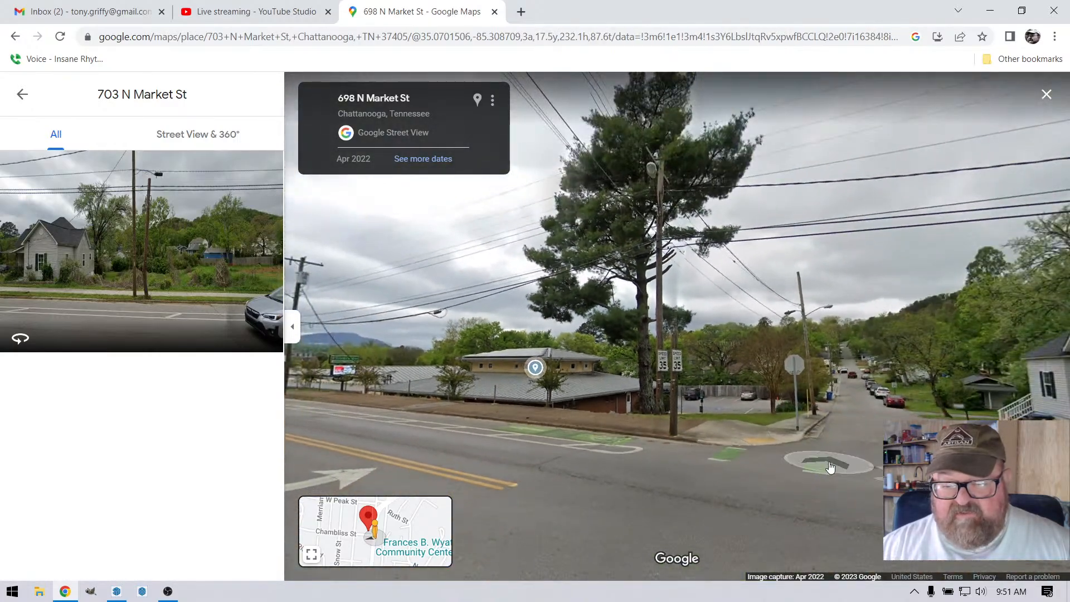
Step: Turn back toward the gray house at the intersection and view its side-street elevation
{"action": "left_click", "coordinate": [830, 467]}
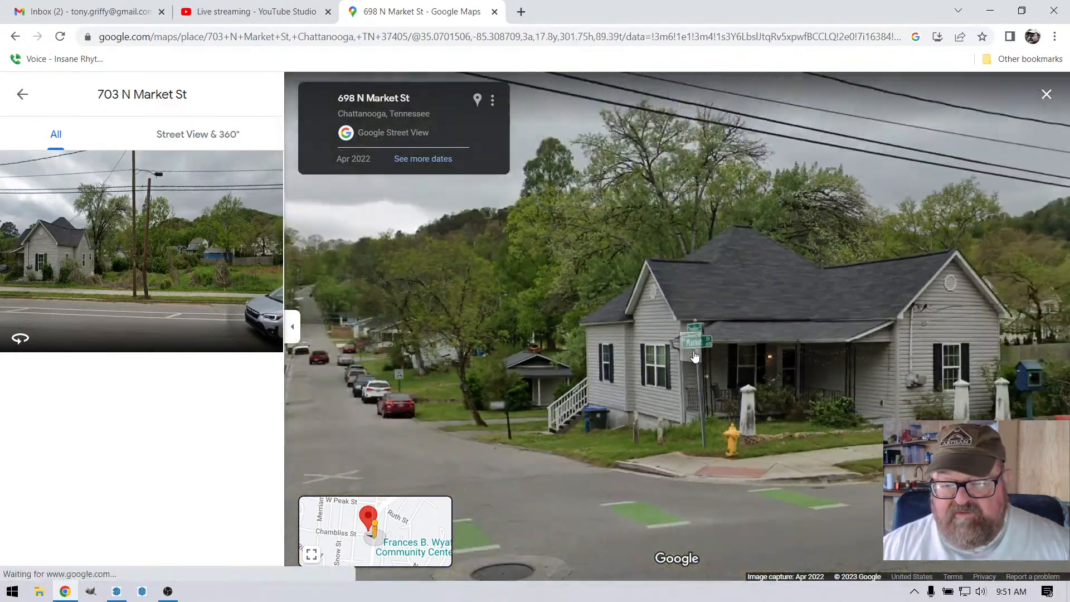
{"action": "scroll", "coordinate": [693, 365], "scroll_direction": "down", "scroll_amount": 3}
{"action": "scroll", "coordinate": [689, 376], "scroll_direction": "up", "scroll_amount": 2}
{"action": "scroll", "coordinate": [686, 387], "scroll_direction": "down", "scroll_amount": 2}
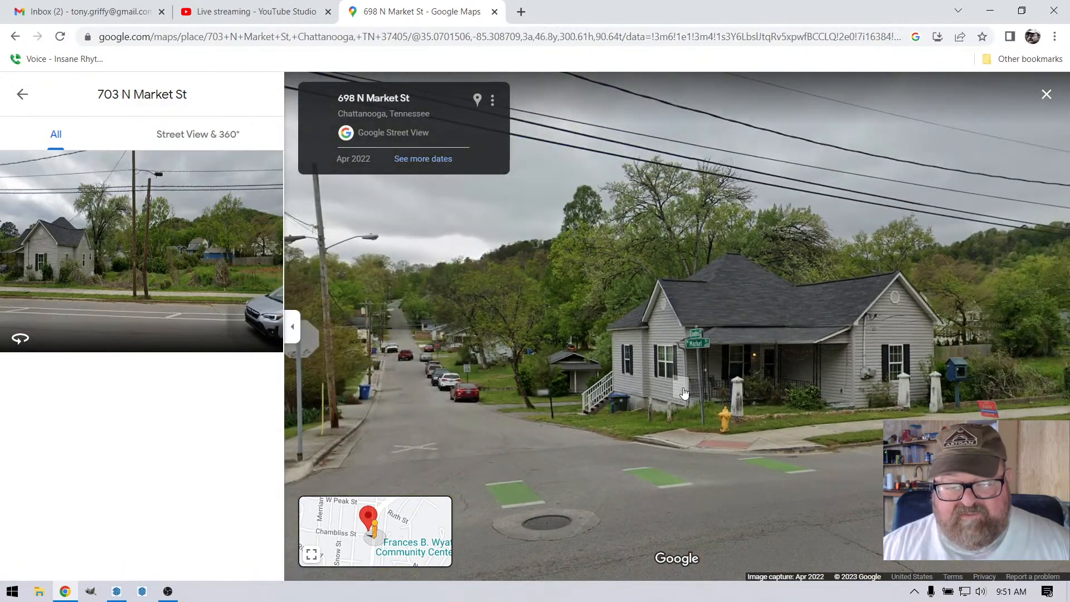
Step: Travel down Chambliss St in Street View and turn onto Spears Ave behind the project site
{"action": "left_click", "coordinate": [535, 386]}
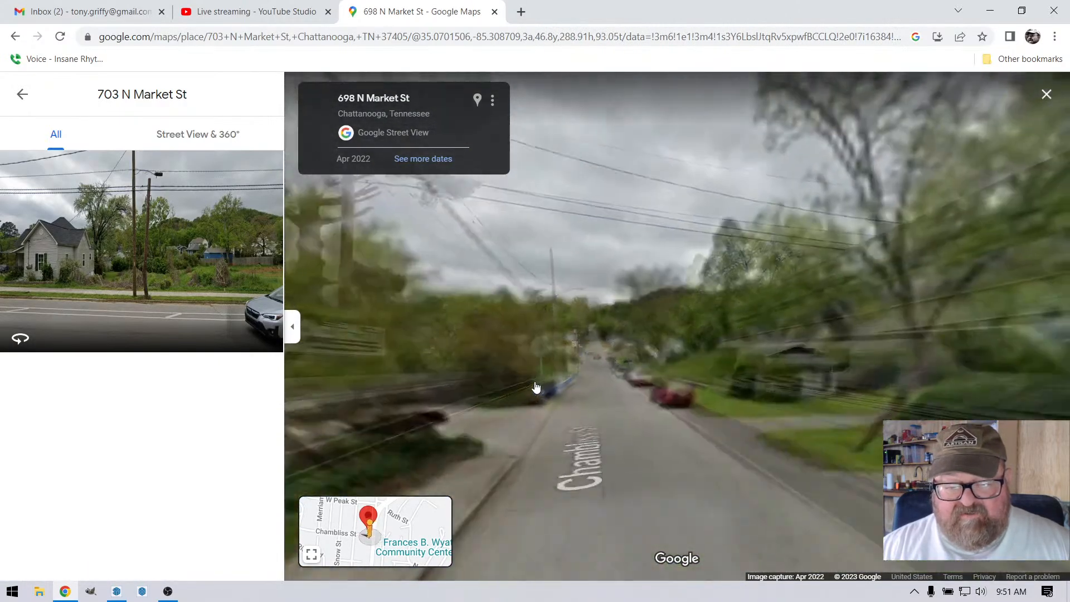
{"action": "left_click", "coordinate": [603, 350]}
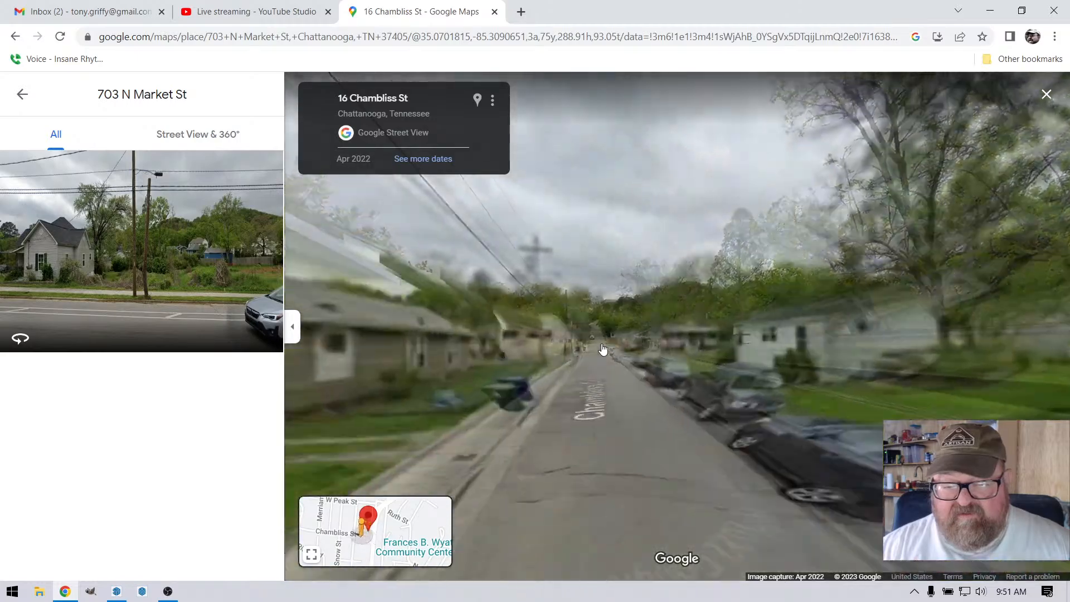
{"action": "left_click", "coordinate": [603, 350]}
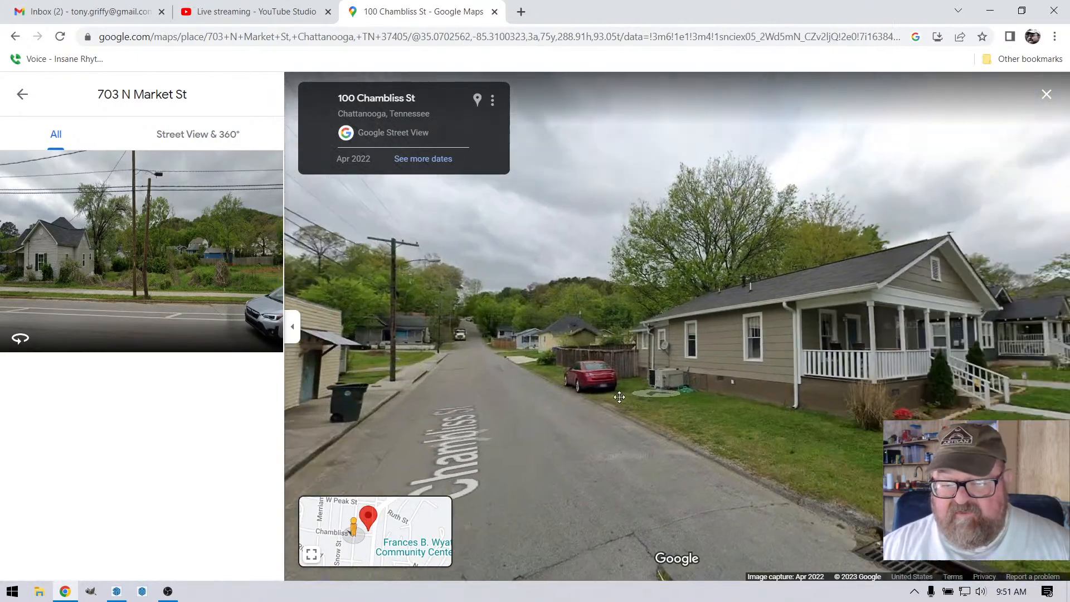
{"action": "left_click_drag", "start_coordinate": [619, 397], "coordinate": [490, 399]}
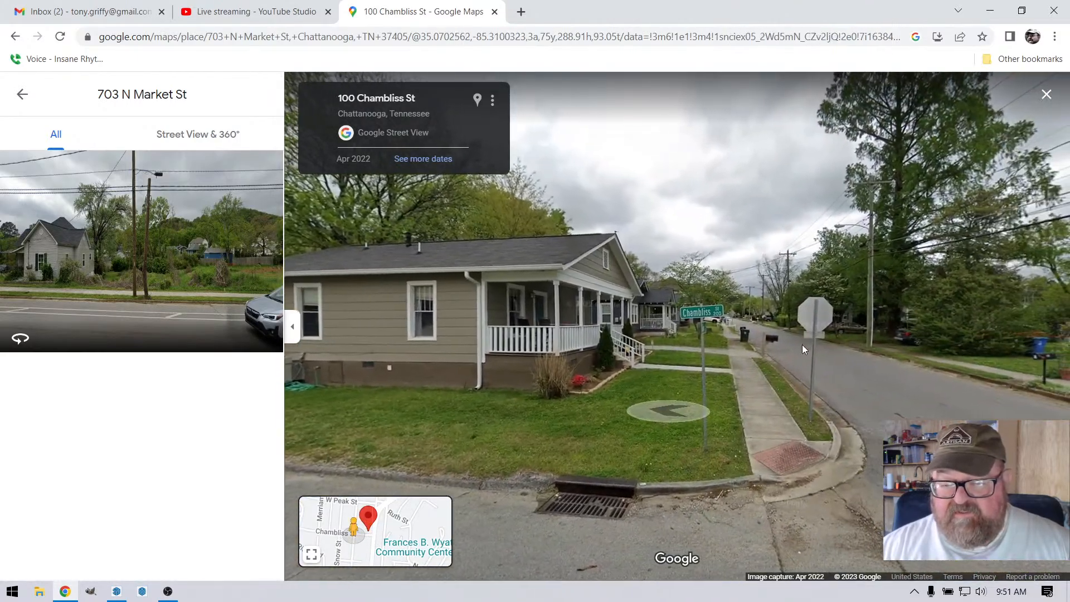
{"action": "left_click", "coordinate": [785, 338]}
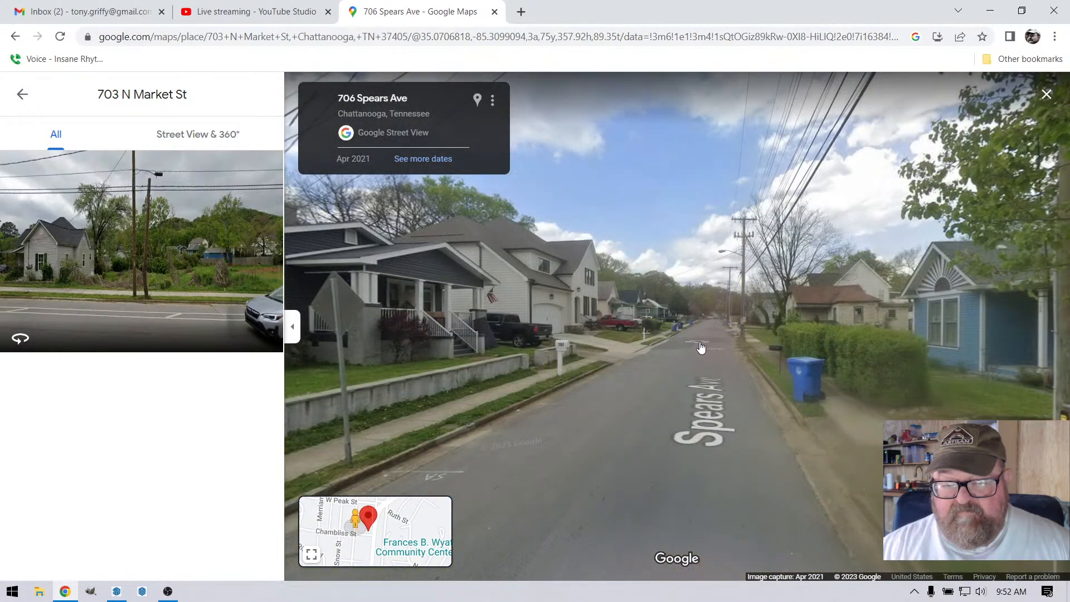
Step: Compare the newer white two-story house with the older neighboring homes along Spears Ave
{"action": "left_click", "coordinate": [701, 347]}
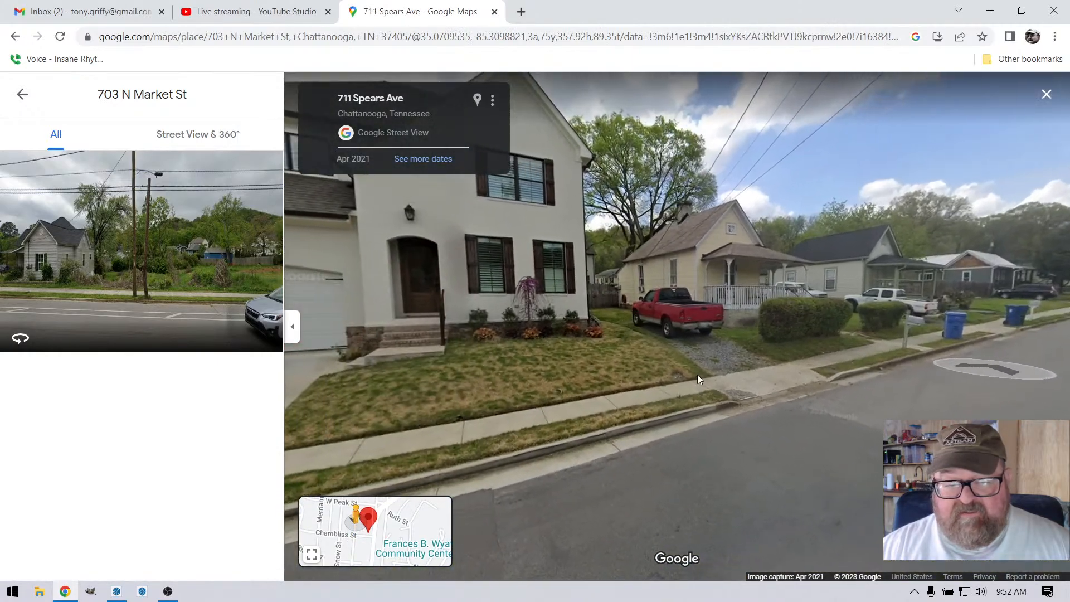
{"action": "left_click_drag", "start_coordinate": [698, 375], "coordinate": [908, 396]}
{"action": "left_click_drag", "start_coordinate": [474, 342], "coordinate": [676, 358]}
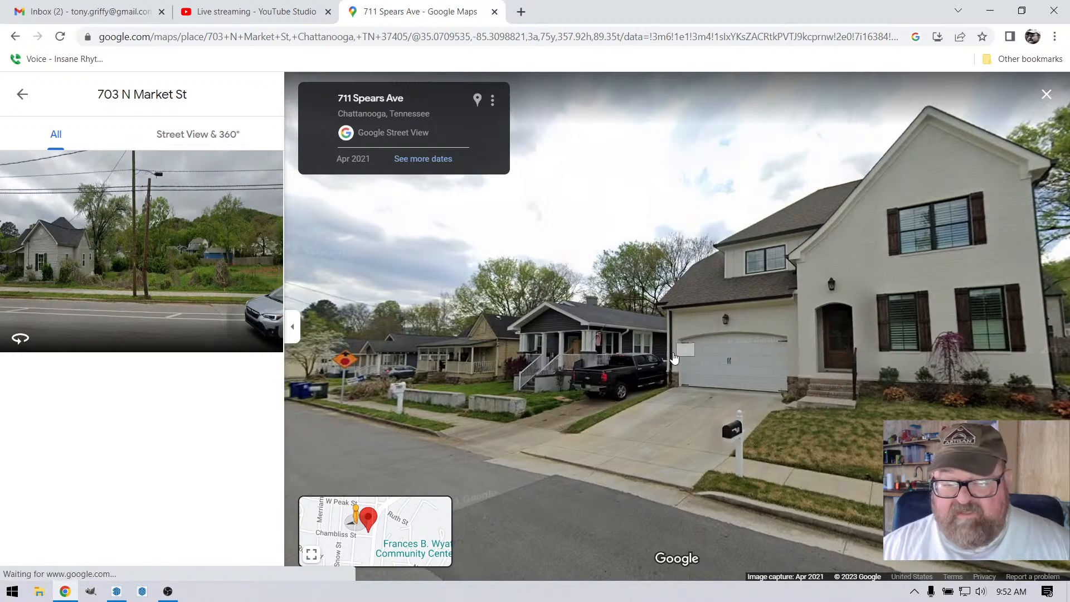
{"action": "left_click", "coordinate": [470, 469]}
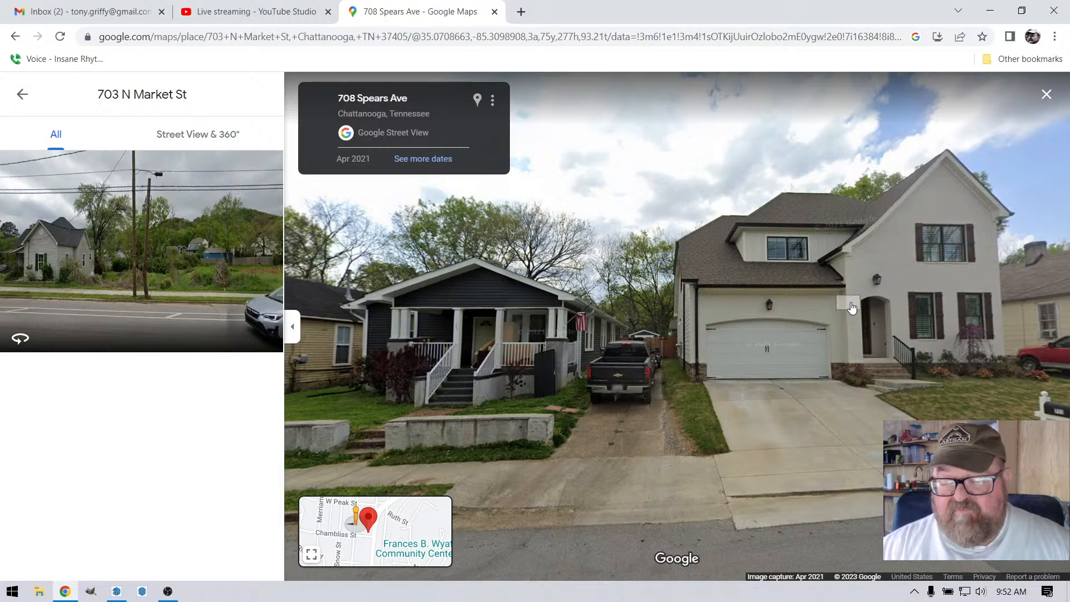
{"action": "left_click_drag", "start_coordinate": [835, 316], "coordinate": [963, 315]}
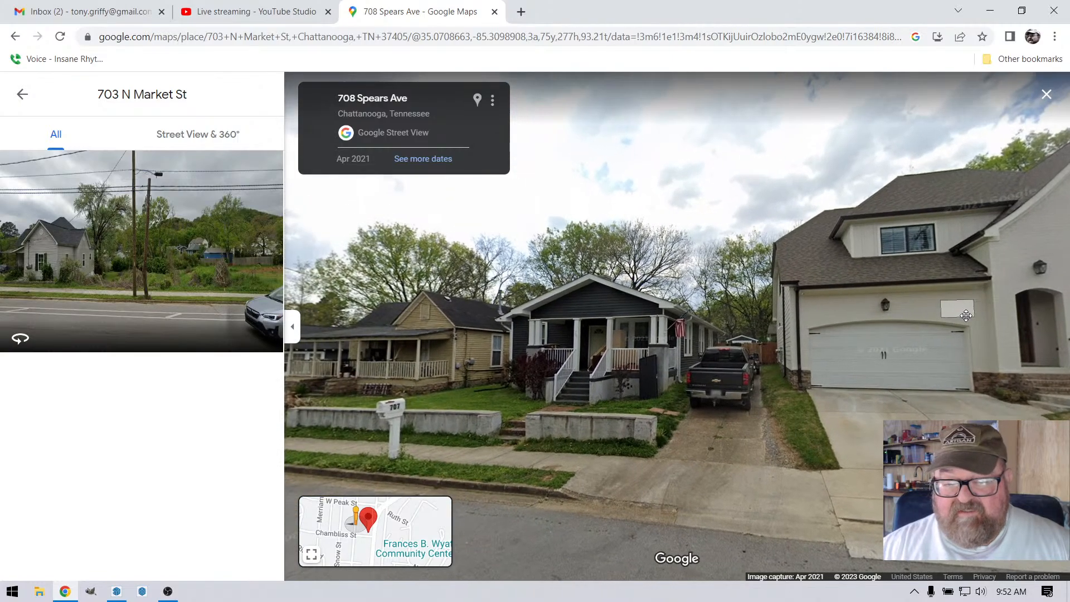
Step: Examine the older porch-fronted homes beside the newer white two-story house on Spears Ave from one position farther down the street
{"action": "scroll", "coordinate": [405, 373], "scroll_direction": "up", "scroll_amount": 3}
{"action": "left_click_drag", "start_coordinate": [405, 372], "coordinate": [735, 316]}
{"action": "scroll", "coordinate": [735, 317], "scroll_direction": "down", "scroll_amount": 3}
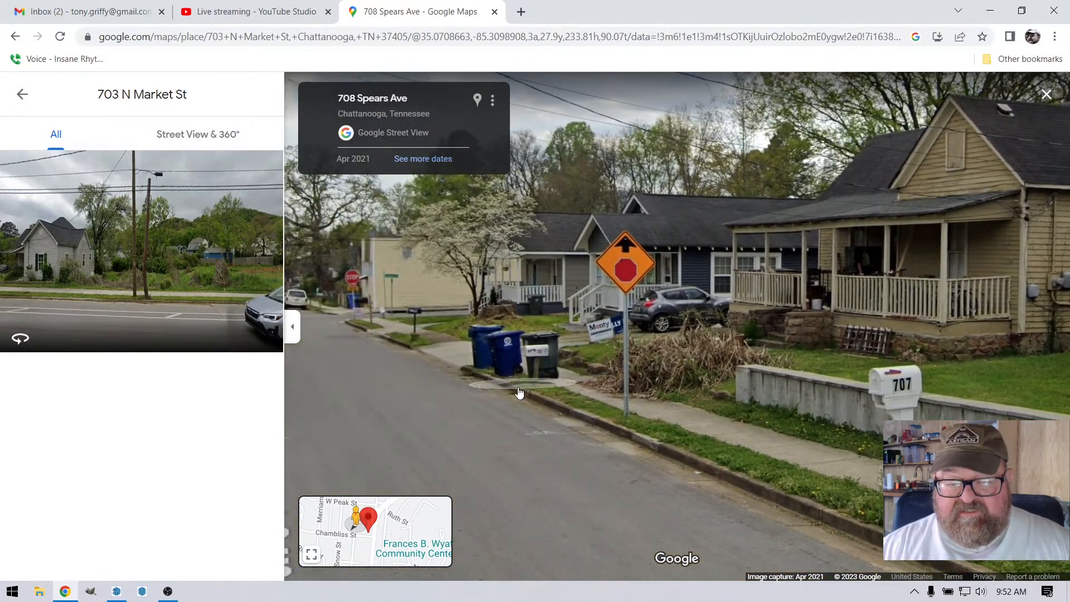
{"action": "left_click", "coordinate": [430, 411]}
{"action": "left_click_drag", "start_coordinate": [847, 385], "coordinate": [460, 379]}
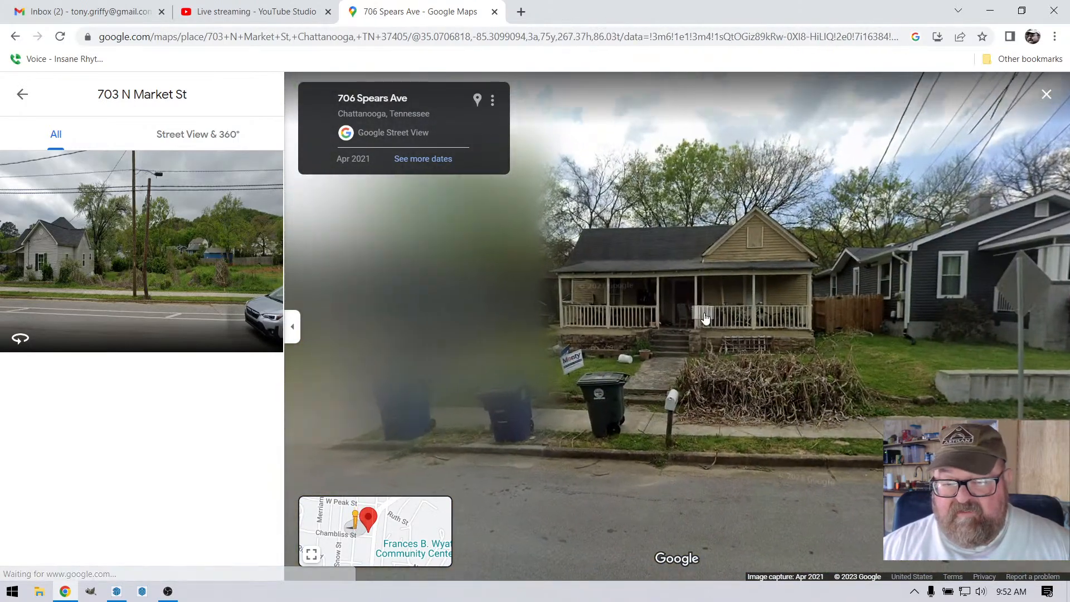
{"action": "scroll", "coordinate": [703, 318], "scroll_direction": "up", "scroll_amount": 2}
{"action": "left_click_drag", "start_coordinate": [795, 332], "coordinate": [463, 377]}
Step: Travel up Spears Ave in Street View past the neighboring houses to the W Peak St intersection
{"action": "left_click", "coordinate": [804, 320]}
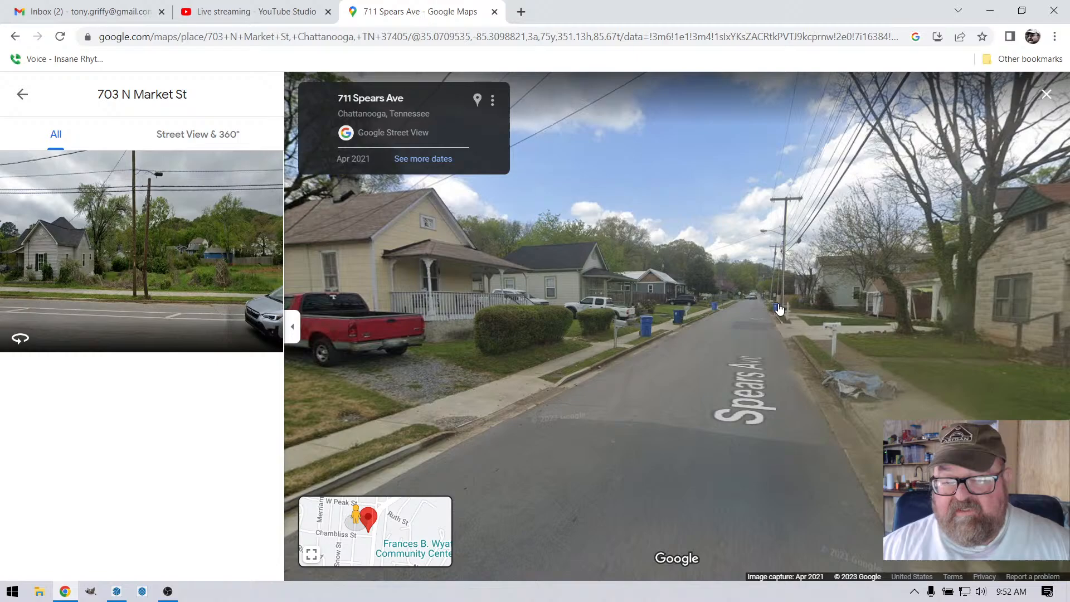
{"action": "left_click", "coordinate": [779, 310]}
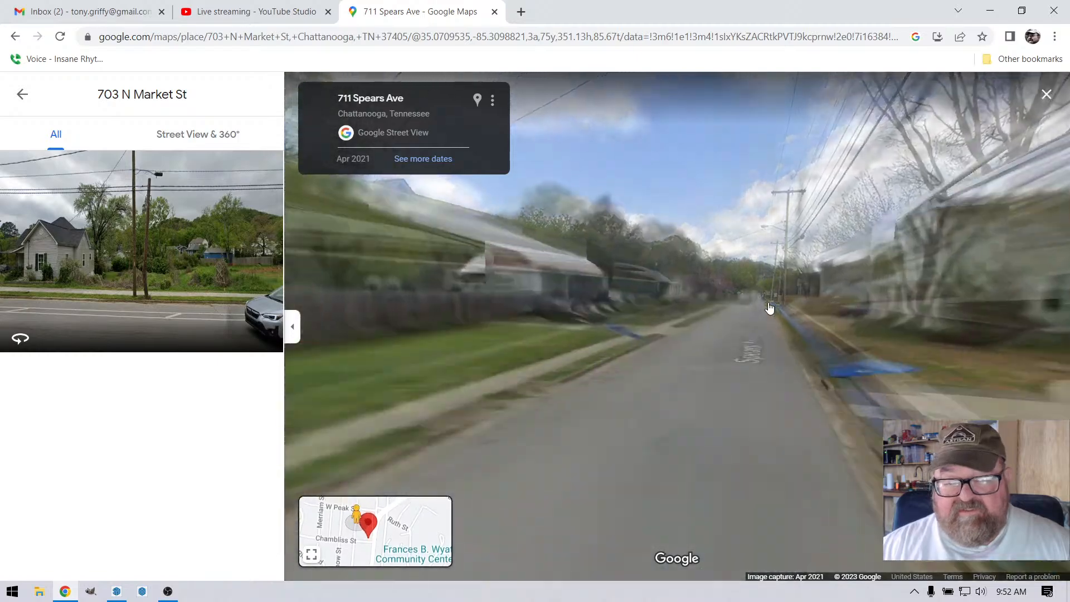
{"action": "left_click", "coordinate": [773, 309]}
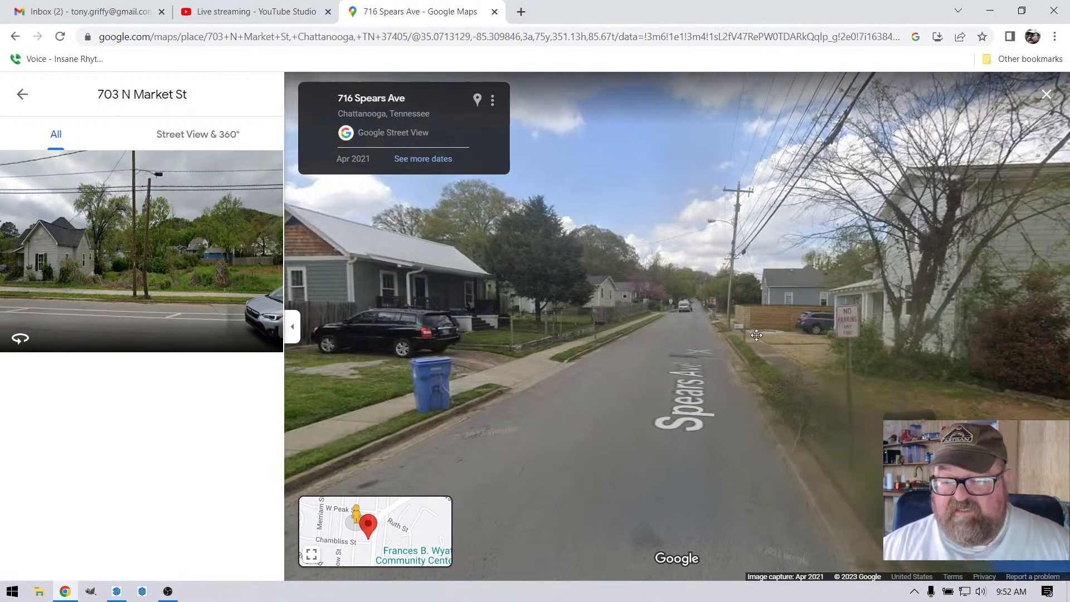
{"action": "left_click", "coordinate": [624, 357]}
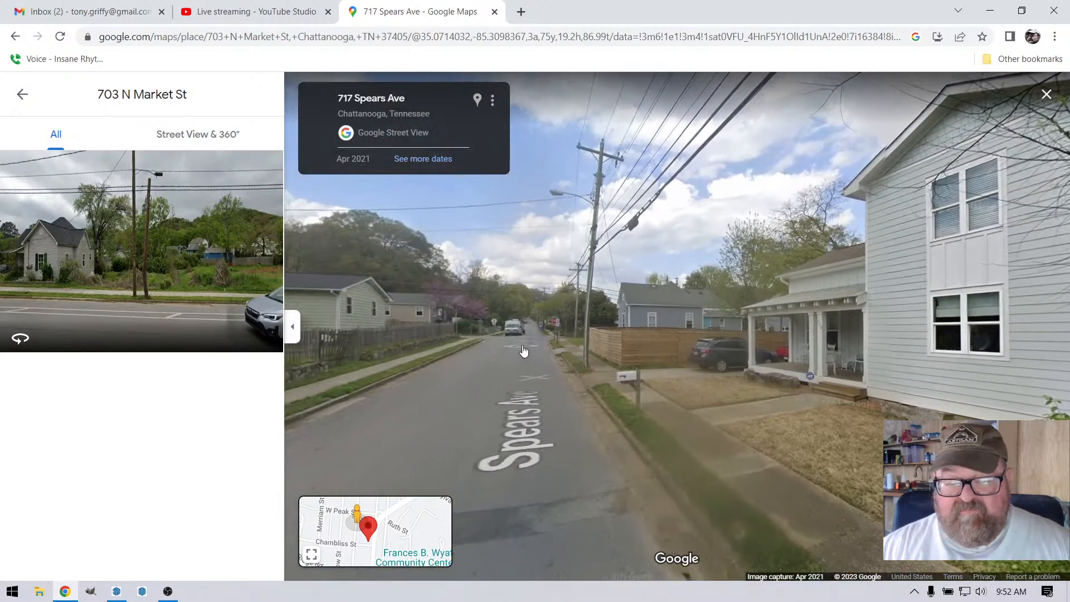
{"action": "left_click", "coordinate": [522, 357]}
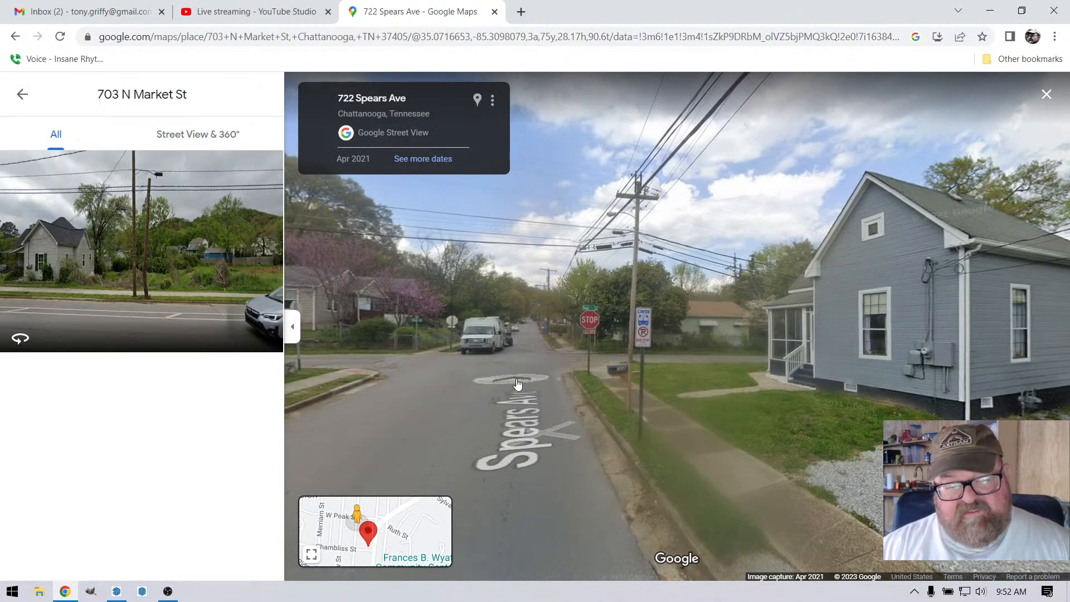
Step: Turn onto W Peak St and follow it past the brick building to the N Market St intersection
{"action": "left_click_drag", "start_coordinate": [520, 369], "coordinate": [743, 375]}
{"action": "left_click", "coordinate": [710, 373]}
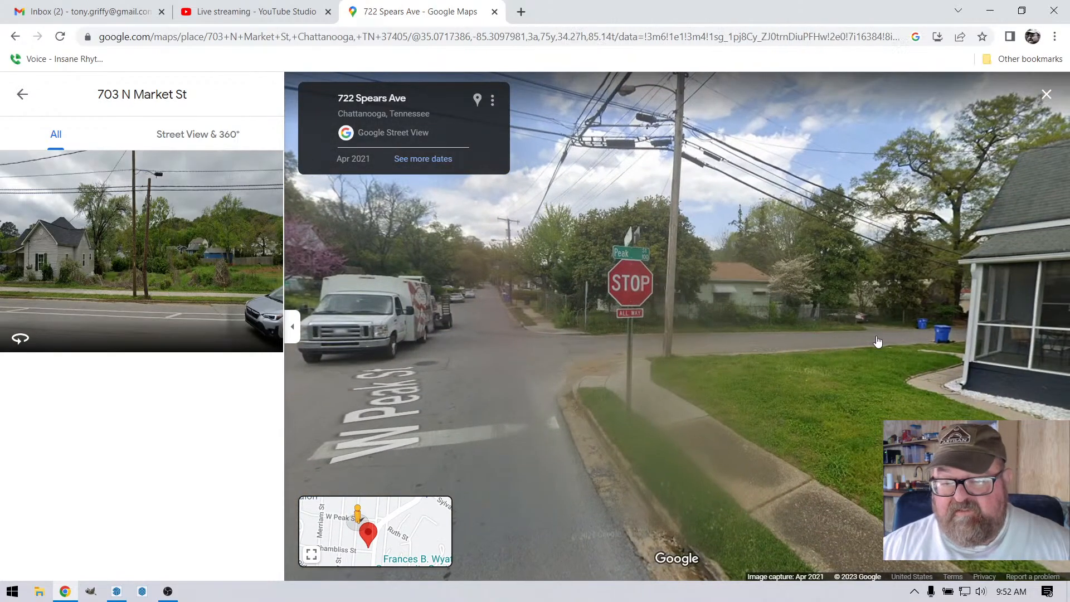
{"action": "left_click", "coordinate": [878, 341]}
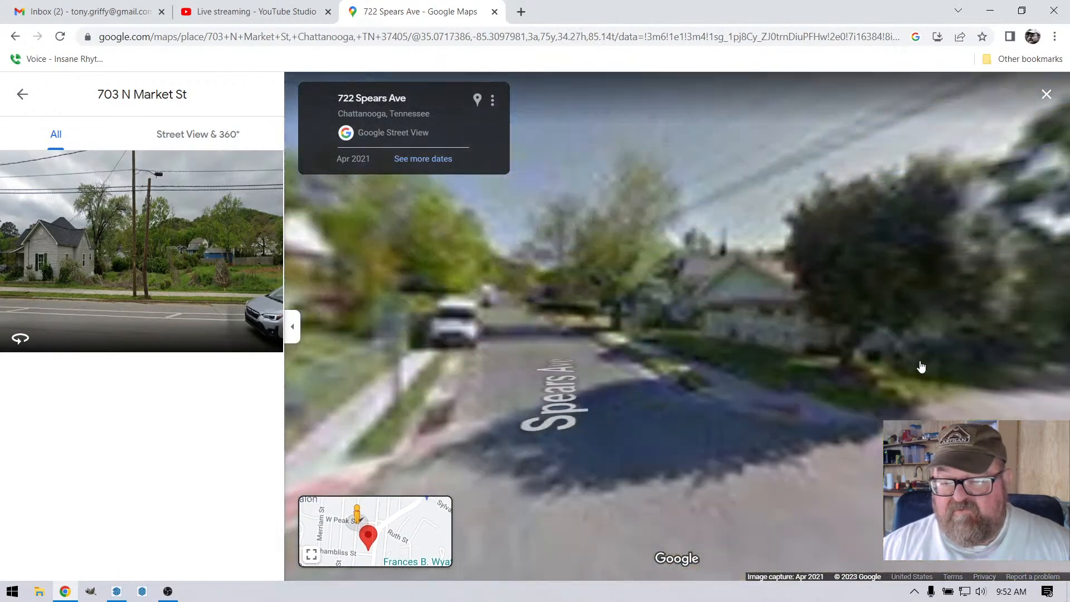
{"action": "left_click", "coordinate": [809, 324]}
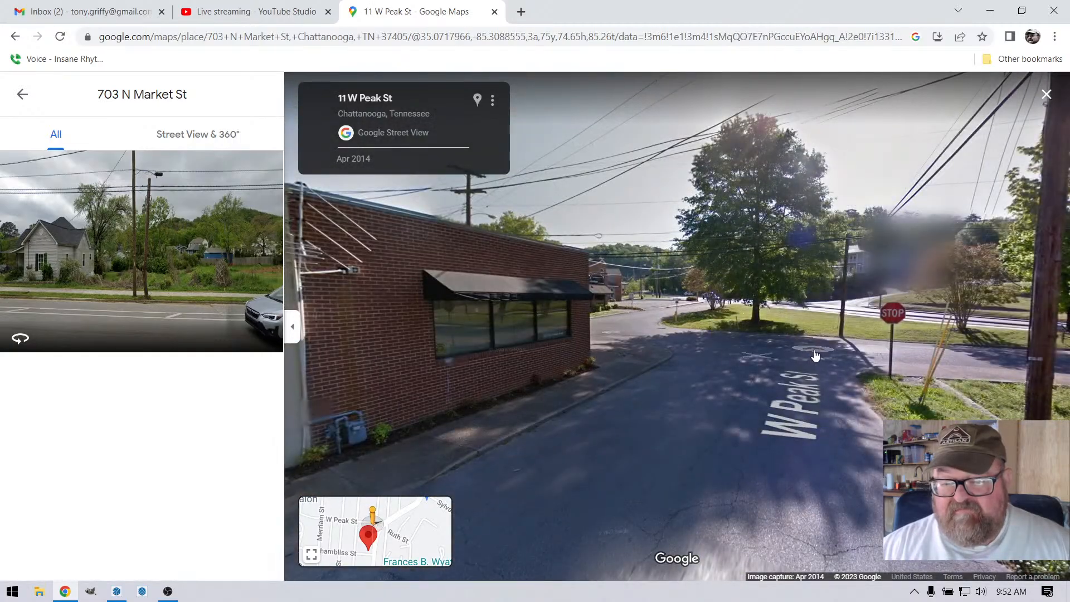
{"action": "left_click", "coordinate": [618, 333]}
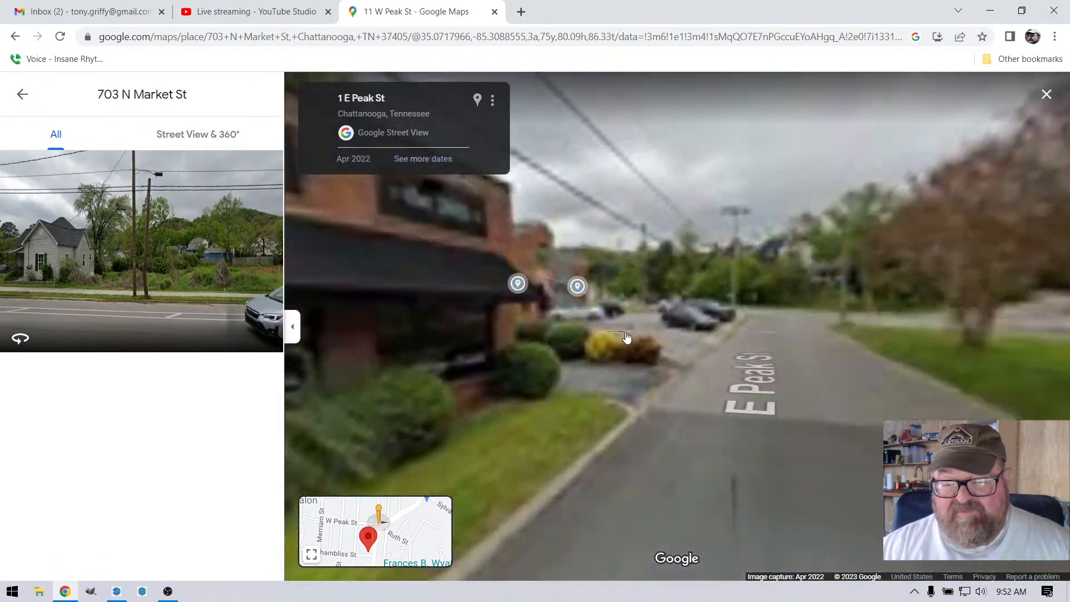
Step: Look around the Peak St and N Market St intersection and inspect the modern gray townhouses with wood accents
{"action": "left_click_drag", "start_coordinate": [809, 358], "coordinate": [531, 347]}
{"action": "left_click_drag", "start_coordinate": [825, 379], "coordinate": [540, 385]}
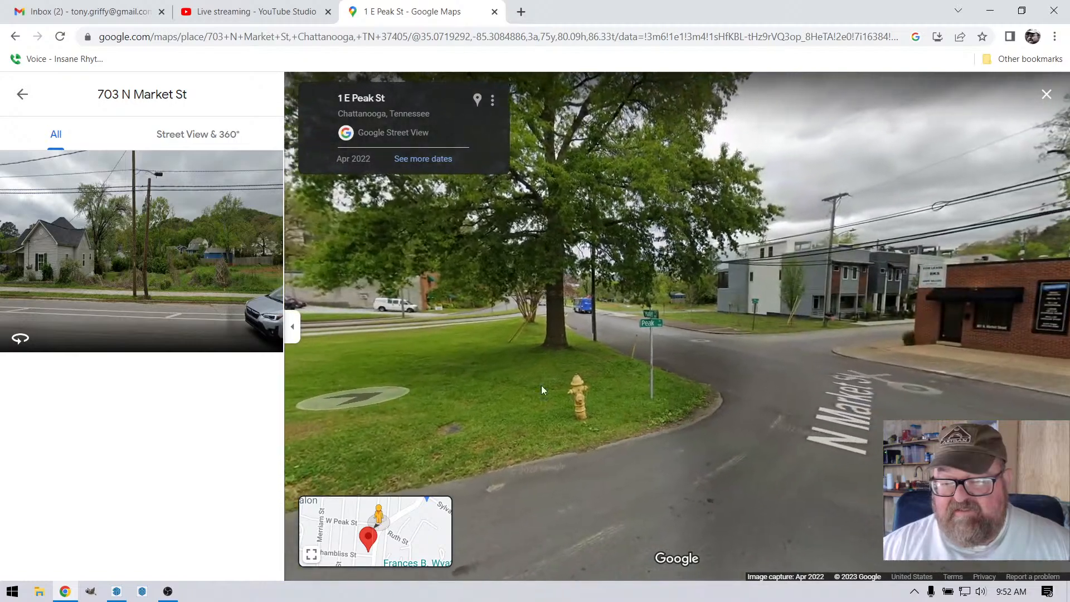
{"action": "left_click", "coordinate": [828, 343]}
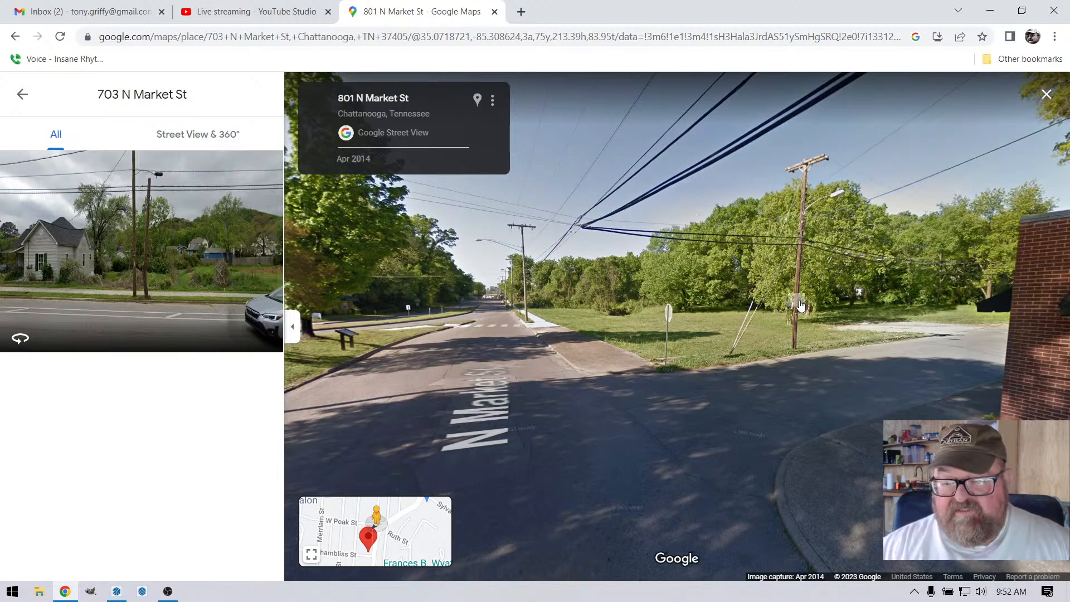
{"action": "left_click_drag", "start_coordinate": [640, 412], "coordinate": [579, 359]}
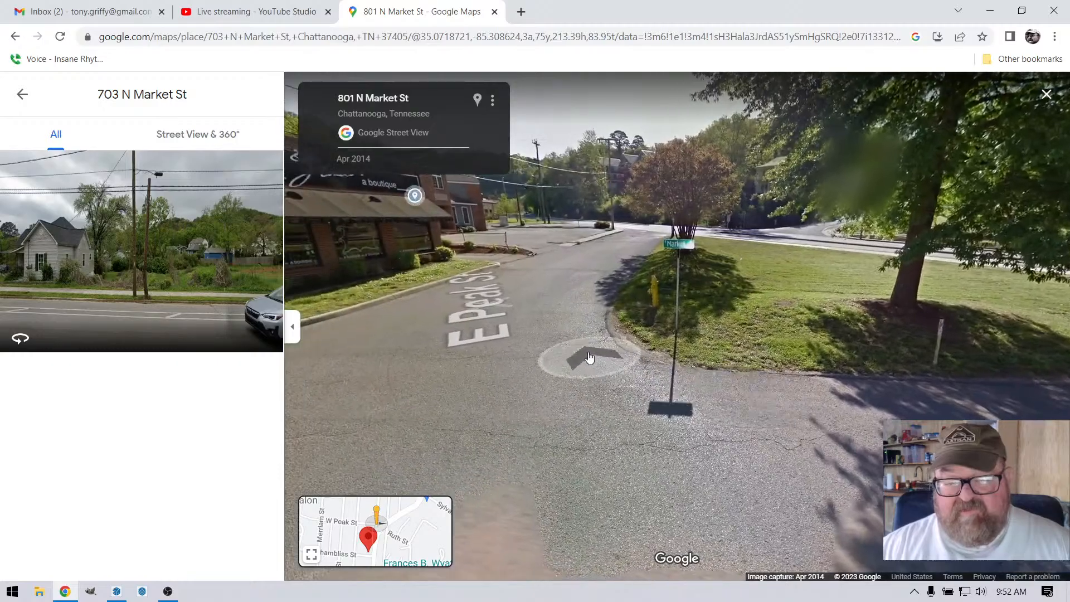
{"action": "left_click", "coordinate": [536, 325]}
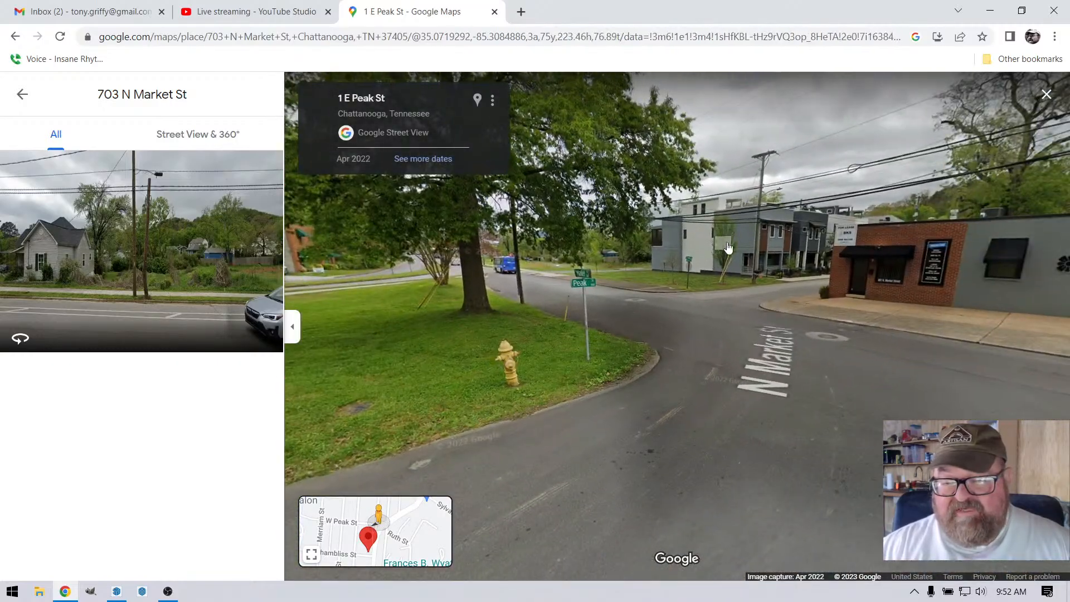
{"action": "left_click", "coordinate": [727, 247]}
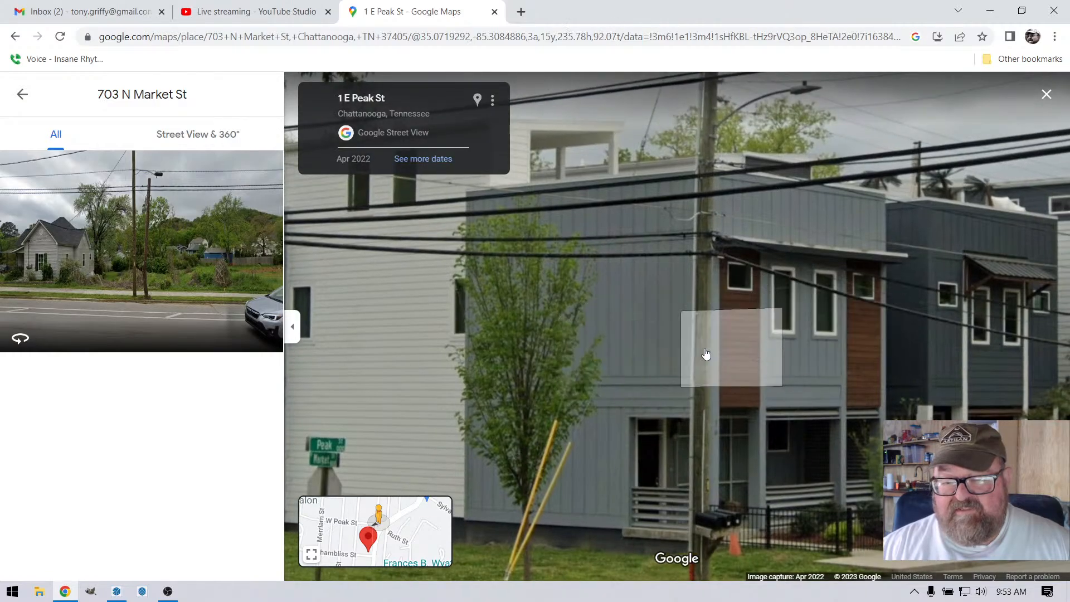
{"action": "scroll", "coordinate": [580, 356], "scroll_direction": "down", "scroll_amount": 5}
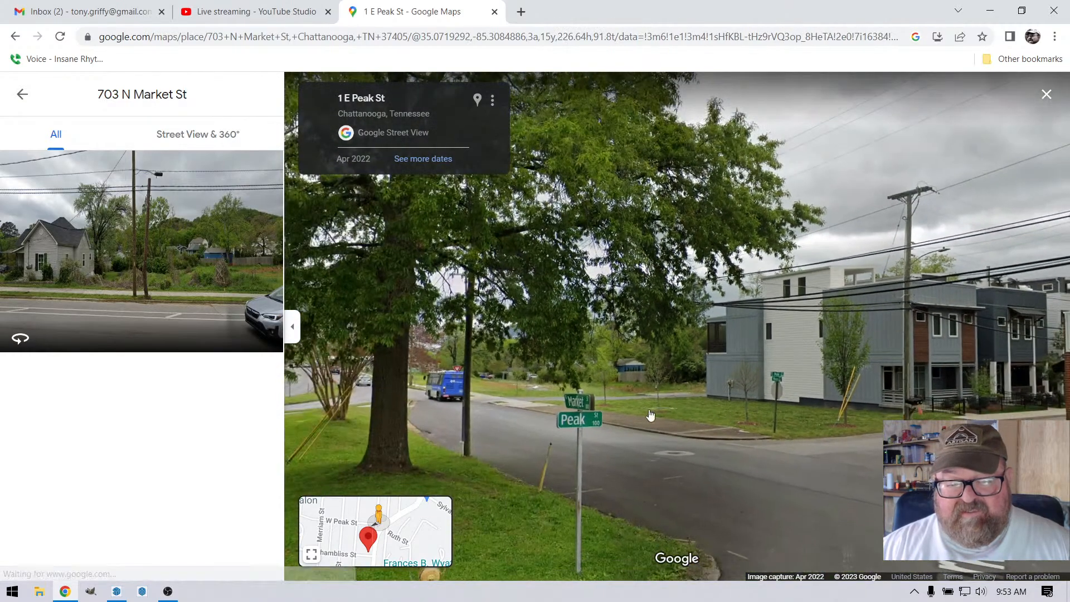
Step: Move down N Market St from Peak St and look over the vacant grassy land beside the sidewalk
{"action": "left_click", "coordinate": [530, 432]}
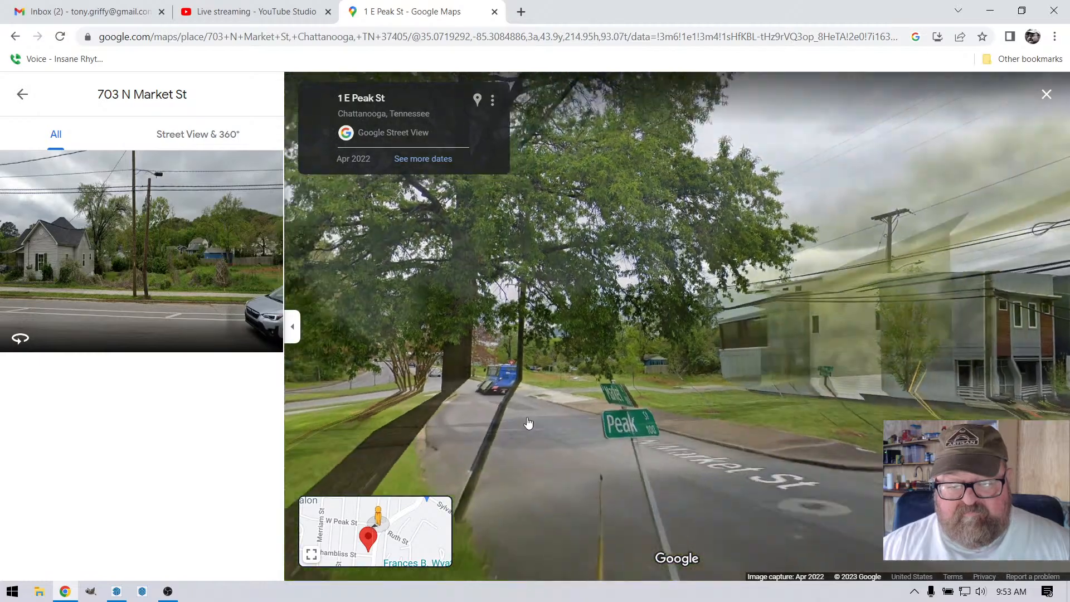
{"action": "left_click", "coordinate": [561, 412]}
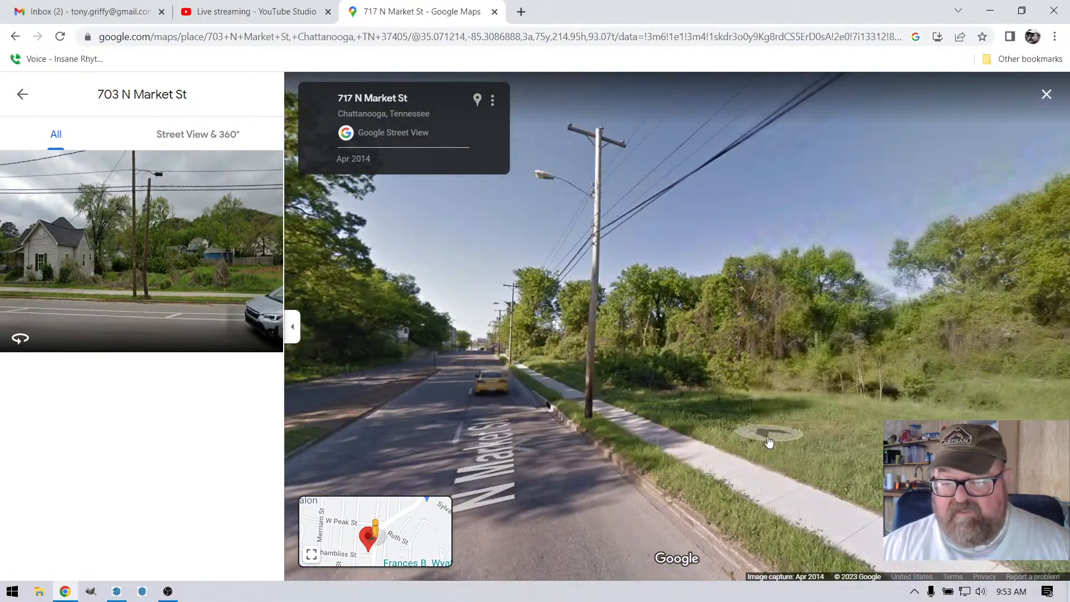
{"action": "left_click_drag", "start_coordinate": [769, 439], "coordinate": [799, 322]}
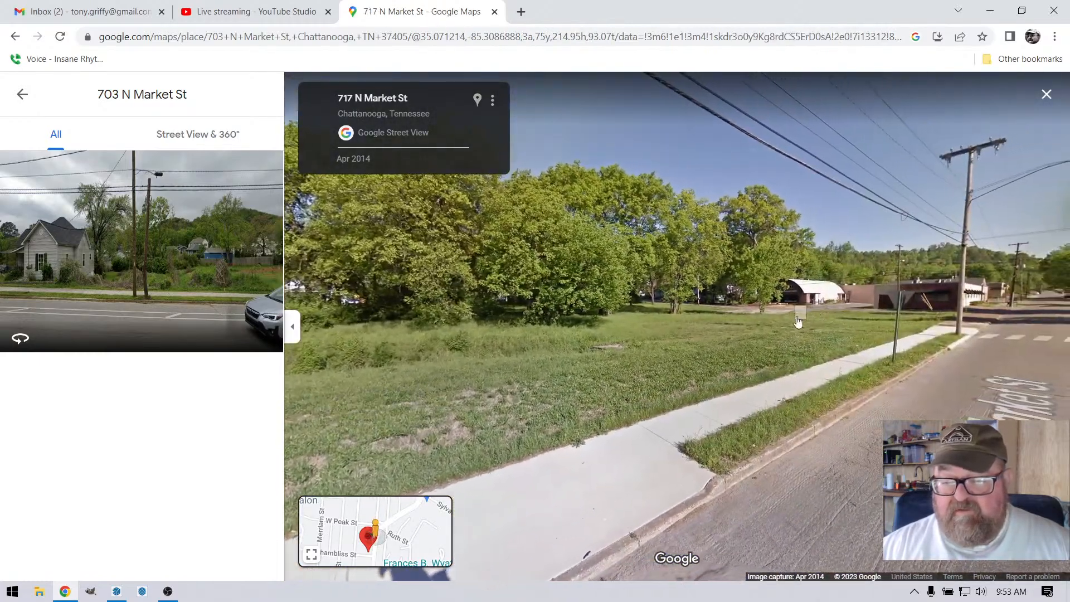
{"action": "left_click_drag", "start_coordinate": [428, 386], "coordinate": [729, 370]}
{"action": "left_click_drag", "start_coordinate": [868, 366], "coordinate": [538, 378]}
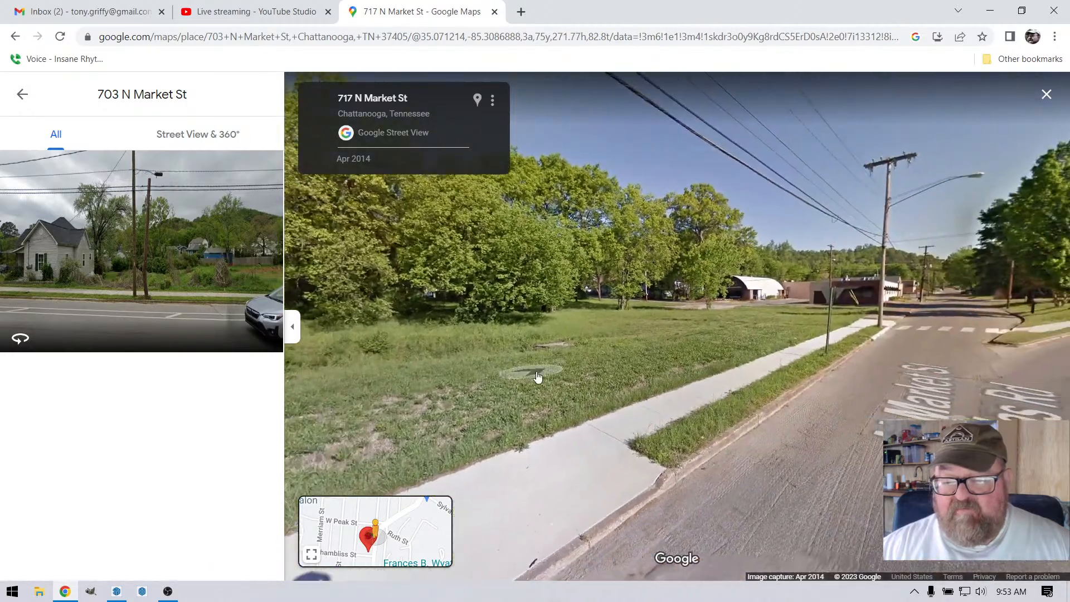
{"action": "left_click_drag", "start_coordinate": [435, 380], "coordinate": [469, 412]}
Step: Continue along N Market St to the project site and view the empty lot beside the gray house
{"action": "left_click", "coordinate": [416, 360]}
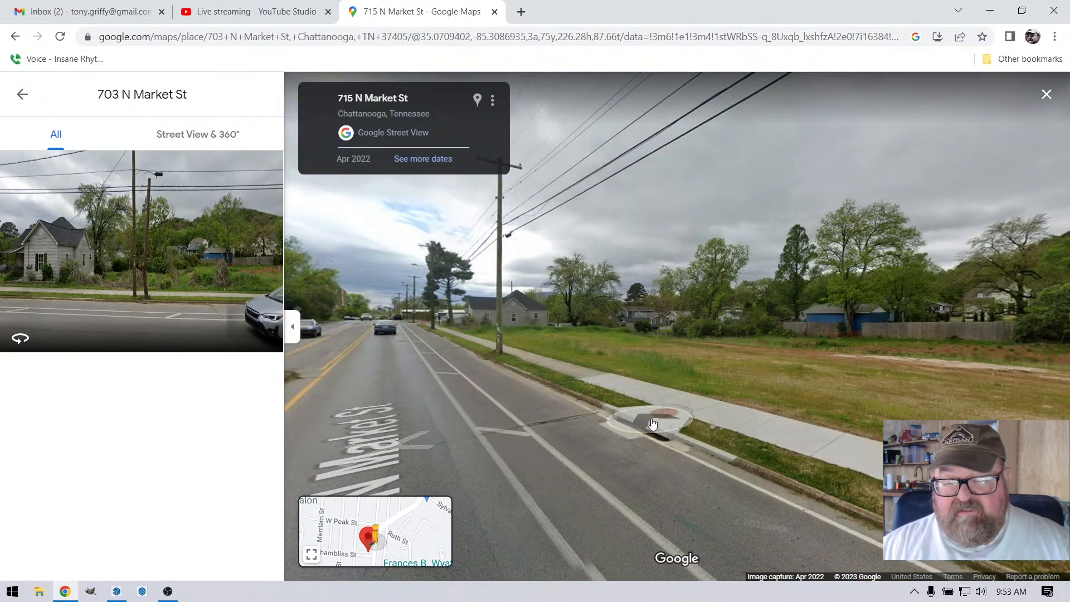
{"action": "left_click_drag", "start_coordinate": [873, 414], "coordinate": [639, 404]}
{"action": "left_click_drag", "start_coordinate": [481, 416], "coordinate": [709, 413]}
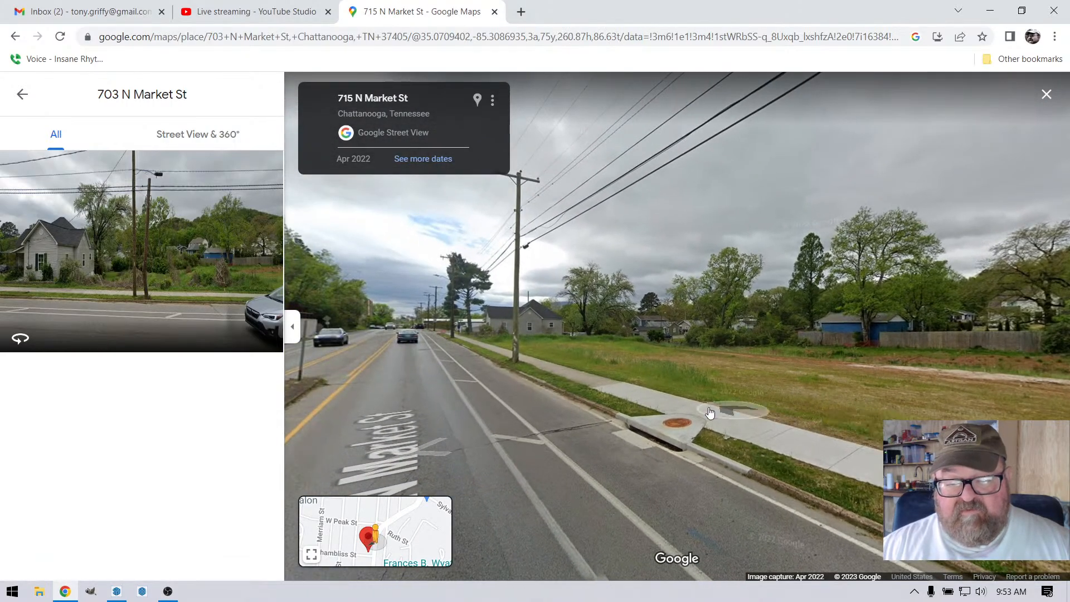
{"action": "left_click", "coordinate": [415, 358]}
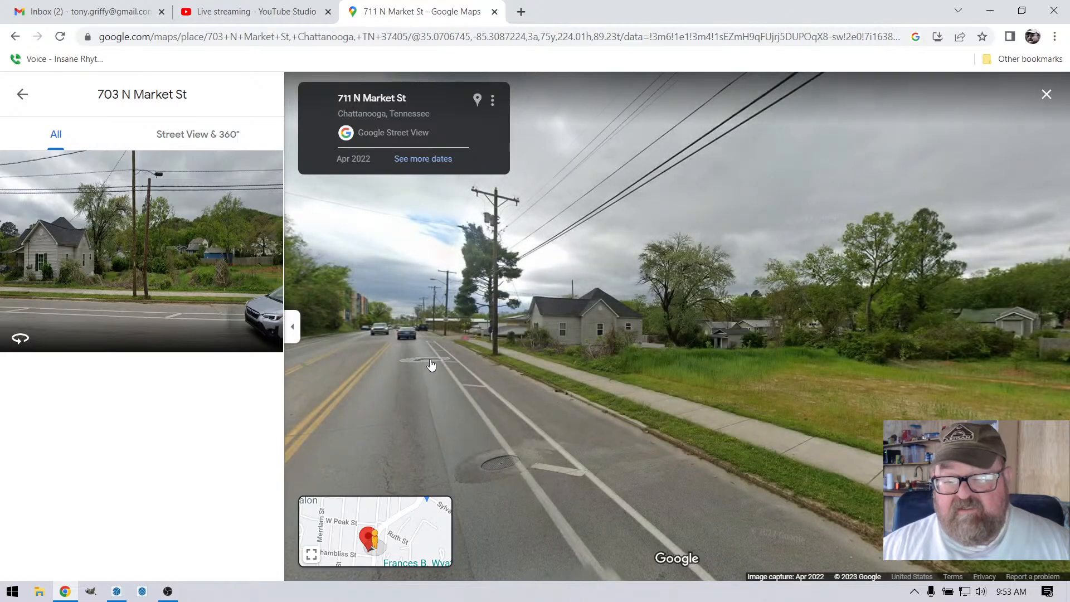
{"action": "left_click", "coordinate": [430, 364]}
{"action": "left_click_drag", "start_coordinate": [760, 407], "coordinate": [370, 387]}
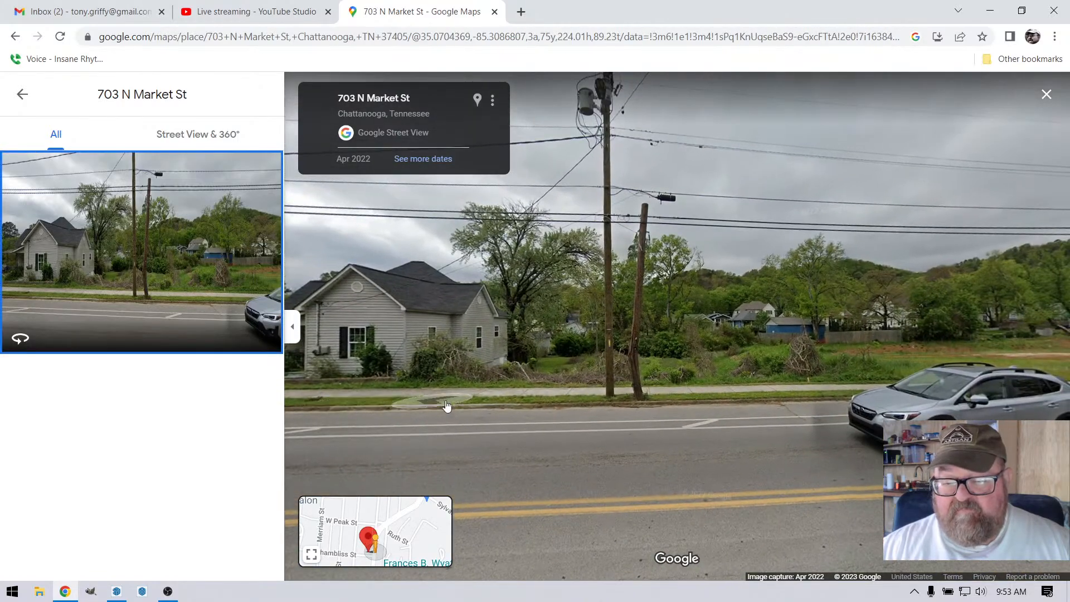
{"action": "left_click_drag", "start_coordinate": [693, 410], "coordinate": [548, 373]}
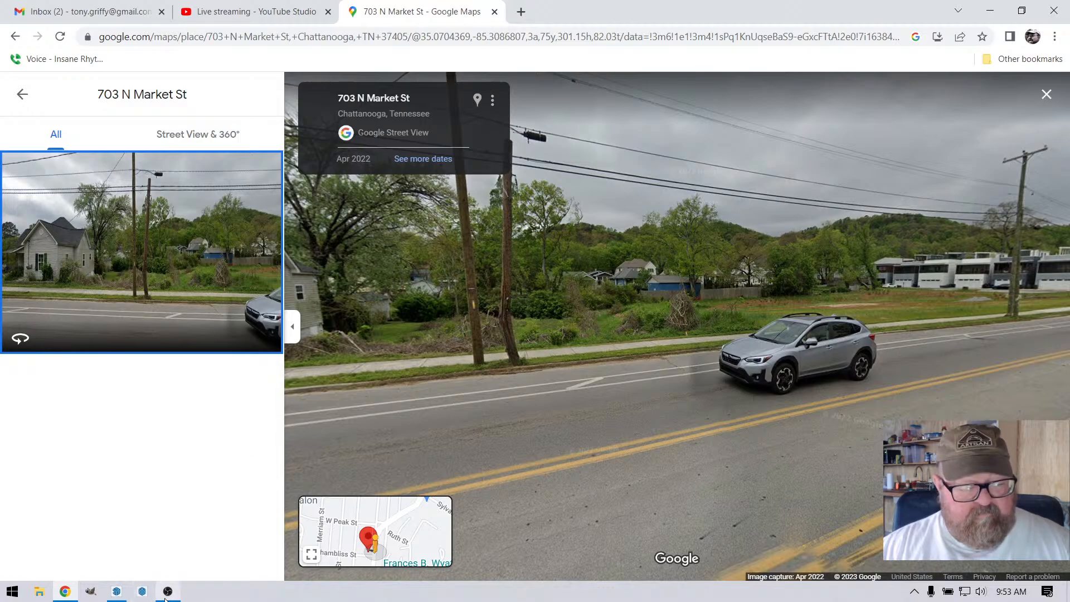
Step: Switch to the SketchUp building model and examine the upper corner window and its trim up close from several angles
{"action": "left_click", "coordinate": [117, 592]}
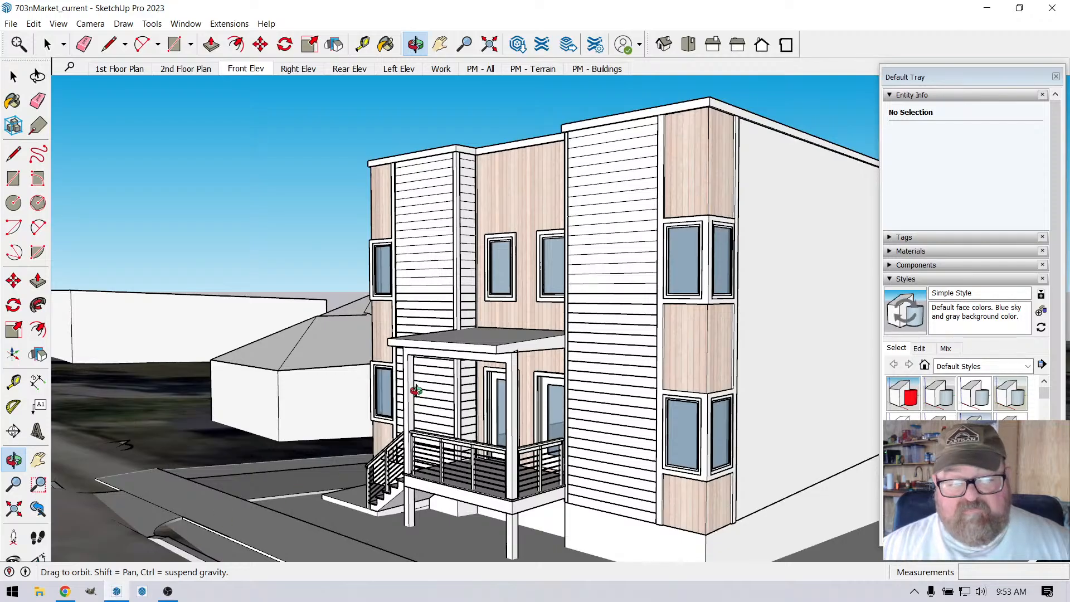
{"action": "left_click_drag", "start_coordinate": [386, 378], "coordinate": [407, 484]}
{"action": "scroll", "coordinate": [703, 301], "scroll_direction": "up", "scroll_amount": 5}
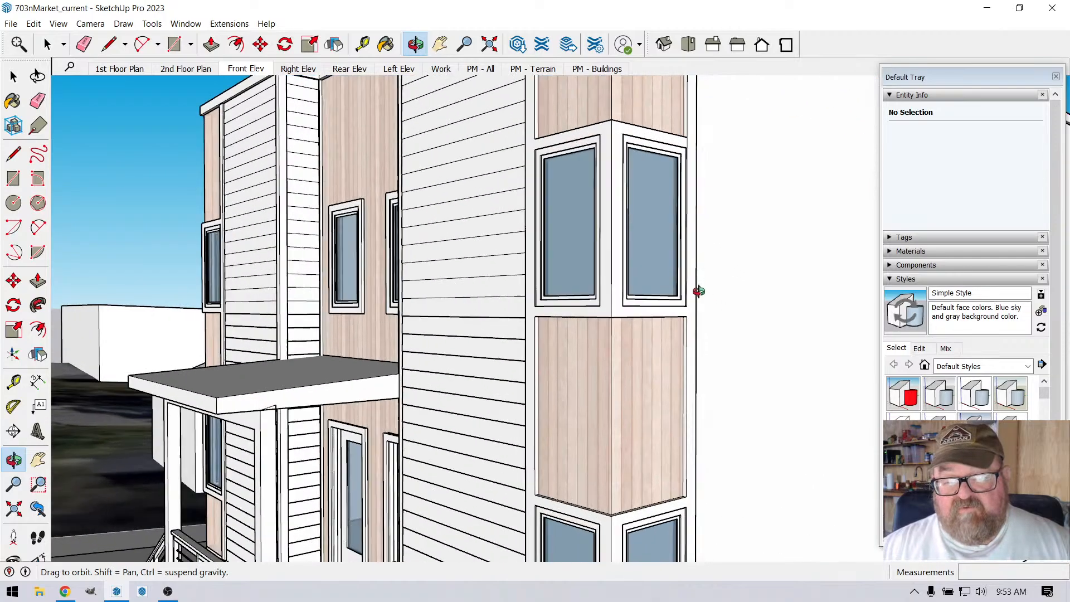
{"action": "scroll", "coordinate": [563, 301], "scroll_direction": "down", "scroll_amount": 2}
{"action": "scroll", "coordinate": [602, 240], "scroll_direction": "up", "scroll_amount": 6}
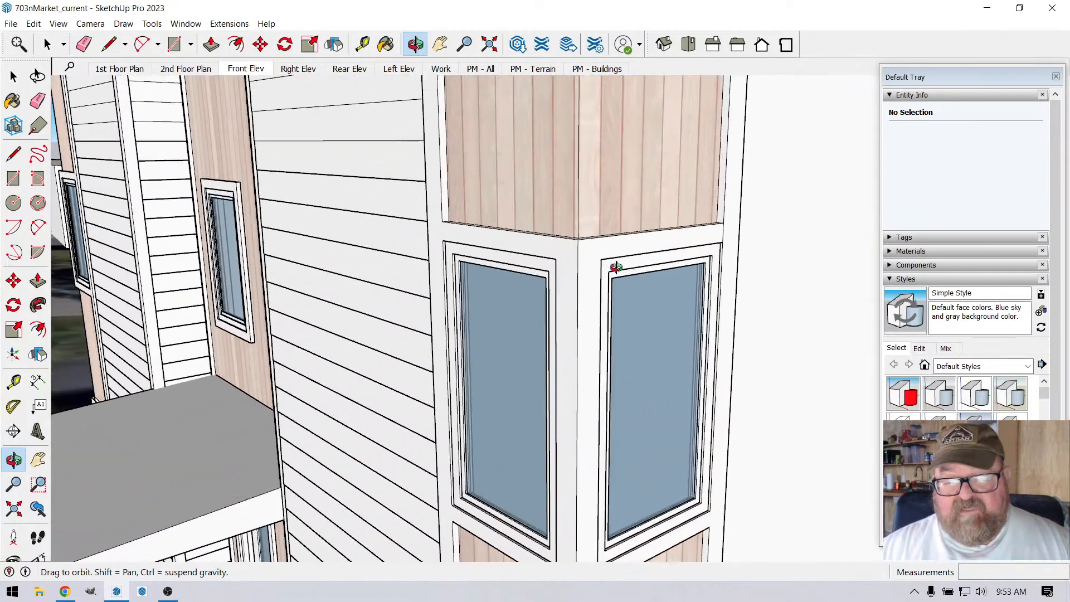
{"action": "left_click_drag", "start_coordinate": [645, 251], "coordinate": [688, 278]}
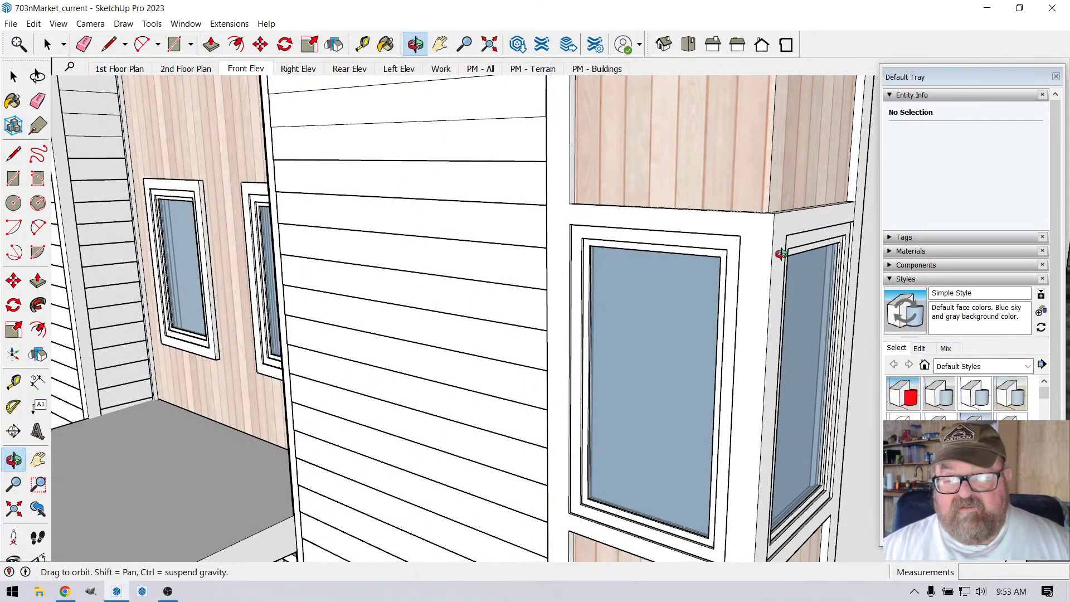
{"action": "left_click_drag", "start_coordinate": [755, 251], "coordinate": [647, 270]}
{"action": "left_click_drag", "start_coordinate": [753, 277], "coordinate": [497, 326]}
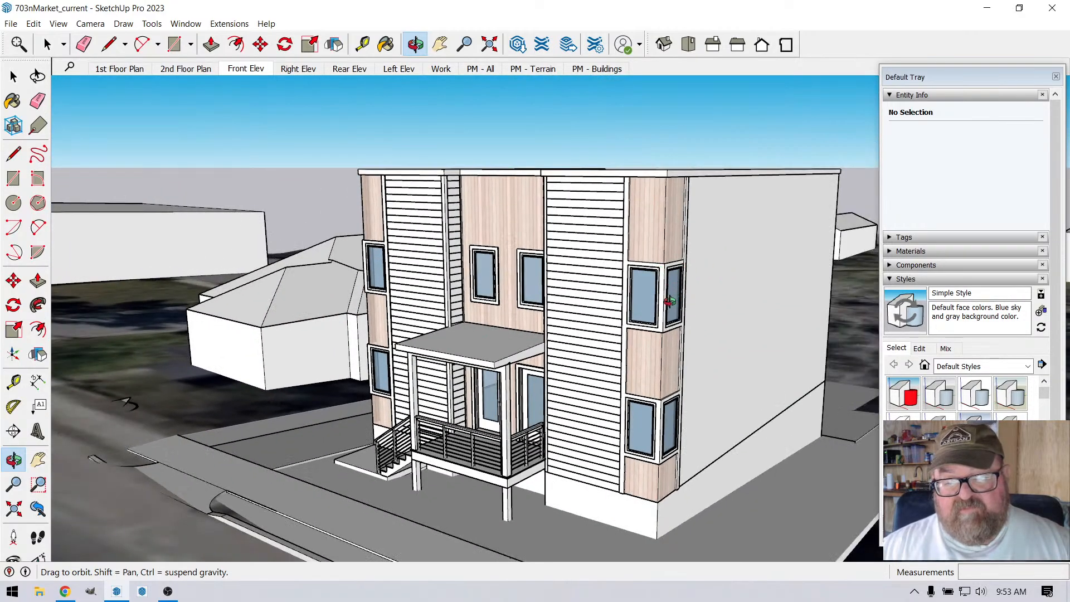
Step: Inspect the stacked corner windows and wood siding panels, finishing with a view of the whole front facade
{"action": "scroll", "coordinate": [603, 302], "scroll_direction": "up", "scroll_amount": 5}
{"action": "scroll", "coordinate": [604, 301], "scroll_direction": "up", "scroll_amount": 2}
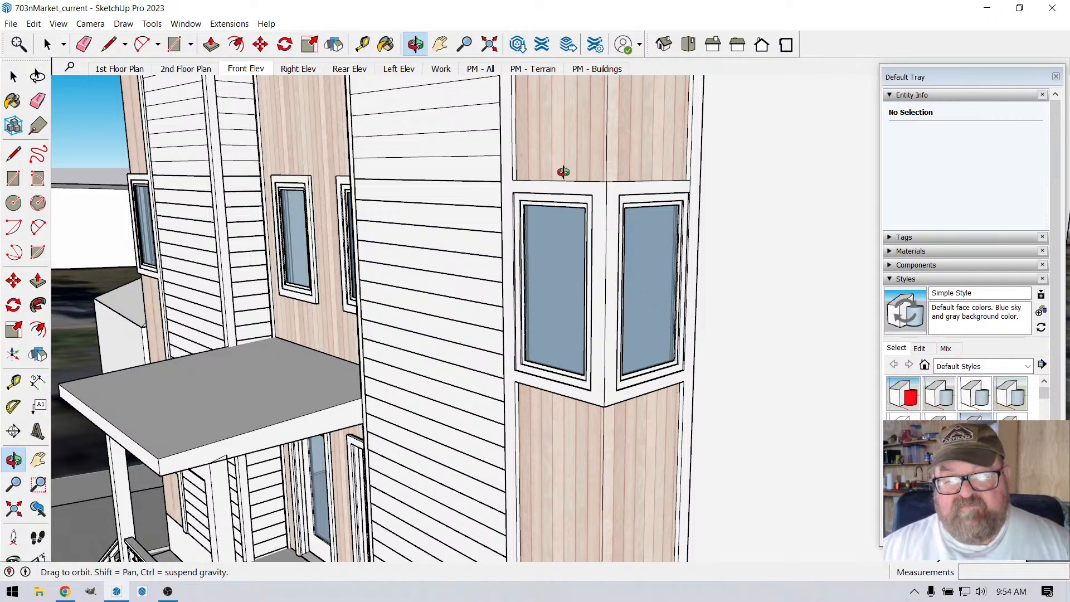
{"action": "left_click_drag", "start_coordinate": [579, 379], "coordinate": [609, 380]}
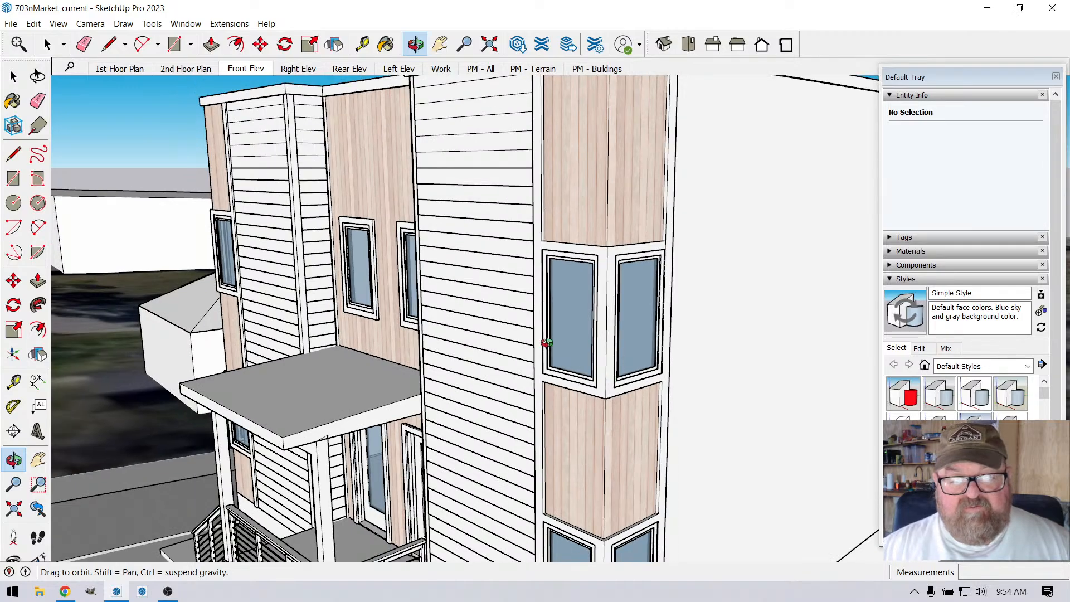
{"action": "left_click_drag", "start_coordinate": [546, 343], "coordinate": [644, 351]}
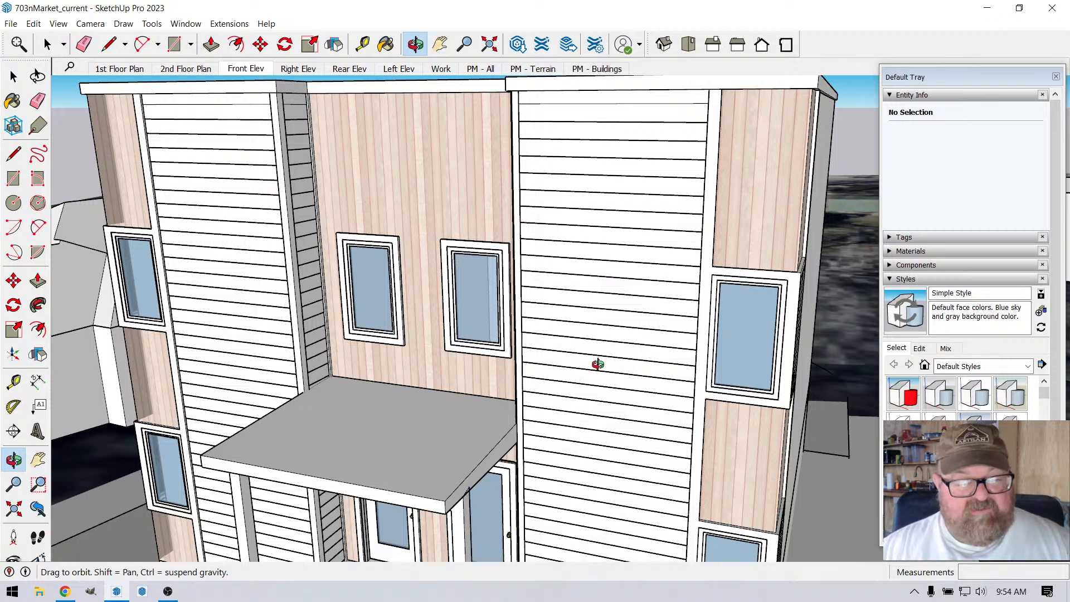
{"action": "scroll", "coordinate": [599, 360], "scroll_direction": "down", "scroll_amount": 2}
{"action": "left_click_drag", "start_coordinate": [627, 407], "coordinate": [724, 361]}
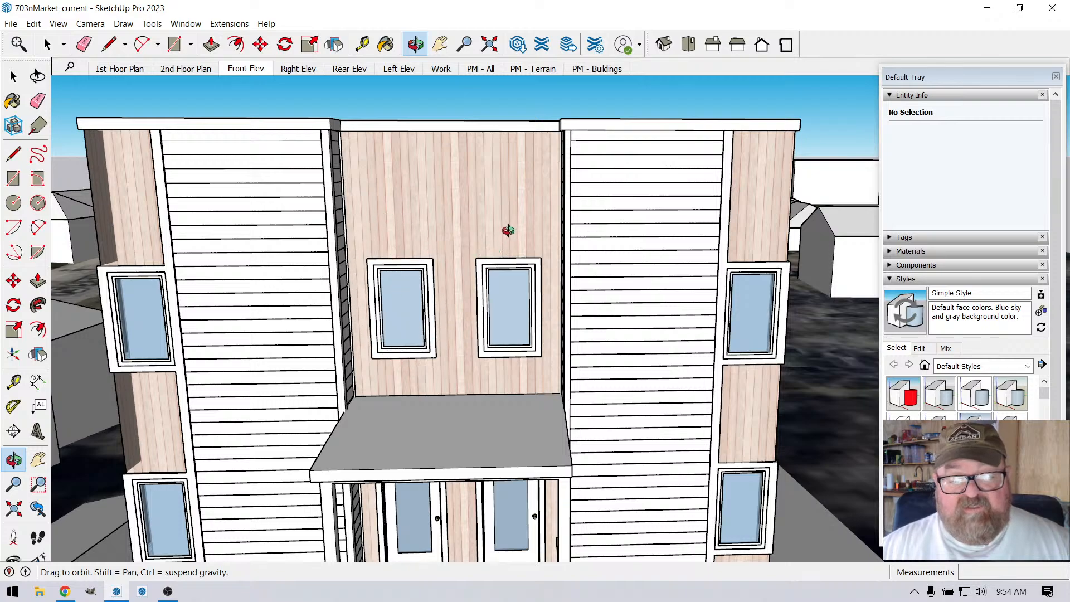
Step: Inspect the paired upper windows in the recessed wood panel, the side wall, and the front porch with its adjoining corner windows
{"action": "left_click_drag", "start_coordinate": [441, 261], "coordinate": [386, 278]}
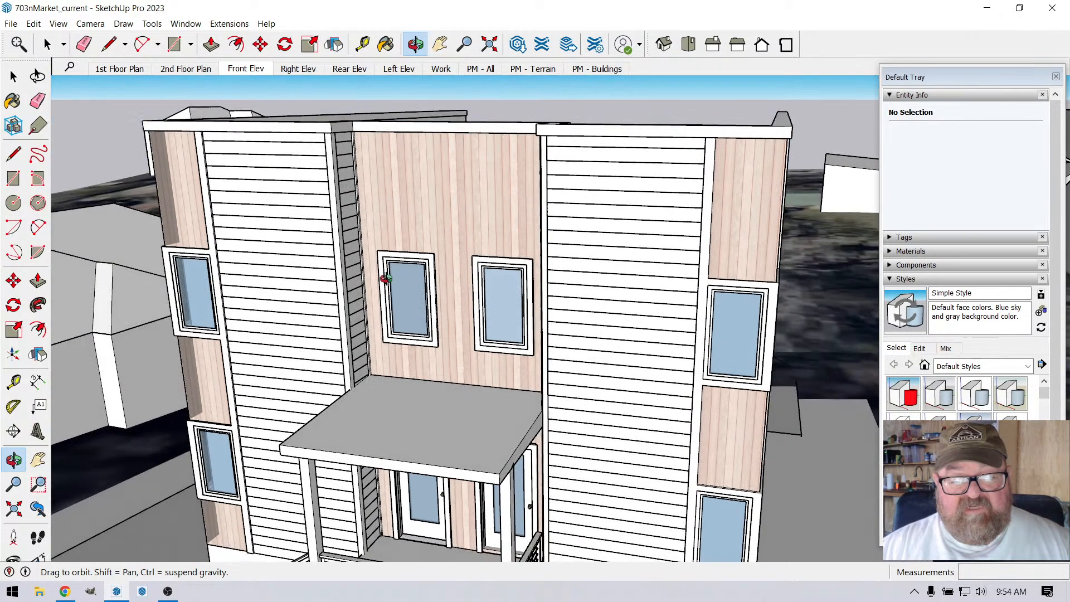
{"action": "scroll", "coordinate": [374, 261], "scroll_direction": "up", "scroll_amount": 3}
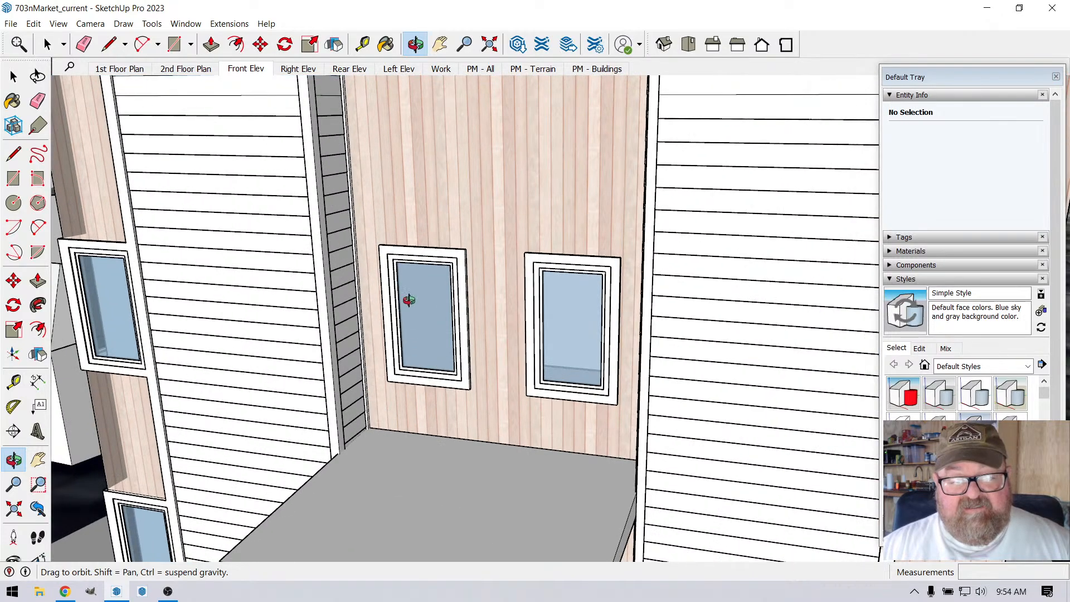
{"action": "scroll", "coordinate": [440, 296], "scroll_direction": "down", "scroll_amount": 4}
{"action": "scroll", "coordinate": [439, 296], "scroll_direction": "down", "scroll_amount": 3}
{"action": "left_click_drag", "start_coordinate": [483, 319], "coordinate": [256, 388]}
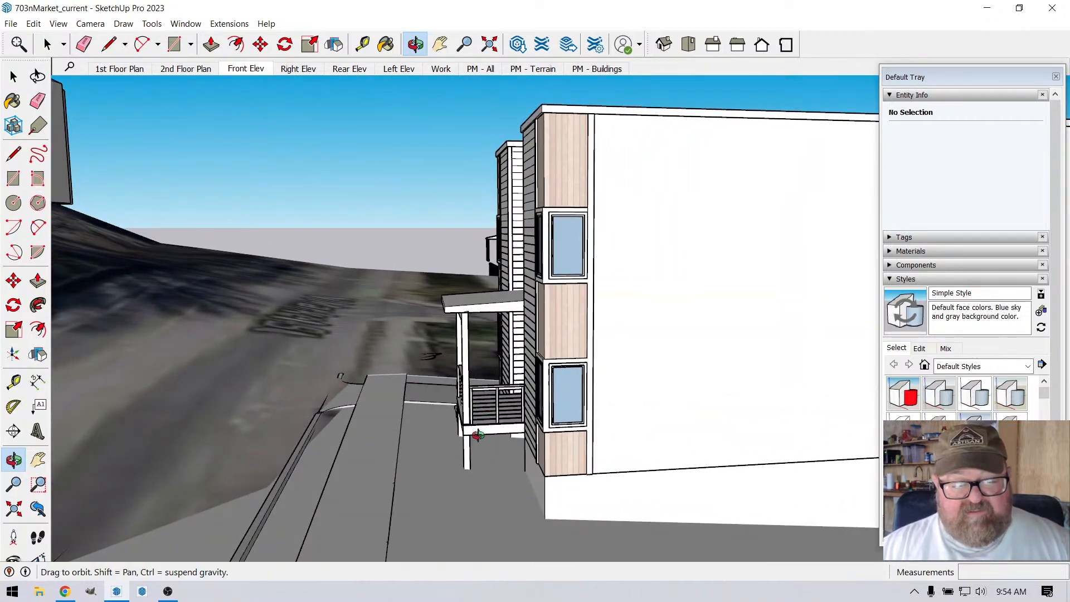
{"action": "left_click_drag", "start_coordinate": [478, 434], "coordinate": [425, 418]}
{"action": "left_click_drag", "start_coordinate": [411, 483], "coordinate": [529, 432]}
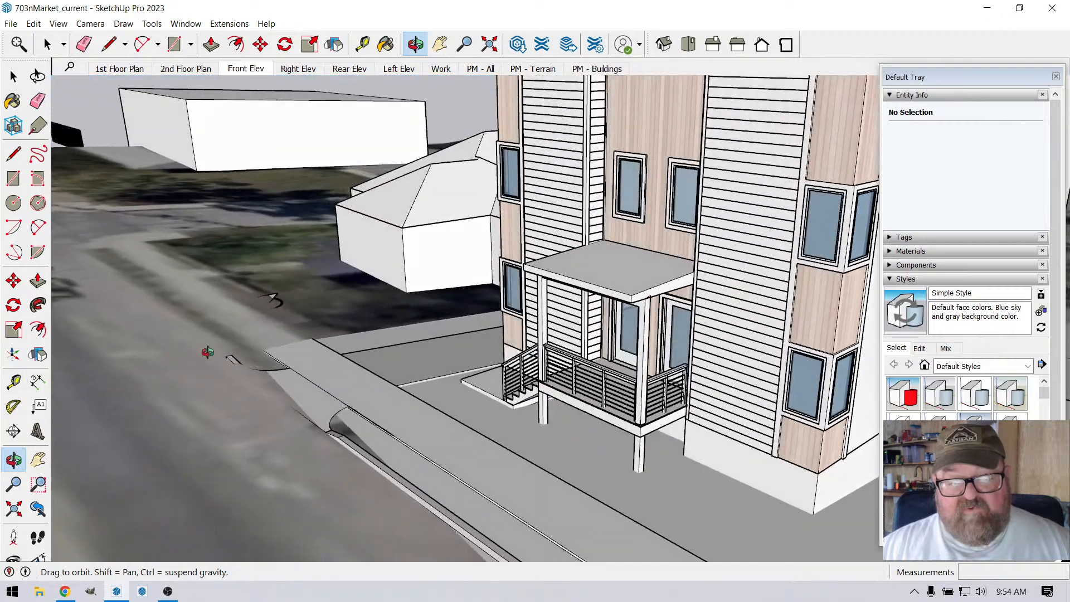
Step: View the whole building on its lot, including the surrounding houses, street and terrain, from several angles
{"action": "scroll", "coordinate": [215, 364], "scroll_direction": "down", "scroll_amount": 4}
{"action": "left_click_drag", "start_coordinate": [220, 370], "coordinate": [470, 409]}
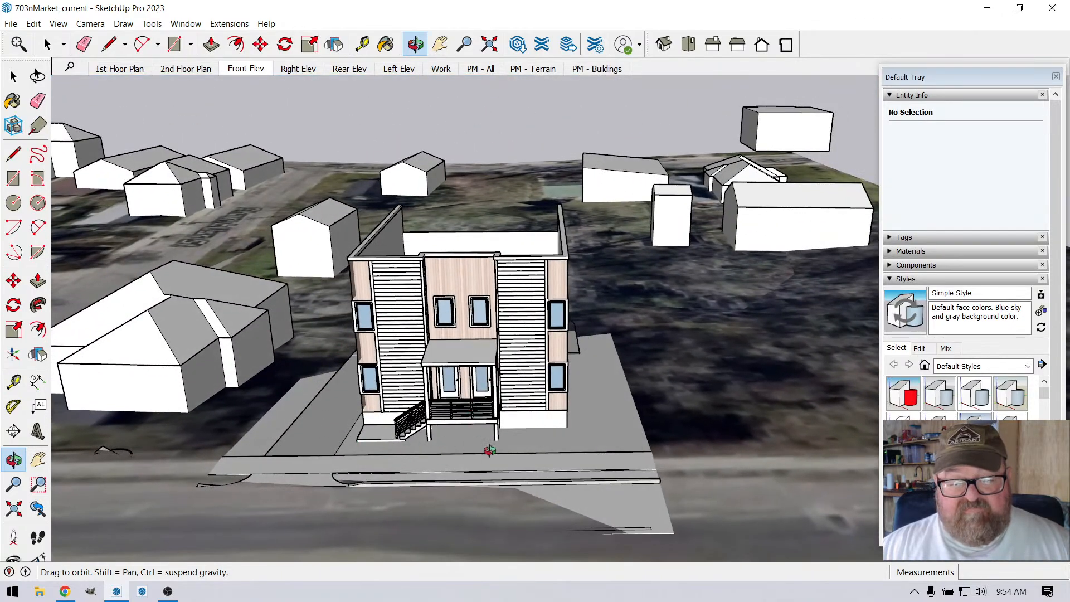
{"action": "left_click_drag", "start_coordinate": [299, 392], "coordinate": [657, 363]}
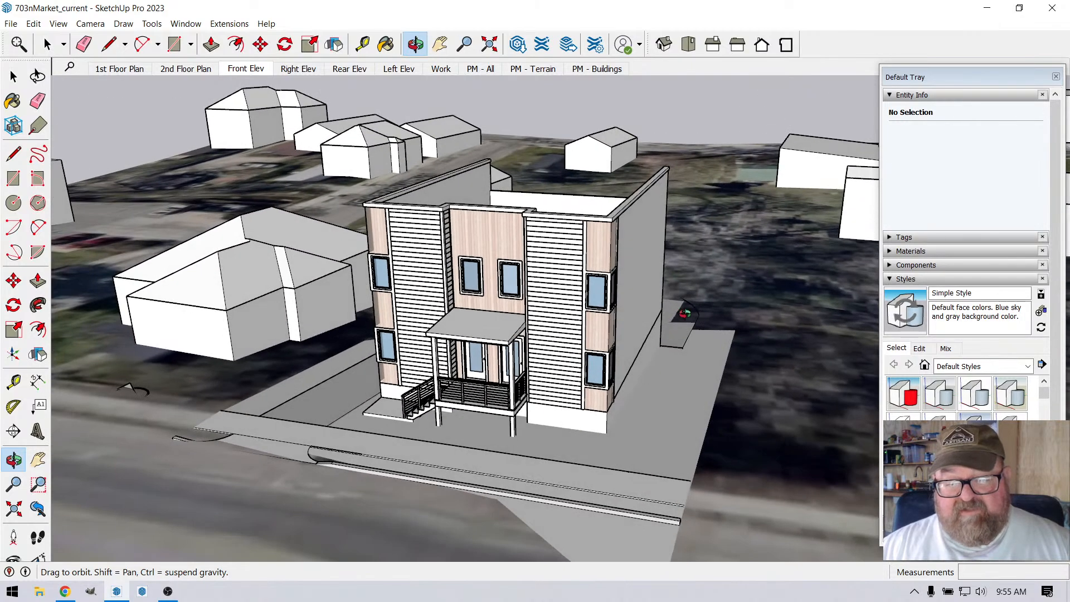
{"action": "scroll", "coordinate": [243, 367], "scroll_direction": "down", "scroll_amount": 3}
{"action": "left_click_drag", "start_coordinate": [243, 367], "coordinate": [286, 338]}
{"action": "left_click_drag", "start_coordinate": [542, 396], "coordinate": [620, 427]}
{"action": "scroll", "coordinate": [591, 390], "scroll_direction": "down", "scroll_amount": 4}
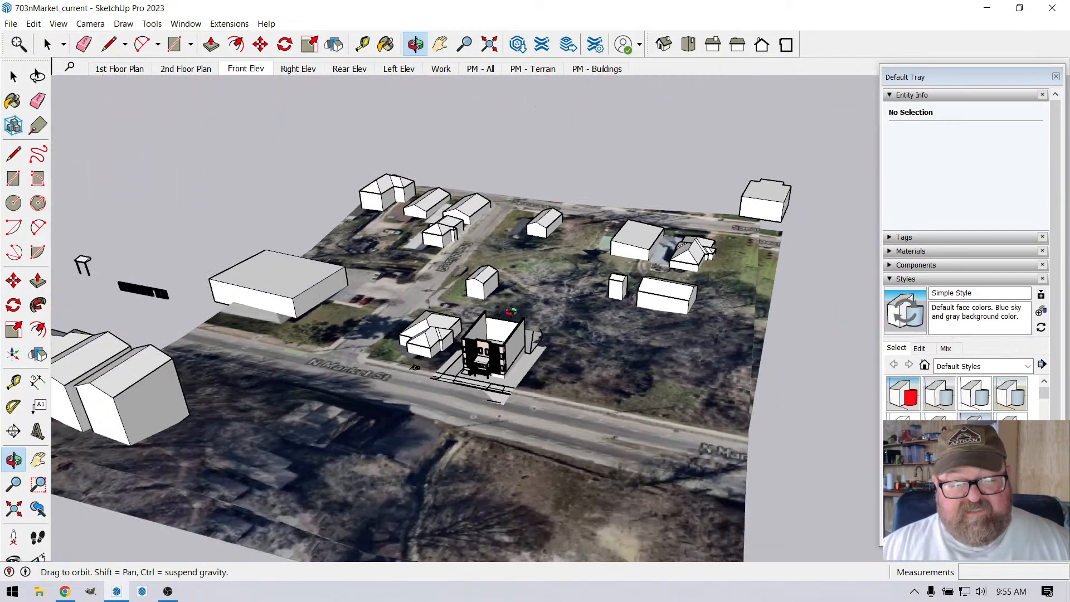
{"action": "left_click_drag", "start_coordinate": [514, 386], "coordinate": [283, 387]}
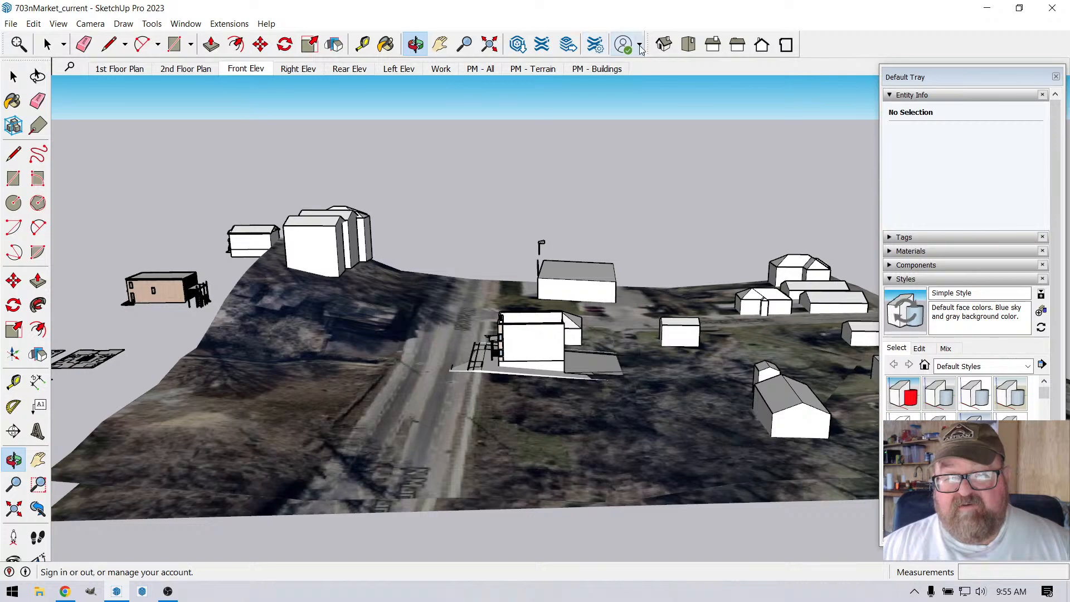
{"action": "left_click", "coordinate": [230, 24]}
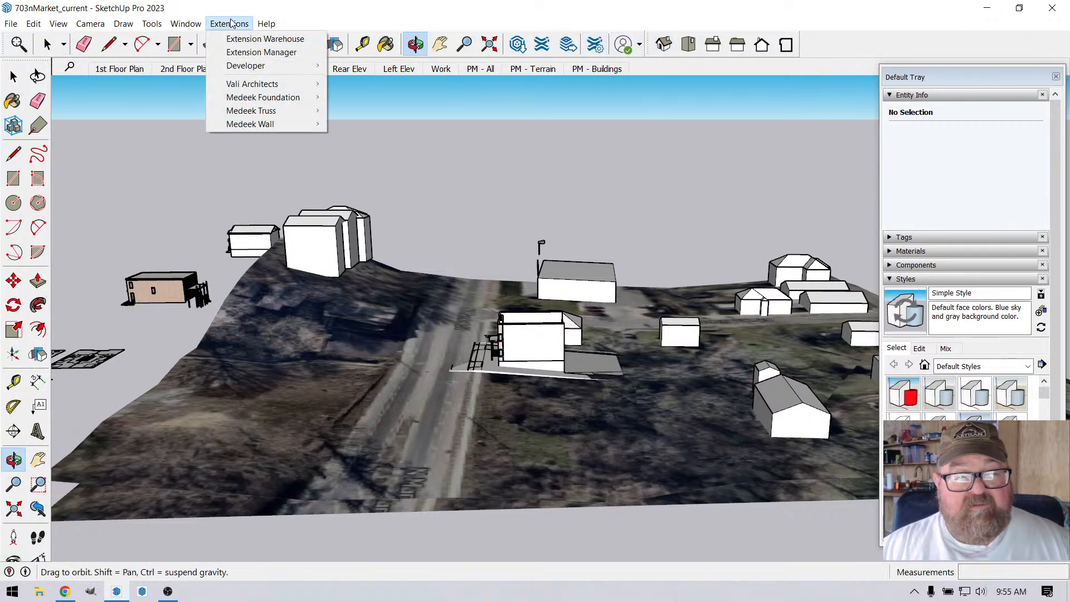
{"action": "left_click", "coordinate": [311, 6]}
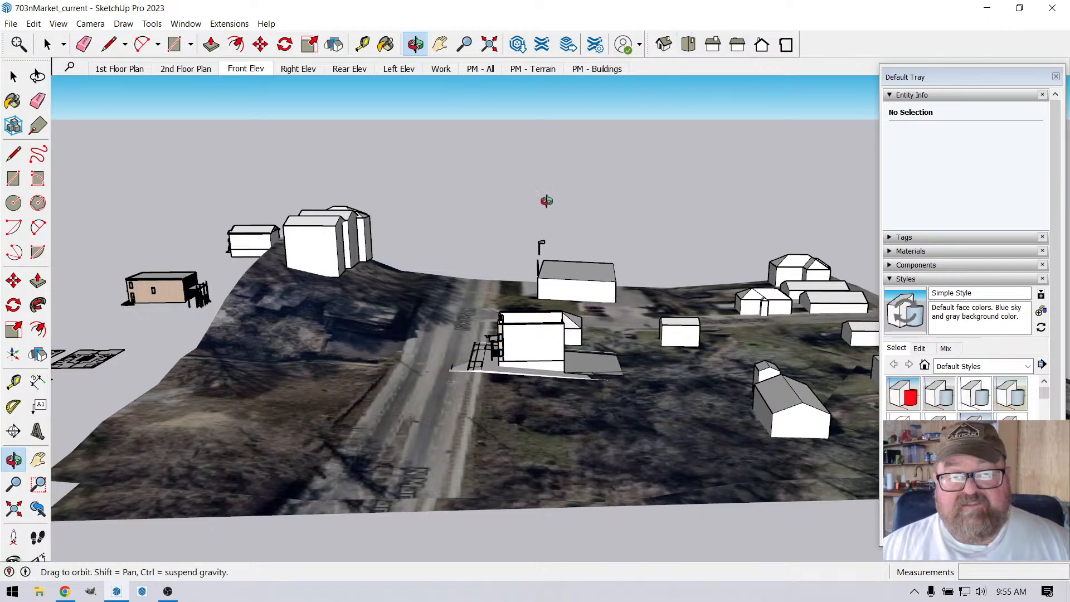
Step: Look over the sloping terrain across N Market St and the building masses around the site
{"action": "left_click_drag", "start_coordinate": [325, 315], "coordinate": [501, 422]}
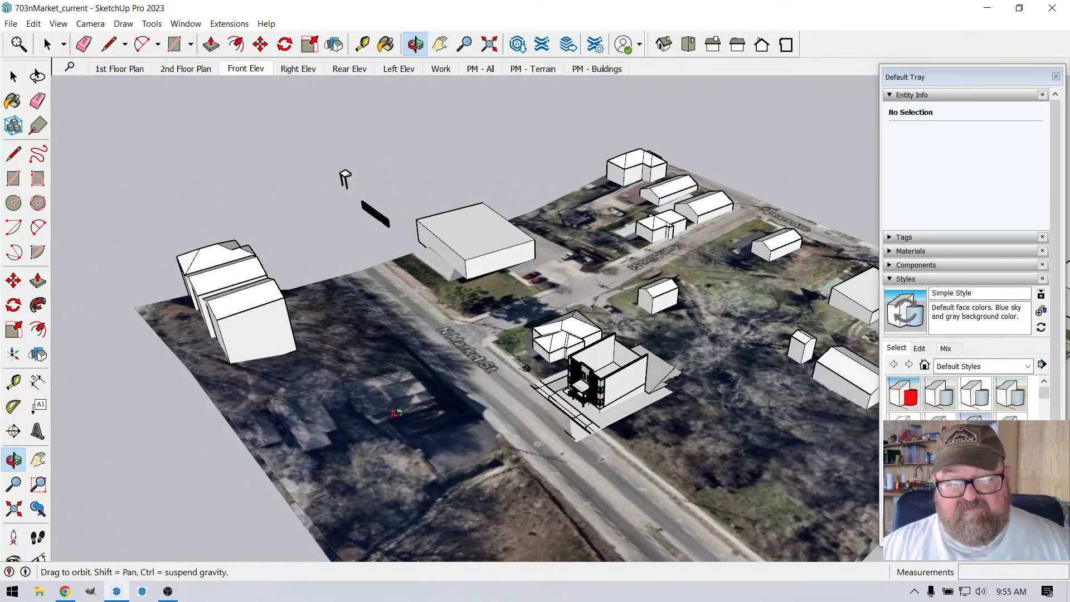
{"action": "left_click_drag", "start_coordinate": [397, 412], "coordinate": [374, 195]}
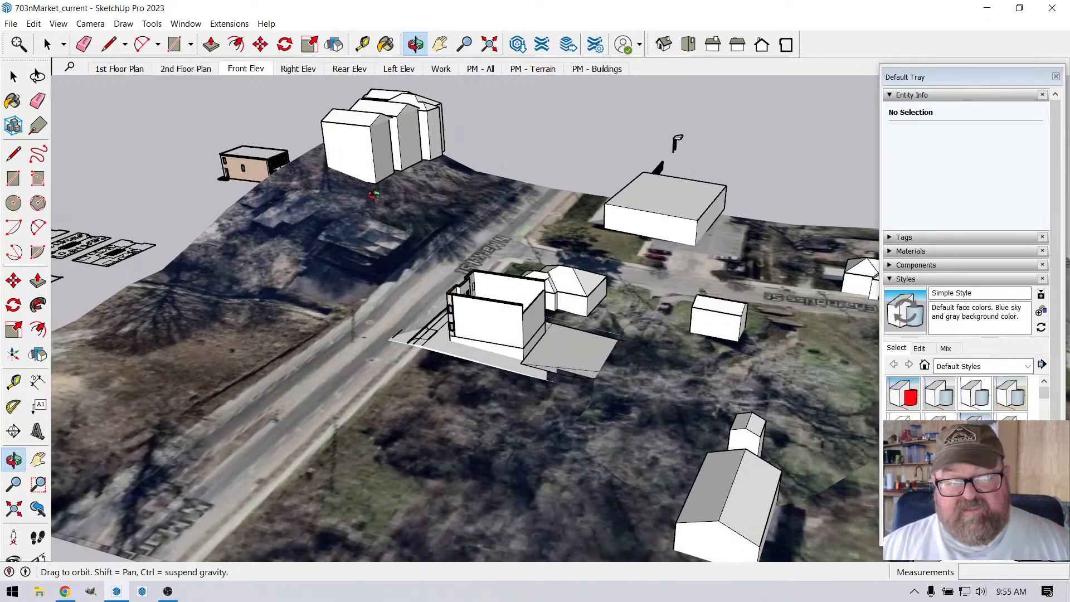
{"action": "left_click_drag", "start_coordinate": [444, 193], "coordinate": [503, 394]}
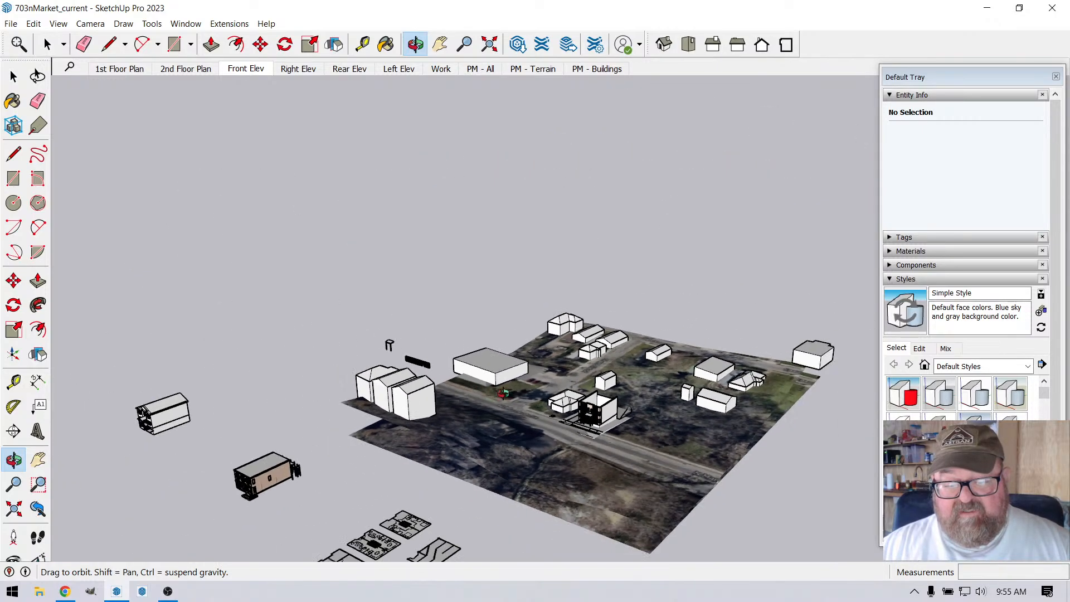
Step: Compare the building with the neighboring houses from the street side, finishing on its front facade and corner windows
{"action": "scroll", "coordinate": [590, 424], "scroll_direction": "up", "scroll_amount": 6}
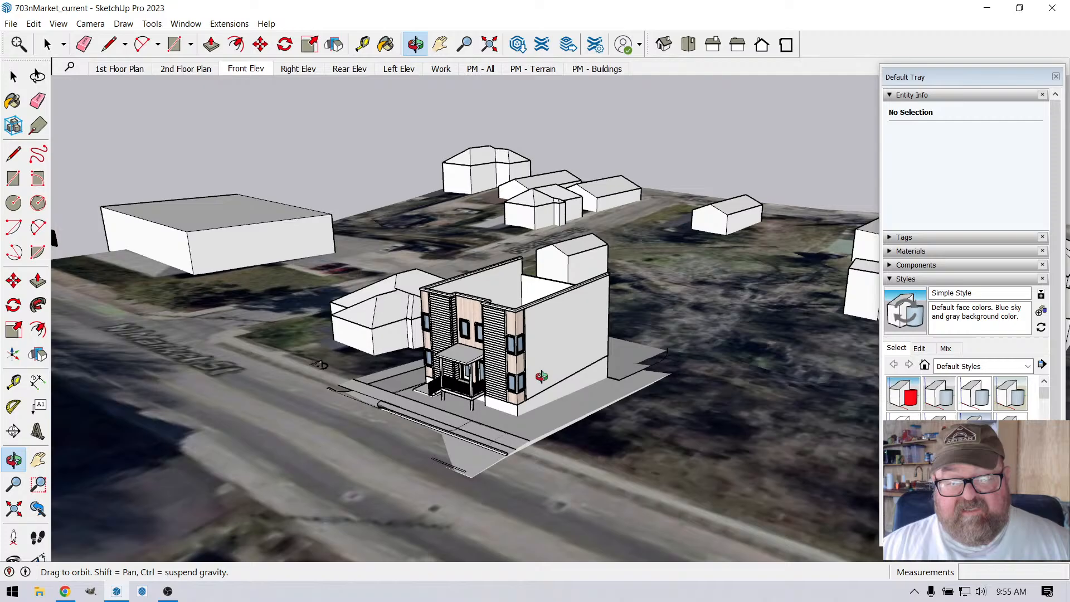
{"action": "scroll", "coordinate": [541, 380], "scroll_direction": "down", "scroll_amount": 3}
{"action": "left_click_drag", "start_coordinate": [540, 380], "coordinate": [599, 409]}
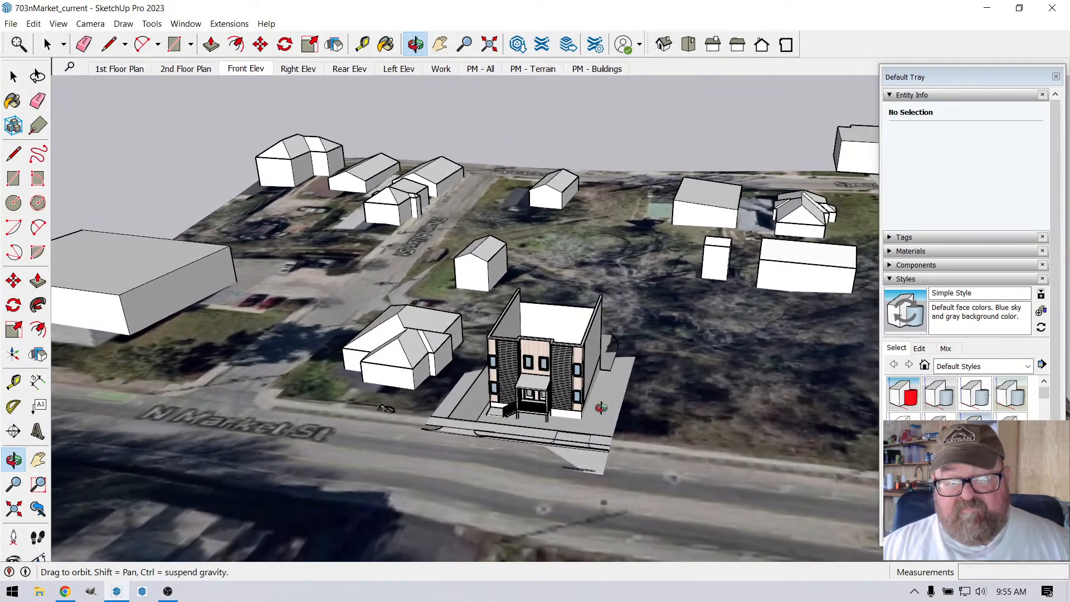
{"action": "scroll", "coordinate": [513, 395], "scroll_direction": "down", "scroll_amount": 3}
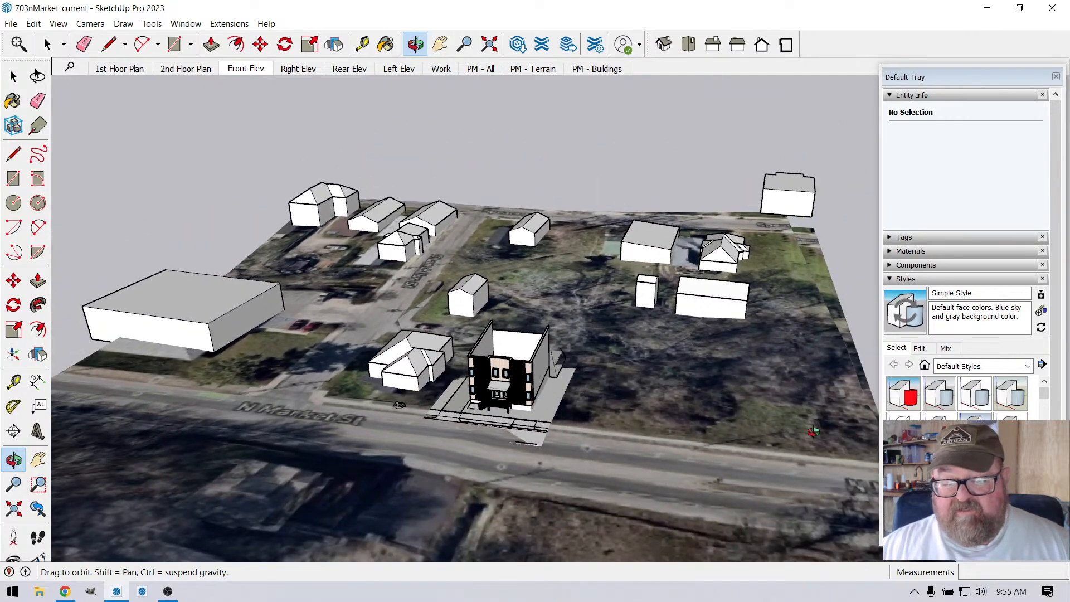
{"action": "left_click_drag", "start_coordinate": [814, 432], "coordinate": [578, 281]}
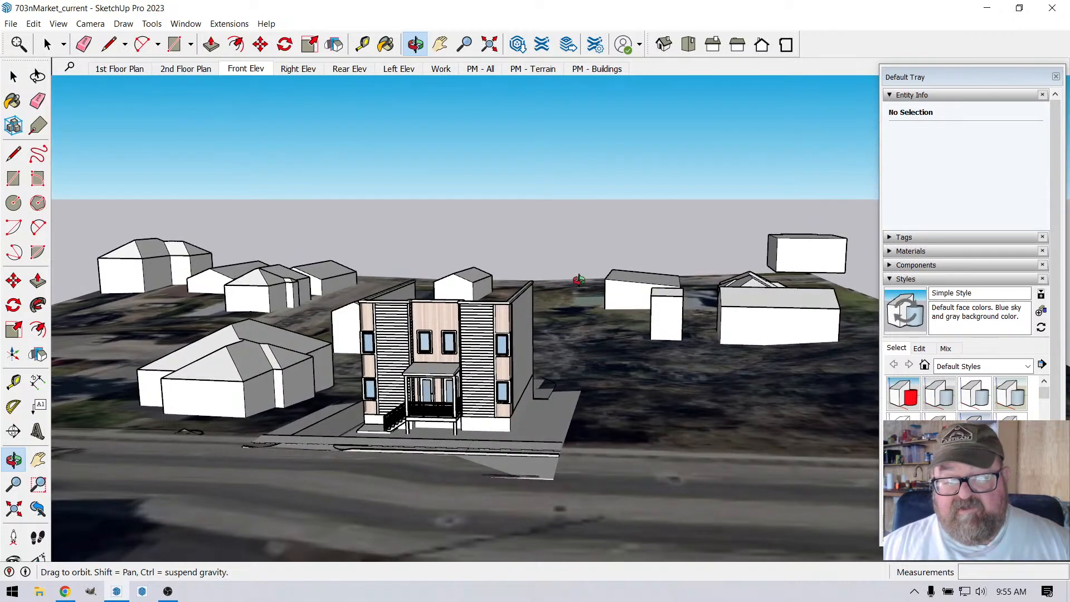
{"action": "left_click_drag", "start_coordinate": [785, 298], "coordinate": [376, 364]}
{"action": "scroll", "coordinate": [376, 363], "scroll_direction": "up", "scroll_amount": 5}
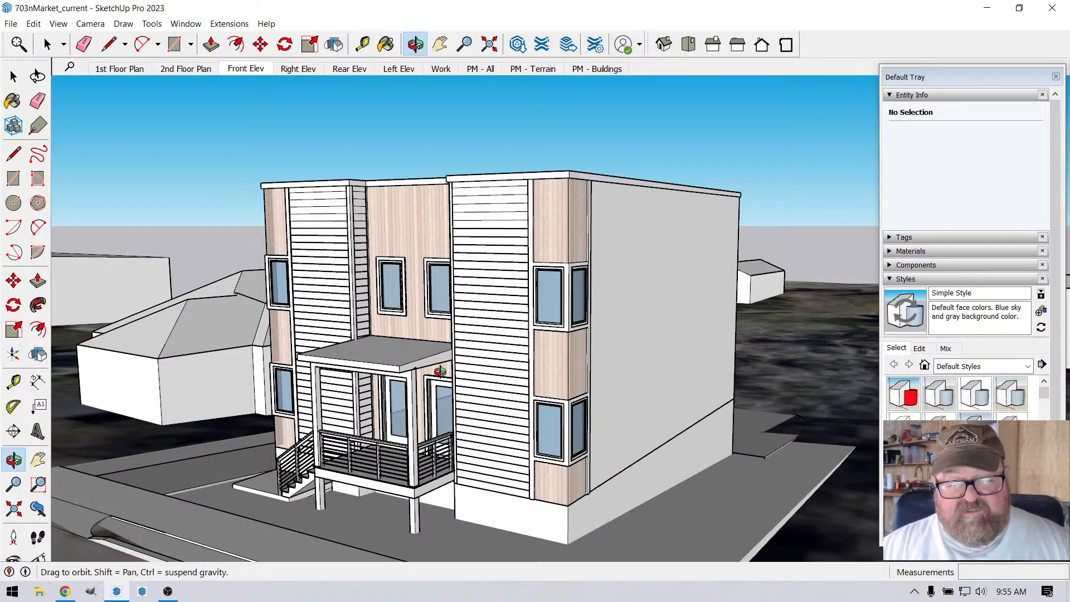
{"action": "left_click_drag", "start_coordinate": [440, 371], "coordinate": [376, 261]}
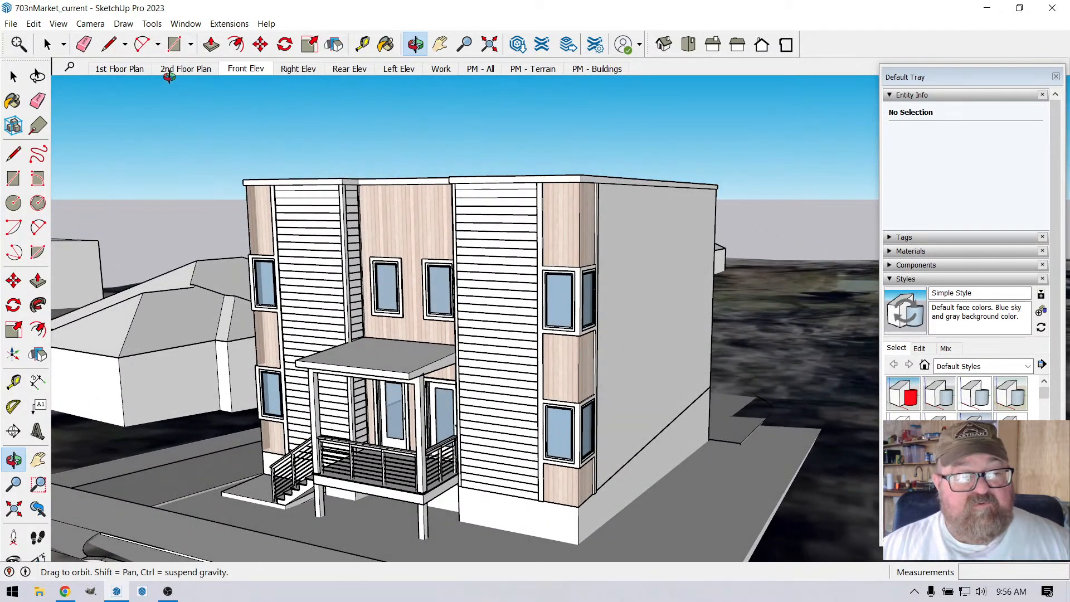
Step: Open the 1st Floor Plan scene, orbit it so the porch faces the viewer, and set the camera to Perspective
{"action": "left_click", "coordinate": [122, 69]}
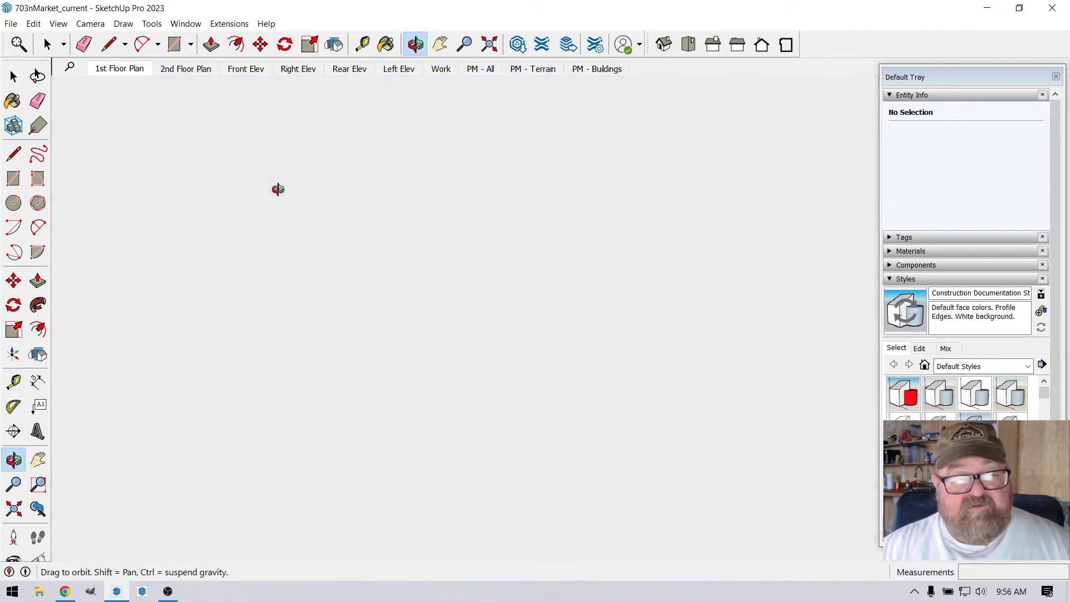
{"action": "scroll", "coordinate": [322, 237], "scroll_direction": "down", "scroll_amount": 1}
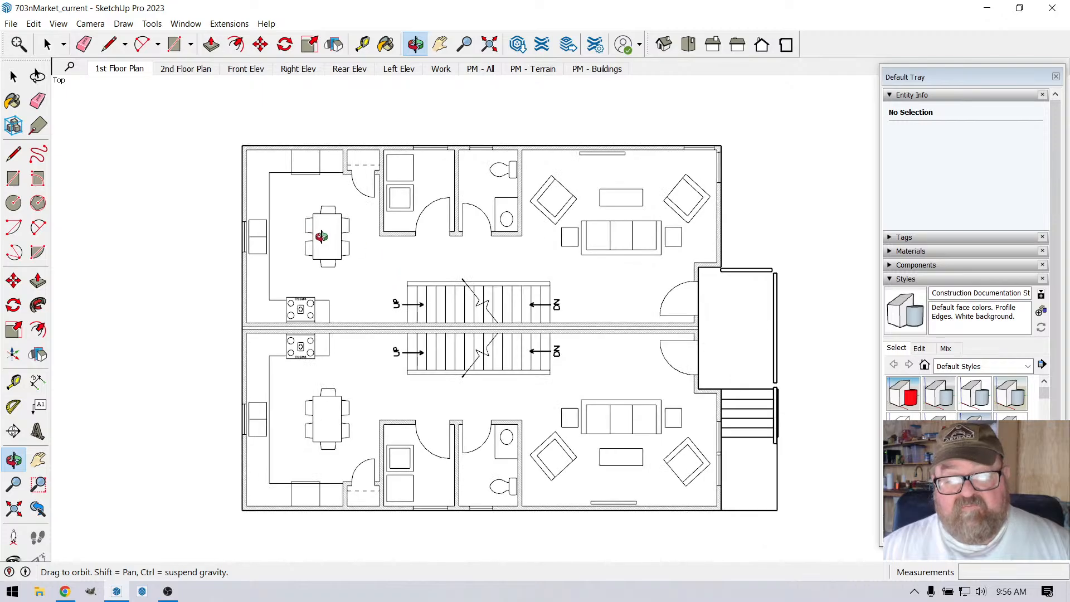
{"action": "left_click_drag", "start_coordinate": [544, 351], "coordinate": [566, 363]}
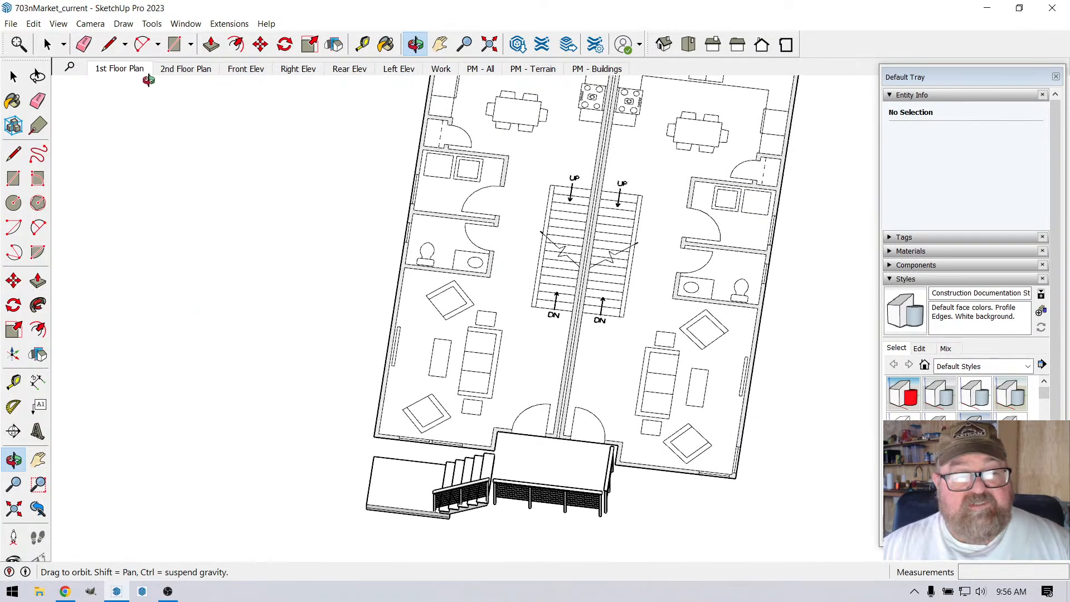
{"action": "left_click", "coordinate": [94, 25]}
{"action": "left_click", "coordinate": [111, 97]}
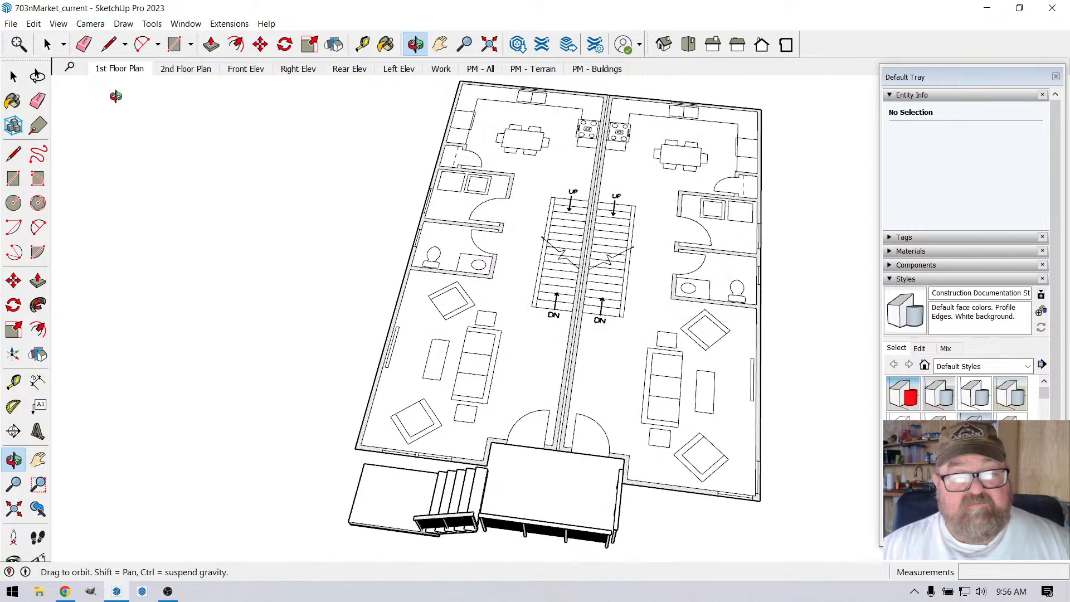
Step: Examine the mirrored first-floor layouts, from the front living rooms and porch entry to the stairs and rear kitchens
{"action": "left_click_drag", "start_coordinate": [509, 210], "coordinate": [538, 235]}
{"action": "scroll", "coordinate": [405, 265], "scroll_direction": "down", "scroll_amount": 5}
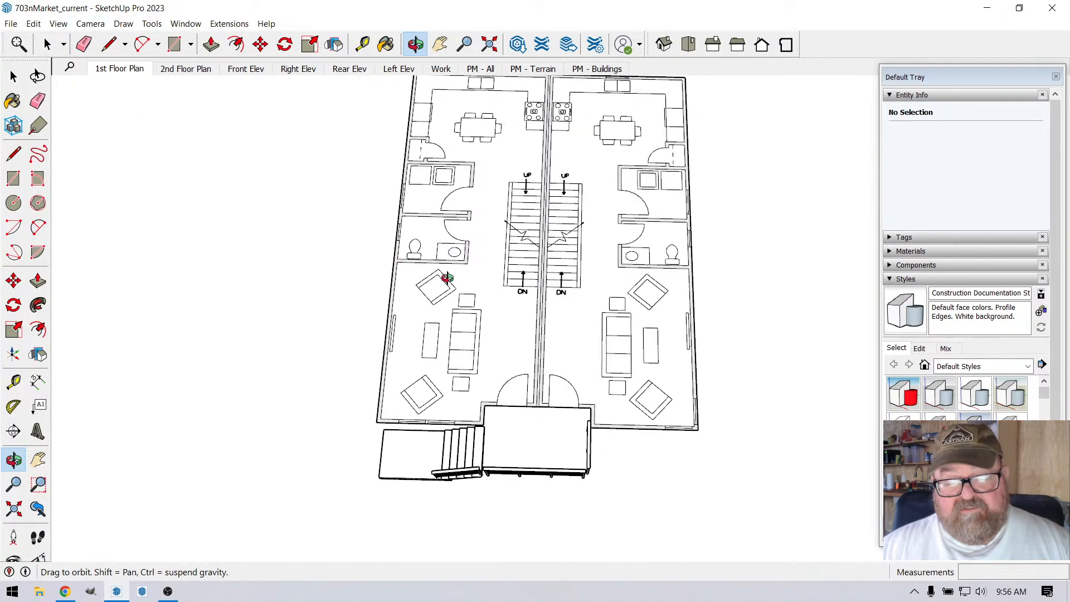
{"action": "left_click_drag", "start_coordinate": [534, 402], "coordinate": [321, 225]}
{"action": "scroll", "coordinate": [395, 323], "scroll_direction": "up", "scroll_amount": 4}
{"action": "left_click_drag", "start_coordinate": [372, 277], "coordinate": [478, 444]}
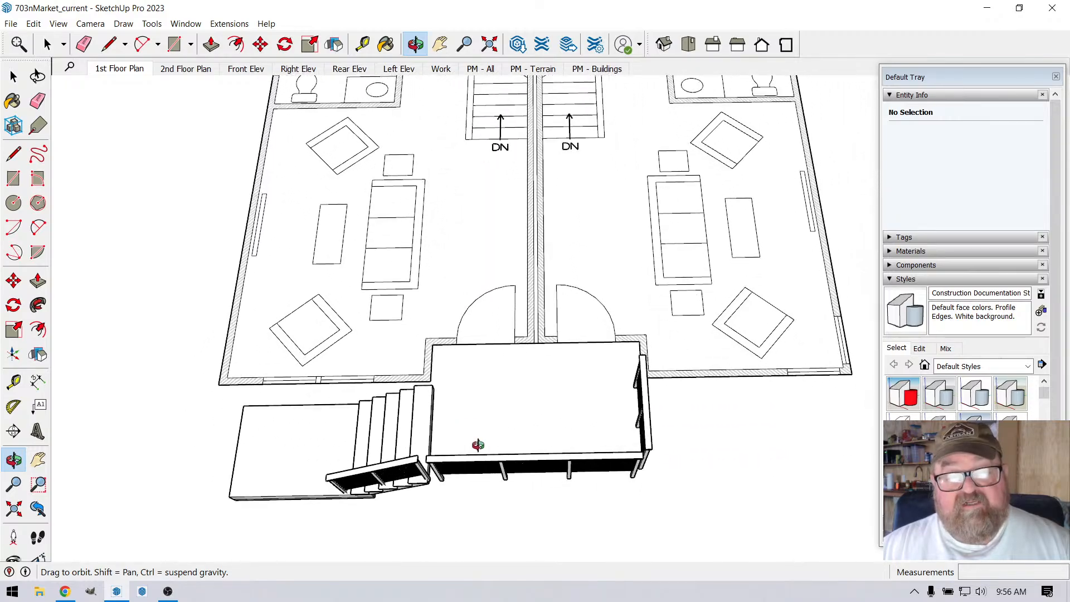
{"action": "scroll", "coordinate": [480, 441], "scroll_direction": "down", "scroll_amount": 4}
{"action": "left_click_drag", "start_coordinate": [516, 299], "coordinate": [517, 327]}
{"action": "scroll", "coordinate": [498, 200], "scroll_direction": "up", "scroll_amount": 3}
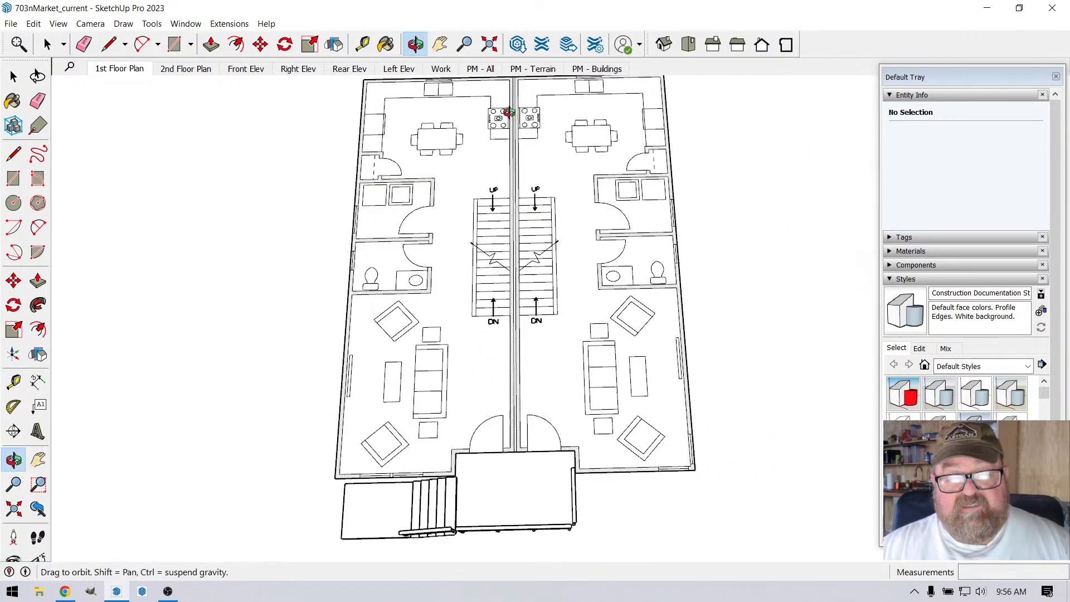
{"action": "scroll", "coordinate": [487, 324], "scroll_direction": "down", "scroll_amount": 3}
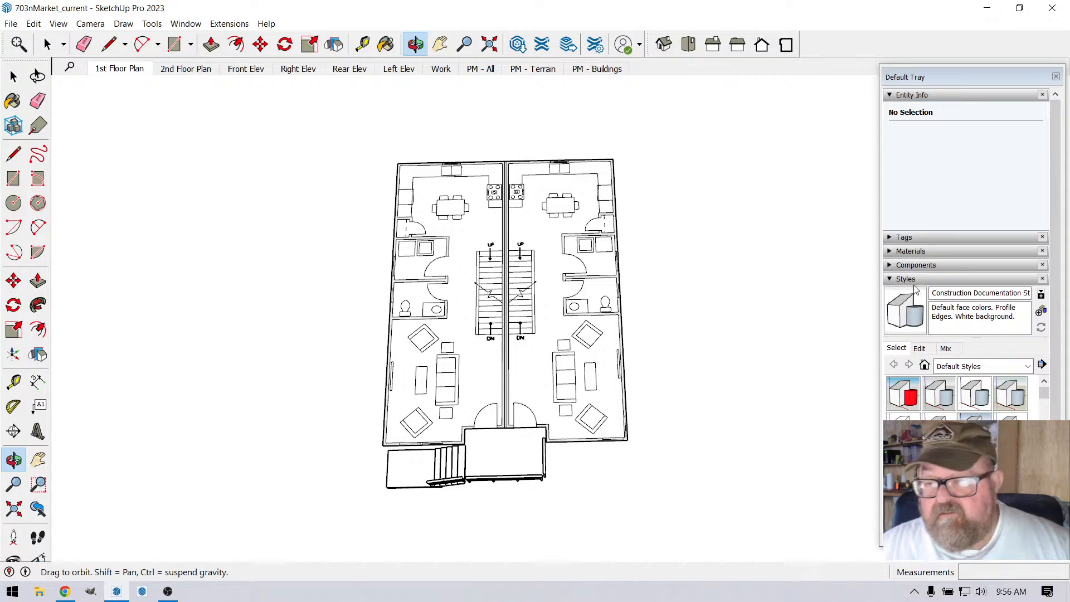
Step: Make the 1 - Site tag folder visible and turn on its Property Lines tag
{"action": "left_click", "coordinate": [890, 236]}
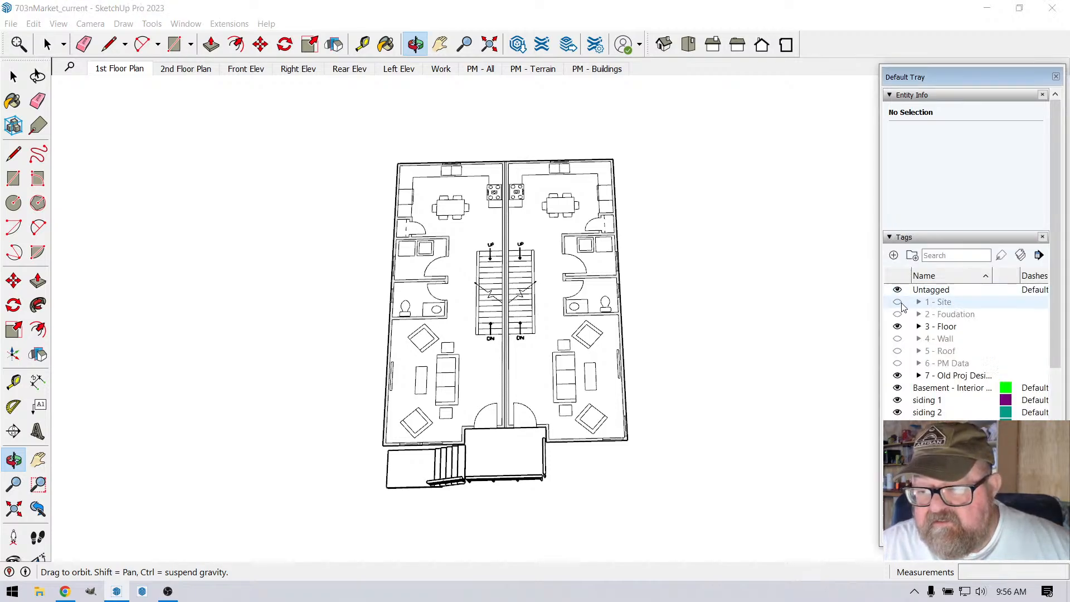
{"action": "left_click", "coordinate": [898, 303]}
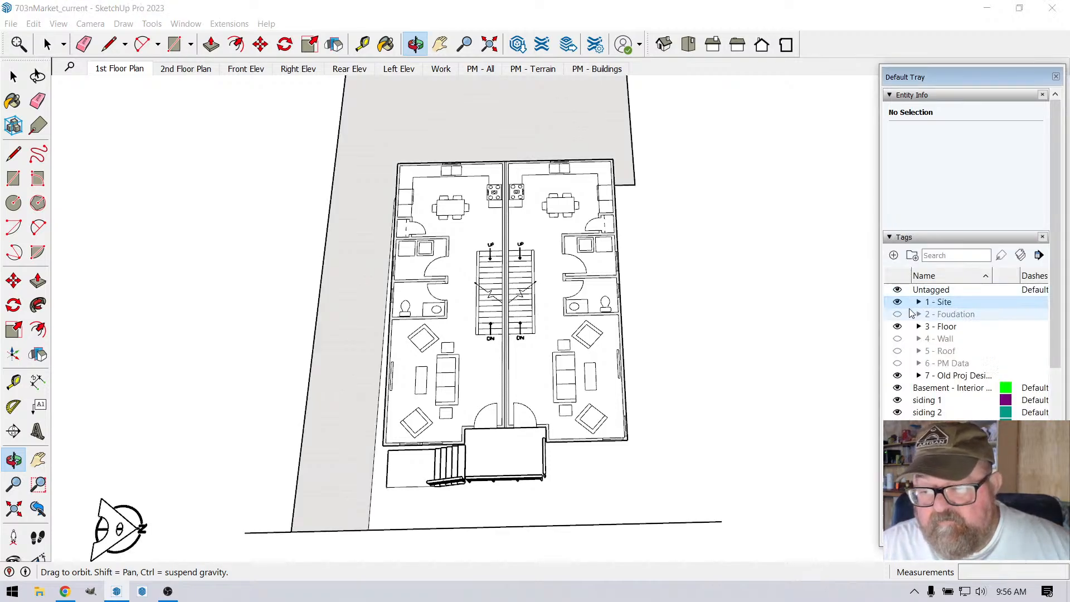
{"action": "left_click", "coordinate": [918, 302]}
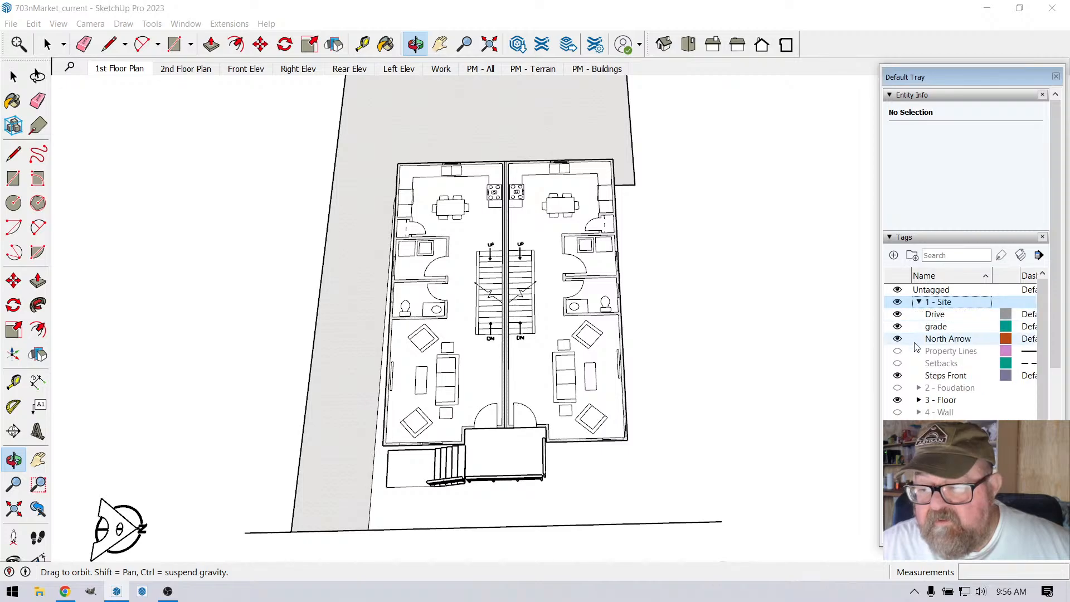
{"action": "left_click", "coordinate": [897, 351]}
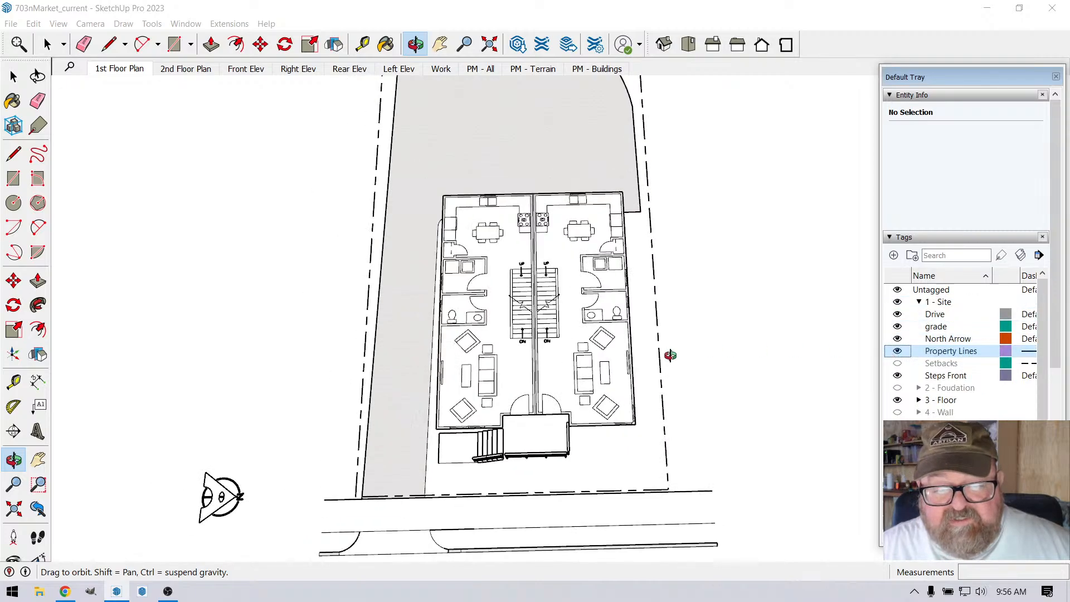
Step: Measure the lot's width between the two side property lines with the Tape Measure
{"action": "left_click_drag", "start_coordinate": [485, 376], "coordinate": [458, 192]}
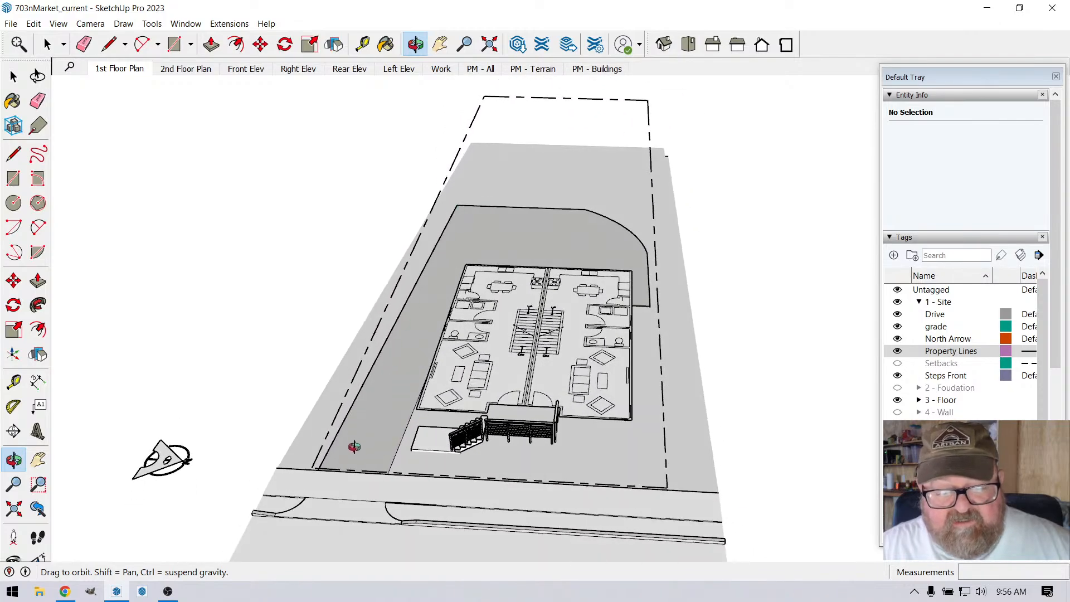
{"action": "left_click_drag", "start_coordinate": [479, 440], "coordinate": [513, 499]}
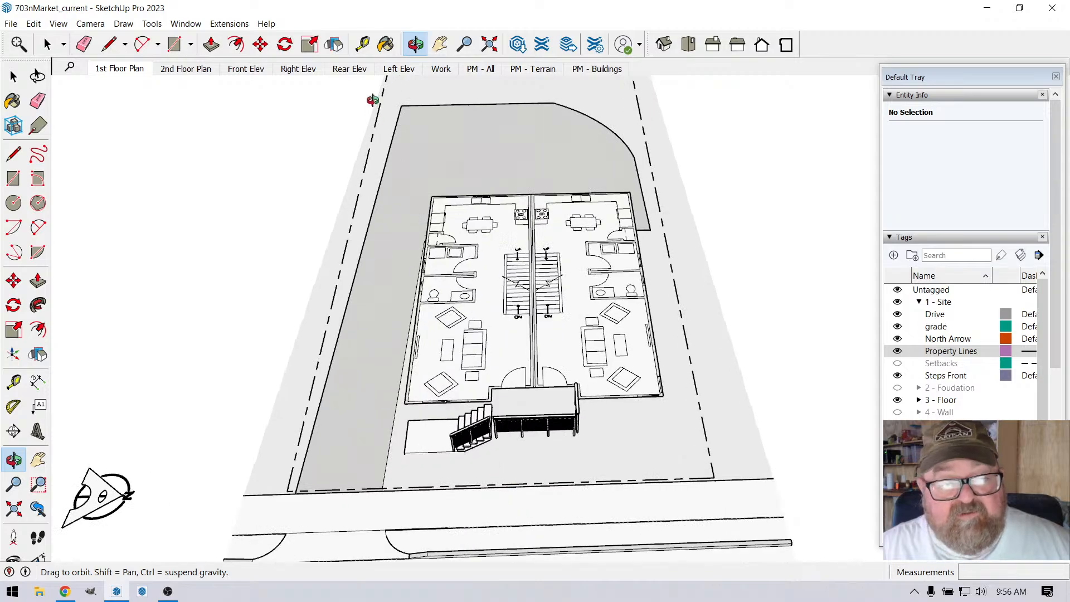
{"action": "left_click", "coordinate": [362, 44]}
{"action": "left_click", "coordinate": [342, 260]}
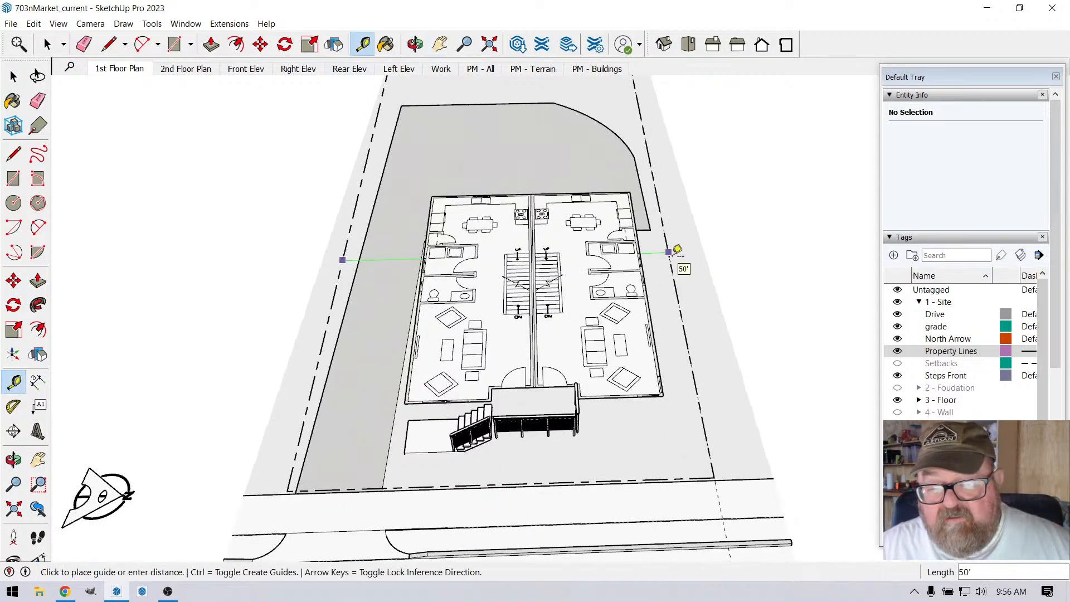
{"action": "left_click", "coordinate": [674, 252]}
{"action": "scroll", "coordinate": [643, 335], "scroll_direction": "down", "scroll_amount": 5}
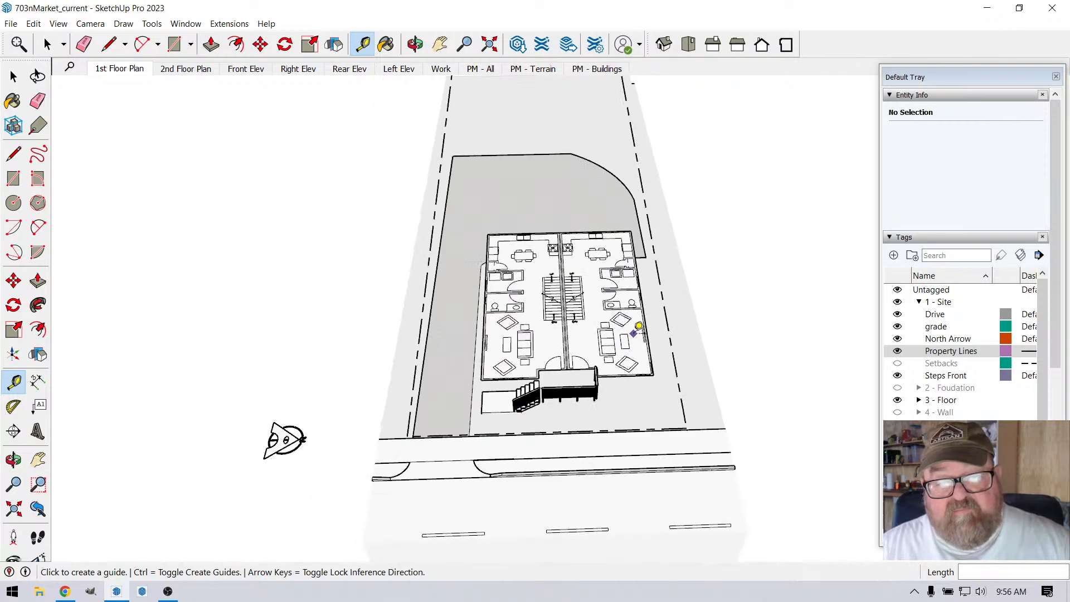
Step: Measure the lot's depth from the front property line to the rear property line with the Tape Measure
{"action": "scroll", "coordinate": [641, 351], "scroll_direction": "down", "scroll_amount": 3}
{"action": "scroll", "coordinate": [521, 388], "scroll_direction": "up", "scroll_amount": 4}
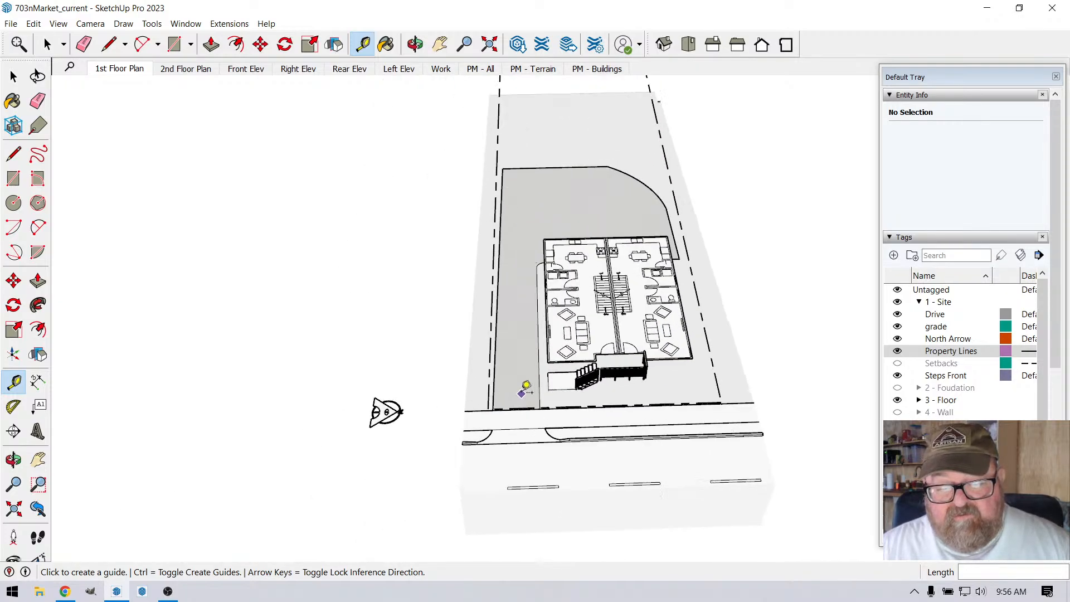
{"action": "left_click", "coordinate": [500, 402]}
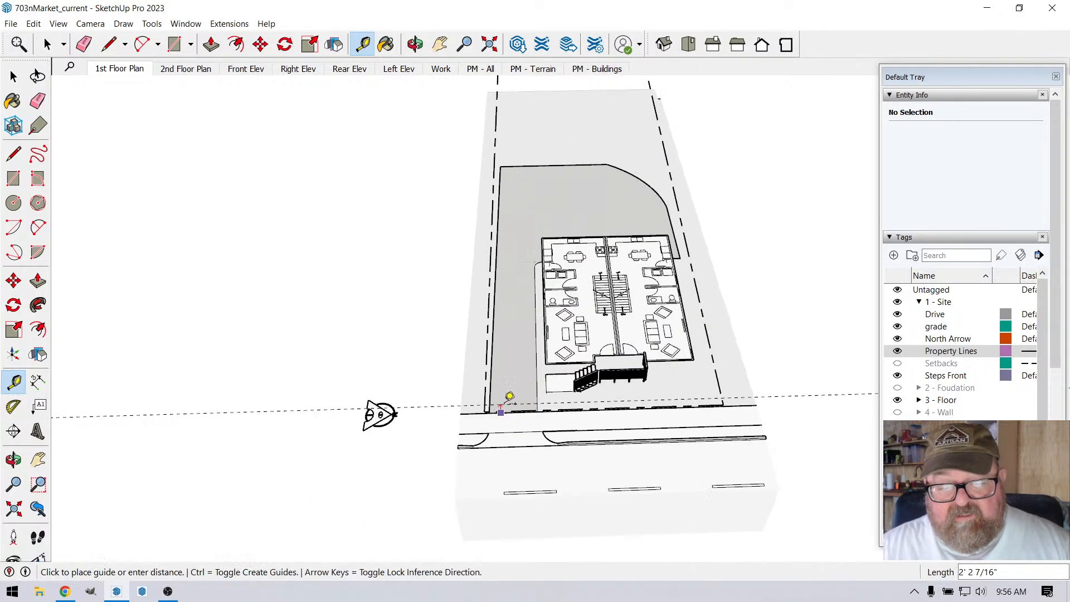
{"action": "scroll", "coordinate": [507, 400], "scroll_direction": "down", "scroll_amount": 3}
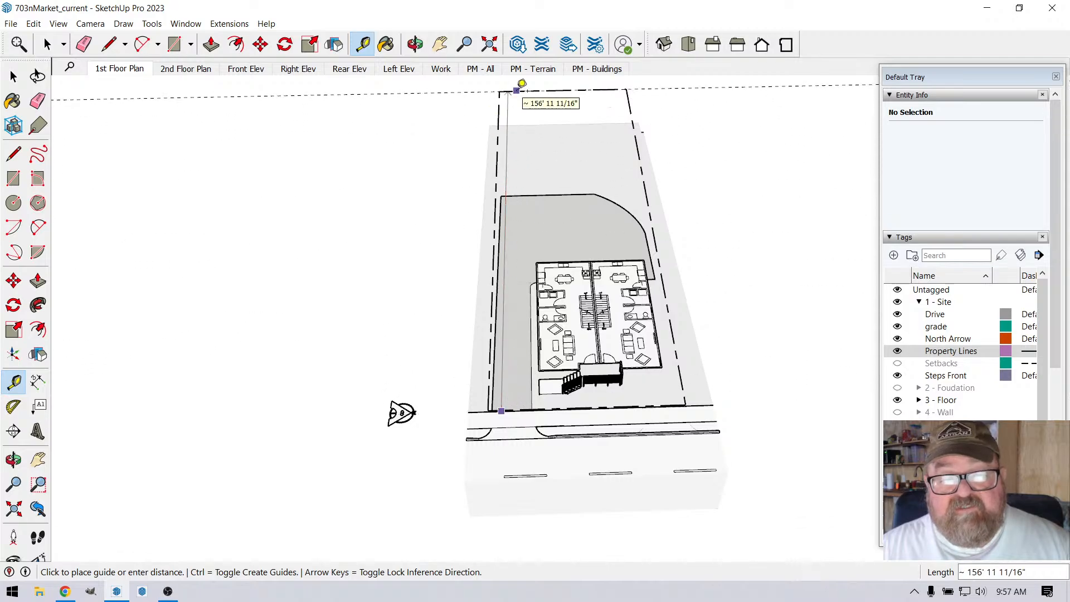
{"action": "key", "text": "Escape"}
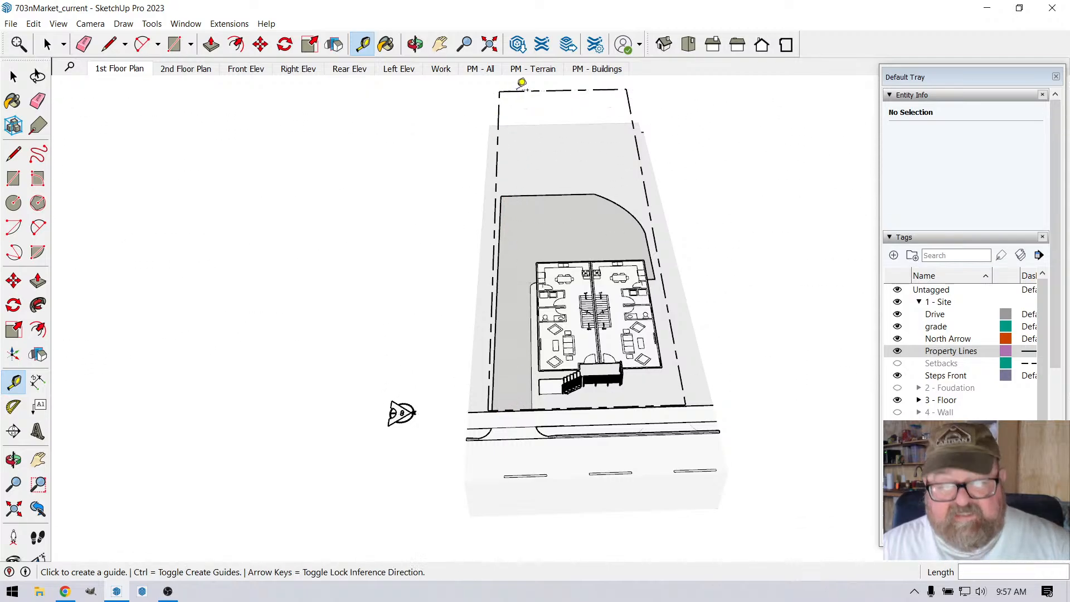
Step: Examine the full depth of the lot, from the street and driveway past the building to the rear property line
{"action": "middle_click_drag", "start_coordinate": [486, 286], "coordinate": [459, 276], "text": "shift"}
{"action": "scroll", "coordinate": [623, 336], "scroll_direction": "up", "scroll_amount": 1}
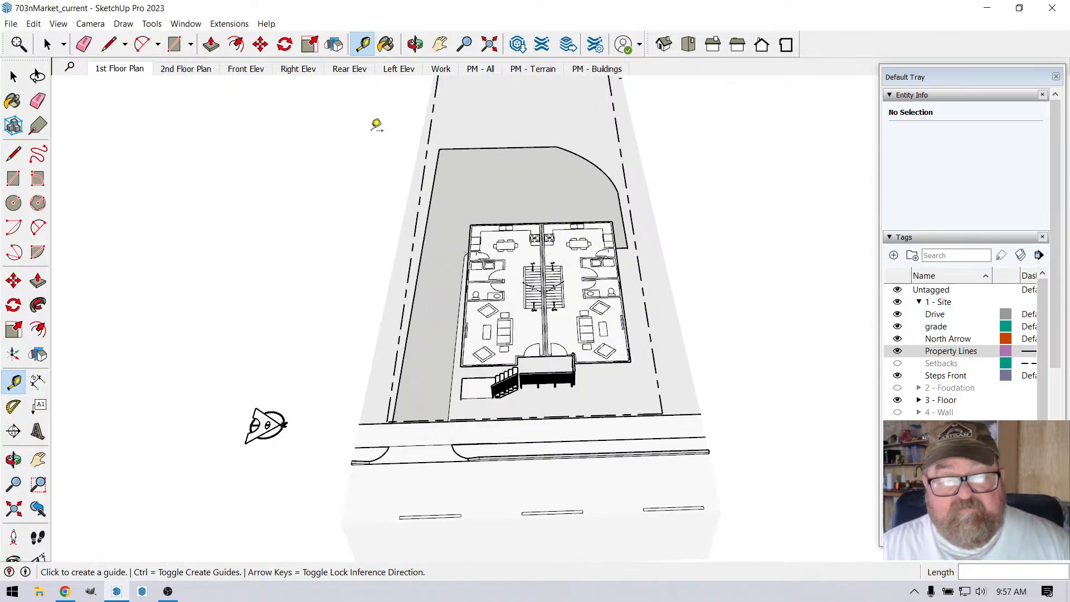
{"action": "scroll", "coordinate": [468, 292], "scroll_direction": "down", "scroll_amount": 3}
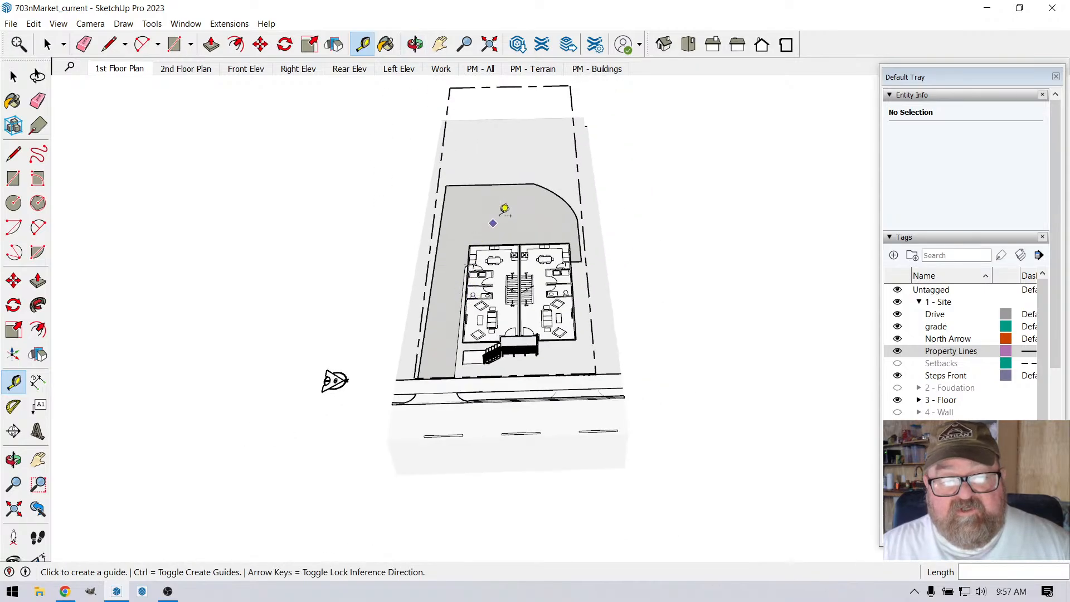
{"action": "scroll", "coordinate": [502, 210], "scroll_direction": "up", "scroll_amount": 1}
{"action": "left_click", "coordinate": [415, 44]}
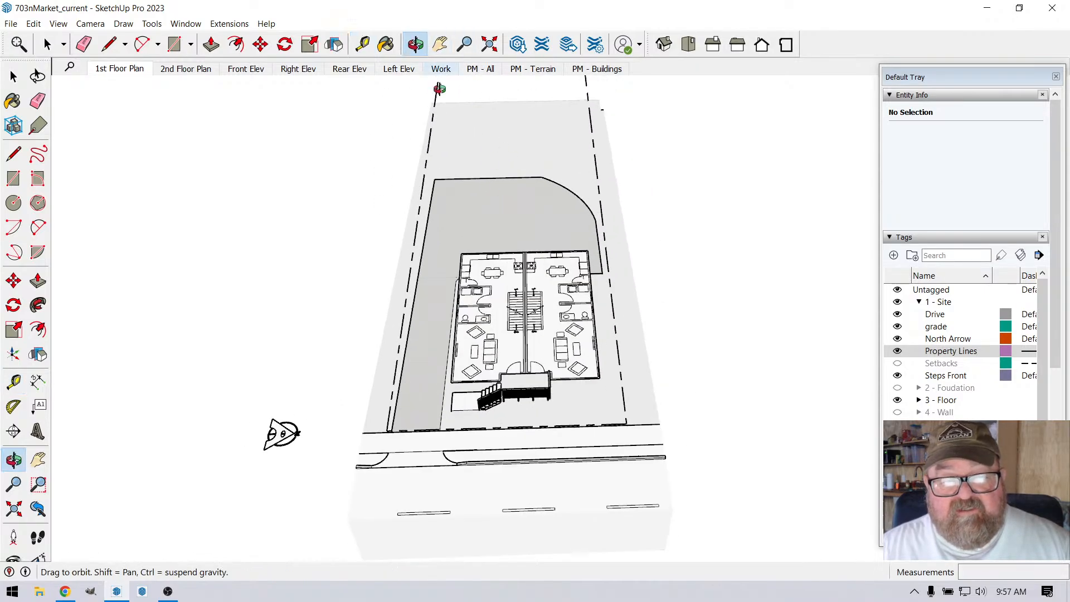
{"action": "left_click_drag", "start_coordinate": [508, 275], "coordinate": [492, 327]}
{"action": "left_click_drag", "start_coordinate": [407, 228], "coordinate": [479, 151]}
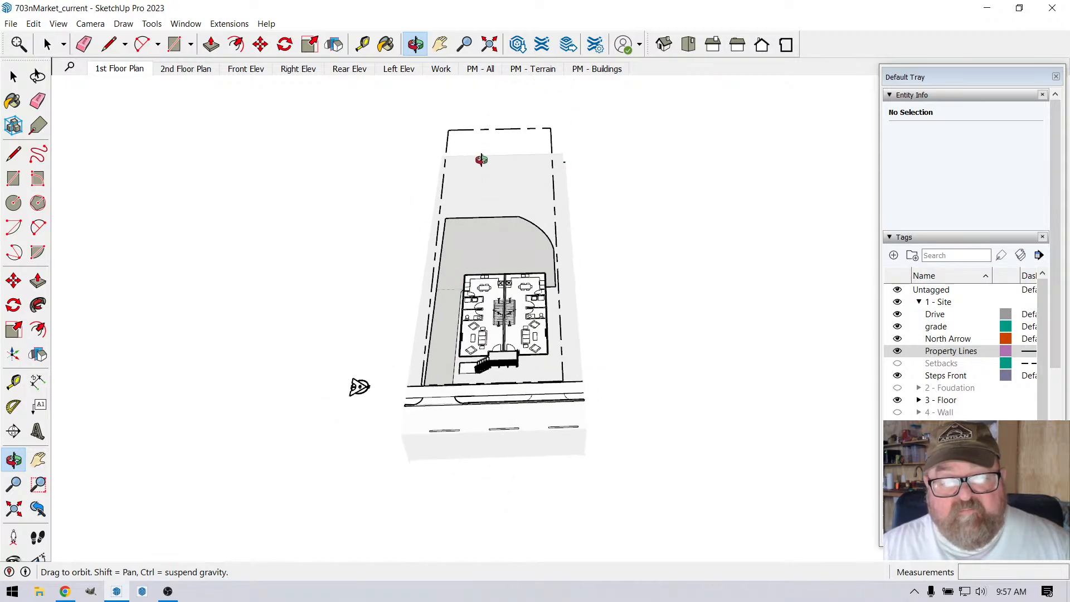
{"action": "scroll", "coordinate": [483, 154], "scroll_direction": "up", "scroll_amount": 3}
Step: Place a guide 25' in from the side property line at the rear line's midpoint and undo it
{"action": "left_click", "coordinate": [363, 44]}
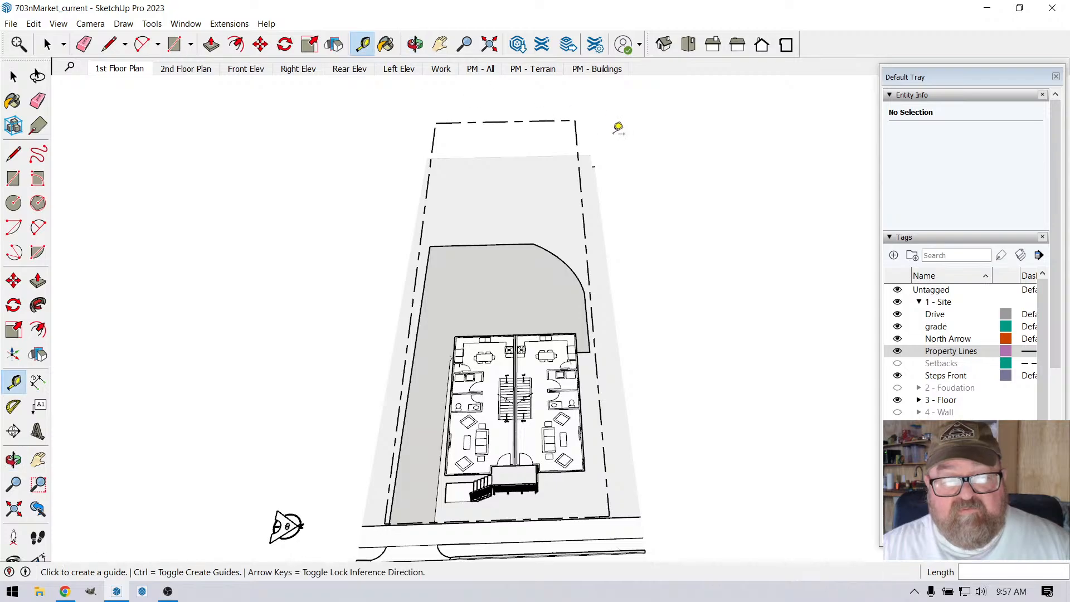
{"action": "left_click", "coordinate": [578, 136]}
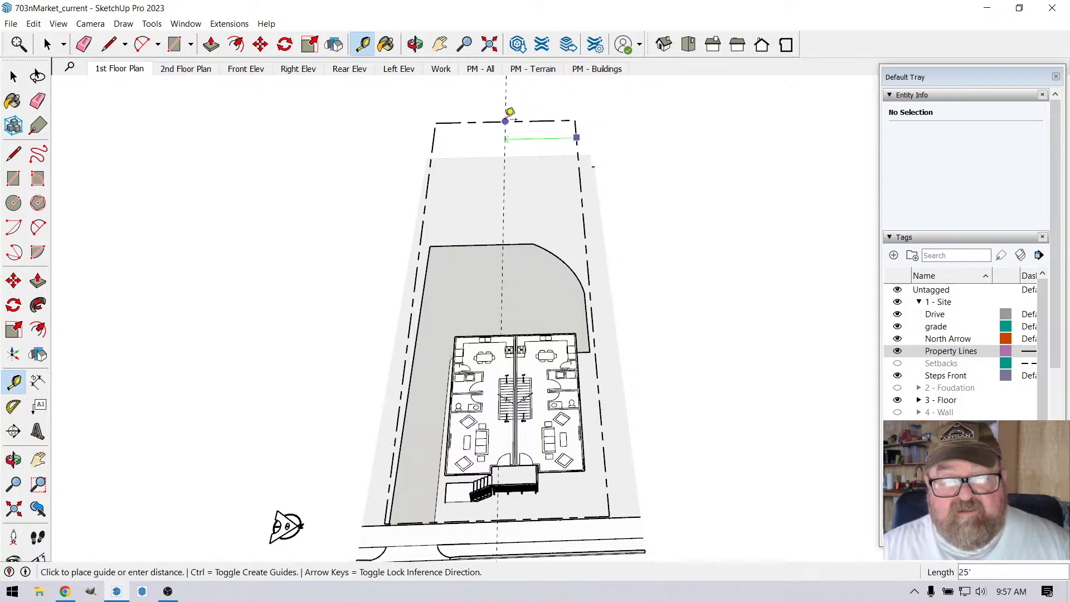
{"action": "left_click", "coordinate": [505, 121]}
{"action": "key", "text": "ctrl+z"}
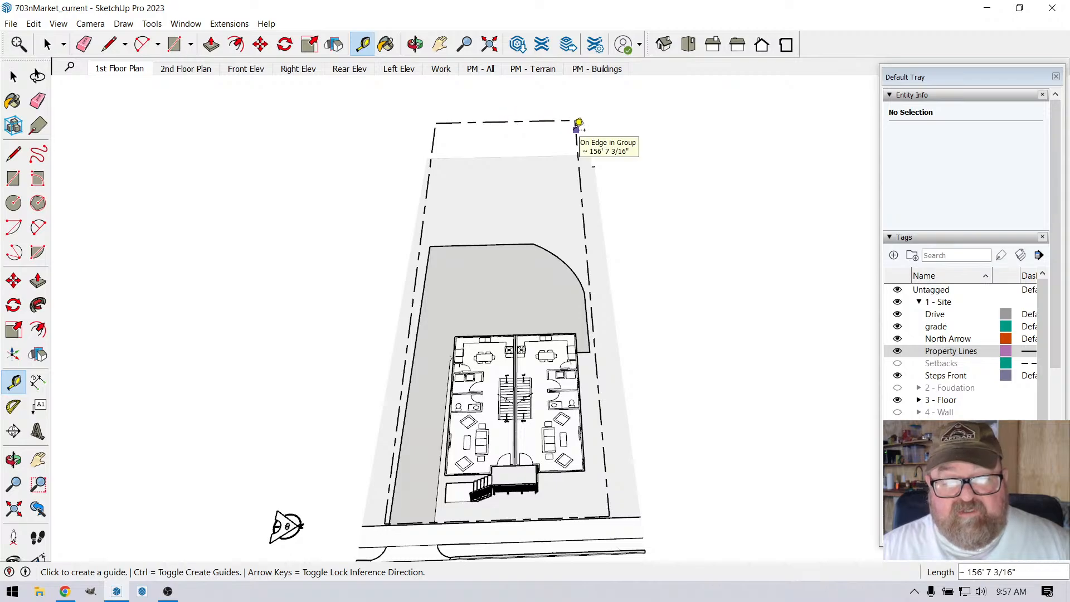
Step: Examine how the two mirrored units and the driveway sit between the side property lines
{"action": "left_click", "coordinate": [415, 45]}
{"action": "left_click_drag", "start_coordinate": [514, 165], "coordinate": [495, 260]}
{"action": "scroll", "coordinate": [502, 351], "scroll_direction": "up", "scroll_amount": 4}
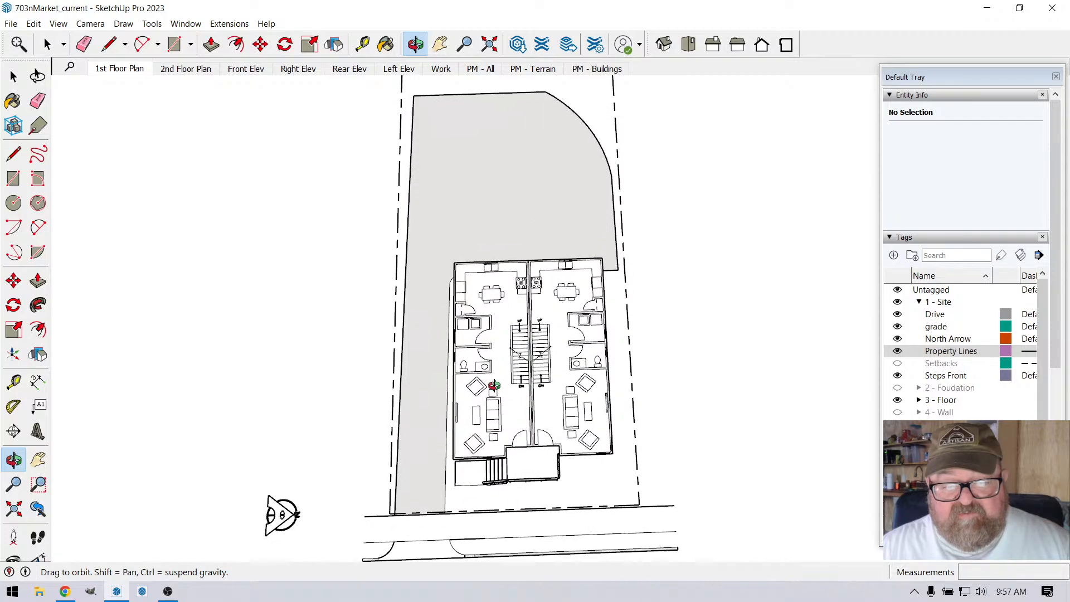
{"action": "scroll", "coordinate": [504, 323], "scroll_direction": "down", "scroll_amount": 2}
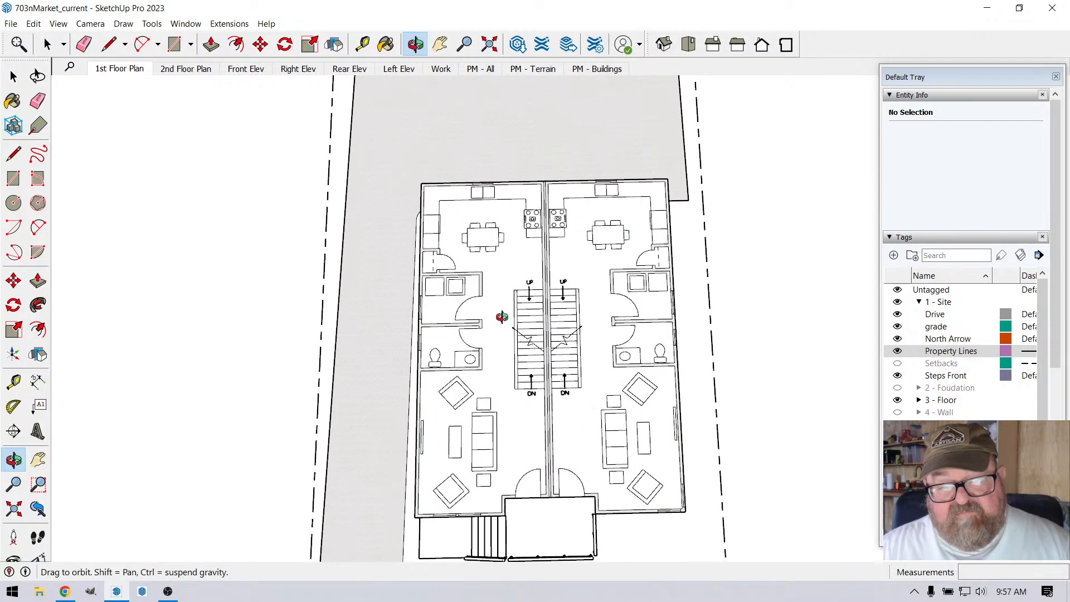
{"action": "left_click_drag", "start_coordinate": [524, 296], "coordinate": [601, 338]}
{"action": "scroll", "coordinate": [586, 335], "scroll_direction": "down", "scroll_amount": 5}
{"action": "scroll", "coordinate": [571, 263], "scroll_direction": "up", "scroll_amount": 1}
{"action": "scroll", "coordinate": [571, 263], "scroll_direction": "up", "scroll_amount": 4}
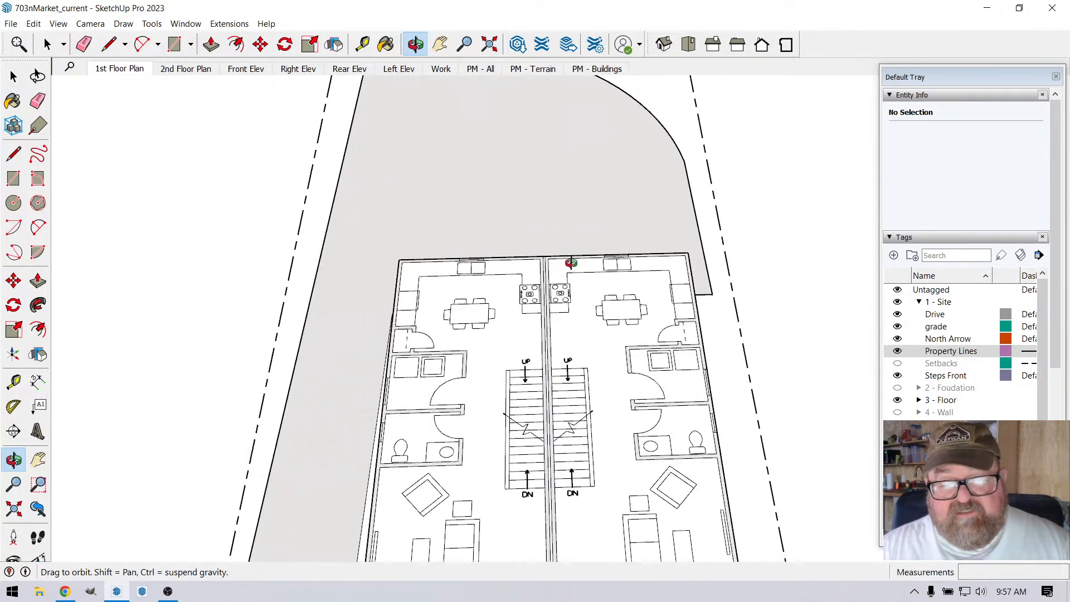
Step: Measure one unit's width from its outer side wall to the party wall at the rear kitchen with the Tape Measure
{"action": "left_click", "coordinate": [363, 44]}
{"action": "scroll", "coordinate": [687, 273], "scroll_direction": "up", "scroll_amount": 3}
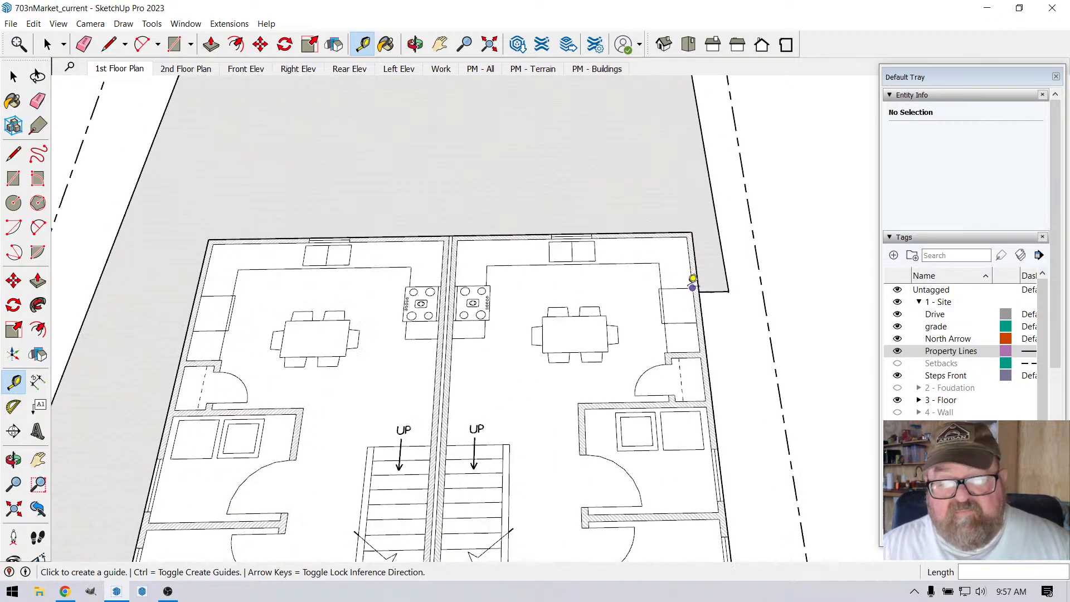
{"action": "left_click", "coordinate": [699, 254]}
{"action": "scroll", "coordinate": [599, 270], "scroll_direction": "down", "scroll_amount": 2}
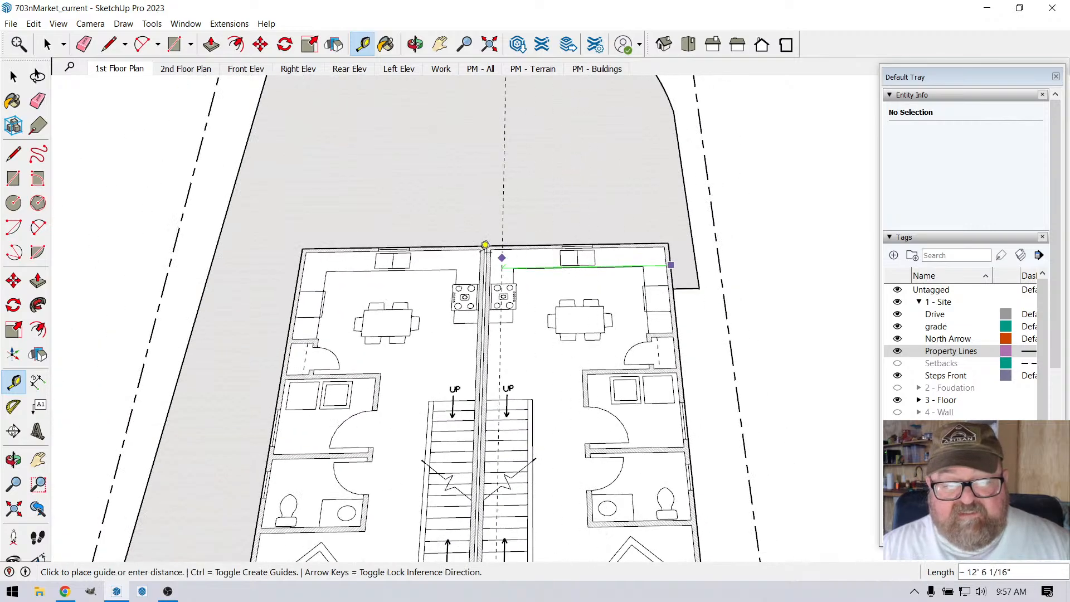
{"action": "scroll", "coordinate": [502, 257], "scroll_direction": "up", "scroll_amount": 4}
{"action": "scroll", "coordinate": [510, 259], "scroll_direction": "down", "scroll_amount": 3}
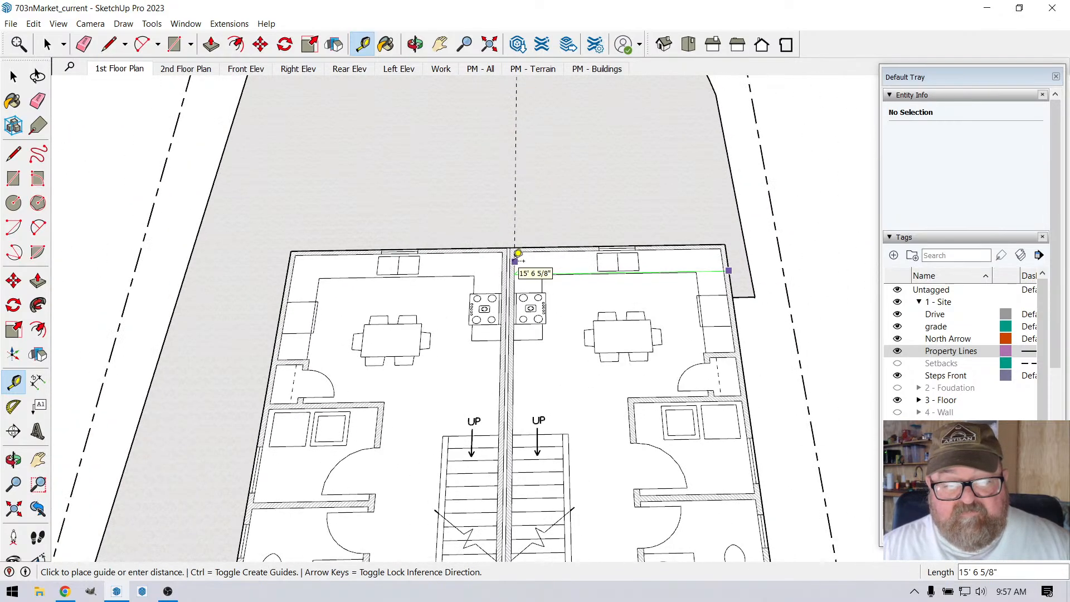
{"action": "scroll", "coordinate": [514, 262], "scroll_direction": "up", "scroll_amount": 3}
{"action": "key", "text": "Escape"}
Step: Inspect the double party wall and the gap between the two units where it meets the rear kitchen wall
{"action": "scroll", "coordinate": [508, 268], "scroll_direction": "up", "scroll_amount": 3}
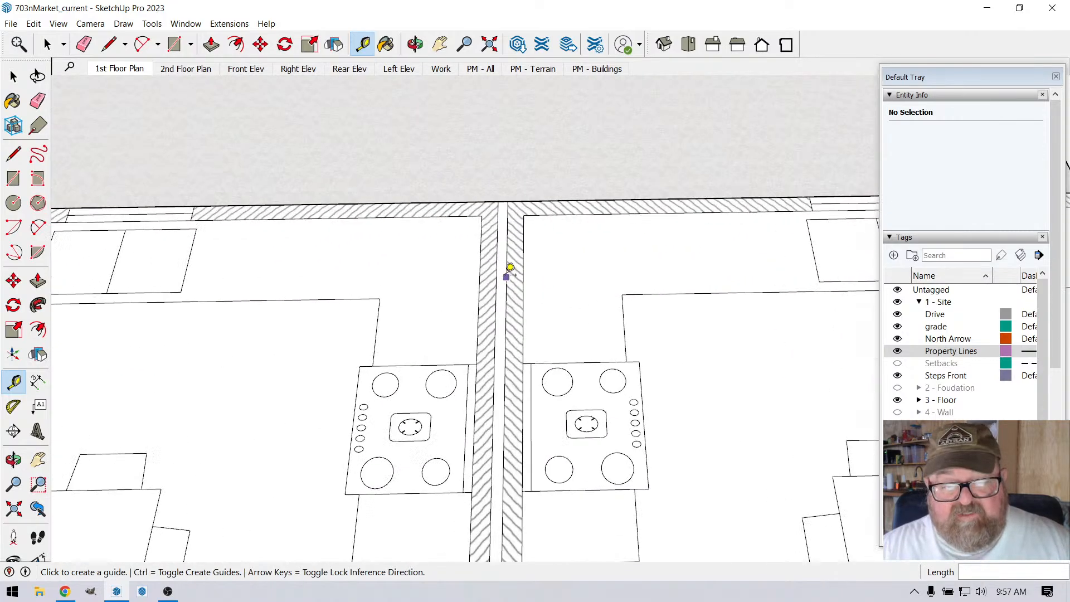
{"action": "scroll", "coordinate": [496, 229], "scroll_direction": "down", "scroll_amount": 2}
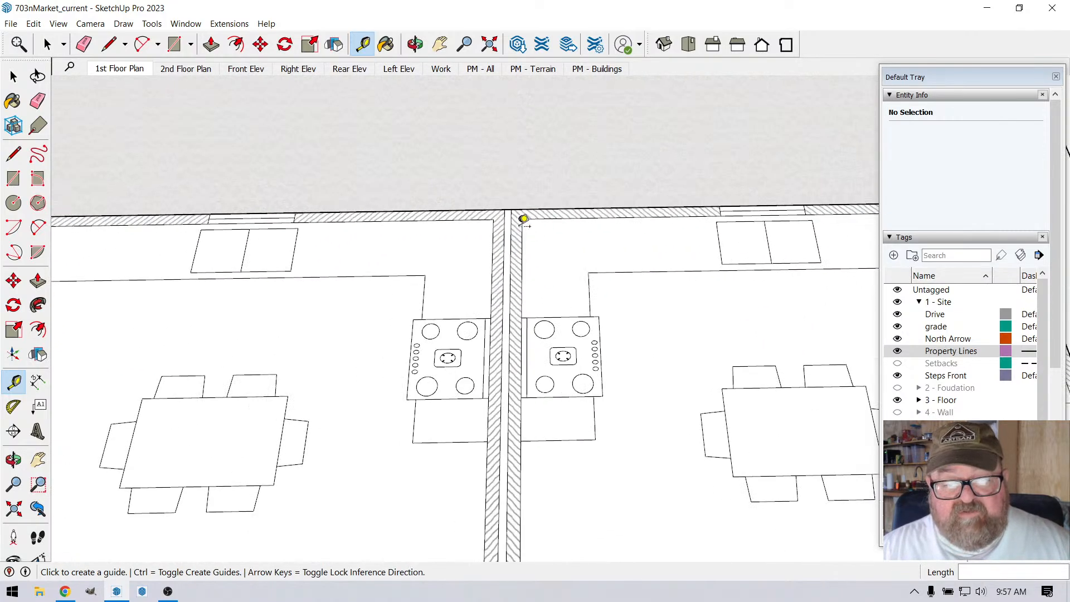
{"action": "scroll", "coordinate": [519, 220], "scroll_direction": "up", "scroll_amount": 3}
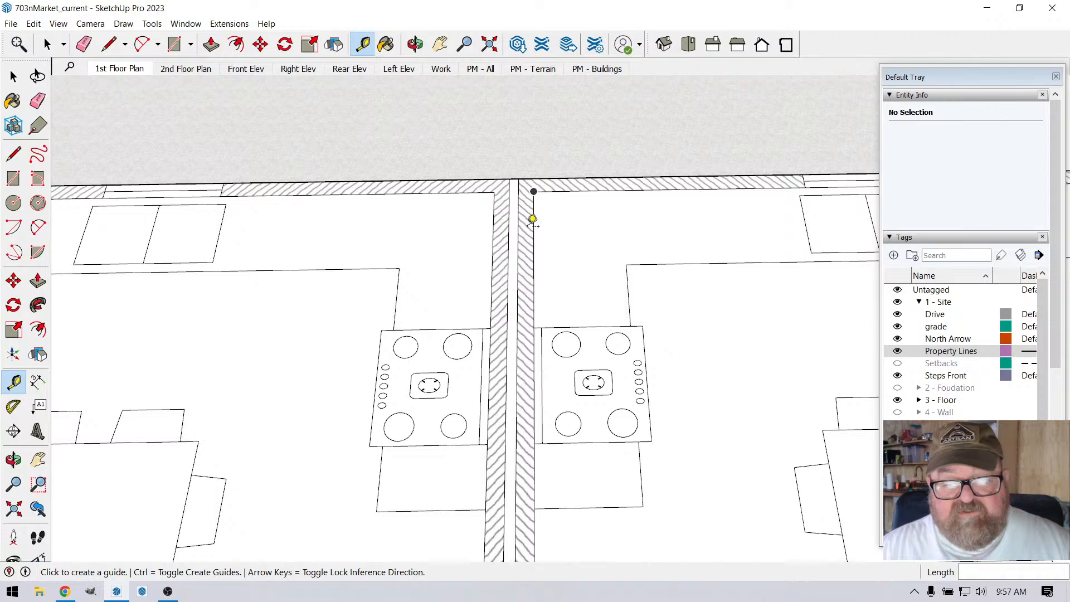
{"action": "scroll", "coordinate": [516, 218], "scroll_direction": "down", "scroll_amount": 3}
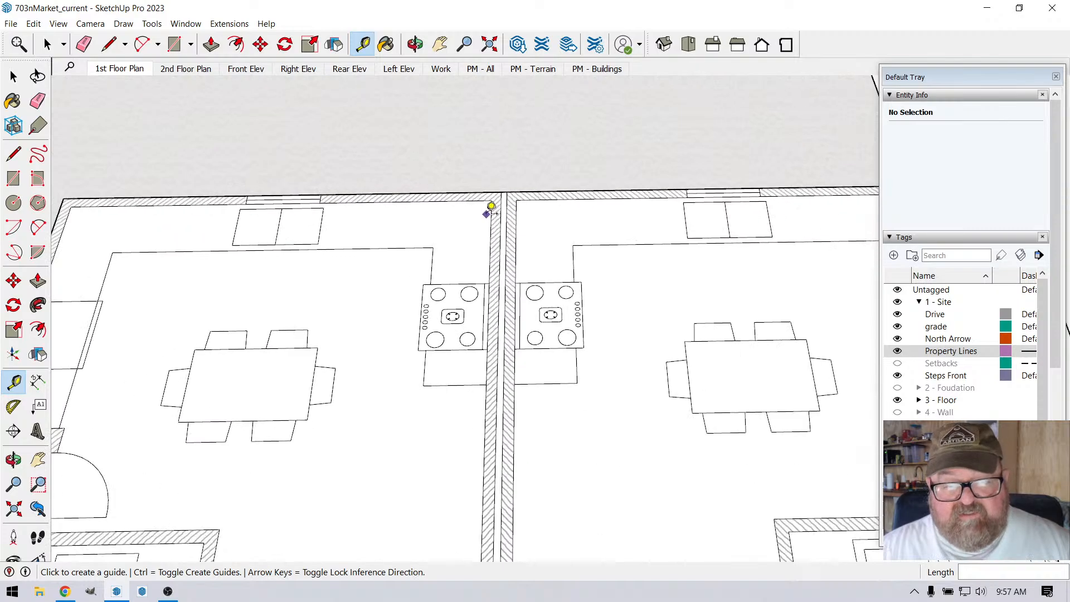
{"action": "scroll", "coordinate": [503, 212], "scroll_direction": "up", "scroll_amount": 3}
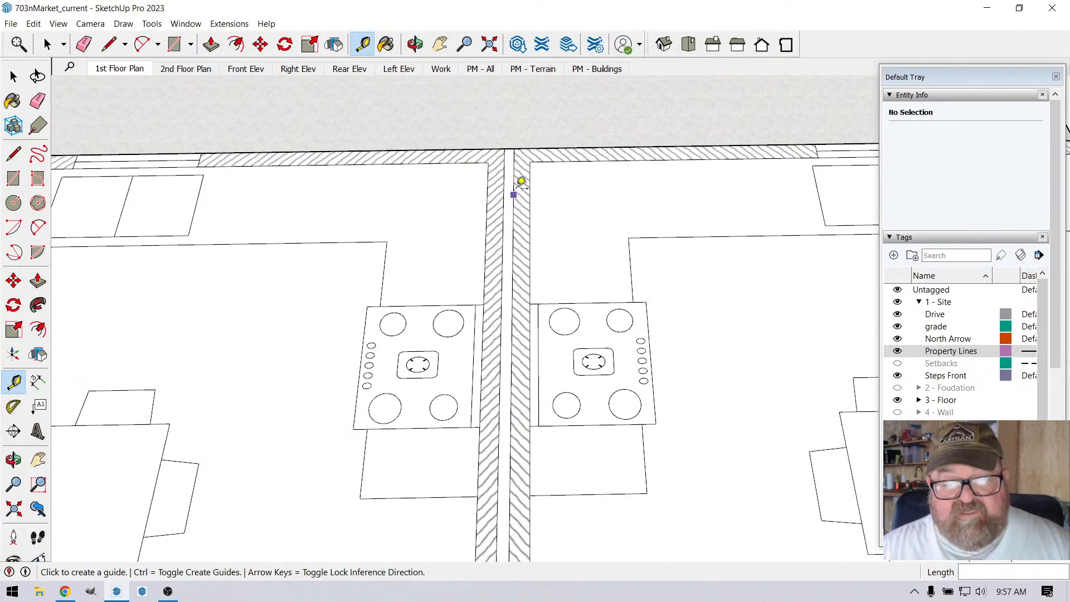
{"action": "scroll", "coordinate": [516, 158], "scroll_direction": "down", "scroll_amount": 5}
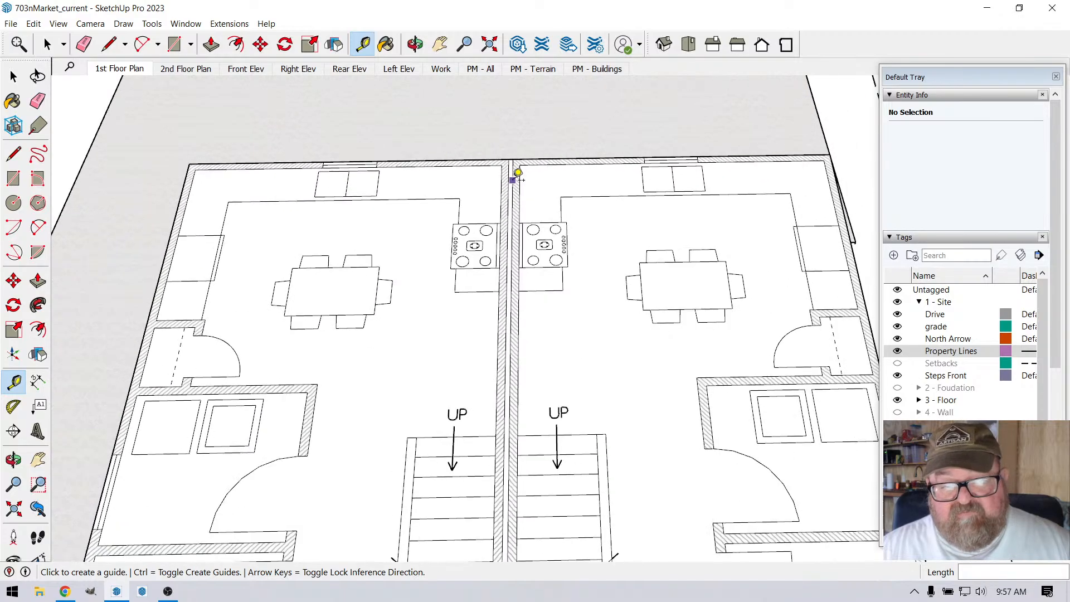
Step: Examine the front of the floor plan, from the porch and entry doors to the living room's front window opening
{"action": "left_click", "coordinate": [416, 49]}
{"action": "scroll", "coordinate": [575, 275], "scroll_direction": "down", "scroll_amount": 3}
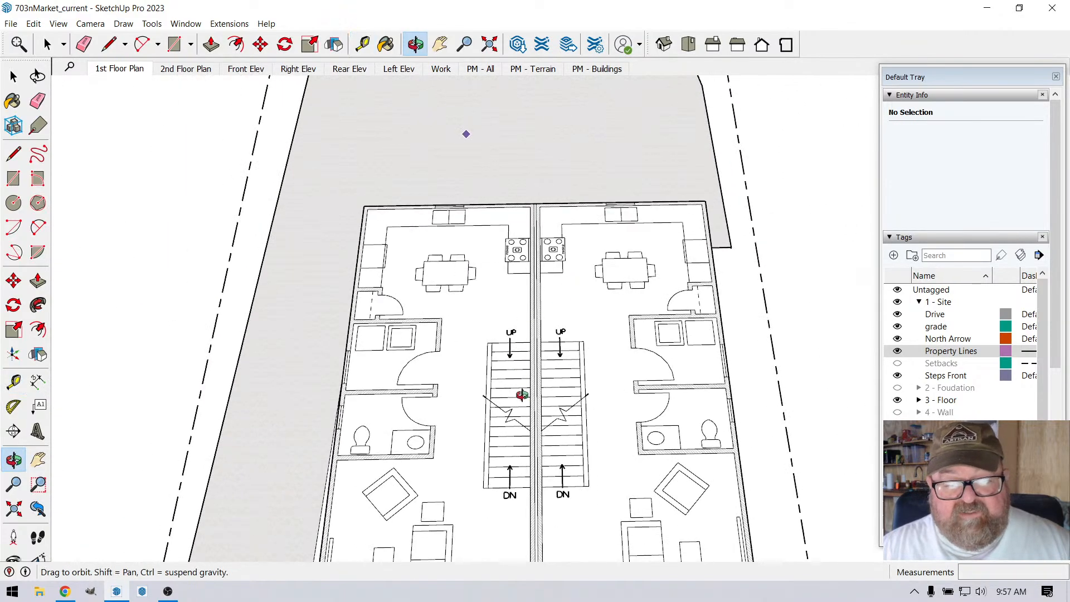
{"action": "left_click_drag", "start_coordinate": [520, 394], "coordinate": [501, 253]}
{"action": "scroll", "coordinate": [566, 407], "scroll_direction": "up", "scroll_amount": 2}
{"action": "scroll", "coordinate": [565, 284], "scroll_direction": "down", "scroll_amount": 4}
{"action": "scroll", "coordinate": [524, 434], "scroll_direction": "up", "scroll_amount": 4}
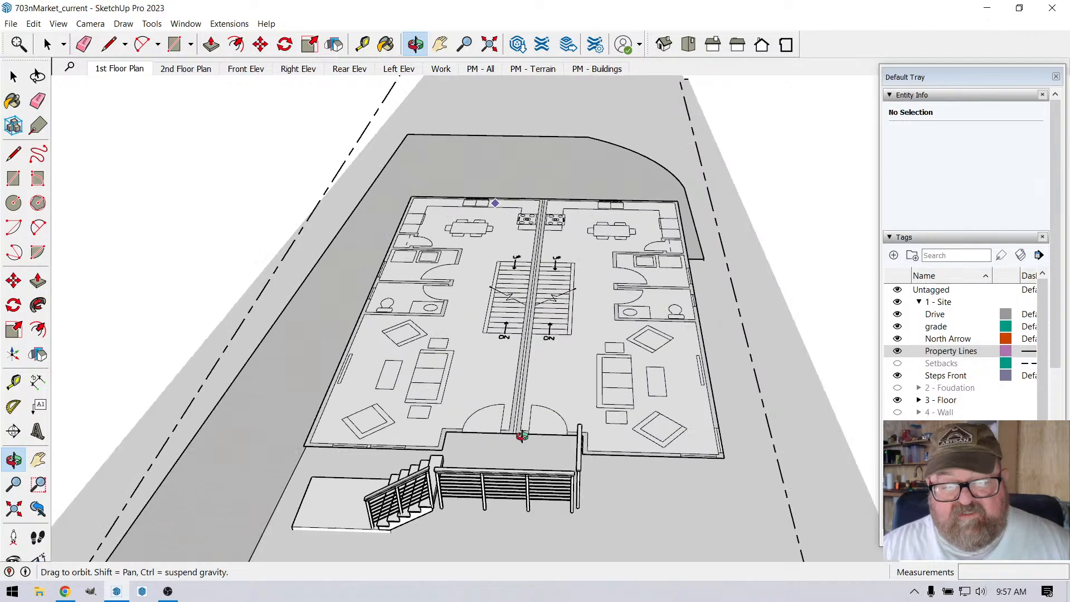
{"action": "left_click_drag", "start_coordinate": [523, 414], "coordinate": [283, 449]}
{"action": "scroll", "coordinate": [282, 440], "scroll_direction": "up", "scroll_amount": 5}
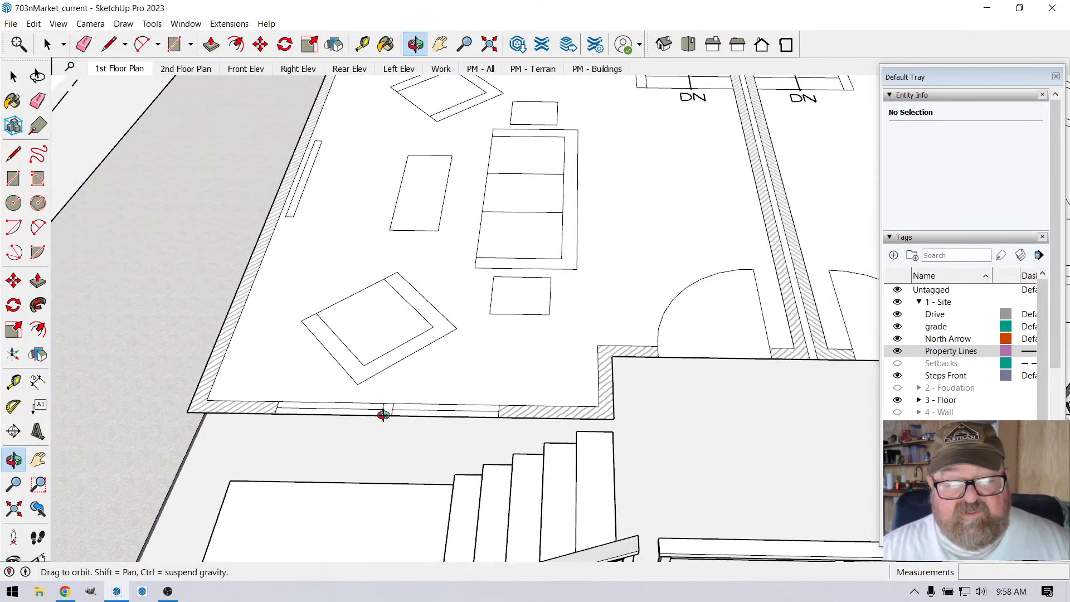
{"action": "scroll", "coordinate": [471, 417], "scroll_direction": "down", "scroll_amount": 3}
Step: Examine the living room's front corner beside the steps and the side wall along the driveway
{"action": "left_click_drag", "start_coordinate": [376, 403], "coordinate": [607, 349]}
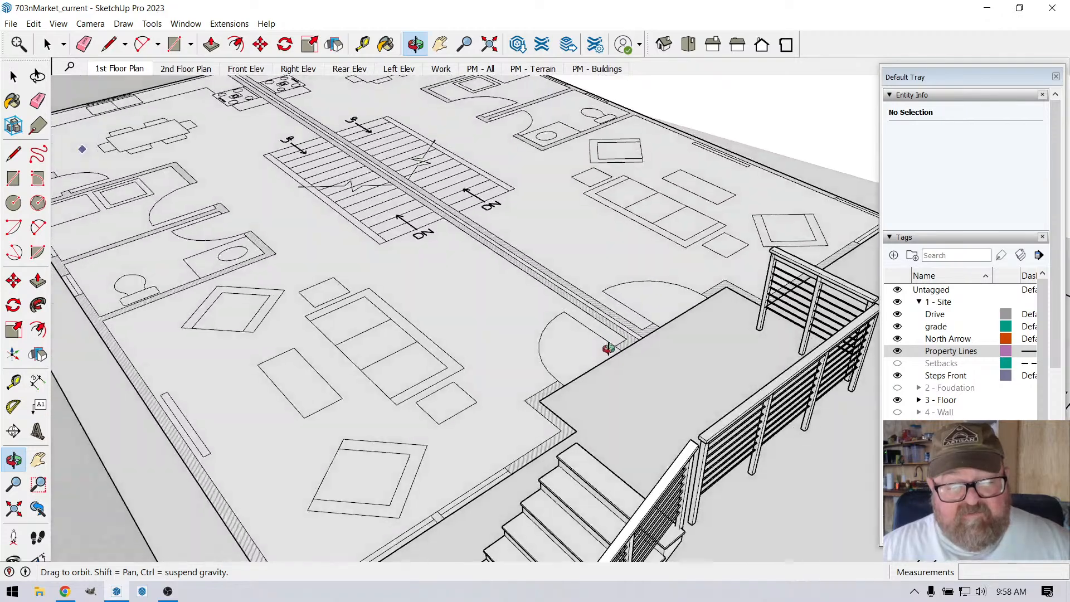
{"action": "scroll", "coordinate": [607, 350], "scroll_direction": "down", "scroll_amount": 4}
{"action": "left_click_drag", "start_coordinate": [392, 476], "coordinate": [518, 406]}
{"action": "scroll", "coordinate": [450, 506], "scroll_direction": "up", "scroll_amount": 4}
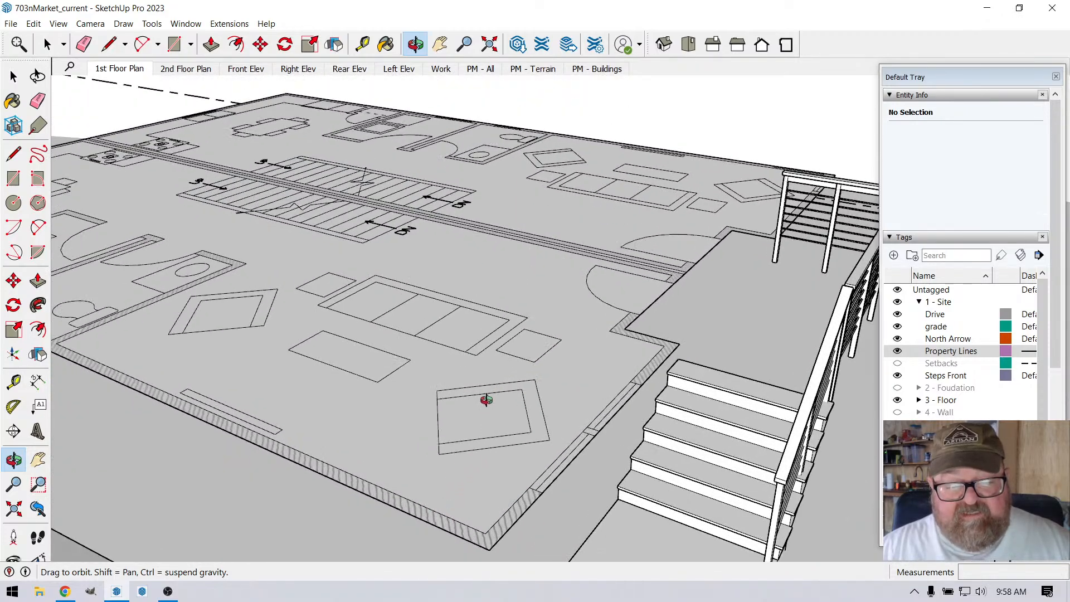
{"action": "left_click_drag", "start_coordinate": [489, 444], "coordinate": [313, 446]}
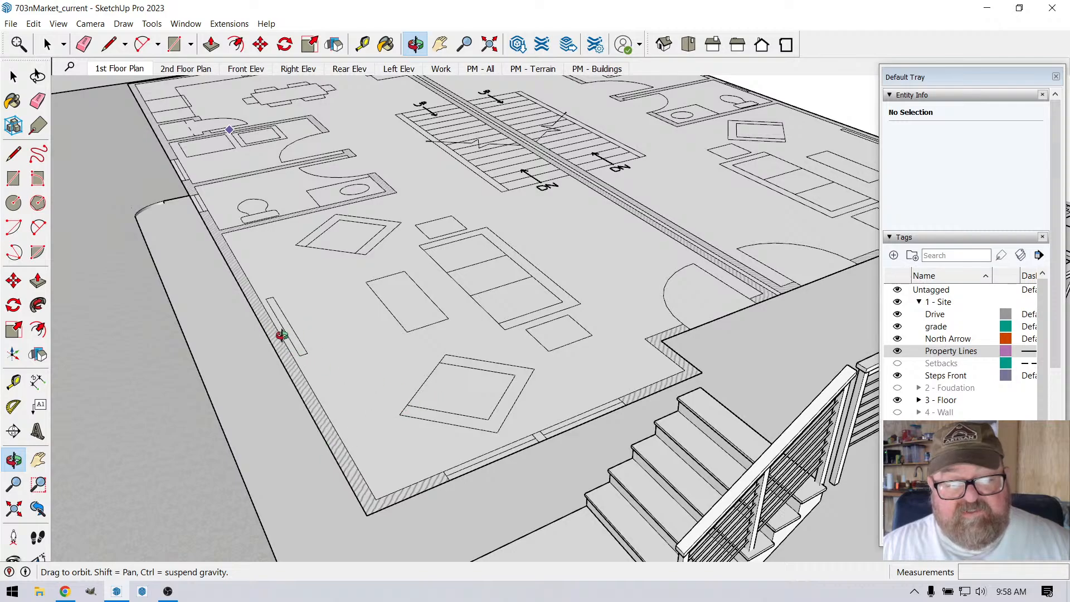
{"action": "scroll", "coordinate": [292, 345], "scroll_direction": "up", "scroll_amount": 3}
{"action": "scroll", "coordinate": [341, 295], "scroll_direction": "up", "scroll_amount": 3}
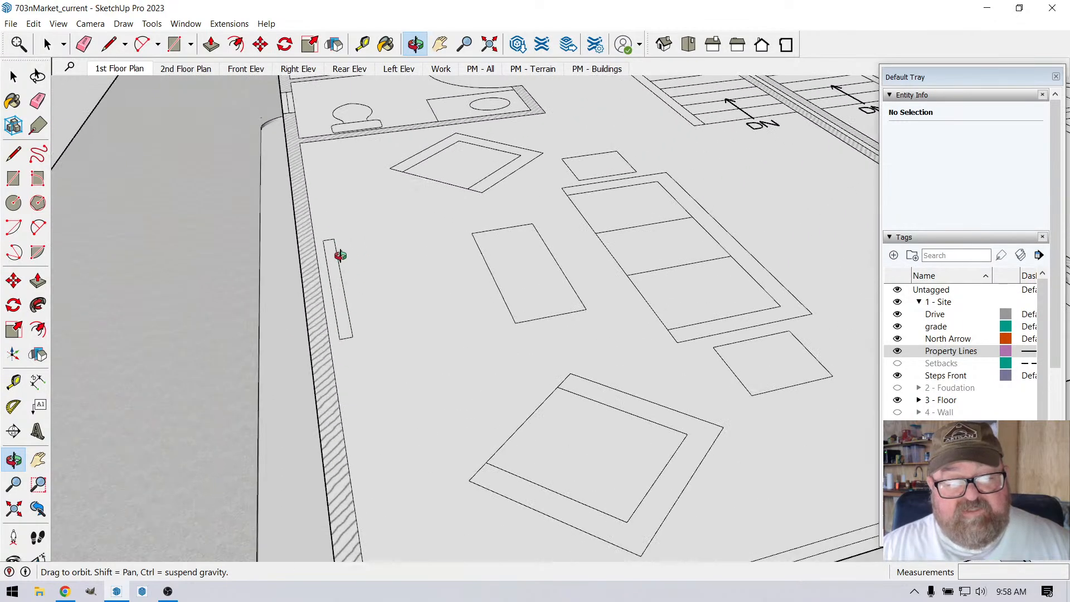
{"action": "scroll", "coordinate": [356, 270], "scroll_direction": "down", "scroll_amount": 2}
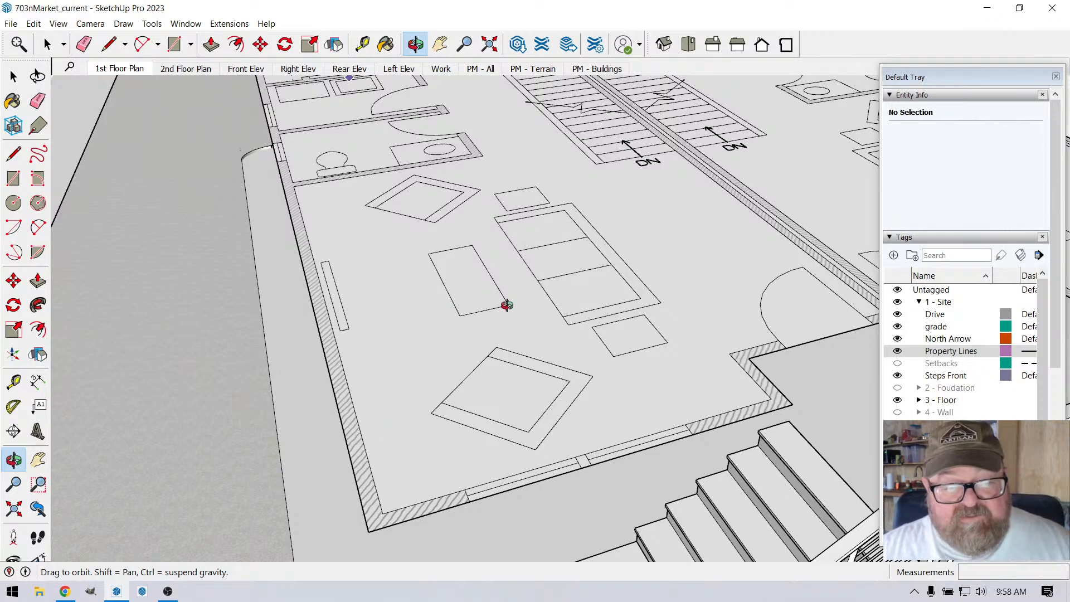
Step: Examine the mirrored first-floor layouts of both units on the lot, from the living rooms to the rear kitchens
{"action": "left_click_drag", "start_coordinate": [507, 305], "coordinate": [491, 256]}
{"action": "scroll", "coordinate": [492, 256], "scroll_direction": "up", "scroll_amount": 5}
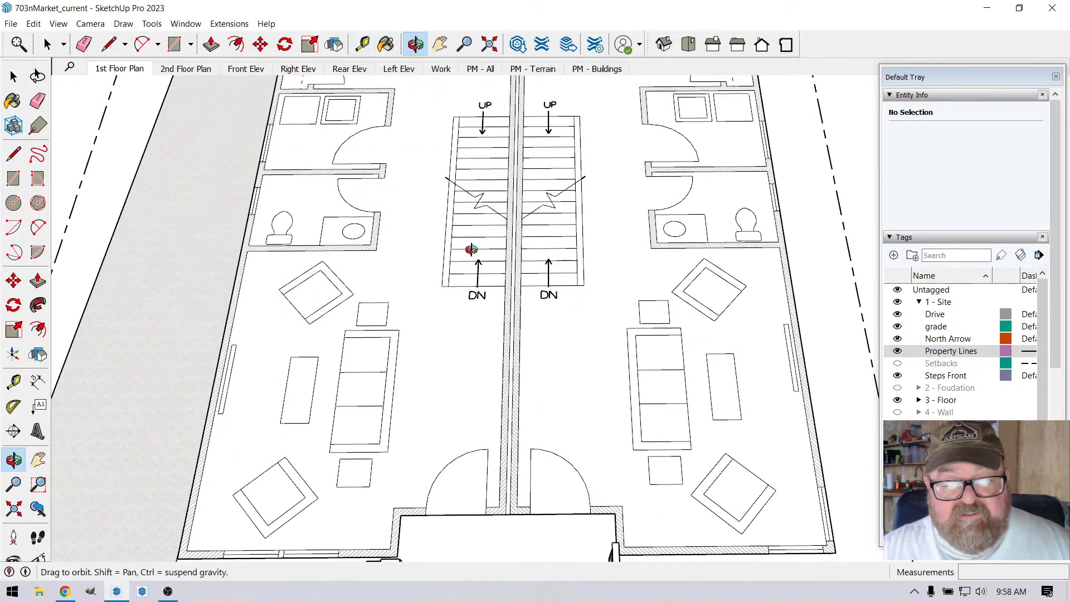
{"action": "scroll", "coordinate": [483, 395], "scroll_direction": "down", "scroll_amount": 2}
{"action": "scroll", "coordinate": [498, 351], "scroll_direction": "down", "scroll_amount": 5}
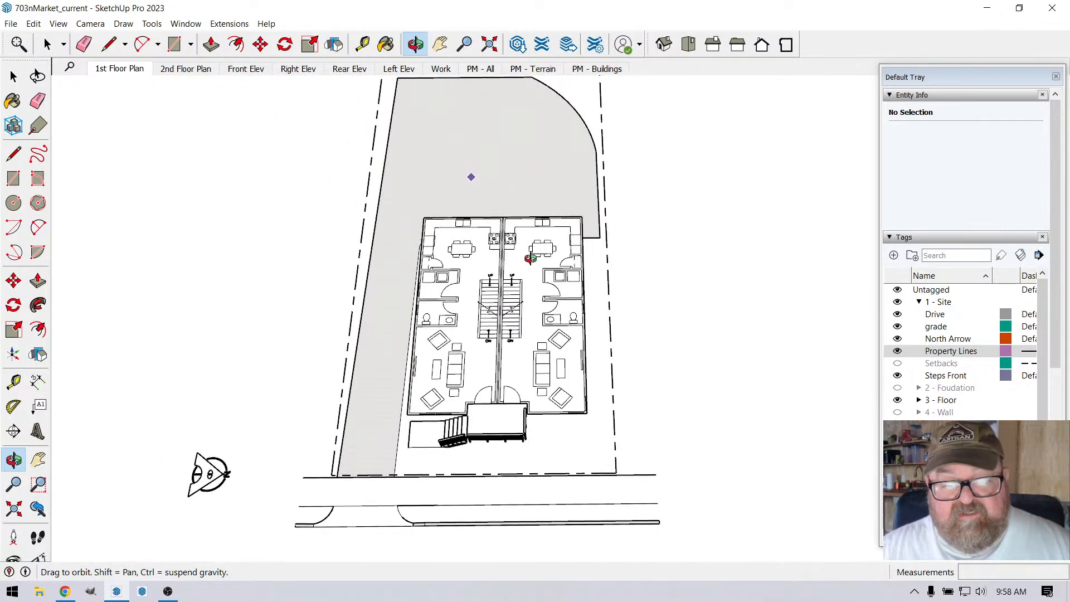
{"action": "scroll", "coordinate": [530, 258], "scroll_direction": "up", "scroll_amount": 3}
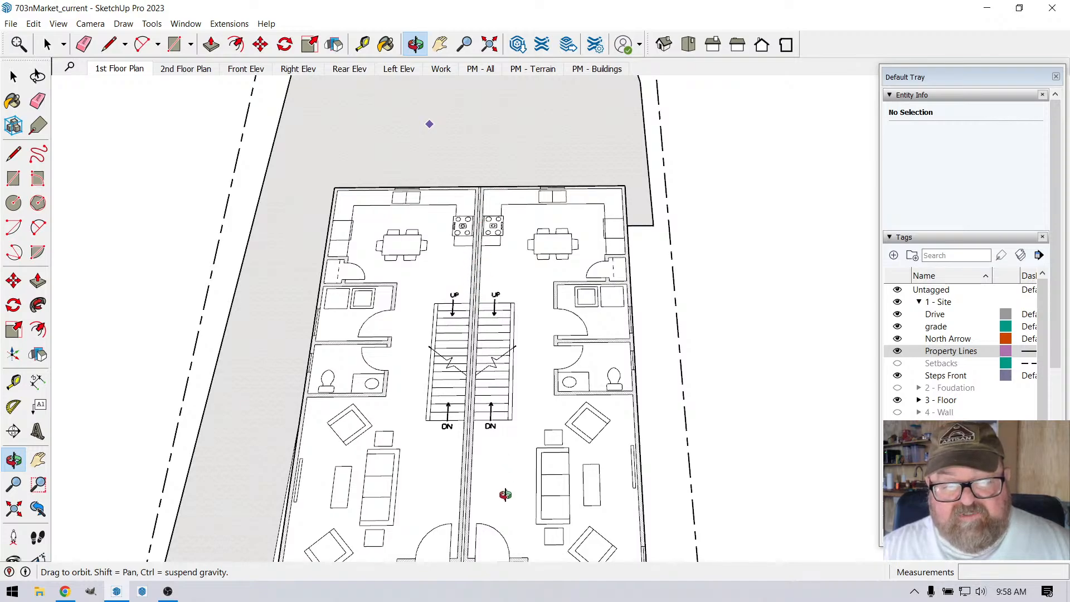
{"action": "left_click_drag", "start_coordinate": [506, 495], "coordinate": [507, 462]}
{"action": "scroll", "coordinate": [415, 160], "scroll_direction": "up", "scroll_amount": 1}
Step: Place a guide line along the gap in the double party wall with the Tape Measure, running through the lot
{"action": "left_click", "coordinate": [364, 47]}
{"action": "scroll", "coordinate": [489, 140], "scroll_direction": "up", "scroll_amount": 2}
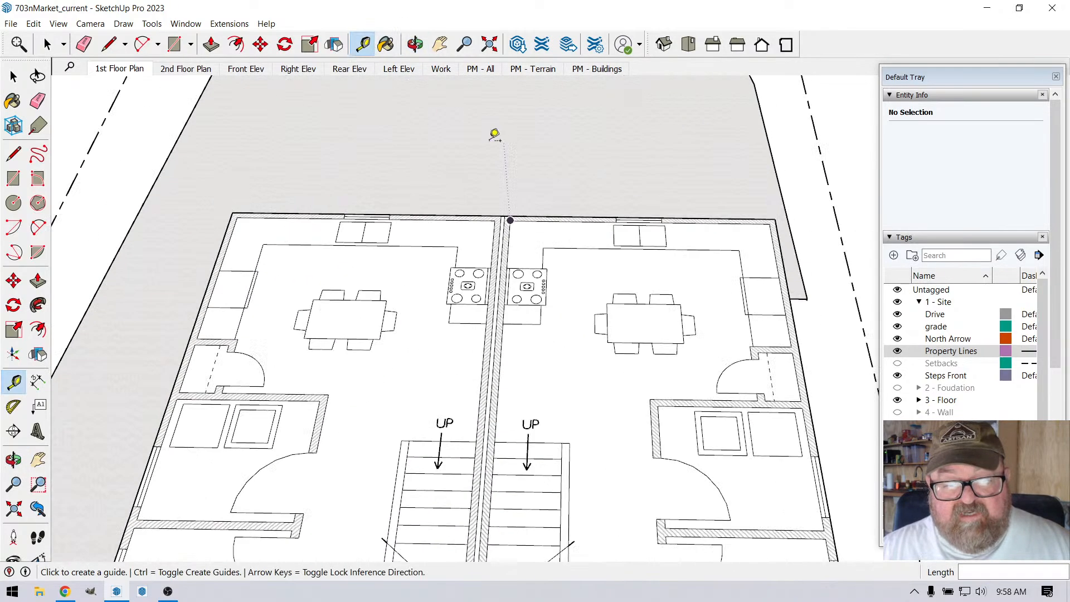
{"action": "left_click", "coordinate": [846, 321]}
{"action": "scroll", "coordinate": [441, 153], "scroll_direction": "up", "scroll_amount": 3}
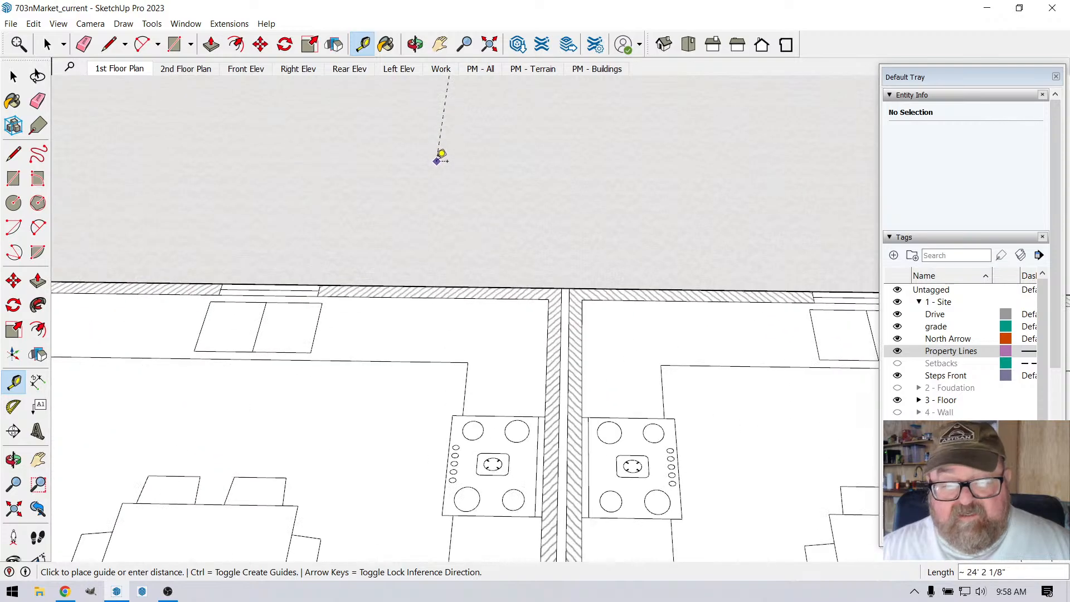
{"action": "scroll", "coordinate": [441, 154], "scroll_direction": "up", "scroll_amount": 1}
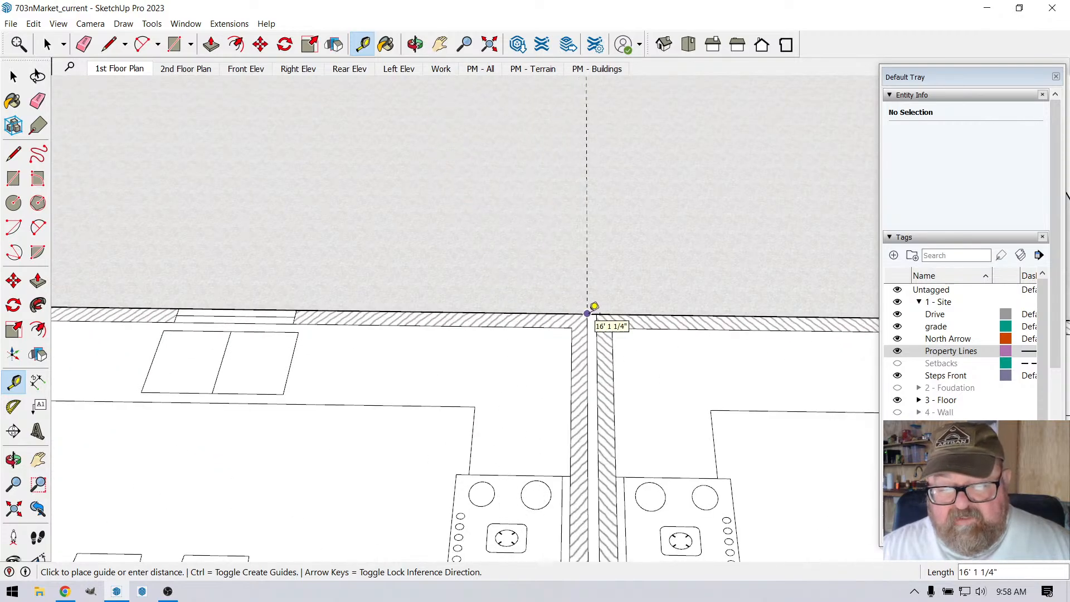
{"action": "scroll", "coordinate": [595, 306], "scroll_direction": "up", "scroll_amount": 2}
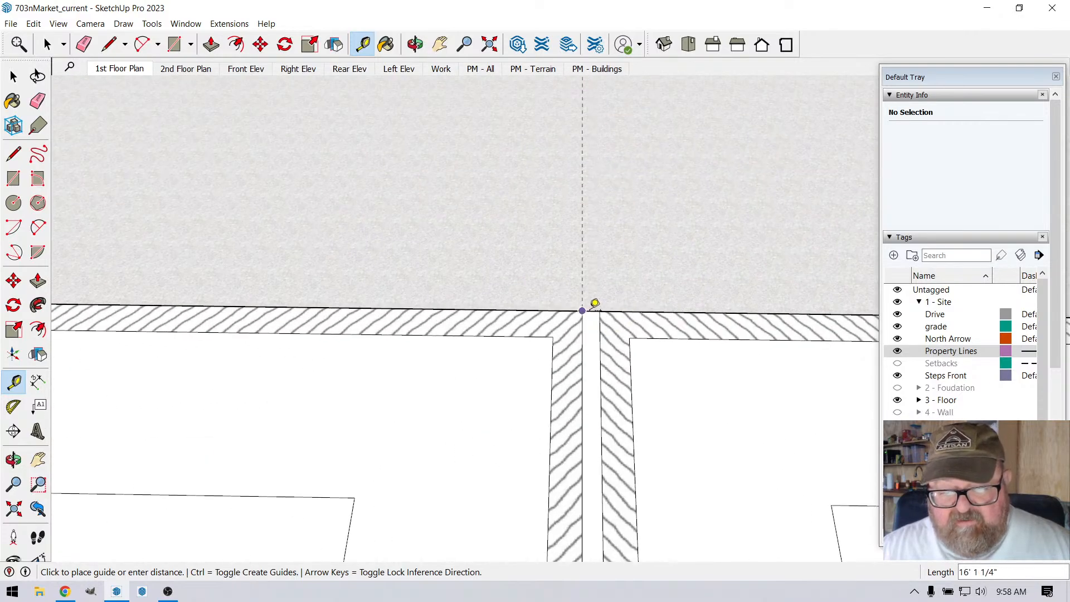
{"action": "left_click", "coordinate": [594, 308]}
{"action": "scroll", "coordinate": [438, 211], "scroll_direction": "down", "scroll_amount": 5}
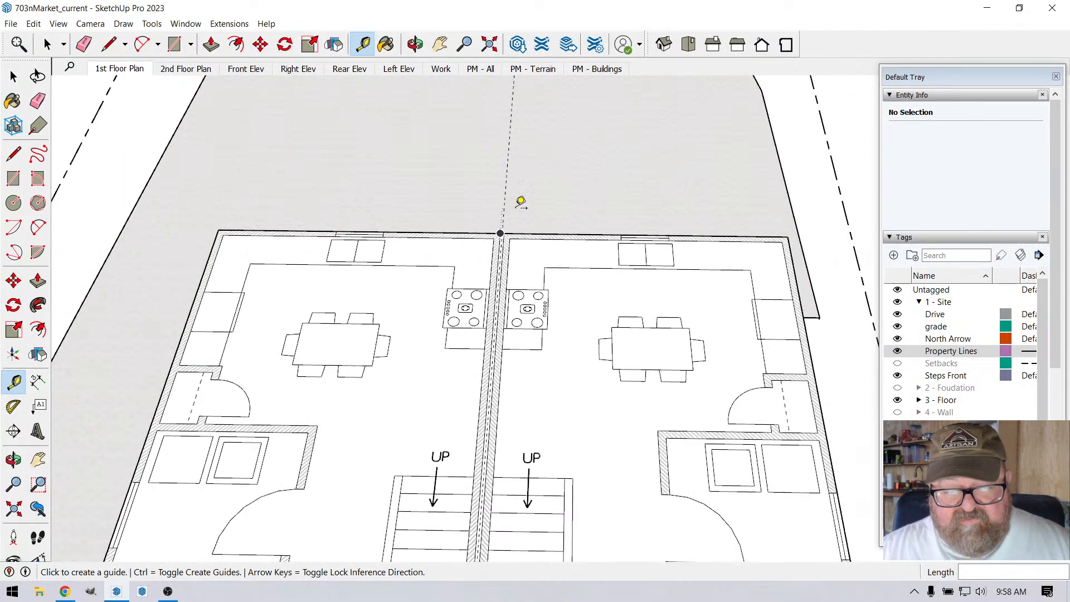
{"action": "scroll", "coordinate": [505, 226], "scroll_direction": "down", "scroll_amount": 2}
{"action": "scroll", "coordinate": [502, 363], "scroll_direction": "down", "scroll_amount": 1}
{"action": "scroll", "coordinate": [535, 312], "scroll_direction": "down", "scroll_amount": 1}
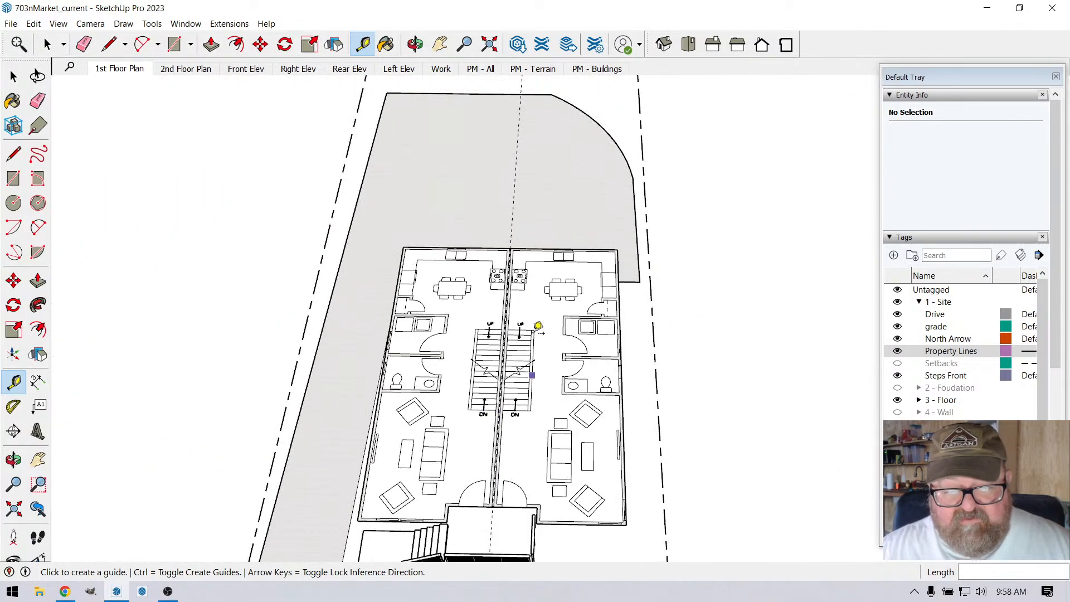
{"action": "scroll", "coordinate": [462, 385], "scroll_direction": "up", "scroll_amount": 2}
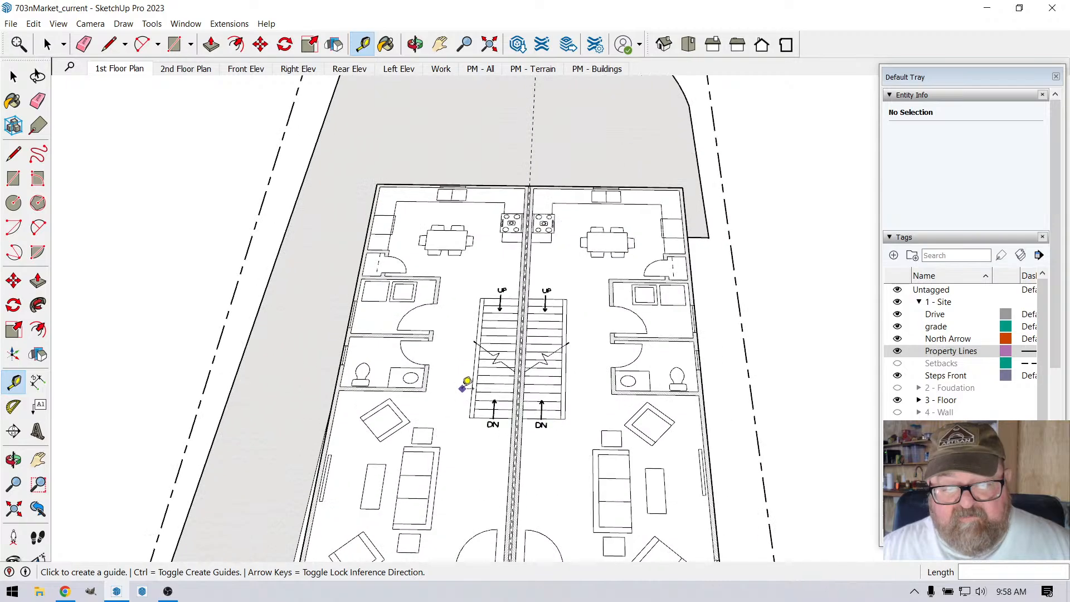
{"action": "scroll", "coordinate": [467, 385], "scroll_direction": "down", "scroll_amount": 4}
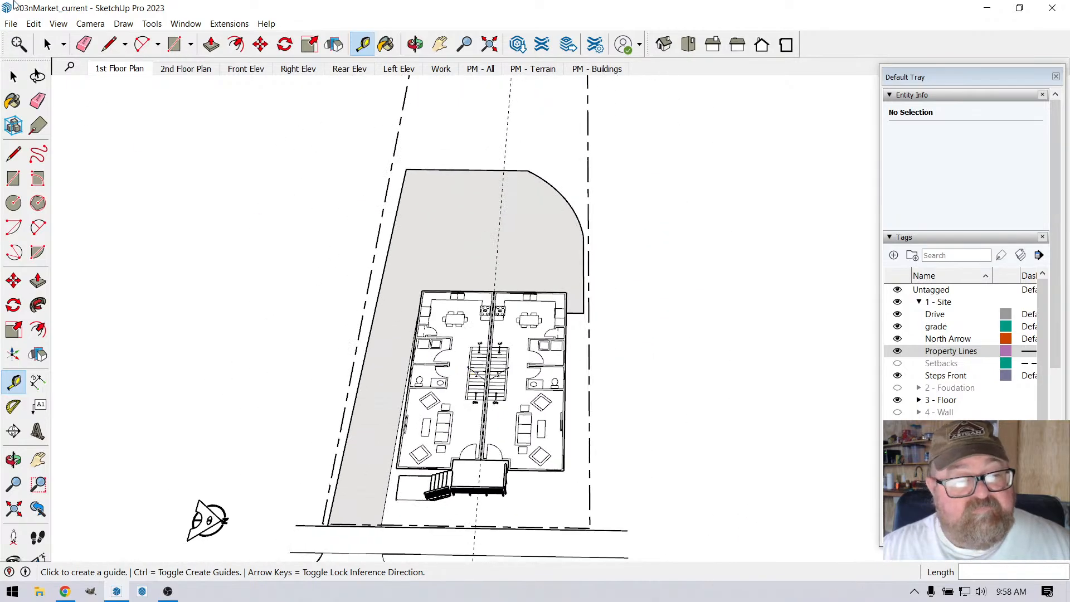
Step: Turn to the front outer corner by the porch railing and undo the party wall guide line and the site tag display
{"action": "left_click", "coordinate": [85, 44]}
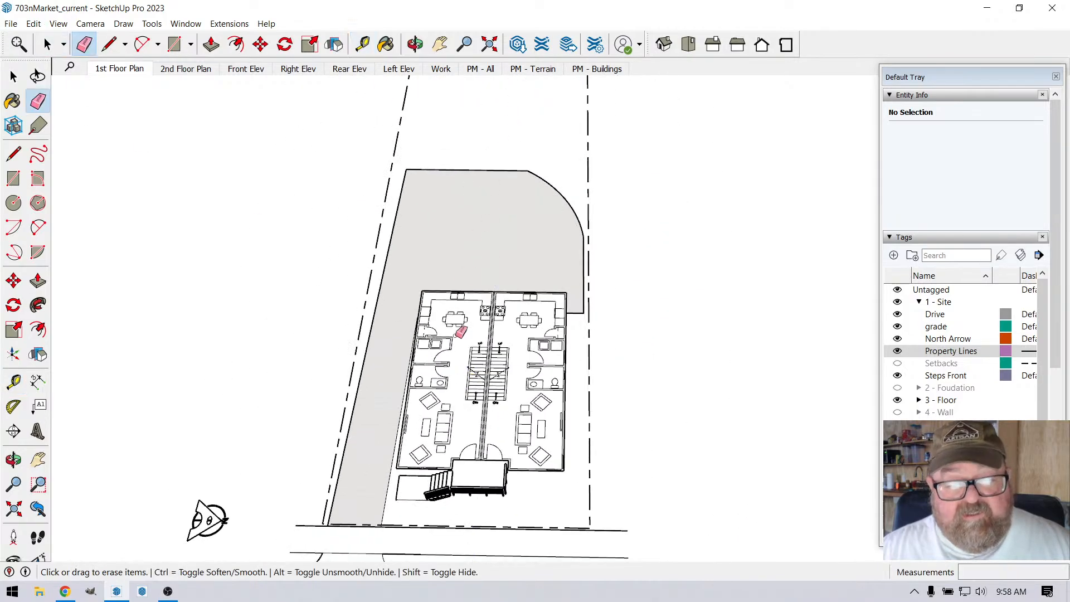
{"action": "left_click", "coordinate": [416, 48]}
{"action": "scroll", "coordinate": [510, 499], "scroll_direction": "up", "scroll_amount": 4}
{"action": "left_click_drag", "start_coordinate": [610, 412], "coordinate": [367, 324]}
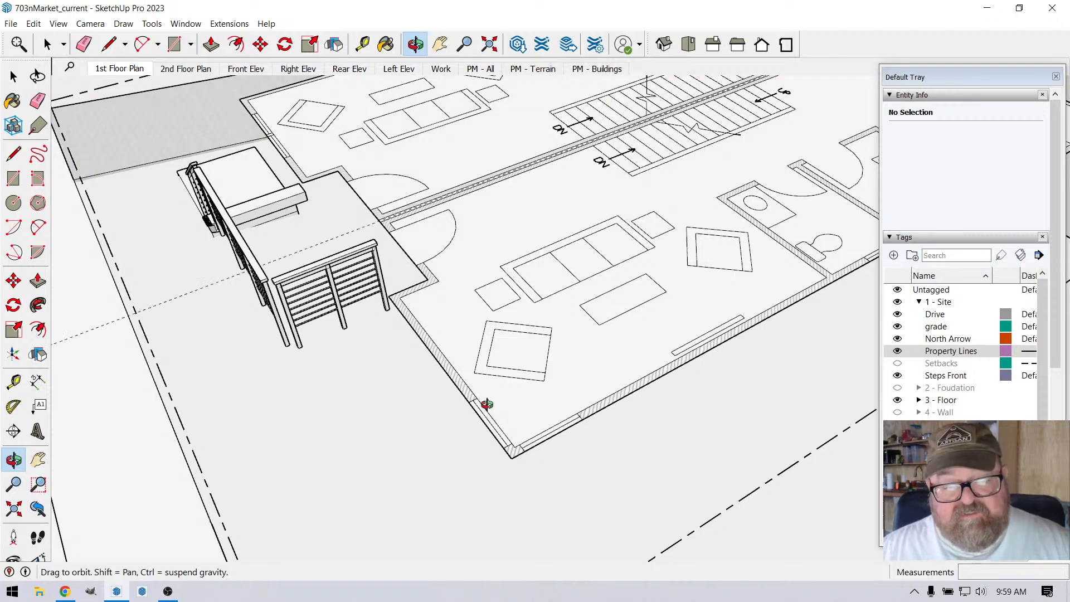
{"action": "key", "text": "ctrl+z"}
{"action": "key", "text": "ctrl+z"}
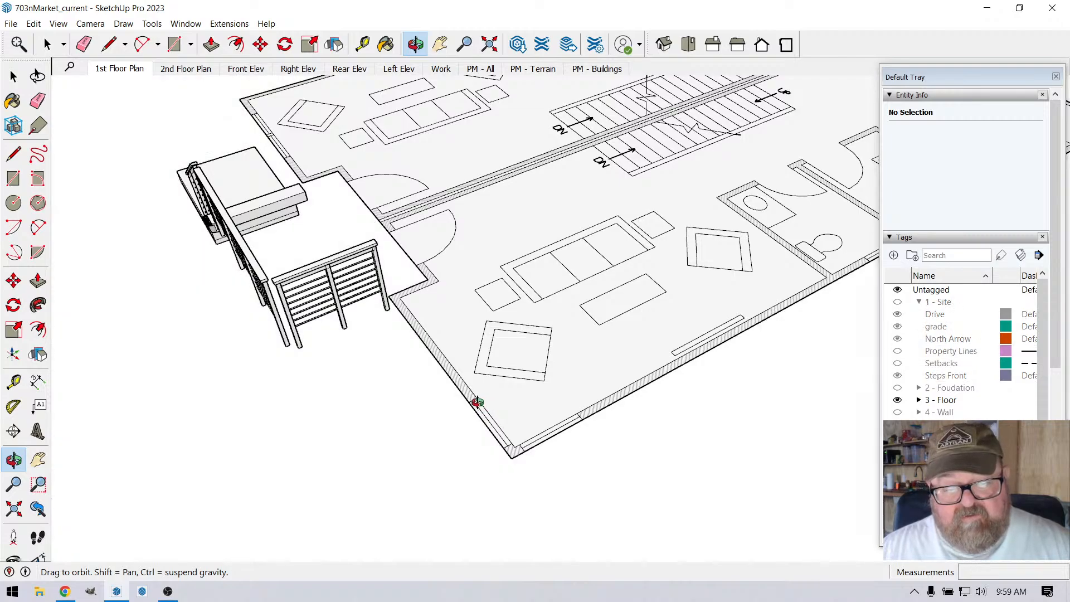
Step: Move the small corner framing detail group a short distance on the ground outside the building's front corner
{"action": "scroll", "coordinate": [484, 405], "scroll_direction": "down", "scroll_amount": 1}
{"action": "scroll", "coordinate": [458, 517], "scroll_direction": "up", "scroll_amount": 4}
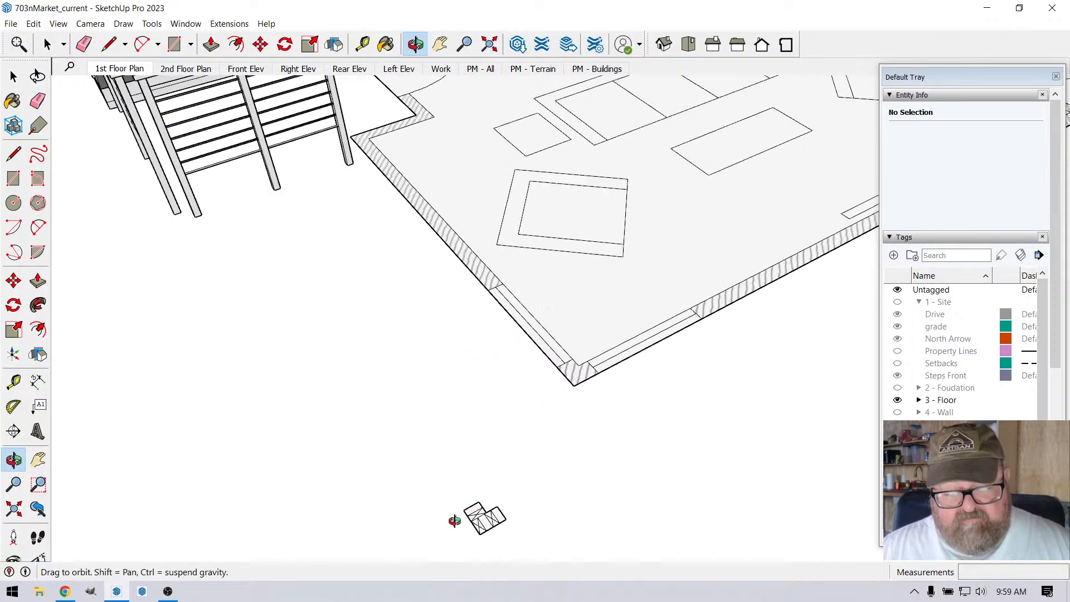
{"action": "scroll", "coordinate": [401, 392], "scroll_direction": "down", "scroll_amount": 3}
{"action": "scroll", "coordinate": [394, 468], "scroll_direction": "up", "scroll_amount": 2}
{"action": "key", "text": "space"}
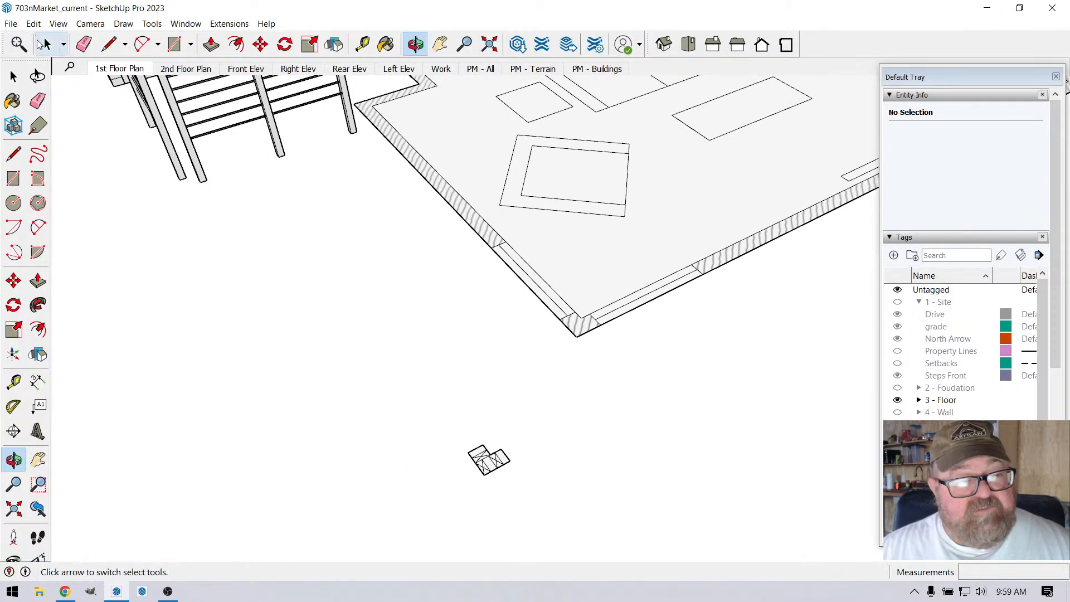
{"action": "left_click_drag", "start_coordinate": [457, 448], "coordinate": [514, 497]}
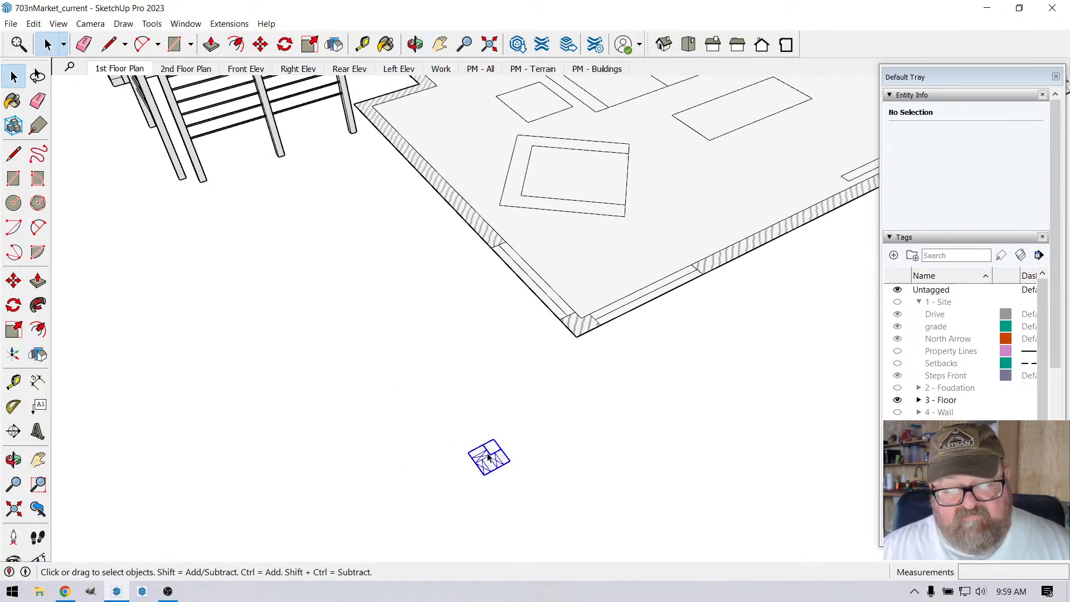
{"action": "scroll", "coordinate": [491, 468], "scroll_direction": "up", "scroll_amount": 3}
{"action": "left_click", "coordinate": [260, 44]}
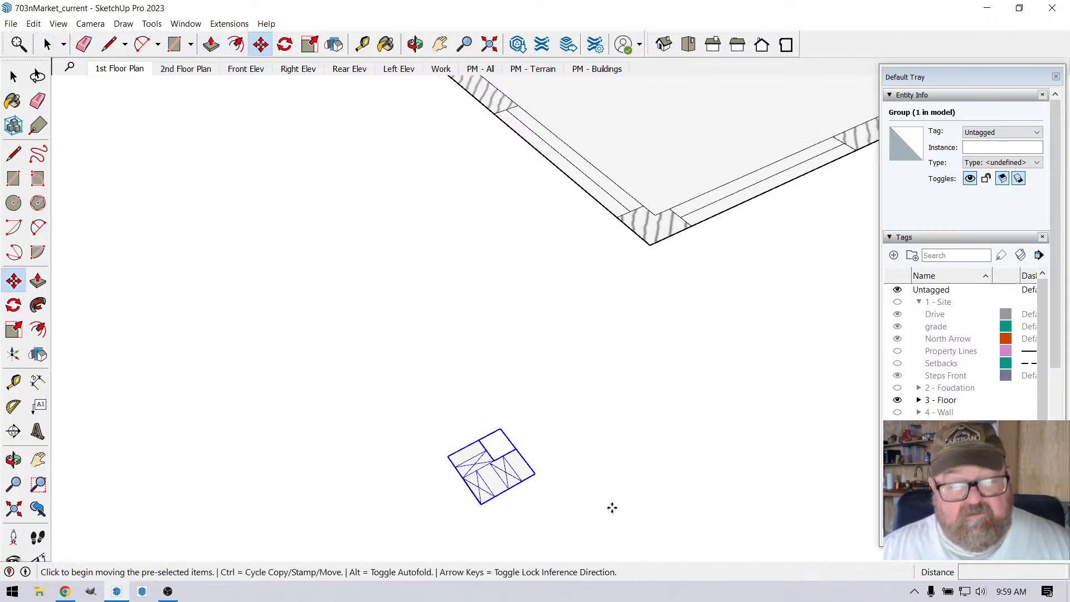
{"action": "left_click", "coordinate": [500, 435]}
{"action": "scroll", "coordinate": [491, 463], "scroll_direction": "down", "scroll_amount": 3}
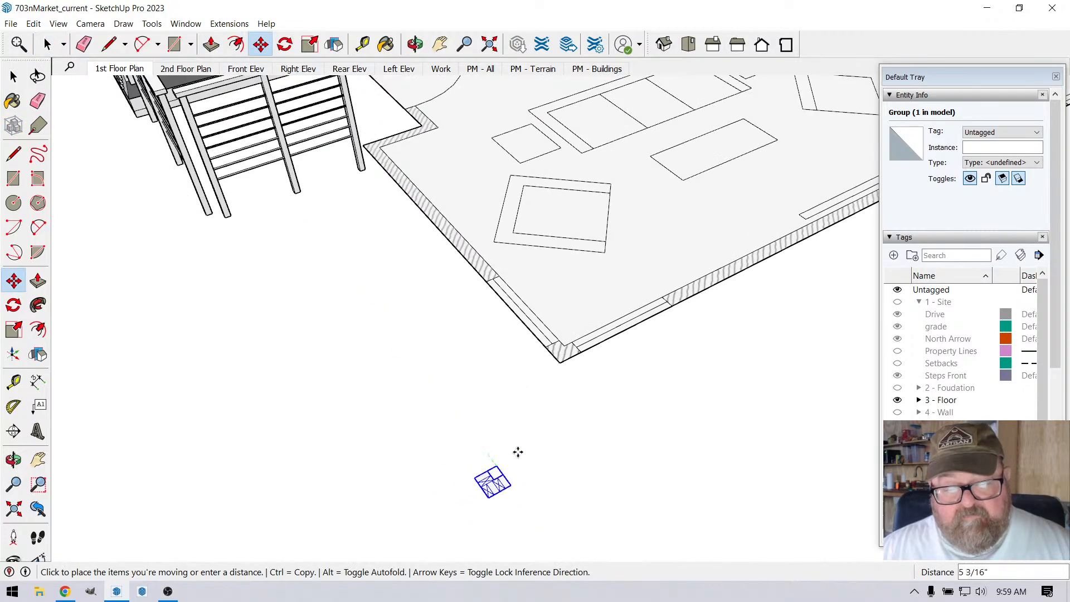
{"action": "left_click", "coordinate": [540, 429]}
Step: Examine the corner framing detail up close, including its crossed blocks and the open spaces between them
{"action": "scroll", "coordinate": [538, 390], "scroll_direction": "up", "scroll_amount": 5}
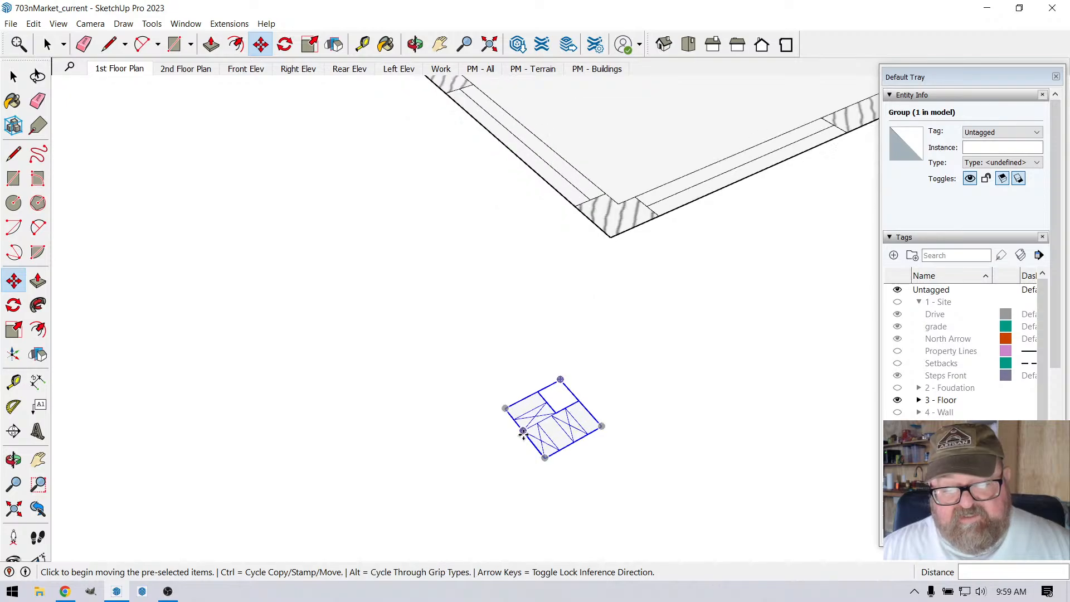
{"action": "scroll", "coordinate": [536, 385], "scroll_direction": "down", "scroll_amount": 2}
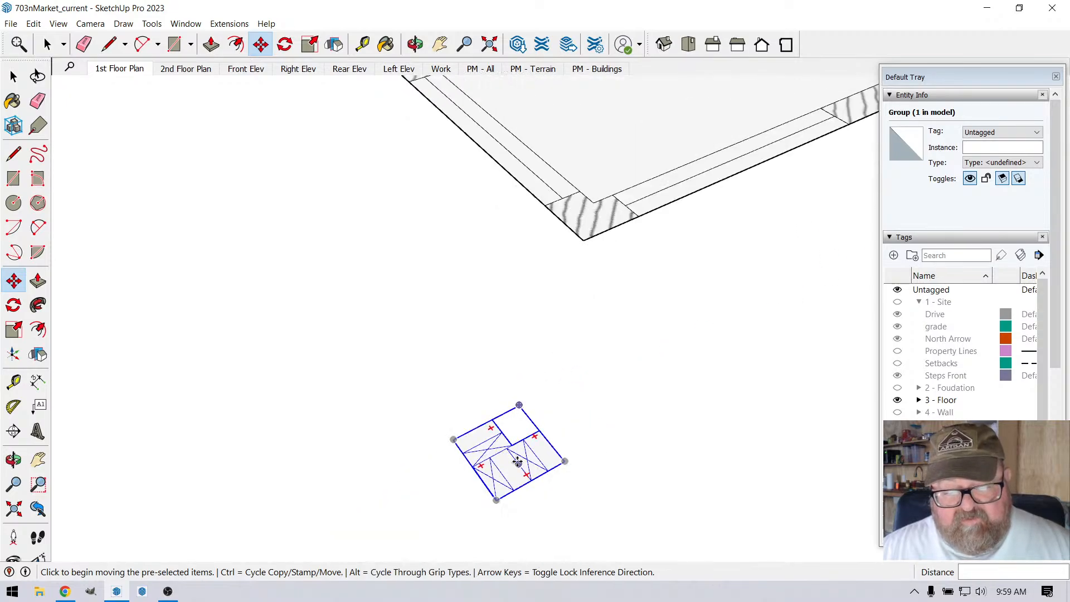
{"action": "left_click", "coordinate": [415, 44]}
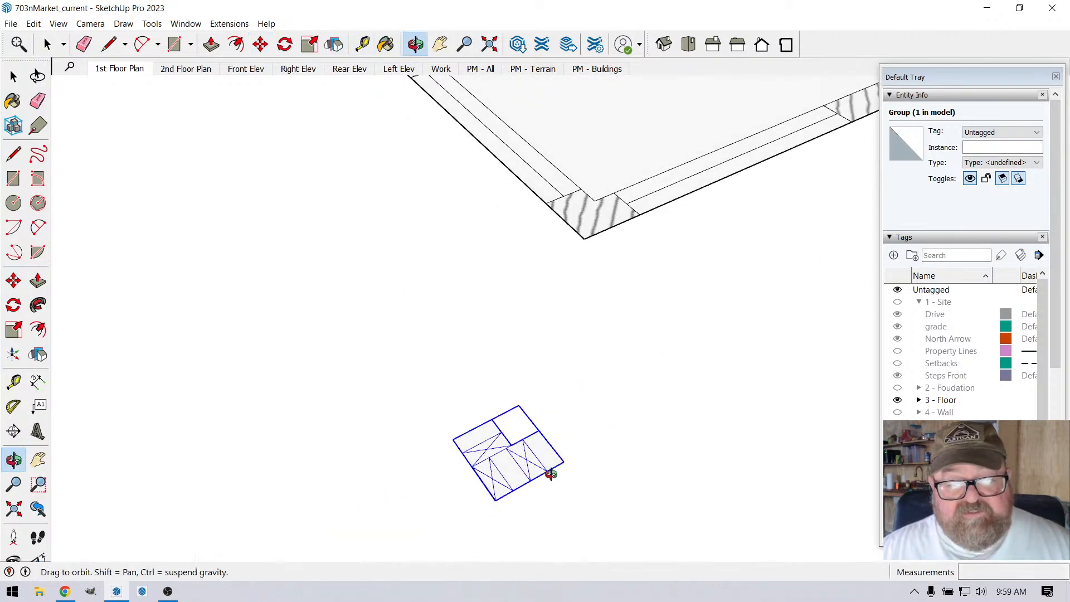
{"action": "left_click_drag", "start_coordinate": [548, 470], "coordinate": [435, 424]}
{"action": "key", "text": "space"}
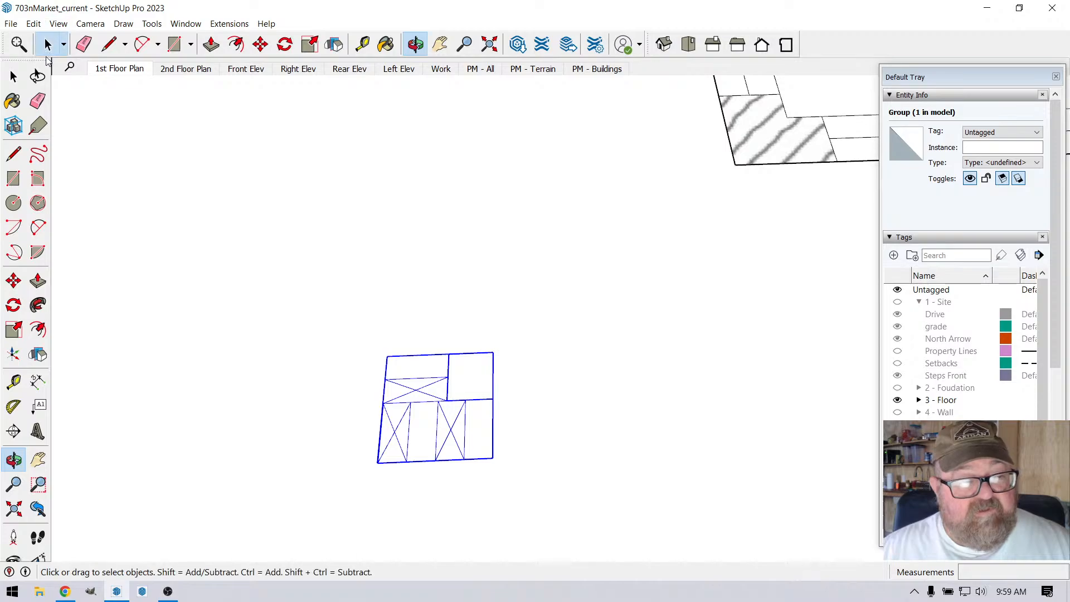
{"action": "scroll", "coordinate": [407, 446], "scroll_direction": "up", "scroll_amount": 2}
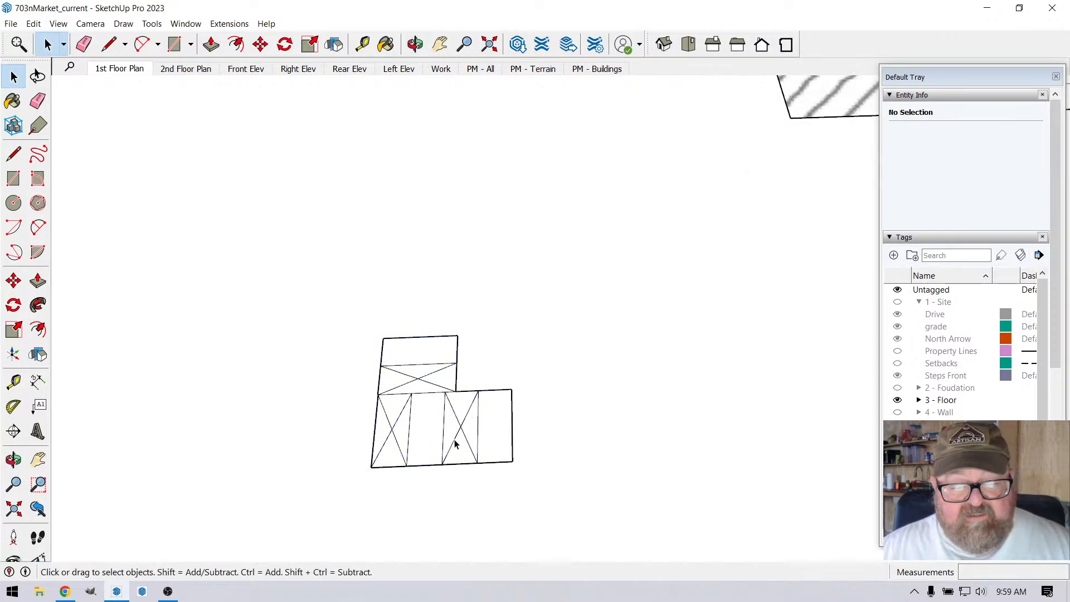
{"action": "scroll", "coordinate": [440, 444], "scroll_direction": "down", "scroll_amount": 1}
{"action": "scroll", "coordinate": [407, 429], "scroll_direction": "up", "scroll_amount": 2}
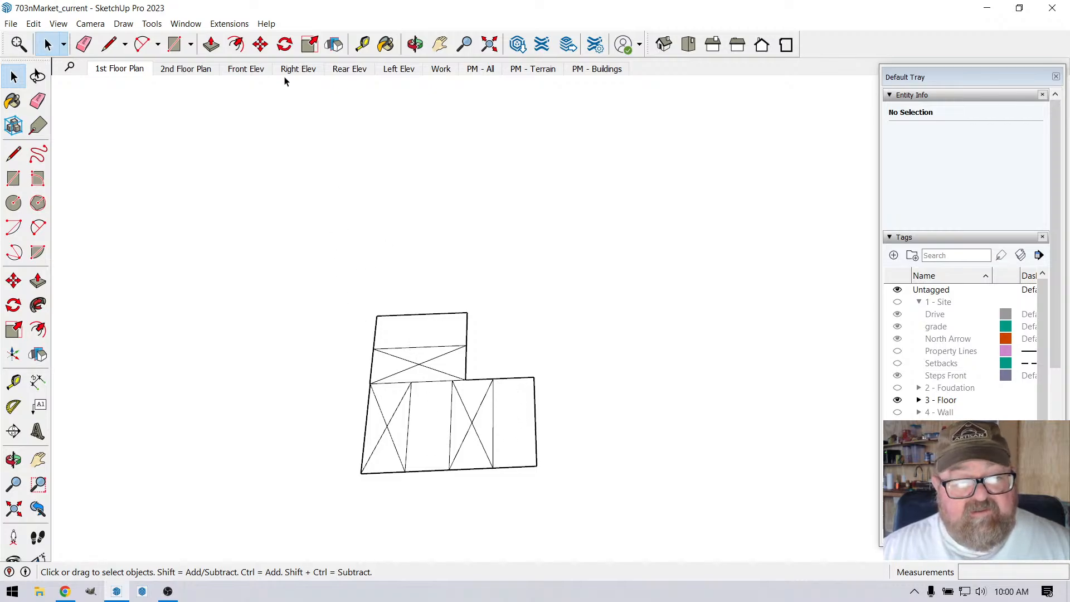
Step: Inside the corner framing group, sketch freehand circles on the two end pieces and an open curve on the middle piece
{"action": "left_click", "coordinate": [411, 361]}
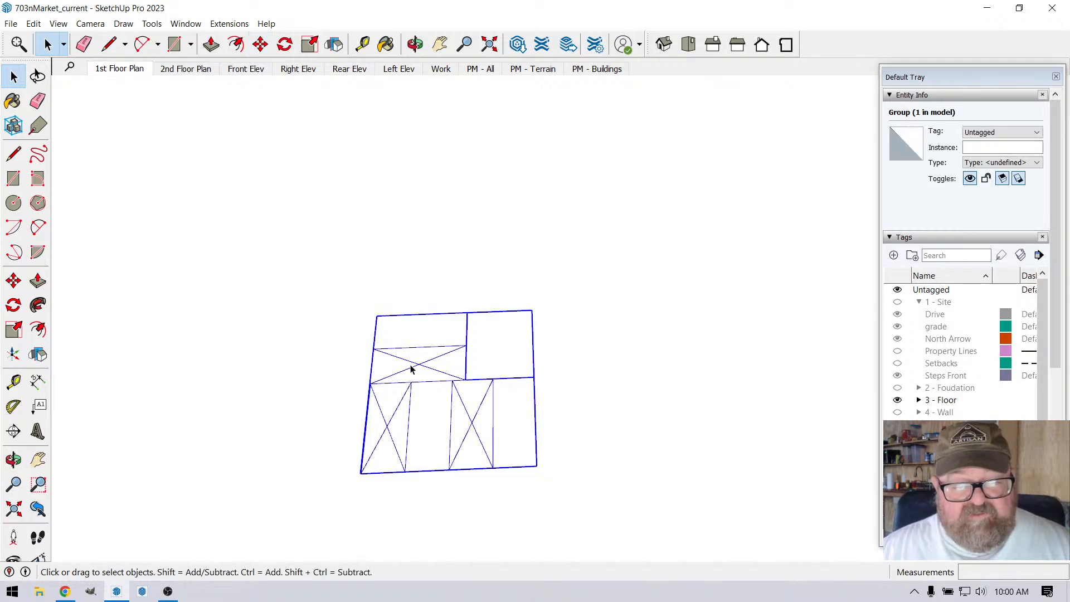
{"action": "double_click", "coordinate": [411, 365]}
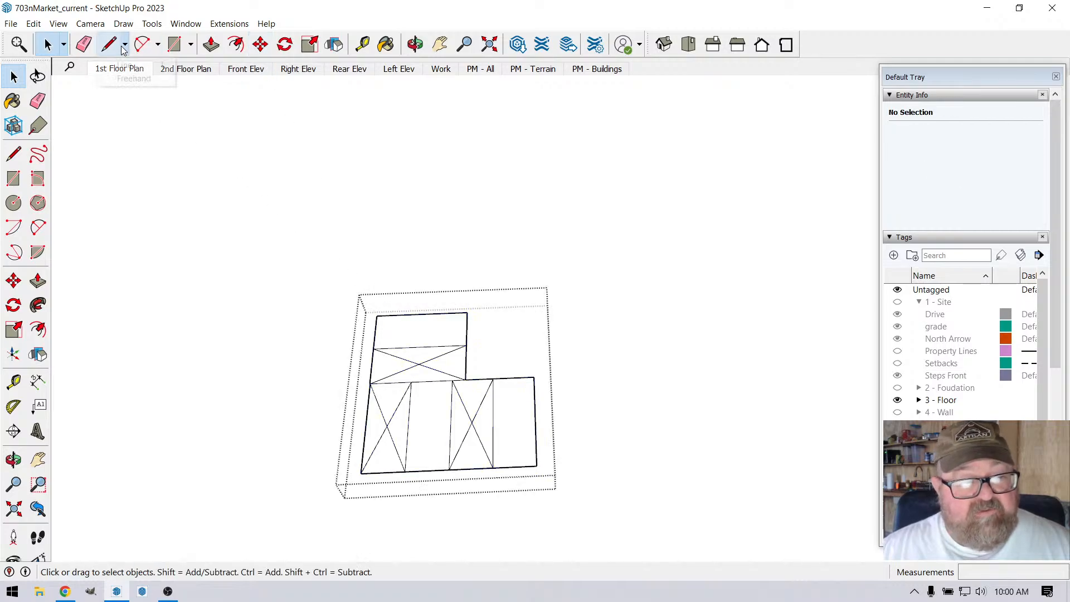
{"action": "left_click", "coordinate": [132, 79]}
{"action": "scroll", "coordinate": [509, 430], "scroll_direction": "up", "scroll_amount": 3}
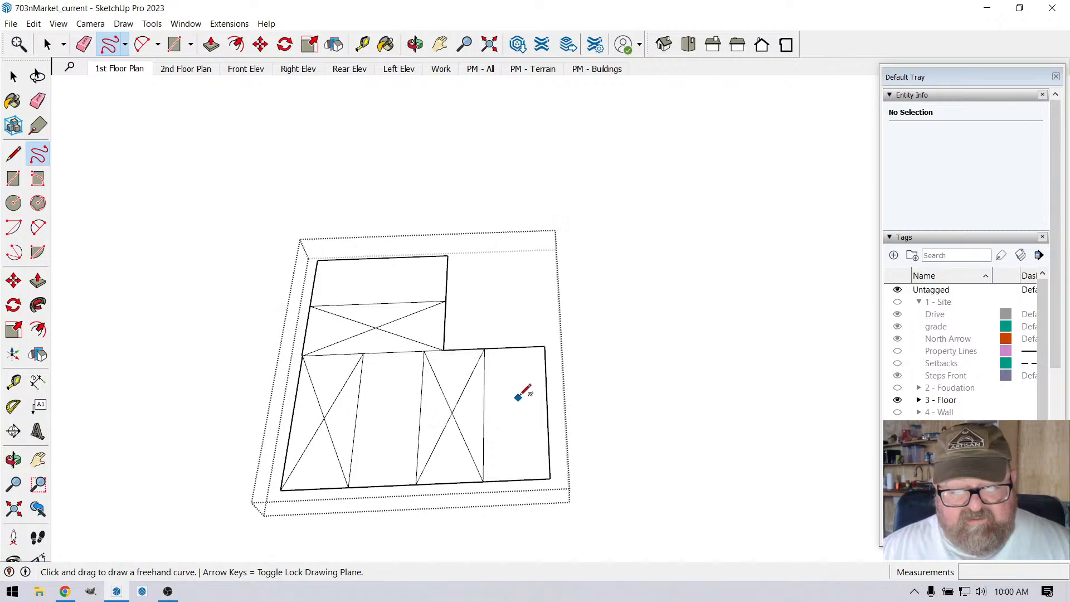
{"action": "mouse_move", "coordinate": [527, 388]}
{"action": "left_mouse_down"}
{"action": "mouse_move", "coordinate": [506, 426]}
{"action": "mouse_move", "coordinate": [528, 388]}
{"action": "left_mouse_up"}
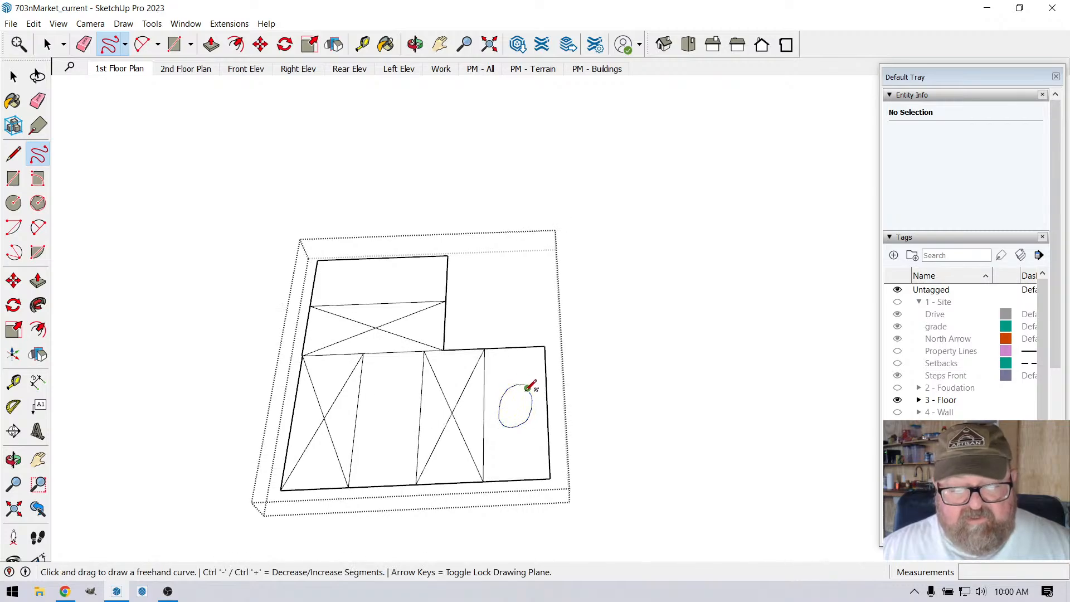
{"action": "mouse_move", "coordinate": [367, 270]}
{"action": "left_mouse_down"}
{"action": "mouse_move", "coordinate": [368, 287]}
{"action": "mouse_move", "coordinate": [395, 269]}
{"action": "mouse_move", "coordinate": [364, 286]}
{"action": "left_mouse_up"}
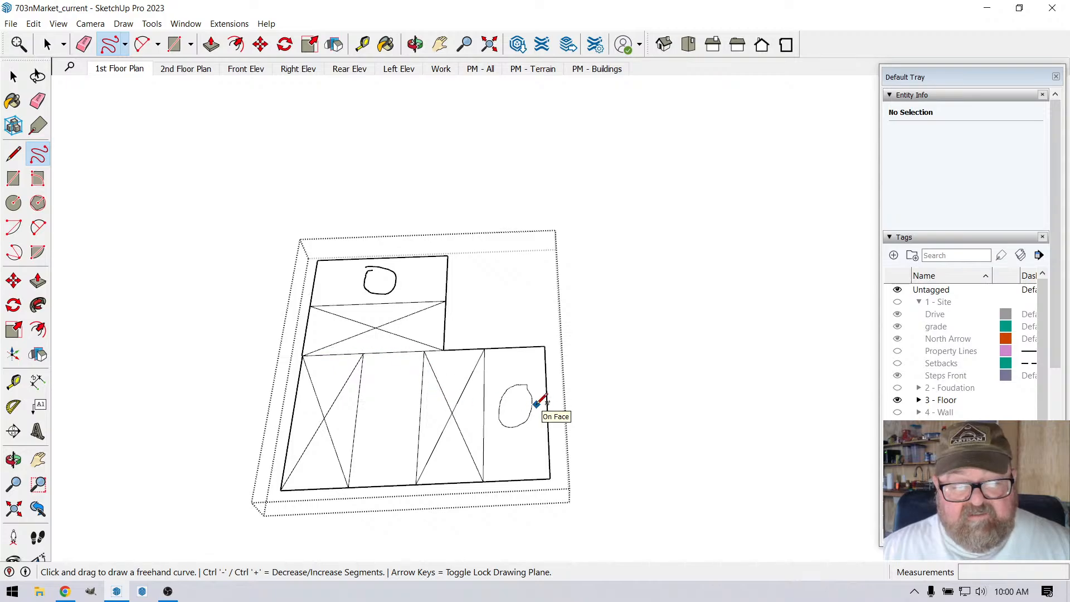
{"action": "mouse_move", "coordinate": [406, 385]}
{"action": "left_mouse_down"}
{"action": "mouse_move", "coordinate": [363, 397]}
{"action": "mouse_move", "coordinate": [408, 440]}
{"action": "left_mouse_up"}
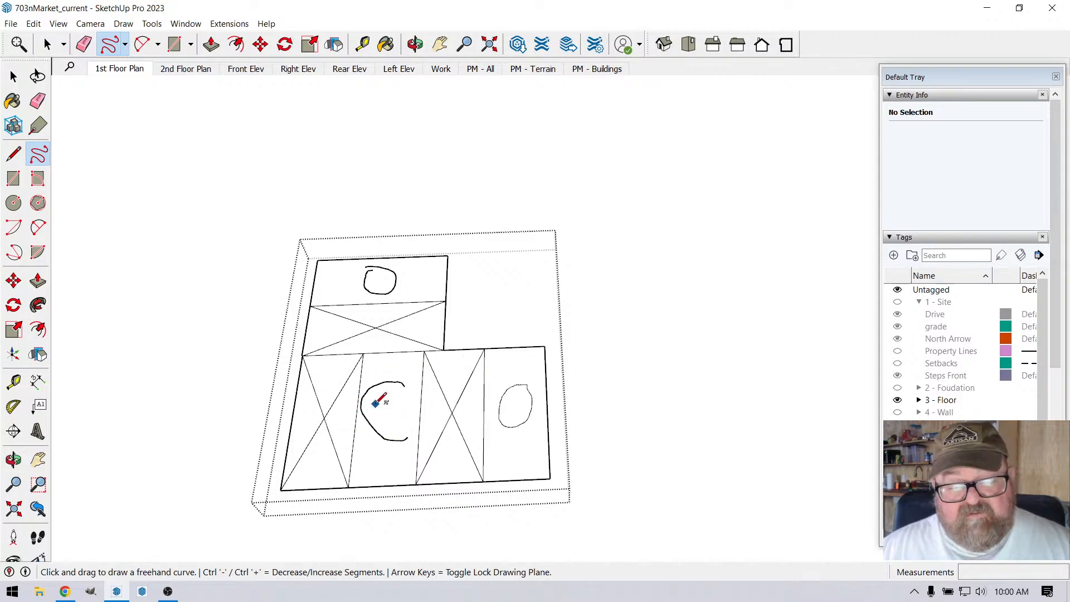
Step: Review the freehand marks on the corner framing pieces and their position in the L-shaped assembly
{"action": "scroll", "coordinate": [381, 400], "scroll_direction": "up", "scroll_amount": 3}
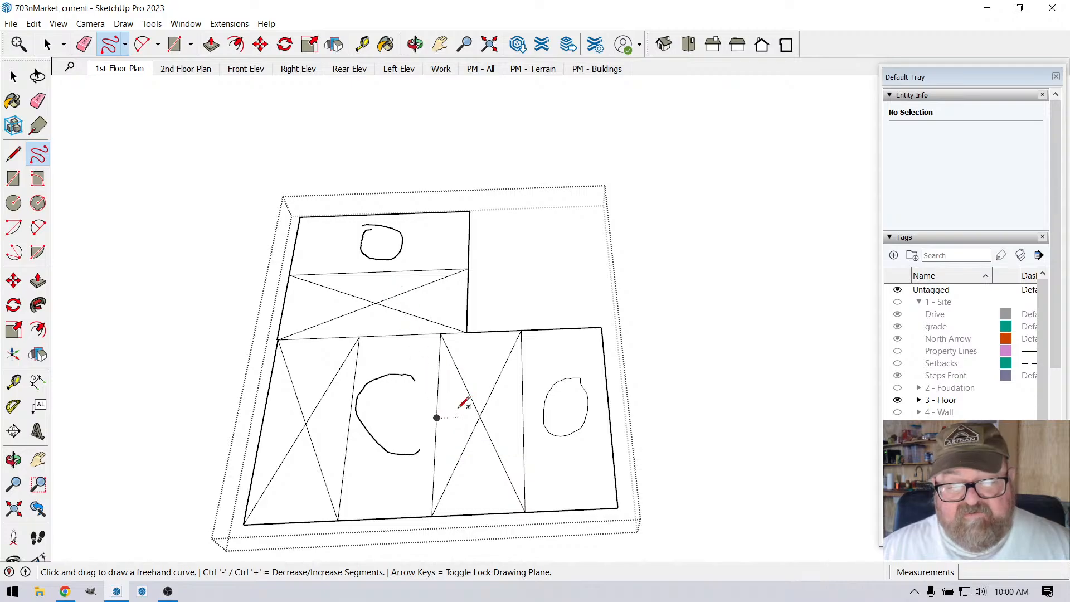
{"action": "scroll", "coordinate": [427, 431], "scroll_direction": "down", "scroll_amount": 1}
{"action": "scroll", "coordinate": [559, 417], "scroll_direction": "up", "scroll_amount": 2}
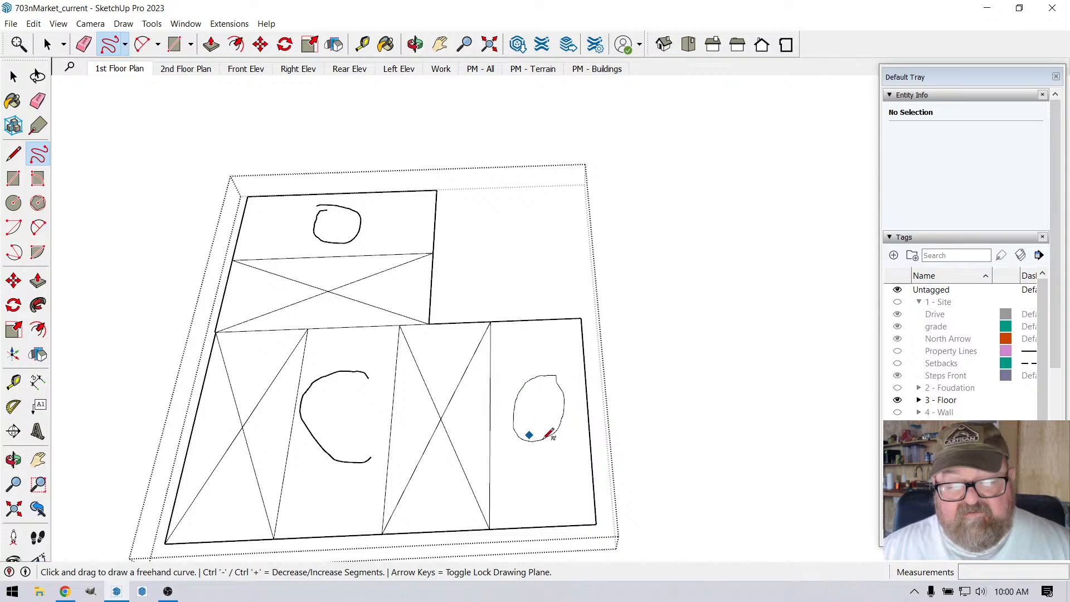
{"action": "scroll", "coordinate": [525, 440], "scroll_direction": "down", "scroll_amount": 1}
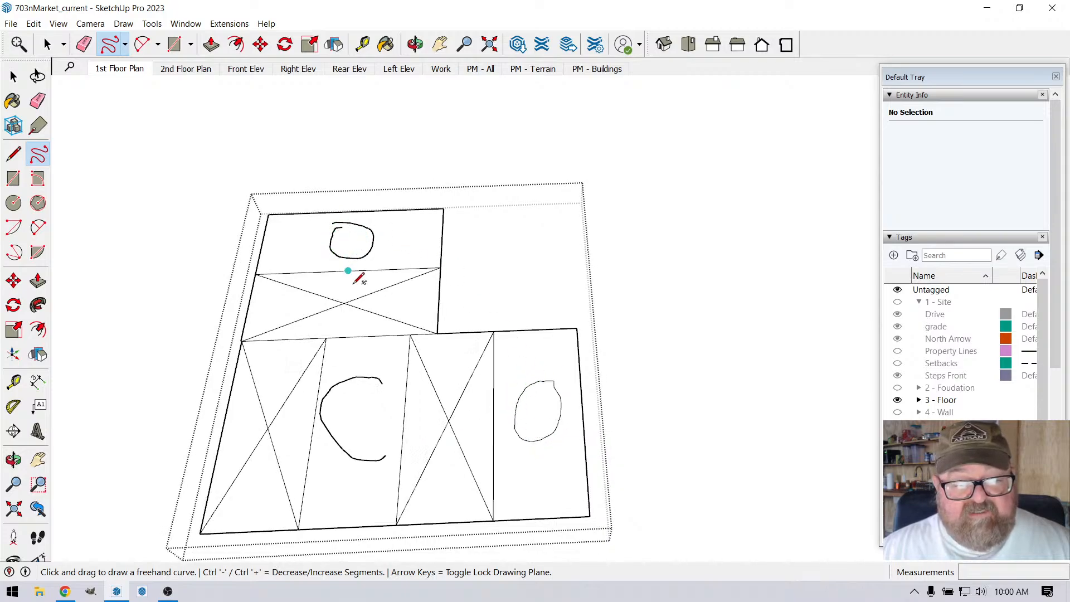
{"action": "scroll", "coordinate": [430, 363], "scroll_direction": "down", "scroll_amount": 1}
{"action": "scroll", "coordinate": [428, 362], "scroll_direction": "up", "scroll_amount": 1}
{"action": "scroll", "coordinate": [430, 363], "scroll_direction": "down", "scroll_amount": 5}
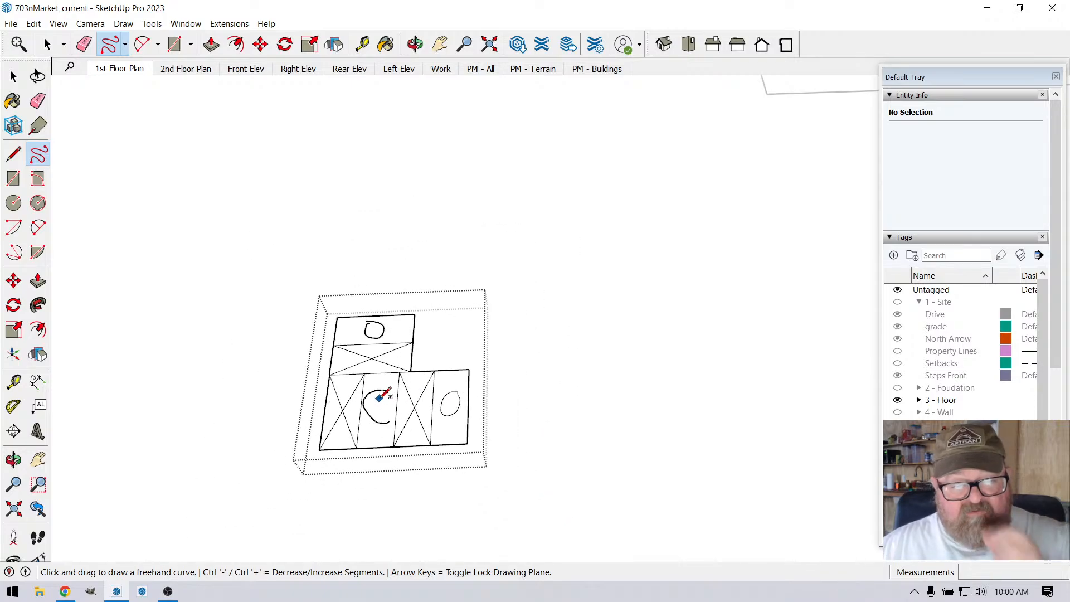
Step: Leave the corner framing group and return to an angled view of the building's front corner
{"action": "scroll", "coordinate": [388, 394], "scroll_direction": "down", "scroll_amount": 4}
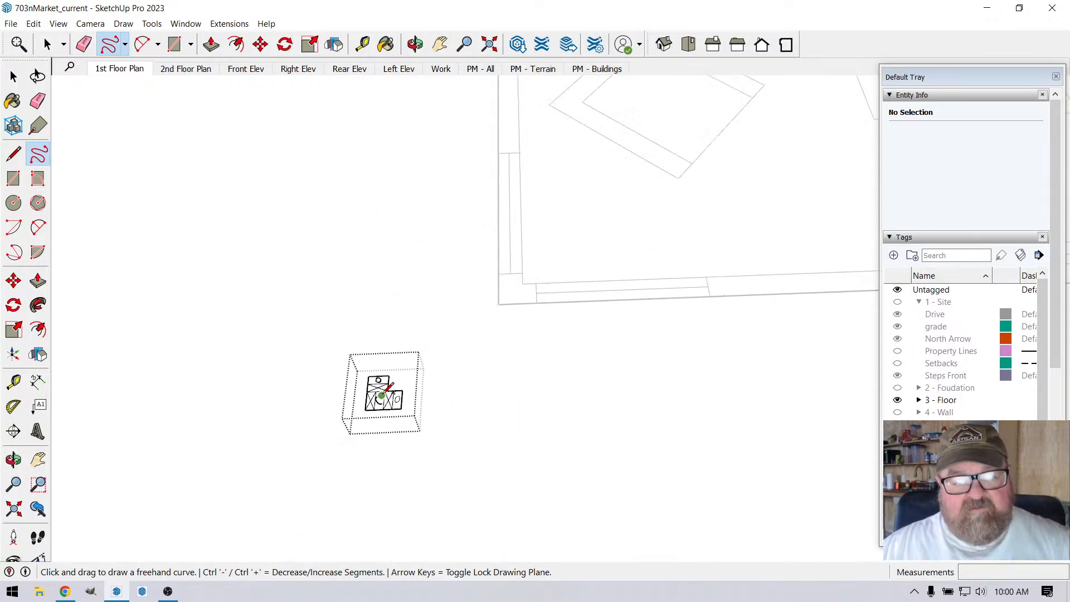
{"action": "left_click", "coordinate": [47, 44]}
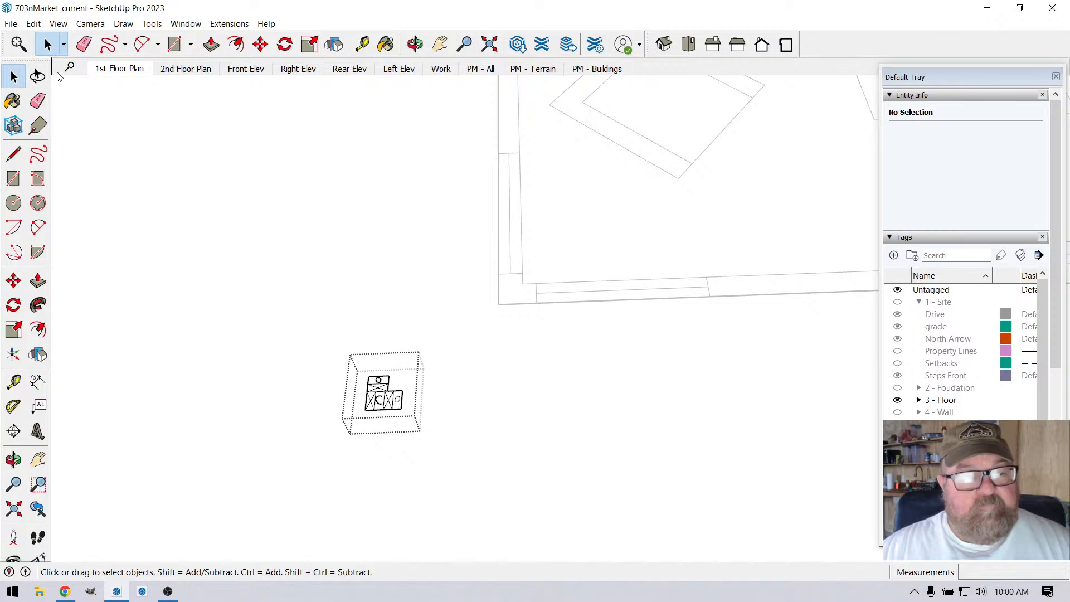
{"action": "scroll", "coordinate": [392, 437], "scroll_direction": "down", "scroll_amount": 5}
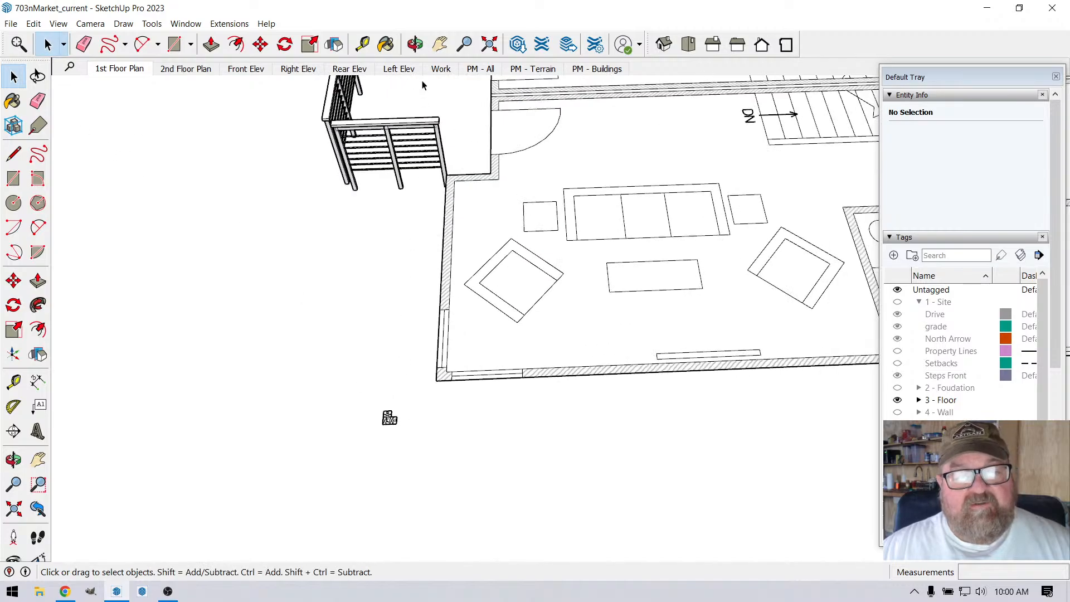
{"action": "left_click", "coordinate": [416, 44]}
{"action": "left_click_drag", "start_coordinate": [428, 244], "coordinate": [590, 303]}
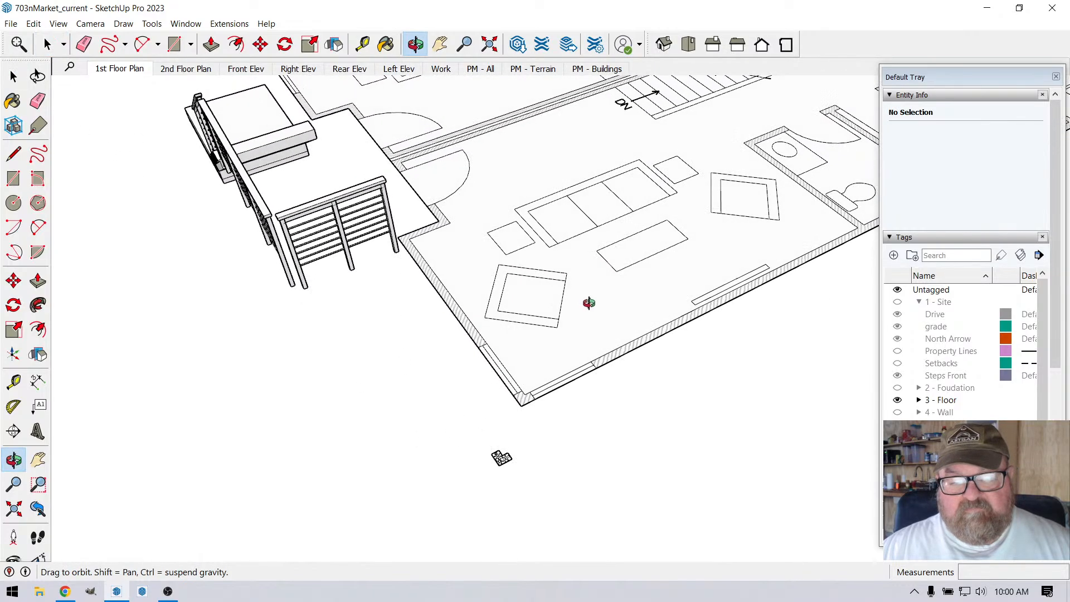
Step: Switch to the YouTube Studio live stream in Chrome and post a chat message inviting viewers to leave a comment if they have questions
{"action": "left_click", "coordinate": [64, 590]}
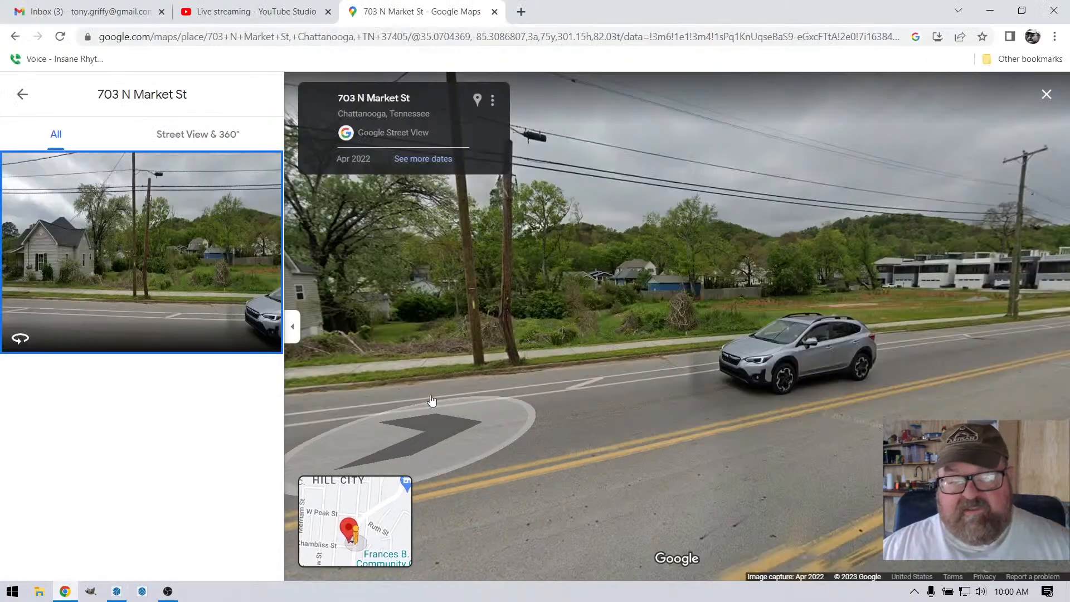
{"action": "left_click", "coordinate": [271, 12]}
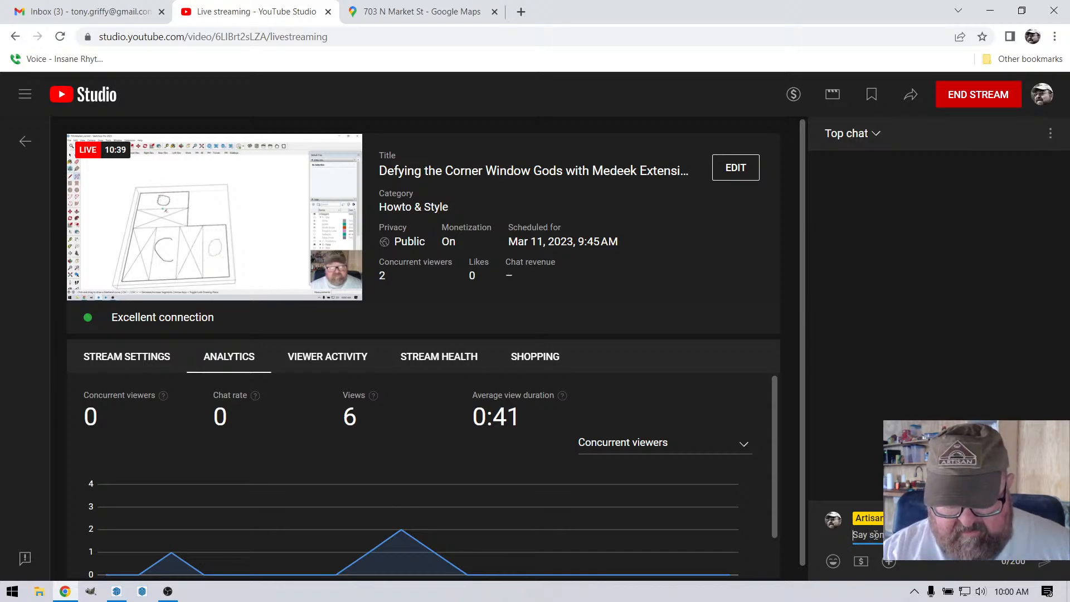
{"action": "type", "text": "Leave a"}
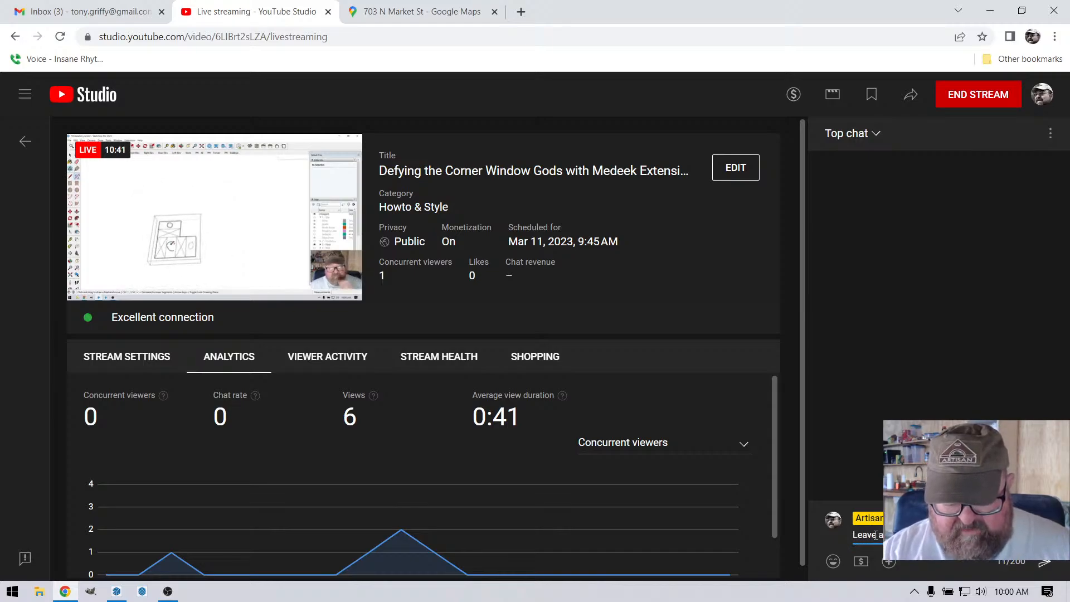
{"action": "type", "text": " likment if"}
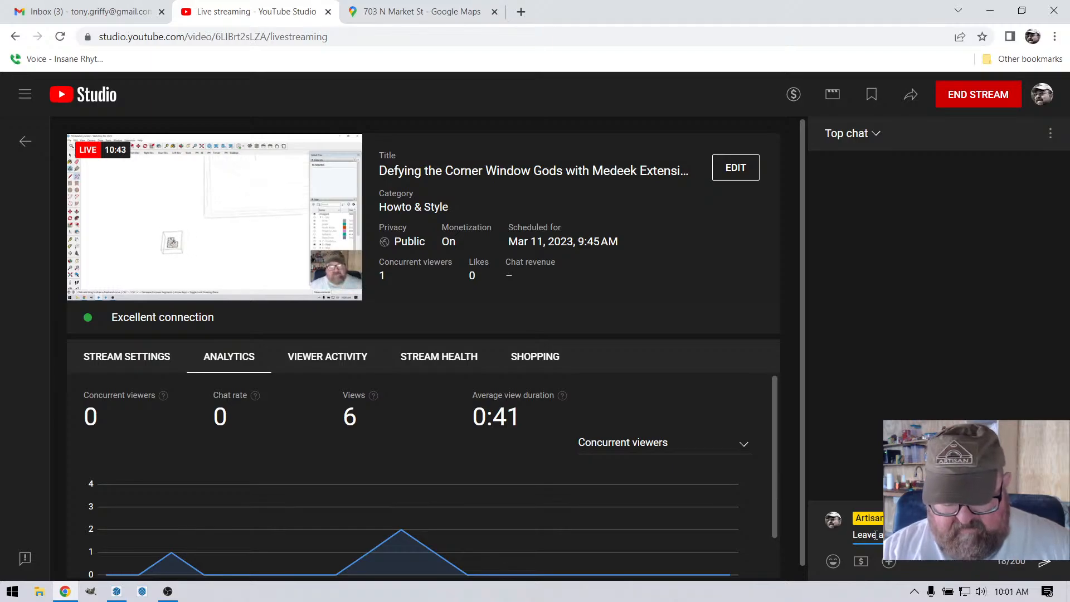
{"action": "type", "text": "u "}
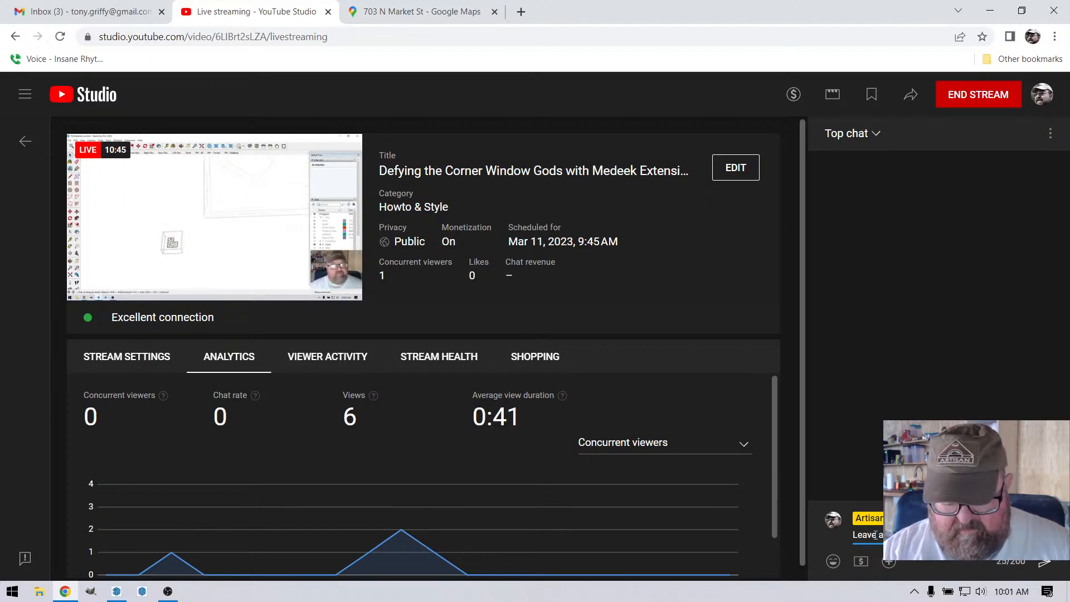
{"action": "type", "text": "ny questi"}
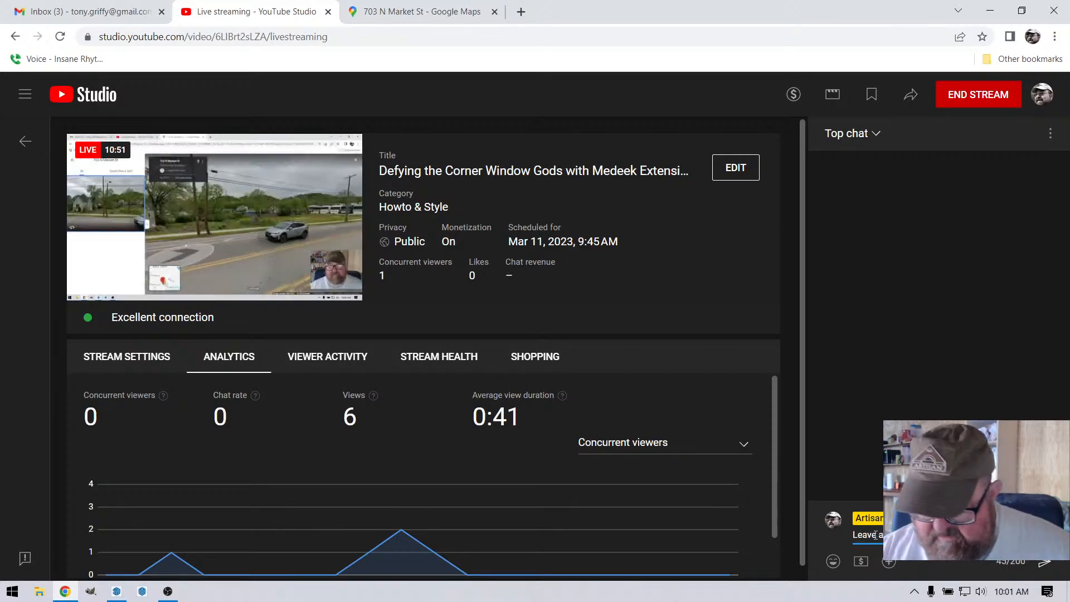
{"action": "key", "text": "Return"}
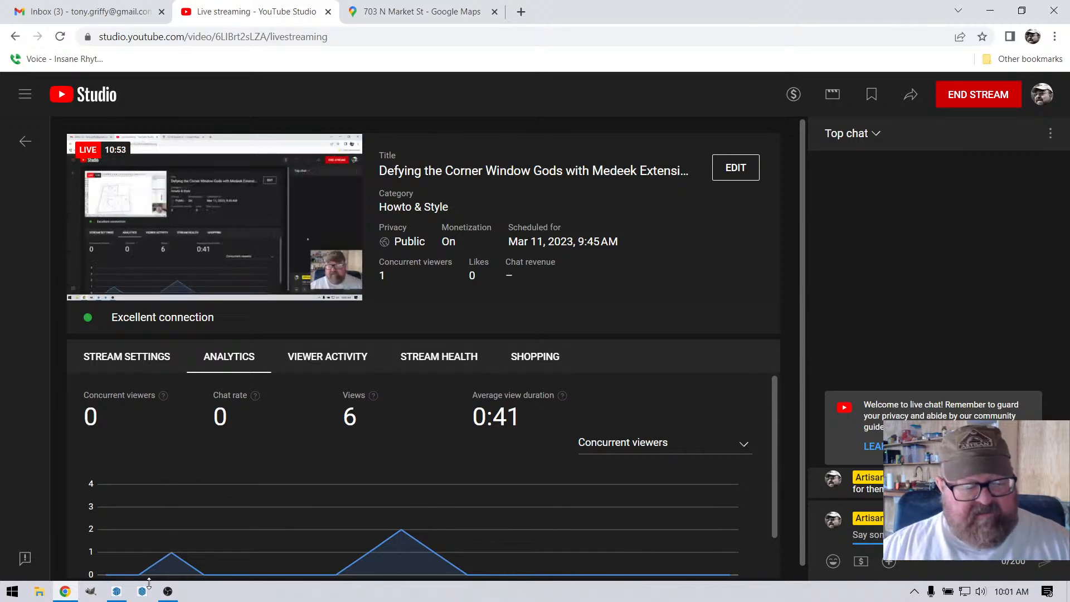
Step: Back in SketchUp, start a Medeek rectangular wall and load the 2x4 8f Ext Wall preset
{"action": "left_click", "coordinate": [117, 591]}
{"action": "mouse_move", "coordinate": [468, 308]}
{"action": "left_mouse_down"}
{"action": "mouse_move", "coordinate": [576, 286]}
{"action": "mouse_move", "coordinate": [537, 323]}
{"action": "mouse_move", "coordinate": [633, 363]}
{"action": "left_mouse_up"}
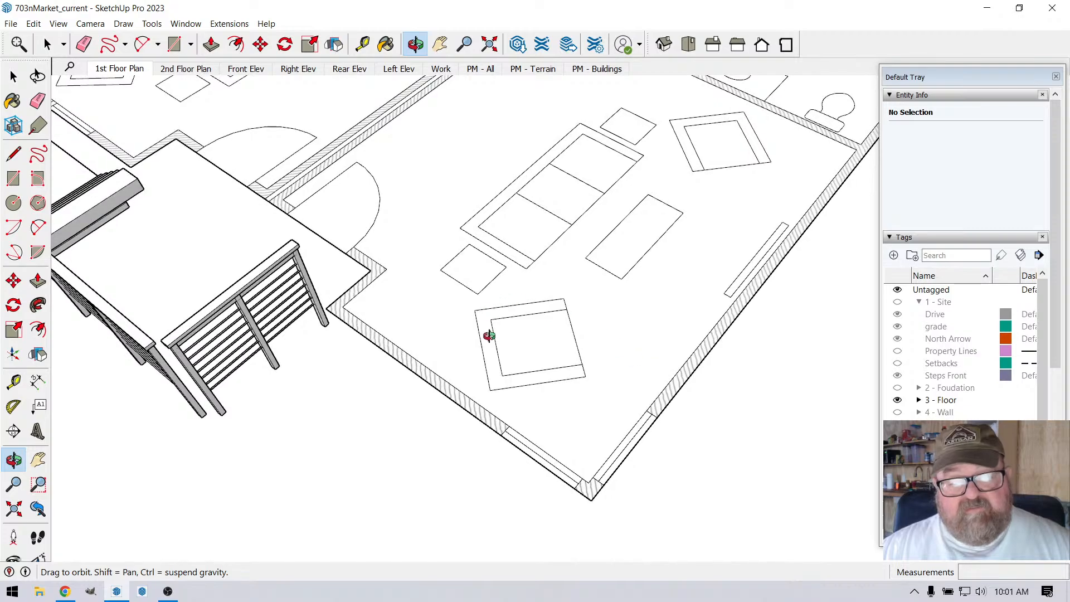
{"action": "left_click_drag", "start_coordinate": [488, 334], "coordinate": [538, 288]}
{"action": "left_click", "coordinate": [229, 24]}
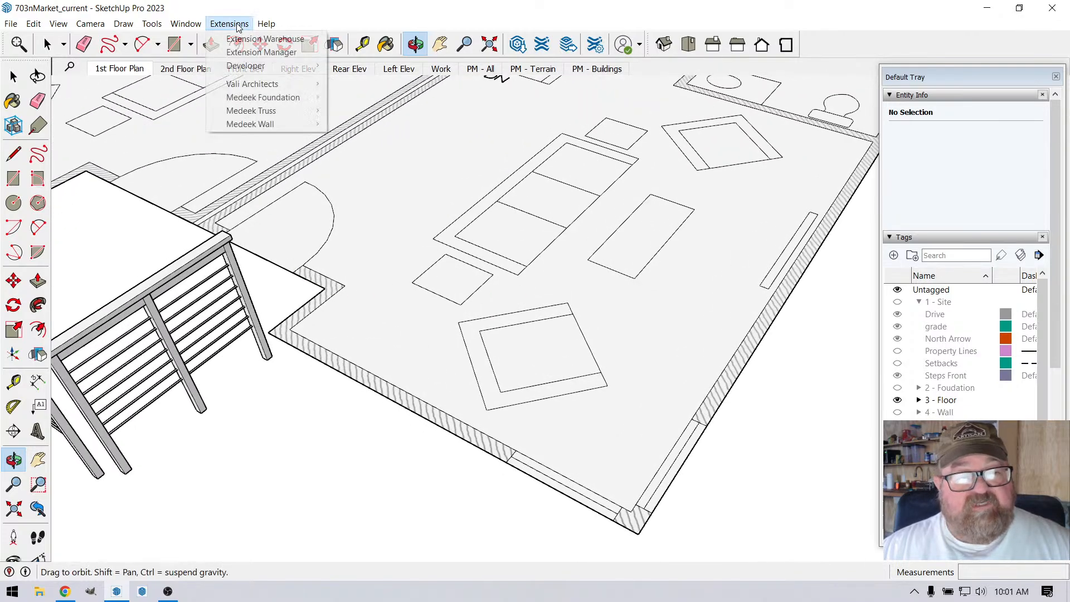
{"action": "mouse_move", "coordinate": [248, 124]}
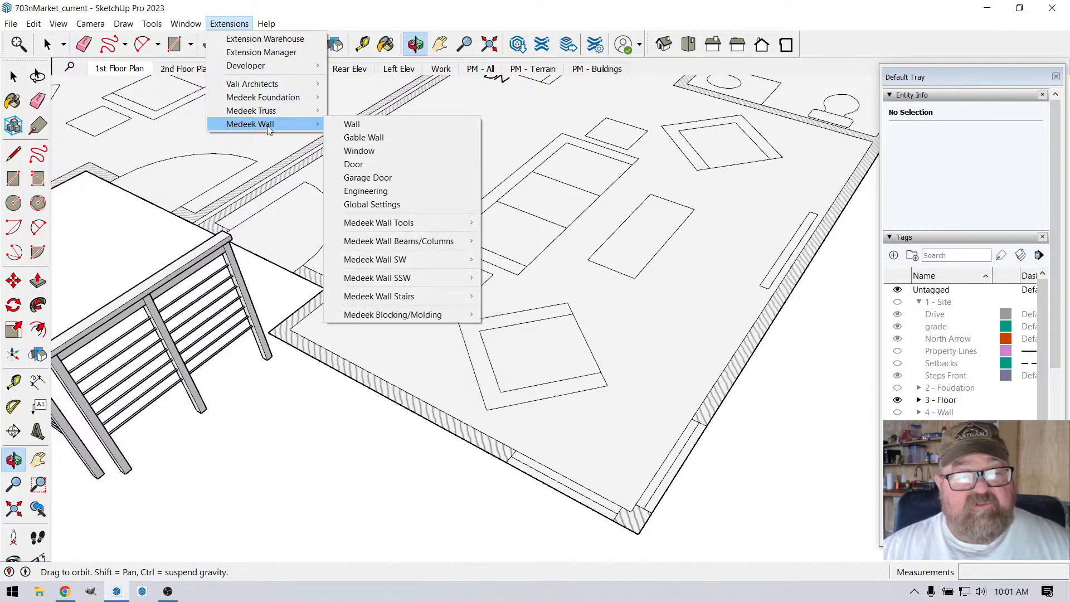
{"action": "left_click", "coordinate": [348, 124]}
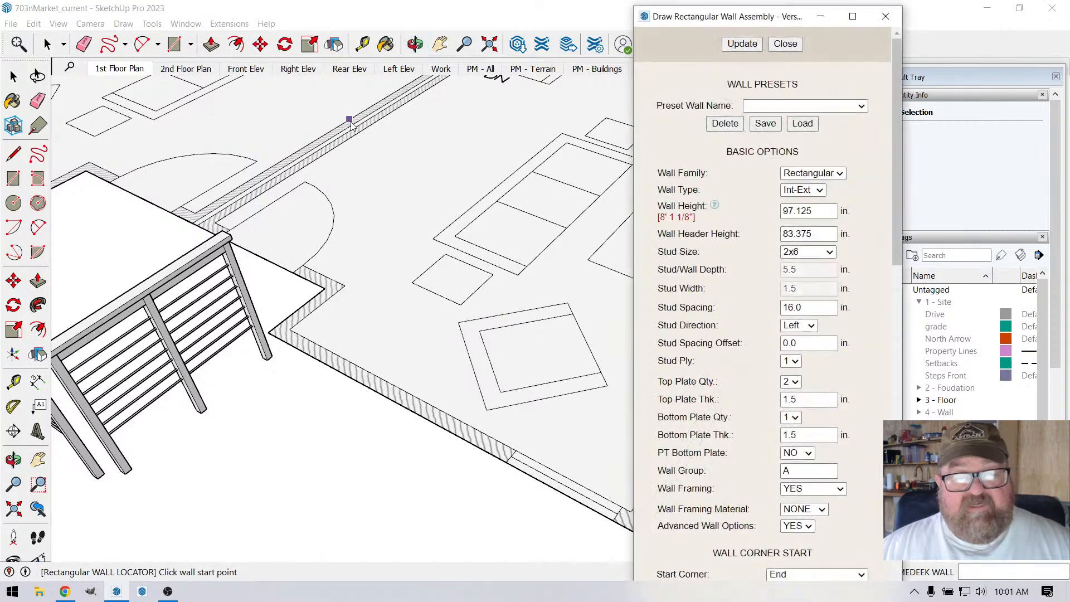
{"action": "scroll", "coordinate": [405, 195], "scroll_direction": "down", "scroll_amount": 3}
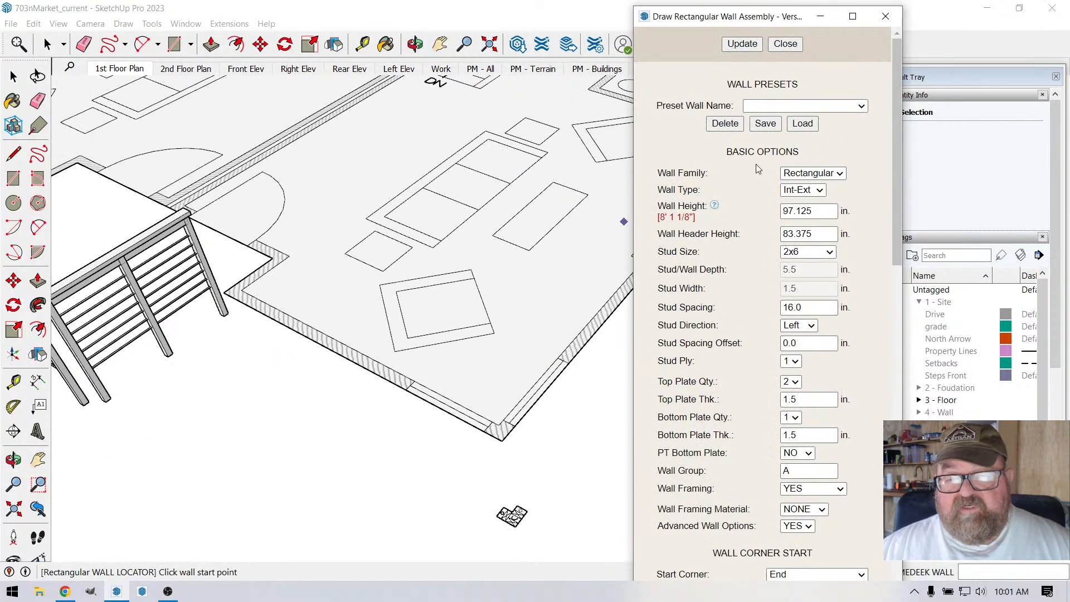
{"action": "left_click", "coordinate": [862, 106]}
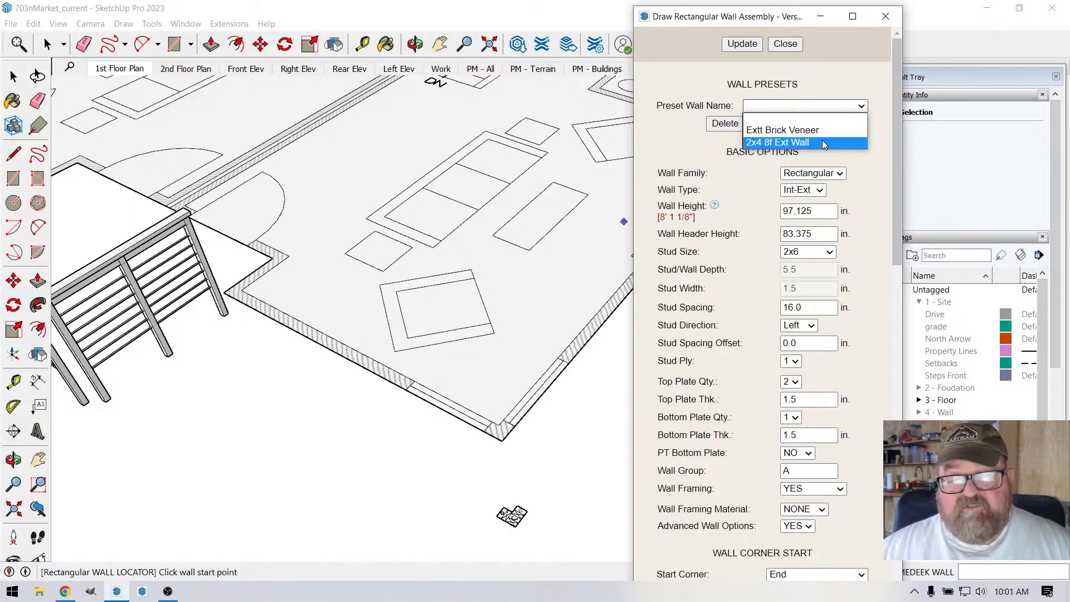
{"action": "left_click", "coordinate": [825, 143]}
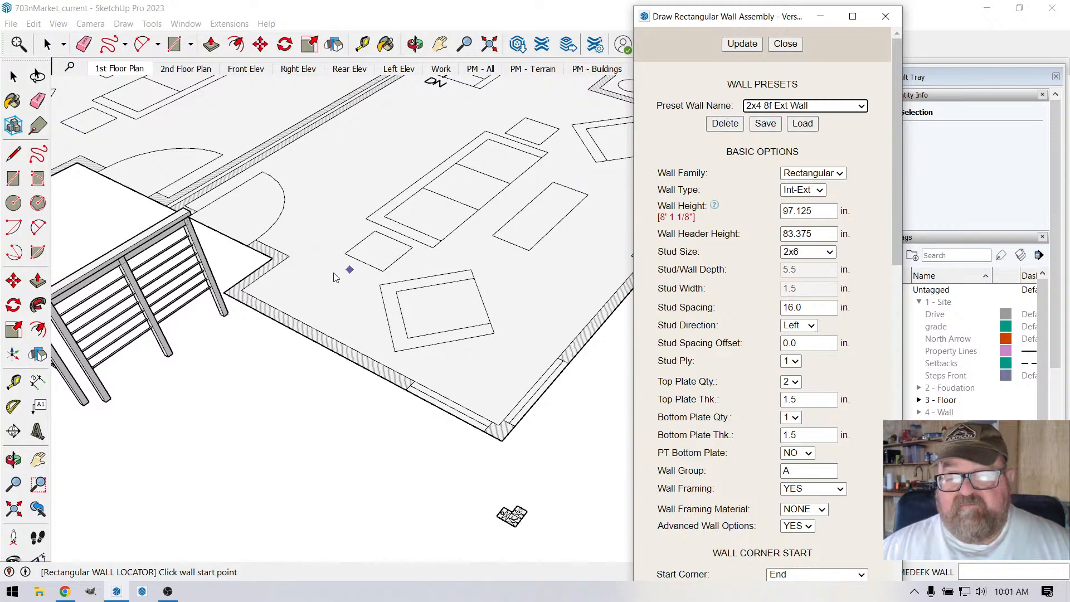
{"action": "scroll", "coordinate": [336, 274], "scroll_direction": "down", "scroll_amount": 1}
{"action": "scroll", "coordinate": [456, 255], "scroll_direction": "up", "scroll_amount": 1}
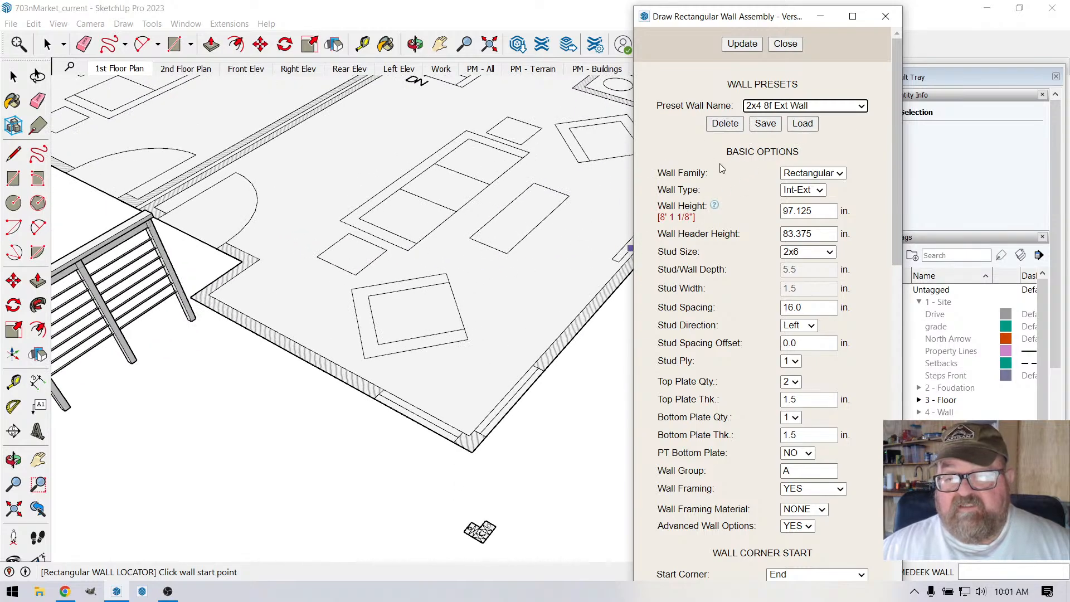
{"action": "left_click", "coordinate": [806, 125]}
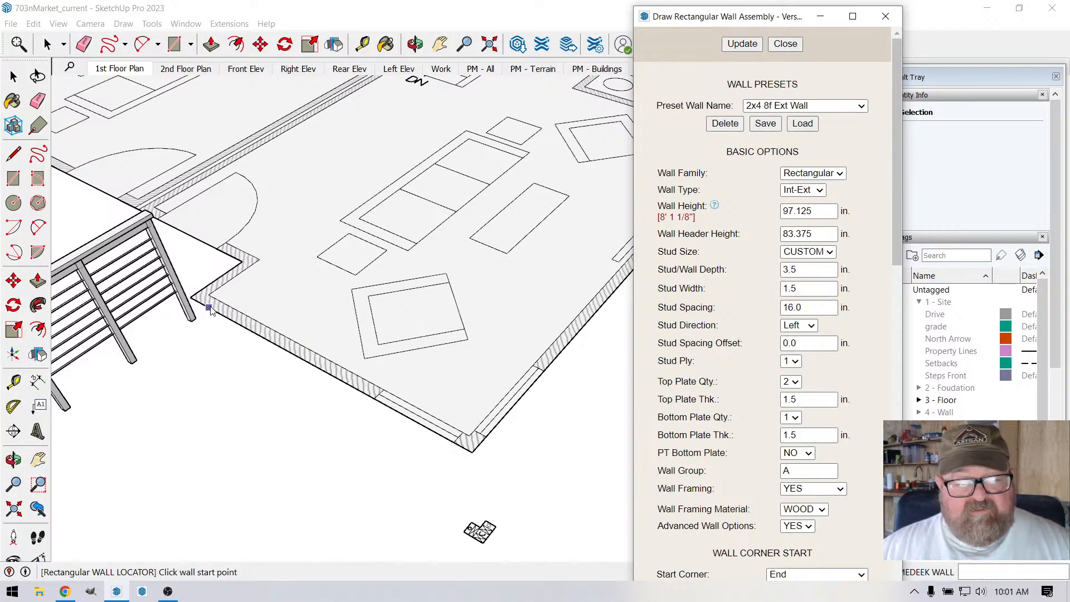
Step: Try to draw a front wall about 10' 8" long from the porch side to the building's outer corner
{"action": "scroll", "coordinate": [212, 311], "scroll_direction": "up", "scroll_amount": 2}
{"action": "left_click", "coordinate": [229, 311]}
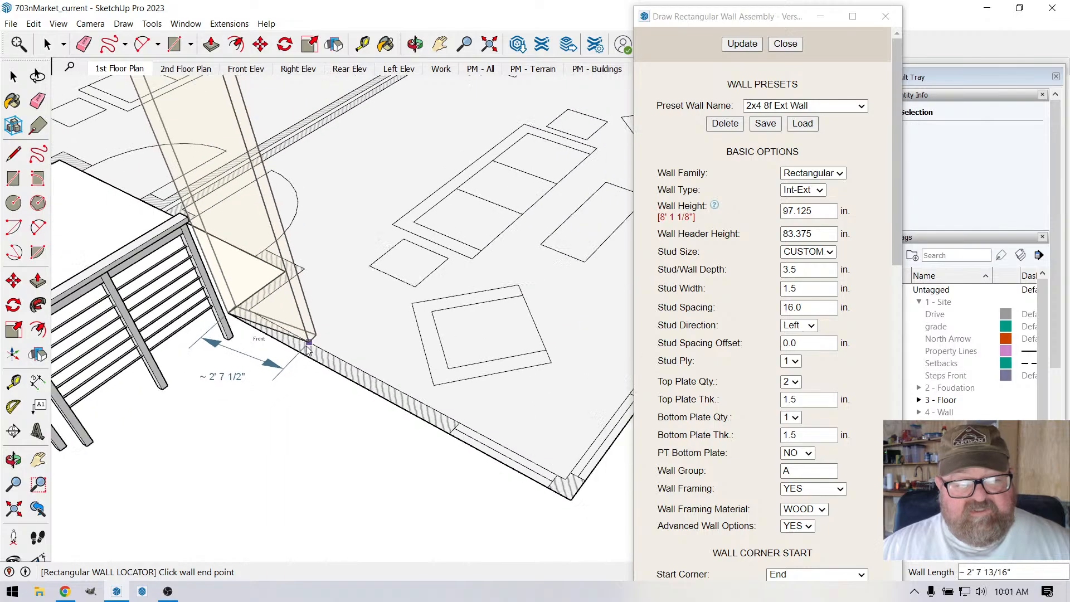
{"action": "scroll", "coordinate": [454, 489], "scroll_direction": "down", "scroll_amount": 3}
{"action": "scroll", "coordinate": [418, 502], "scroll_direction": "up", "scroll_amount": 3}
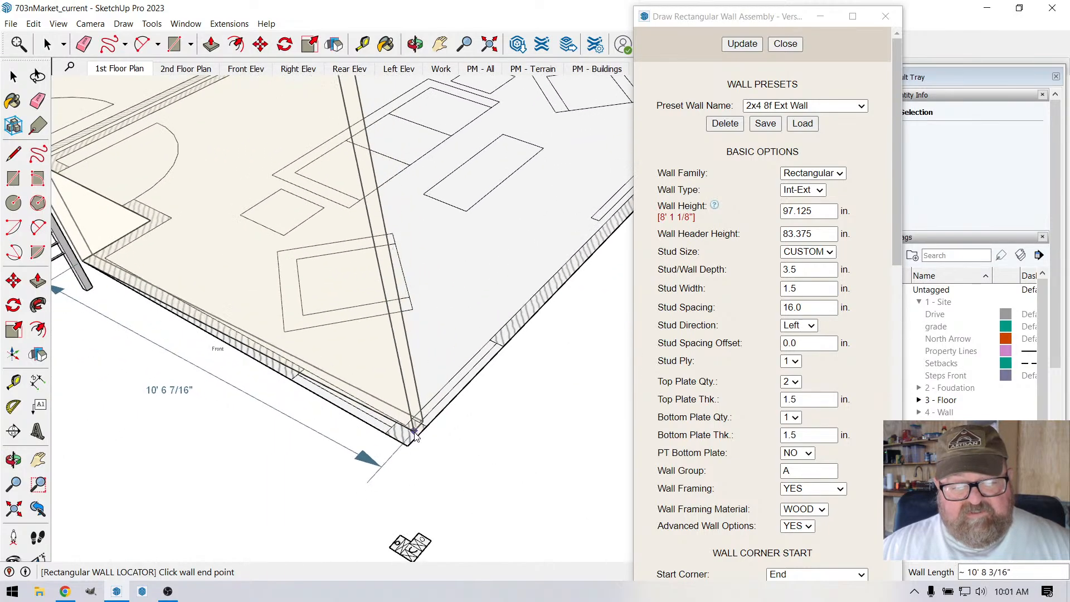
{"action": "left_click", "coordinate": [417, 439]}
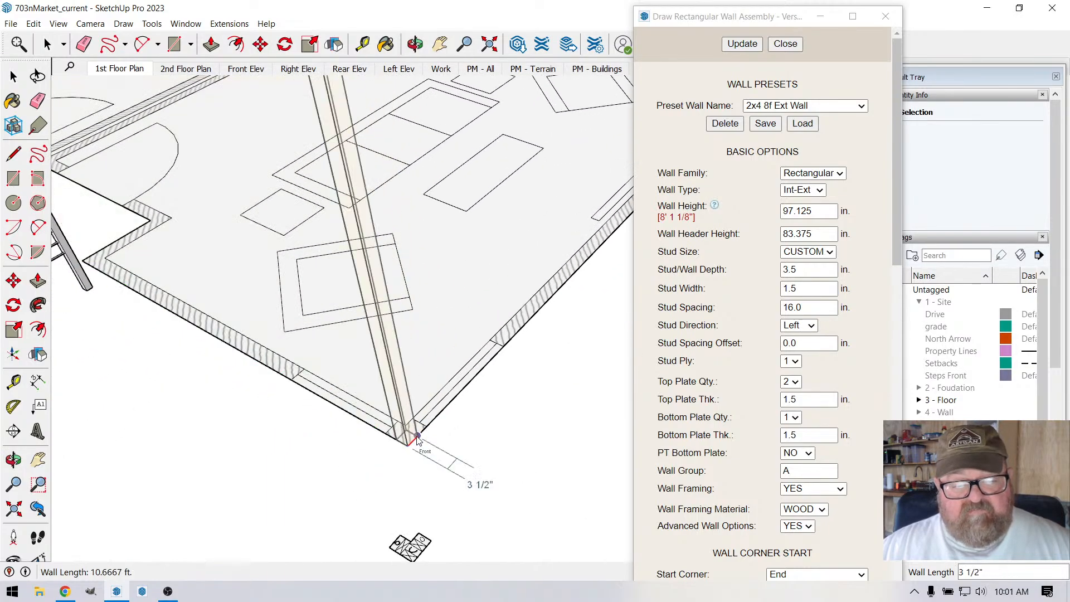
{"action": "left_click", "coordinate": [419, 442]}
{"action": "scroll", "coordinate": [397, 440], "scroll_direction": "down", "scroll_amount": 3}
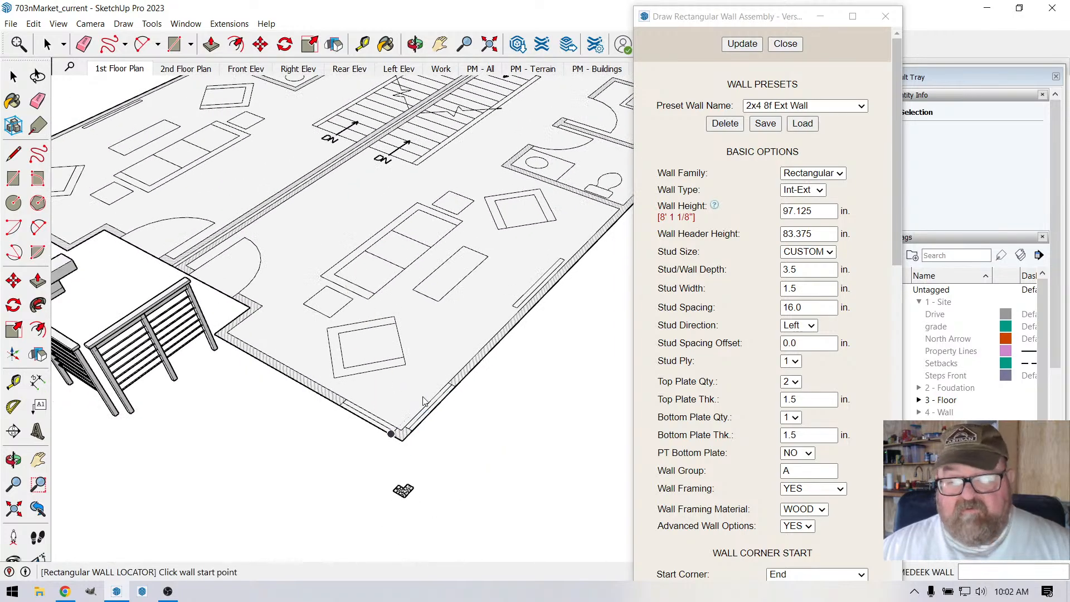
Step: Close the wall settings, show the 4 - Wall tag folder and hide its wall_scheme tag
{"action": "left_click", "coordinate": [785, 43]}
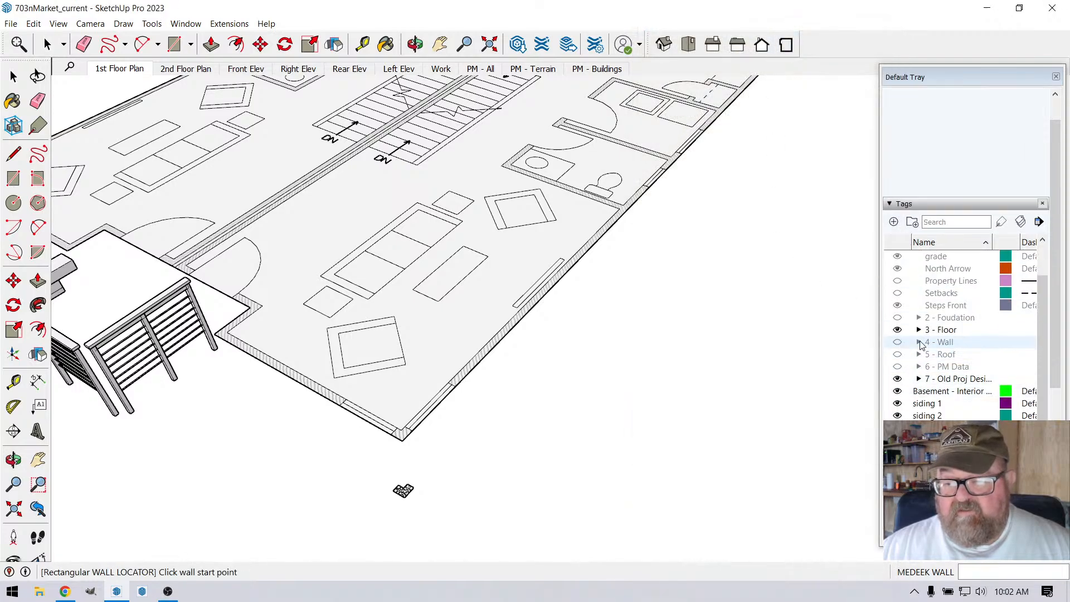
{"action": "left_click", "coordinate": [919, 341]}
{"action": "scroll", "coordinate": [905, 388], "scroll_direction": "down", "scroll_amount": 2}
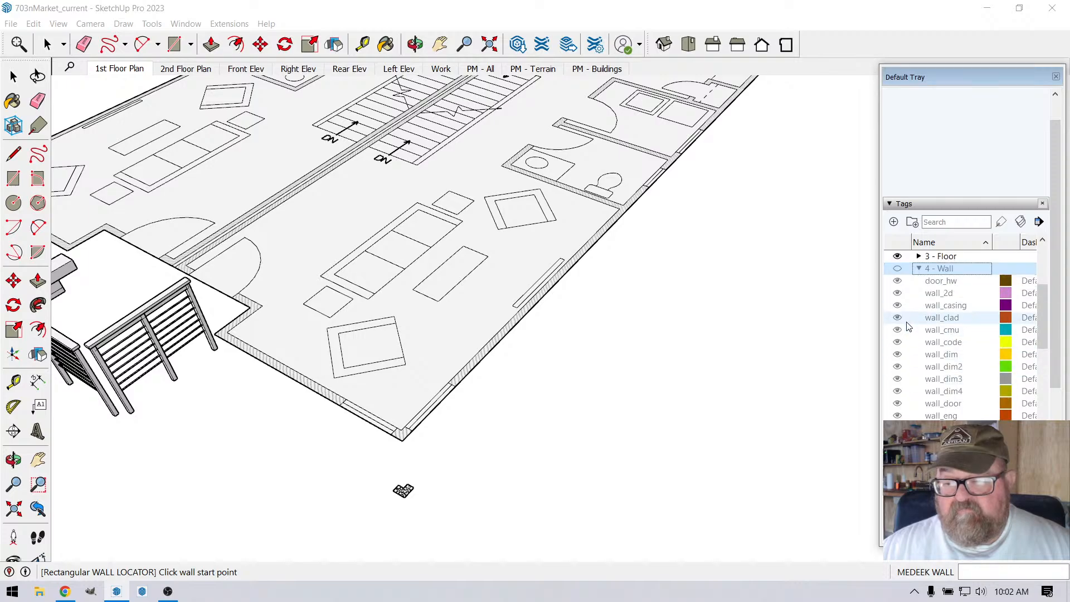
{"action": "scroll", "coordinate": [900, 326], "scroll_direction": "up", "scroll_amount": 2}
{"action": "left_click", "coordinate": [898, 305]}
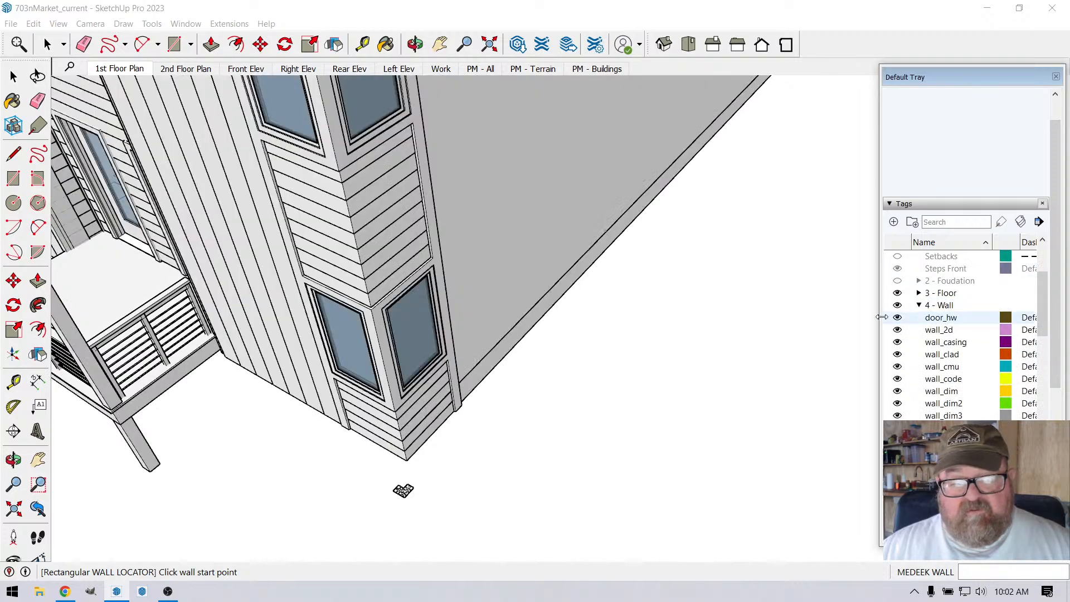
{"action": "scroll", "coordinate": [914, 379], "scroll_direction": "down", "scroll_amount": 1}
{"action": "scroll", "coordinate": [914, 378], "scroll_direction": "down", "scroll_amount": 2}
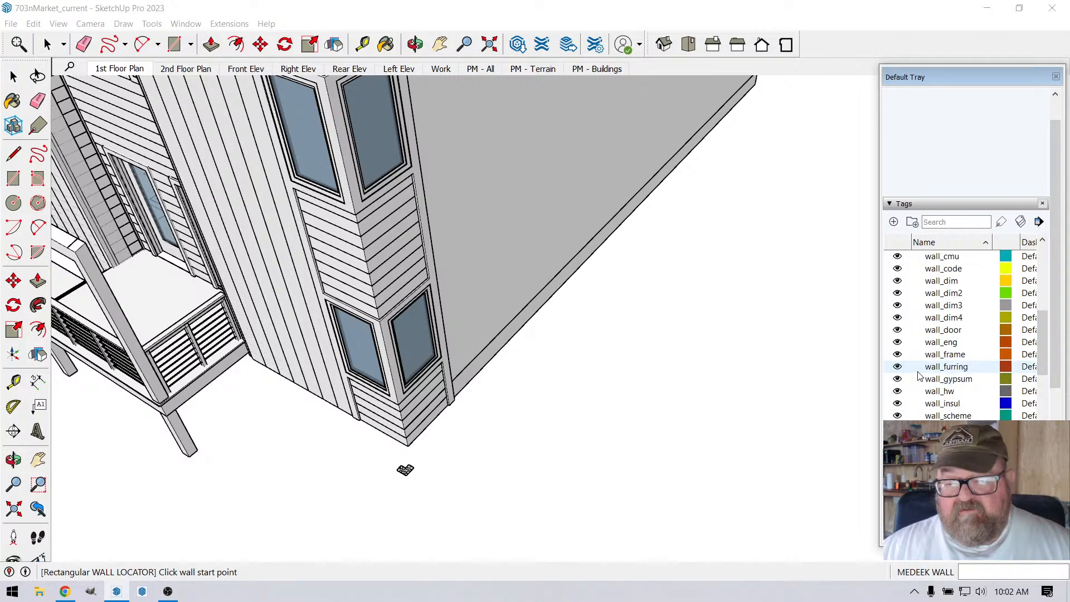
{"action": "scroll", "coordinate": [920, 376], "scroll_direction": "down", "scroll_amount": 2}
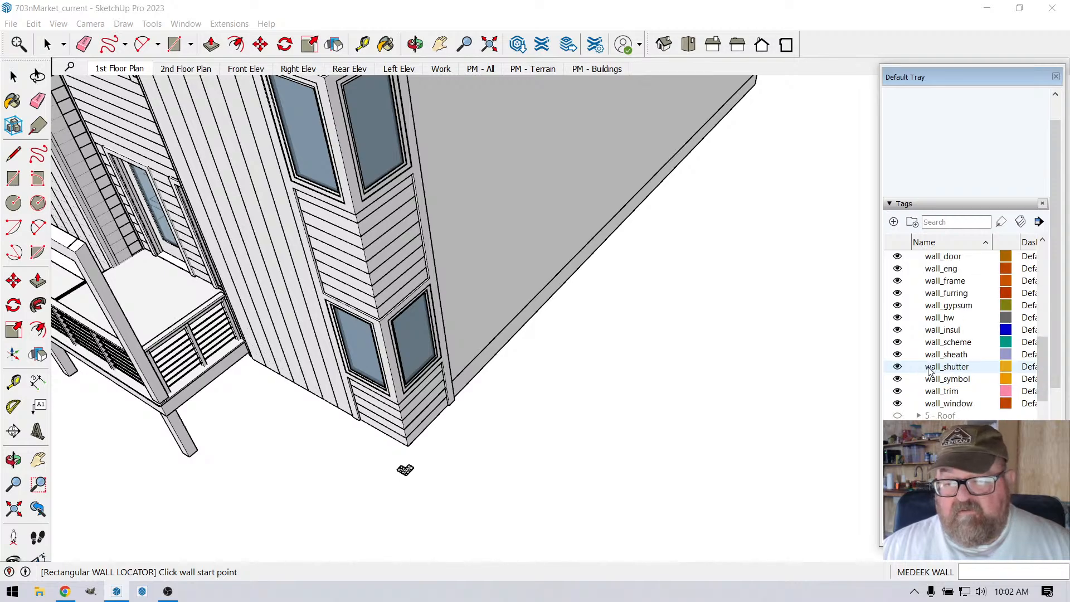
{"action": "left_click", "coordinate": [898, 342]}
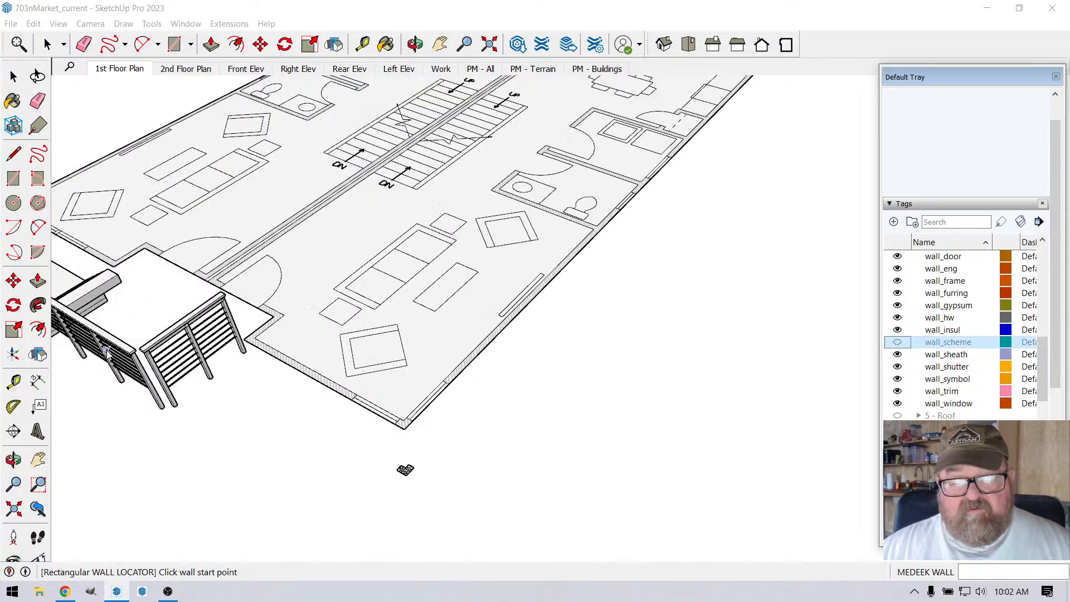
Step: Draw a front wall about 9' 4" long to the building's outer corner, and continue with a second wall back along the side
{"action": "scroll", "coordinate": [351, 358], "scroll_direction": "up", "scroll_amount": 5}
{"action": "left_click", "coordinate": [249, 345]}
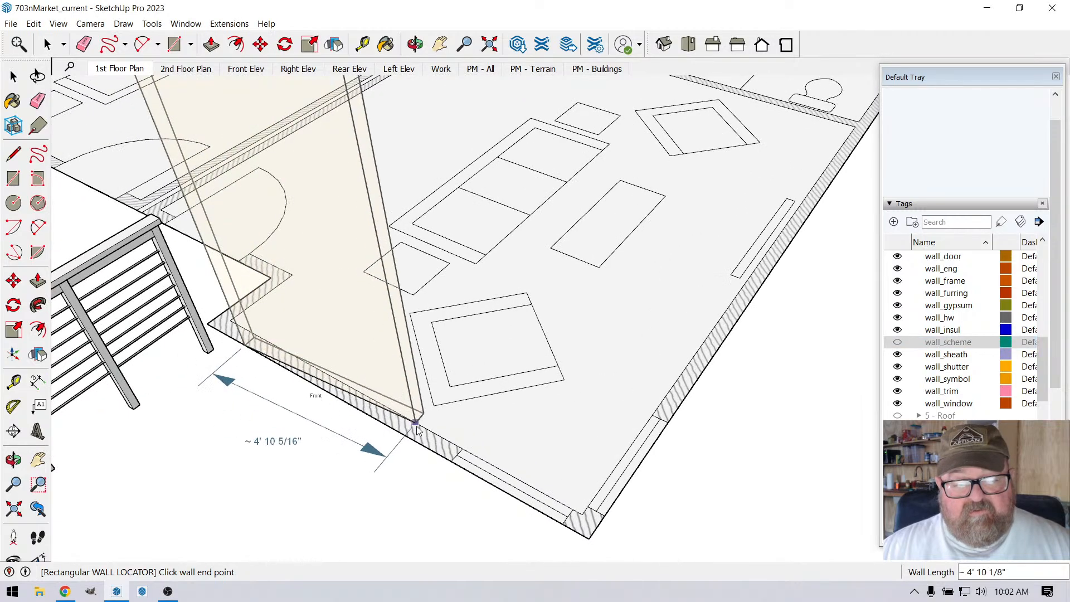
{"action": "left_click", "coordinate": [584, 527]}
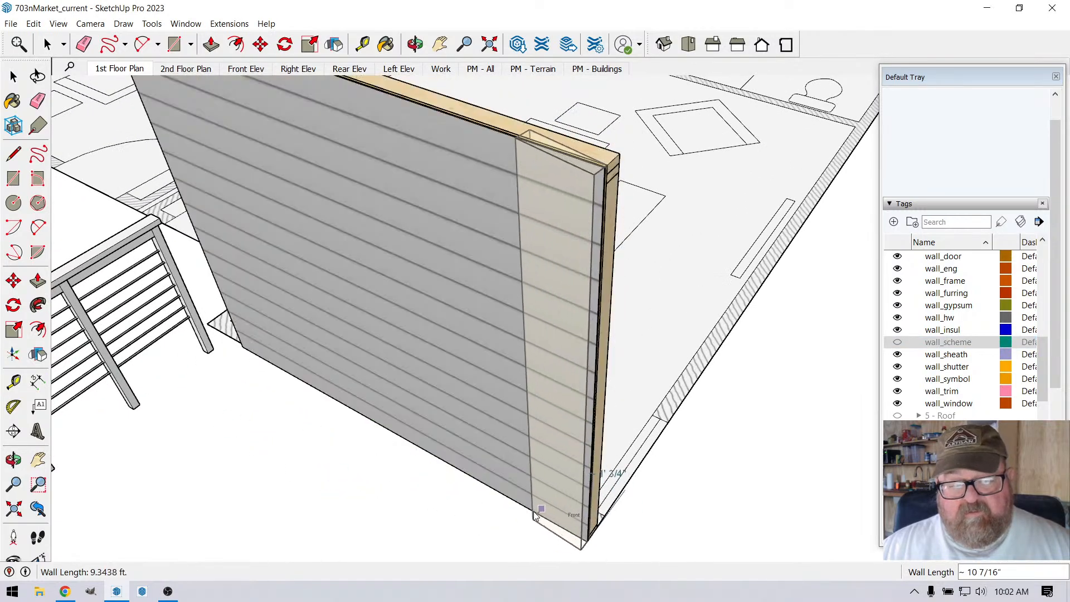
{"action": "scroll", "coordinate": [535, 516], "scroll_direction": "down", "scroll_amount": 5}
{"action": "left_click", "coordinate": [699, 321]}
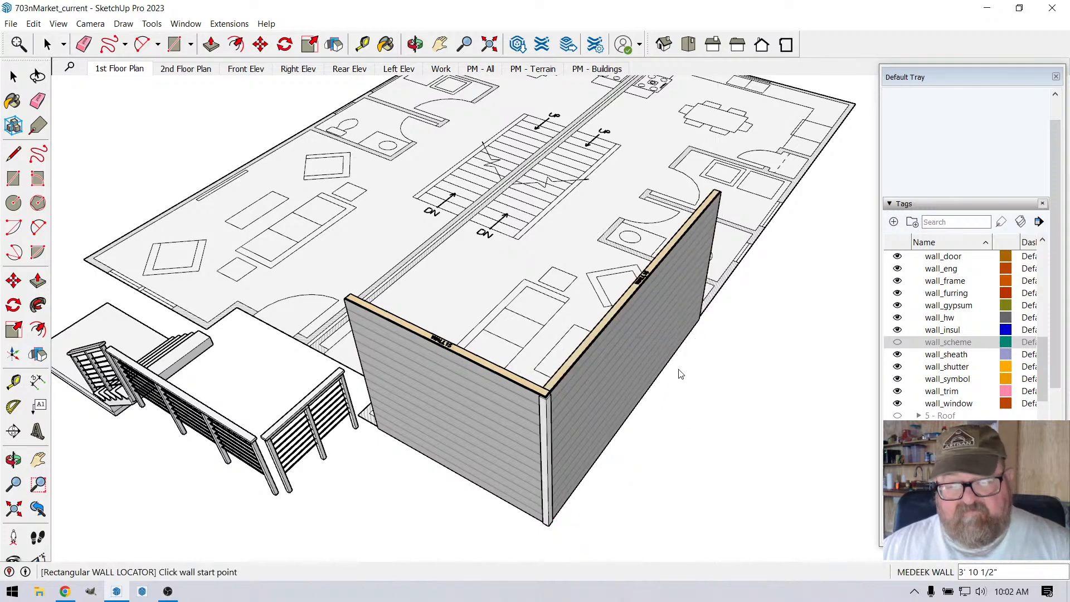
Step: Examine the outside corner where the two new walls meet, including its siding and corner trim
{"action": "left_click", "coordinate": [415, 44]}
{"action": "scroll", "coordinate": [573, 486], "scroll_direction": "up", "scroll_amount": 3}
{"action": "left_click_drag", "start_coordinate": [571, 485], "coordinate": [461, 268]}
{"action": "scroll", "coordinate": [563, 383], "scroll_direction": "up", "scroll_amount": 4}
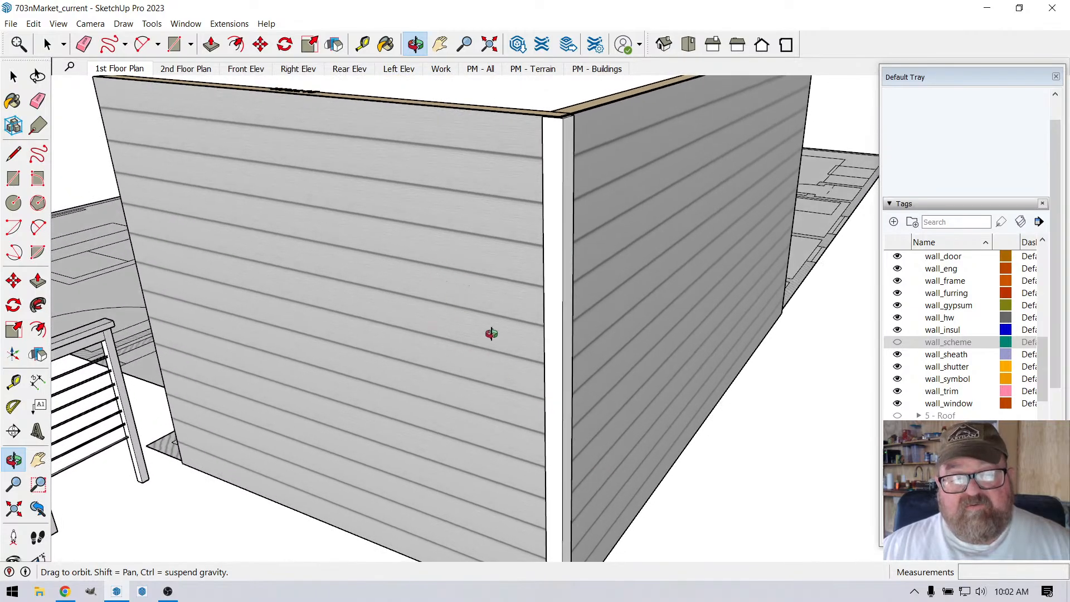
{"action": "left_click_drag", "start_coordinate": [509, 354], "coordinate": [458, 361]}
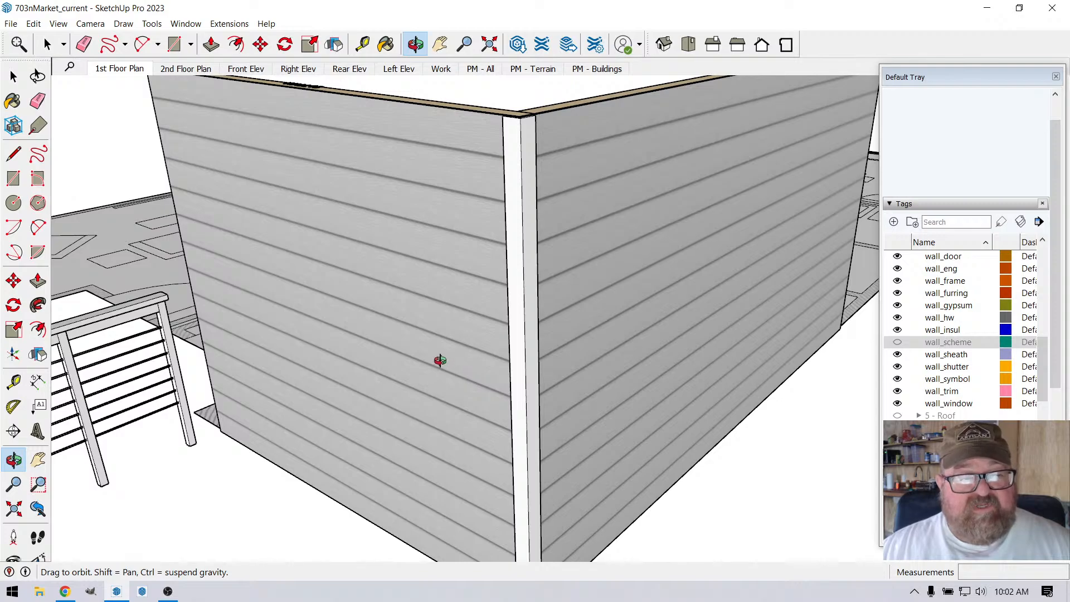
Step: Switch to Chrome and search Google for "corner window" in a new tab
{"action": "left_click", "coordinate": [64, 591]}
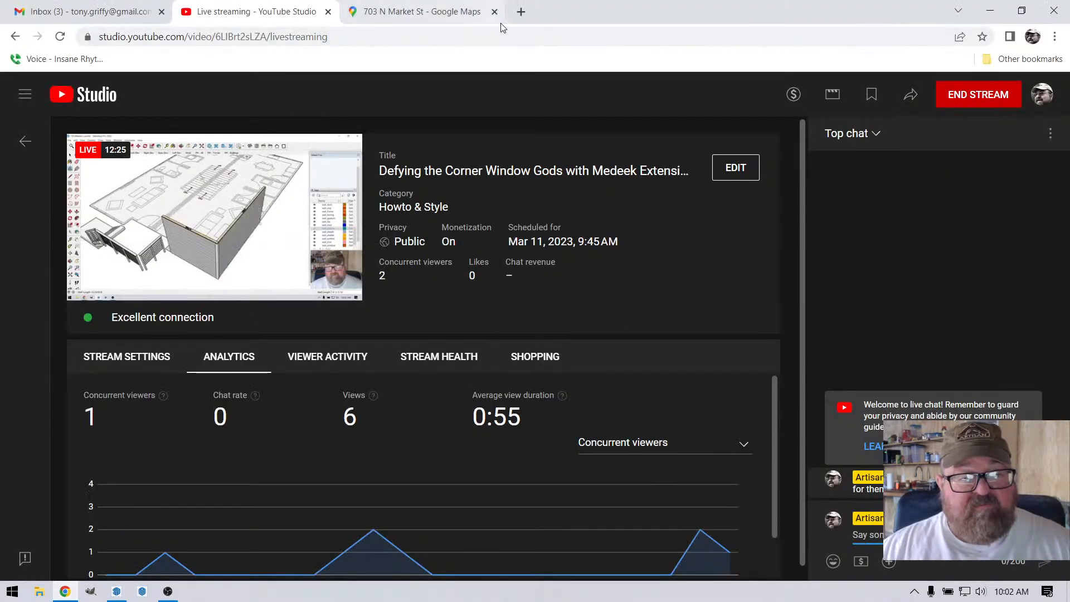
{"action": "left_click", "coordinate": [522, 13]}
{"action": "left_click", "coordinate": [444, 292]}
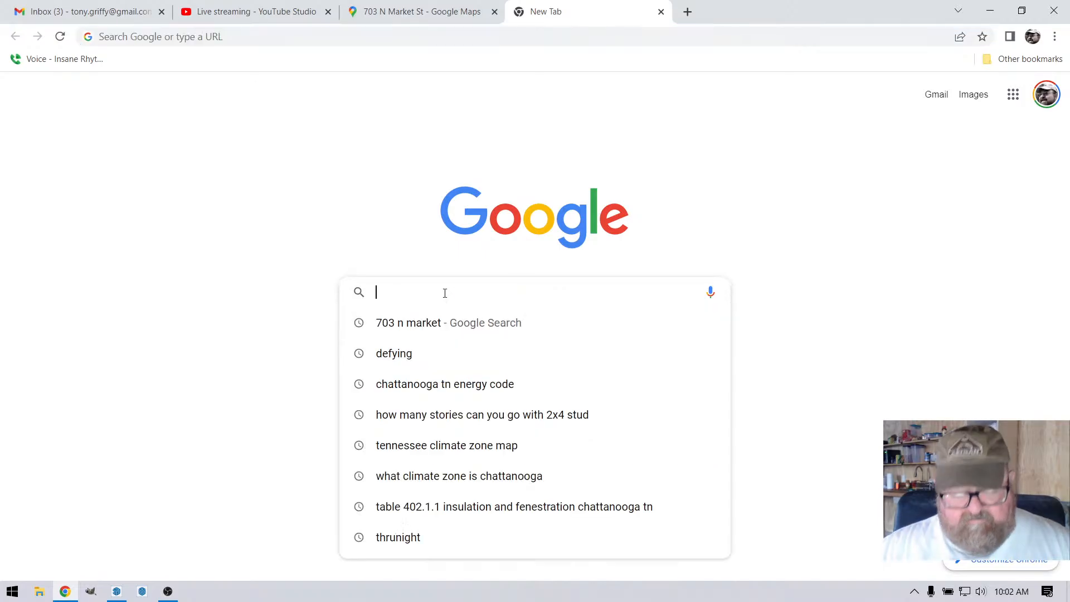
{"action": "type", "text": "corner "}
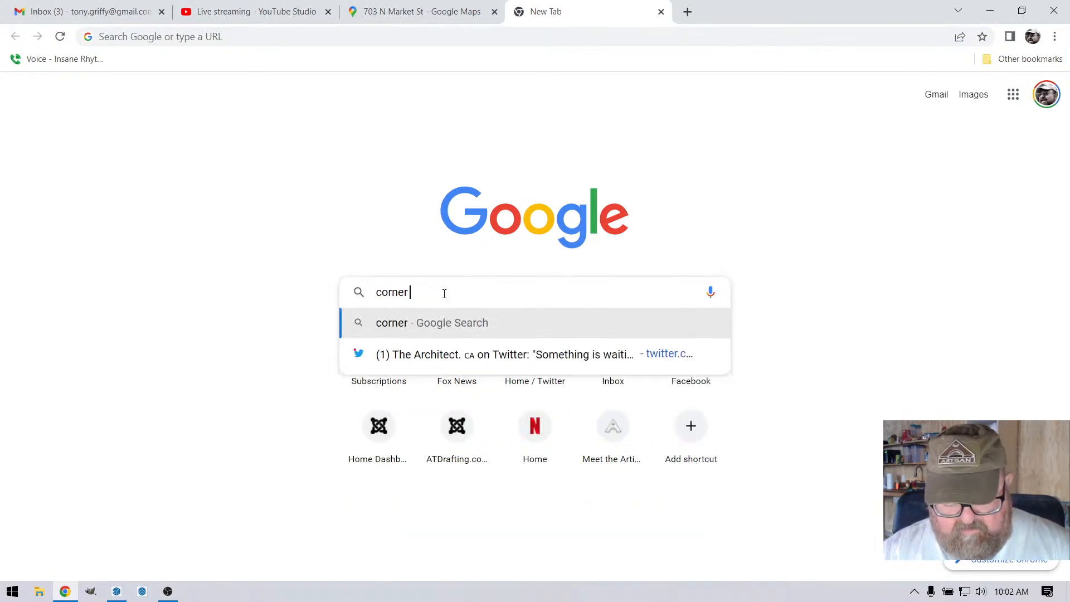
{"action": "type", "text": "window"}
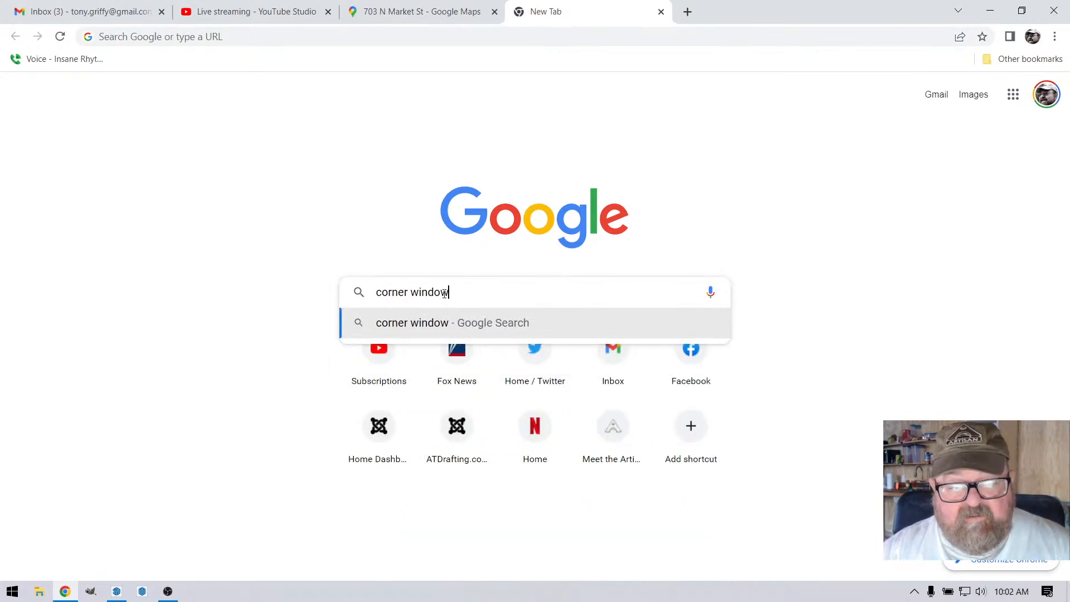
{"action": "key", "text": "Return"}
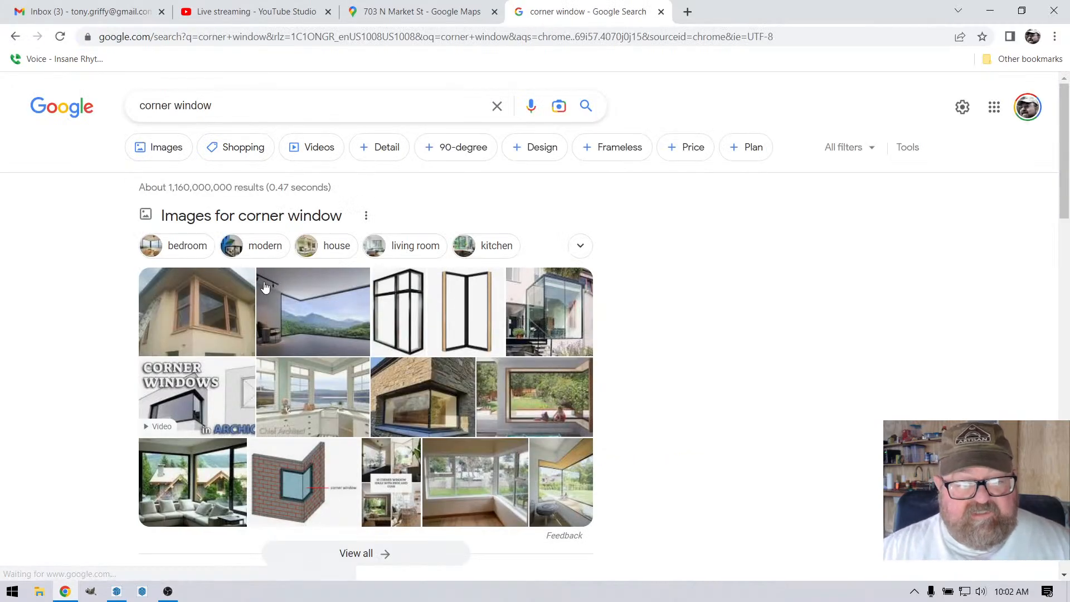
Step: Preview the wood-framed corner window photo, read the Weather Shield 90° Corner product page, and close that page
{"action": "left_click", "coordinate": [212, 326]}
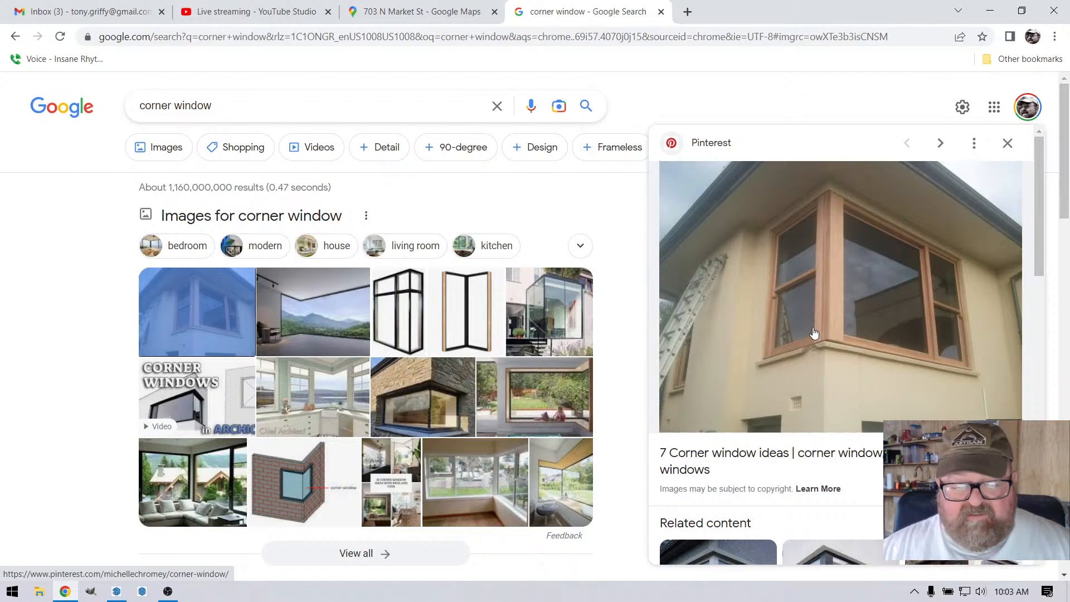
{"action": "left_click", "coordinate": [409, 308]}
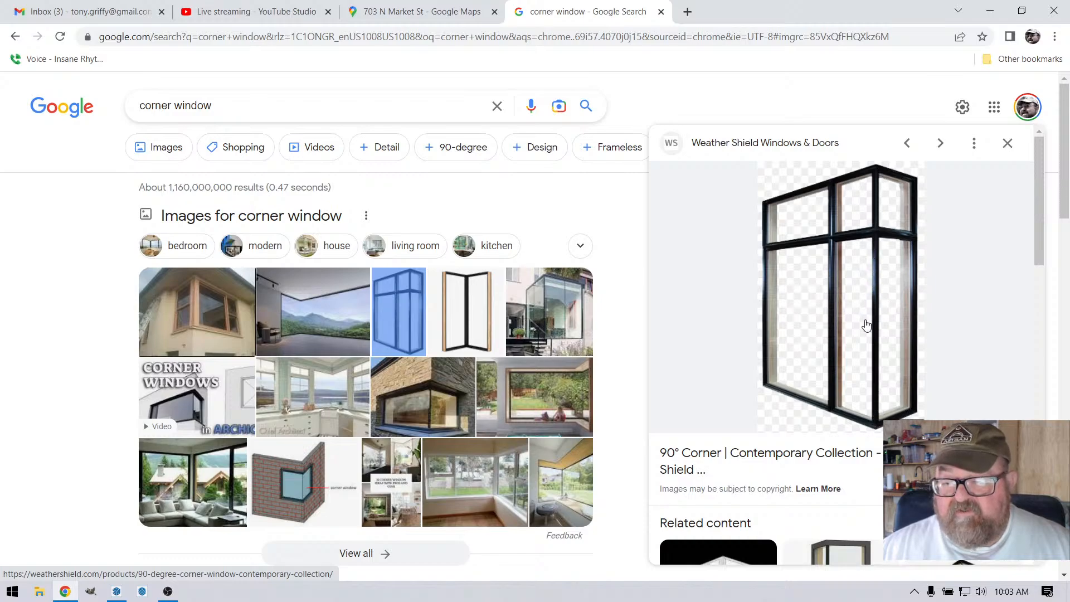
{"action": "left_click", "coordinate": [879, 346]}
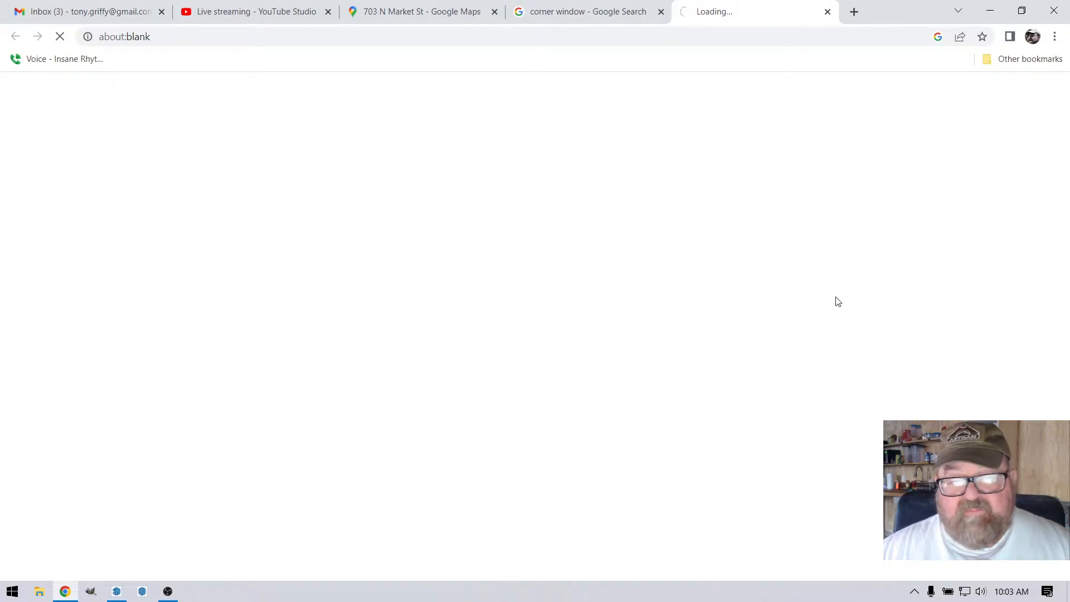
{"action": "scroll", "coordinate": [611, 301], "scroll_direction": "down", "scroll_amount": 10}
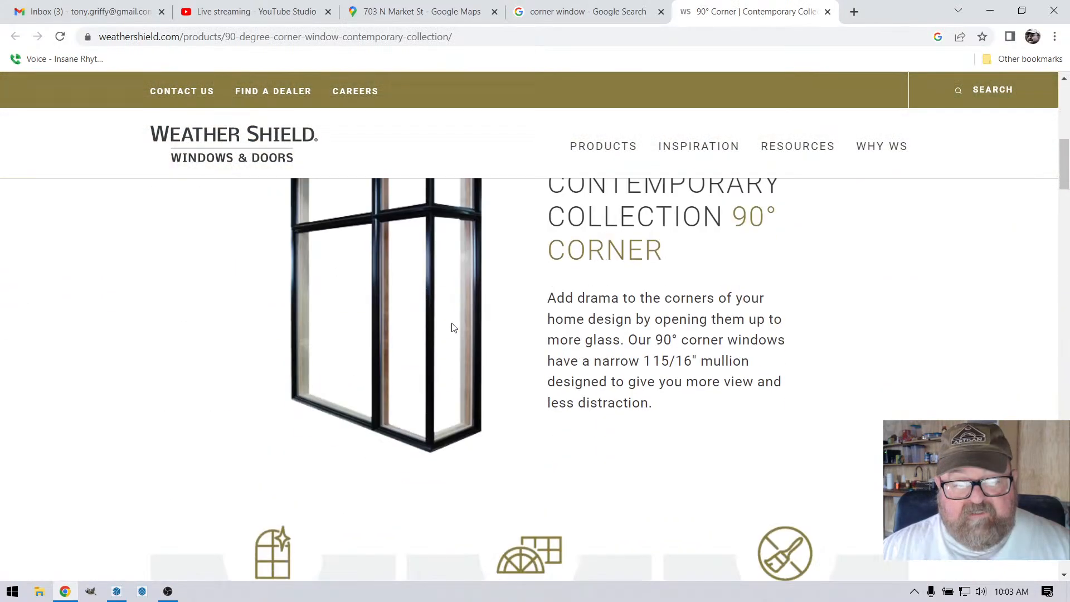
{"action": "scroll", "coordinate": [432, 337], "scroll_direction": "up", "scroll_amount": 3}
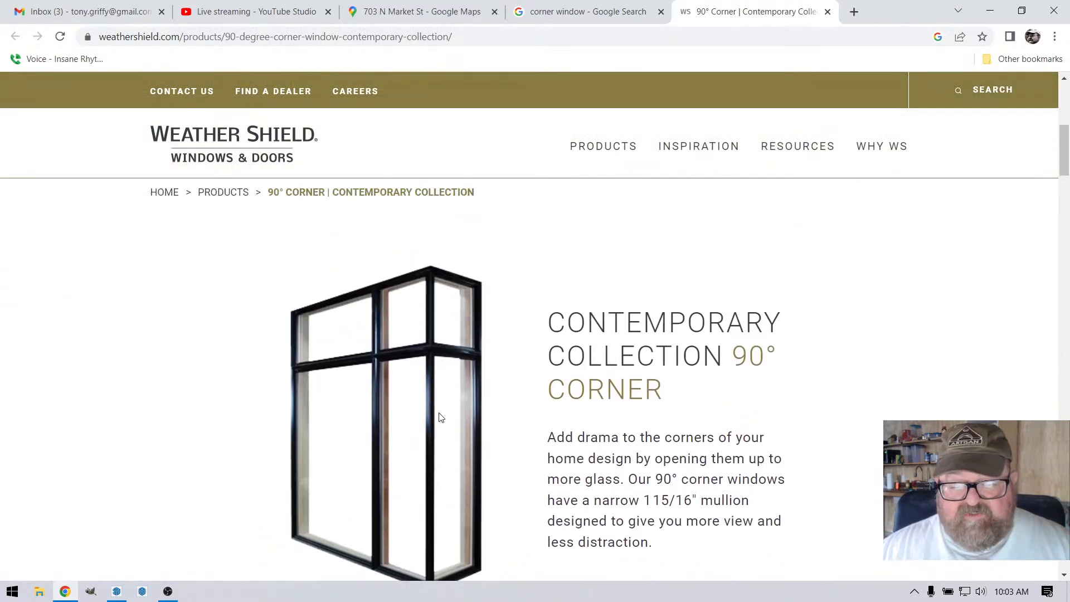
{"action": "scroll", "coordinate": [437, 391], "scroll_direction": "down", "scroll_amount": 3}
{"action": "scroll", "coordinate": [432, 334], "scroll_direction": "up", "scroll_amount": 2}
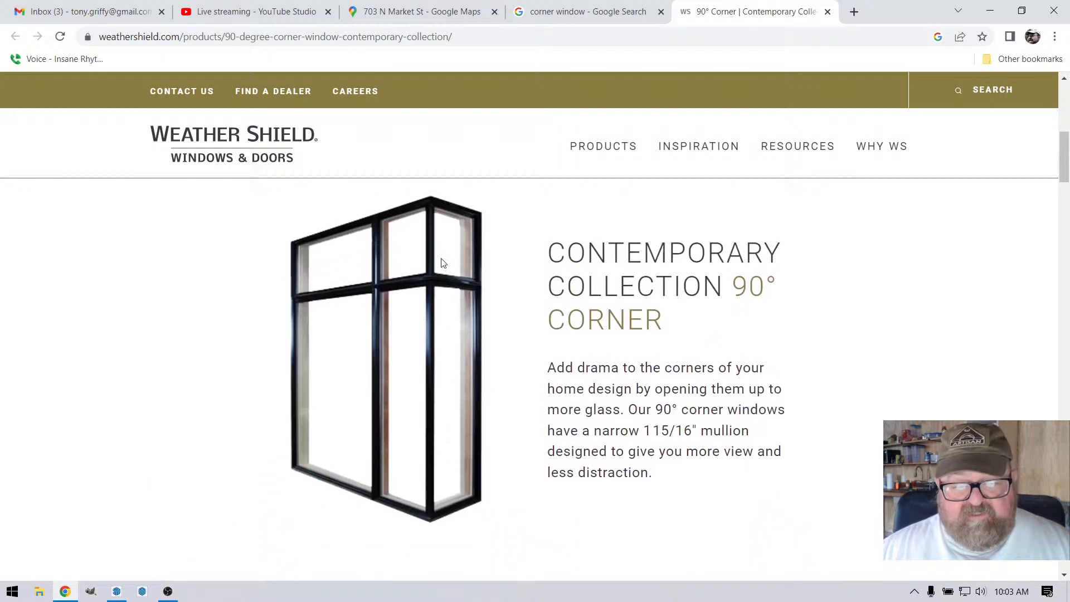
{"action": "scroll", "coordinate": [388, 418], "scroll_direction": "down", "scroll_amount": 5}
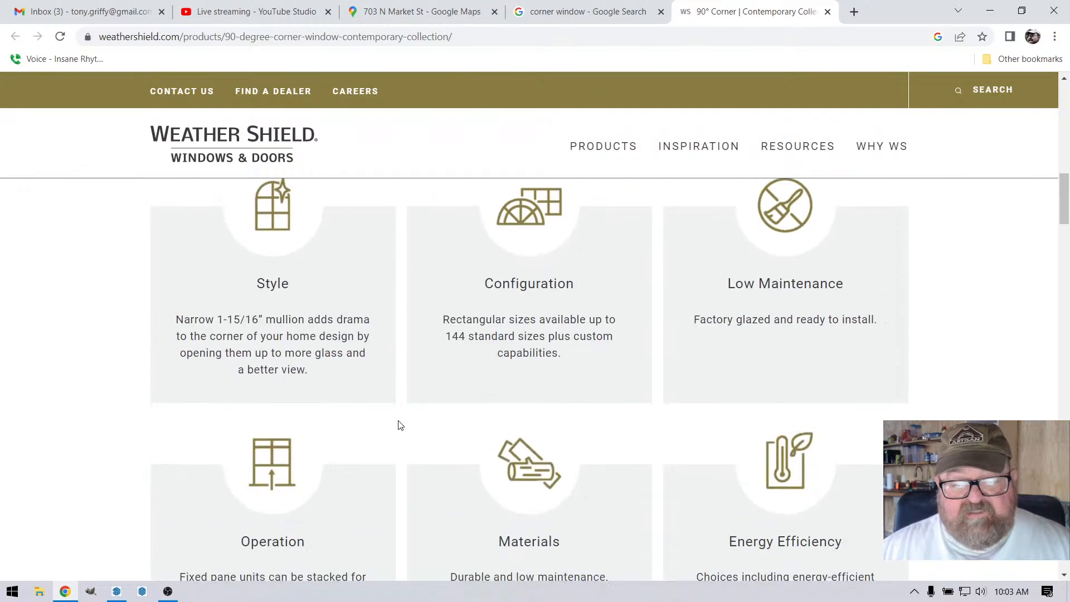
{"action": "scroll", "coordinate": [397, 399], "scroll_direction": "down", "scroll_amount": 2}
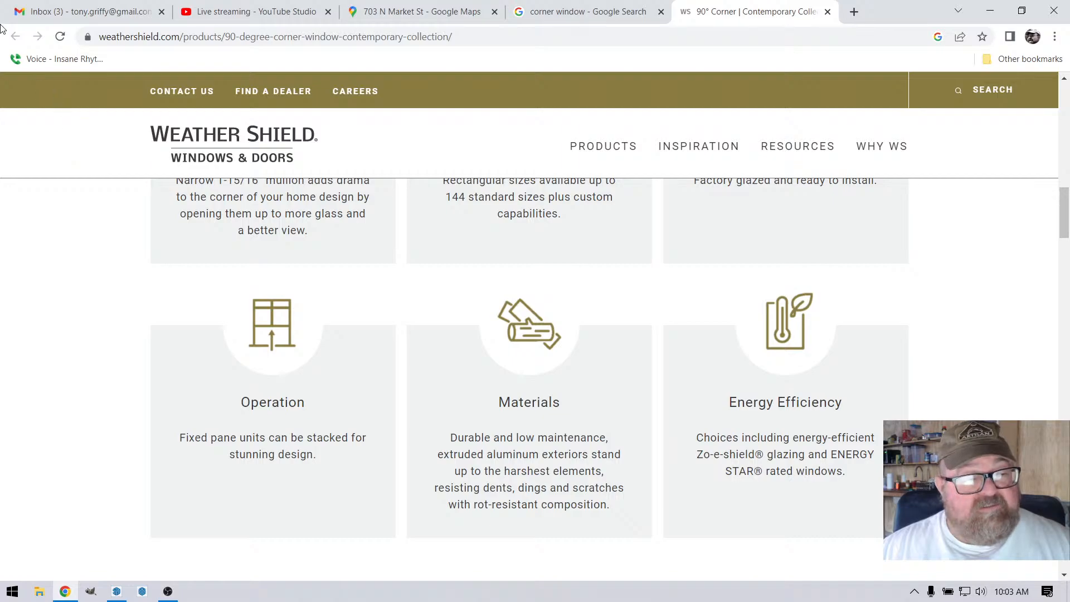
{"action": "left_click", "coordinate": [829, 12]}
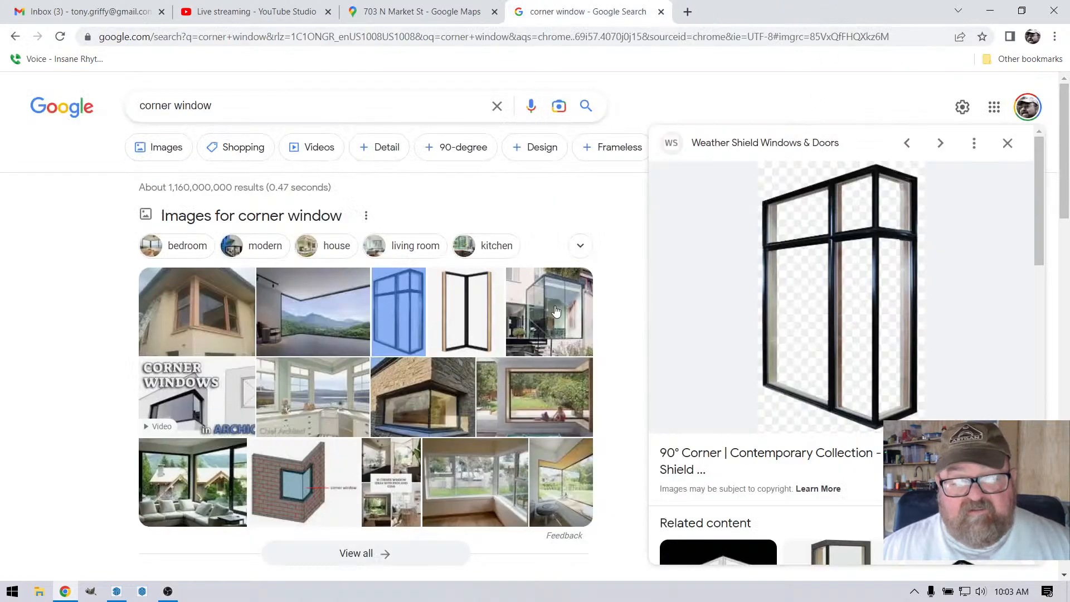
Step: Preview two interior corner window photos, look through the DigsDigs corner window nook article, and close it
{"action": "scroll", "coordinate": [341, 355], "scroll_direction": "down", "scroll_amount": 3}
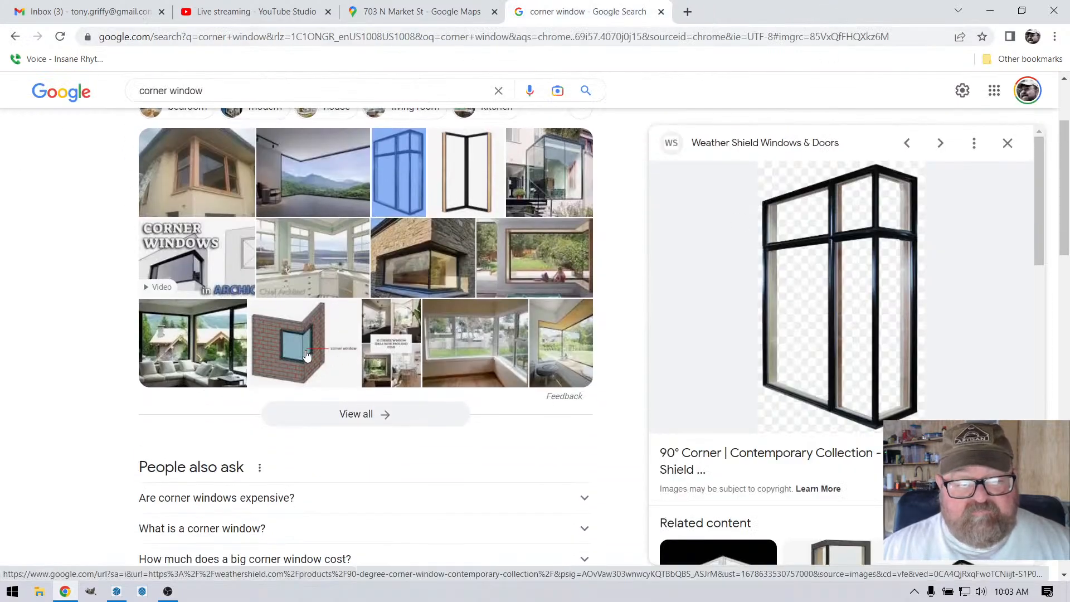
{"action": "left_click", "coordinate": [505, 335]}
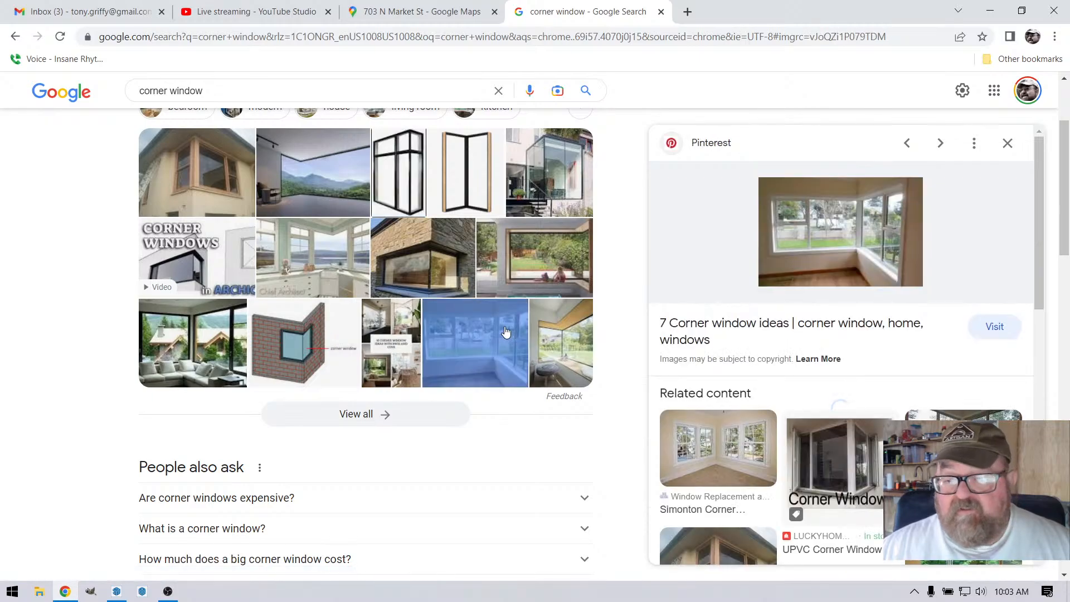
{"action": "left_click", "coordinate": [562, 346]}
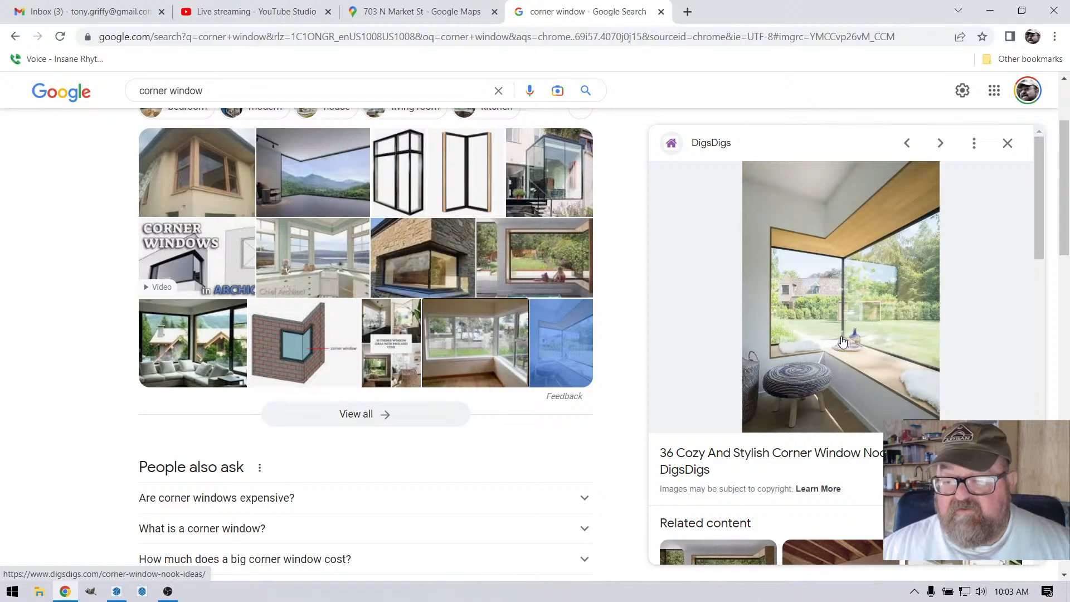
{"action": "left_click", "coordinate": [846, 267]}
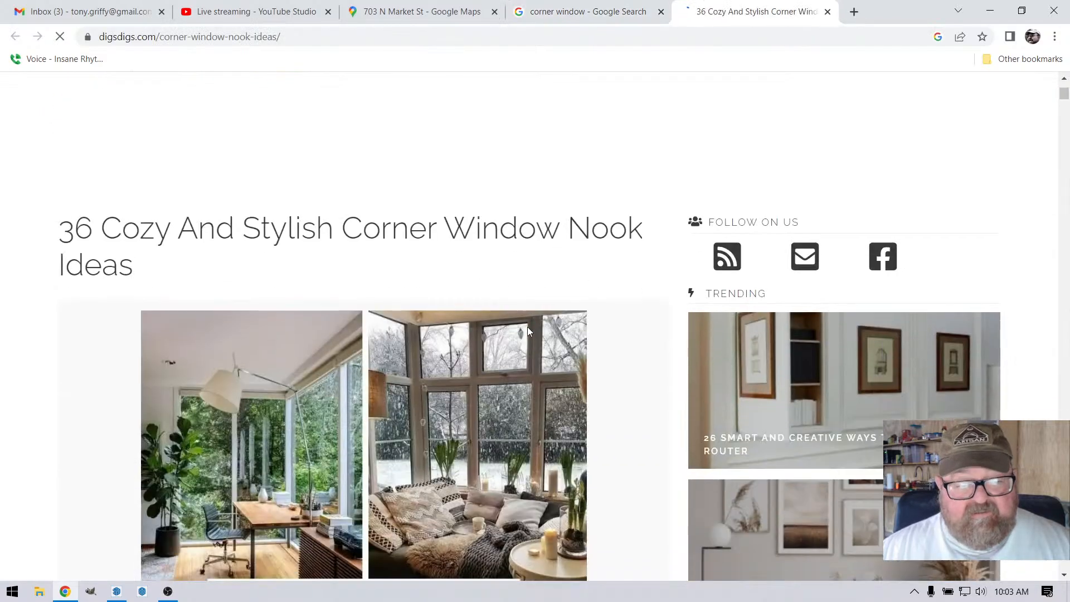
{"action": "scroll", "coordinate": [527, 333], "scroll_direction": "down", "scroll_amount": 3}
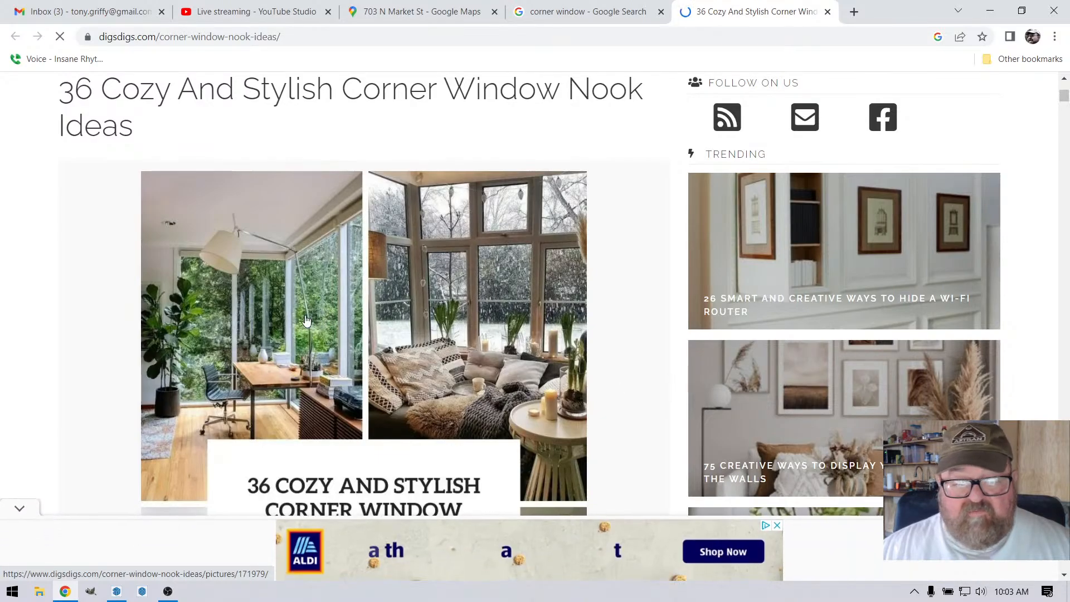
{"action": "scroll", "coordinate": [337, 326], "scroll_direction": "down", "scroll_amount": 4}
{"action": "scroll", "coordinate": [337, 327], "scroll_direction": "down", "scroll_amount": 5}
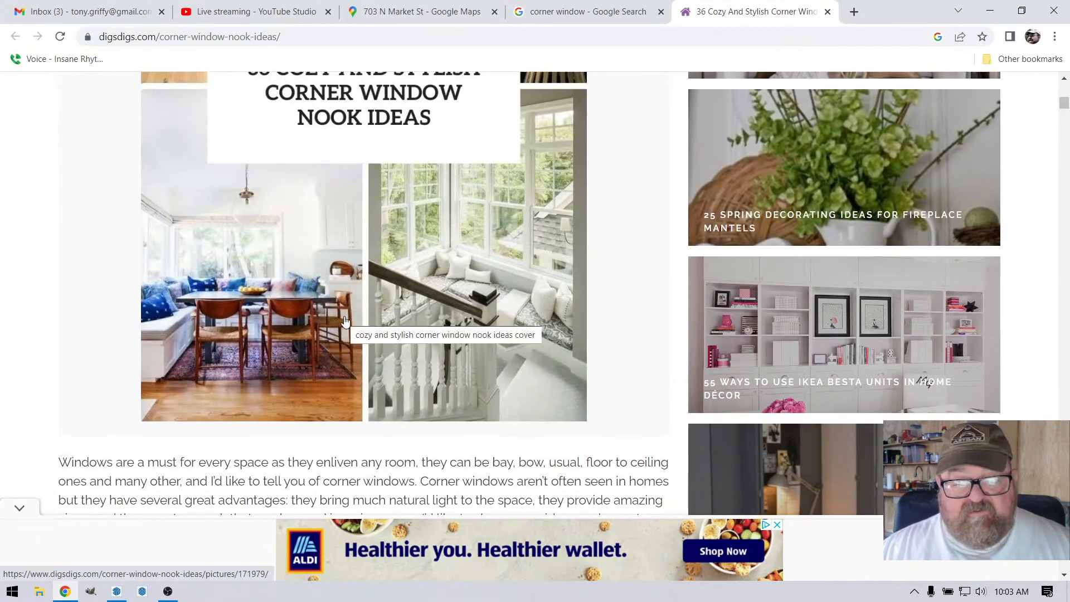
{"action": "scroll", "coordinate": [345, 322], "scroll_direction": "down", "scroll_amount": 8}
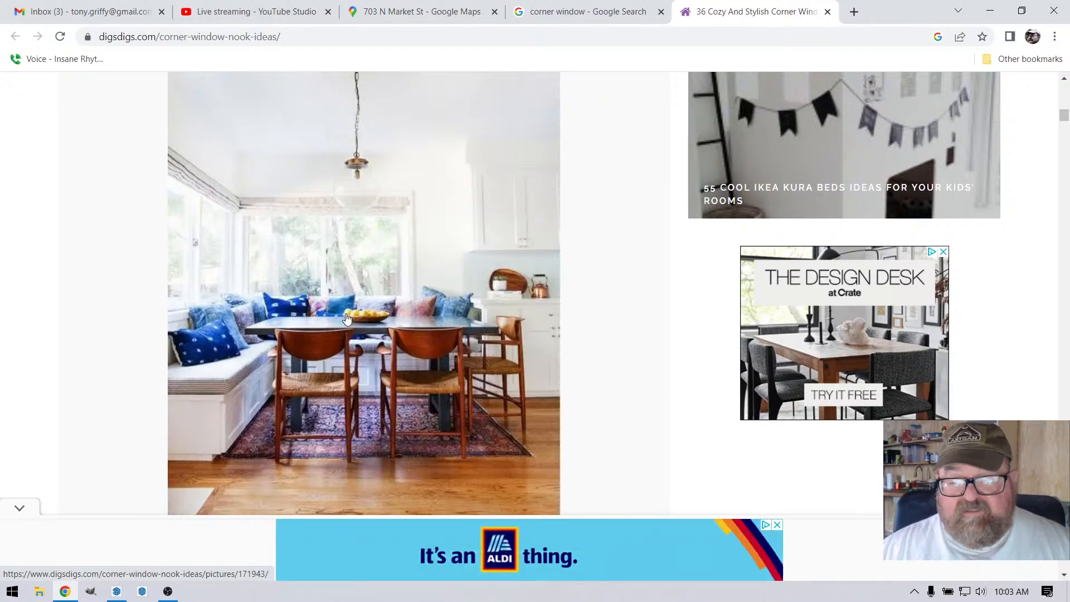
{"action": "scroll", "coordinate": [346, 320], "scroll_direction": "up", "scroll_amount": 15}
{"action": "scroll", "coordinate": [346, 319], "scroll_direction": "up", "scroll_amount": 6}
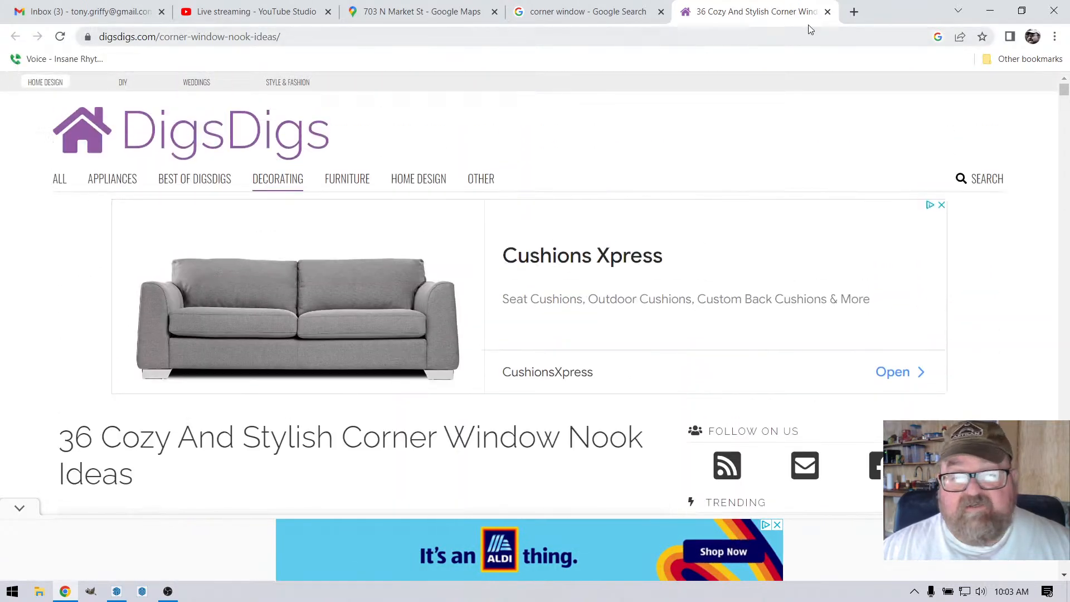
{"action": "left_click", "coordinate": [828, 12]}
Step: Look through the remaining corner window web results for further example photos and manufacturers
{"action": "scroll", "coordinate": [416, 294], "scroll_direction": "down", "scroll_amount": 10}
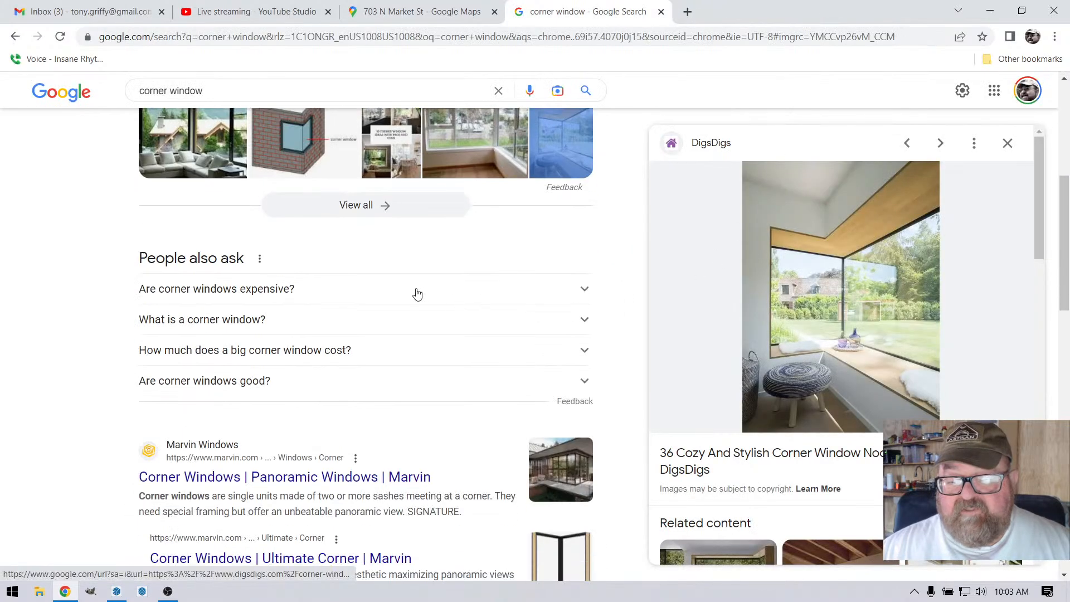
{"action": "scroll", "coordinate": [307, 299], "scroll_direction": "up", "scroll_amount": 5}
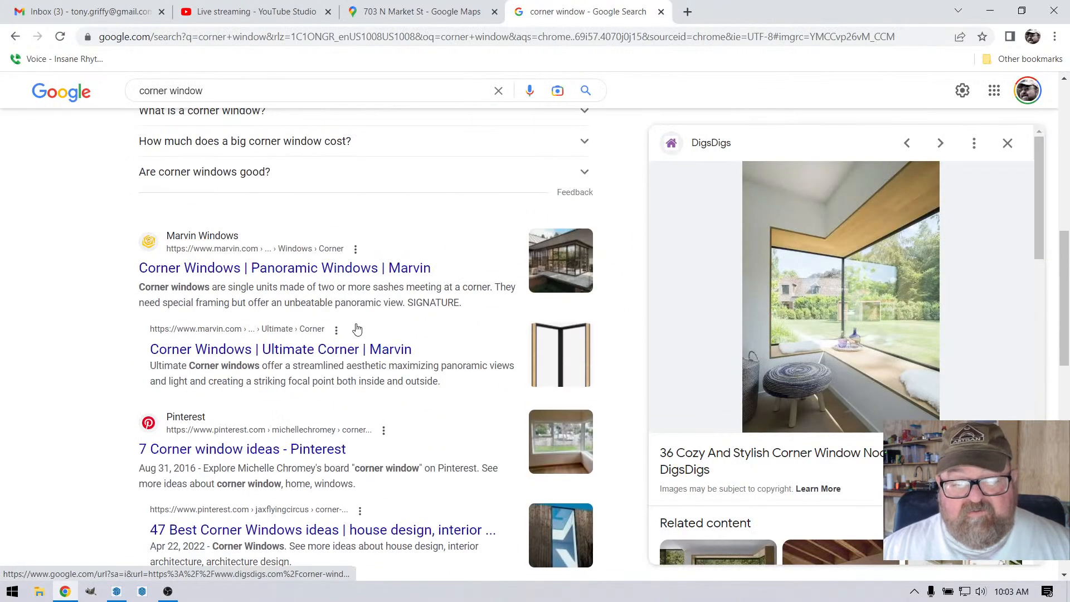
{"action": "scroll", "coordinate": [358, 328], "scroll_direction": "down", "scroll_amount": 15}
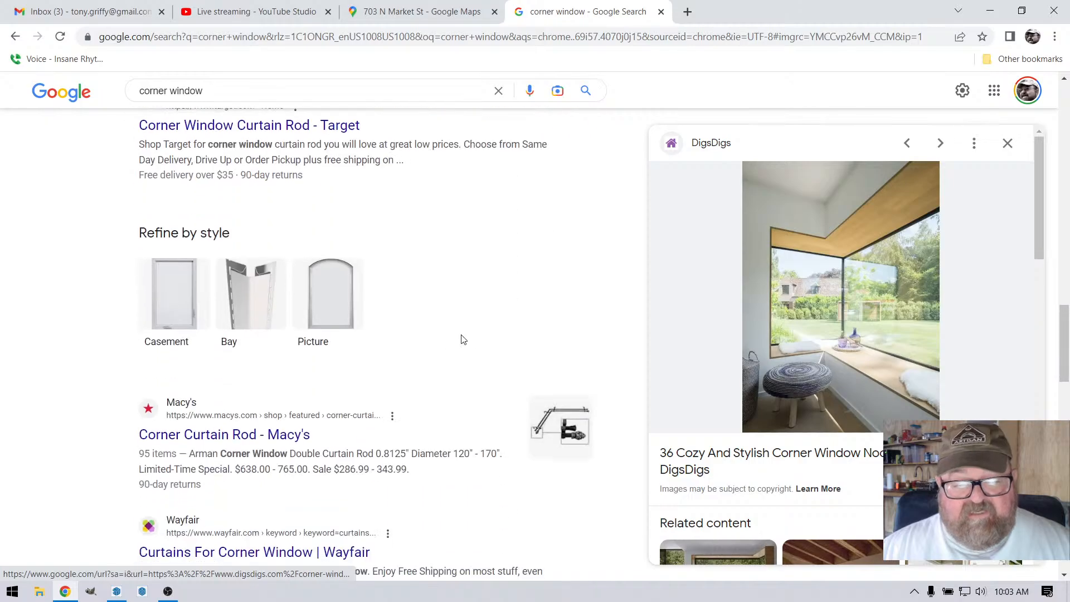
{"action": "scroll", "coordinate": [461, 339], "scroll_direction": "down", "scroll_amount": 9}
{"action": "scroll", "coordinate": [251, 368], "scroll_direction": "down", "scroll_amount": 5}
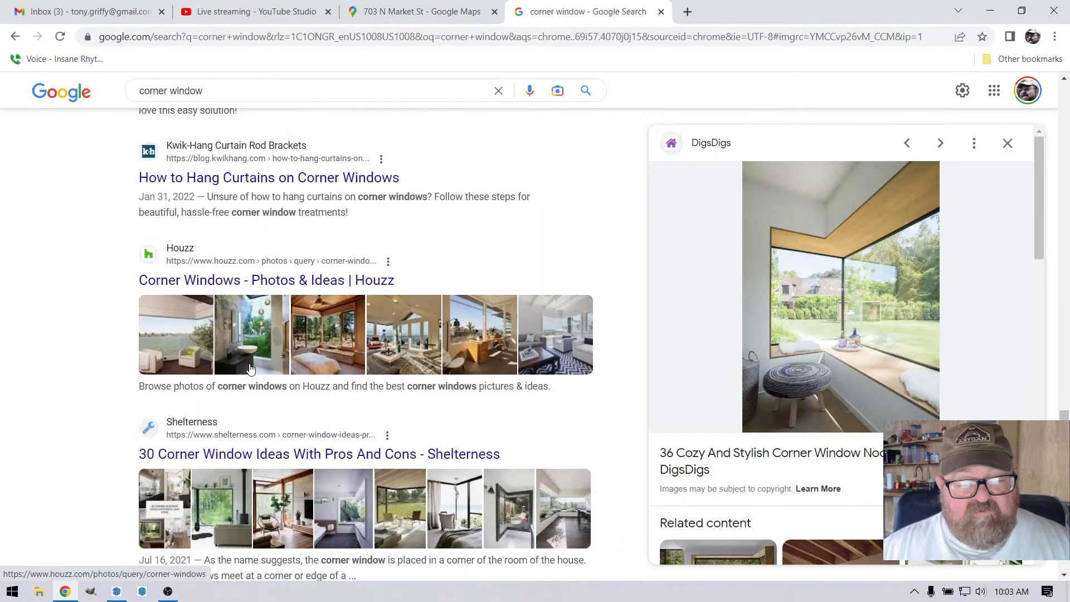
{"action": "scroll", "coordinate": [251, 363], "scroll_direction": "down", "scroll_amount": 3}
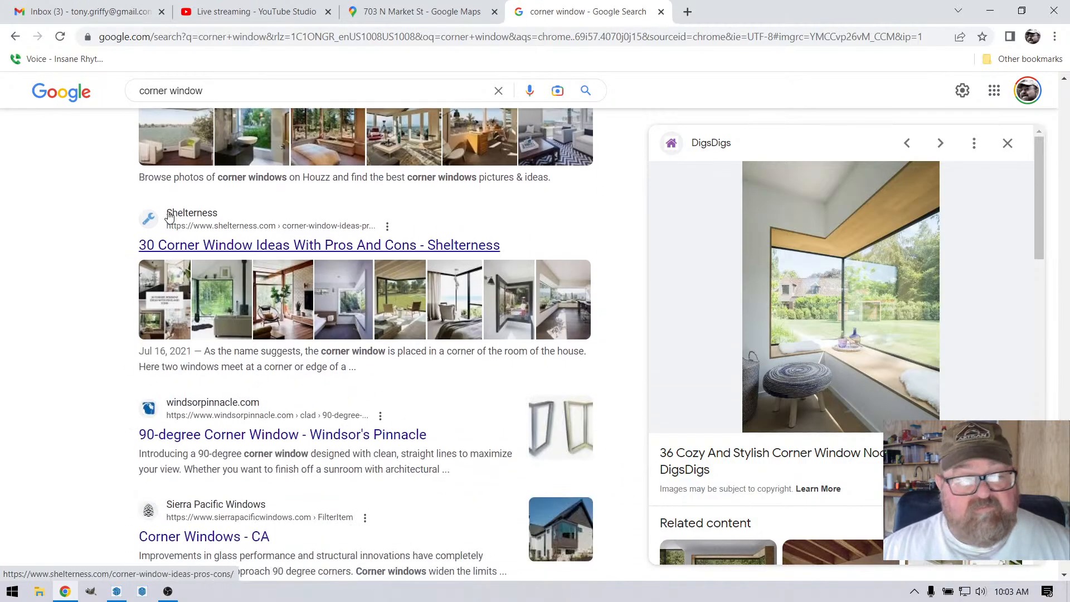
{"action": "scroll", "coordinate": [183, 156], "scroll_direction": "up", "scroll_amount": 20}
{"action": "scroll", "coordinate": [187, 161], "scroll_direction": "up", "scroll_amount": 10}
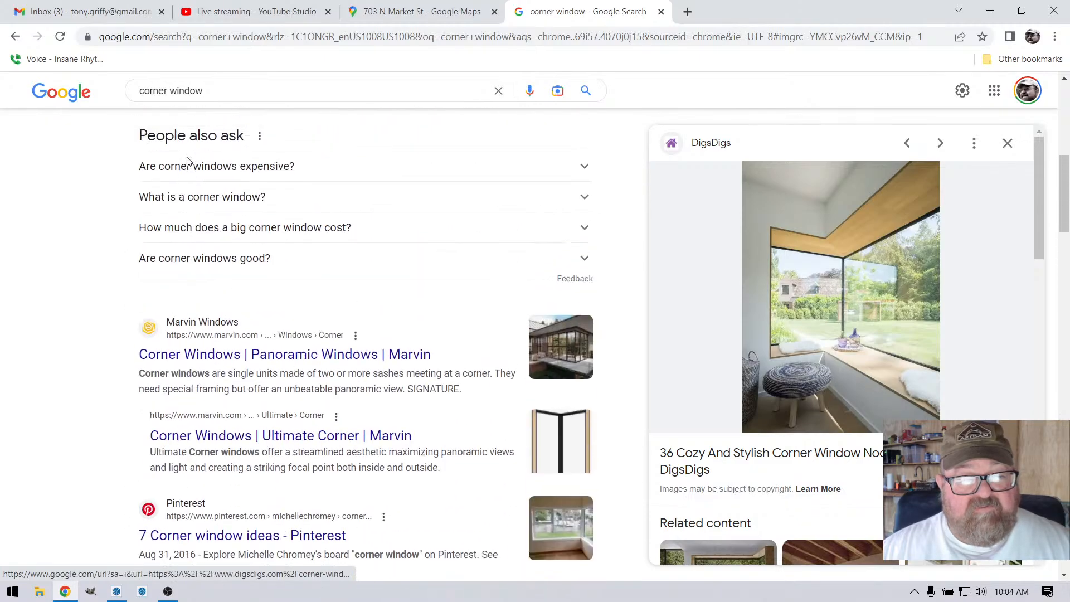
Step: Show the image results for corner window and open the IDSystems glass-to-glass corner windows page
{"action": "left_click", "coordinate": [300, 147]}
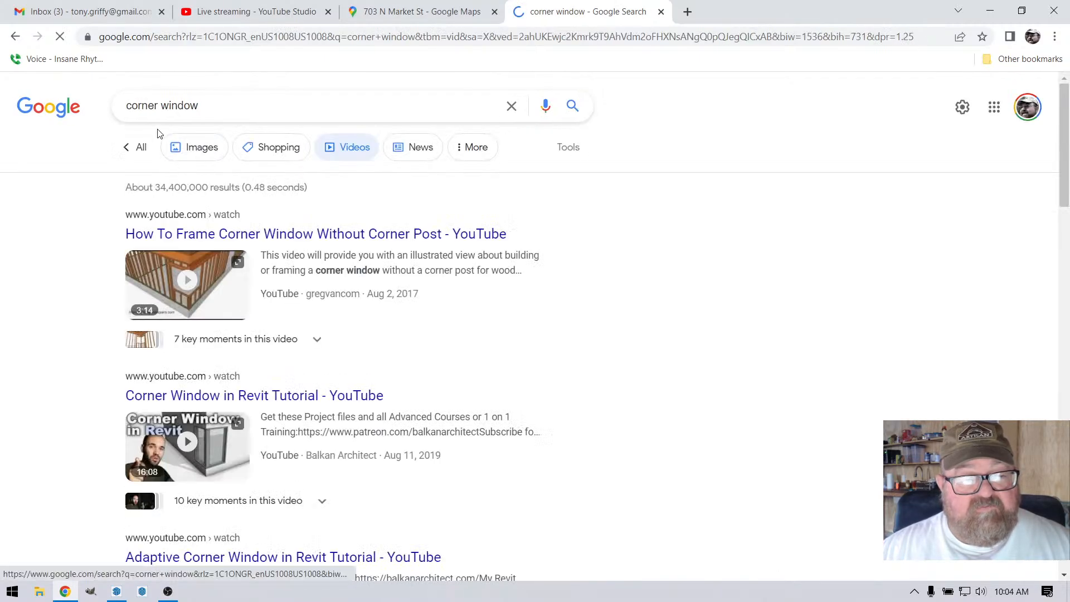
{"action": "left_click", "coordinate": [193, 147]}
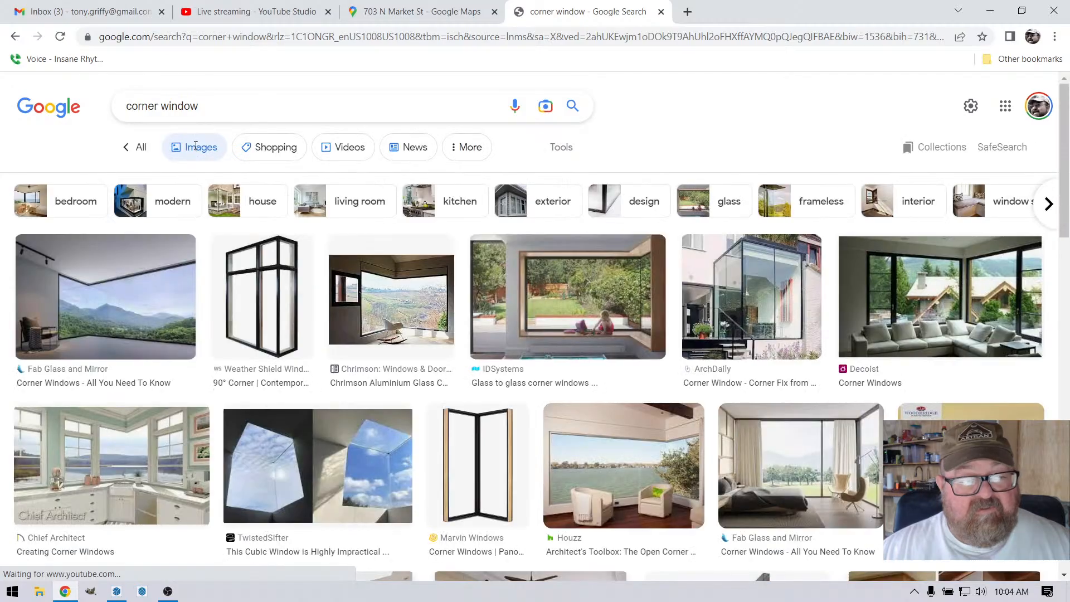
{"action": "left_click", "coordinate": [634, 304]}
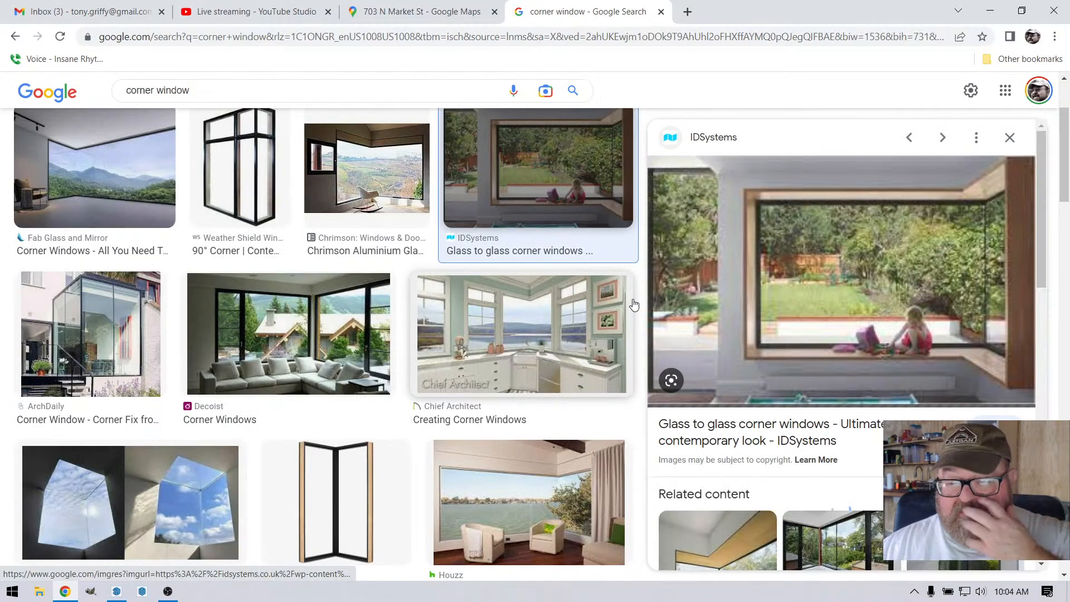
{"action": "left_click", "coordinate": [887, 264]}
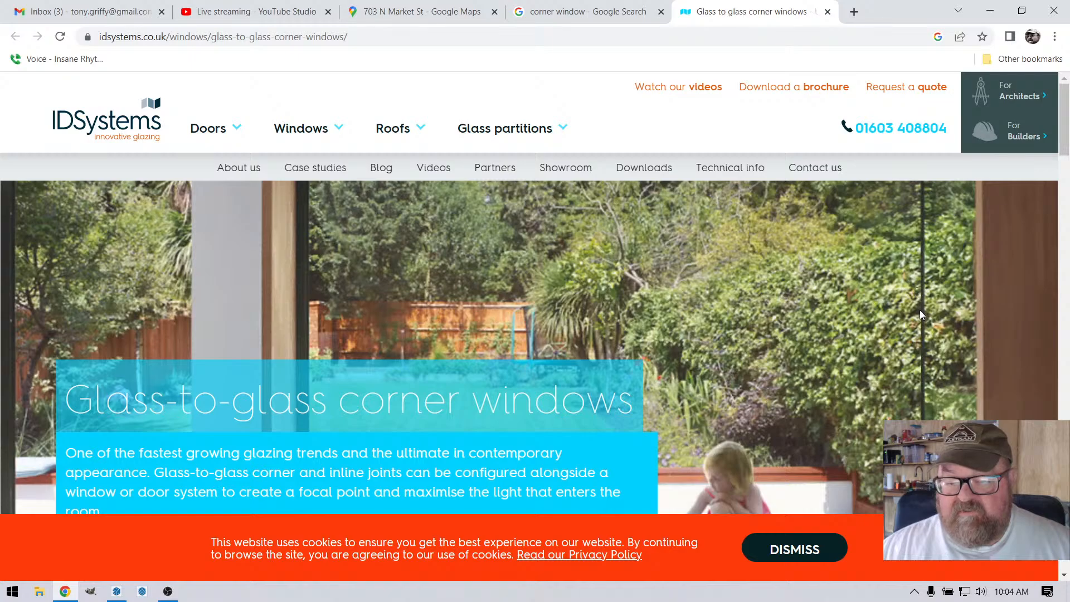
Step: Examine the frameless corner in the IDSystems header photo and the page's gallery of corner windows
{"action": "scroll", "coordinate": [914, 246], "scroll_direction": "down", "scroll_amount": 3}
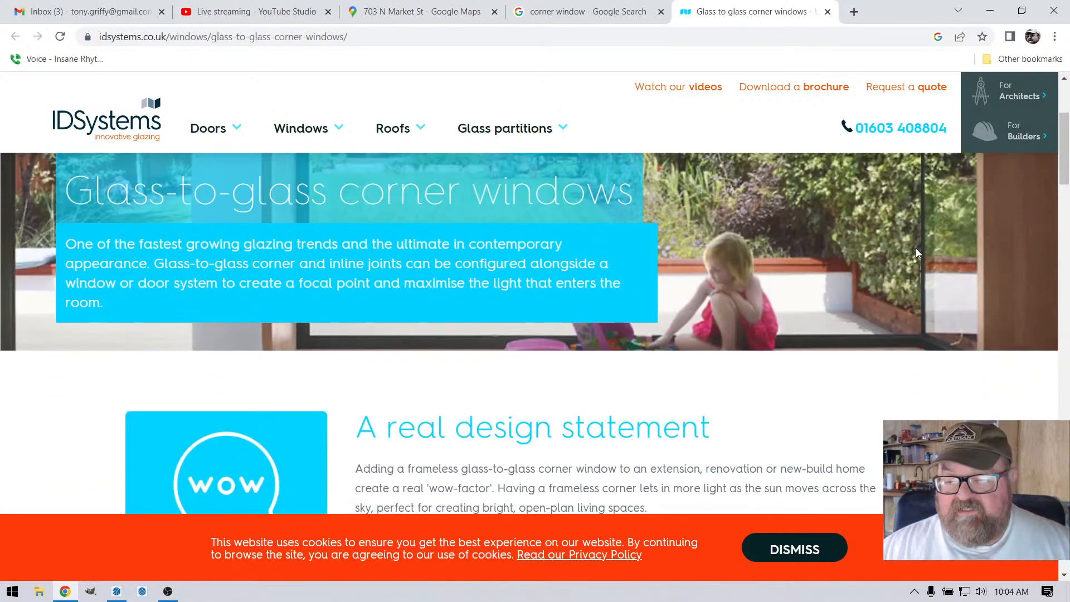
{"action": "scroll", "coordinate": [916, 296], "scroll_direction": "up", "scroll_amount": 4}
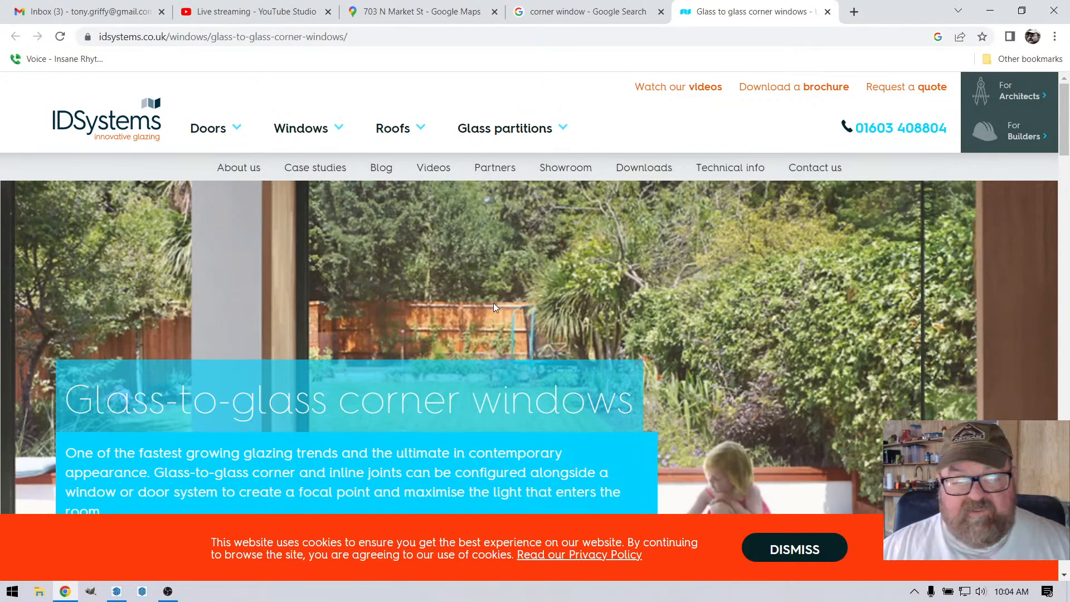
{"action": "scroll", "coordinate": [494, 303], "scroll_direction": "down", "scroll_amount": 5}
{"action": "scroll", "coordinate": [484, 337], "scroll_direction": "down", "scroll_amount": 15}
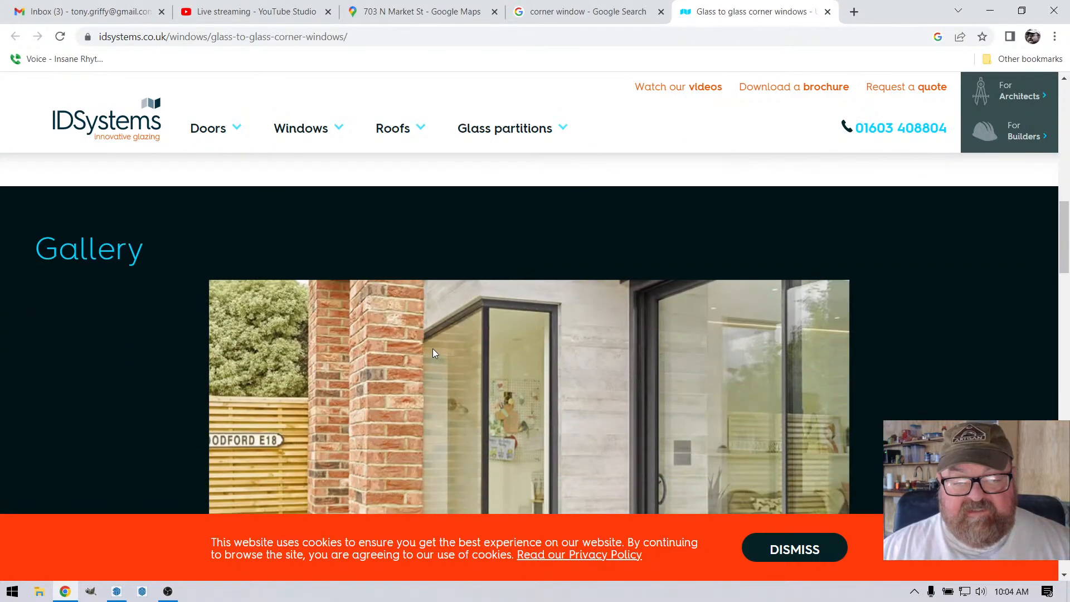
Step: Examine the IDSystems gallery photos of the corner window beside the brick pillar and the timber-lined corner window seat
{"action": "scroll", "coordinate": [491, 304], "scroll_direction": "up", "scroll_amount": 3}
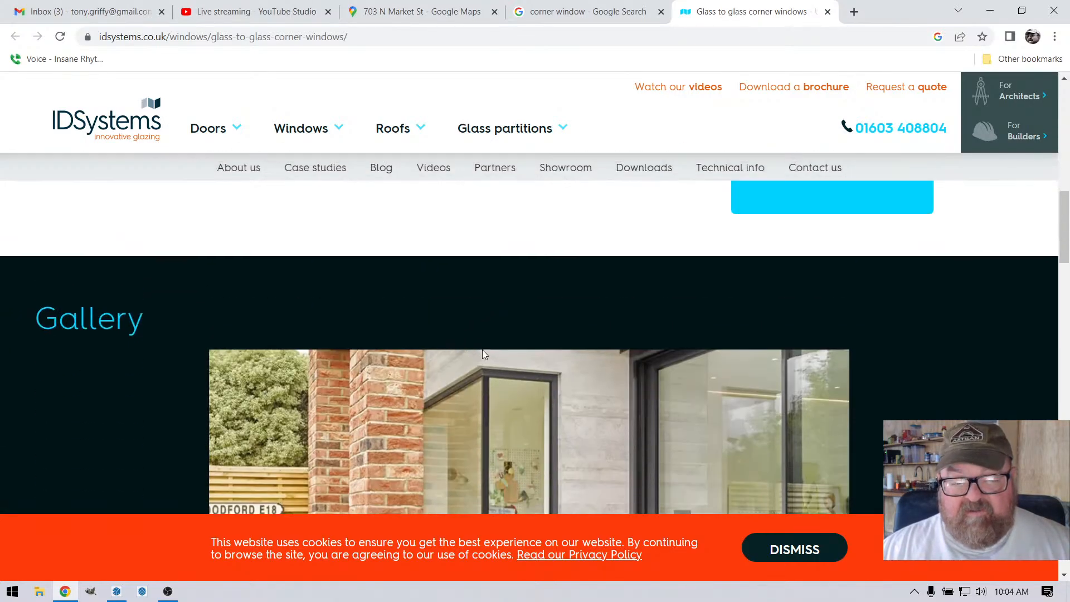
{"action": "scroll", "coordinate": [483, 349], "scroll_direction": "down", "scroll_amount": 6}
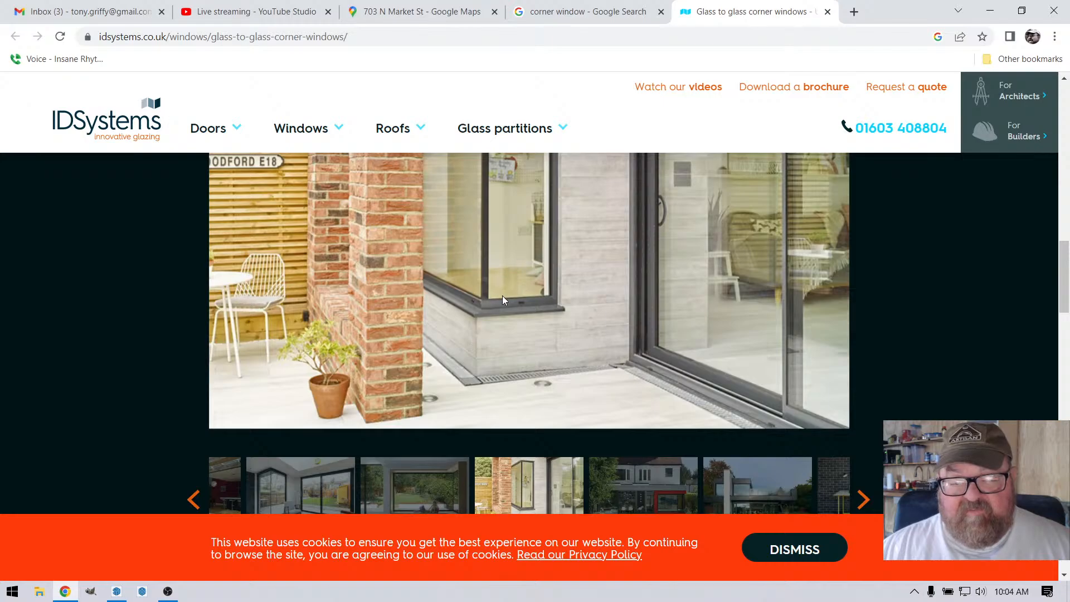
{"action": "scroll", "coordinate": [503, 300], "scroll_direction": "down", "scroll_amount": 4}
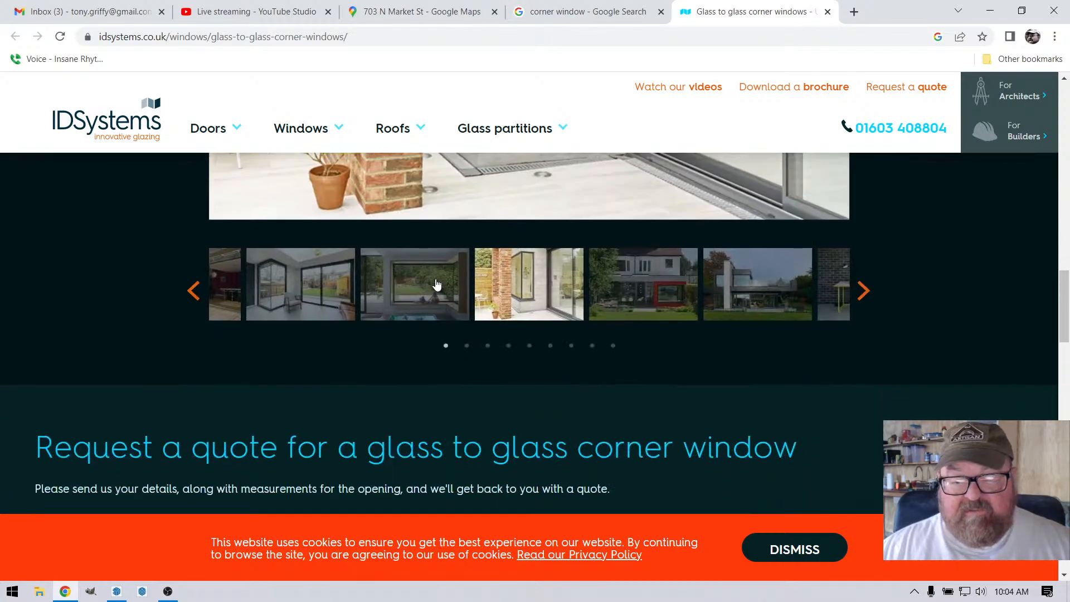
{"action": "left_click", "coordinate": [196, 290]}
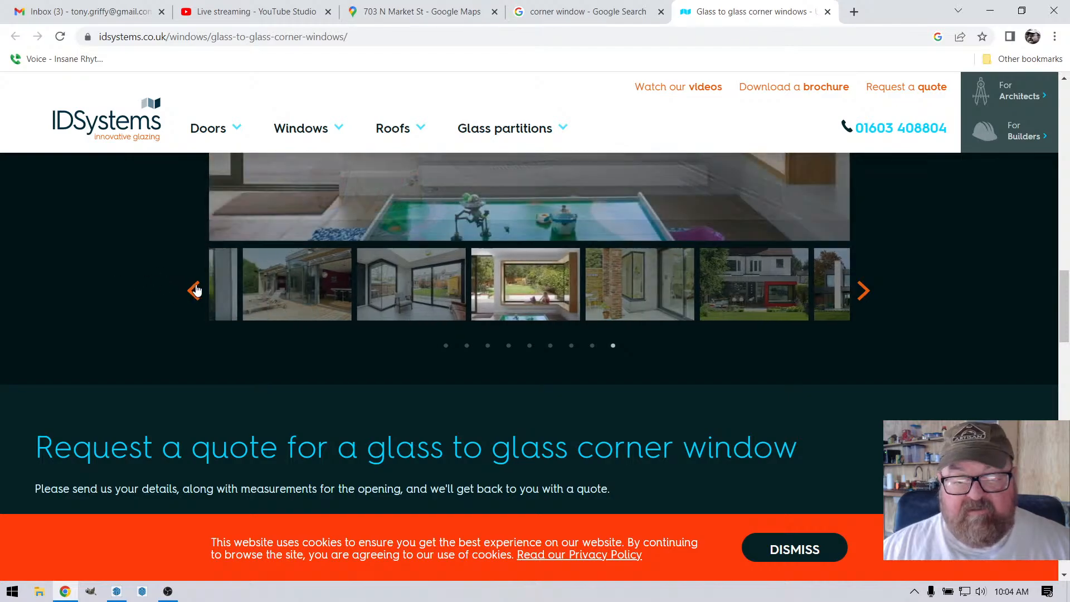
{"action": "scroll", "coordinate": [460, 328], "scroll_direction": "up", "scroll_amount": 5}
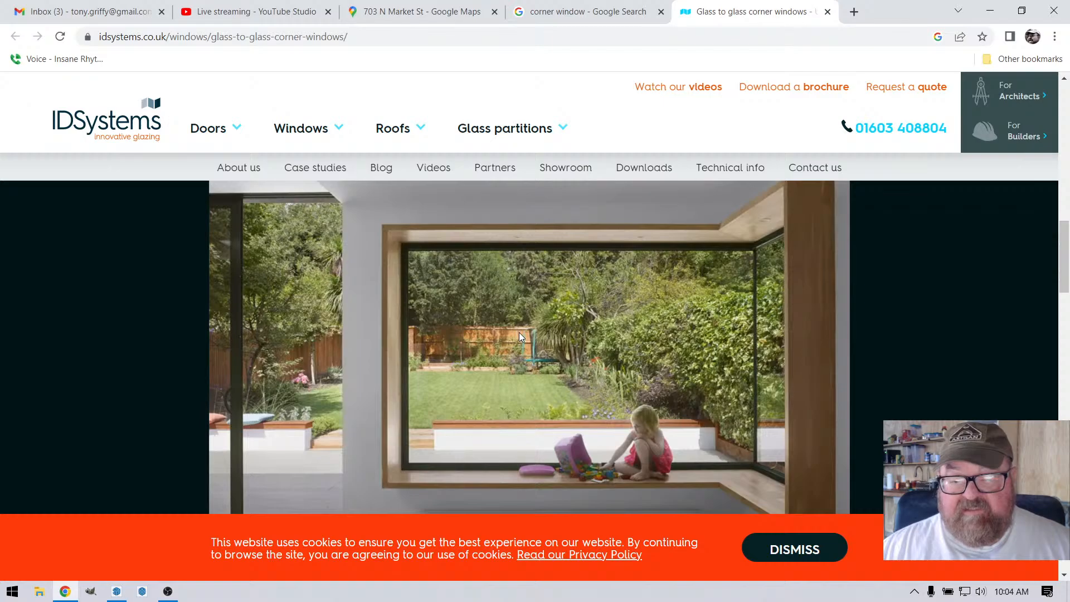
{"action": "scroll", "coordinate": [520, 333], "scroll_direction": "down", "scroll_amount": 1}
{"action": "scroll", "coordinate": [473, 303], "scroll_direction": "up", "scroll_amount": 2}
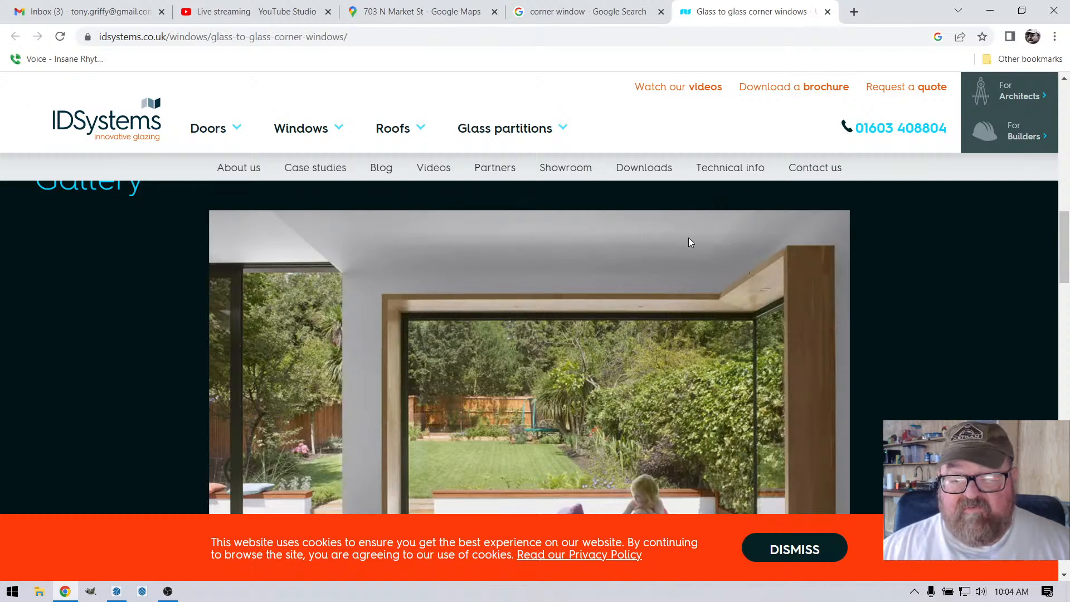
{"action": "scroll", "coordinate": [738, 288], "scroll_direction": "down", "scroll_amount": 1}
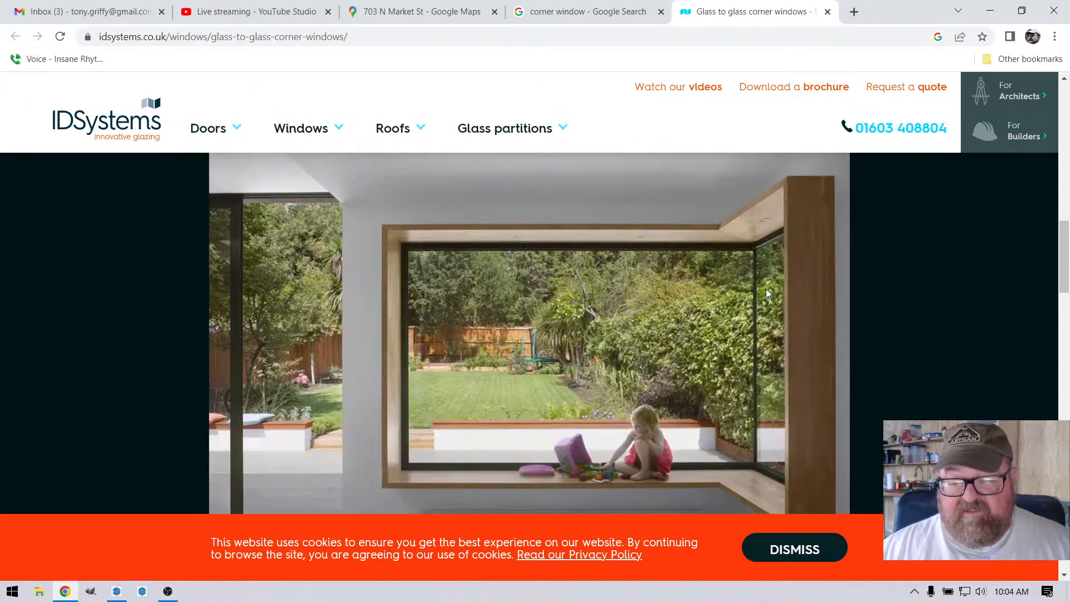
{"action": "scroll", "coordinate": [691, 326], "scroll_direction": "up", "scroll_amount": 1}
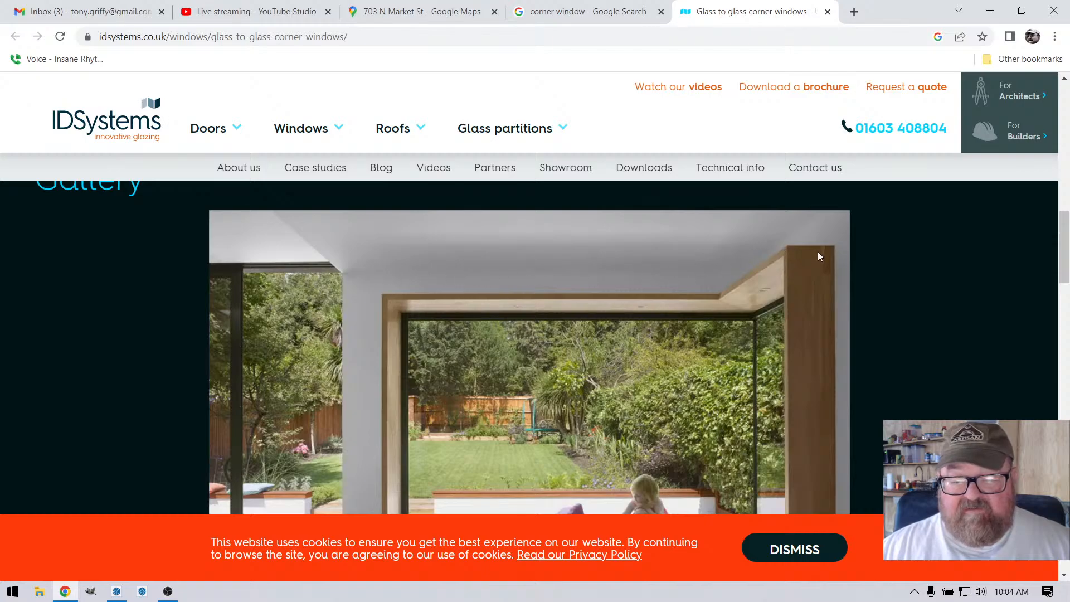
{"action": "scroll", "coordinate": [613, 282], "scroll_direction": "down", "scroll_amount": 2}
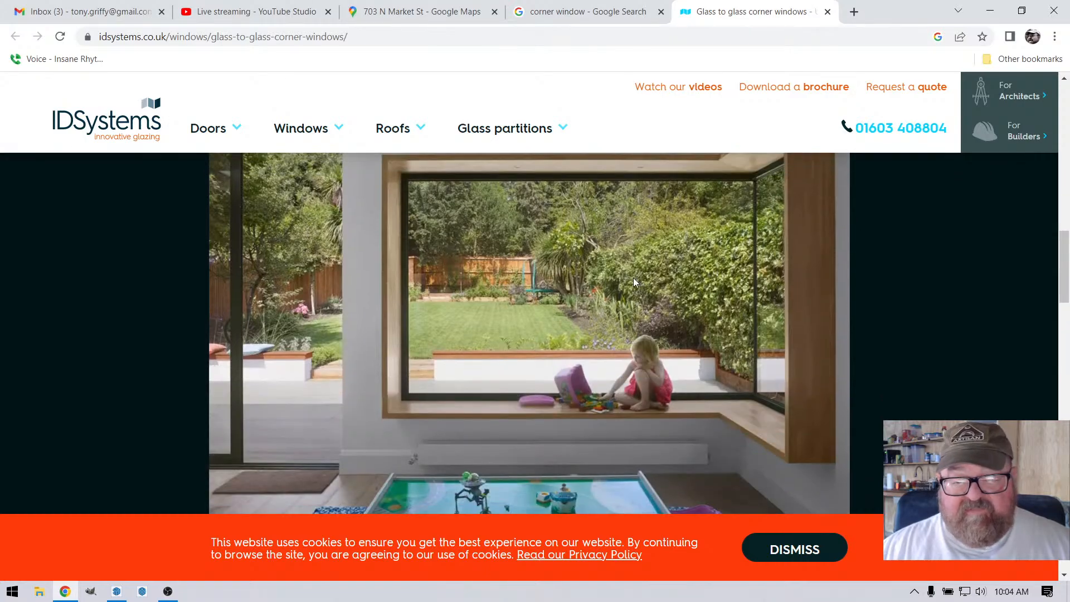
{"action": "scroll", "coordinate": [716, 315], "scroll_direction": "up", "scroll_amount": 1}
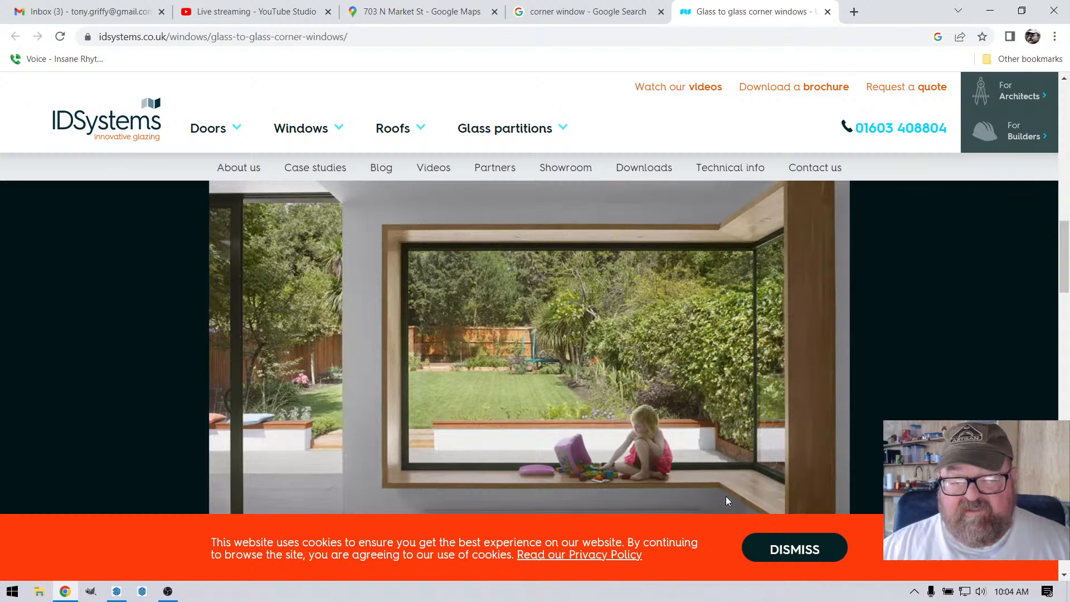
{"action": "scroll", "coordinate": [722, 439], "scroll_direction": "up", "scroll_amount": 2}
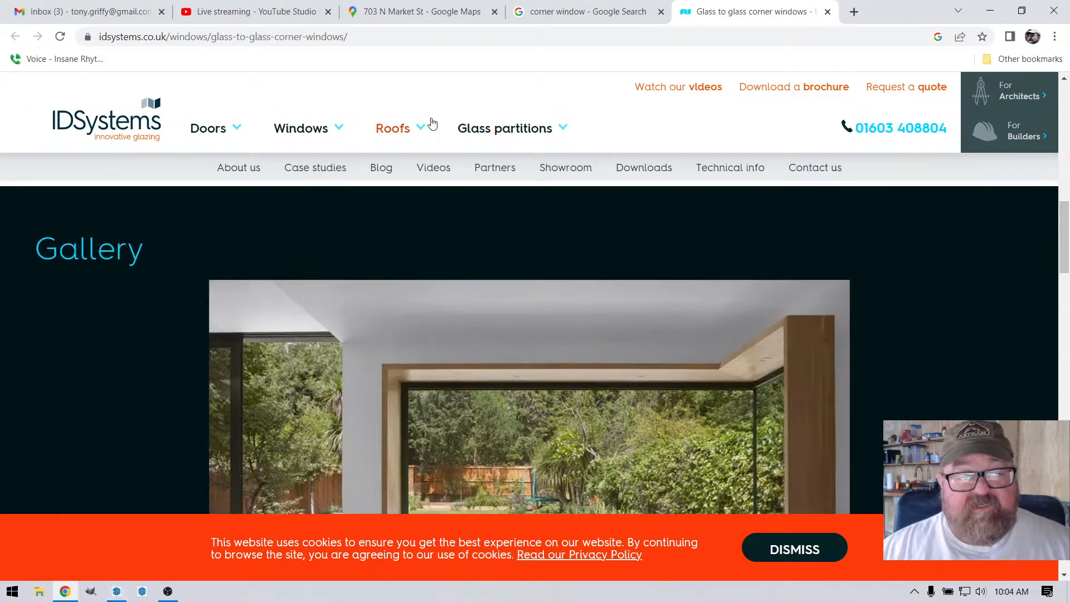
{"action": "left_click", "coordinate": [827, 12]}
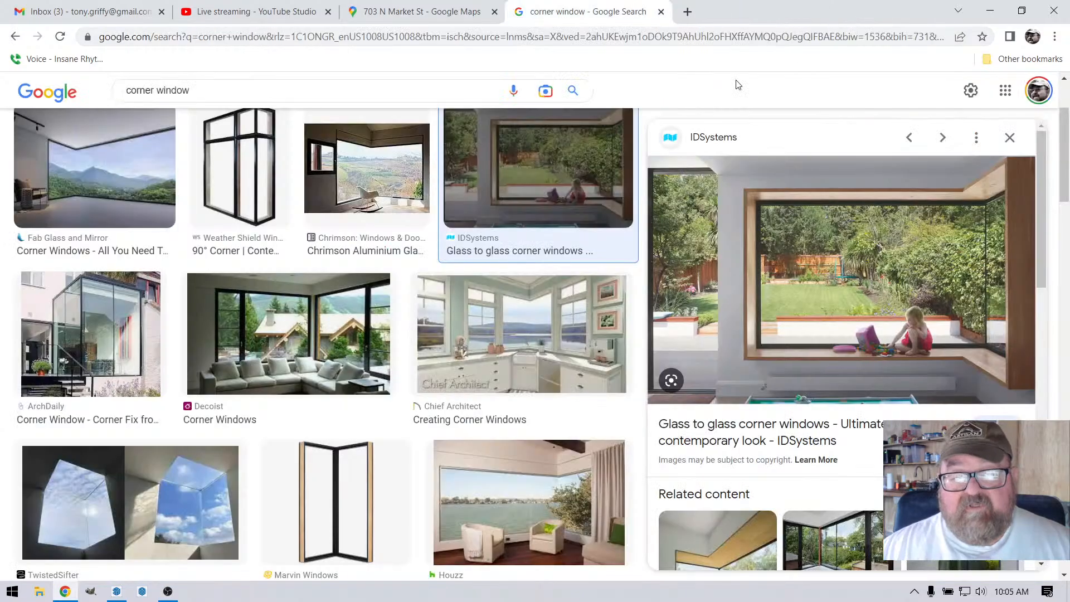
{"action": "left_click", "coordinate": [661, 12]}
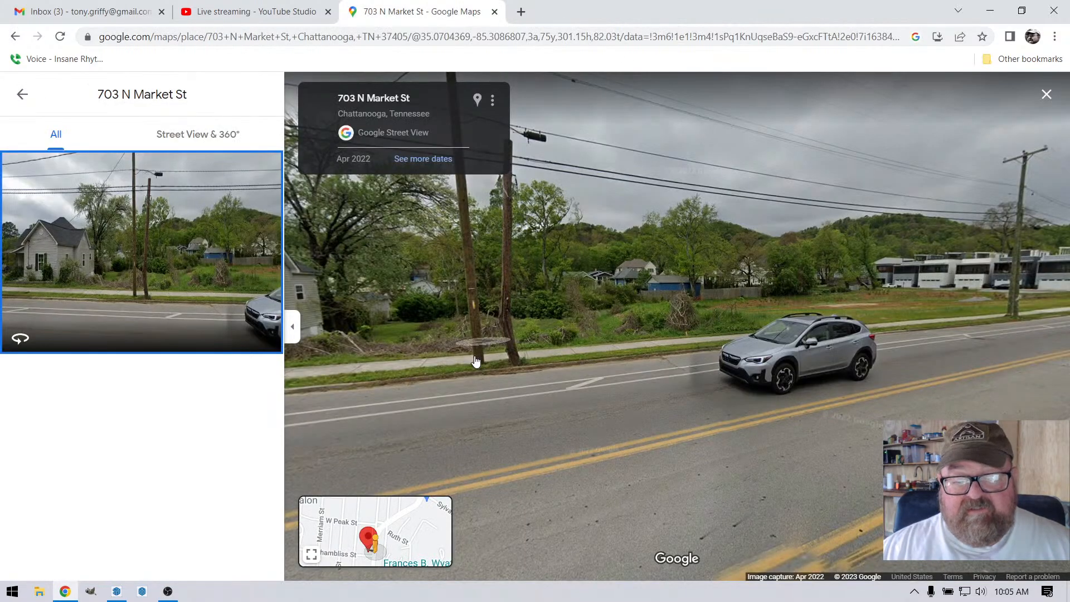
{"action": "left_click", "coordinate": [495, 12]}
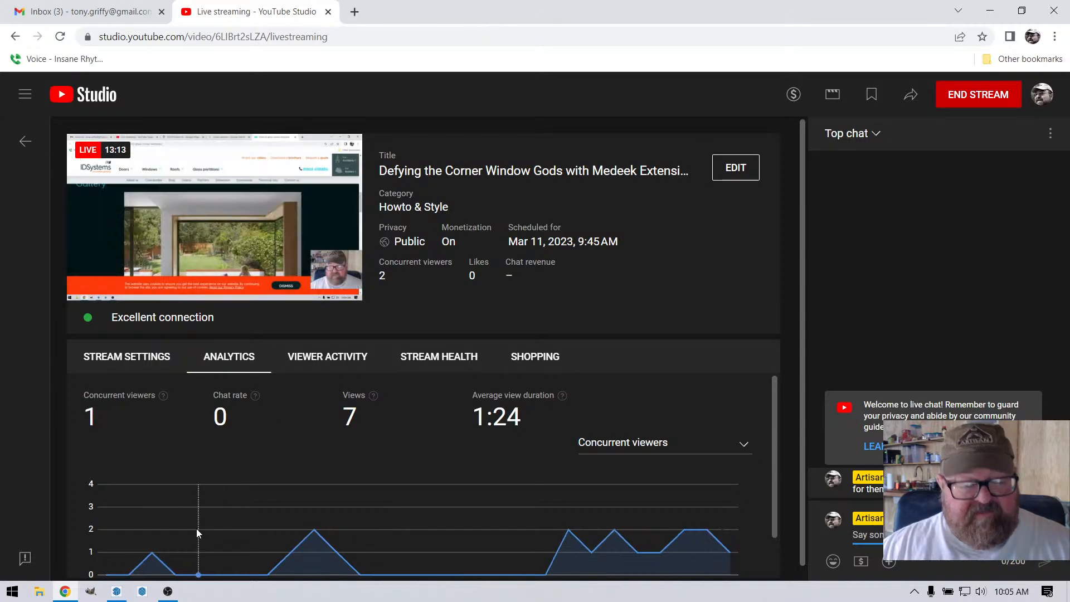
{"action": "mouse_move", "coordinate": [124, 583]}
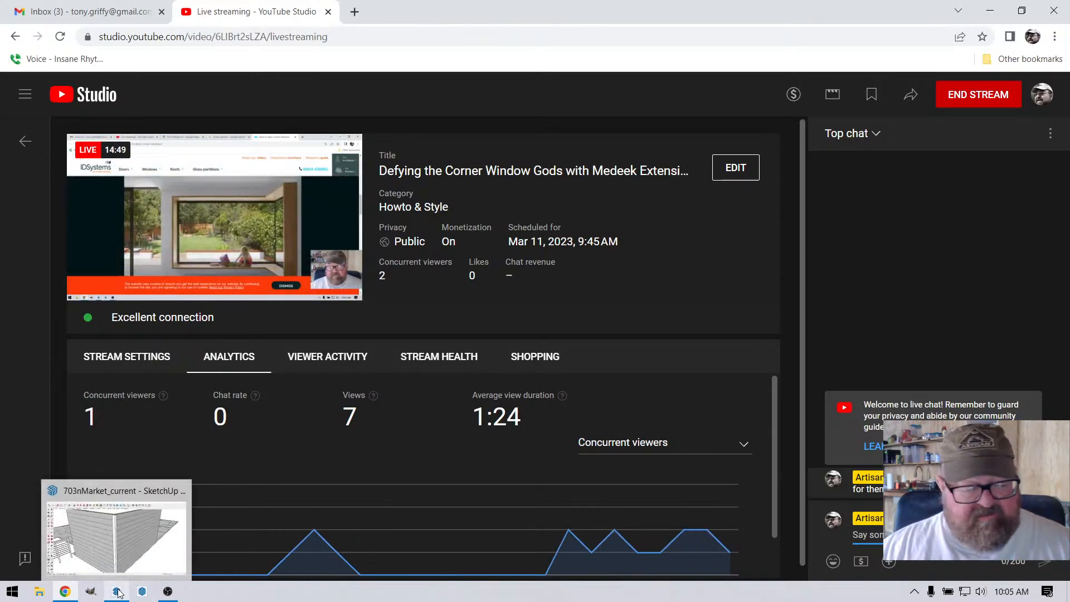
{"action": "left_click", "coordinate": [119, 594]}
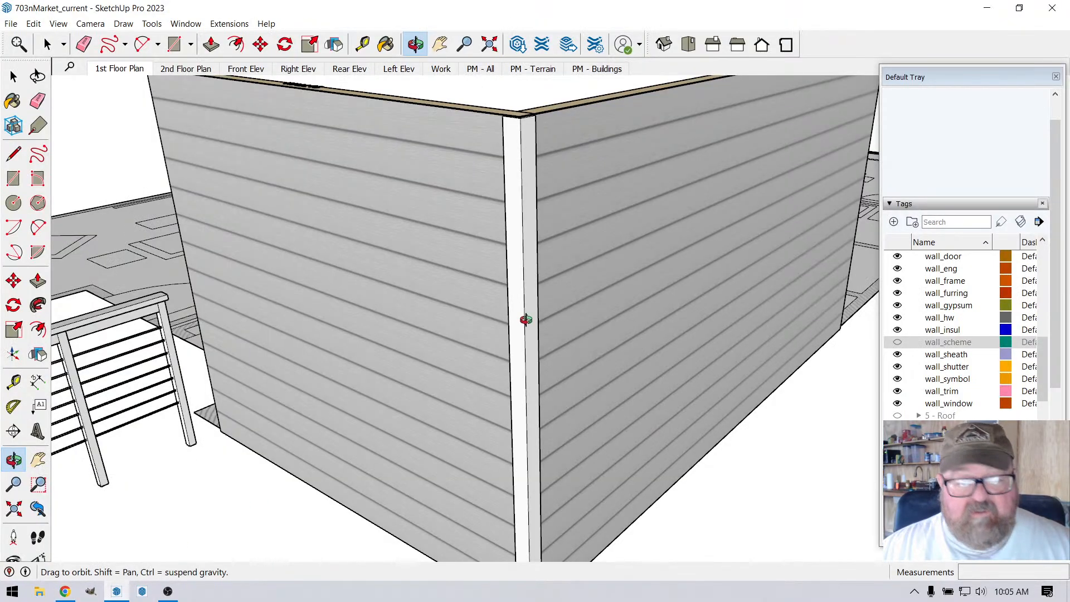
Step: Start a Medeek Wall window and load the 2846 Vinyl Window preset for the first-floor corner walls
{"action": "scroll", "coordinate": [554, 292], "scroll_direction": "down", "scroll_amount": 3}
{"action": "left_click_drag", "start_coordinate": [494, 357], "coordinate": [433, 382]}
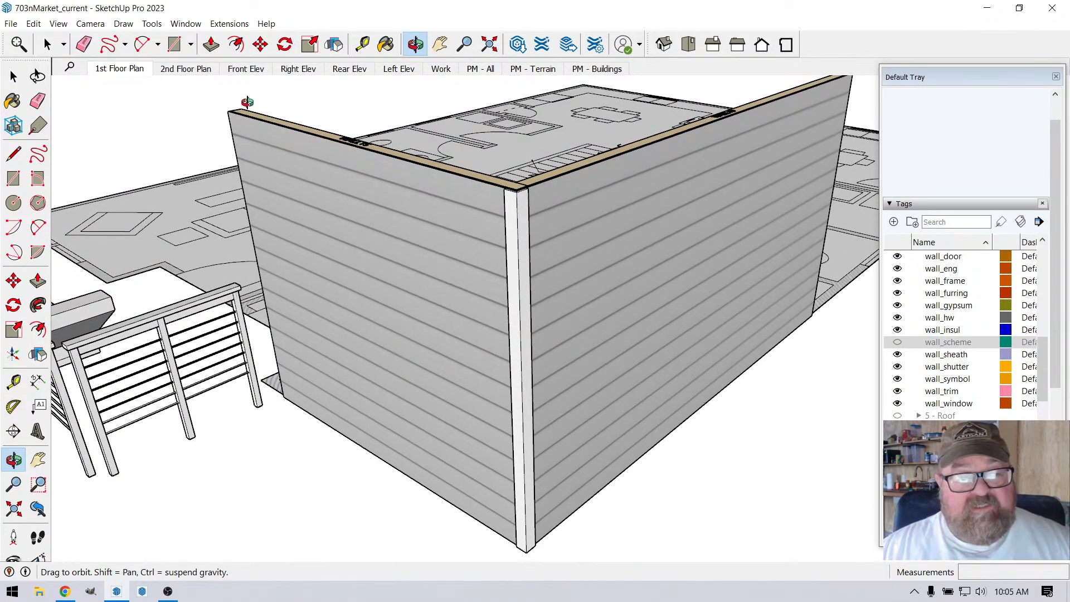
{"action": "left_click", "coordinate": [229, 23]}
{"action": "mouse_move", "coordinate": [261, 122]}
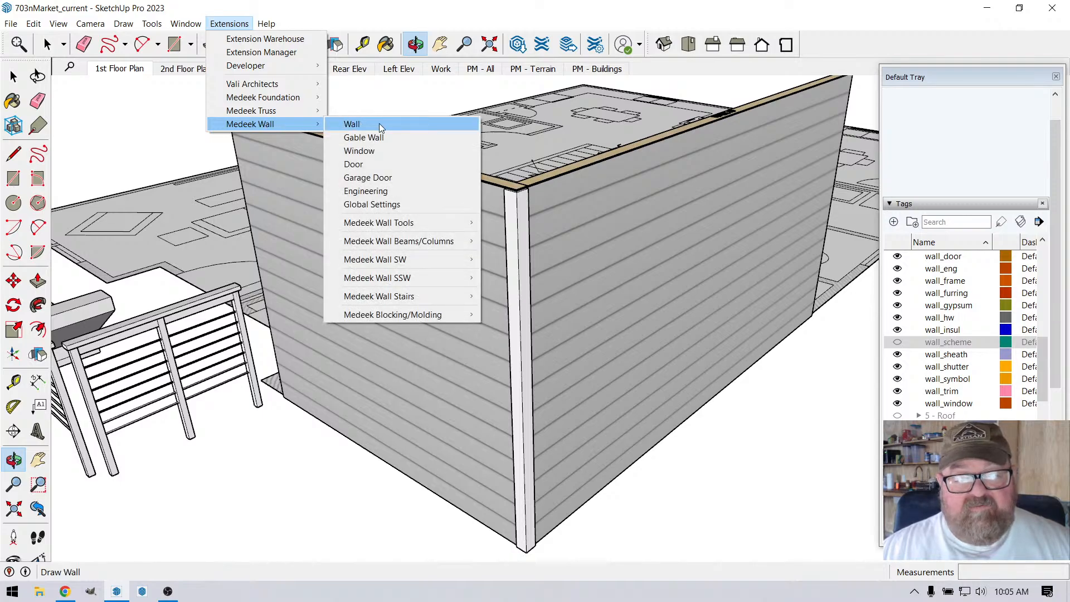
{"action": "left_click", "coordinate": [378, 151]}
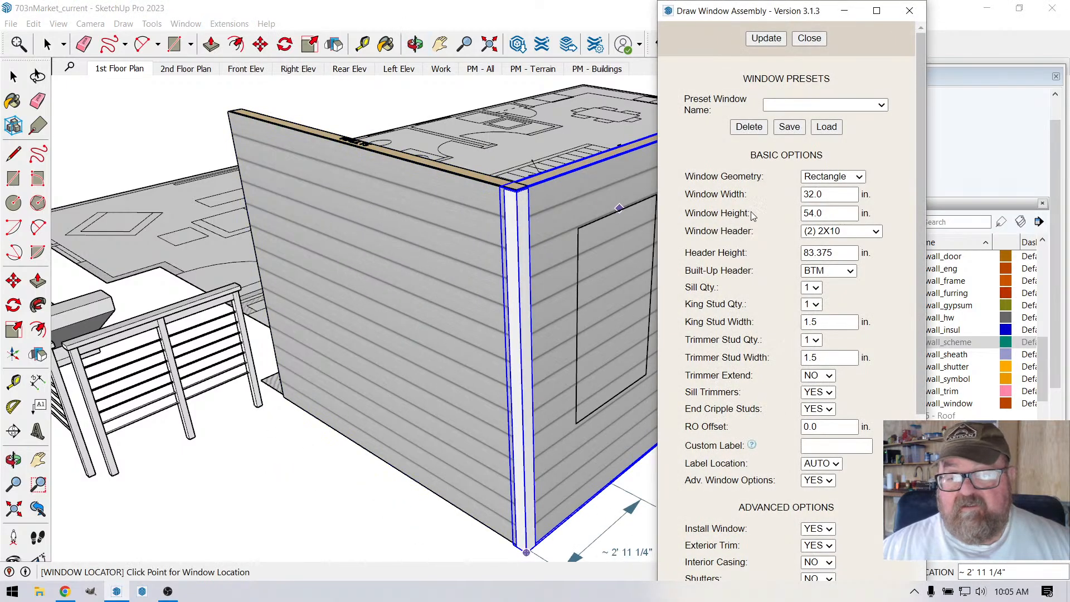
{"action": "left_click", "coordinate": [882, 105]}
{"action": "left_click", "coordinate": [873, 128]}
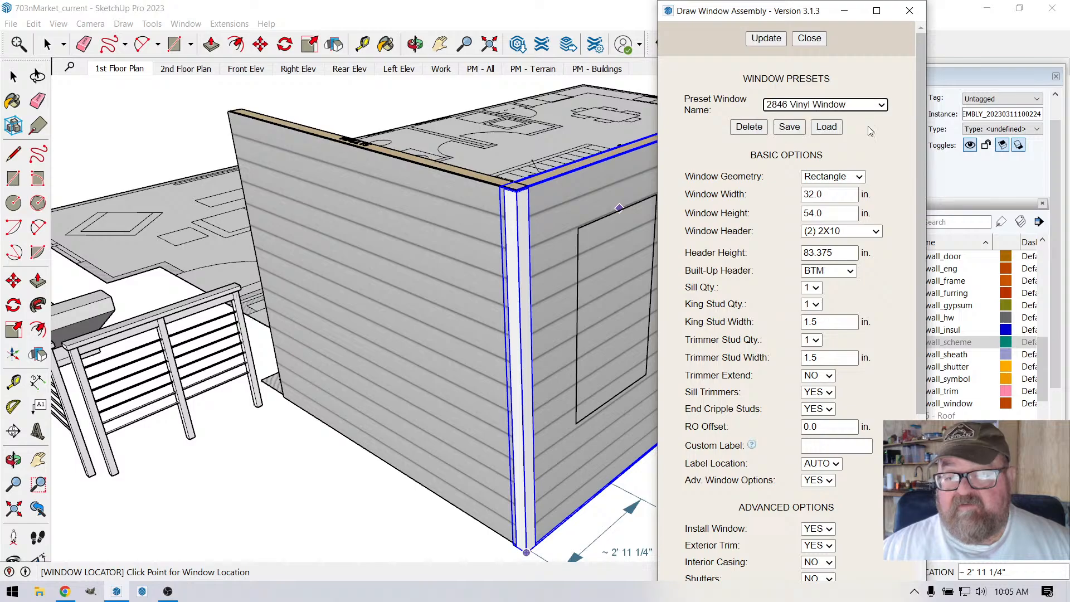
{"action": "left_click", "coordinate": [827, 128]}
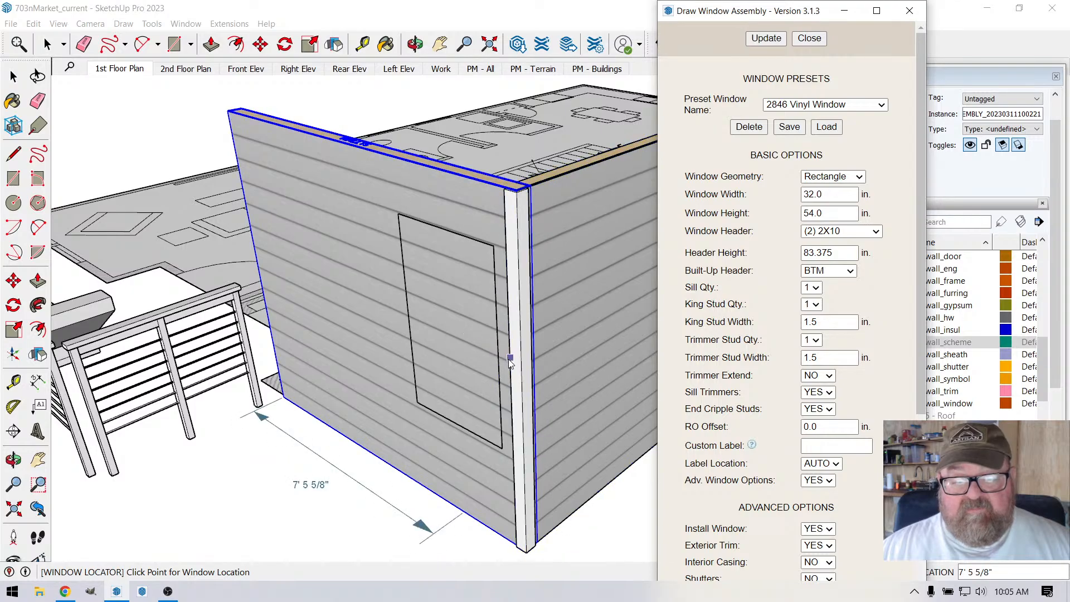
Step: Place the preset window on both walls close to their shared exterior corner, with the longer wall's window 1' 7" from the corner
{"action": "scroll", "coordinate": [389, 333], "scroll_direction": "down", "scroll_amount": 2}
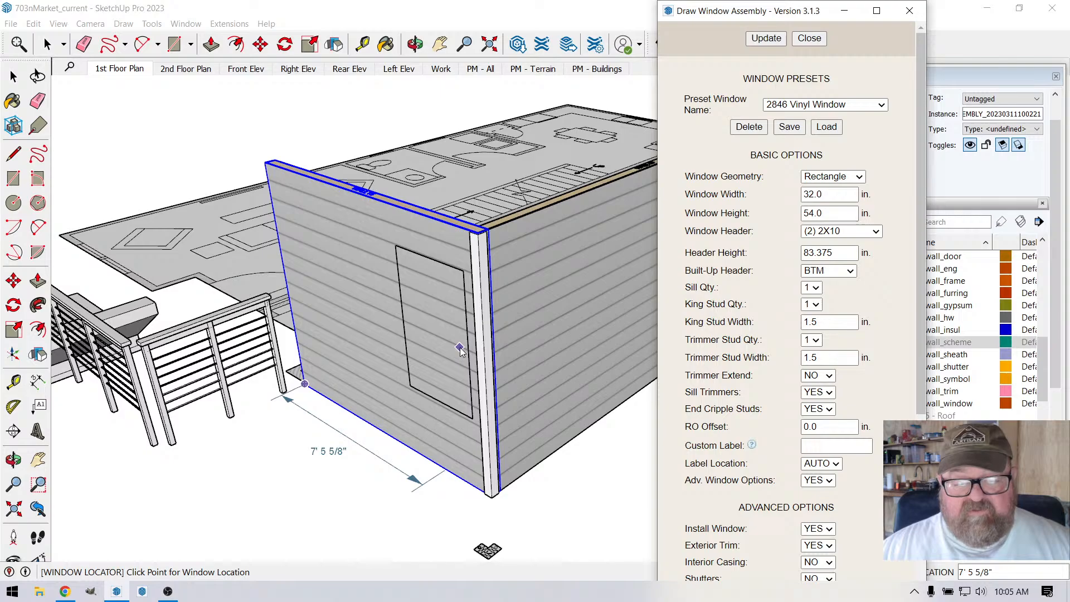
{"action": "scroll", "coordinate": [426, 331], "scroll_direction": "up", "scroll_amount": 3}
{"action": "left_click", "coordinate": [426, 327]}
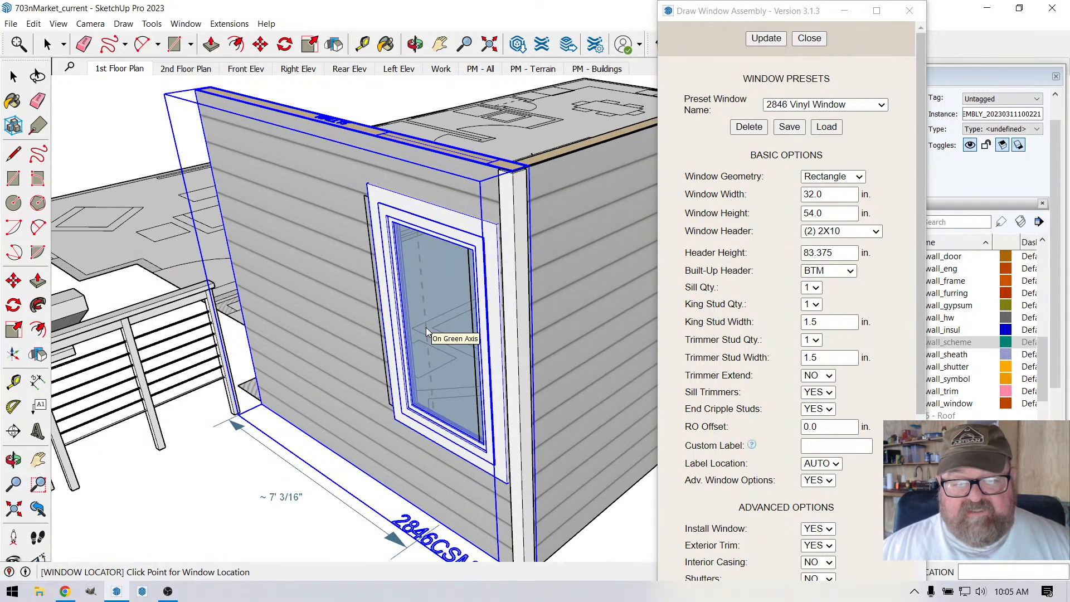
{"action": "scroll", "coordinate": [426, 327], "scroll_direction": "down", "scroll_amount": 4}
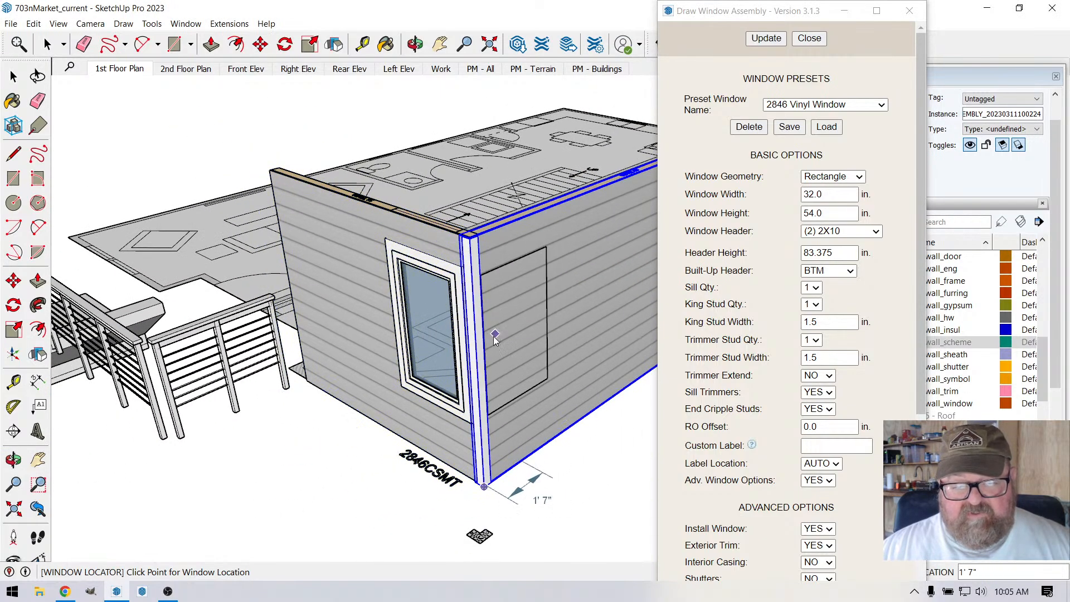
{"action": "scroll", "coordinate": [503, 344], "scroll_direction": "up", "scroll_amount": 2}
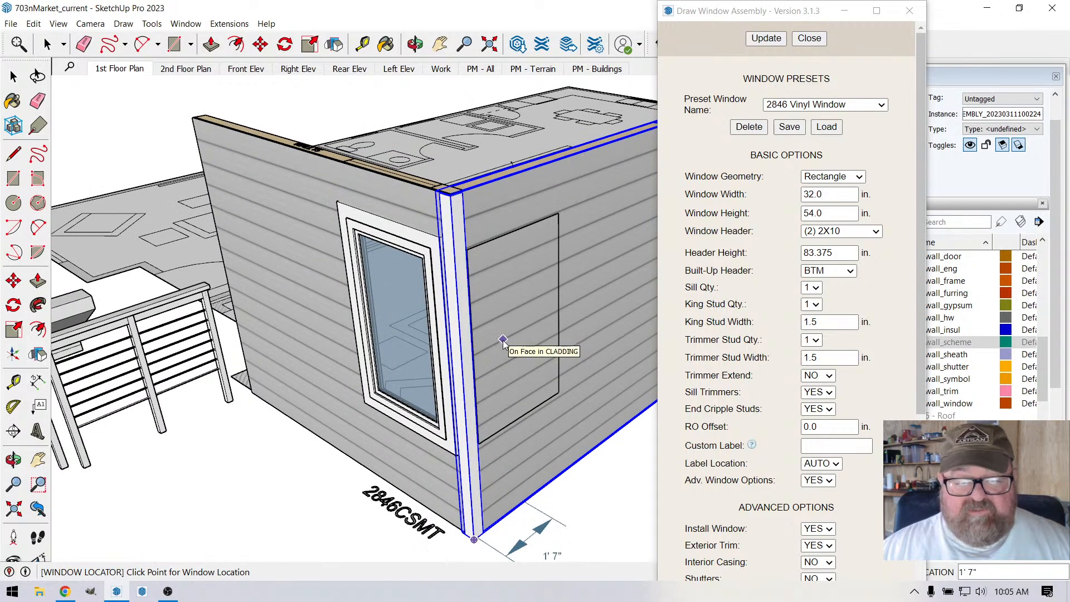
{"action": "left_click", "coordinate": [504, 341]}
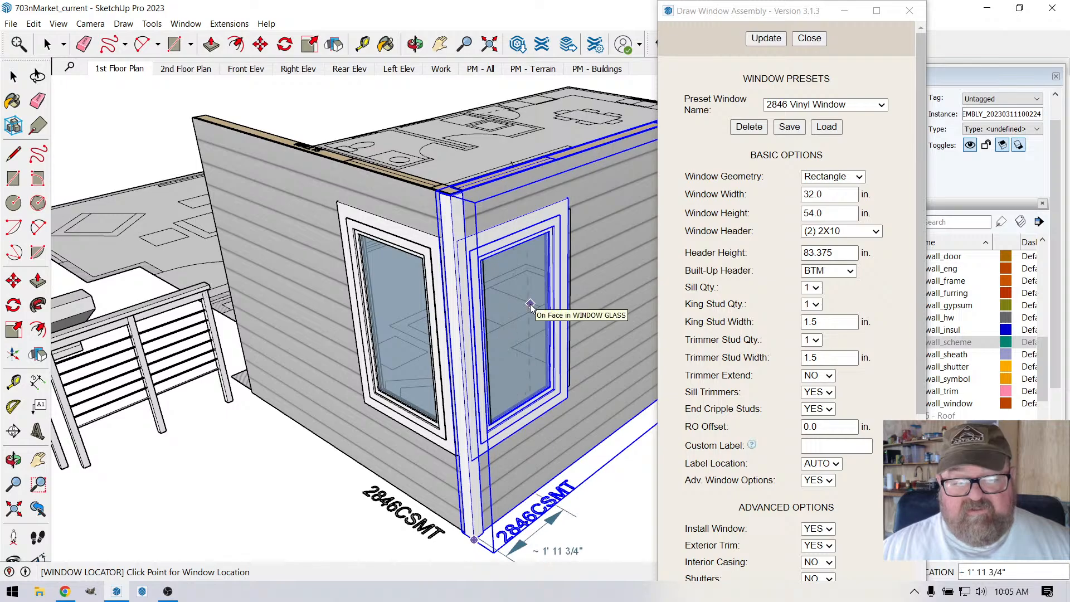
Step: Examine the corner framing sketch on the ground outside the windowed corner and close the window assembly settings
{"action": "scroll", "coordinate": [506, 307], "scroll_direction": "down", "scroll_amount": 1}
{"action": "scroll", "coordinate": [507, 297], "scroll_direction": "down", "scroll_amount": 1}
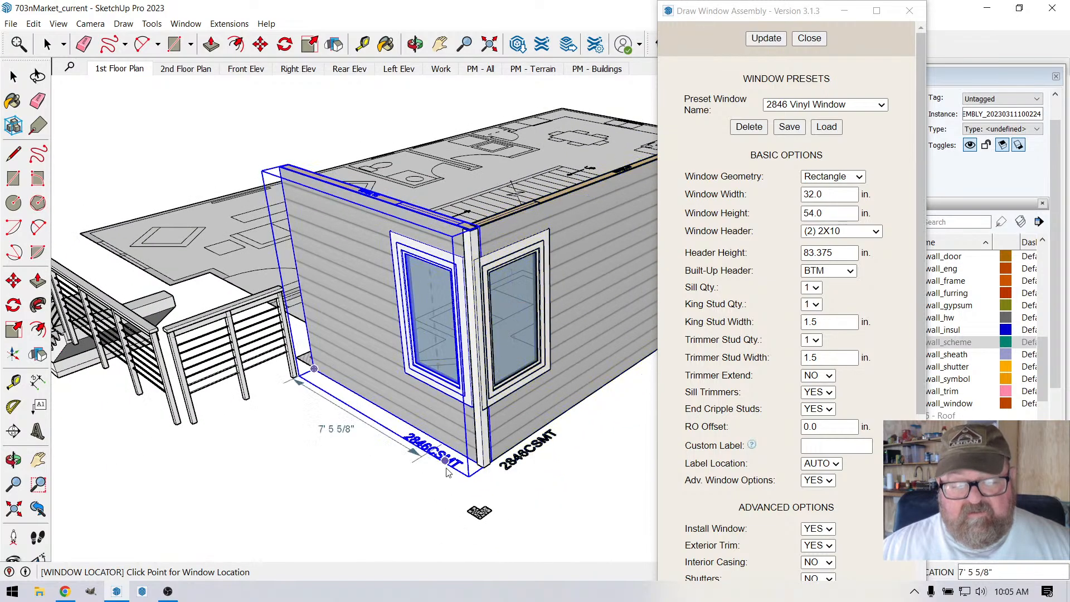
{"action": "scroll", "coordinate": [447, 475], "scroll_direction": "up", "scroll_amount": 5}
{"action": "scroll", "coordinate": [429, 391], "scroll_direction": "down", "scroll_amount": 4}
{"action": "scroll", "coordinate": [446, 424], "scroll_direction": "up", "scroll_amount": 4}
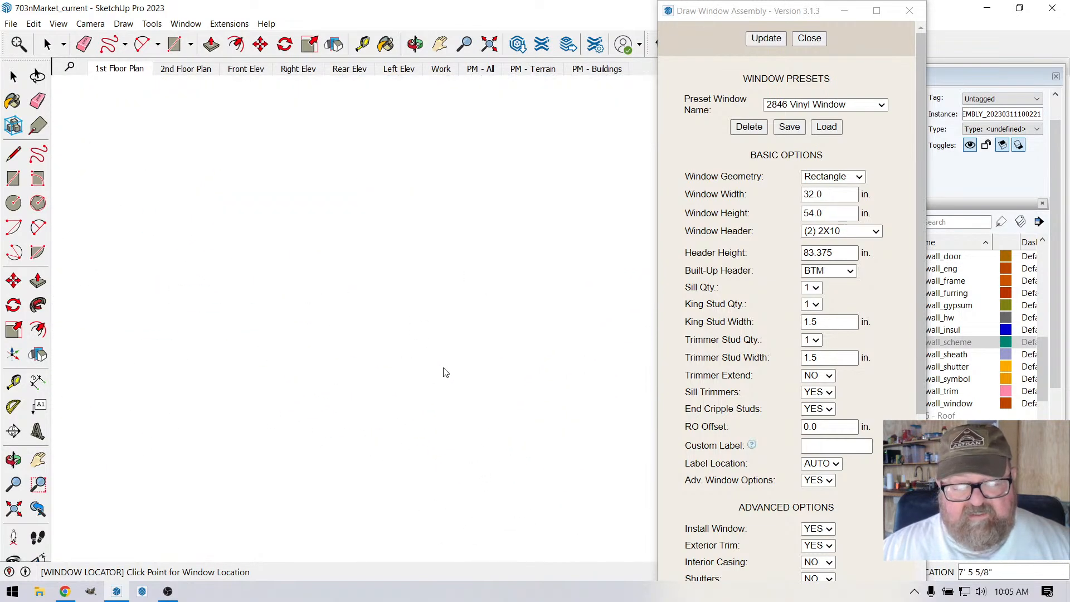
{"action": "scroll", "coordinate": [442, 376], "scroll_direction": "down", "scroll_amount": 2}
{"action": "scroll", "coordinate": [443, 359], "scroll_direction": "up", "scroll_amount": 2}
{"action": "scroll", "coordinate": [443, 362], "scroll_direction": "down", "scroll_amount": 3}
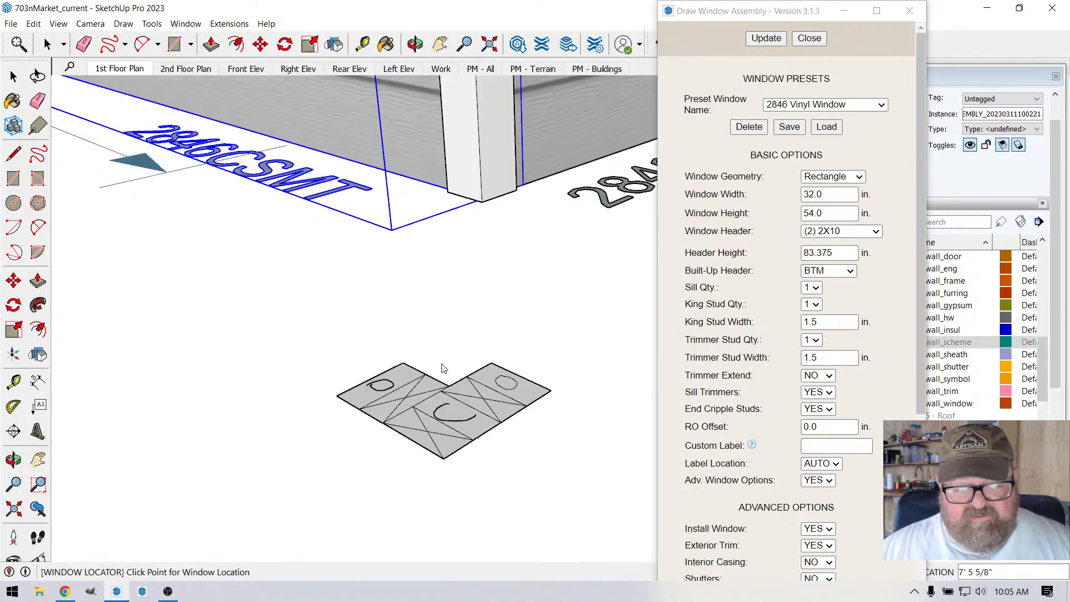
{"action": "scroll", "coordinate": [439, 409], "scroll_direction": "up", "scroll_amount": 1}
{"action": "key", "text": "o"}
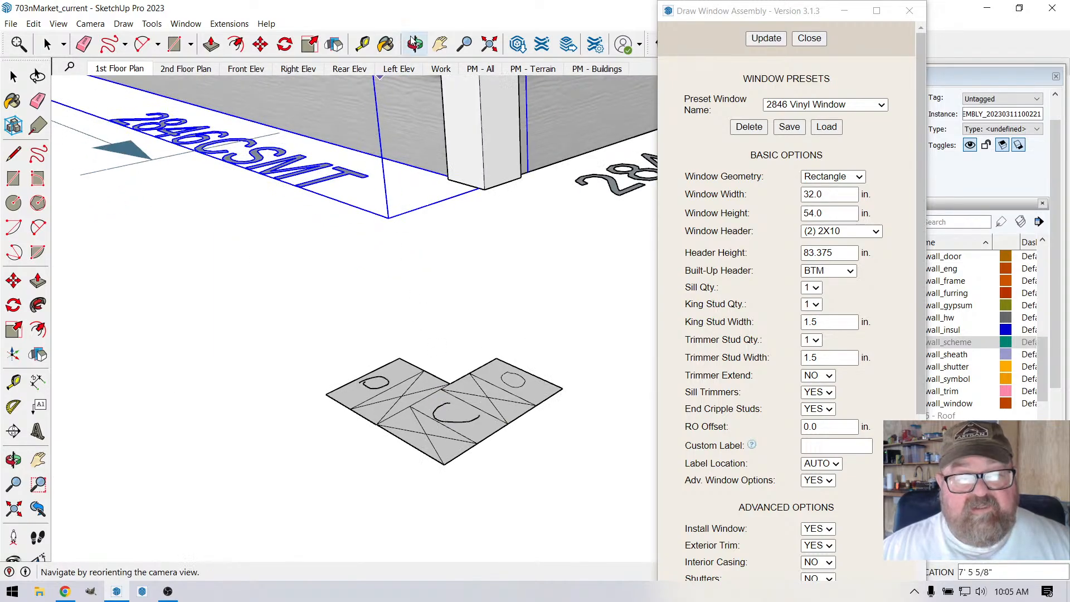
{"action": "left_click_drag", "start_coordinate": [463, 362], "coordinate": [449, 455]}
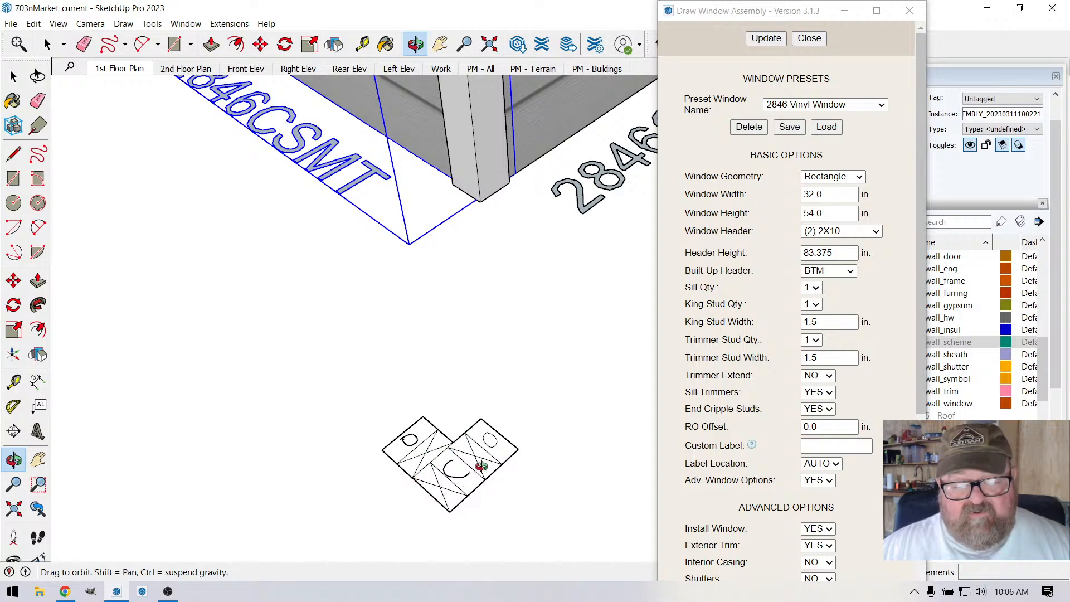
{"action": "left_click_drag", "start_coordinate": [481, 466], "coordinate": [420, 474]}
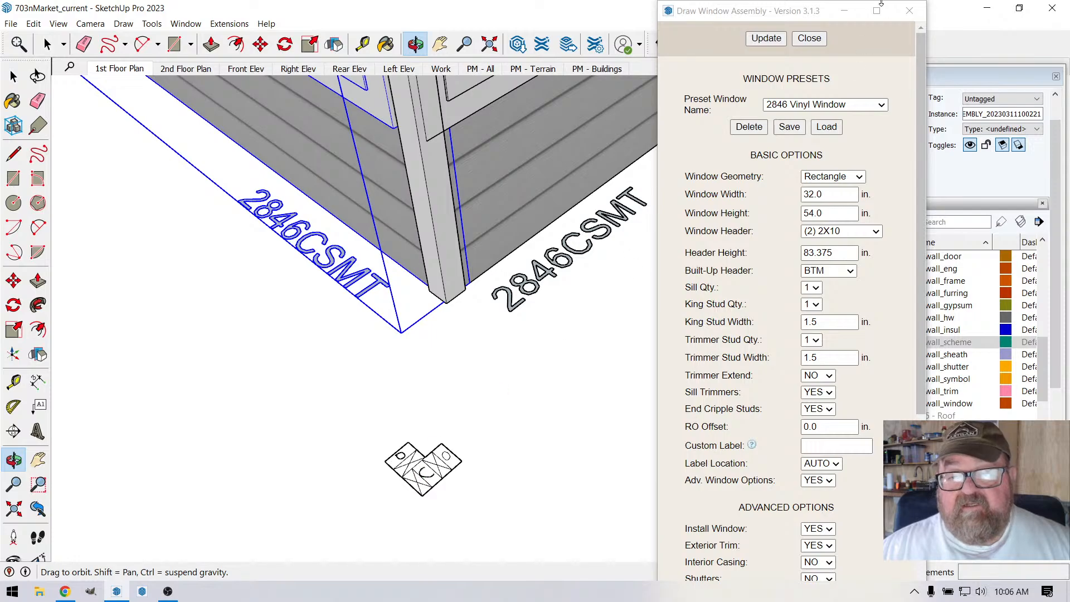
{"action": "left_click", "coordinate": [809, 38]}
Step: View the two windowed walls and their exposed studs from the interior side above the first-floor plan
{"action": "scroll", "coordinate": [620, 340], "scroll_direction": "down", "scroll_amount": 8}
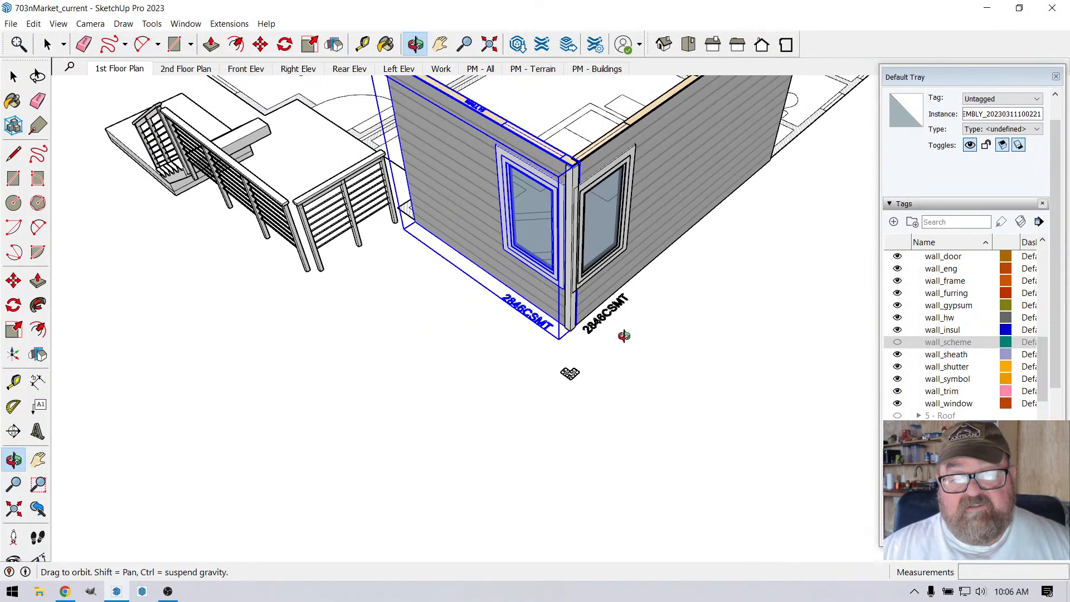
{"action": "left_click", "coordinate": [410, 40]}
{"action": "left_click_drag", "start_coordinate": [818, 274], "coordinate": [232, 280]}
{"action": "left_click_drag", "start_coordinate": [597, 321], "coordinate": [226, 353]}
{"action": "scroll", "coordinate": [524, 251], "scroll_direction": "down", "scroll_amount": 5}
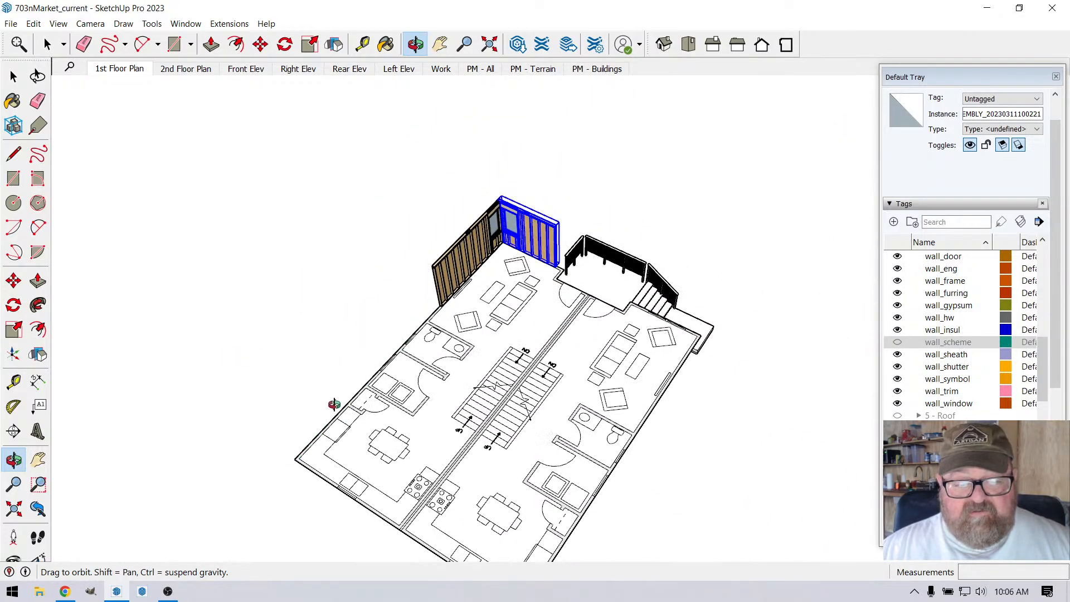
{"action": "scroll", "coordinate": [346, 390], "scroll_direction": "up", "scroll_amount": 4}
{"action": "left_click", "coordinate": [47, 45]}
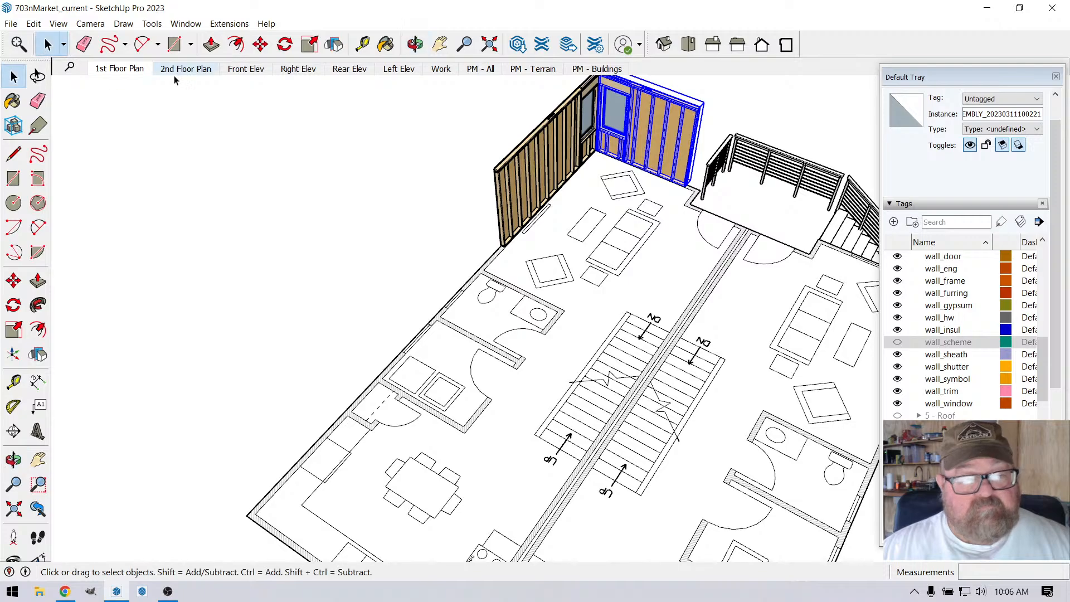
Step: Hide the wall_sheath tag so the corner walls show only their framing and windows
{"action": "scroll", "coordinate": [575, 122], "scroll_direction": "up", "scroll_amount": 3}
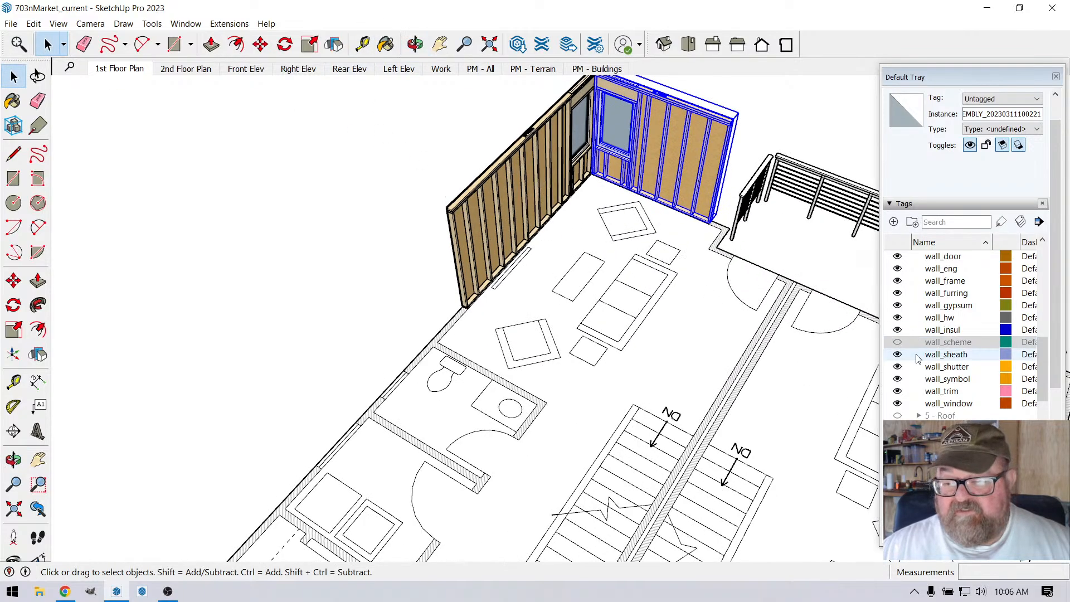
{"action": "scroll", "coordinate": [919, 358], "scroll_direction": "down", "scroll_amount": 1}
{"action": "scroll", "coordinate": [920, 340], "scroll_direction": "up", "scroll_amount": 2}
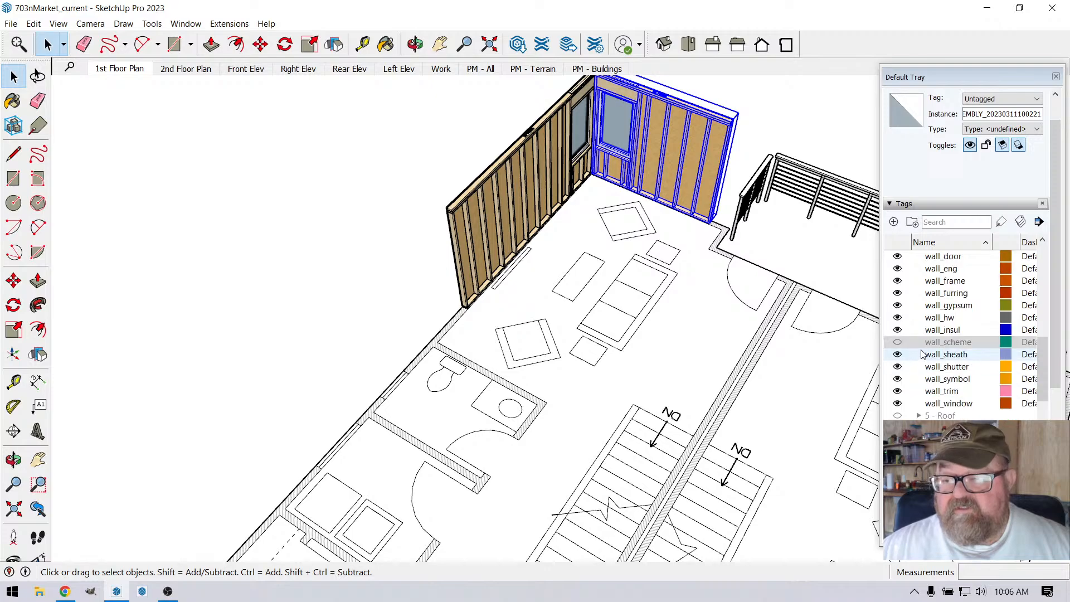
{"action": "scroll", "coordinate": [923, 330], "scroll_direction": "up", "scroll_amount": 2}
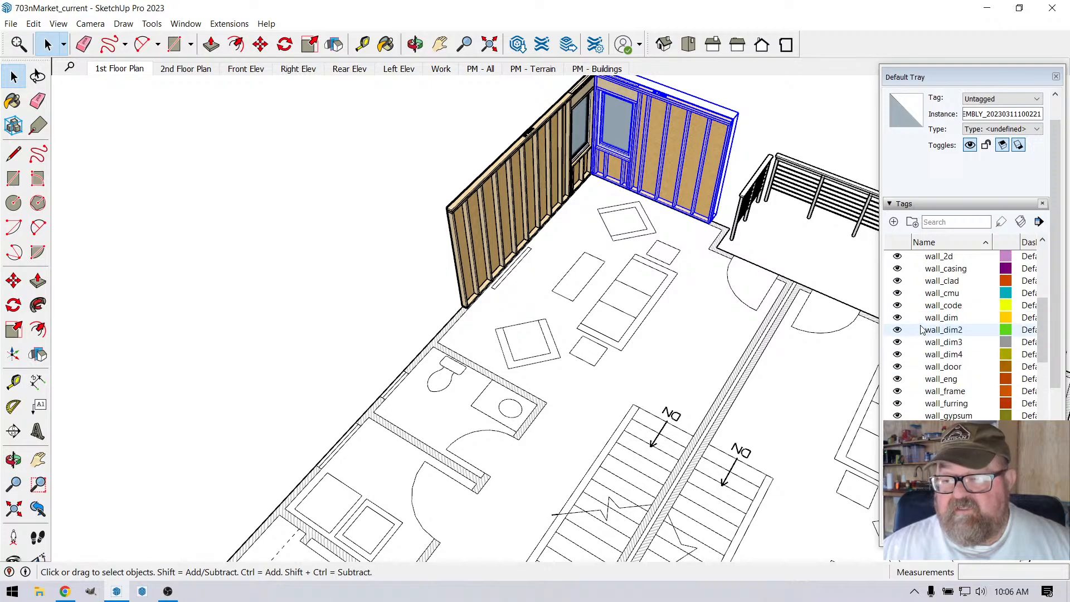
{"action": "left_click", "coordinate": [899, 282]}
{"action": "scroll", "coordinate": [901, 334], "scroll_direction": "down", "scroll_amount": 3}
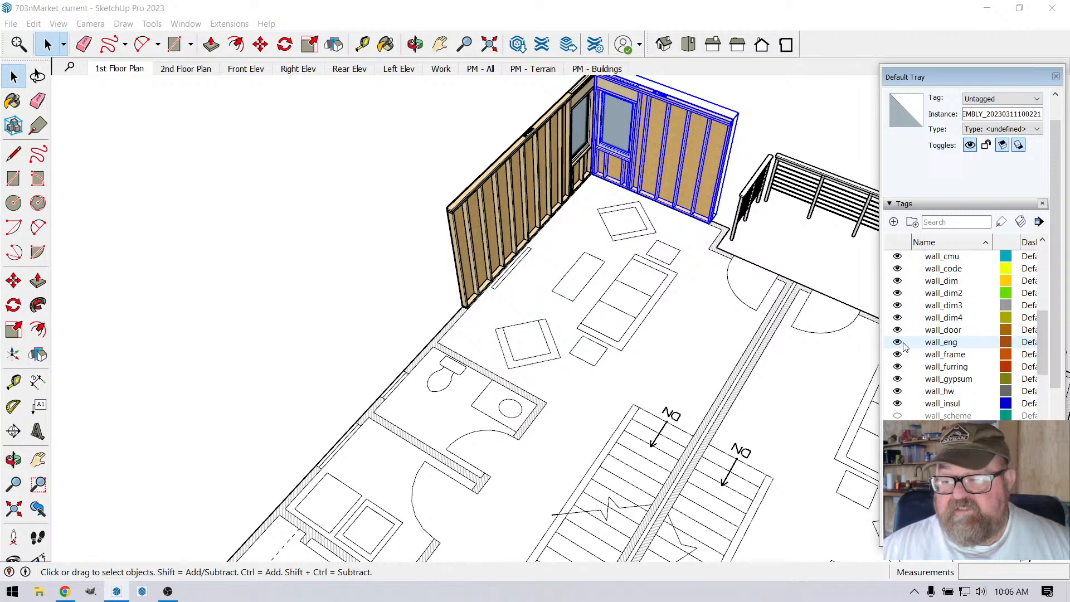
{"action": "left_click", "coordinate": [905, 357]}
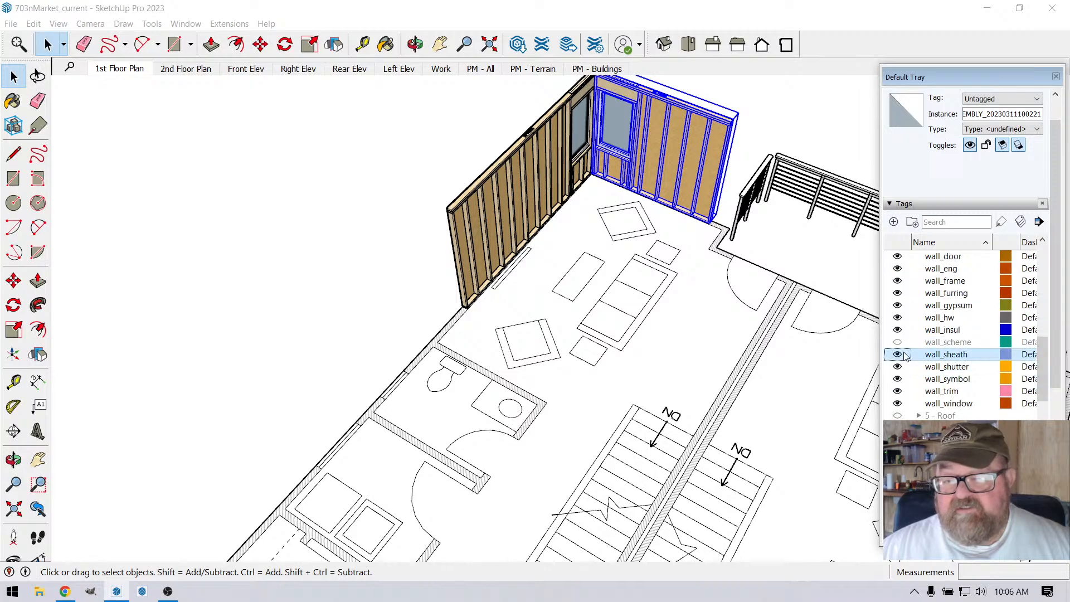
{"action": "left_click", "coordinate": [898, 355]}
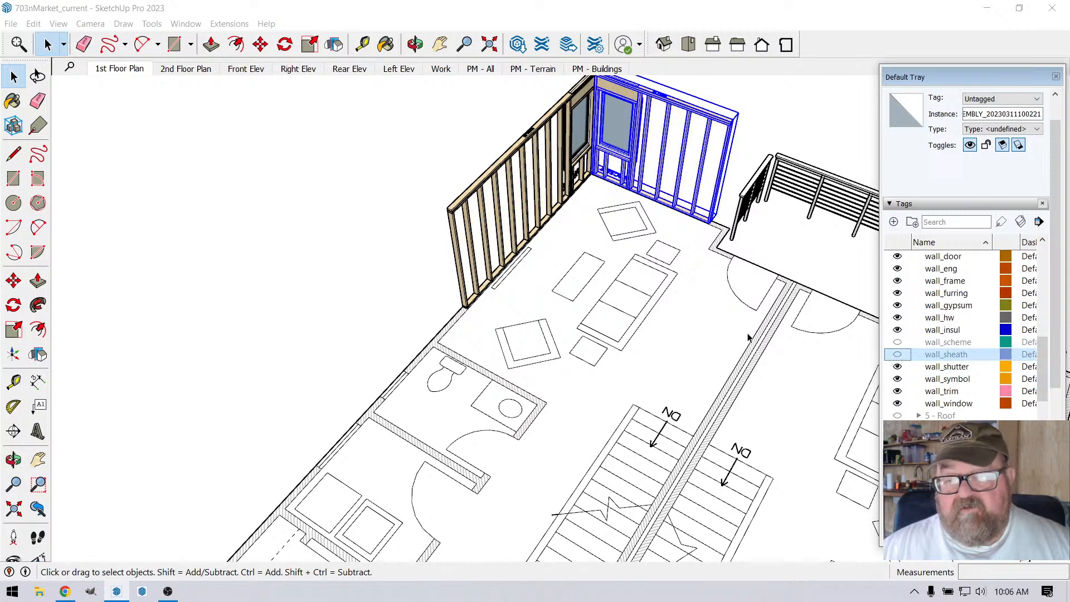
Step: Rotate the longer windowed wall 90° about its bottom interior edge so it lies flat over the first-floor plan
{"action": "scroll", "coordinate": [572, 102], "scroll_direction": "up", "scroll_amount": 3}
{"action": "scroll", "coordinate": [567, 142], "scroll_direction": "down", "scroll_amount": 2}
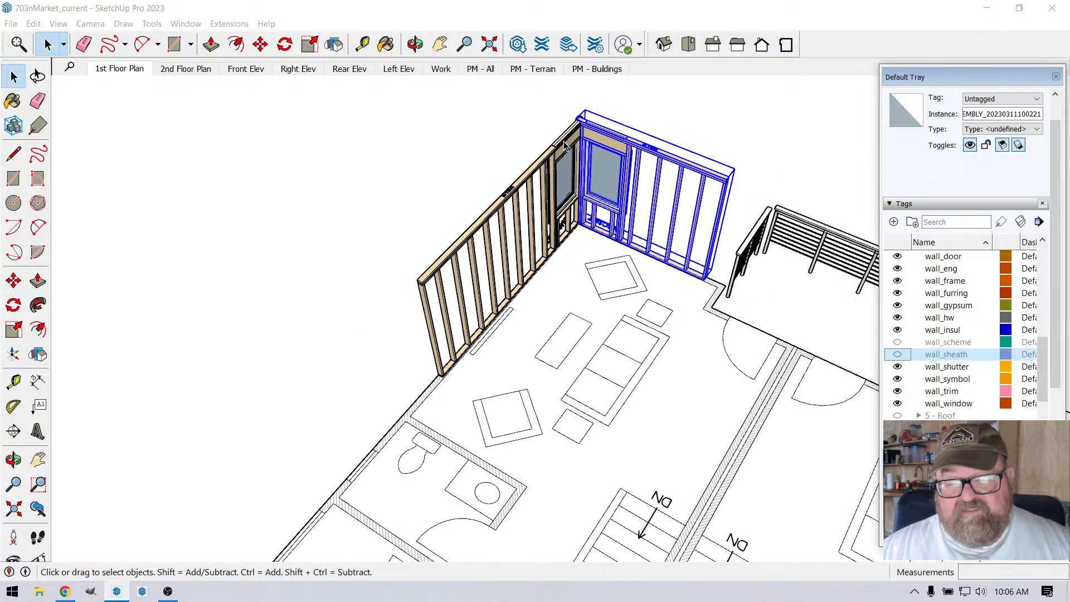
{"action": "scroll", "coordinate": [424, 114], "scroll_direction": "down", "scroll_amount": 2}
{"action": "scroll", "coordinate": [494, 115], "scroll_direction": "down", "scroll_amount": 2}
{"action": "scroll", "coordinate": [474, 261], "scroll_direction": "up", "scroll_amount": 2}
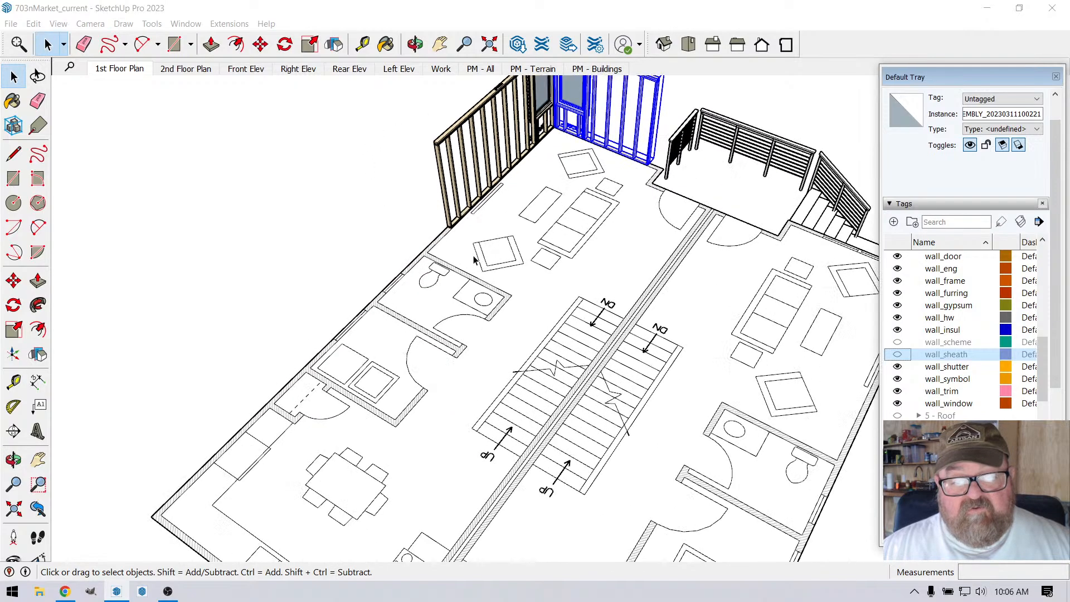
{"action": "left_click", "coordinate": [13, 76]}
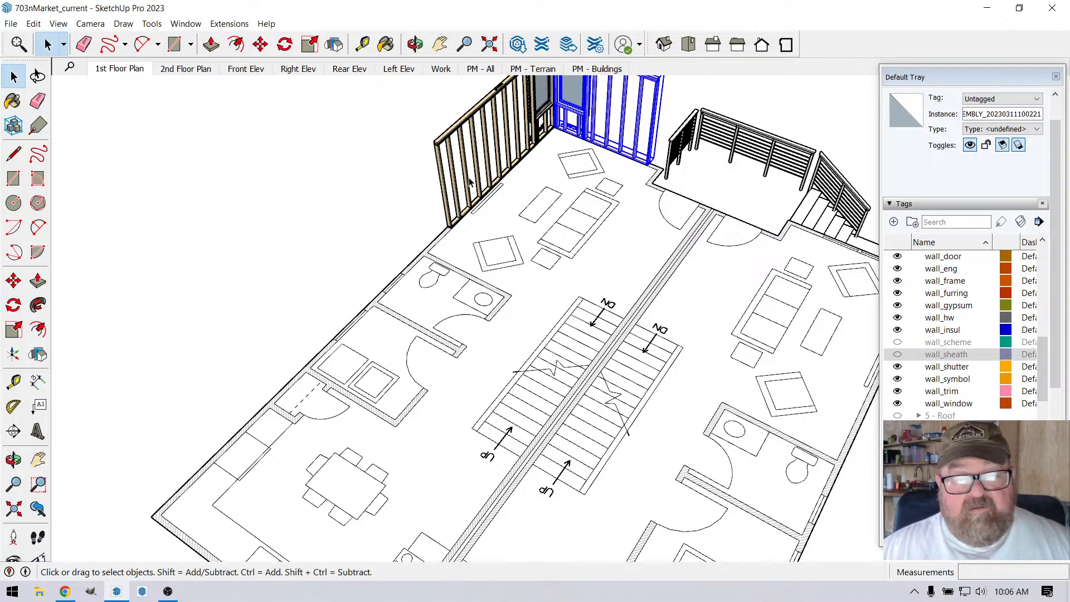
{"action": "scroll", "coordinate": [446, 219], "scroll_direction": "up", "scroll_amount": 2}
{"action": "scroll", "coordinate": [446, 220], "scroll_direction": "up", "scroll_amount": 5}
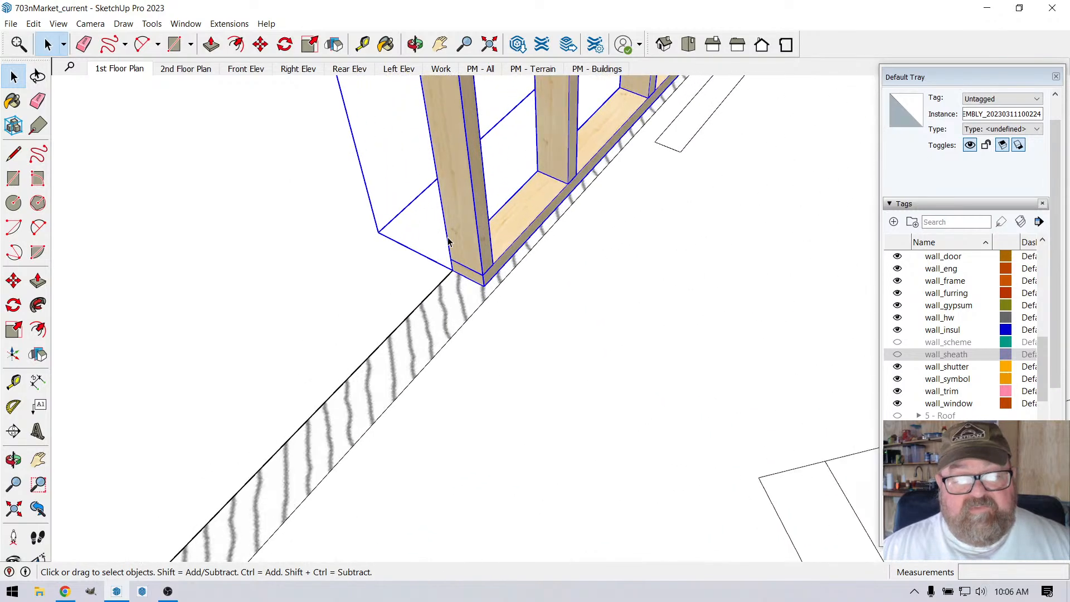
{"action": "left_click", "coordinate": [285, 45]}
{"action": "scroll", "coordinate": [457, 229], "scroll_direction": "up", "scroll_amount": 2}
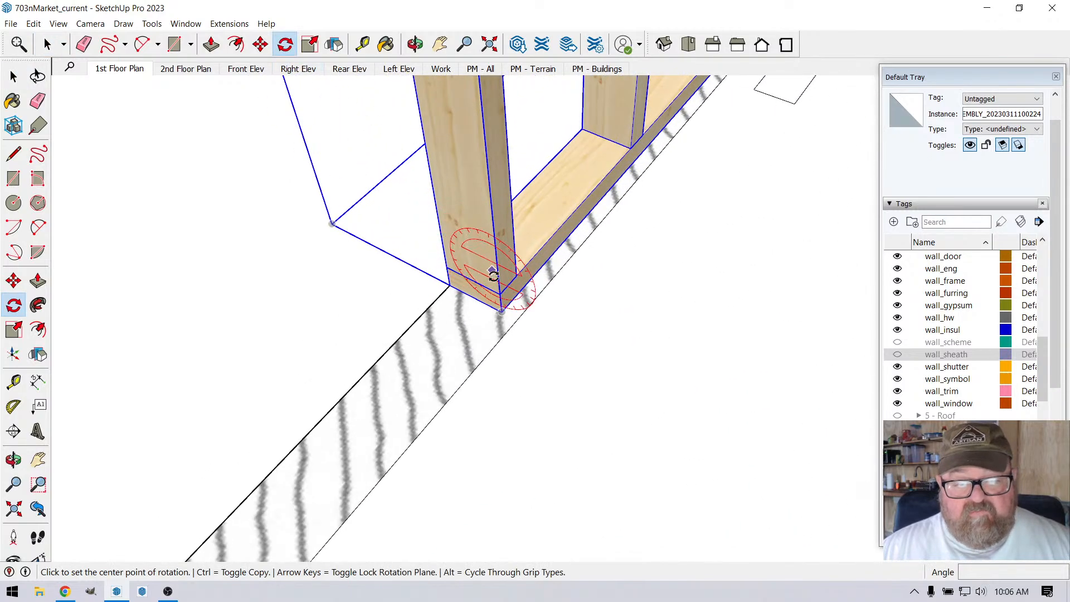
{"action": "left_click", "coordinate": [501, 311]}
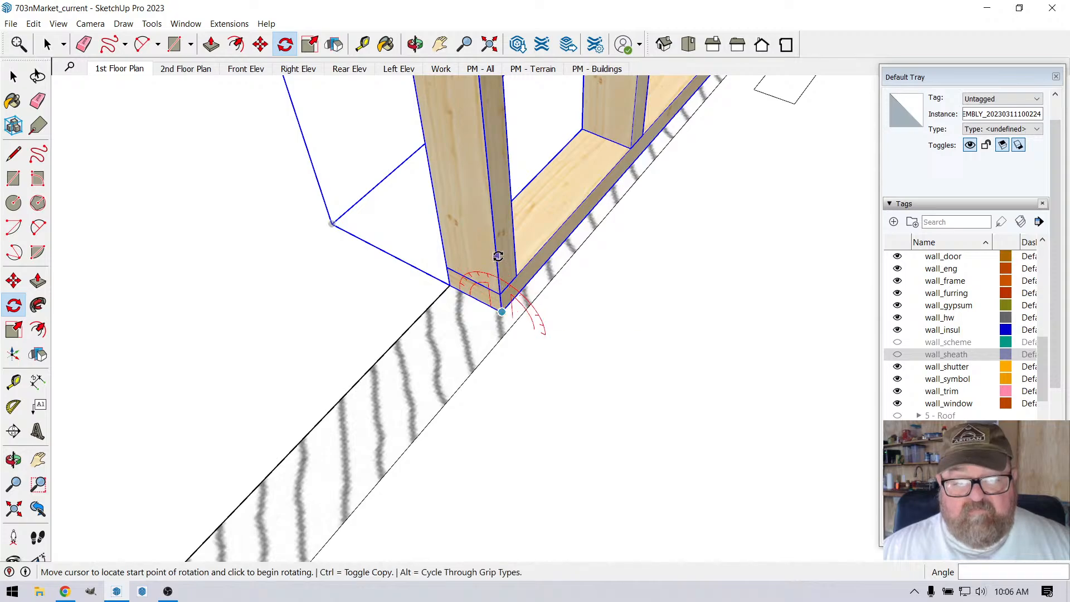
{"action": "left_click", "coordinate": [497, 257]}
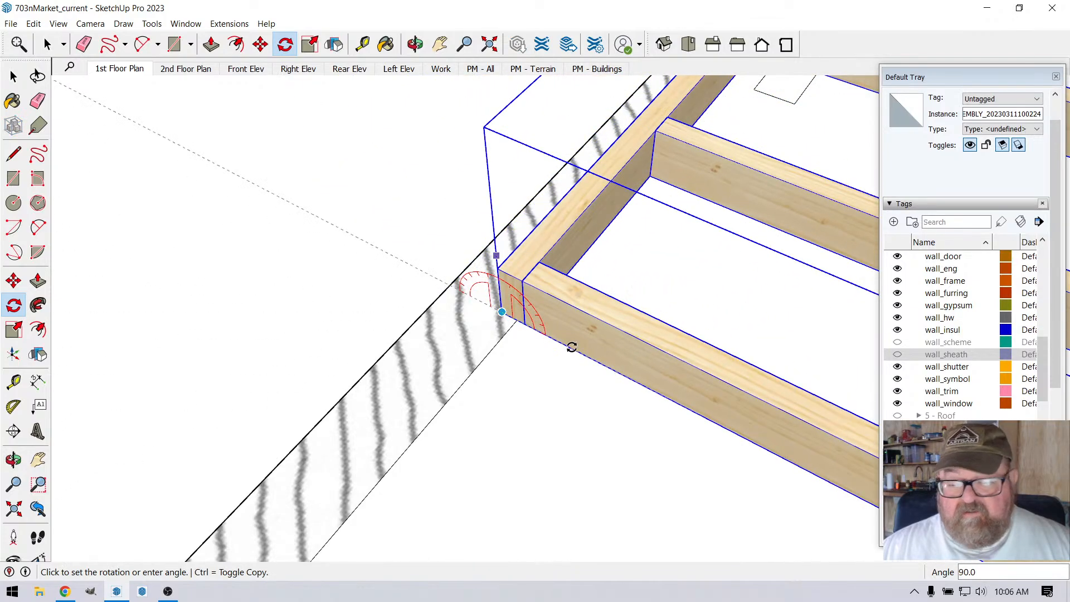
{"action": "left_click", "coordinate": [572, 347]}
{"action": "scroll", "coordinate": [529, 218], "scroll_direction": "down", "scroll_amount": 10}
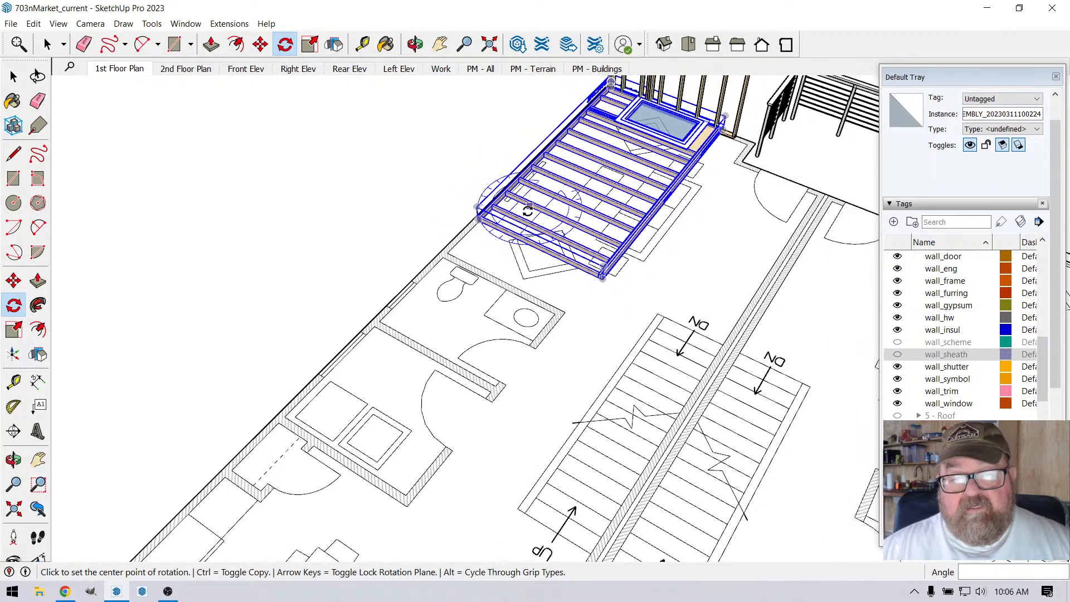
{"action": "scroll", "coordinate": [529, 219], "scroll_direction": "down", "scroll_amount": 2}
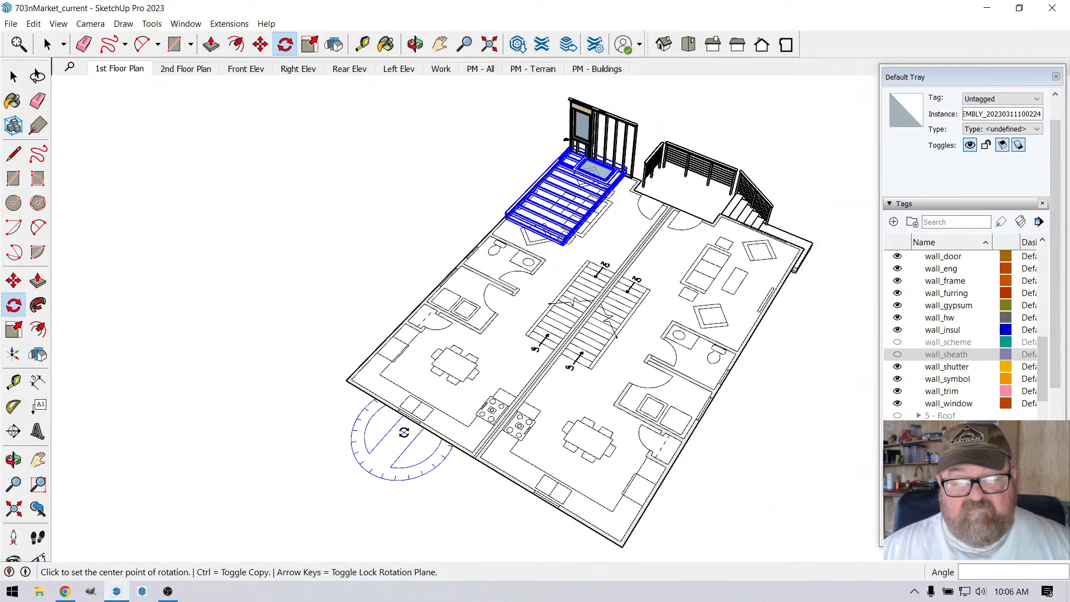
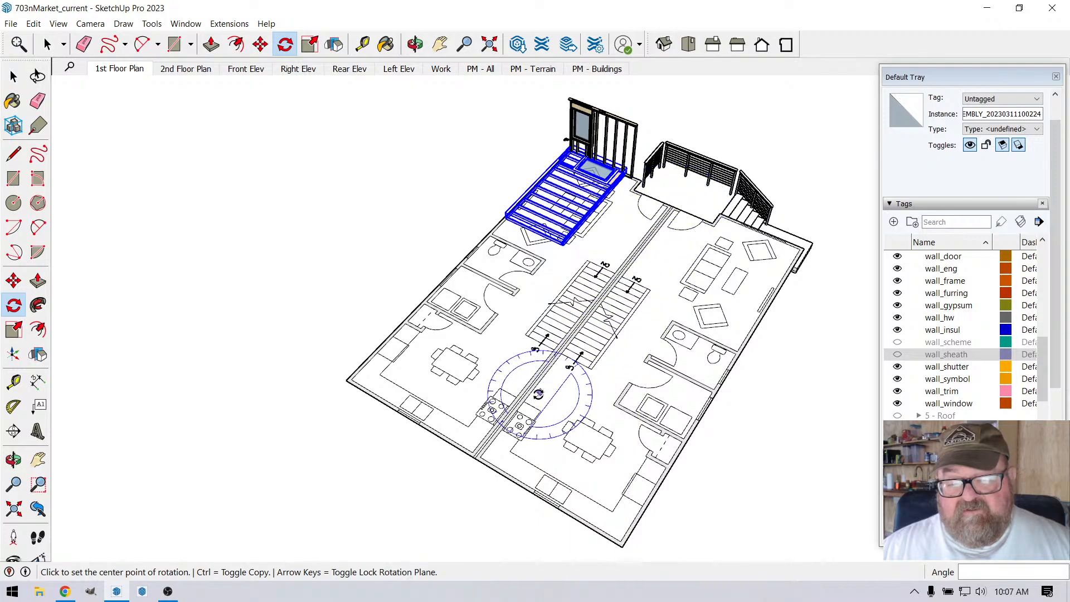
Step: Examine the first-floor plan around the stairs and central party wall together with the windowed wall lying flat
{"action": "scroll", "coordinate": [541, 371], "scroll_direction": "up", "scroll_amount": 4}
{"action": "scroll", "coordinate": [544, 367], "scroll_direction": "down", "scroll_amount": 1}
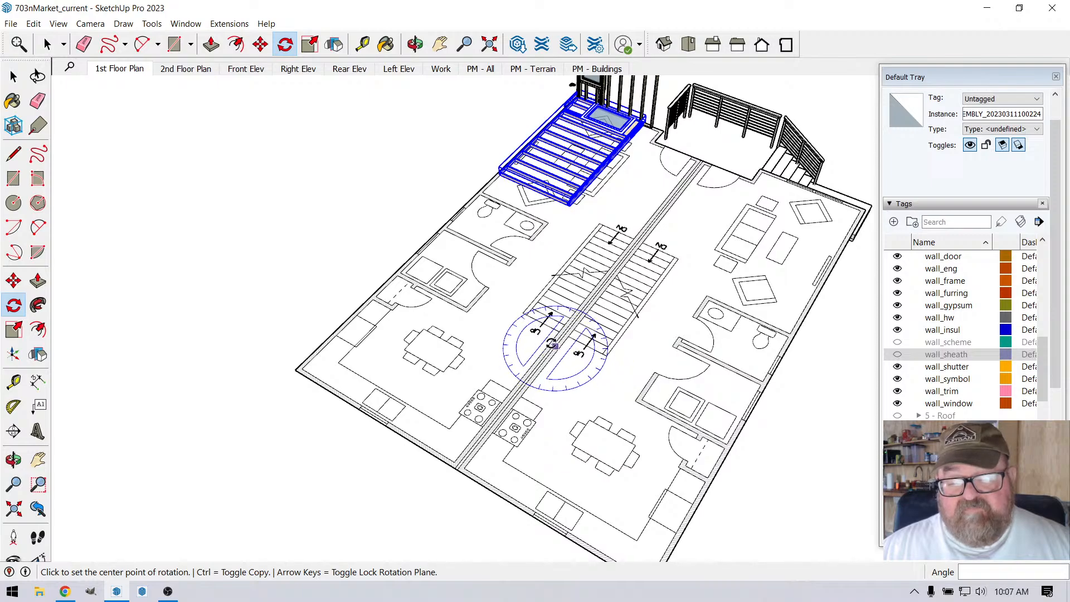
{"action": "scroll", "coordinate": [571, 310], "scroll_direction": "up", "scroll_amount": 1}
{"action": "scroll", "coordinate": [570, 310], "scroll_direction": "up", "scroll_amount": 4}
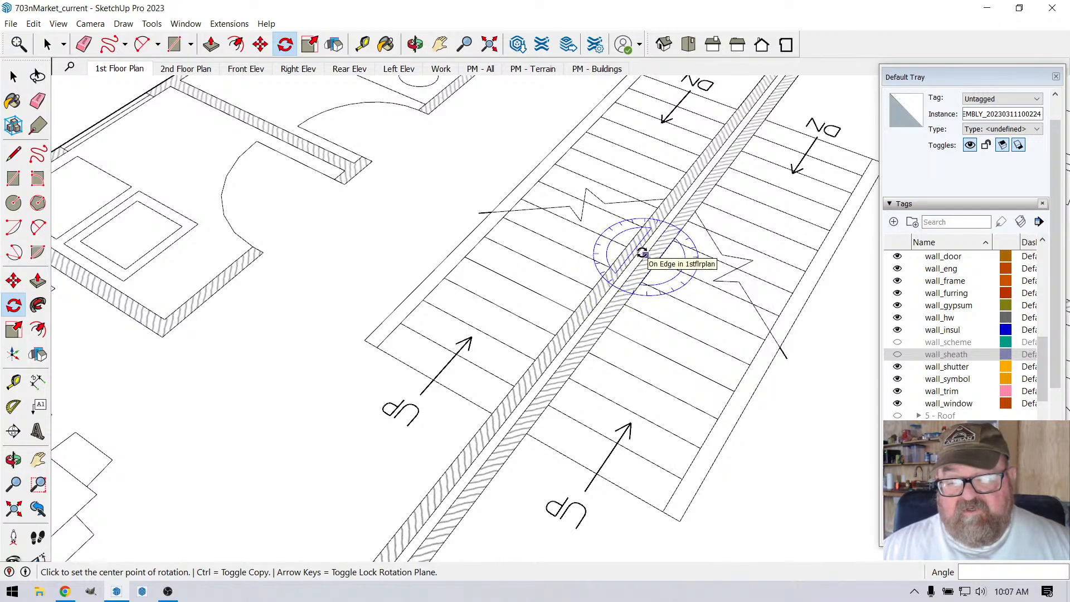
{"action": "scroll", "coordinate": [642, 253], "scroll_direction": "up", "scroll_amount": 3}
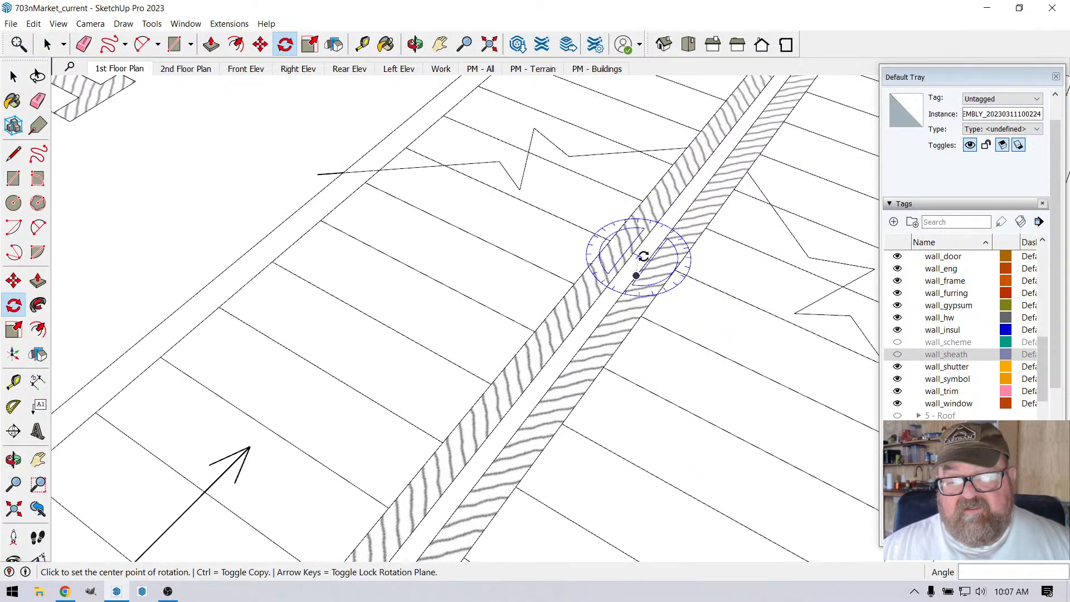
{"action": "scroll", "coordinate": [637, 262], "scroll_direction": "down", "scroll_amount": 3}
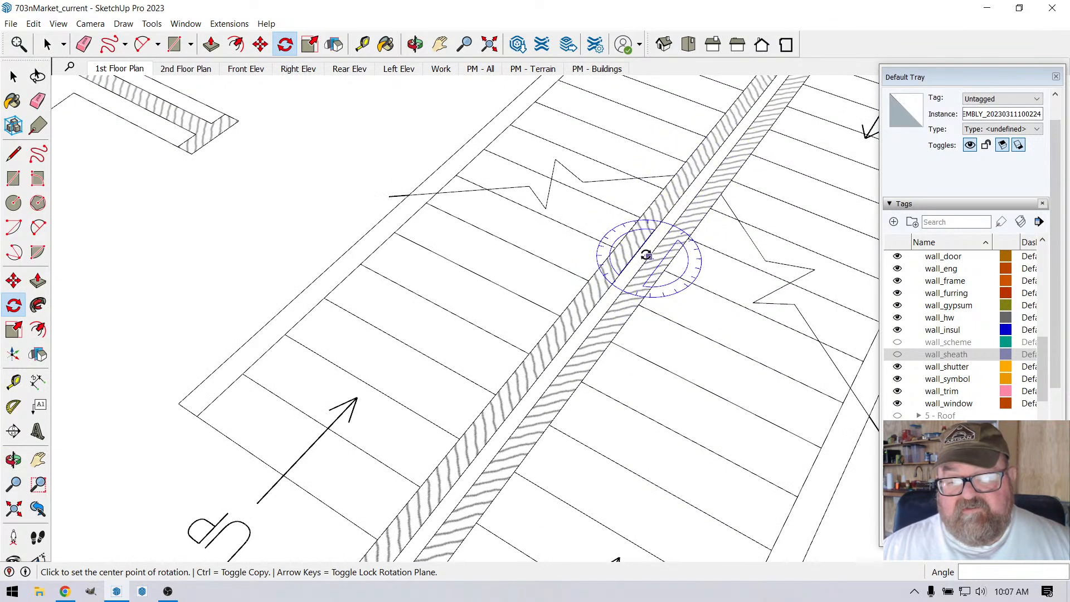
{"action": "scroll", "coordinate": [646, 252], "scroll_direction": "up", "scroll_amount": 2}
{"action": "scroll", "coordinate": [647, 254], "scroll_direction": "down", "scroll_amount": 2}
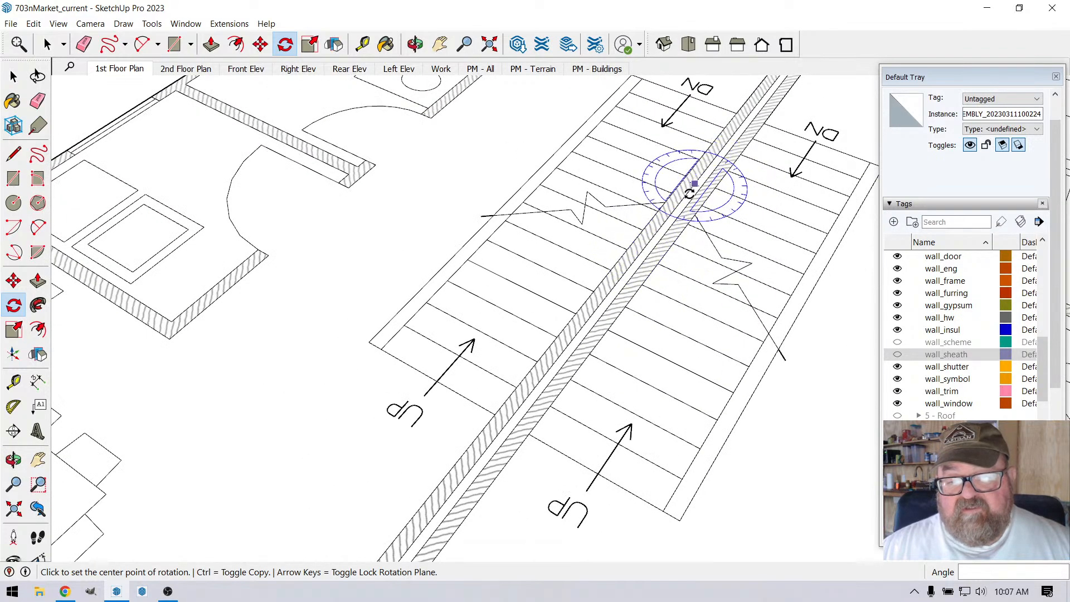
{"action": "scroll", "coordinate": [613, 285], "scroll_direction": "down", "scroll_amount": 3}
{"action": "scroll", "coordinate": [617, 288], "scroll_direction": "down", "scroll_amount": 3}
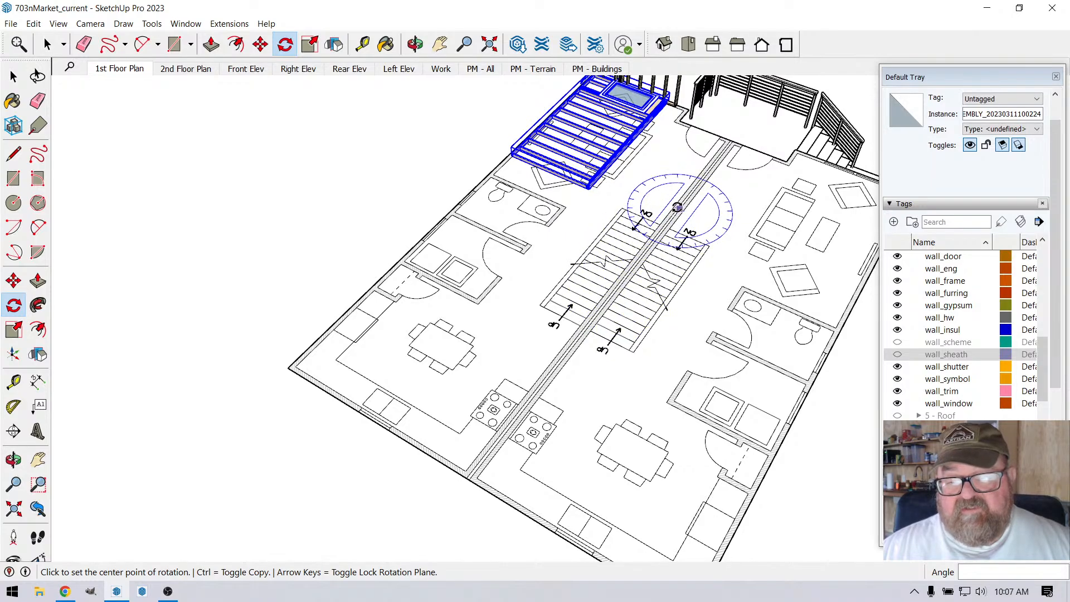
{"action": "scroll", "coordinate": [622, 264], "scroll_direction": "down", "scroll_amount": 1}
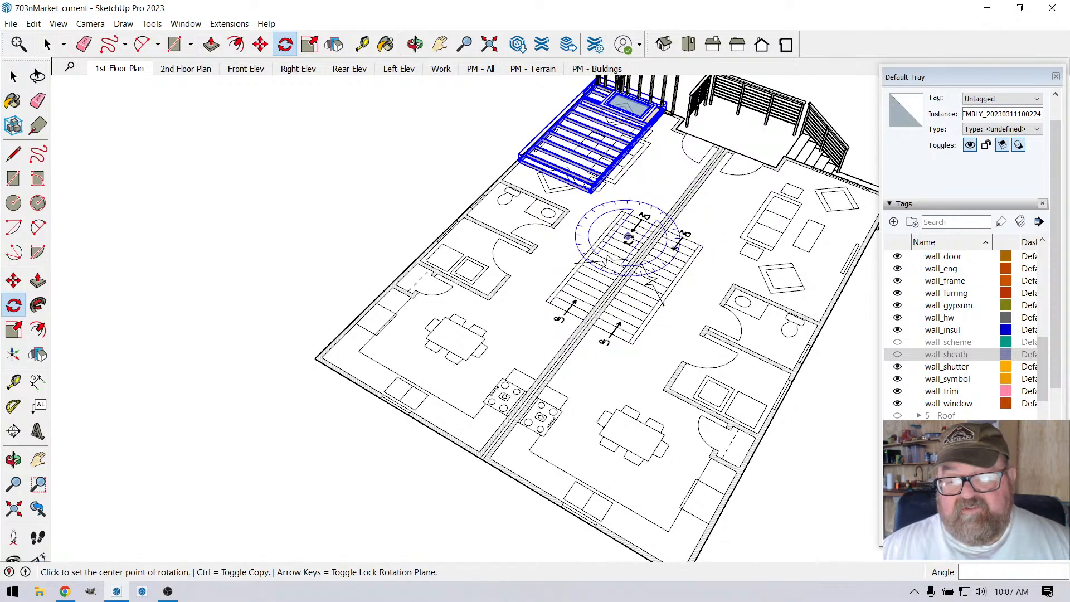
{"action": "scroll", "coordinate": [628, 238], "scroll_direction": "down", "scroll_amount": 1}
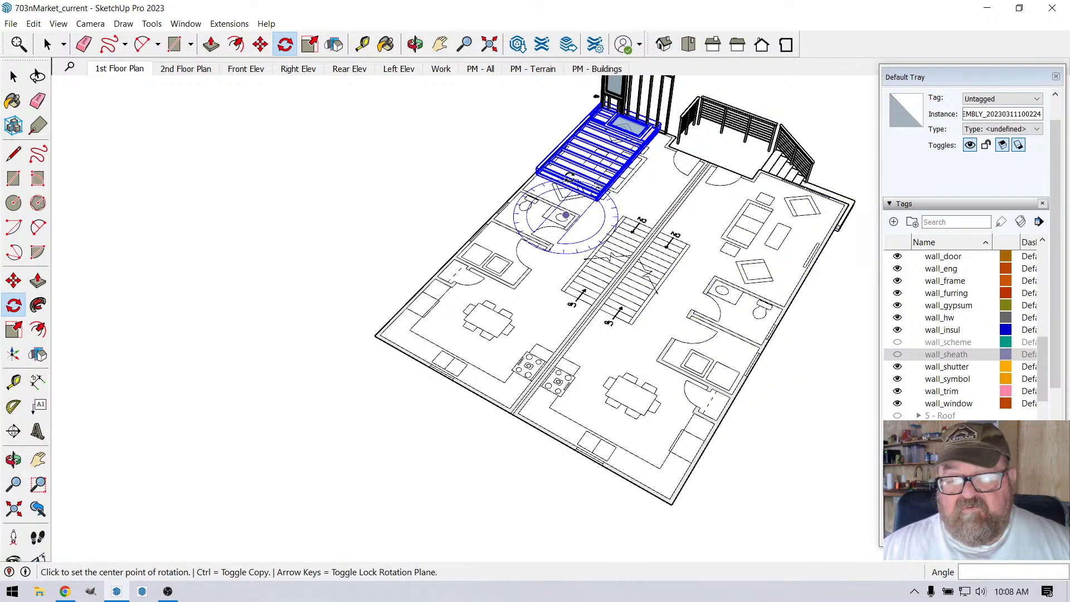
{"action": "scroll", "coordinate": [499, 358], "scroll_direction": "up", "scroll_amount": 2}
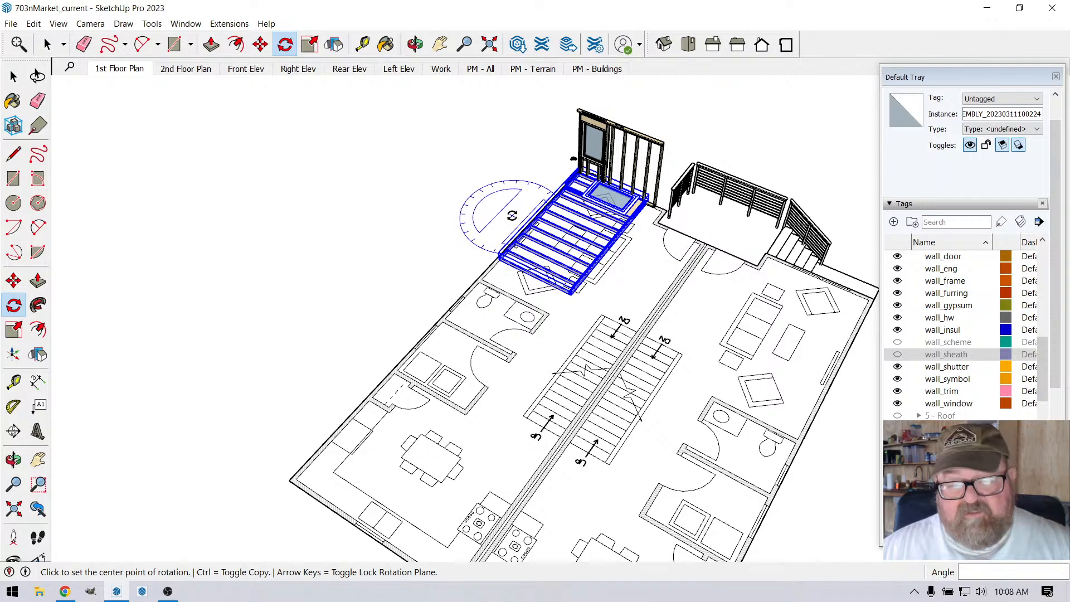
Step: Undo the 90° rotation of the longer windowed wall and clear the selection
{"action": "key", "text": "ctrl+z"}
{"action": "middle_click_drag", "start_coordinate": [502, 100], "coordinate": [676, 195]}
{"action": "scroll", "coordinate": [571, 167], "scroll_direction": "up", "scroll_amount": 5}
{"action": "scroll", "coordinate": [503, 175], "scroll_direction": "up", "scroll_amount": 6}
{"action": "scroll", "coordinate": [514, 198], "scroll_direction": "down", "scroll_amount": 5}
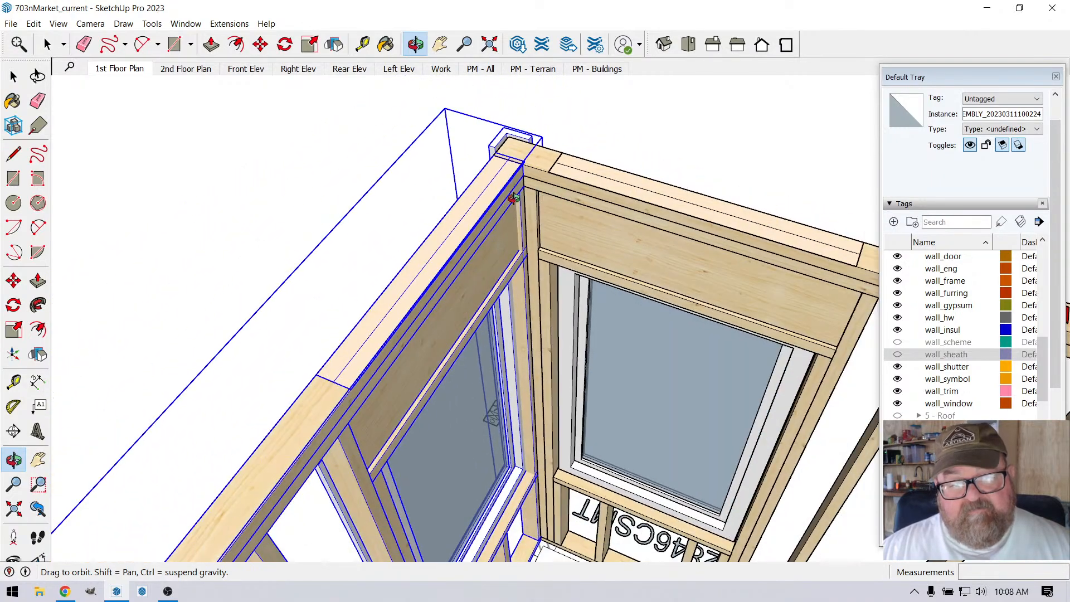
{"action": "scroll", "coordinate": [507, 199], "scroll_direction": "down", "scroll_amount": 8}
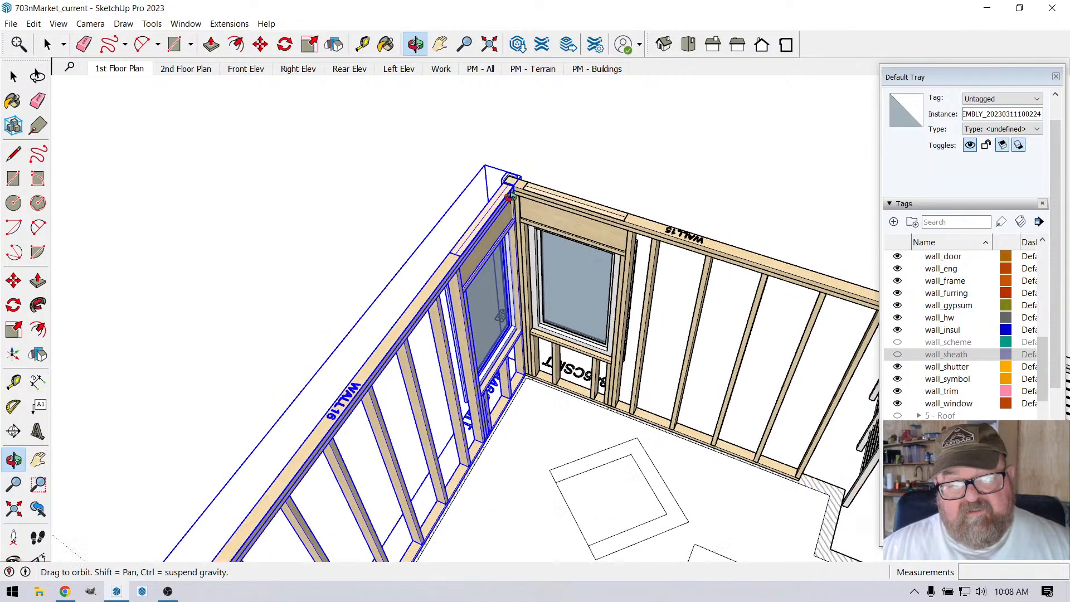
{"action": "middle_click_drag", "start_coordinate": [527, 247], "coordinate": [412, 208]}
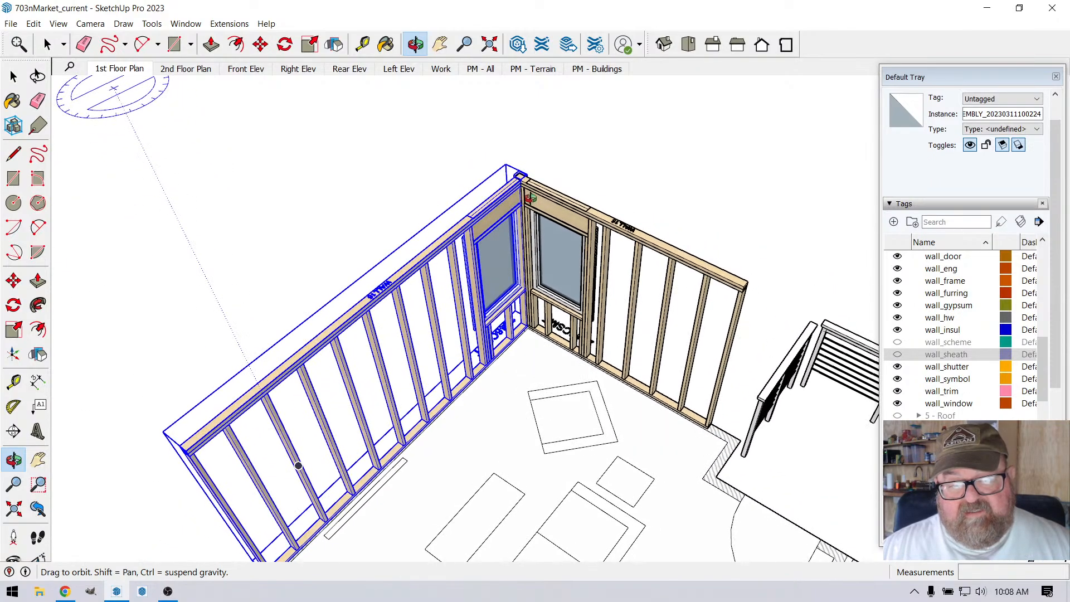
{"action": "scroll", "coordinate": [522, 196], "scroll_direction": "up", "scroll_amount": 5}
{"action": "scroll", "coordinate": [518, 195], "scroll_direction": "up", "scroll_amount": 5}
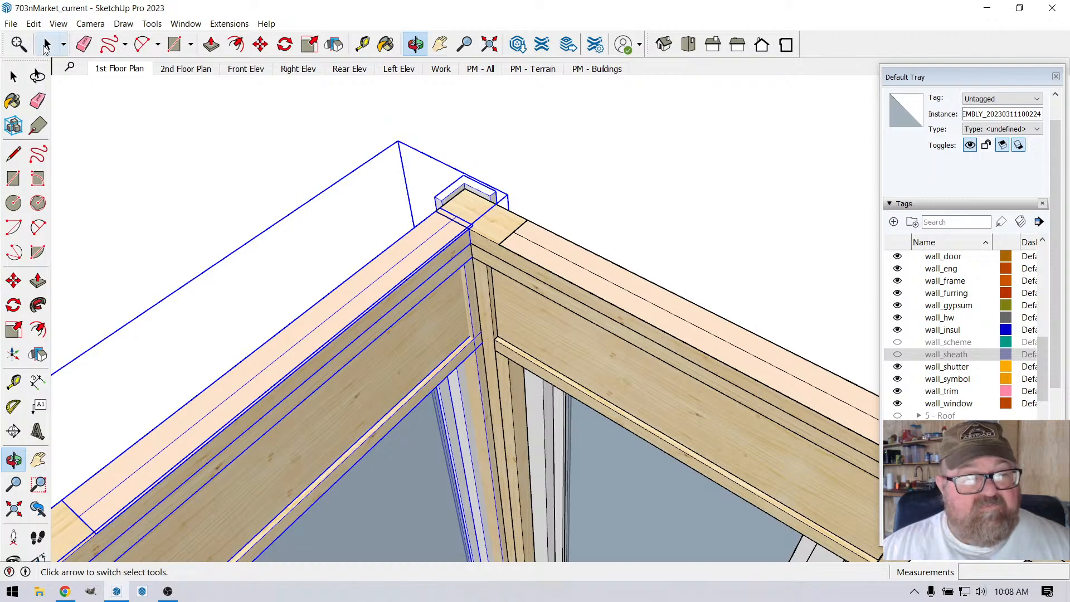
{"action": "key", "text": "space"}
{"action": "left_click", "coordinate": [580, 158]}
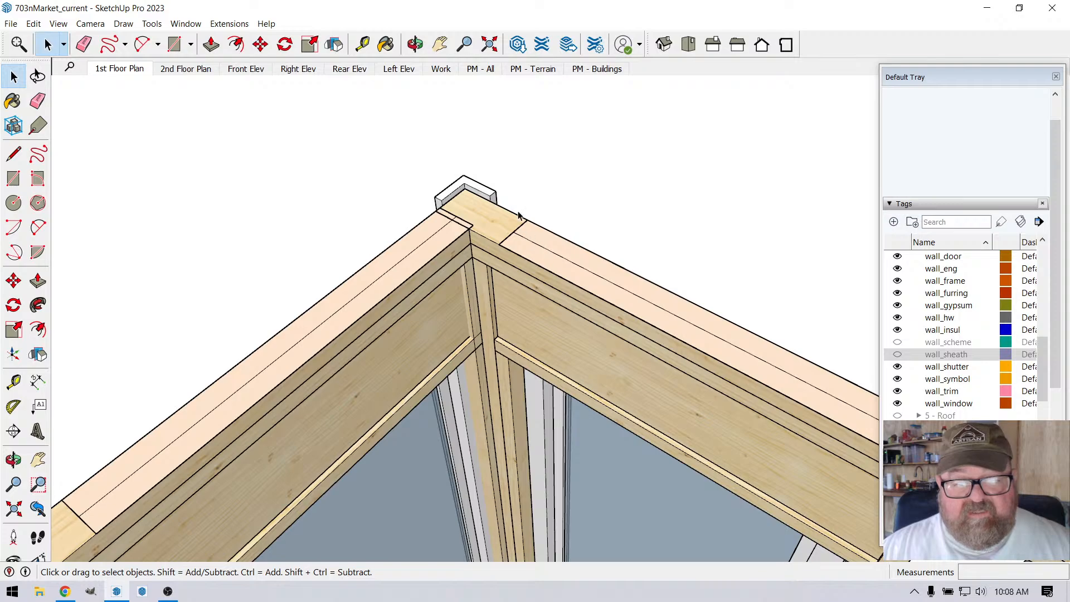
Step: Hide the wall_trim tag so the window trim no longer covers the corner framing
{"action": "scroll", "coordinate": [519, 214], "scroll_direction": "down", "scroll_amount": 4}
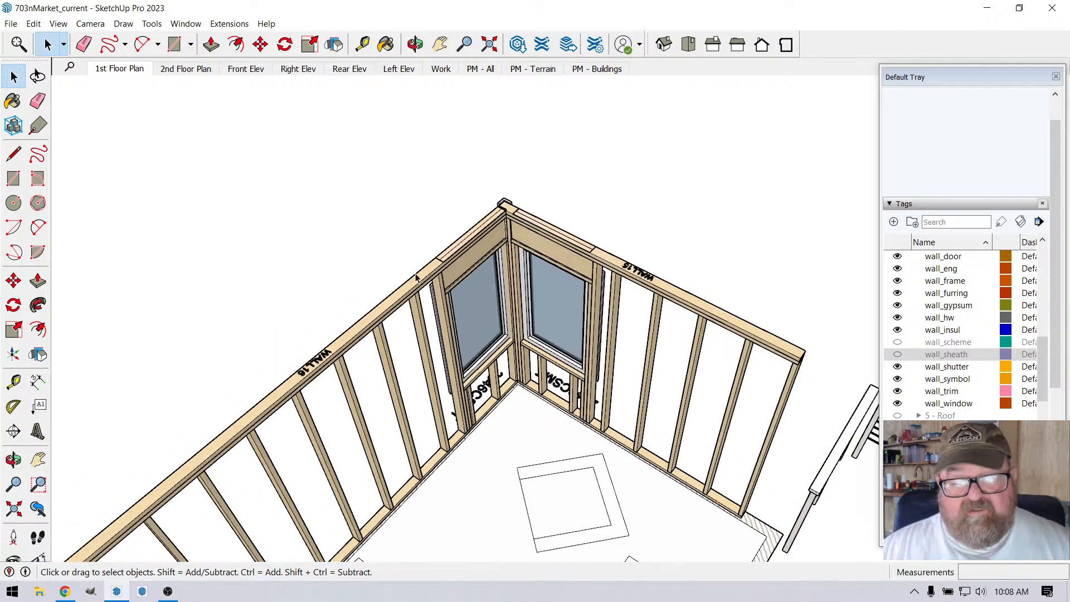
{"action": "scroll", "coordinate": [525, 207], "scroll_direction": "up", "scroll_amount": 5}
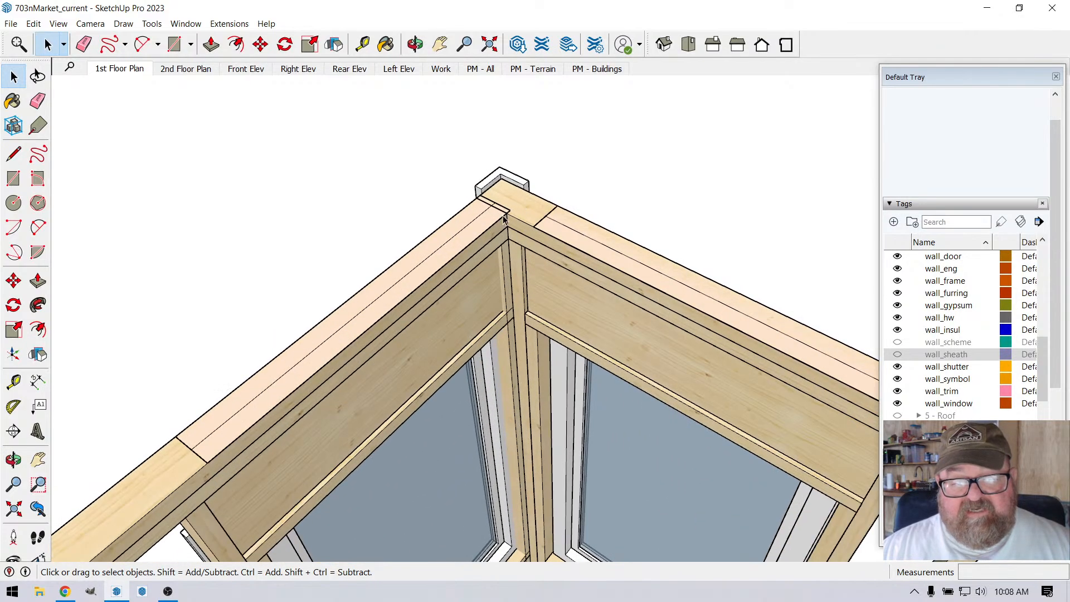
{"action": "left_click", "coordinate": [417, 47]}
{"action": "left_click_drag", "start_coordinate": [619, 324], "coordinate": [555, 340]}
{"action": "scroll", "coordinate": [907, 307], "scroll_direction": "down", "scroll_amount": 4}
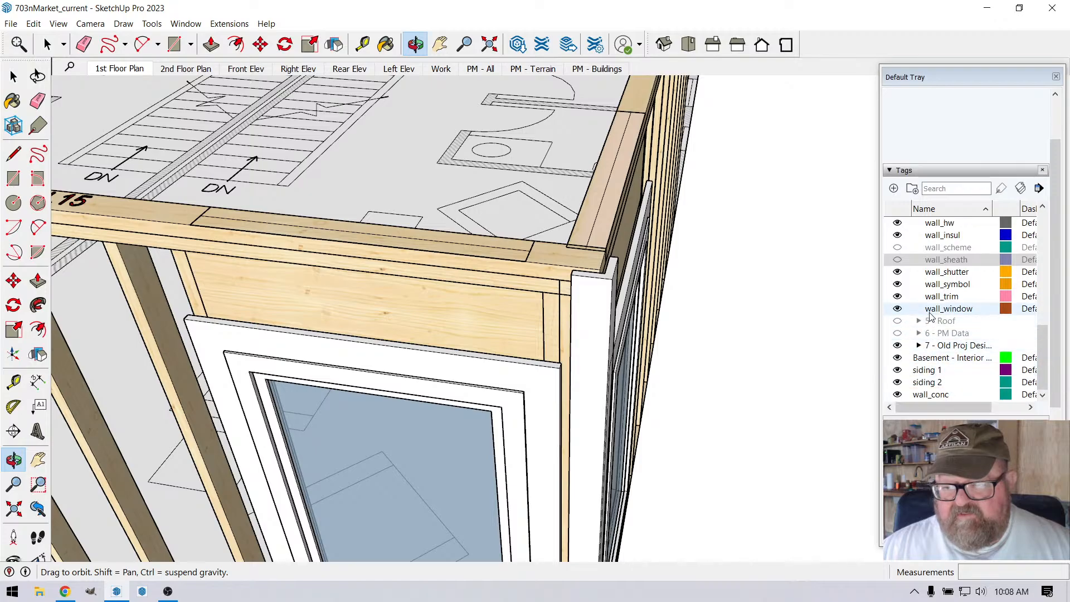
{"action": "left_click", "coordinate": [898, 296]}
{"action": "left_click_drag", "start_coordinate": [468, 359], "coordinate": [379, 304]}
{"action": "scroll", "coordinate": [558, 382], "scroll_direction": "up", "scroll_amount": 5}
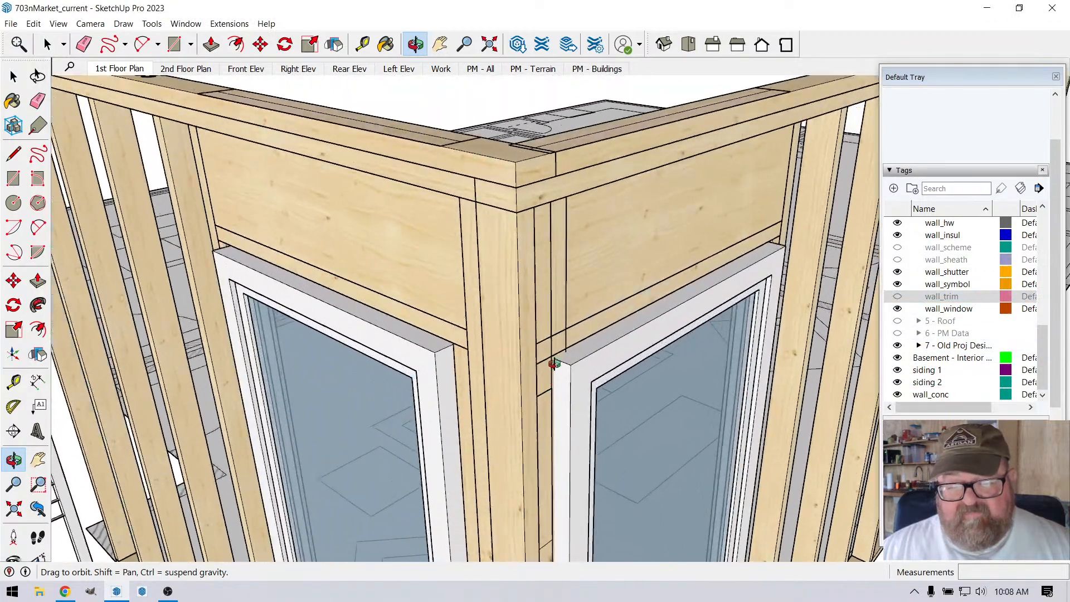
Step: Examine the corner studs, headers and overlapping top plates of both windowed walls from the interior side
{"action": "left_click_drag", "start_coordinate": [554, 363], "coordinate": [245, 424]}
{"action": "scroll", "coordinate": [563, 302], "scroll_direction": "down", "scroll_amount": 10}
{"action": "scroll", "coordinate": [492, 432], "scroll_direction": "down", "scroll_amount": 2}
{"action": "scroll", "coordinate": [365, 173], "scroll_direction": "up", "scroll_amount": 6}
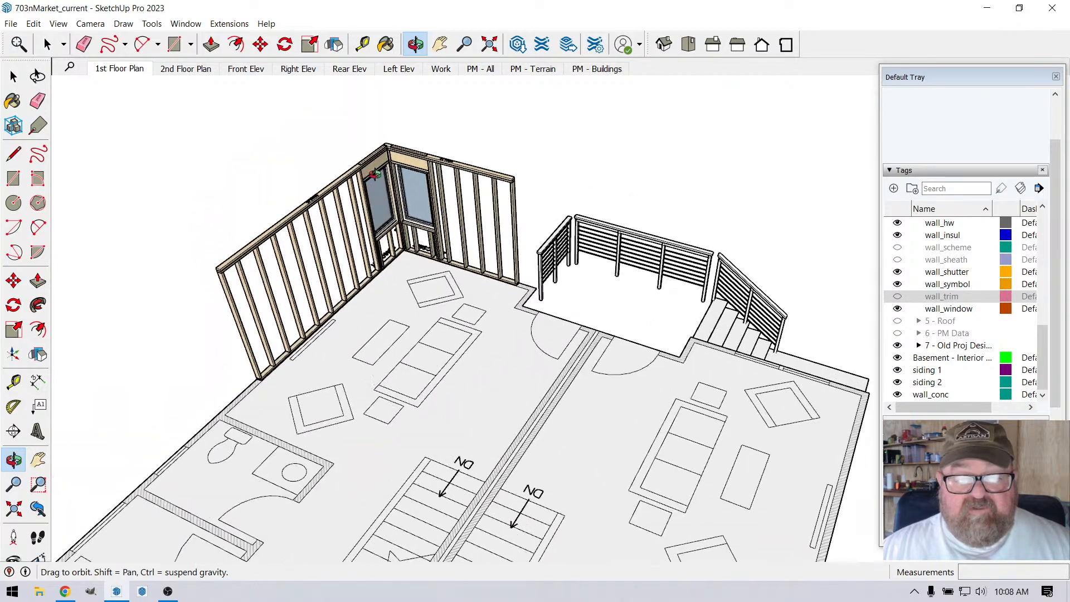
{"action": "scroll", "coordinate": [430, 194], "scroll_direction": "up", "scroll_amount": 3}
{"action": "left_click_drag", "start_coordinate": [475, 249], "coordinate": [400, 226]}
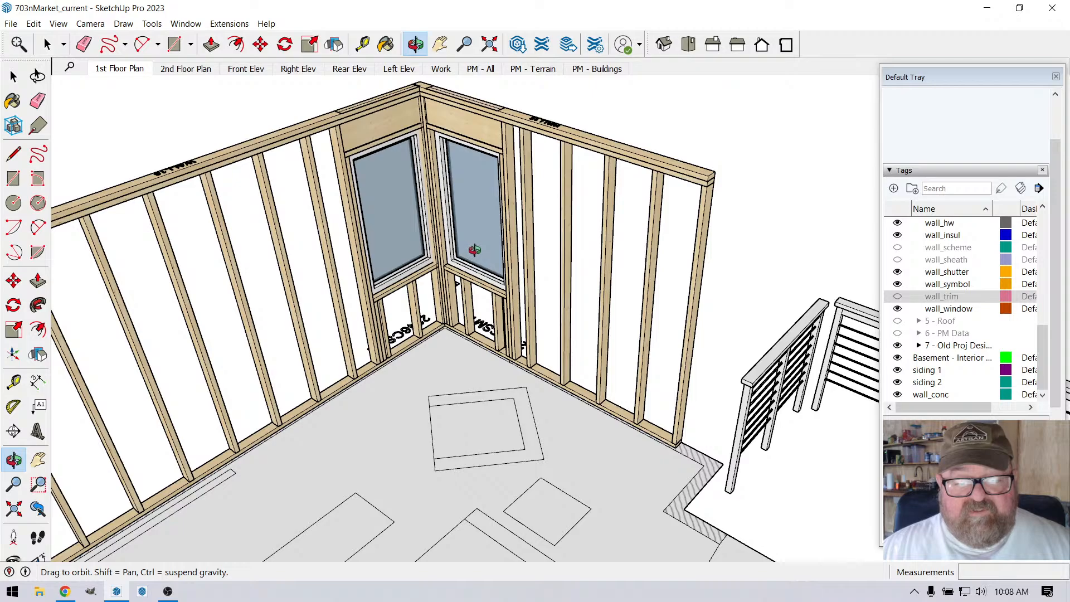
{"action": "scroll", "coordinate": [476, 249], "scroll_direction": "down", "scroll_amount": 6}
{"action": "scroll", "coordinate": [494, 239], "scroll_direction": "down", "scroll_amount": 5}
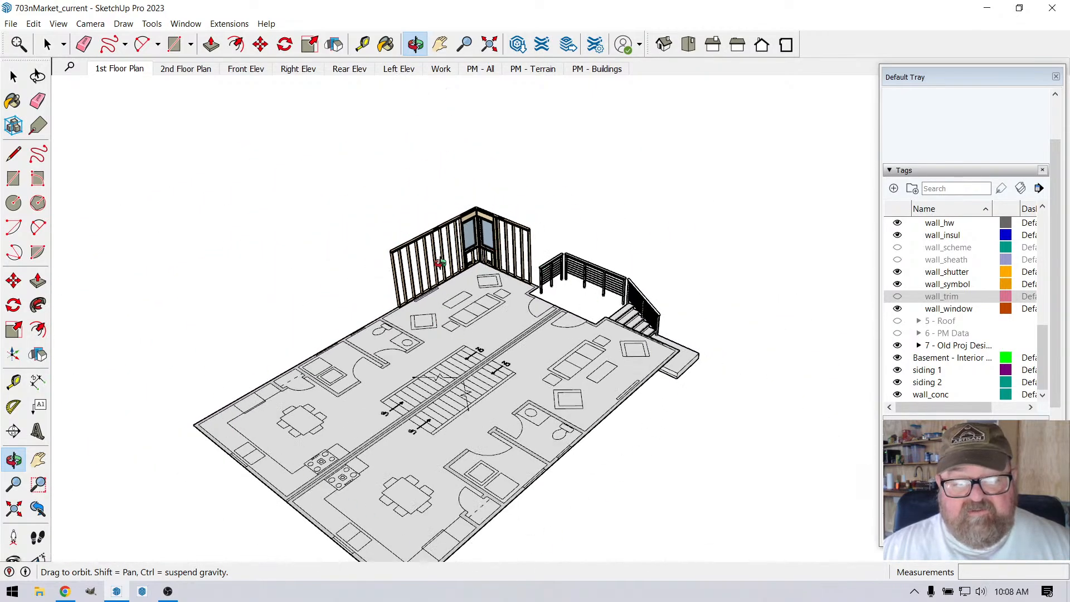
{"action": "scroll", "coordinate": [441, 262], "scroll_direction": "up", "scroll_amount": 10}
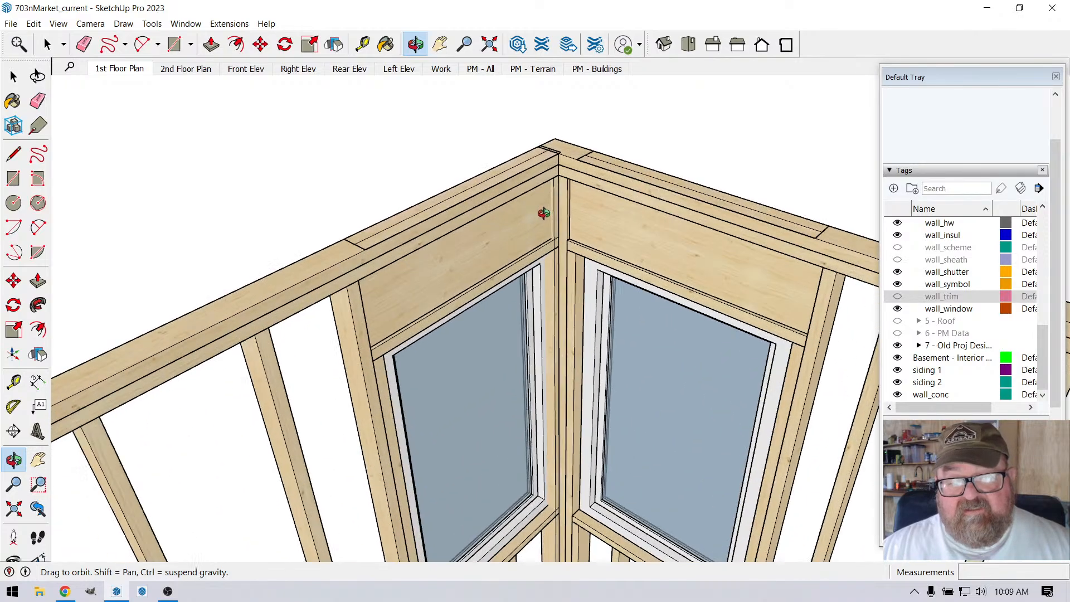
{"action": "scroll", "coordinate": [528, 212], "scroll_direction": "up", "scroll_amount": 8}
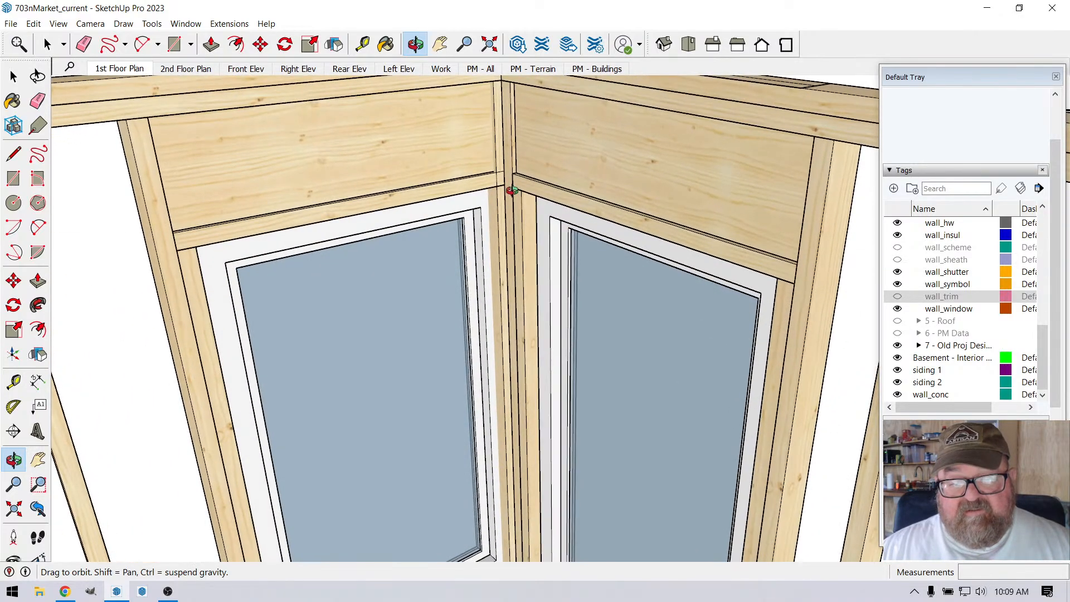
{"action": "scroll", "coordinate": [531, 192], "scroll_direction": "down", "scroll_amount": 2}
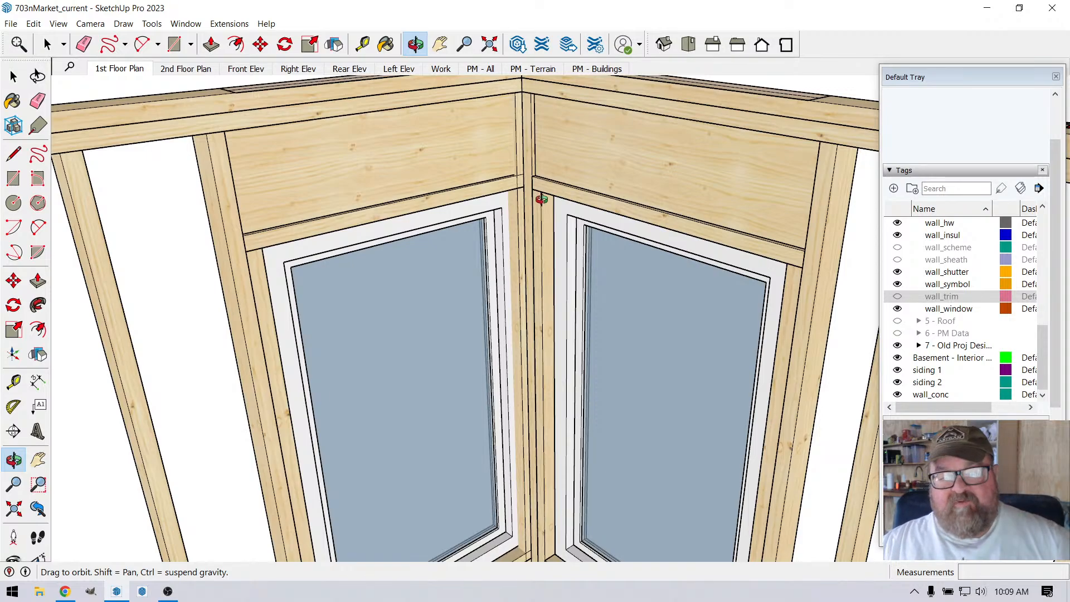
{"action": "middle_click_drag", "start_coordinate": [540, 190], "coordinate": [537, 281]}
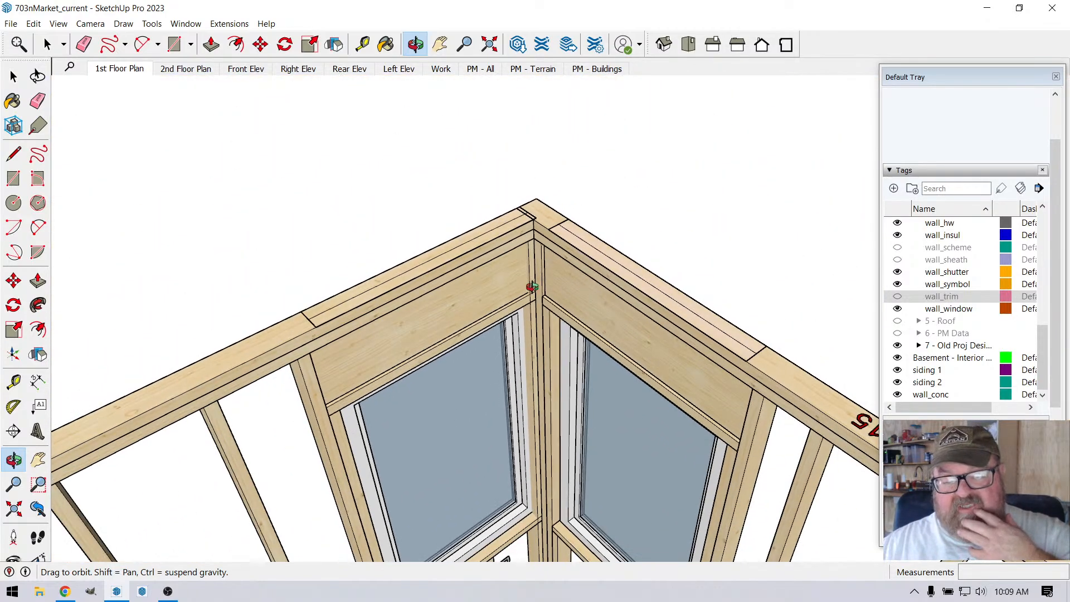
{"action": "middle_click_drag", "start_coordinate": [532, 286], "coordinate": [530, 331]}
{"action": "mouse_move", "coordinate": [538, 261]}
{"action": "middle_mouse_down"}
{"action": "mouse_move", "coordinate": [529, 232]}
{"action": "mouse_move", "coordinate": [556, 305]}
{"action": "mouse_move", "coordinate": [540, 241]}
{"action": "middle_mouse_up"}
{"action": "middle_click_drag", "start_coordinate": [583, 268], "coordinate": [575, 386]}
Step: Measure the thickness of the stud between the corner post and the longer wall's window header from the exterior side
{"action": "middle_click_drag", "start_coordinate": [396, 259], "coordinate": [243, 228]}
{"action": "scroll", "coordinate": [528, 203], "scroll_direction": "up", "scroll_amount": 4}
{"action": "scroll", "coordinate": [263, 242], "scroll_direction": "down", "scroll_amount": 3}
{"action": "middle_click_drag", "start_coordinate": [594, 248], "coordinate": [277, 246]}
{"action": "scroll", "coordinate": [503, 196], "scroll_direction": "up", "scroll_amount": 4}
{"action": "middle_click_drag", "start_coordinate": [503, 196], "coordinate": [436, 246]}
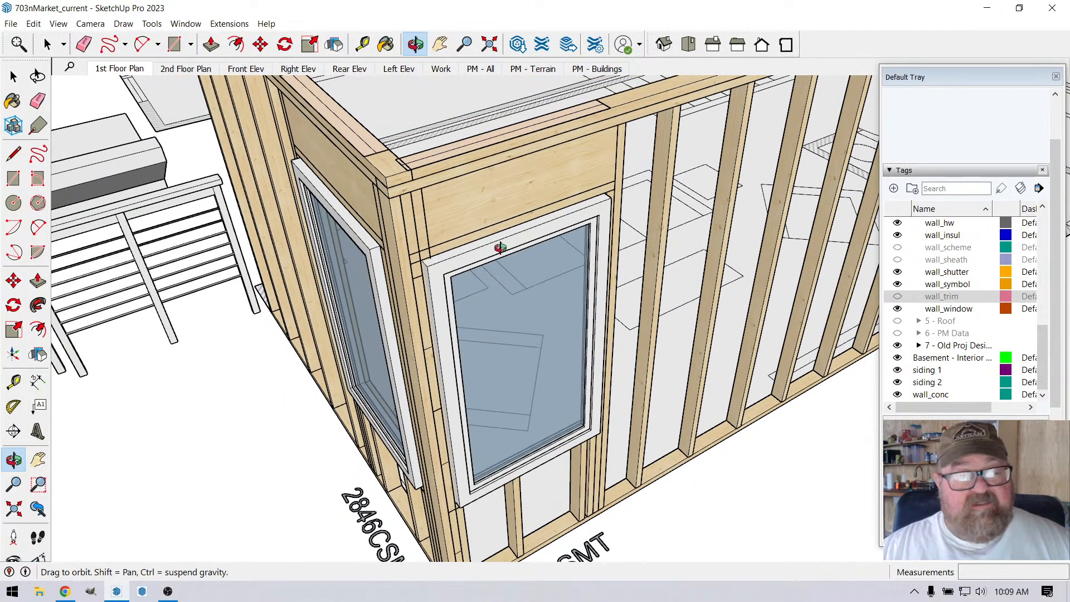
{"action": "left_click", "coordinate": [46, 43]}
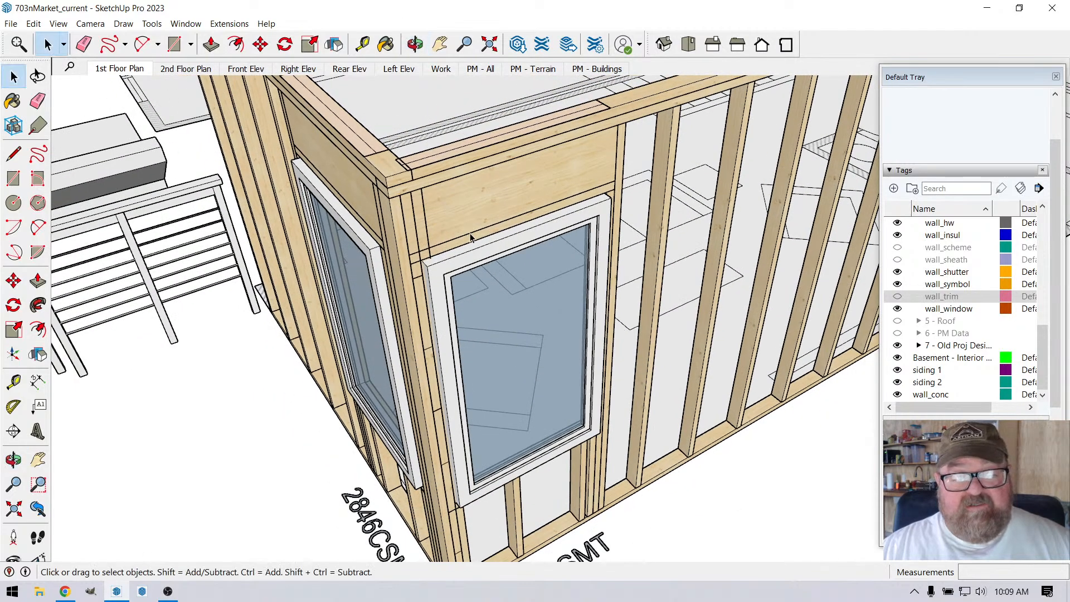
{"action": "middle_click_drag", "start_coordinate": [471, 237], "coordinate": [453, 258]}
{"action": "left_click", "coordinate": [229, 23]}
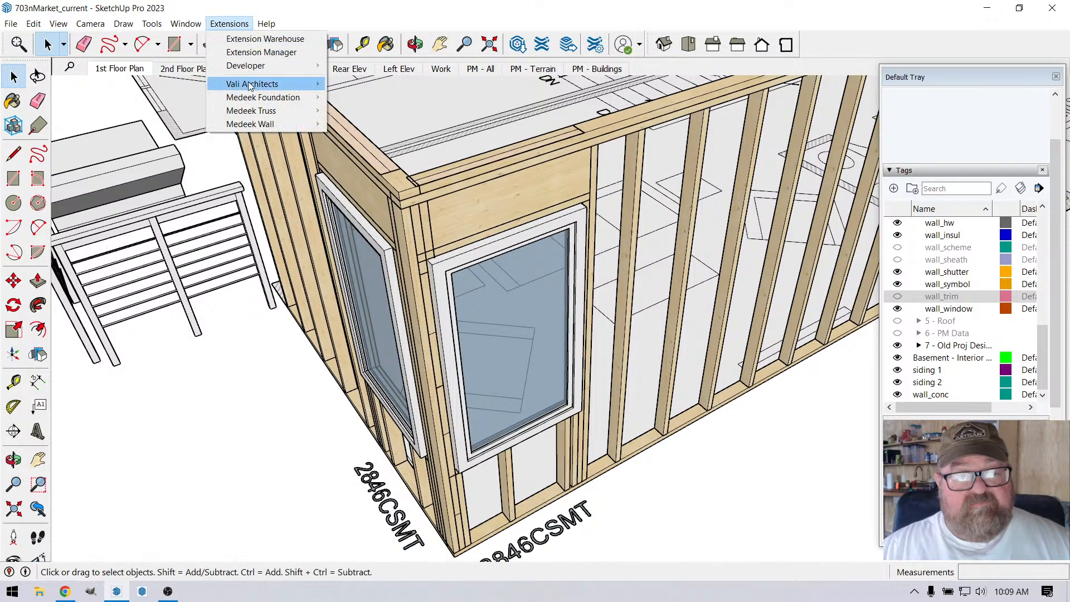
{"action": "left_click", "coordinate": [352, 21]}
{"action": "left_click", "coordinate": [362, 44]}
{"action": "scroll", "coordinate": [432, 285], "scroll_direction": "up", "scroll_amount": 6}
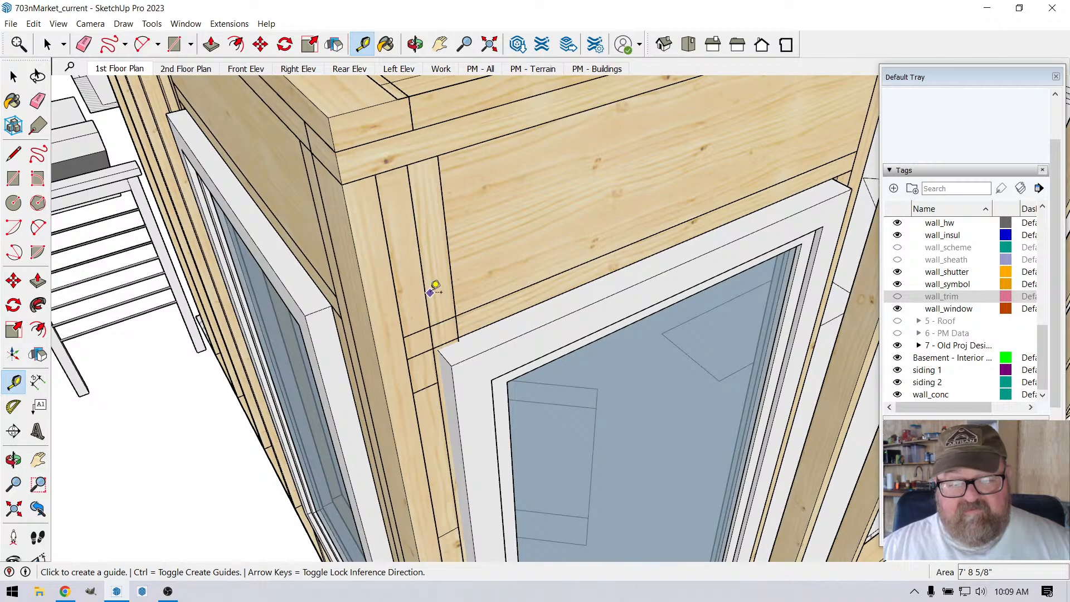
{"action": "left_click", "coordinate": [395, 282]}
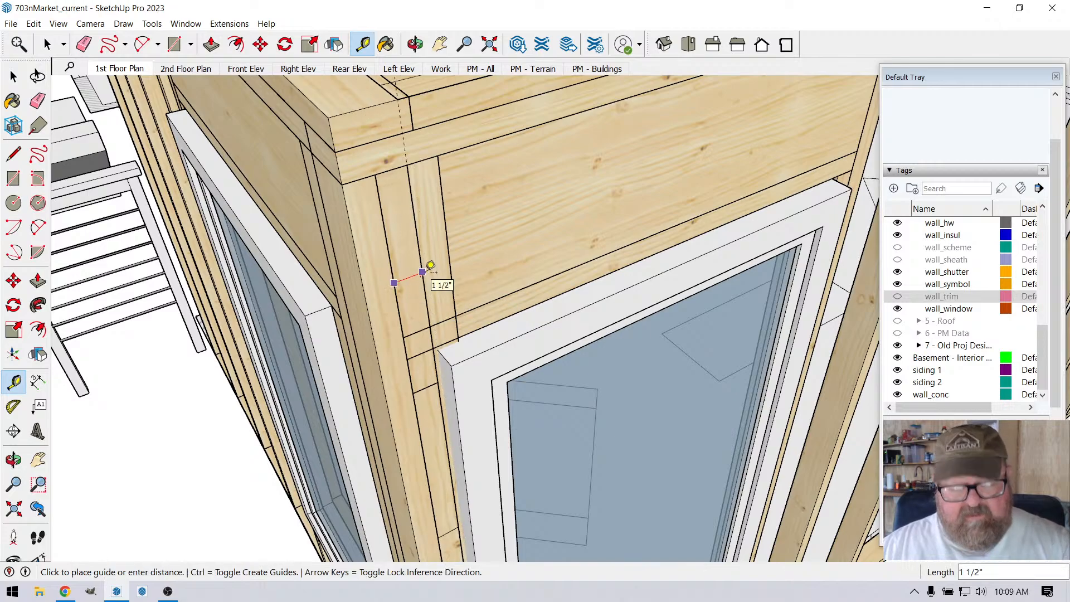
{"action": "left_click", "coordinate": [431, 266]}
{"action": "scroll", "coordinate": [431, 265], "scroll_direction": "down", "scroll_amount": 5}
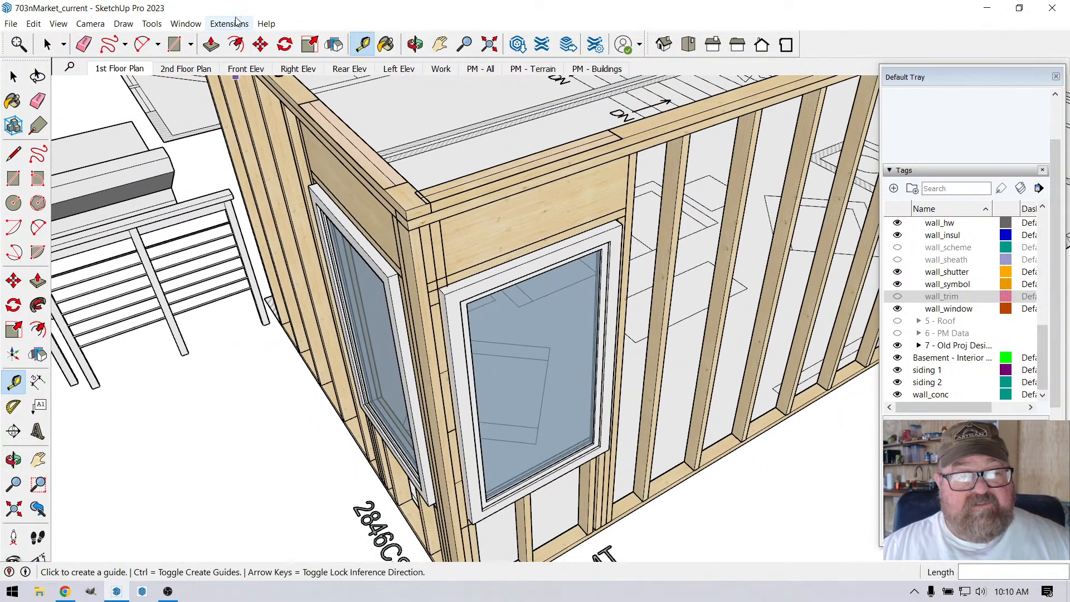
Step: Move the longer wall's window opening slightly away from the corner with Medeek Wall's move opening tool
{"action": "left_click", "coordinate": [236, 22]}
{"action": "mouse_move", "coordinate": [268, 124]}
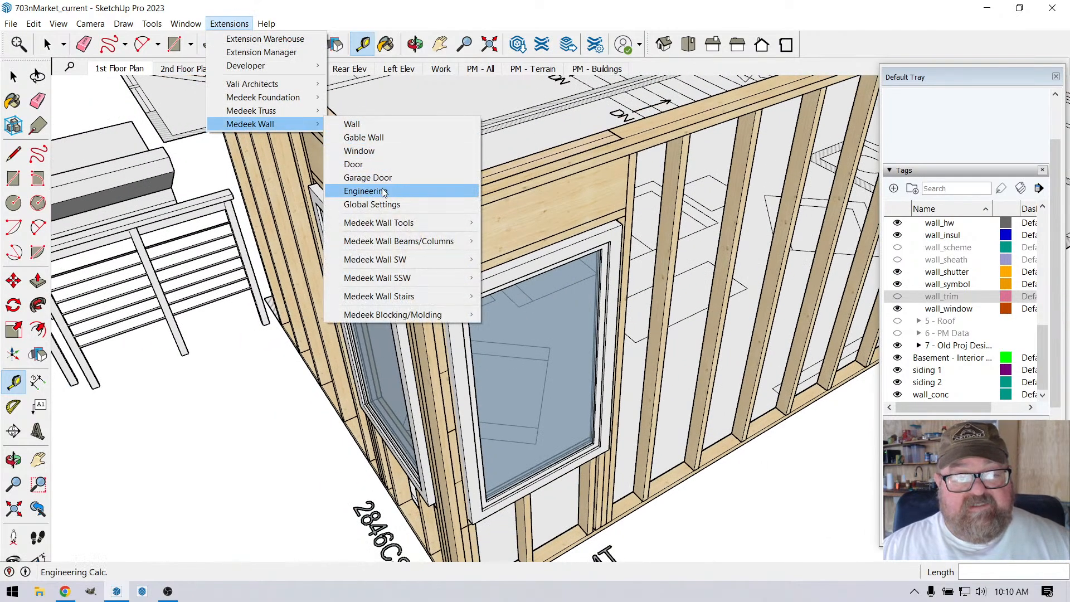
{"action": "mouse_move", "coordinate": [388, 225]}
{"action": "left_click", "coordinate": [504, 223]}
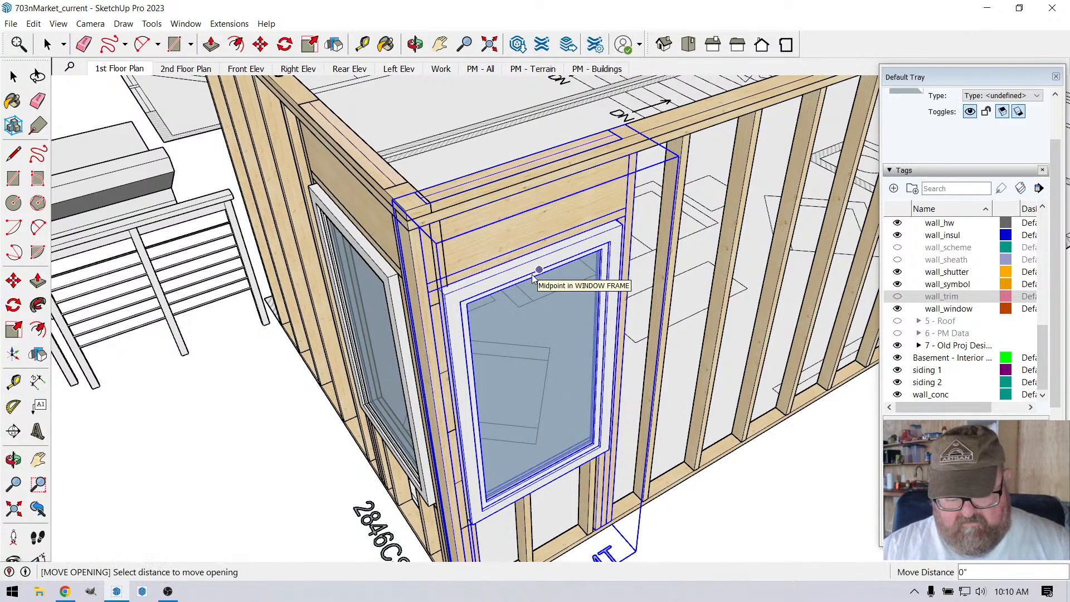
{"action": "key", "text": "Return"}
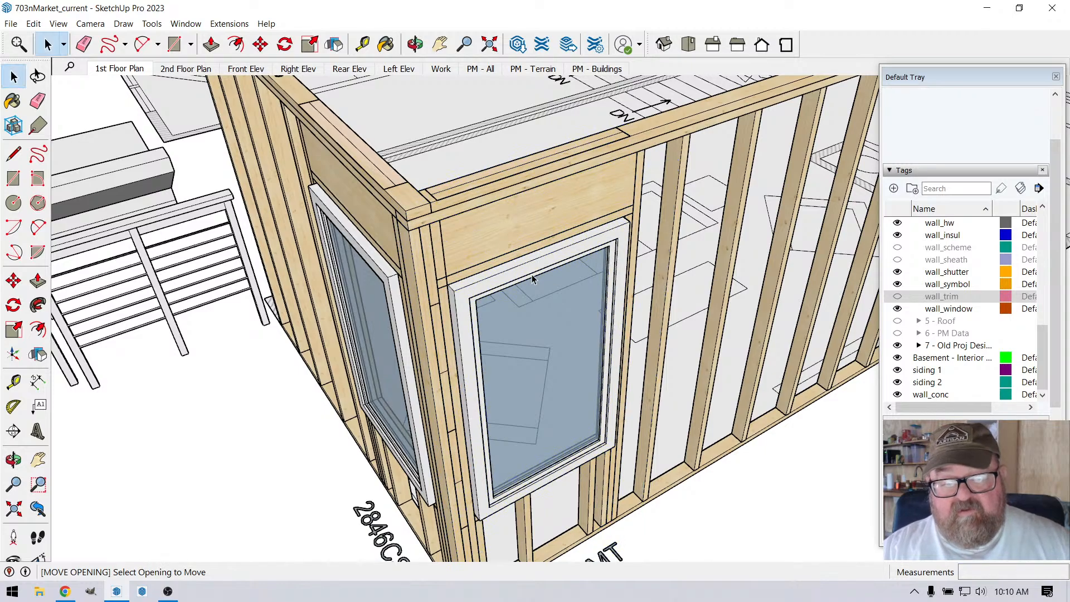
{"action": "key", "text": "space"}
{"action": "scroll", "coordinate": [532, 278], "scroll_direction": "down", "scroll_amount": 2}
{"action": "scroll", "coordinate": [479, 278], "scroll_direction": "up", "scroll_amount": 5}
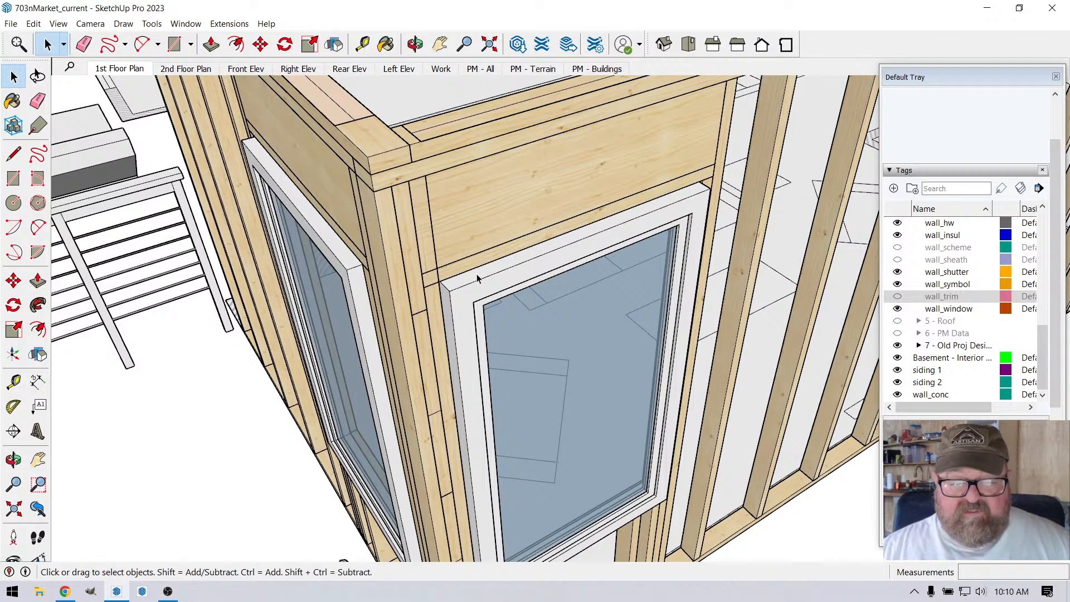
Step: Try to move the shorter wall's window opening 1 inch away from the corner with Medeek Wall's Move Opening tool
{"action": "scroll", "coordinate": [456, 252], "scroll_direction": "down", "scroll_amount": 4}
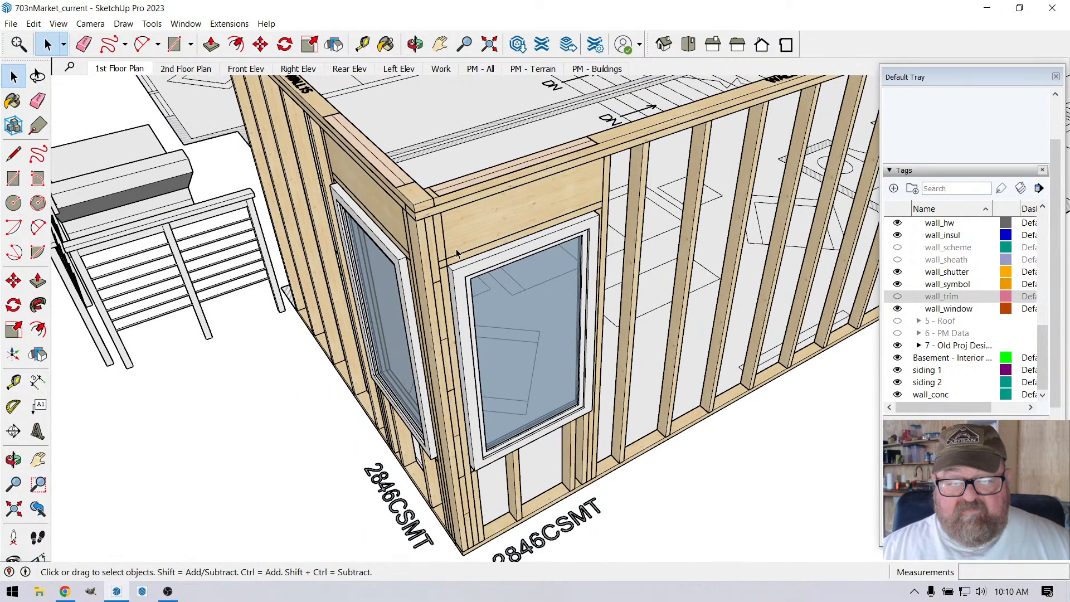
{"action": "left_click", "coordinate": [415, 44]}
{"action": "scroll", "coordinate": [590, 269], "scroll_direction": "up", "scroll_amount": 6}
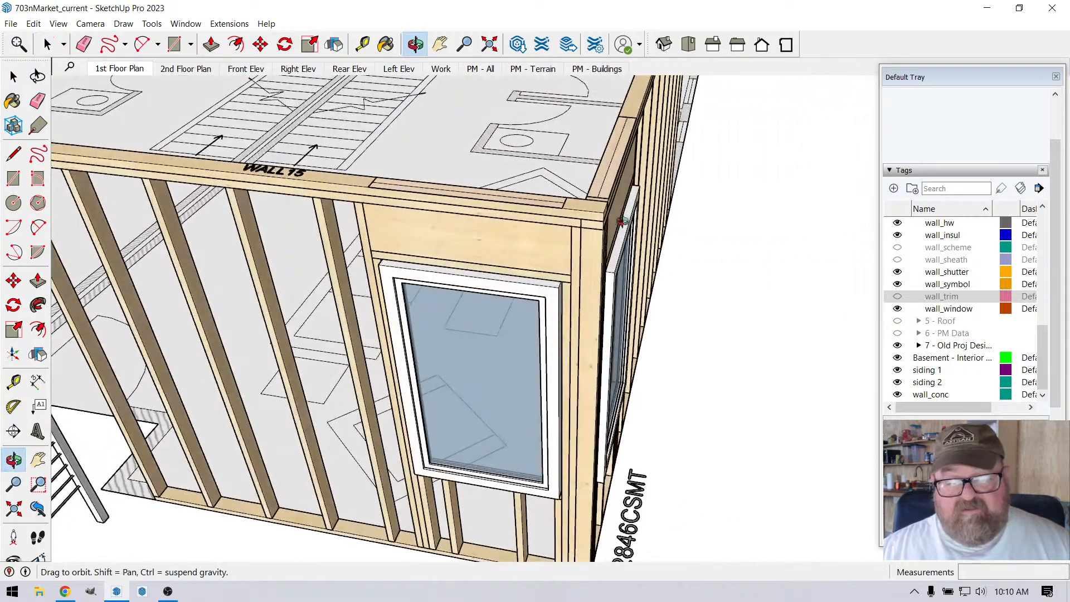
{"action": "mouse_move", "coordinate": [590, 268]}
{"action": "middle_mouse_down"}
{"action": "mouse_move", "coordinate": [413, 265]}
{"action": "mouse_move", "coordinate": [487, 335]}
{"action": "mouse_move", "coordinate": [550, 318]}
{"action": "mouse_move", "coordinate": [291, 200]}
{"action": "middle_mouse_up"}
{"action": "left_click_drag", "start_coordinate": [291, 199], "coordinate": [480, 276]}
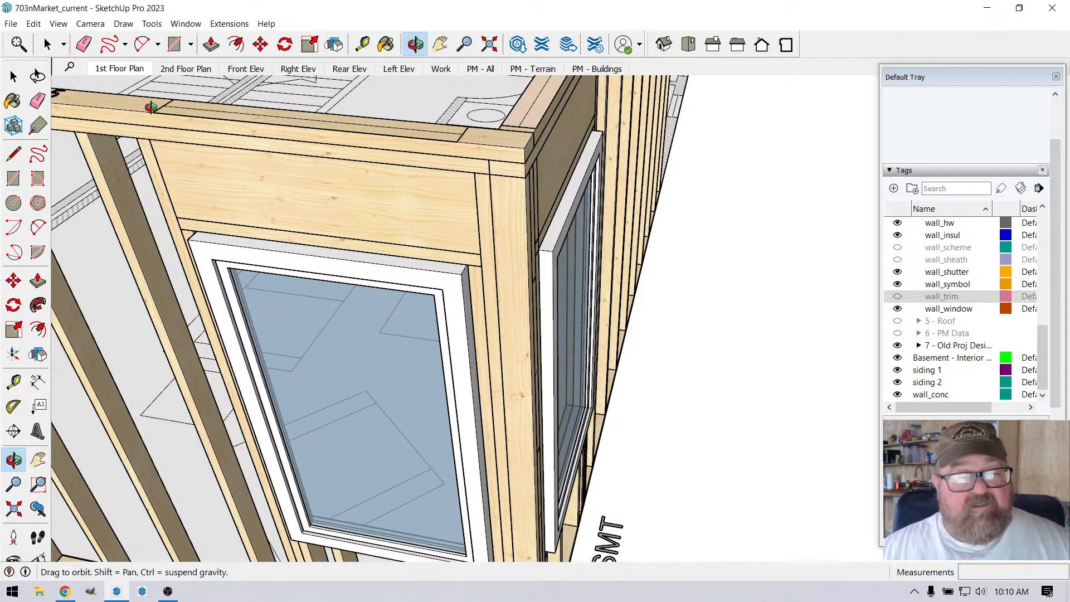
{"action": "left_click", "coordinate": [47, 44]}
{"action": "left_click", "coordinate": [274, 258]}
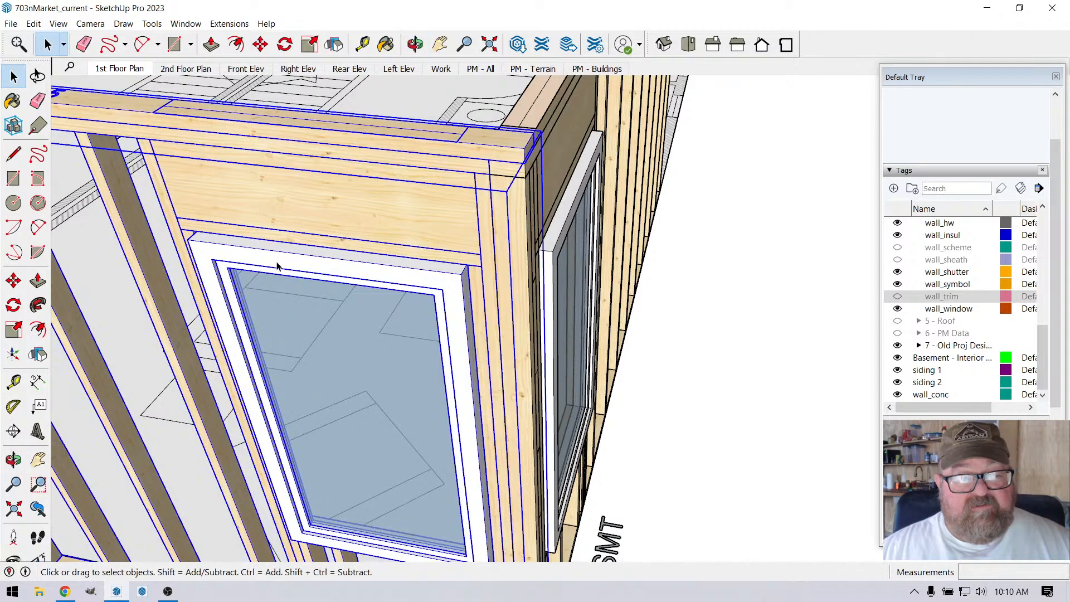
{"action": "left_click", "coordinate": [229, 23]}
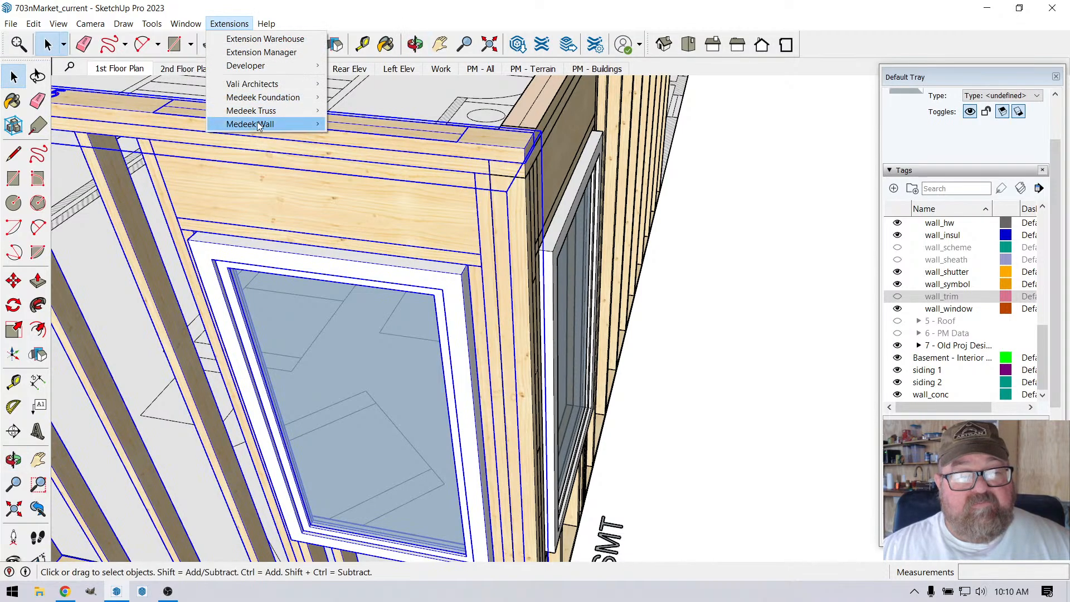
{"action": "mouse_move", "coordinate": [259, 125]}
{"action": "mouse_move", "coordinate": [424, 223]}
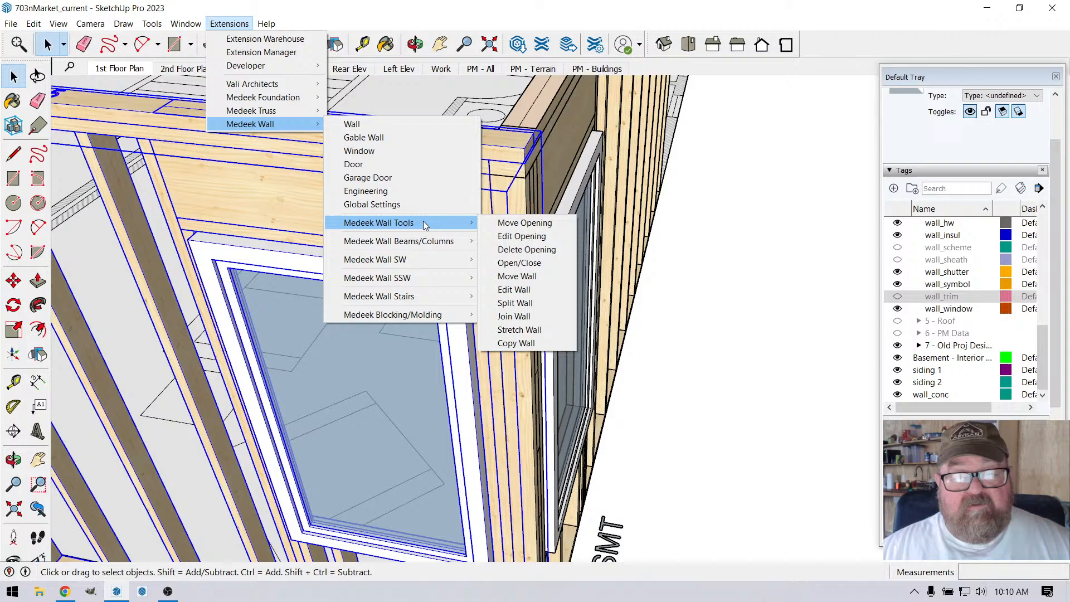
{"action": "left_click", "coordinate": [522, 224]}
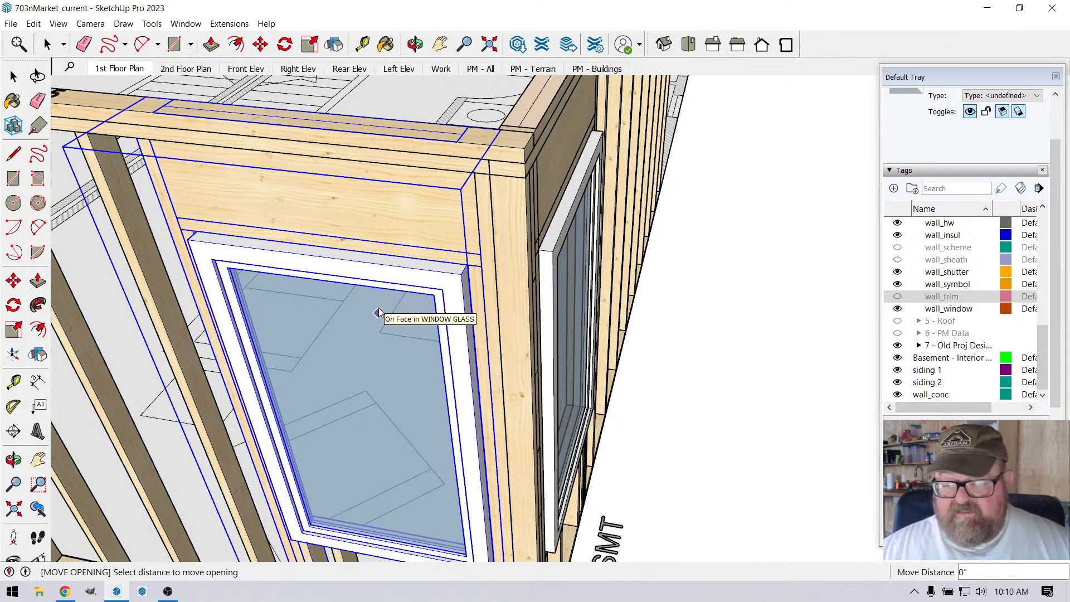
{"action": "type", "text": "-1.5"}
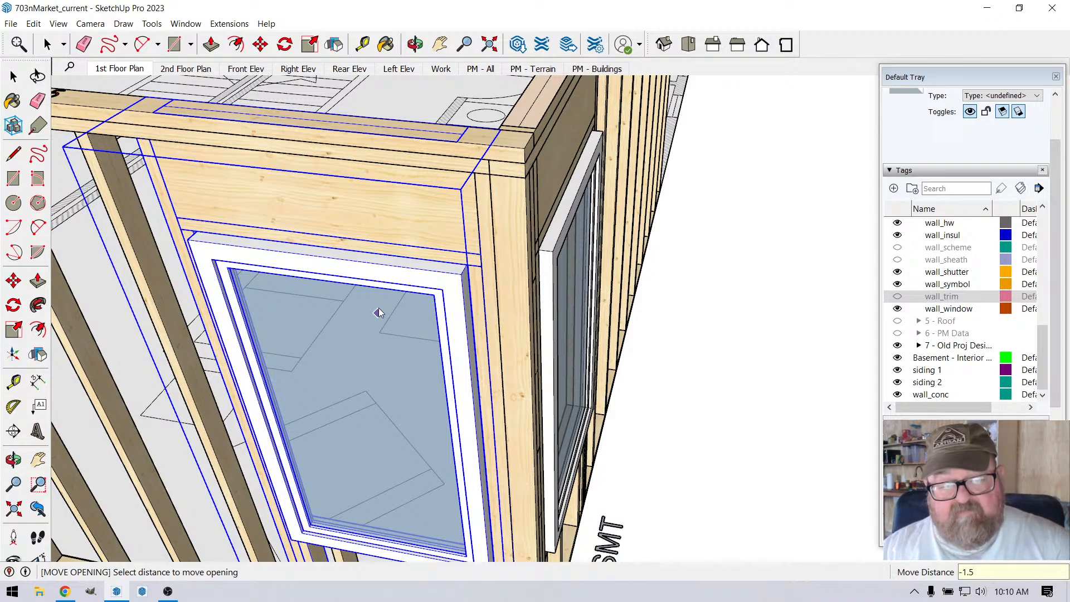
{"action": "key", "text": "Return"}
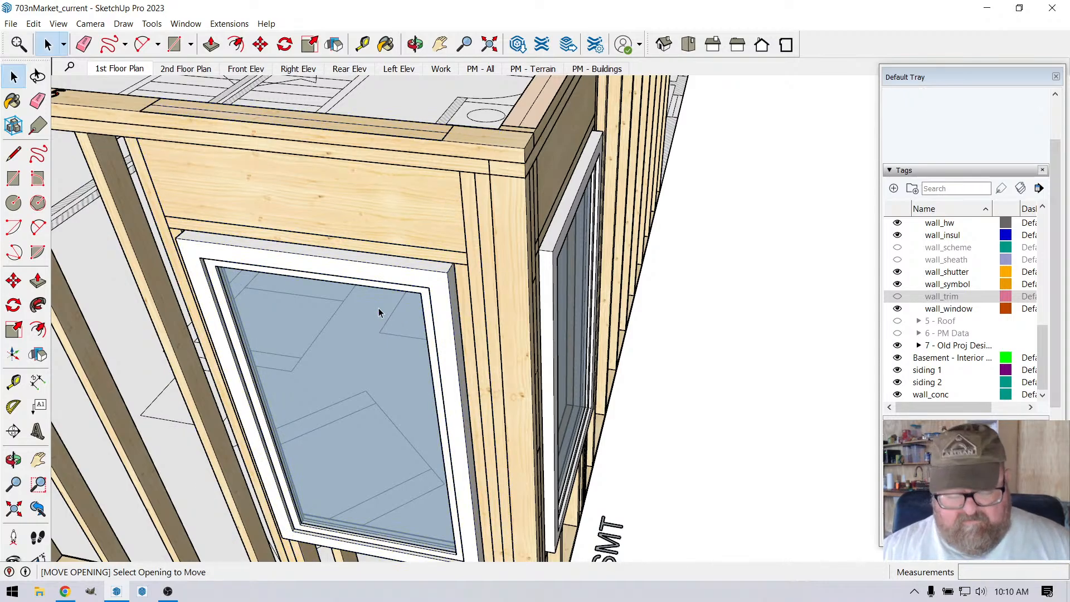
{"action": "key", "text": "space"}
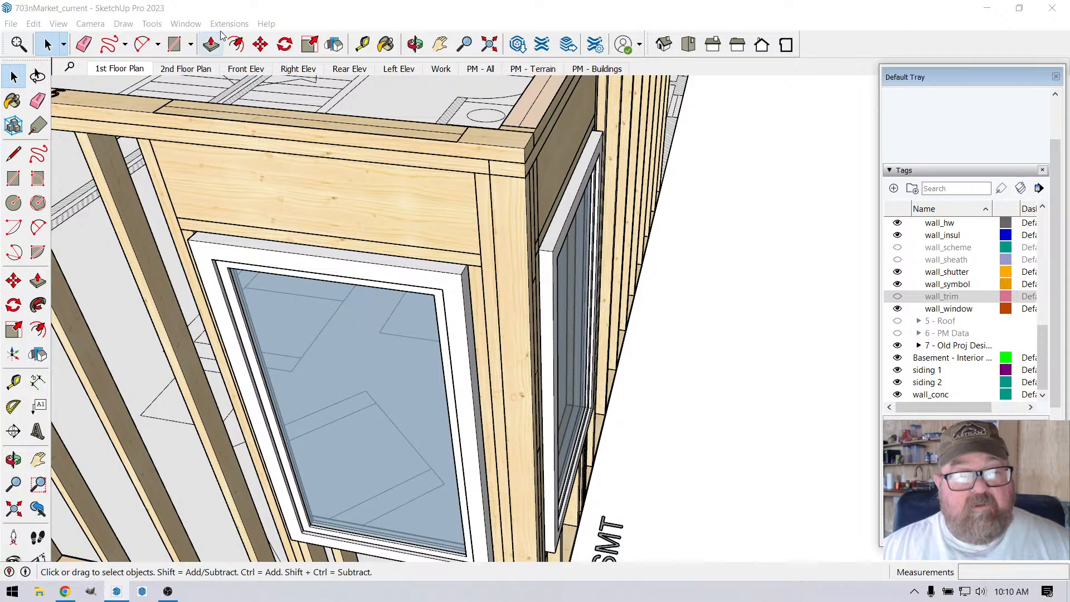
Step: Move the shorter wall's window opening 1.5 inches toward the corner with Medeek Wall's Move Opening tool, accepting the location adjustment
{"action": "left_click", "coordinate": [317, 281]}
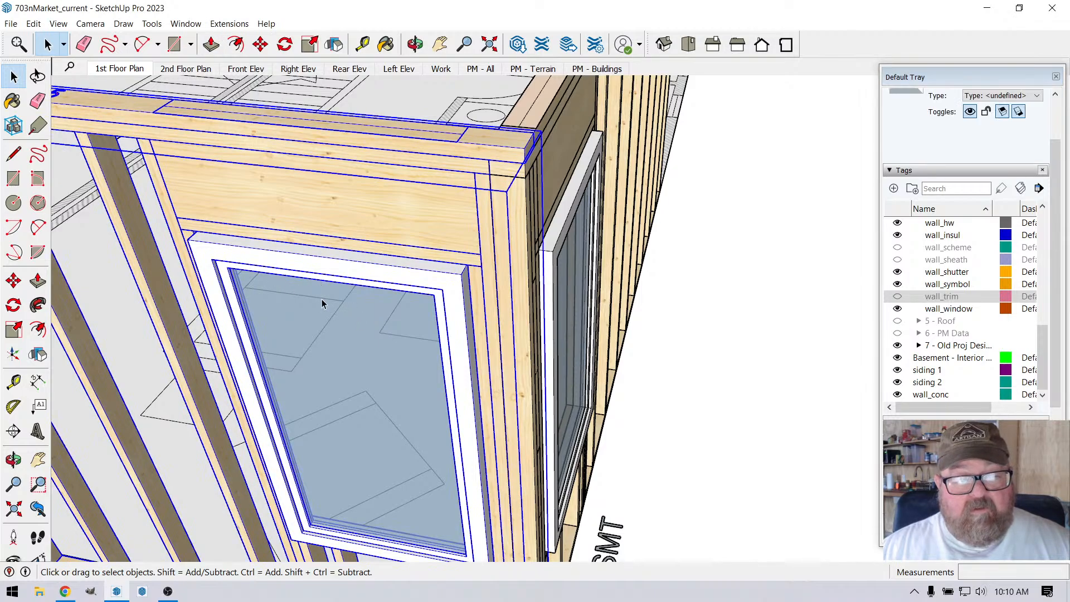
{"action": "left_click", "coordinate": [229, 24]}
{"action": "mouse_move", "coordinate": [262, 124]}
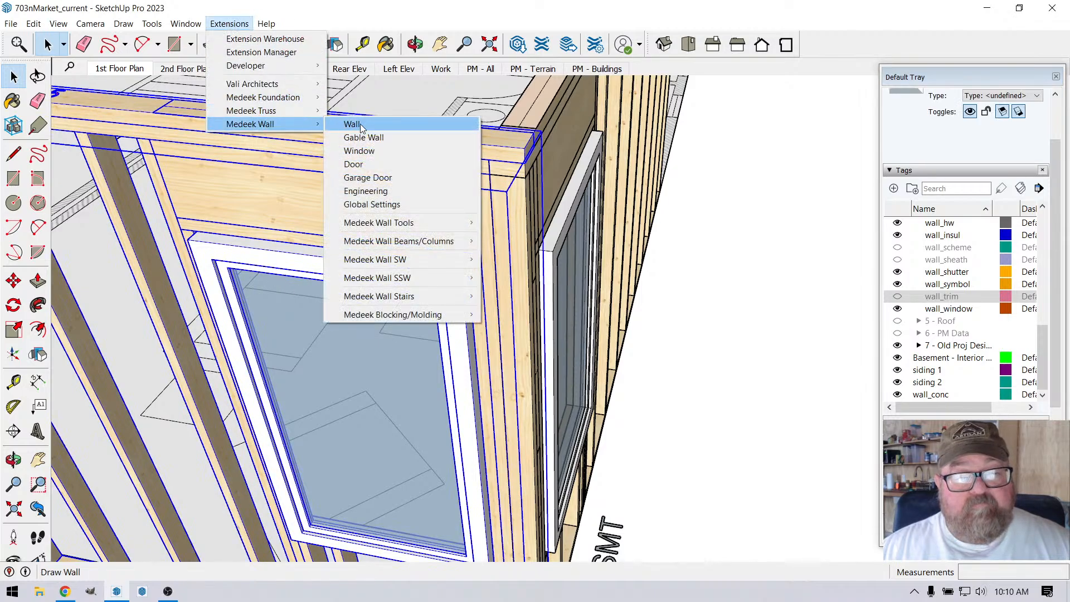
{"action": "mouse_move", "coordinate": [382, 223]}
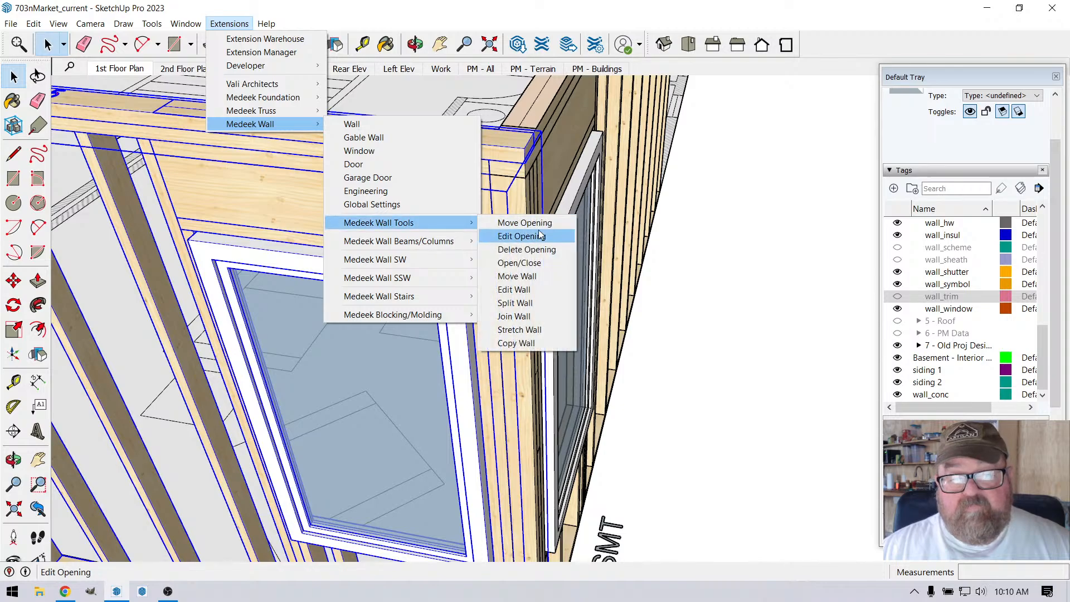
{"action": "left_click", "coordinate": [530, 223]}
{"action": "left_click", "coordinate": [360, 340]}
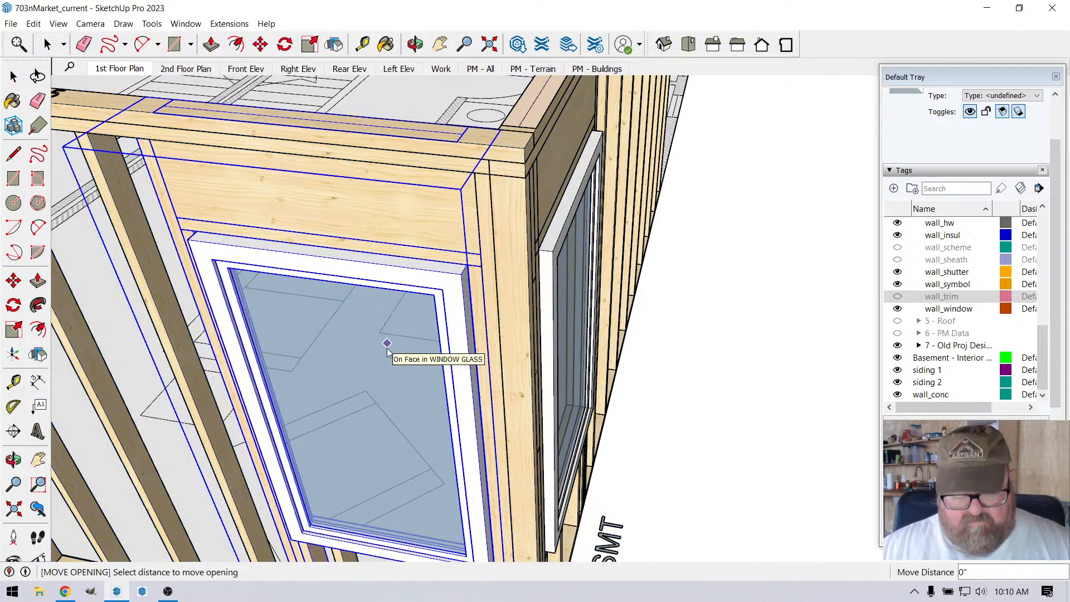
{"action": "type", "text": "1.5"}
{"action": "key", "text": "Return"}
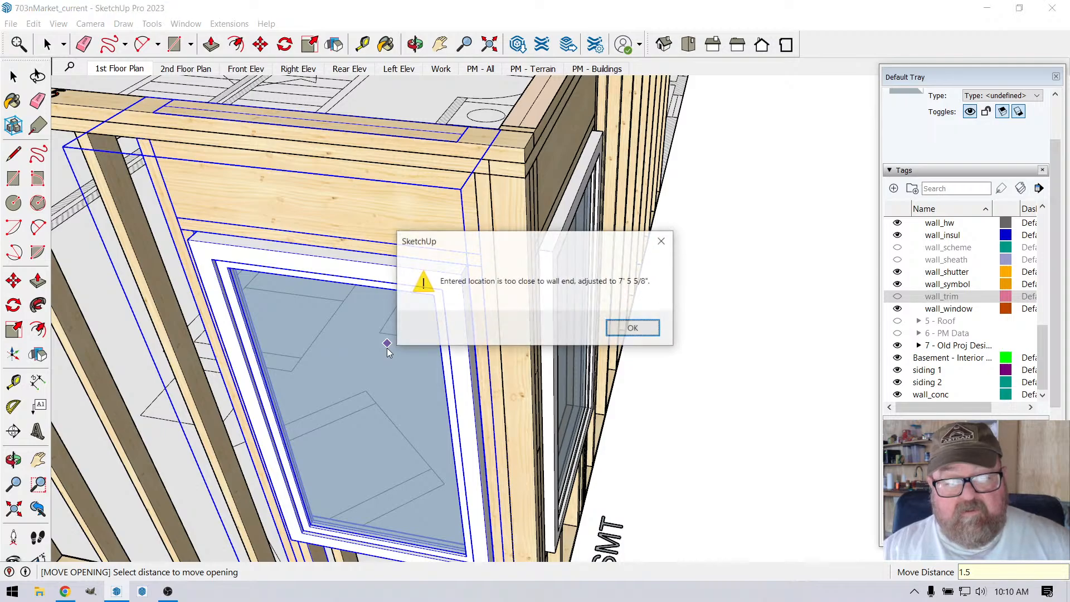
{"action": "left_click", "coordinate": [649, 329]}
Step: Examine the corner post, trimmer studs and headers of both windowed walls from the exterior side
{"action": "scroll", "coordinate": [514, 179], "scroll_direction": "up", "scroll_amount": 2}
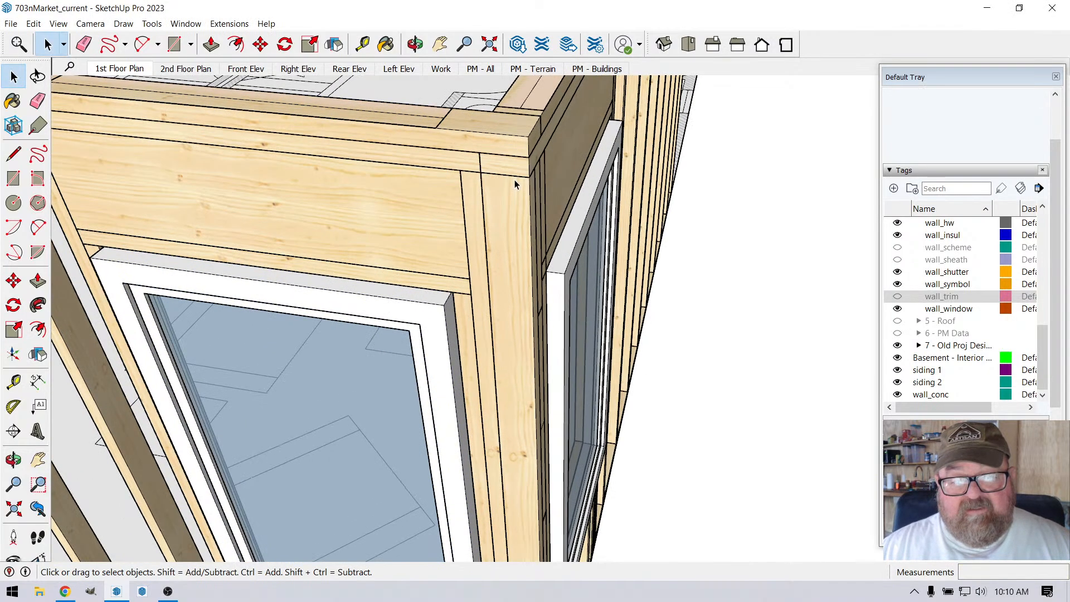
{"action": "key", "text": "o"}
{"action": "left_click_drag", "start_coordinate": [554, 273], "coordinate": [494, 249]}
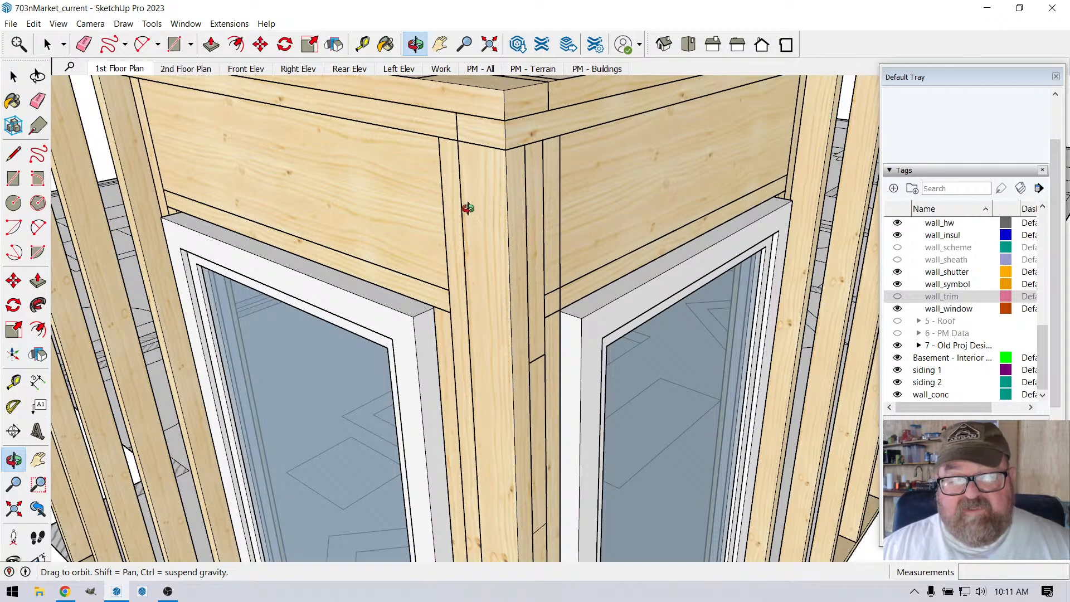
{"action": "left_click_drag", "start_coordinate": [468, 205], "coordinate": [531, 318]}
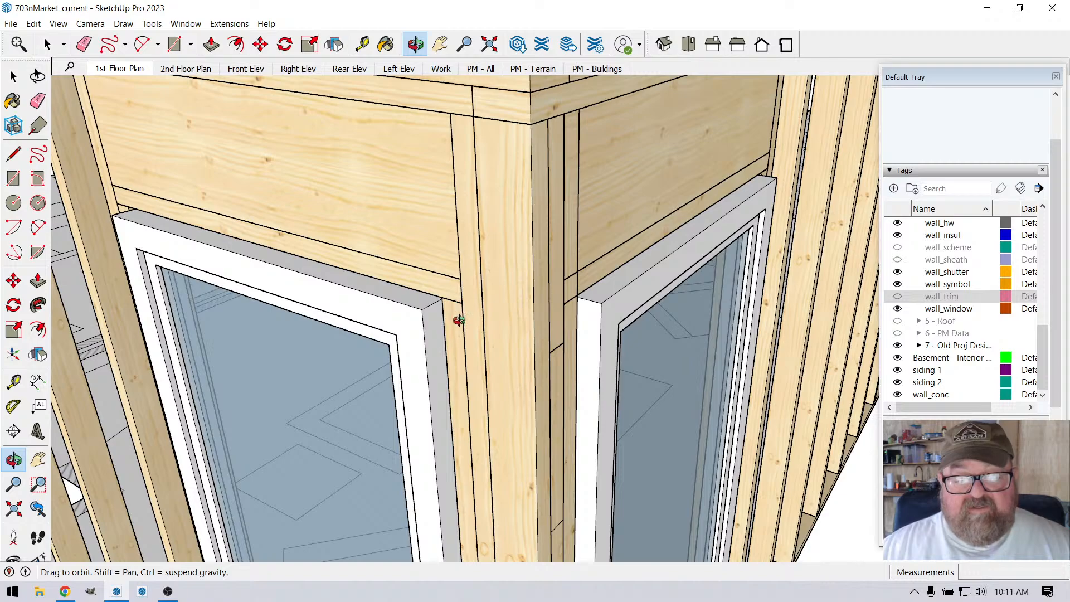
{"action": "left_click_drag", "start_coordinate": [511, 314], "coordinate": [456, 320]}
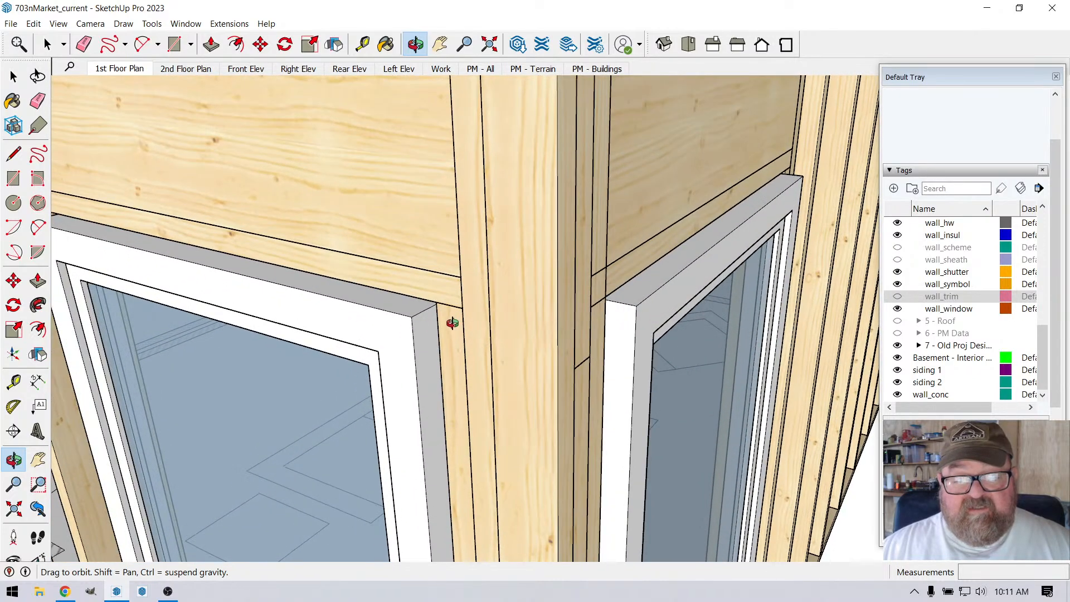
{"action": "scroll", "coordinate": [565, 325], "scroll_direction": "down", "scroll_amount": 3}
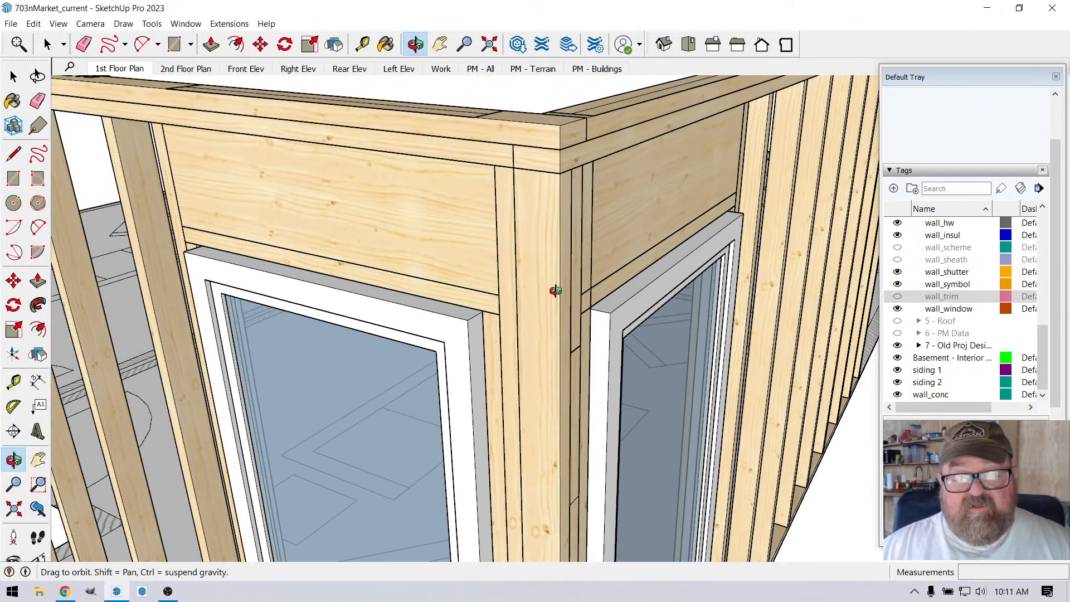
{"action": "scroll", "coordinate": [557, 246], "scroll_direction": "down", "scroll_amount": 3}
{"action": "scroll", "coordinate": [555, 242], "scroll_direction": "down", "scroll_amount": 4}
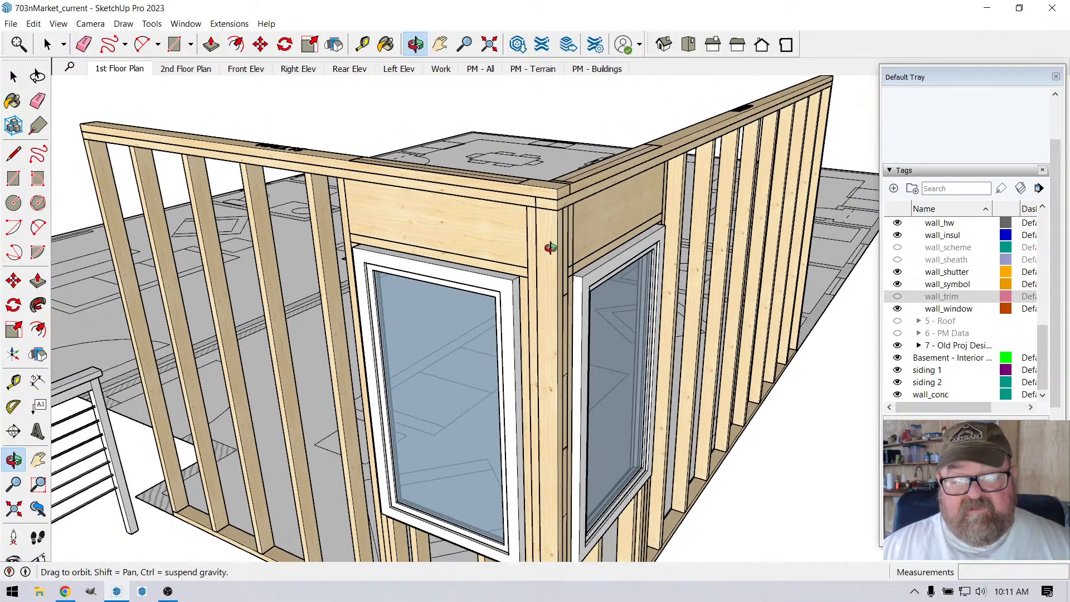
{"action": "left_click_drag", "start_coordinate": [555, 242], "coordinate": [340, 256]}
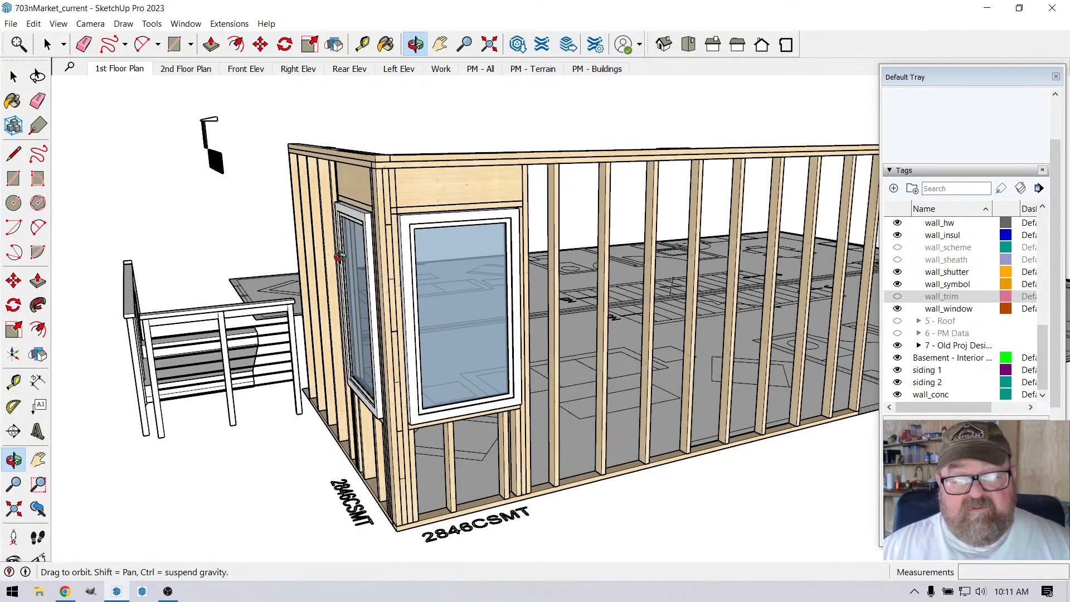
{"action": "scroll", "coordinate": [339, 256], "scroll_direction": "up", "scroll_amount": 5}
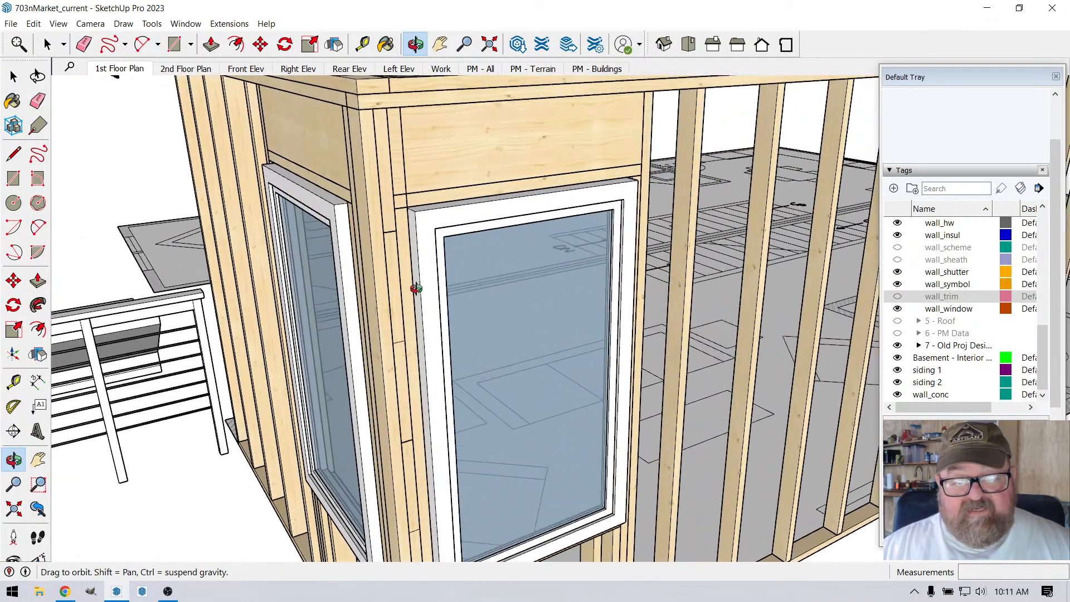
{"action": "scroll", "coordinate": [435, 284], "scroll_direction": "down", "scroll_amount": 6}
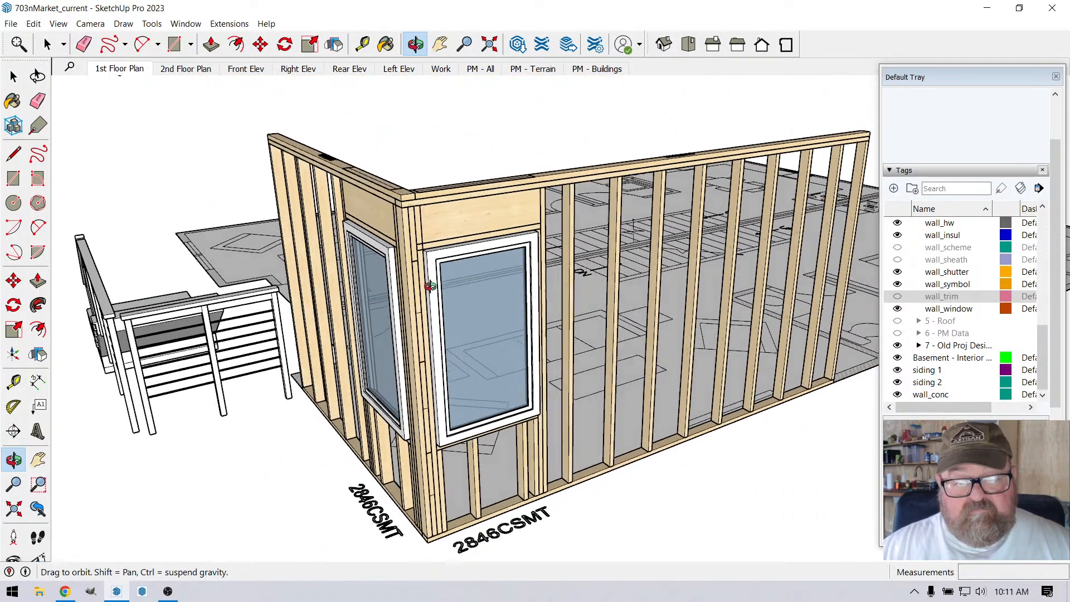
Step: Check the live stream's chat and analytics in YouTube Studio in Chrome, and return to the corner framing in SketchUp
{"action": "left_click", "coordinate": [65, 591]}
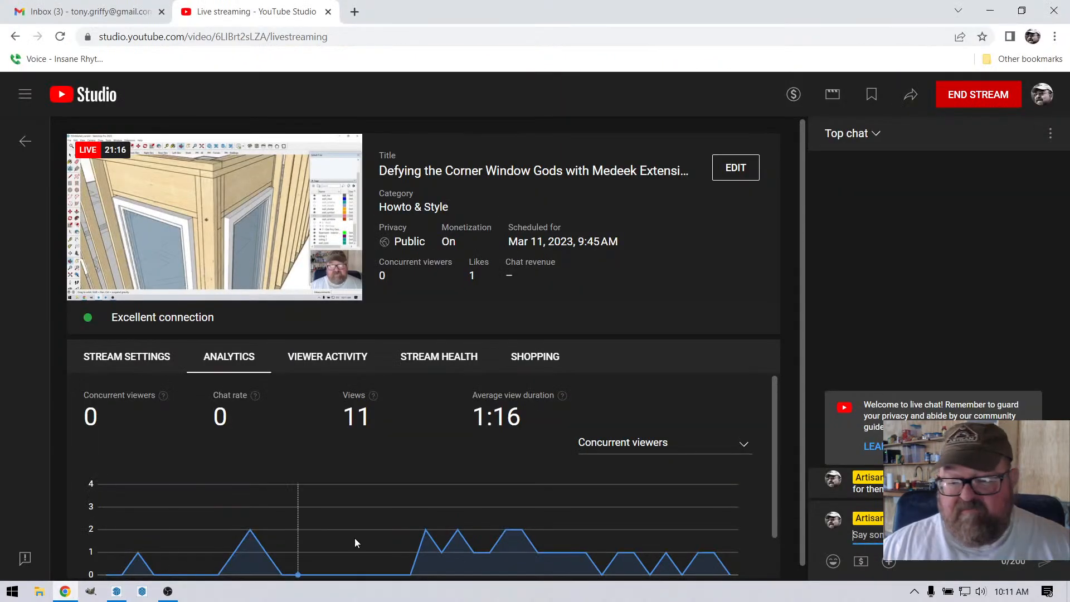
{"action": "left_click", "coordinate": [117, 591]}
{"action": "scroll", "coordinate": [387, 267], "scroll_direction": "up", "scroll_amount": 4}
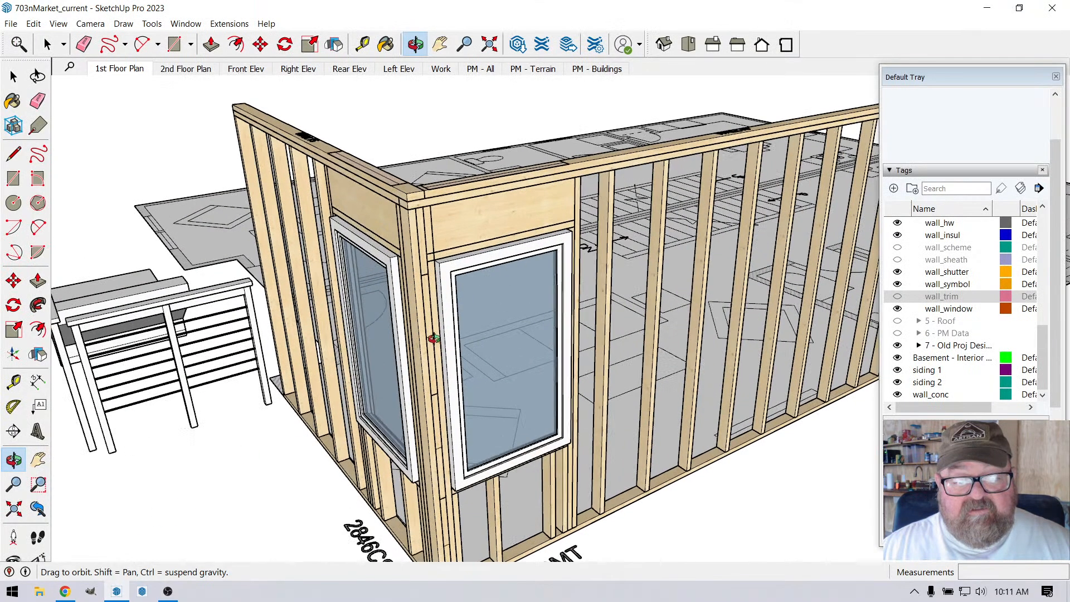
{"action": "scroll", "coordinate": [388, 267], "scroll_direction": "down", "scroll_amount": 5}
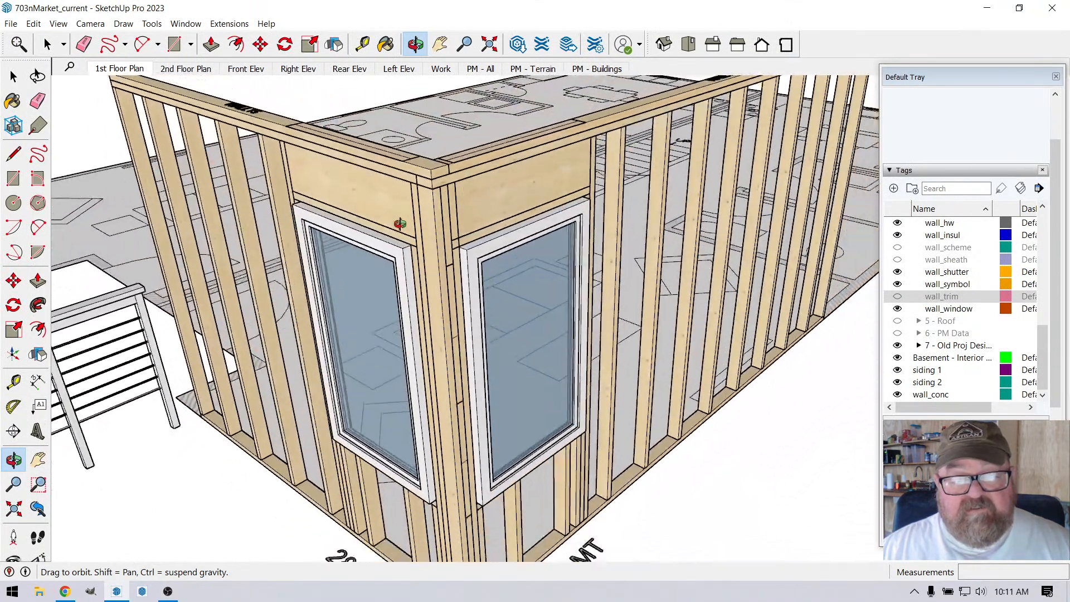
{"action": "key", "text": "space"}
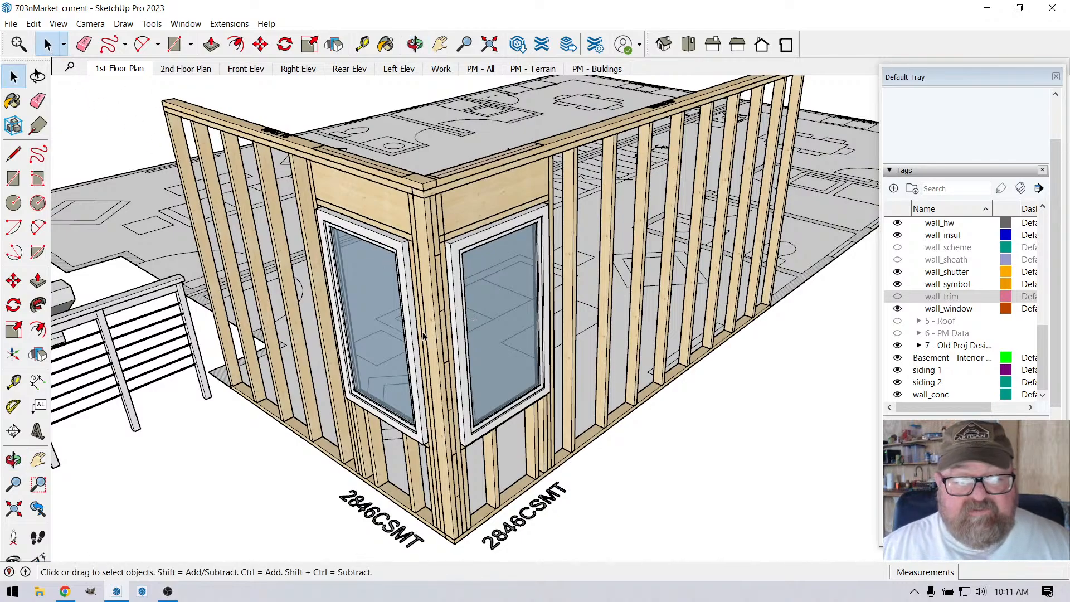
{"action": "left_click", "coordinate": [415, 44]}
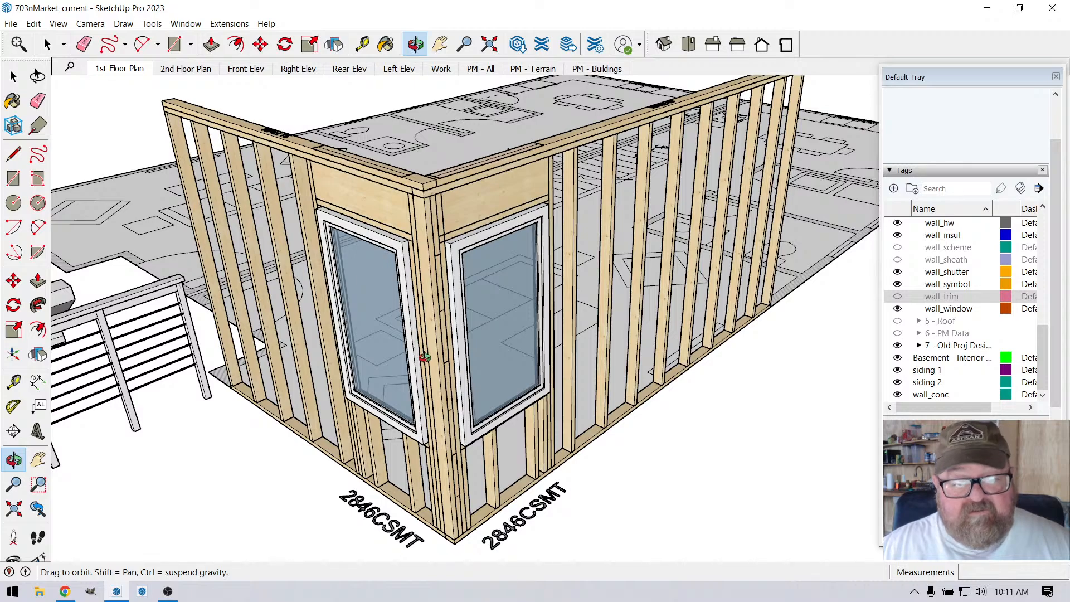
{"action": "scroll", "coordinate": [413, 344], "scroll_direction": "up", "scroll_amount": 5}
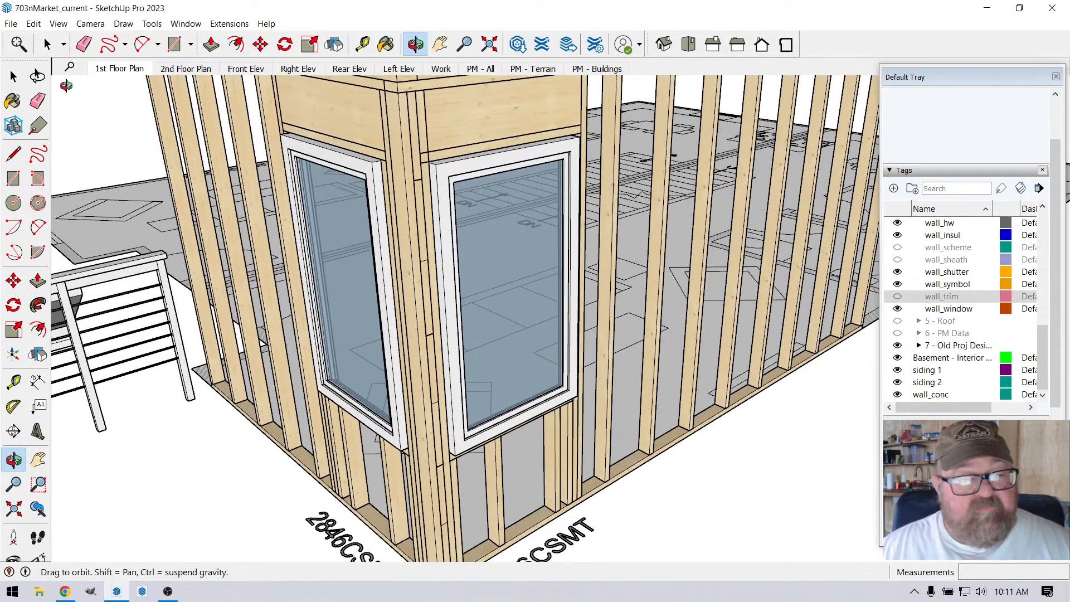
{"action": "scroll", "coordinate": [450, 345], "scroll_direction": "down", "scroll_amount": 5}
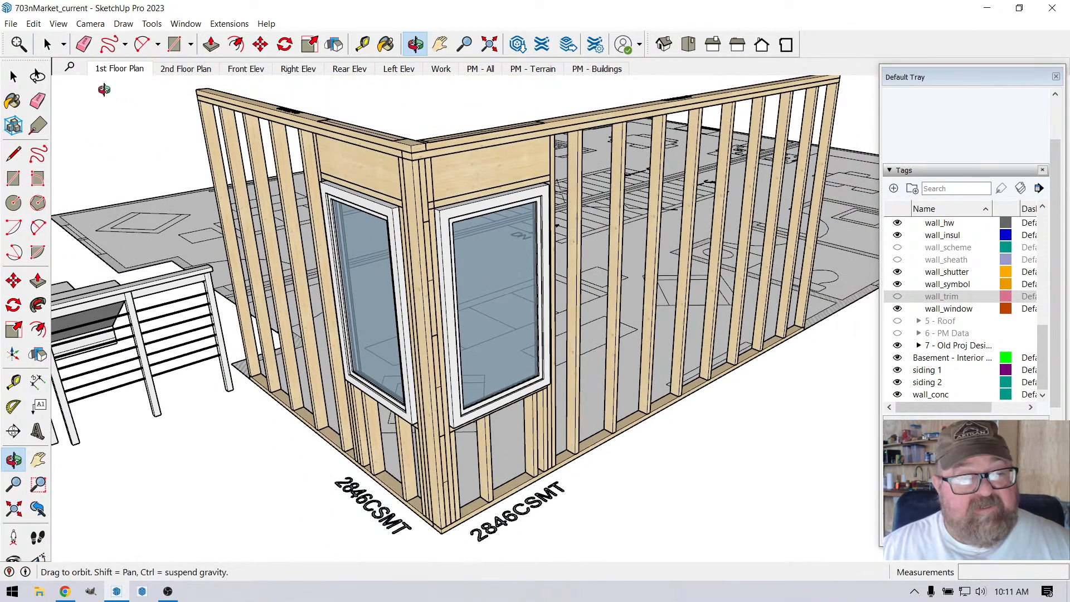
Step: Explode the longer and shorter windowed wall assemblies into their separate framing and window groups
{"action": "left_click", "coordinate": [47, 44]}
{"action": "left_click", "coordinate": [452, 214]}
{"action": "scroll", "coordinate": [451, 213], "scroll_direction": "down", "scroll_amount": 2}
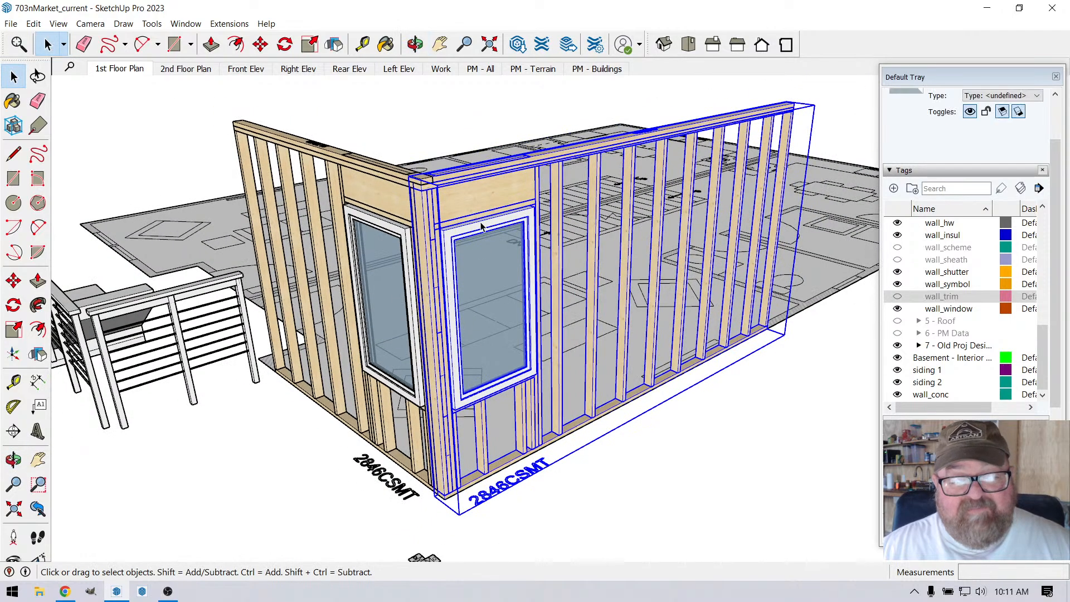
{"action": "right_click", "coordinate": [480, 202]}
{"action": "left_click", "coordinate": [520, 294]}
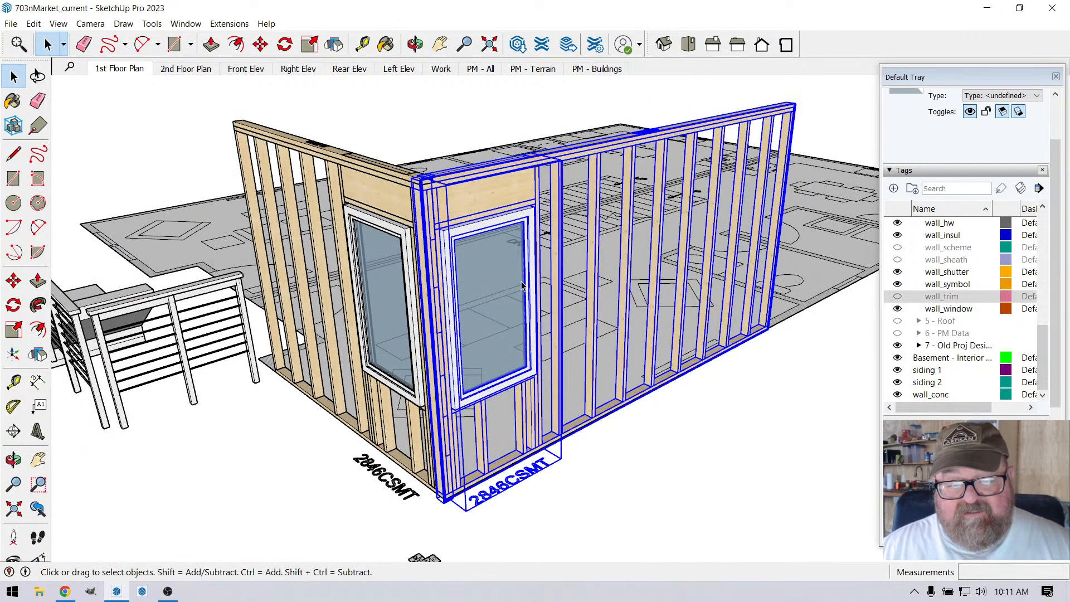
{"action": "left_click", "coordinate": [374, 192]}
{"action": "right_click", "coordinate": [373, 192]}
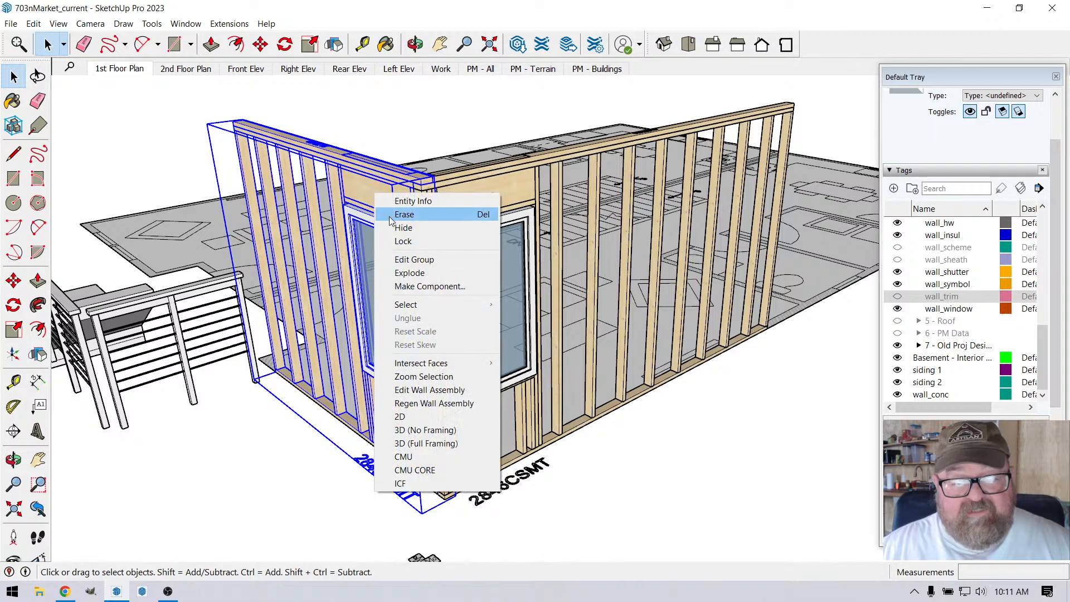
{"action": "left_click", "coordinate": [409, 273]}
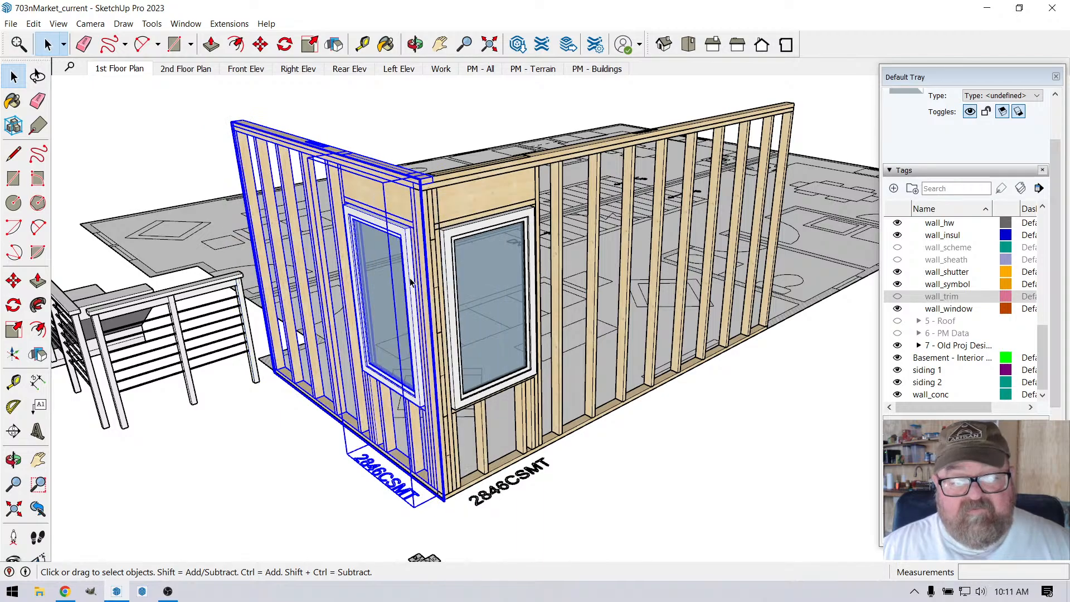
Step: Examine how the longer wall's window group and its side studs meet the corner post on the exterior side
{"action": "middle_click_drag", "start_coordinate": [410, 274], "coordinate": [378, 348]}
{"action": "left_click", "coordinate": [182, 182]}
{"action": "scroll", "coordinate": [454, 268], "scroll_direction": "up", "scroll_amount": 2}
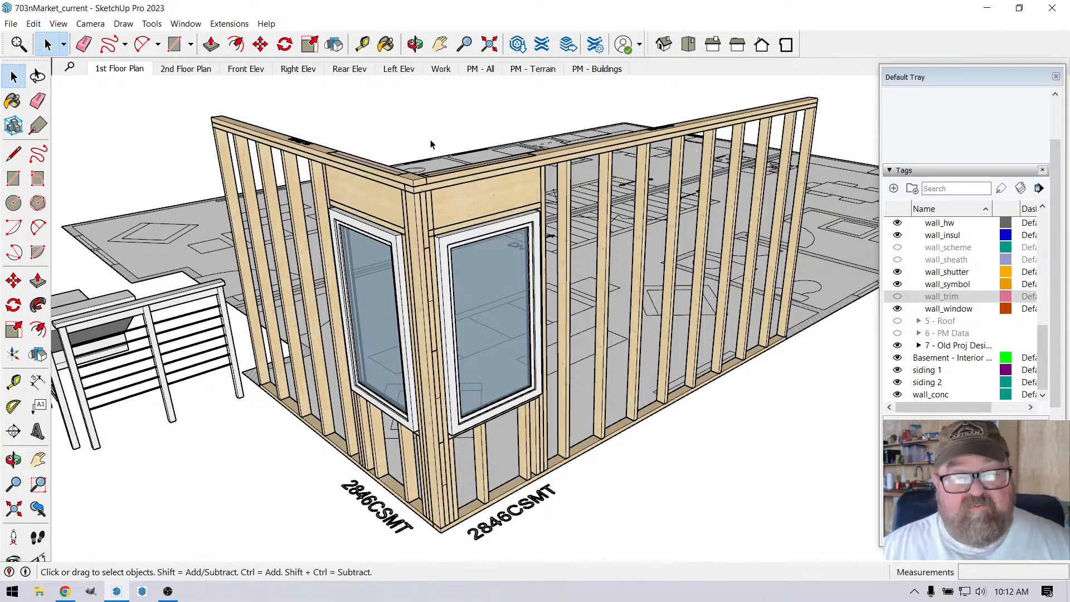
{"action": "left_click", "coordinate": [415, 44]}
{"action": "left_click_drag", "start_coordinate": [418, 184], "coordinate": [426, 296]}
{"action": "key", "text": "space"}
{"action": "left_click", "coordinate": [430, 196]}
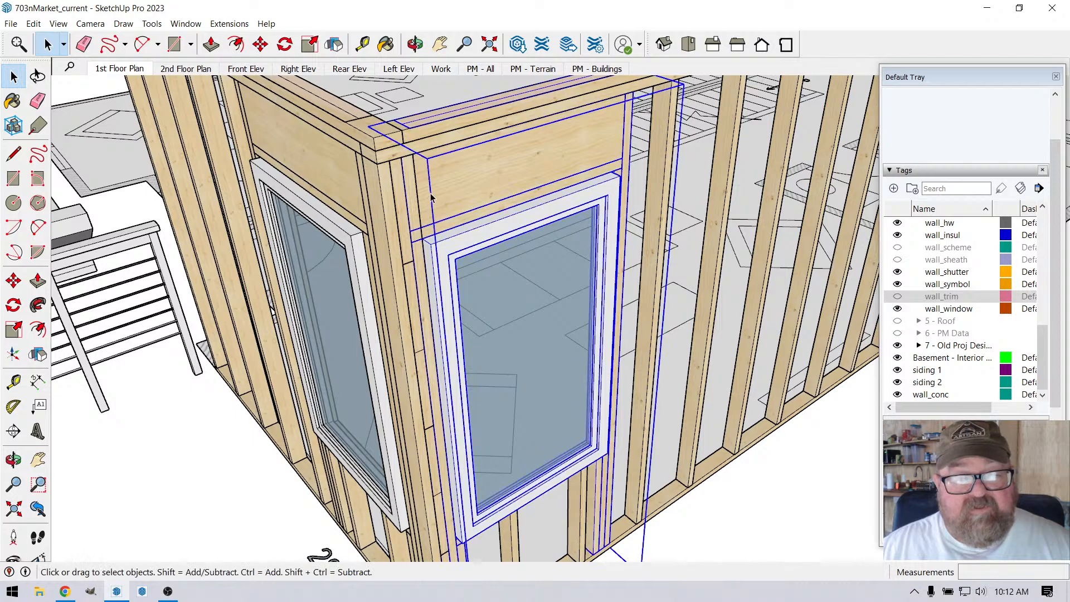
{"action": "scroll", "coordinate": [423, 212], "scroll_direction": "down", "scroll_amount": 3}
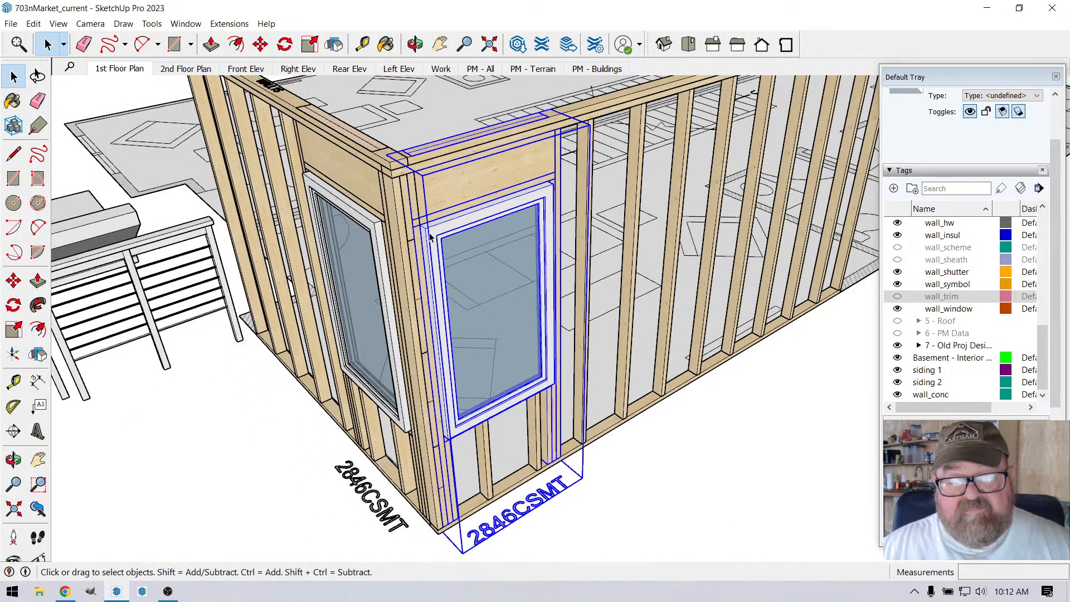
{"action": "scroll", "coordinate": [429, 237], "scroll_direction": "up", "scroll_amount": 3}
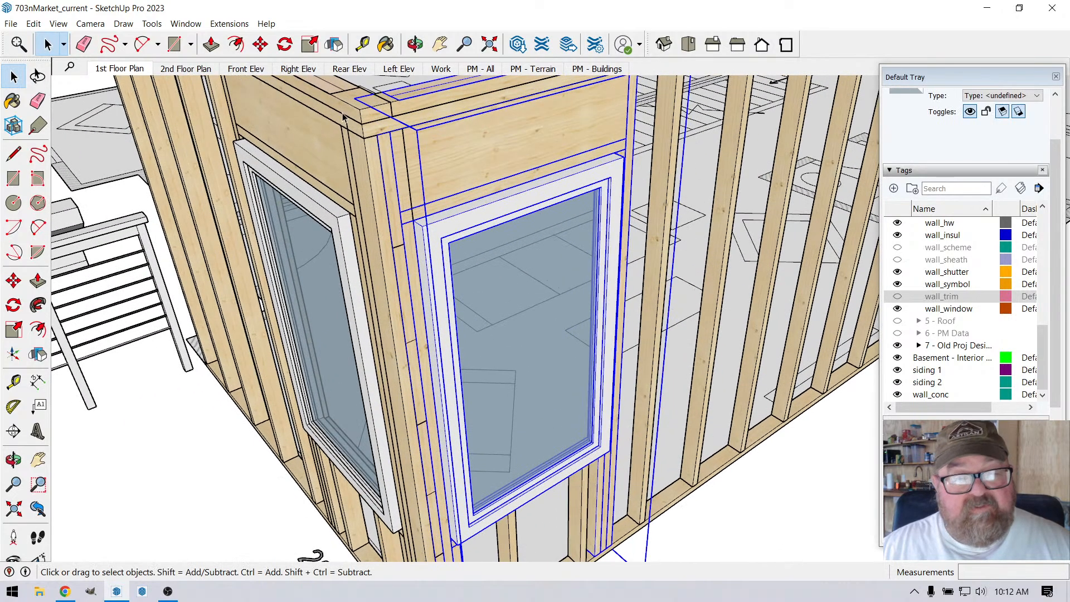
{"action": "key", "text": "m"}
{"action": "scroll", "coordinate": [454, 129], "scroll_direction": "up", "scroll_amount": 2}
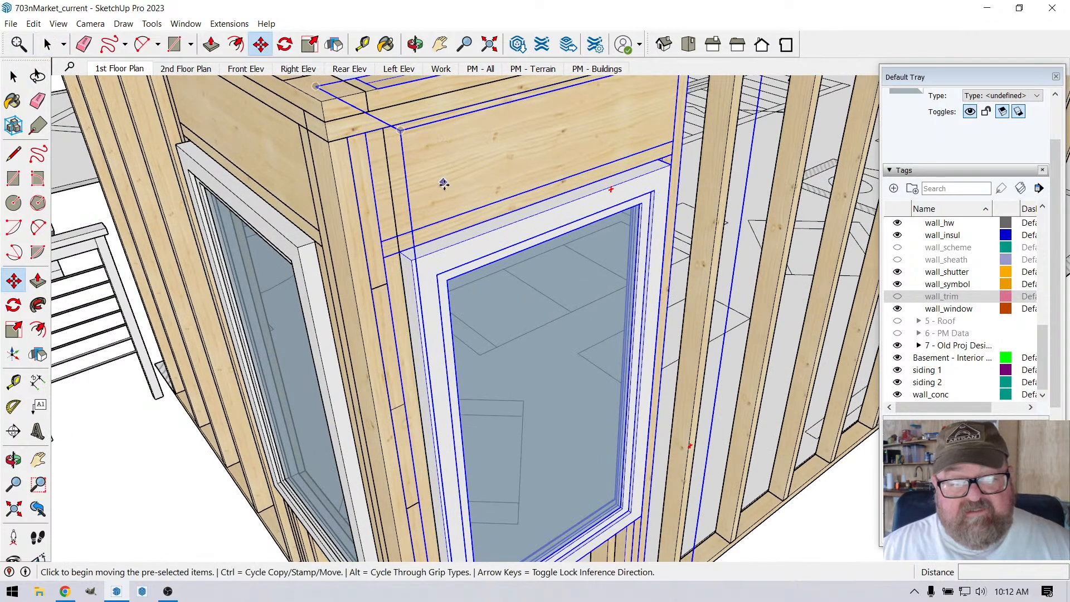
{"action": "scroll", "coordinate": [447, 192], "scroll_direction": "down", "scroll_amount": 3}
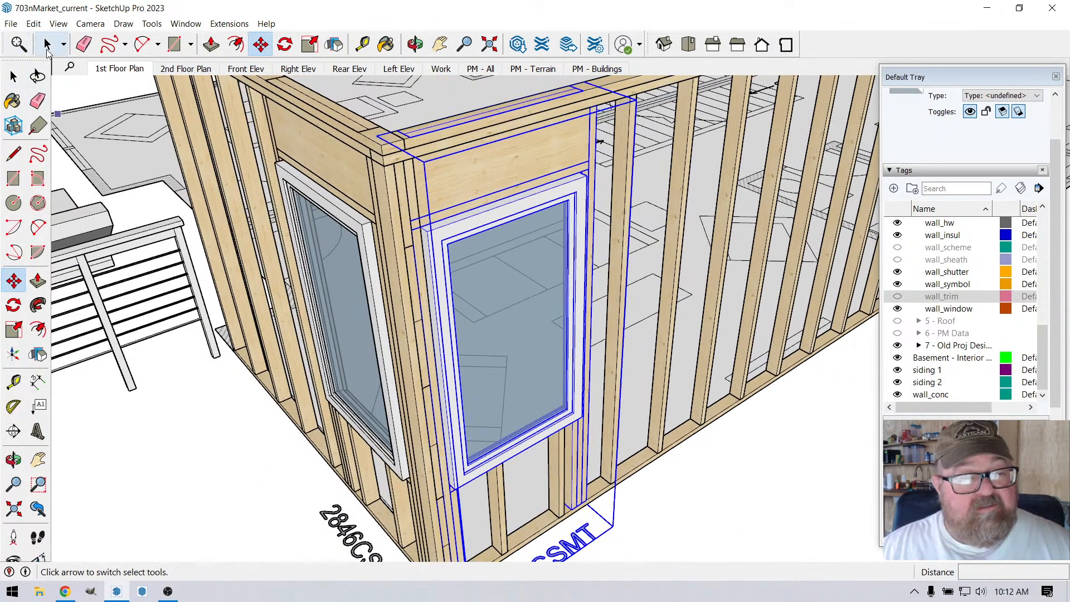
{"action": "left_click", "coordinate": [47, 44]}
{"action": "scroll", "coordinate": [493, 311], "scroll_direction": "up", "scroll_amount": 2}
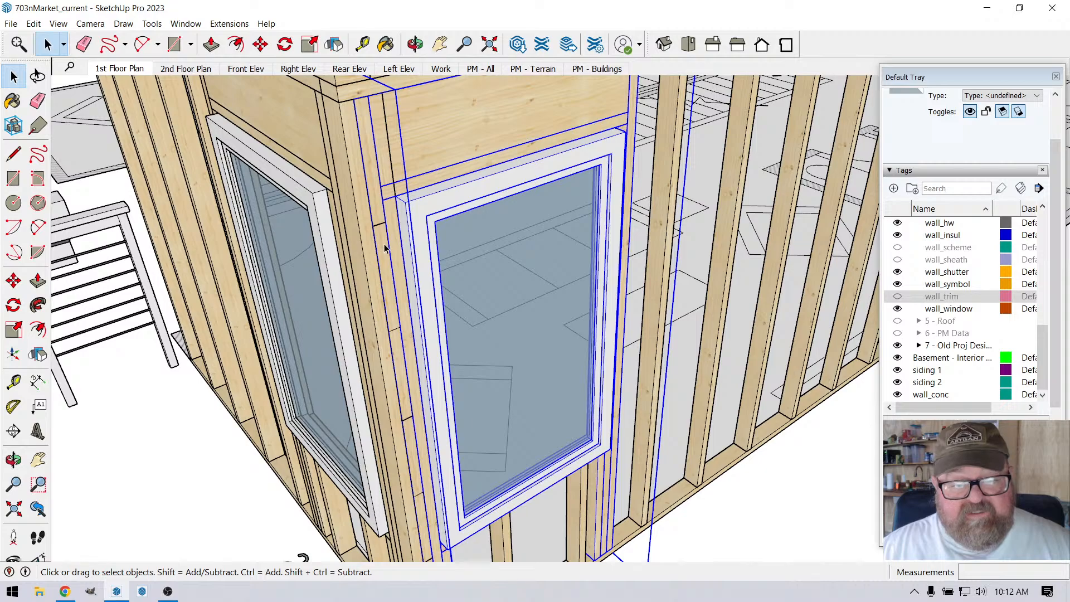
{"action": "scroll", "coordinate": [385, 248], "scroll_direction": "down", "scroll_amount": 2}
{"action": "left_click", "coordinate": [226, 399]}
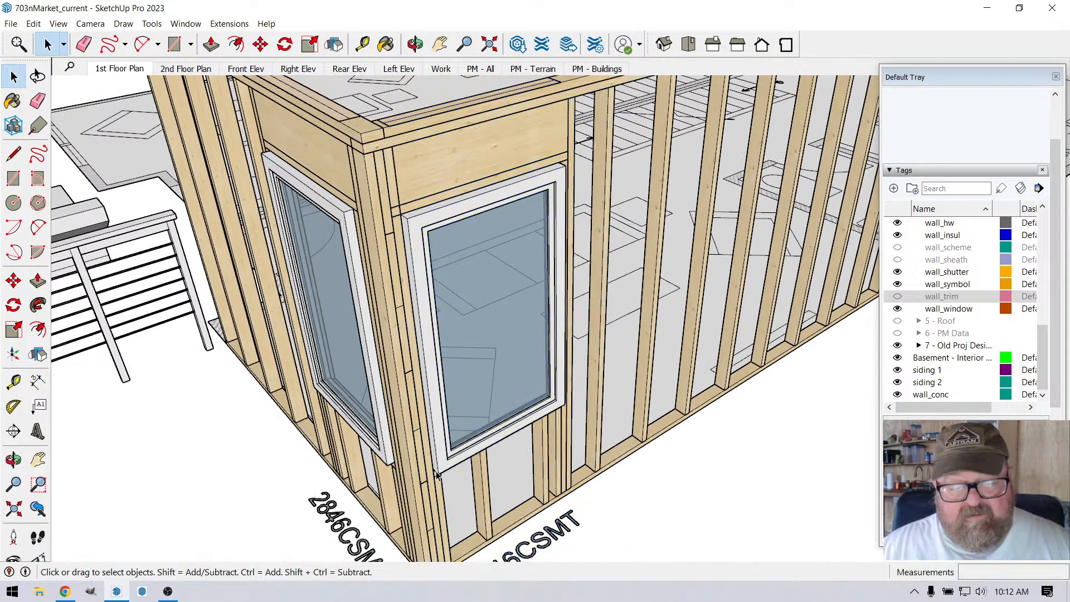
Step: Check at the base of the corner which studs and blocking are separate from the longer wall's window group
{"action": "left_click", "coordinate": [428, 517]}
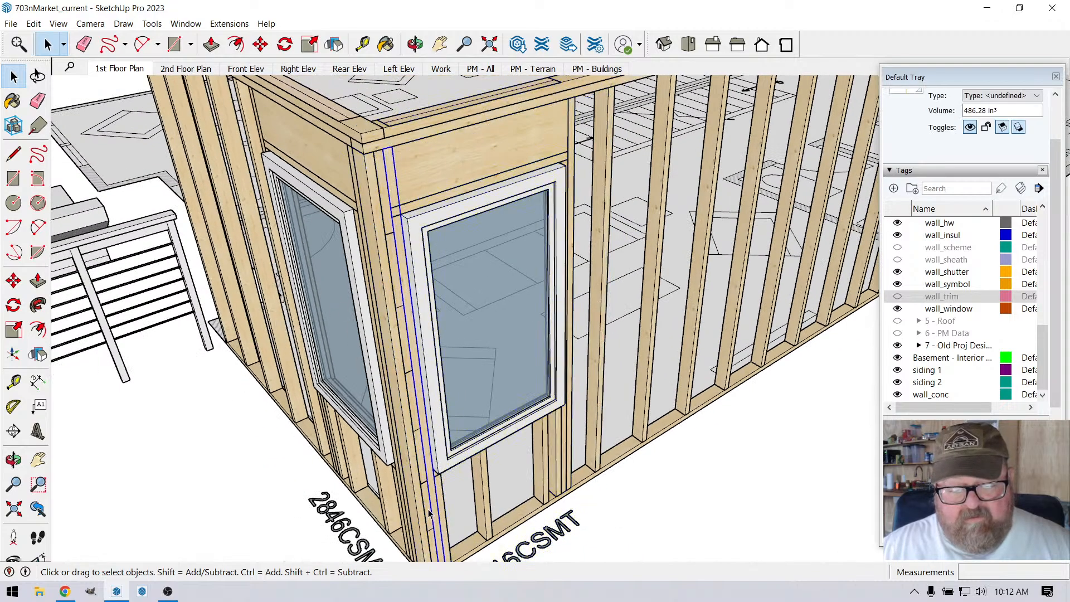
{"action": "scroll", "coordinate": [421, 515], "scroll_direction": "up", "scroll_amount": 2}
{"action": "scroll", "coordinate": [418, 514], "scroll_direction": "up", "scroll_amount": 1}
{"action": "left_click", "coordinate": [432, 492]}
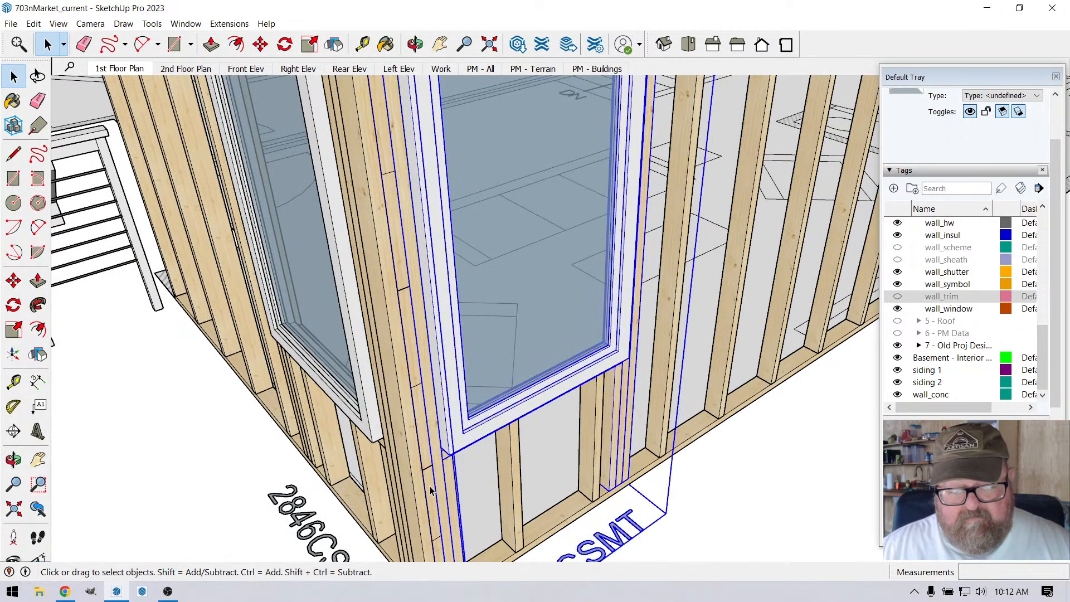
{"action": "scroll", "coordinate": [404, 376], "scroll_direction": "down", "scroll_amount": 2}
{"action": "scroll", "coordinate": [402, 556], "scroll_direction": "up", "scroll_amount": 4}
{"action": "scroll", "coordinate": [404, 554], "scroll_direction": "down", "scroll_amount": 2}
{"action": "scroll", "coordinate": [458, 518], "scroll_direction": "up", "scroll_amount": 2}
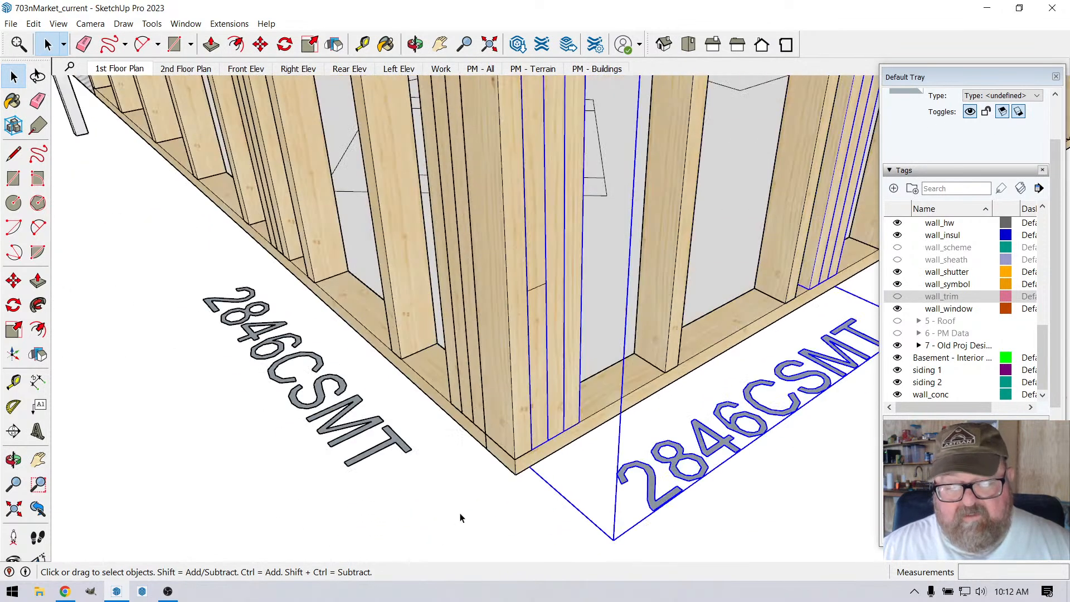
{"action": "left_click", "coordinate": [535, 342]}
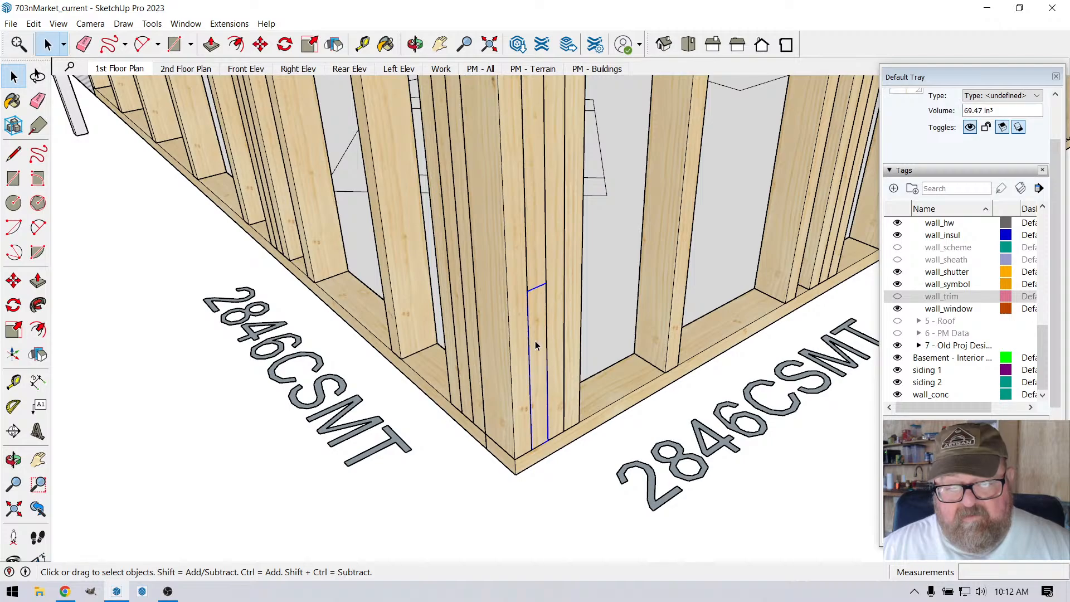
Step: Explode the longer wall's window group and the shorter wall's window group into their individual members
{"action": "left_click", "coordinate": [533, 277]}
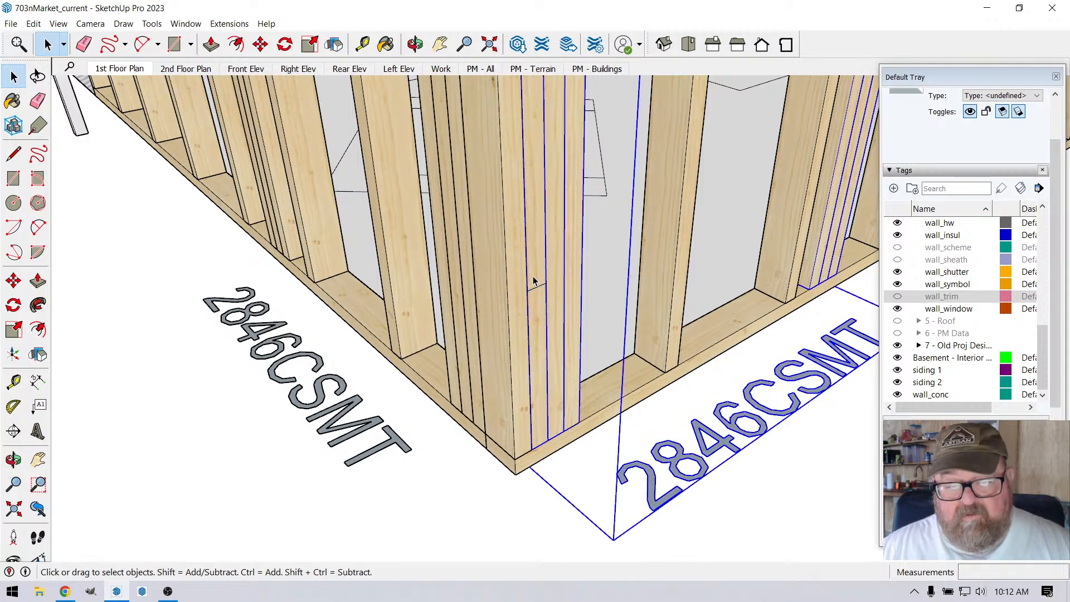
{"action": "scroll", "coordinate": [457, 441], "scroll_direction": "down", "scroll_amount": 3}
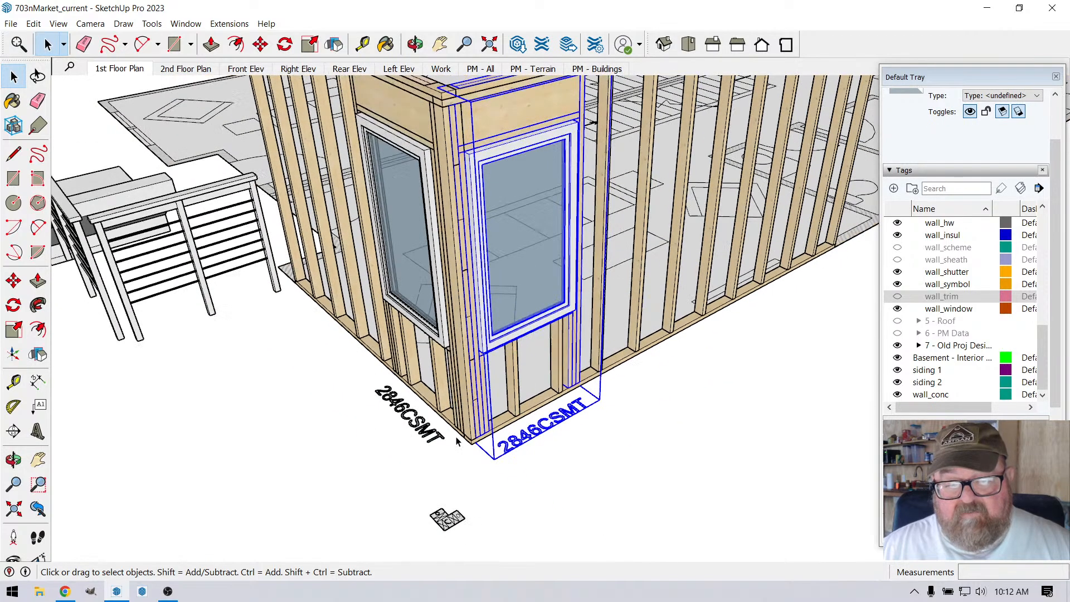
{"action": "right_click", "coordinate": [520, 269]}
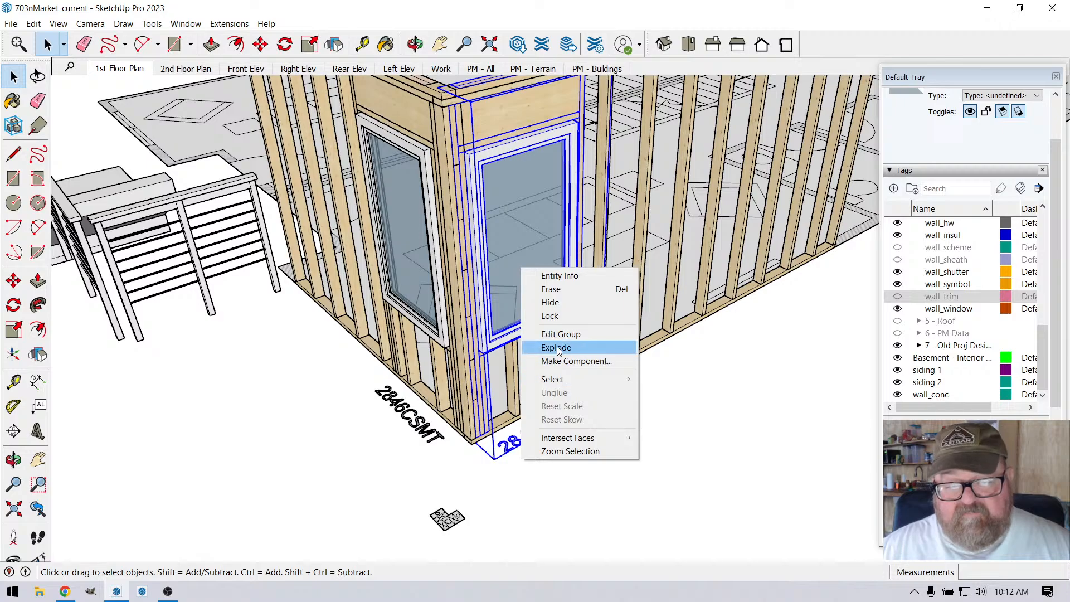
{"action": "left_click", "coordinate": [403, 198]}
{"action": "left_click", "coordinate": [390, 174]}
{"action": "right_click", "coordinate": [390, 174]}
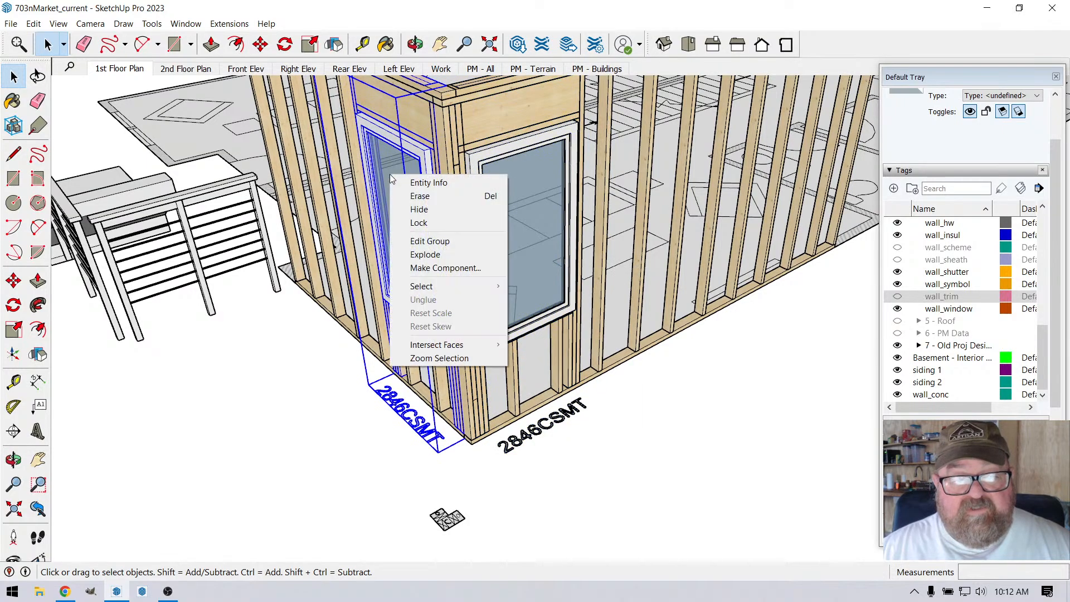
{"action": "left_click", "coordinate": [425, 254]}
Step: Delete the full-height king stud that overlaps the blocking in the longer wall's corner post
{"action": "scroll", "coordinate": [378, 419], "scroll_direction": "up", "scroll_amount": 5}
{"action": "scroll", "coordinate": [364, 457], "scroll_direction": "down", "scroll_amount": 1}
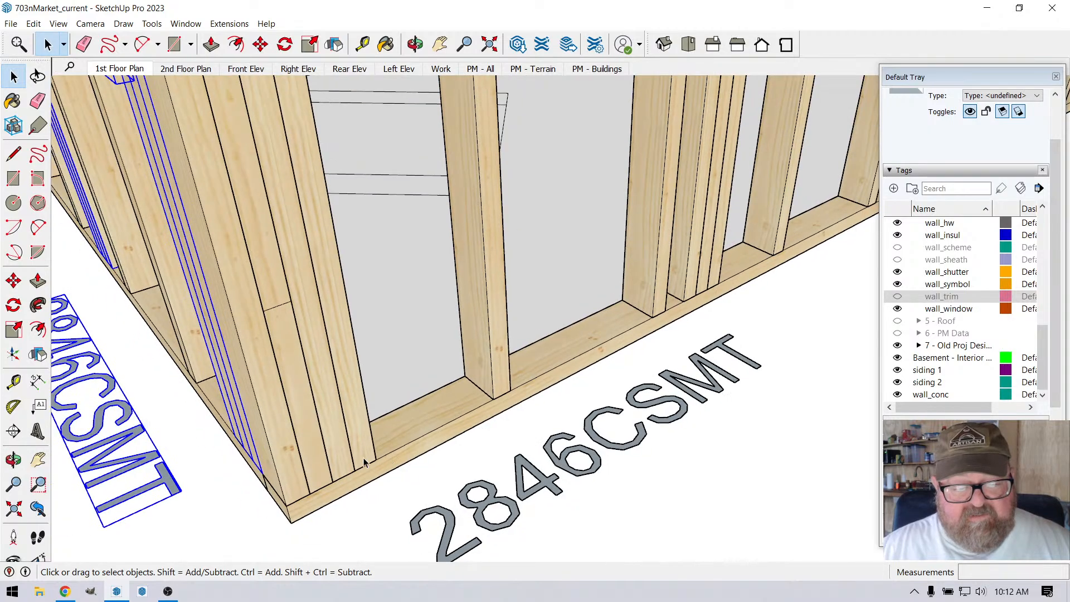
{"action": "left_click", "coordinate": [267, 251]}
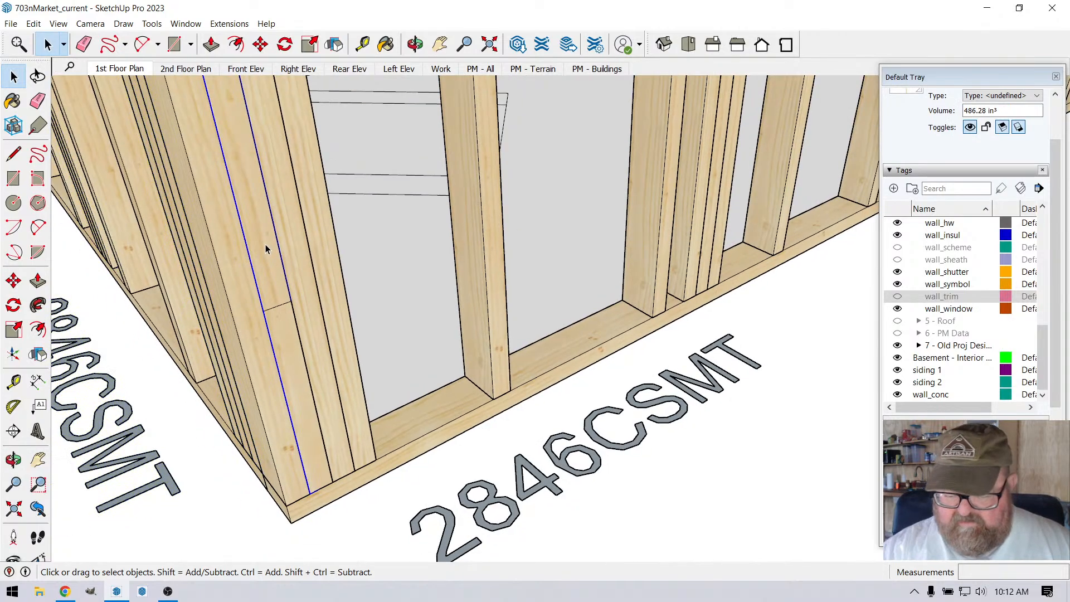
{"action": "key", "text": "Escape"}
Step: Examine the corner post blocking from the exterior, and the window headers and trimmers from the interior side
{"action": "scroll", "coordinate": [328, 379], "scroll_direction": "down", "scroll_amount": 5}
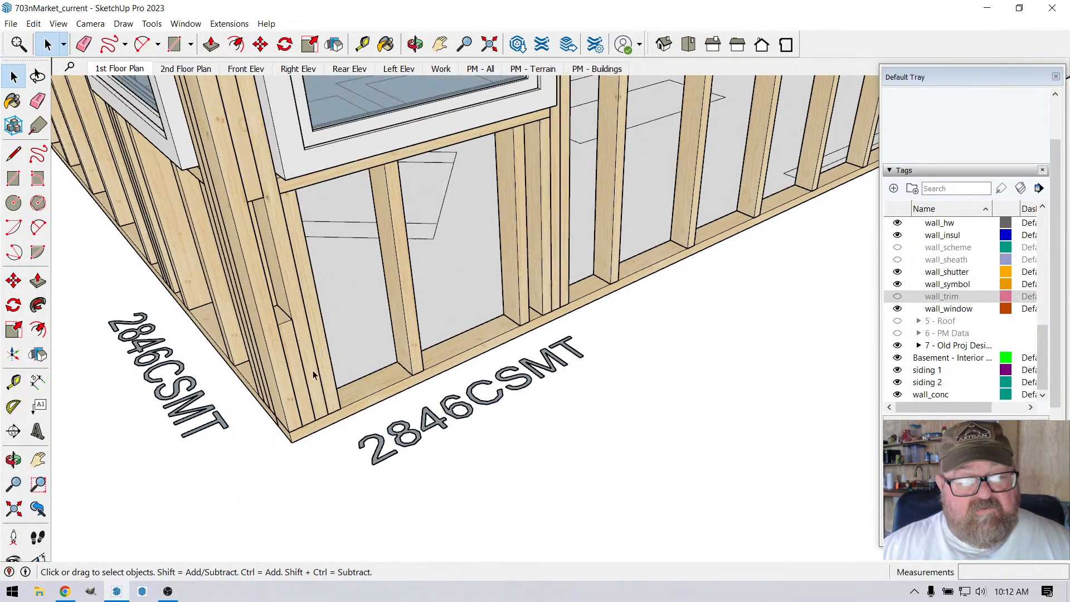
{"action": "scroll", "coordinate": [329, 379], "scroll_direction": "down", "scroll_amount": 5}
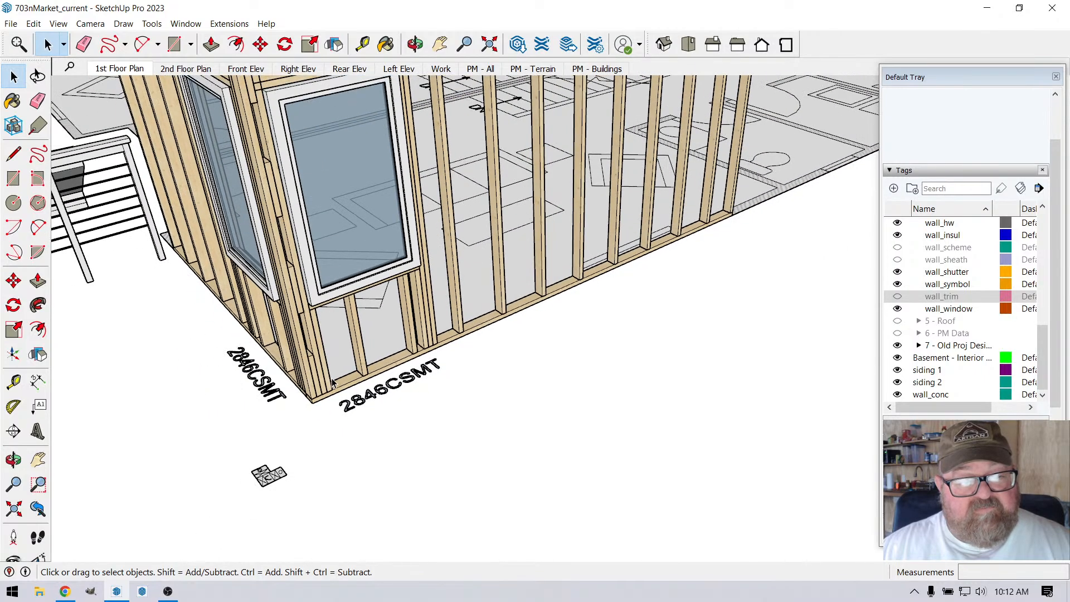
{"action": "scroll", "coordinate": [319, 275], "scroll_direction": "down", "scroll_amount": 2}
{"action": "scroll", "coordinate": [319, 275], "scroll_direction": "up", "scroll_amount": 5}
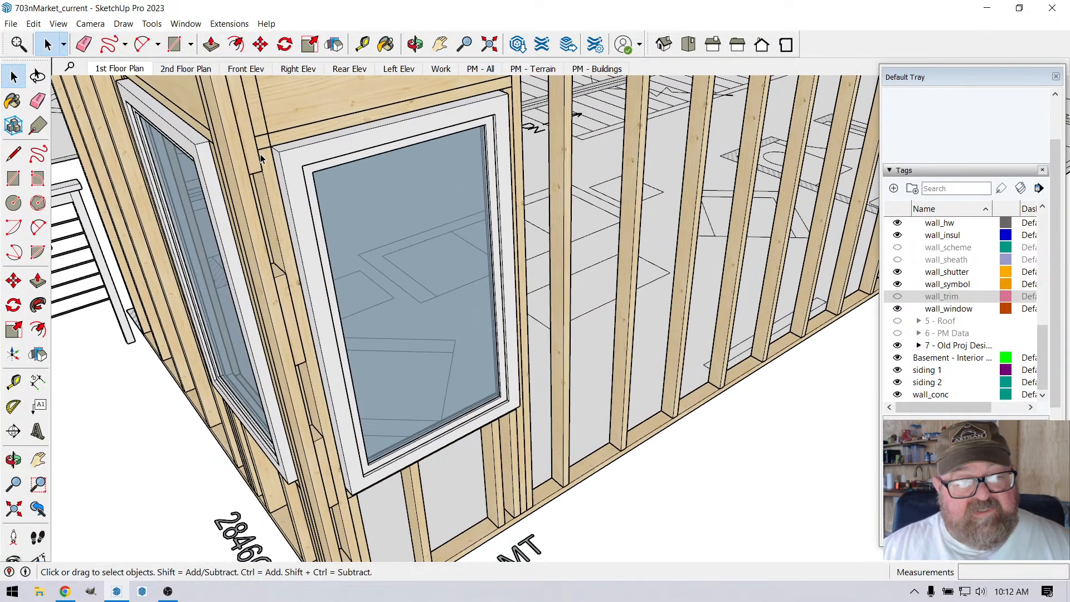
{"action": "scroll", "coordinate": [253, 166], "scroll_direction": "up", "scroll_amount": 3}
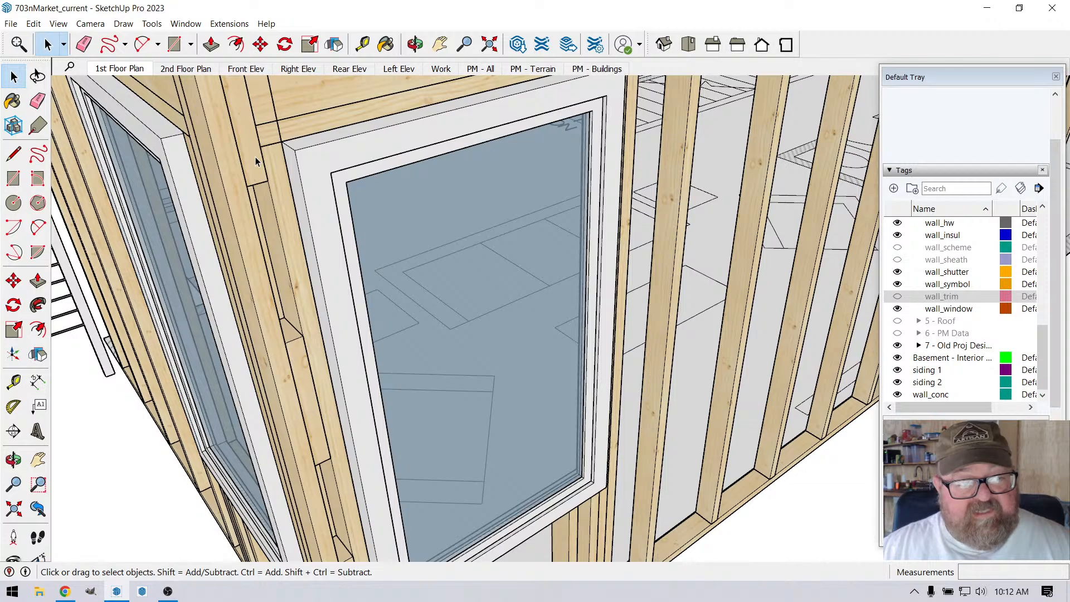
{"action": "scroll", "coordinate": [262, 221], "scroll_direction": "down", "scroll_amount": 4}
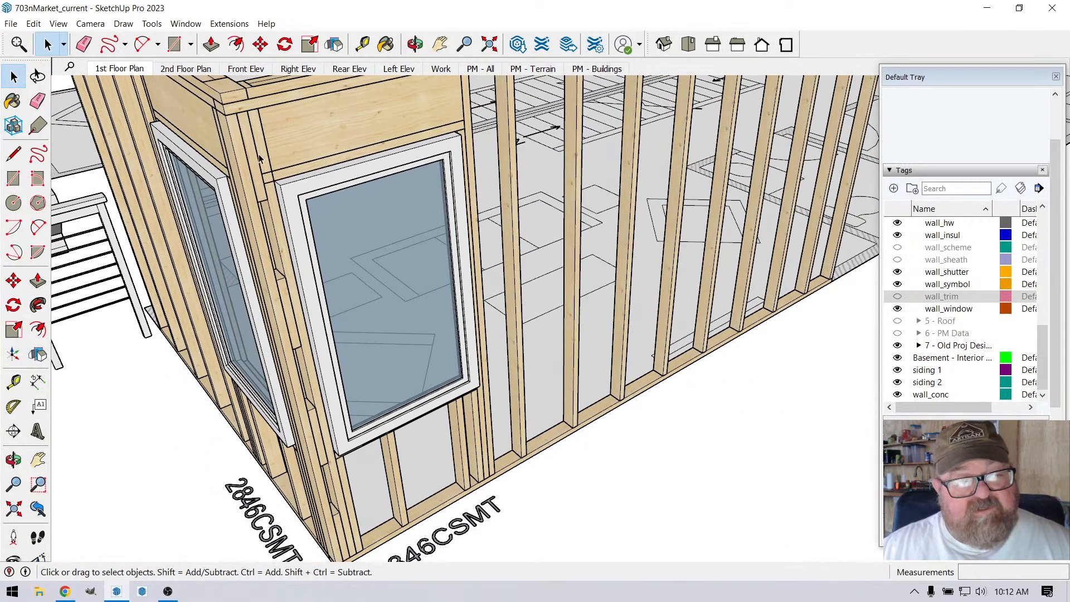
{"action": "left_click", "coordinate": [415, 45]}
{"action": "left_click_drag", "start_coordinate": [422, 268], "coordinate": [184, 306]}
{"action": "left_click_drag", "start_coordinate": [449, 317], "coordinate": [324, 328]}
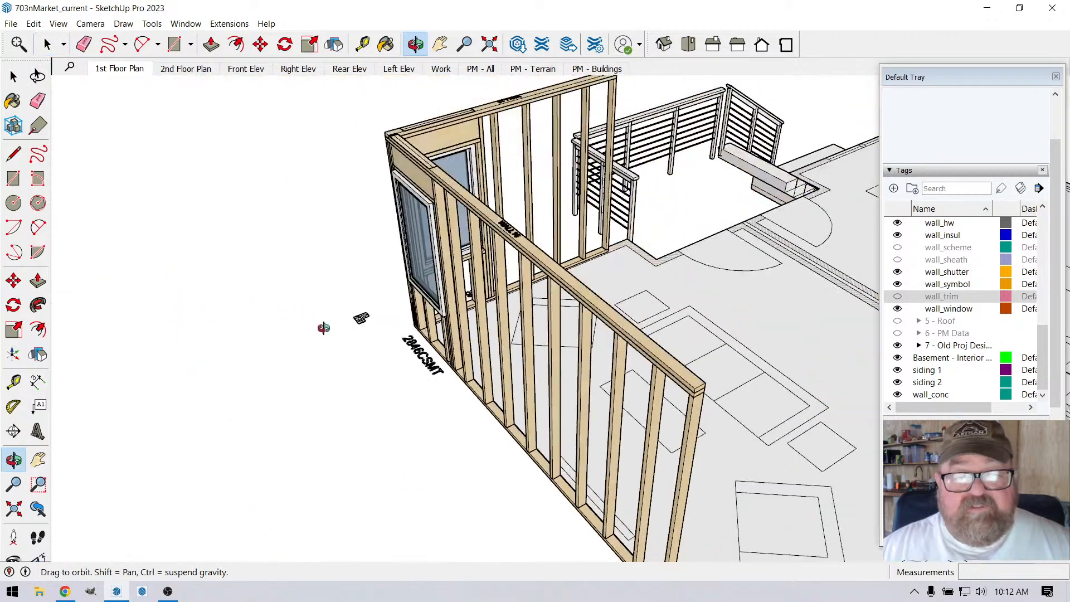
{"action": "left_click_drag", "start_coordinate": [646, 319], "coordinate": [349, 376]}
{"action": "scroll", "coordinate": [537, 126], "scroll_direction": "up", "scroll_amount": 5}
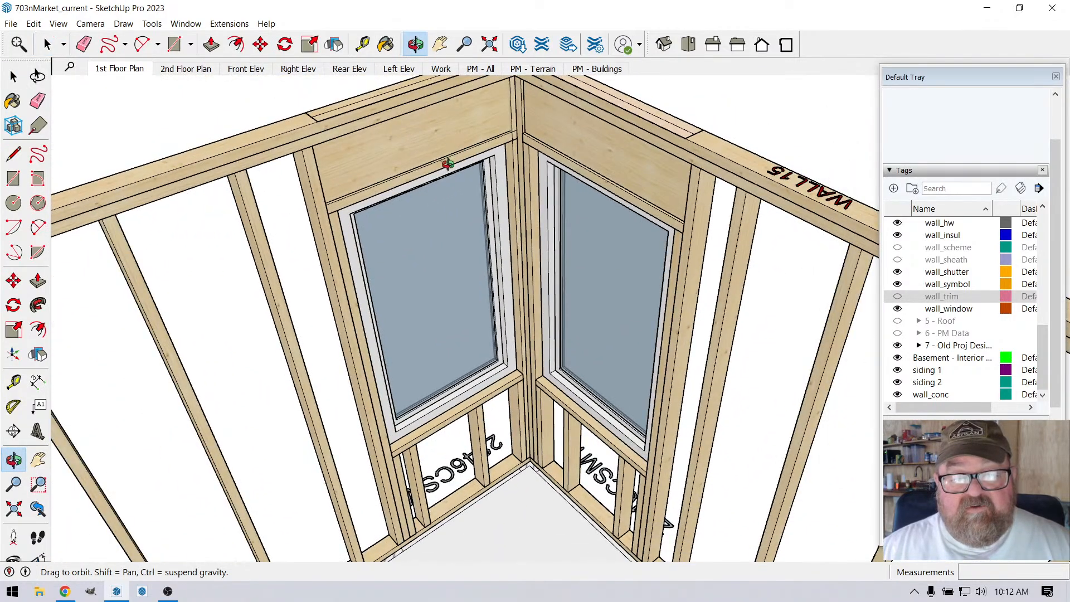
{"action": "left_click_drag", "start_coordinate": [449, 164], "coordinate": [458, 119]}
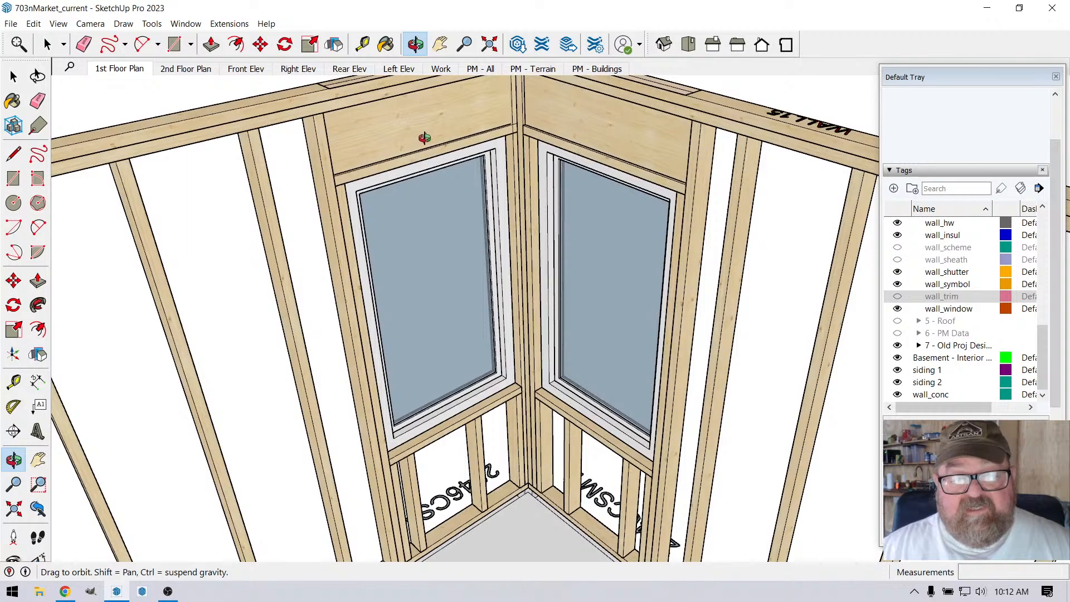
Step: Measure the height from the underside of the longer wall's window header assembly to the top plate with the Tape Measure
{"action": "scroll", "coordinate": [390, 212], "scroll_direction": "up", "scroll_amount": 3}
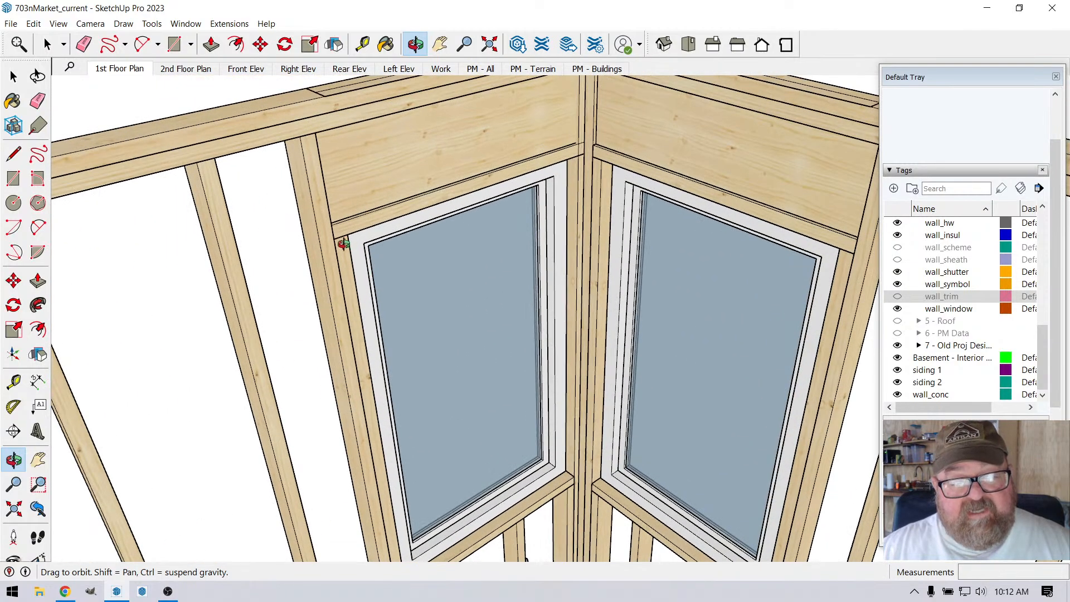
{"action": "scroll", "coordinate": [344, 244], "scroll_direction": "up", "scroll_amount": 2}
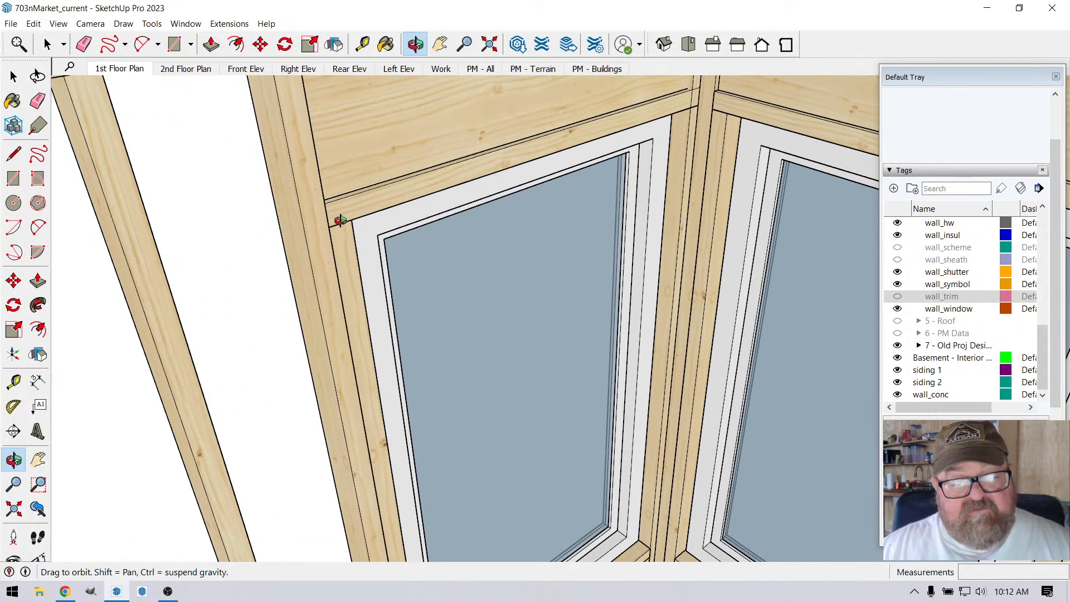
{"action": "scroll", "coordinate": [350, 278], "scroll_direction": "down", "scroll_amount": 3}
{"action": "key", "text": "t"}
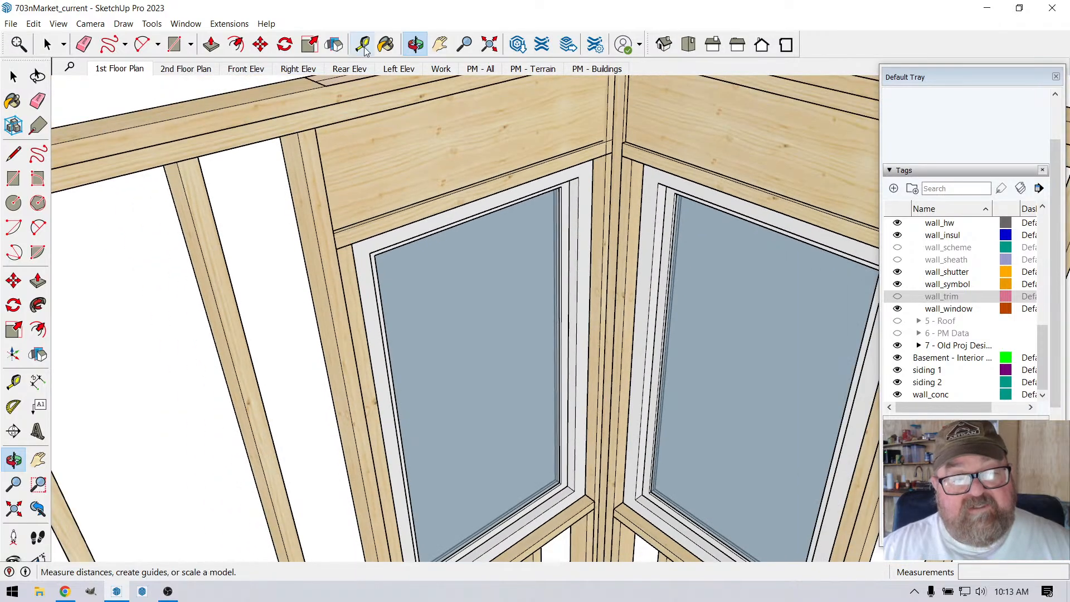
{"action": "left_click", "coordinate": [344, 232]}
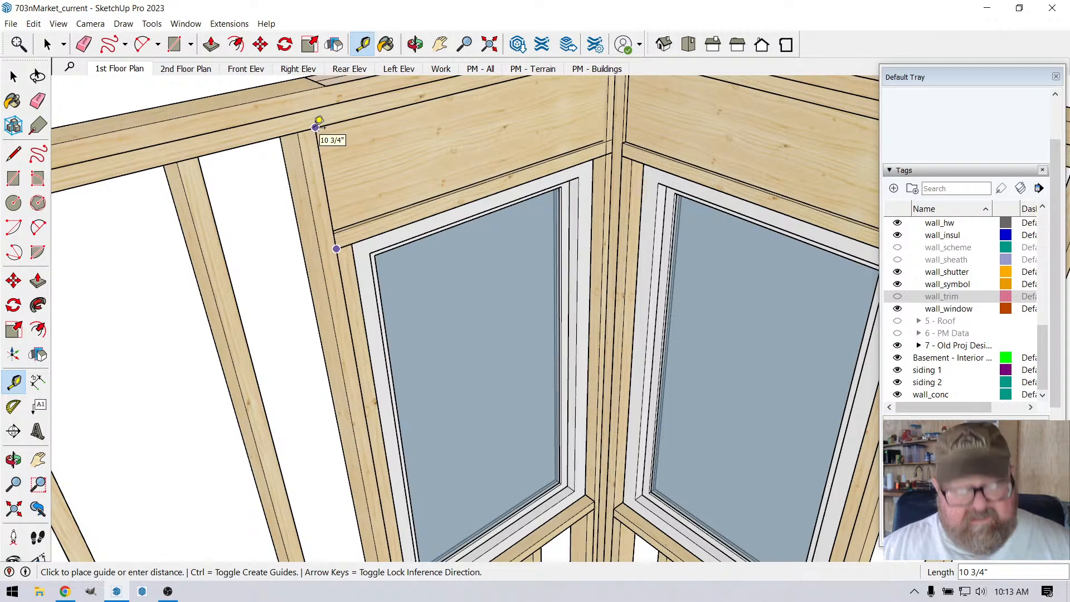
{"action": "left_click", "coordinate": [319, 121]}
{"action": "scroll", "coordinate": [345, 190], "scroll_direction": "down", "scroll_amount": 2}
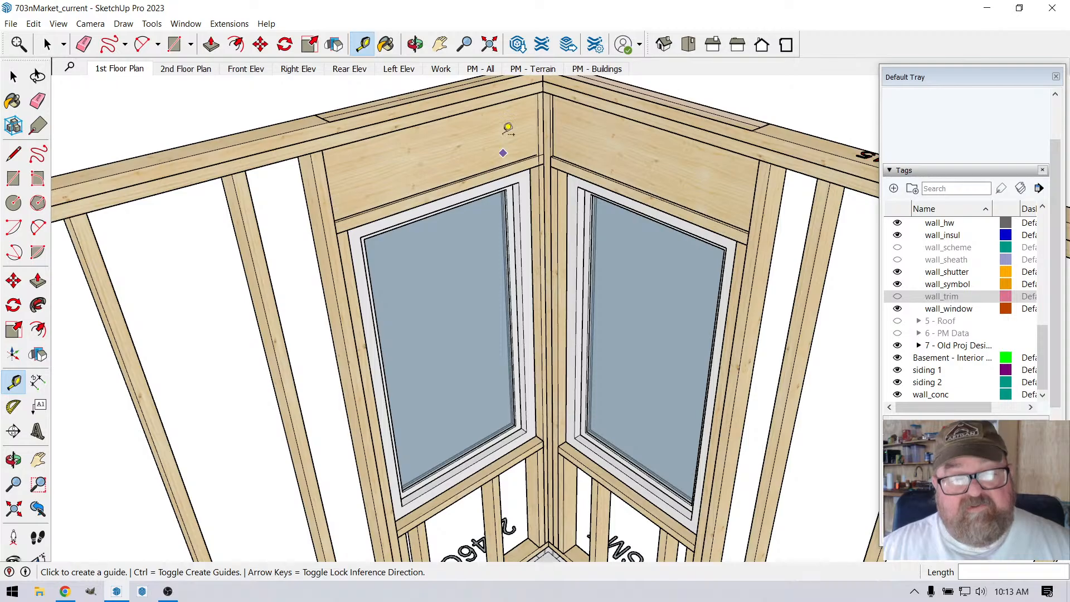
Step: Examine the gaps and blocks in the longer wall's corner post from the exterior beside the window
{"action": "left_click", "coordinate": [416, 47]}
{"action": "left_click_drag", "start_coordinate": [342, 234], "coordinate": [779, 310]}
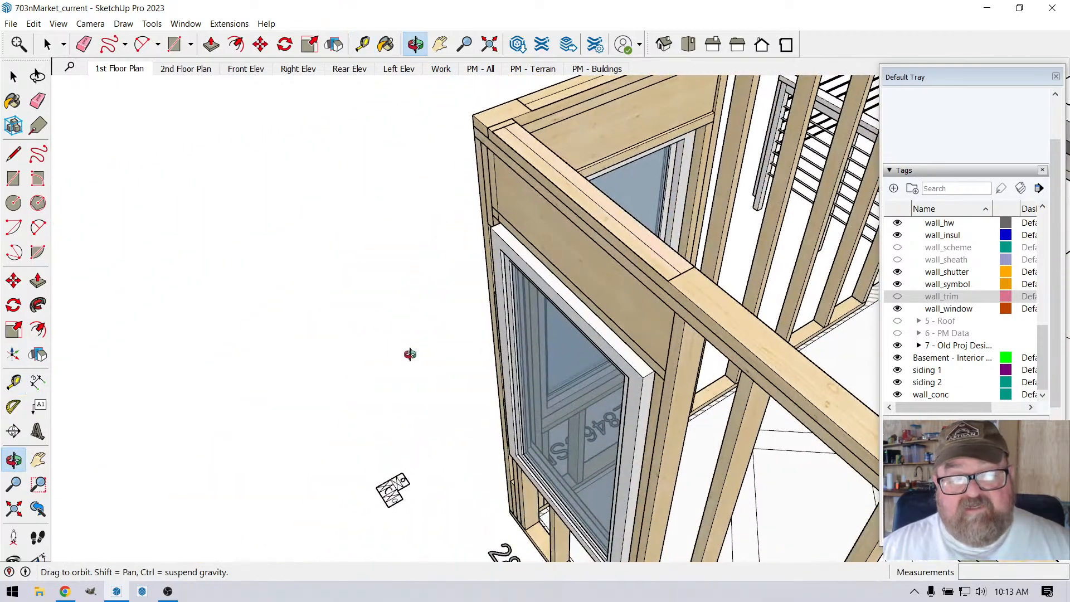
{"action": "left_click_drag", "start_coordinate": [410, 355], "coordinate": [590, 304]}
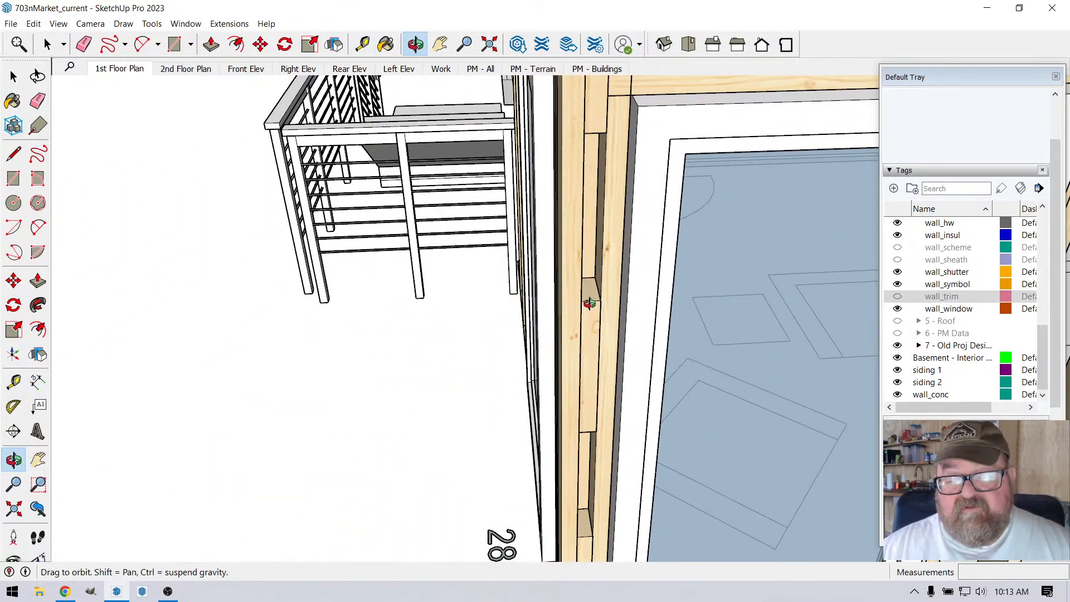
{"action": "left_click_drag", "start_coordinate": [591, 214], "coordinate": [570, 207]}
{"action": "left_click_drag", "start_coordinate": [583, 305], "coordinate": [575, 227]}
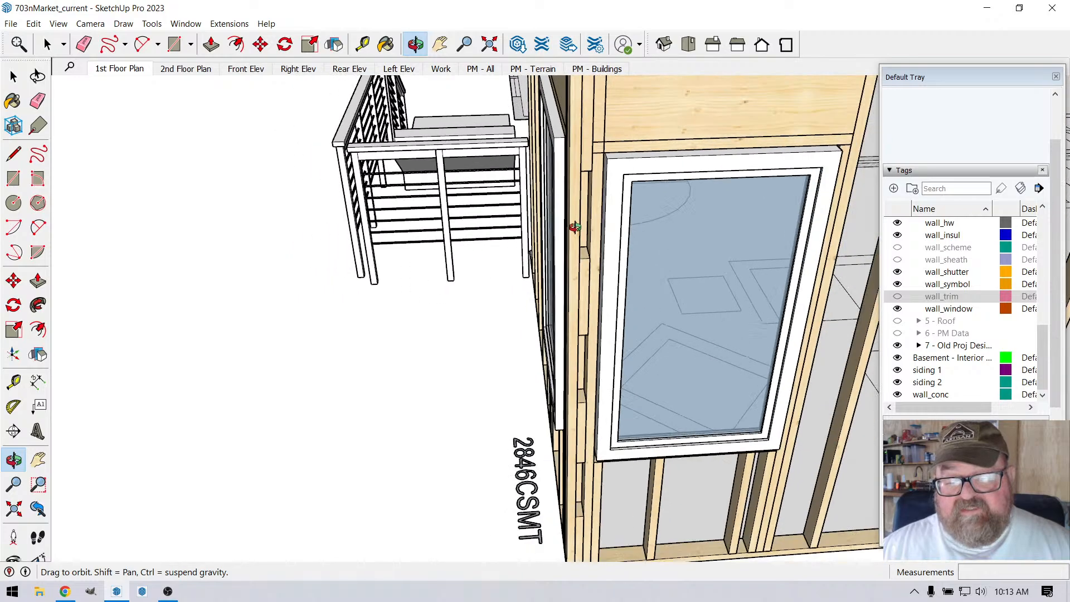
{"action": "left_click_drag", "start_coordinate": [577, 441], "coordinate": [475, 246]}
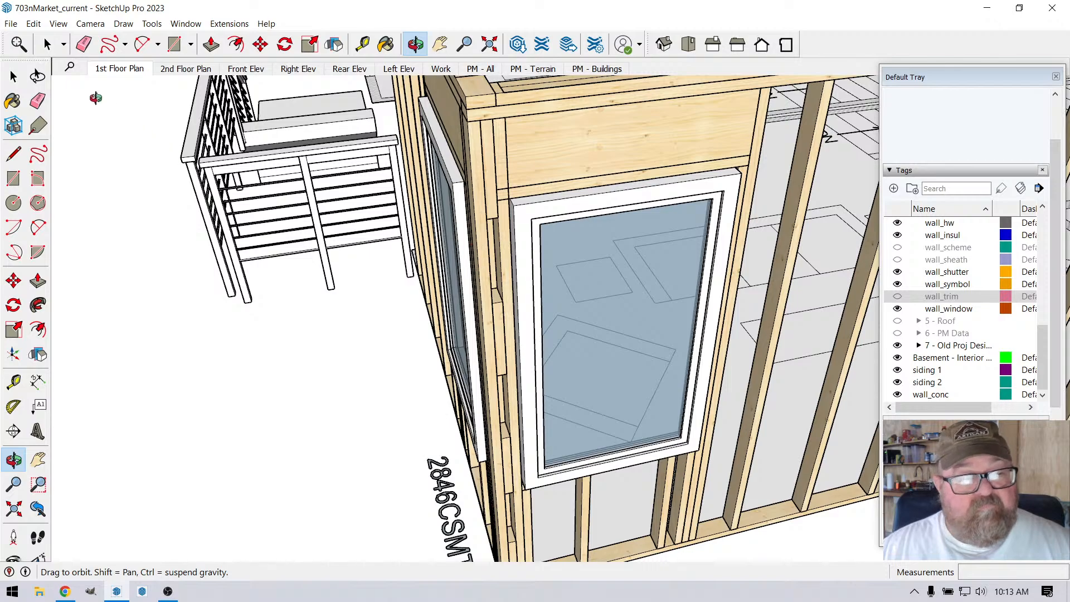
Step: Delete the short spacer blocks from the longer wall's corner post beside the window, down to the bottom plate
{"action": "key", "text": "space"}
{"action": "left_click", "coordinate": [494, 194]}
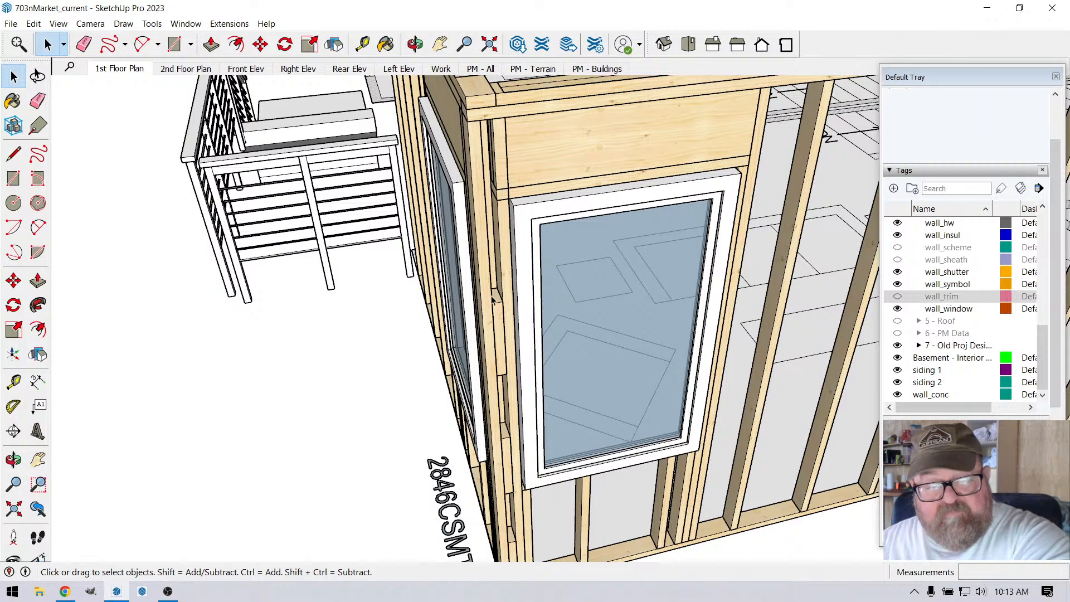
{"action": "left_click", "coordinate": [497, 317]}
{"action": "key", "text": "Delete"}
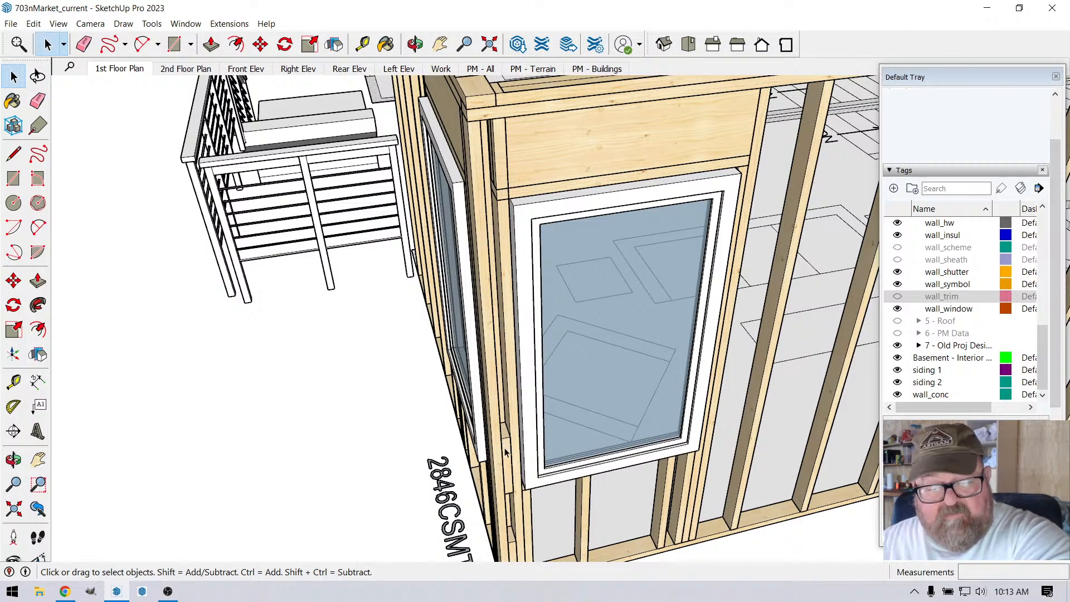
{"action": "scroll", "coordinate": [499, 491], "scroll_direction": "down", "scroll_amount": 3}
{"action": "scroll", "coordinate": [496, 503], "scroll_direction": "up", "scroll_amount": 4}
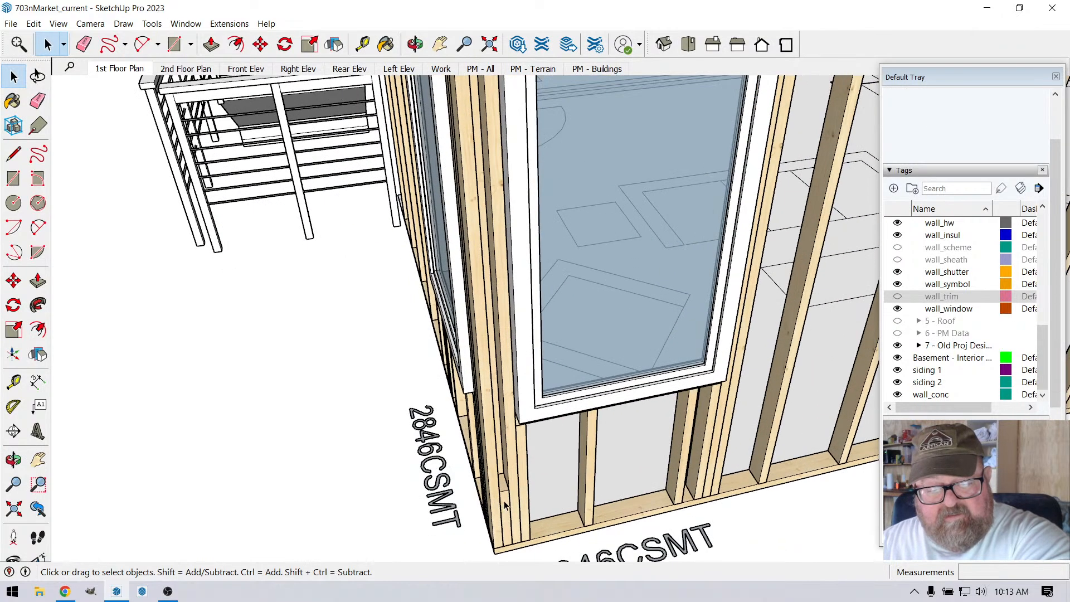
{"action": "scroll", "coordinate": [483, 552], "scroll_direction": "up", "scroll_amount": 5}
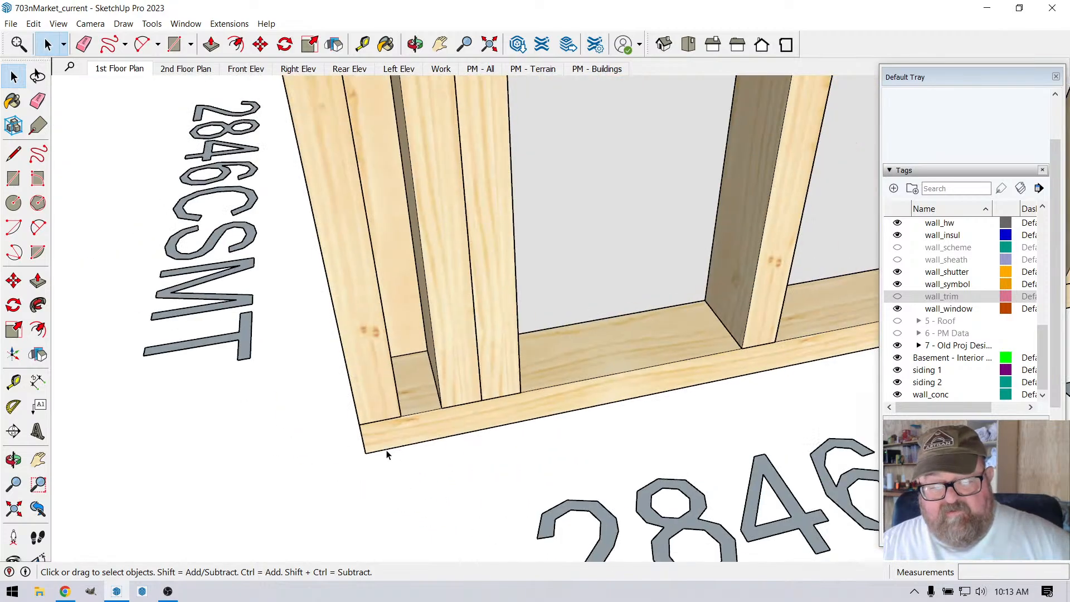
{"action": "left_click", "coordinate": [372, 392]}
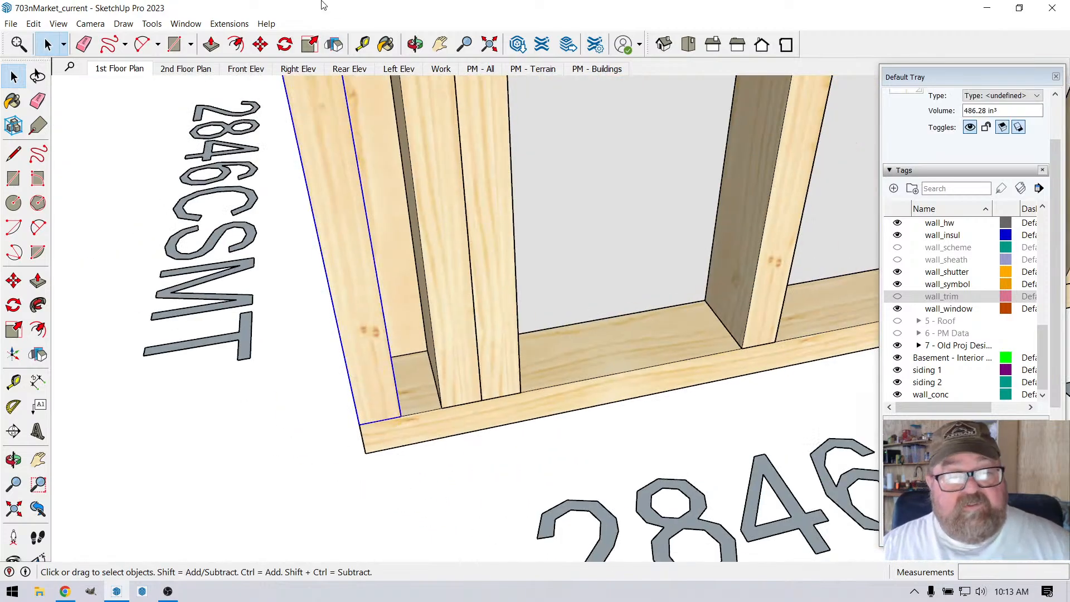
{"action": "left_click", "coordinate": [260, 44]}
{"action": "left_click", "coordinate": [361, 421]}
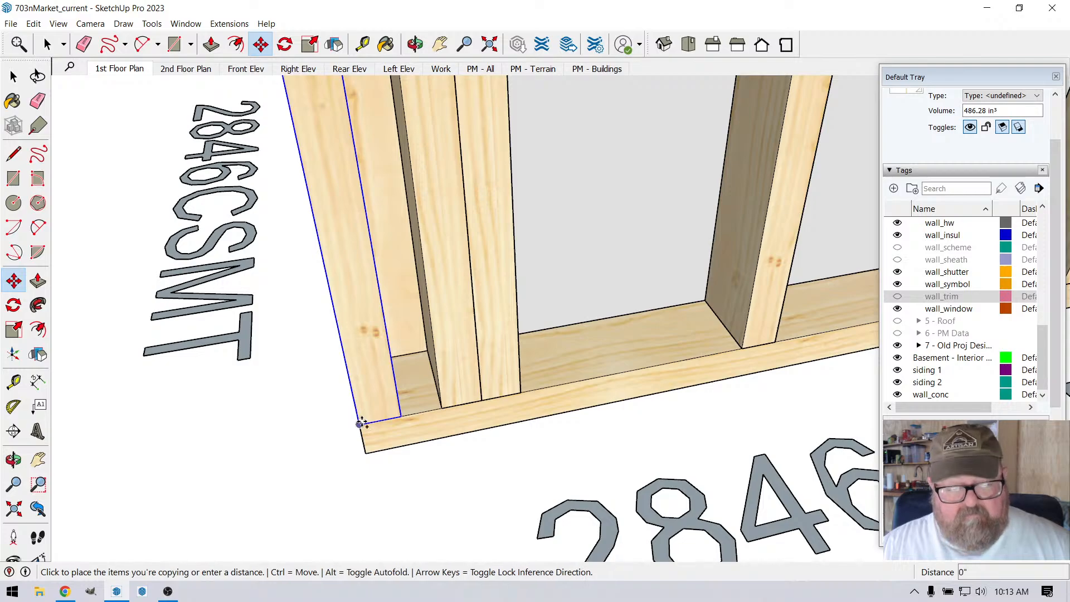
{"action": "left_click", "coordinate": [405, 413]}
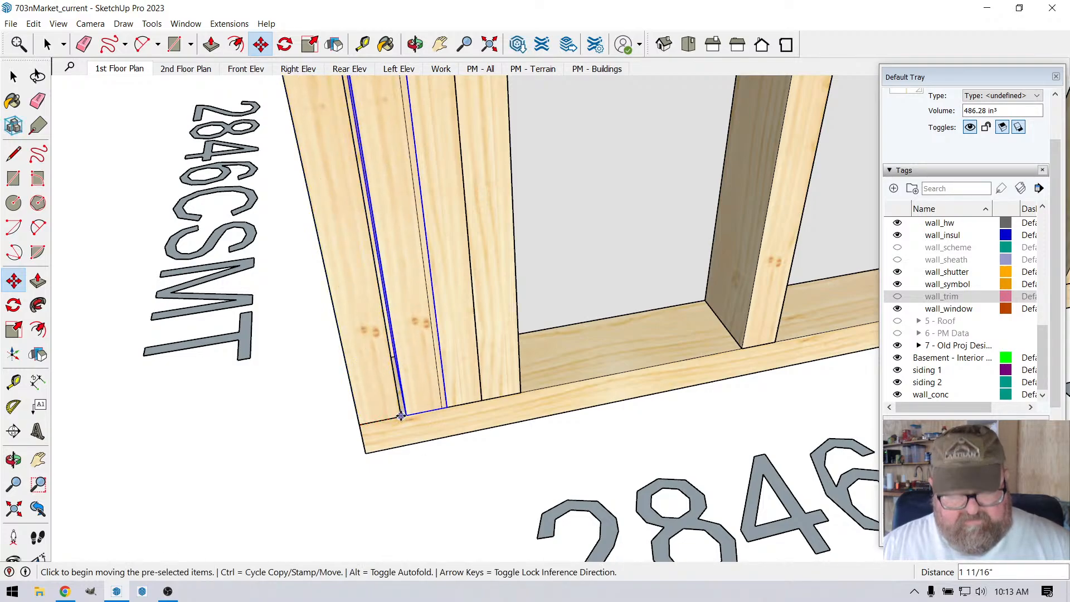
{"action": "left_click", "coordinate": [363, 423]}
{"action": "key", "text": "ctrl"}
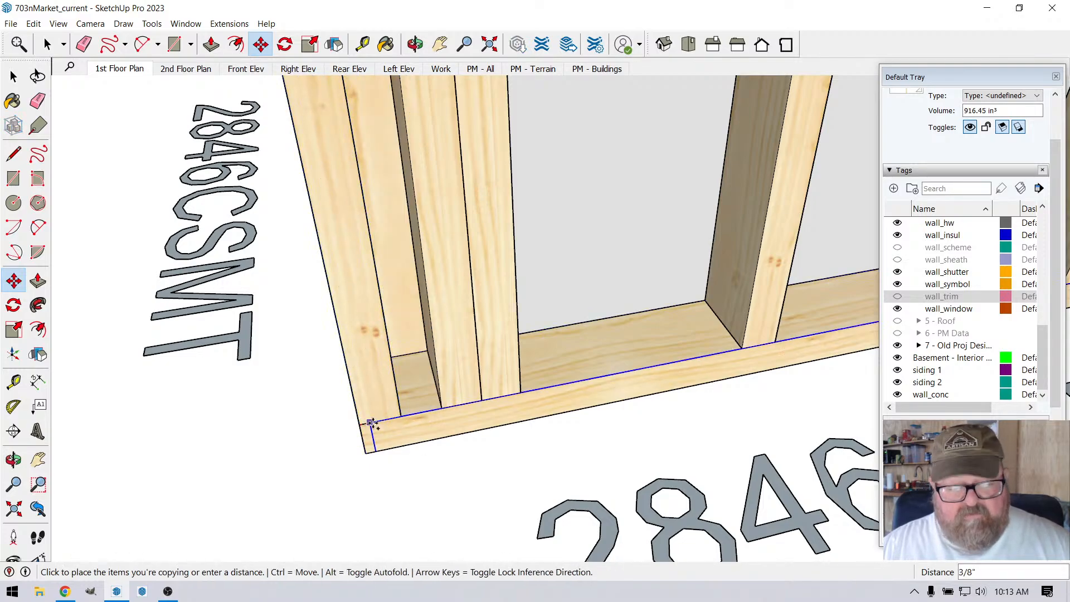
{"action": "key", "text": "Escape"}
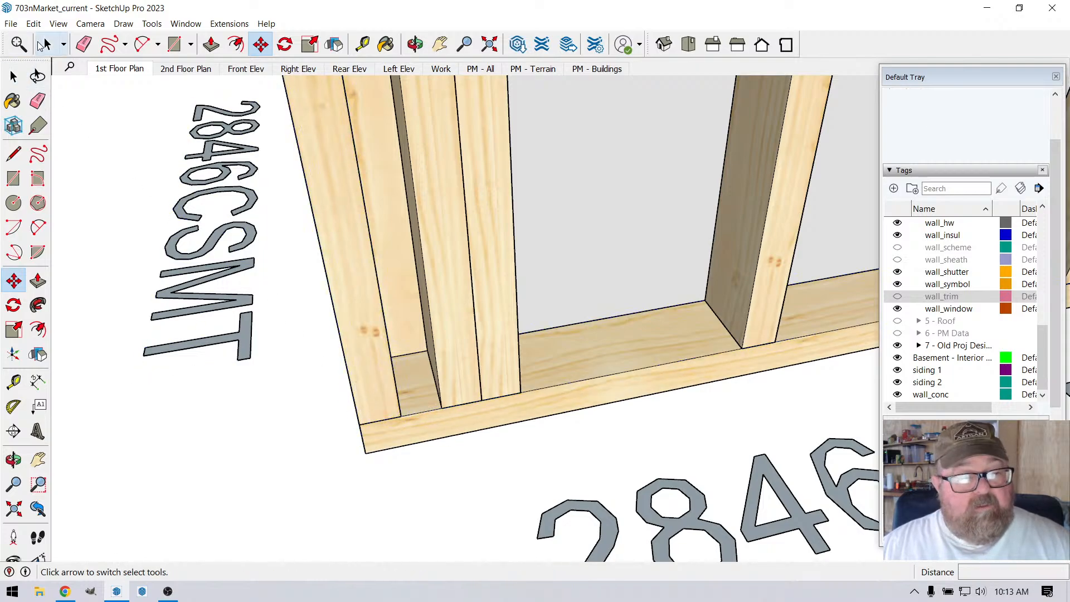
Step: Copy the longer wall's outermost corner stud 1 1/2" along the bottom plate so the copy sits tight against it
{"action": "left_click", "coordinate": [47, 45]}
{"action": "left_click", "coordinate": [357, 296]}
{"action": "key", "text": "m"}
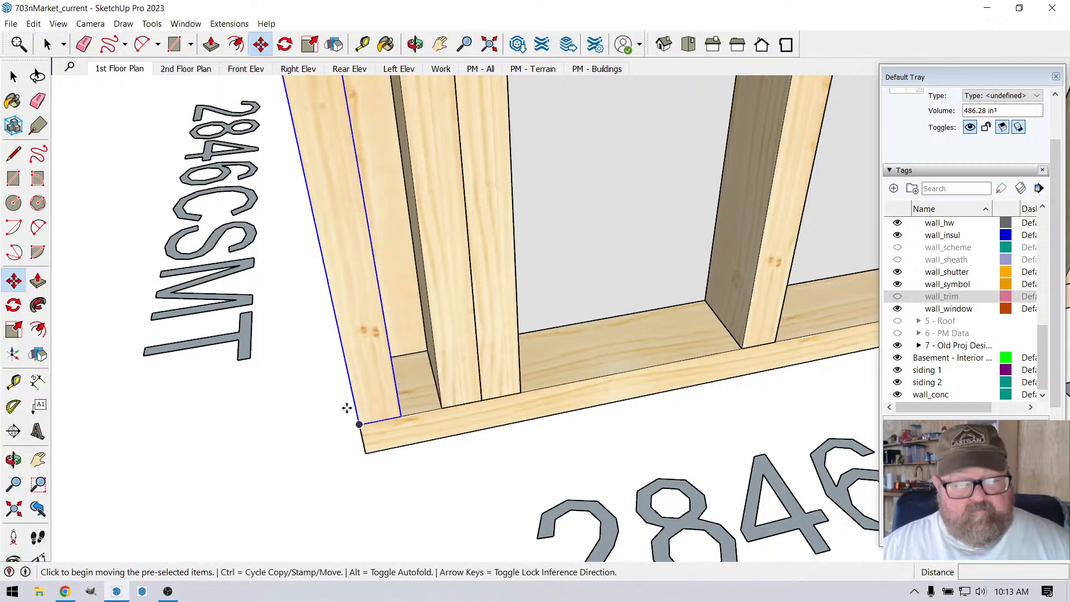
{"action": "left_click", "coordinate": [361, 424]}
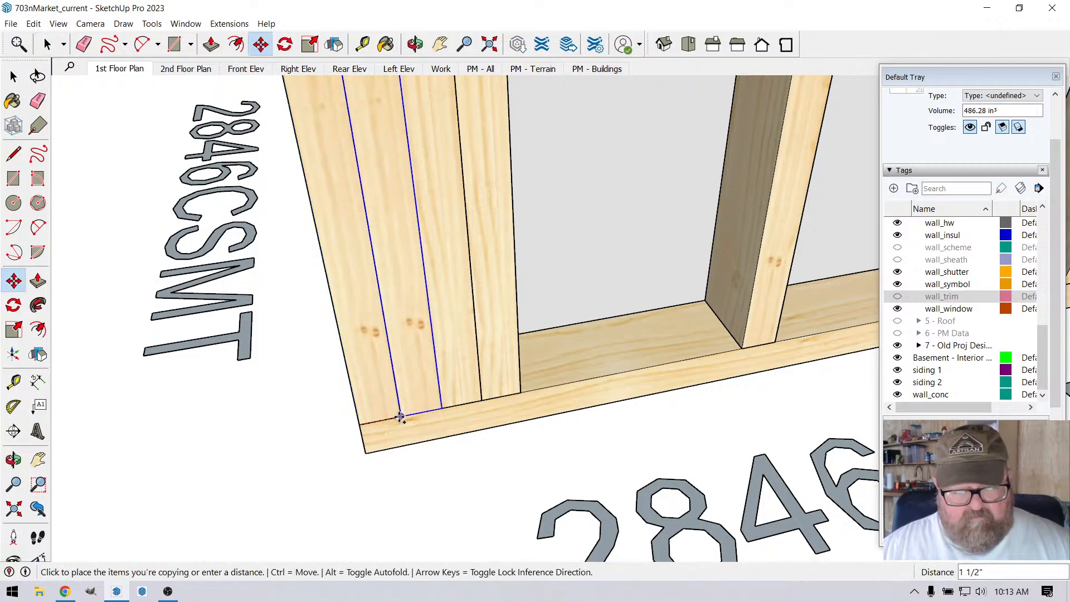
{"action": "left_click", "coordinate": [401, 418]}
Step: Move the longer wall's window header 3" along the red axis, away from the corner
{"action": "scroll", "coordinate": [430, 489], "scroll_direction": "down", "scroll_amount": 10}
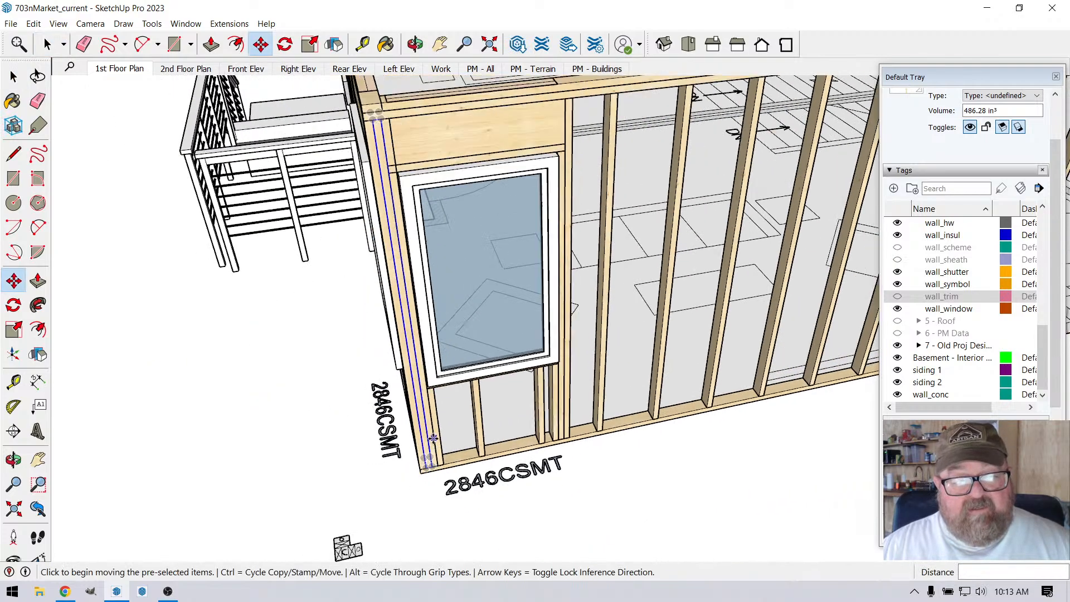
{"action": "scroll", "coordinate": [372, 154], "scroll_direction": "up", "scroll_amount": 1}
{"action": "scroll", "coordinate": [373, 155], "scroll_direction": "up", "scroll_amount": 5}
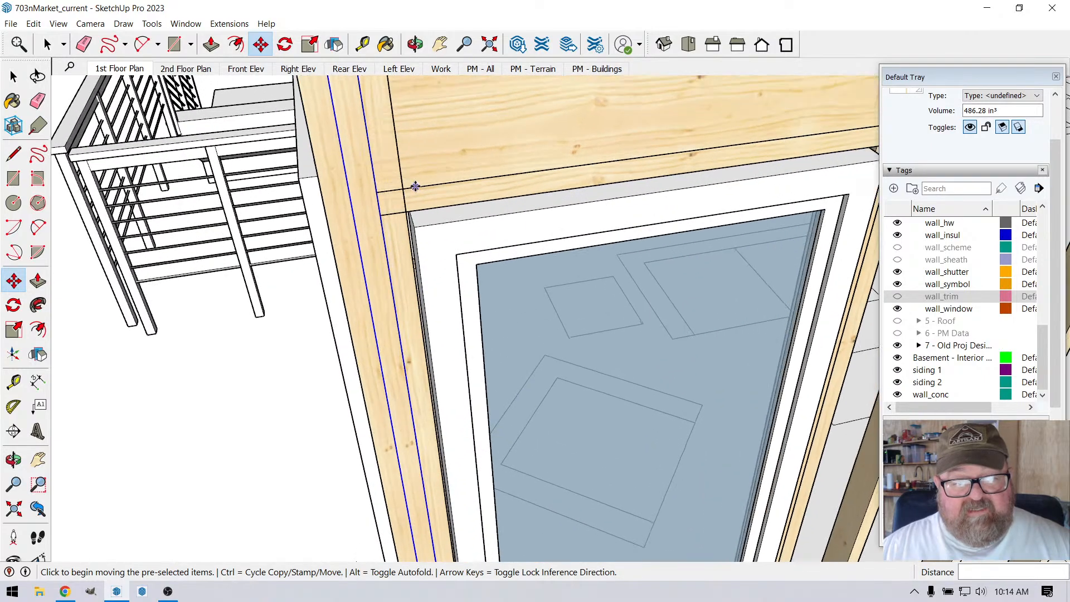
{"action": "scroll", "coordinate": [417, 239], "scroll_direction": "down", "scroll_amount": 3}
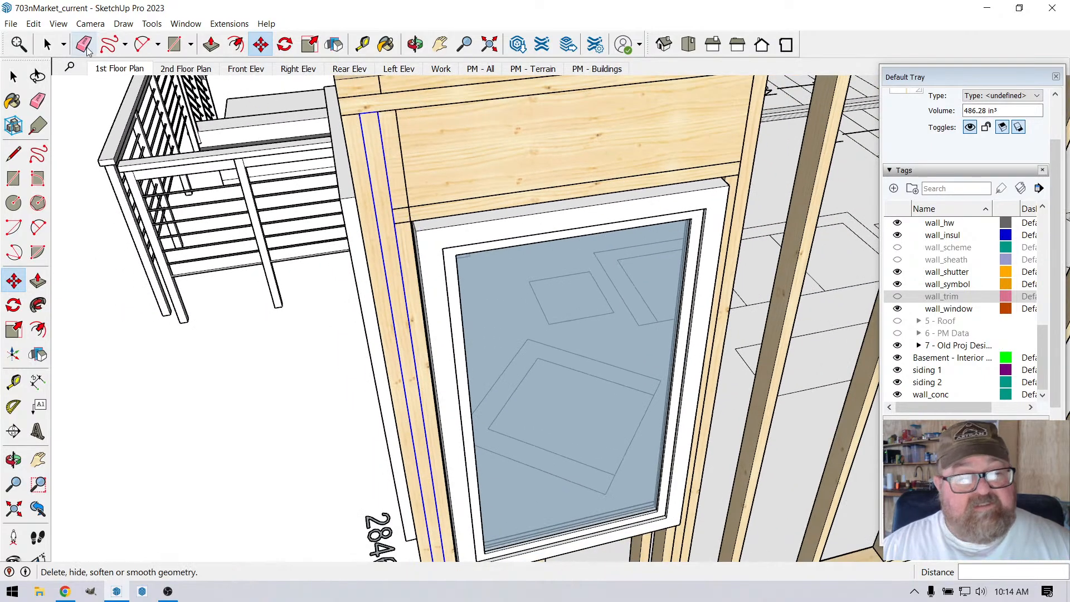
{"action": "left_click", "coordinate": [47, 45]}
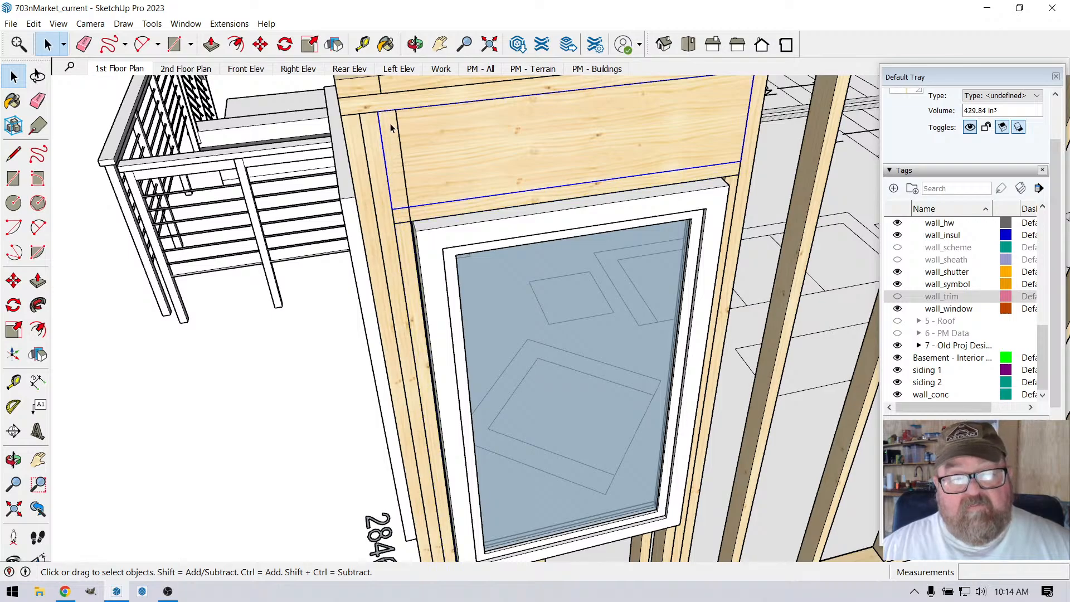
{"action": "scroll", "coordinate": [392, 154], "scroll_direction": "down", "scroll_amount": 4}
{"action": "scroll", "coordinate": [416, 148], "scroll_direction": "up", "scroll_amount": 5}
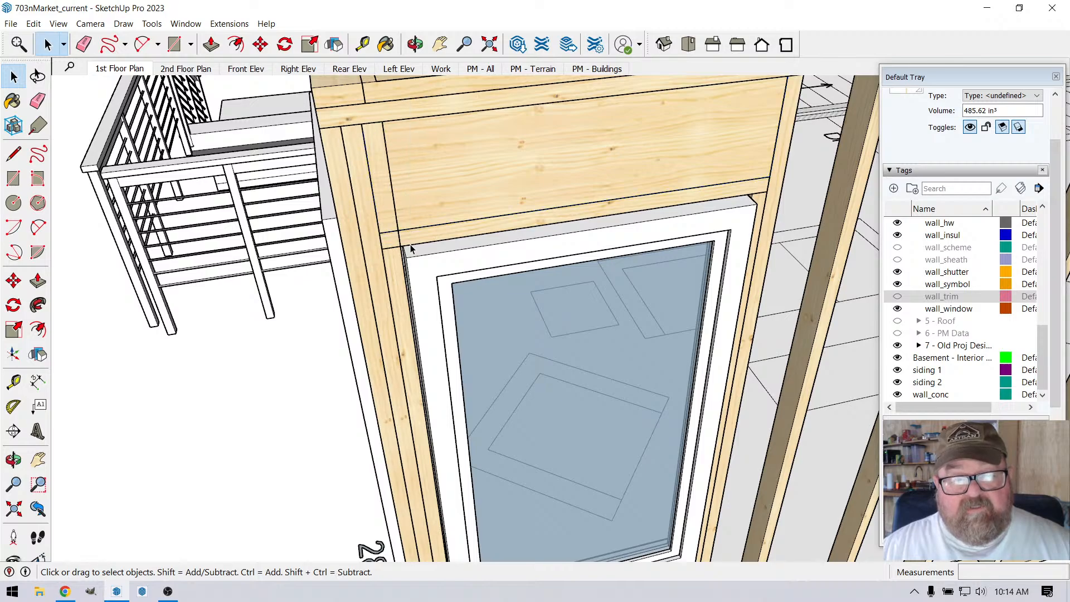
{"action": "scroll", "coordinate": [399, 199], "scroll_direction": "down", "scroll_amount": 1}
{"action": "left_click", "coordinate": [428, 195]}
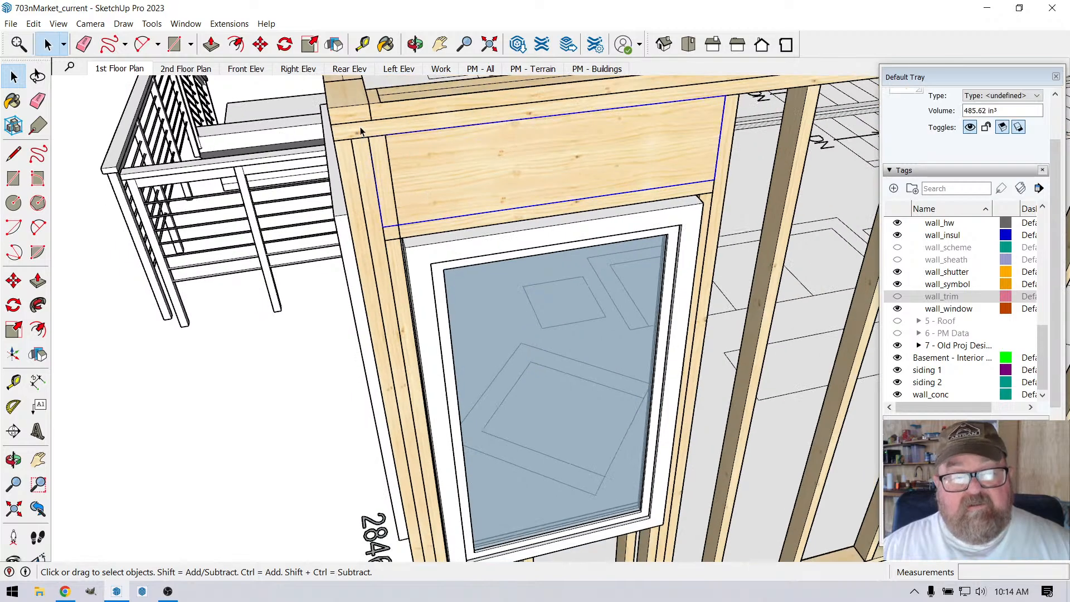
{"action": "left_click", "coordinate": [261, 44]}
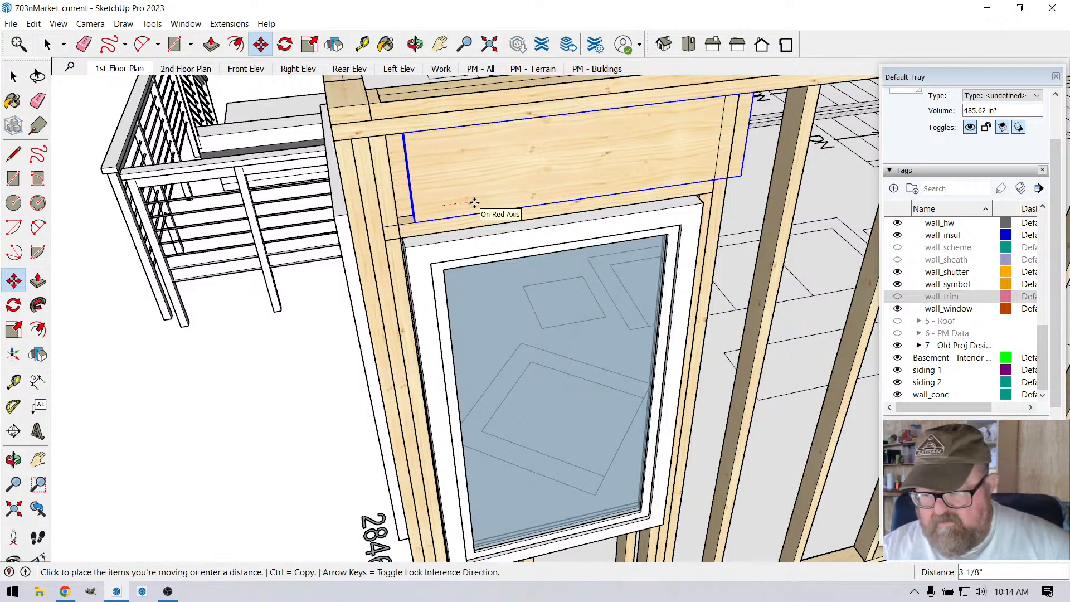
{"action": "type", "text": "3"}
{"action": "key", "text": "Return"}
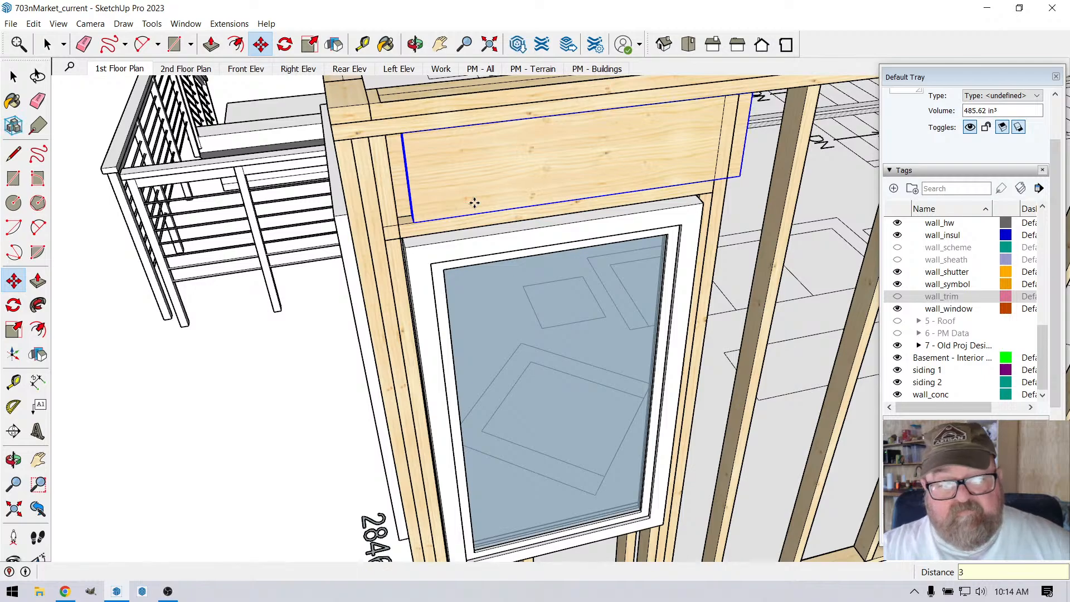
Step: Delete the full-height stud at the corner end of the header that runs past the header's bottom plate
{"action": "scroll", "coordinate": [323, 135], "scroll_direction": "up", "scroll_amount": 2}
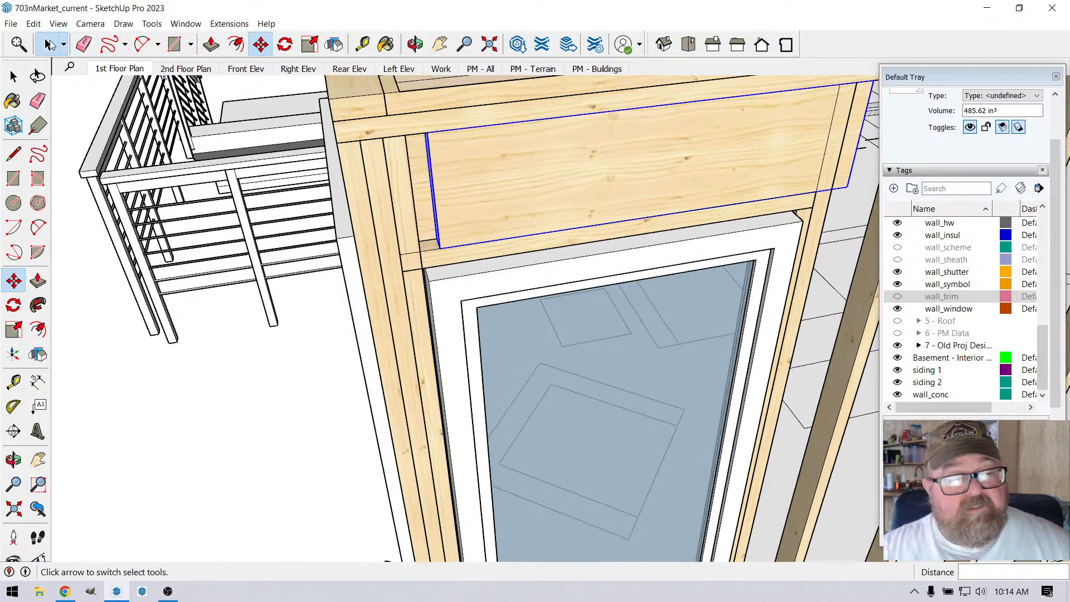
{"action": "left_click", "coordinate": [48, 44]}
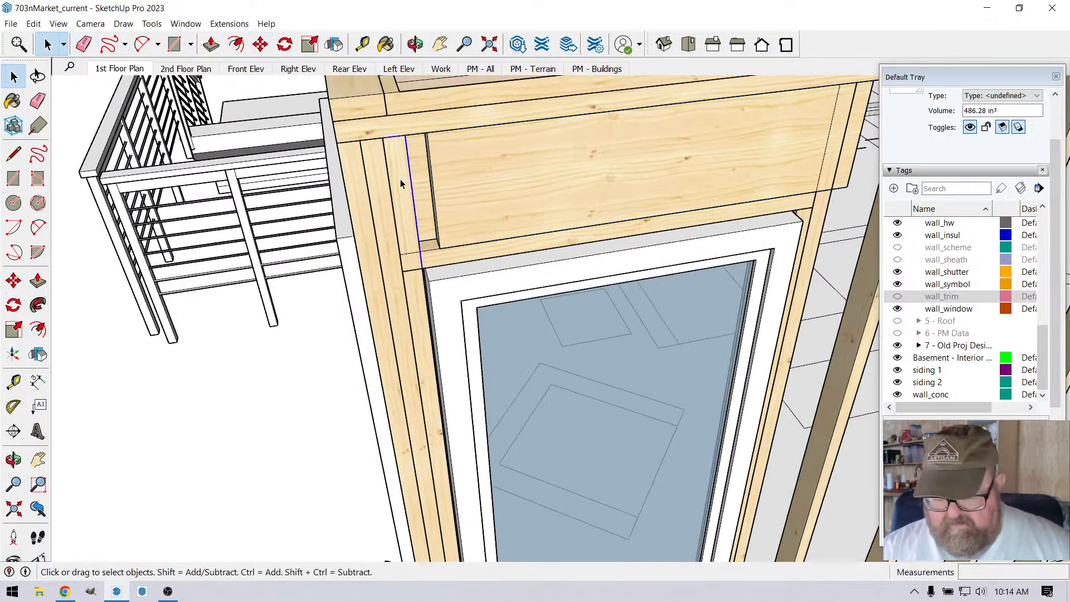
{"action": "key", "text": "Delete"}
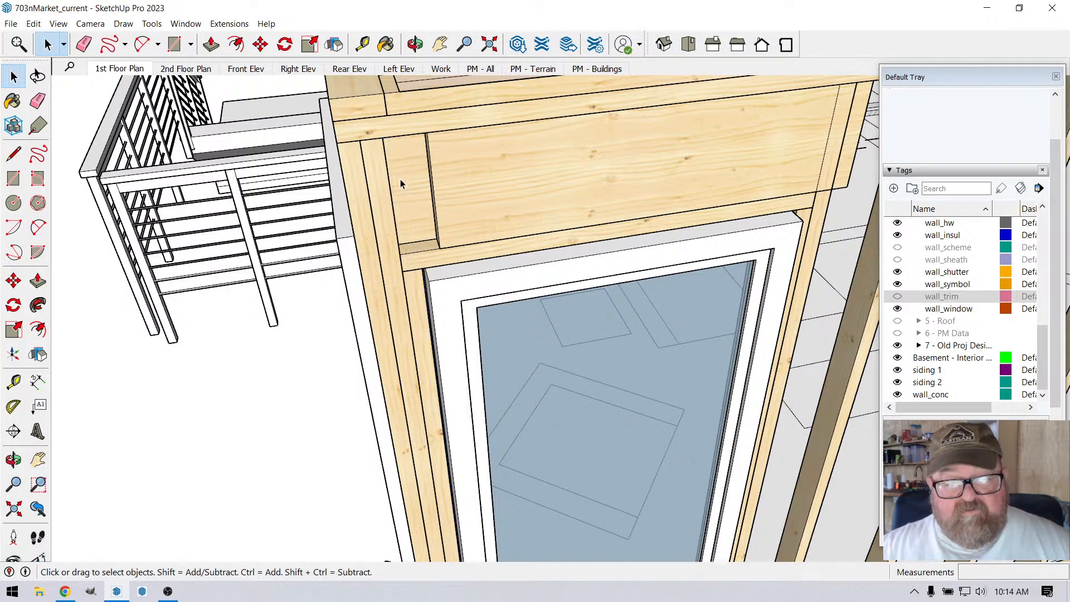
Step: Move the window header 3" back toward the corner so its end butts against the remaining corner studs
{"action": "left_click", "coordinate": [448, 215]}
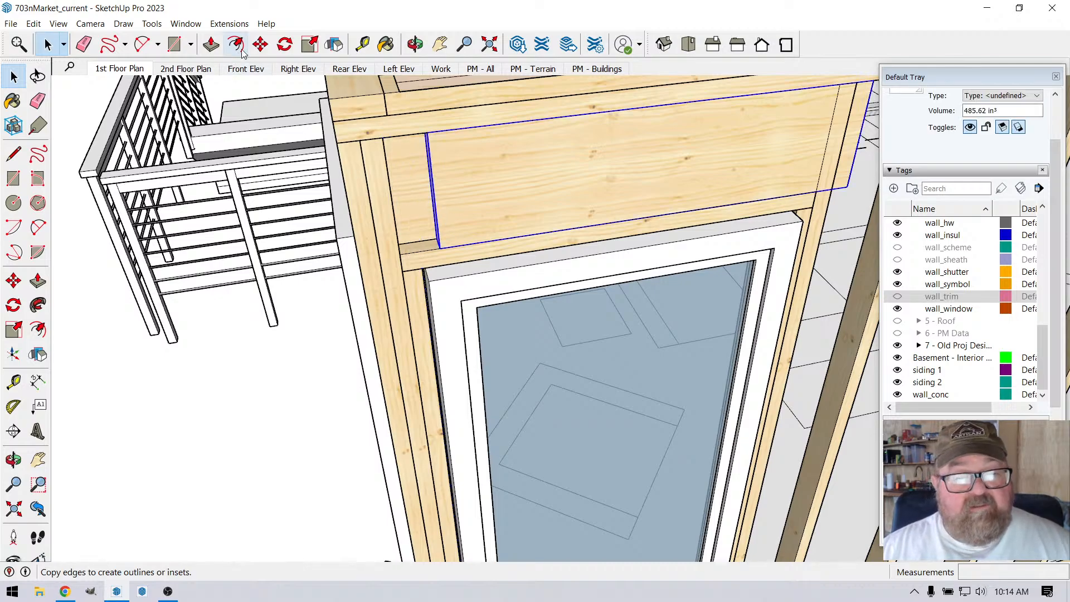
{"action": "left_click", "coordinate": [261, 44]}
{"action": "left_click", "coordinate": [440, 250]}
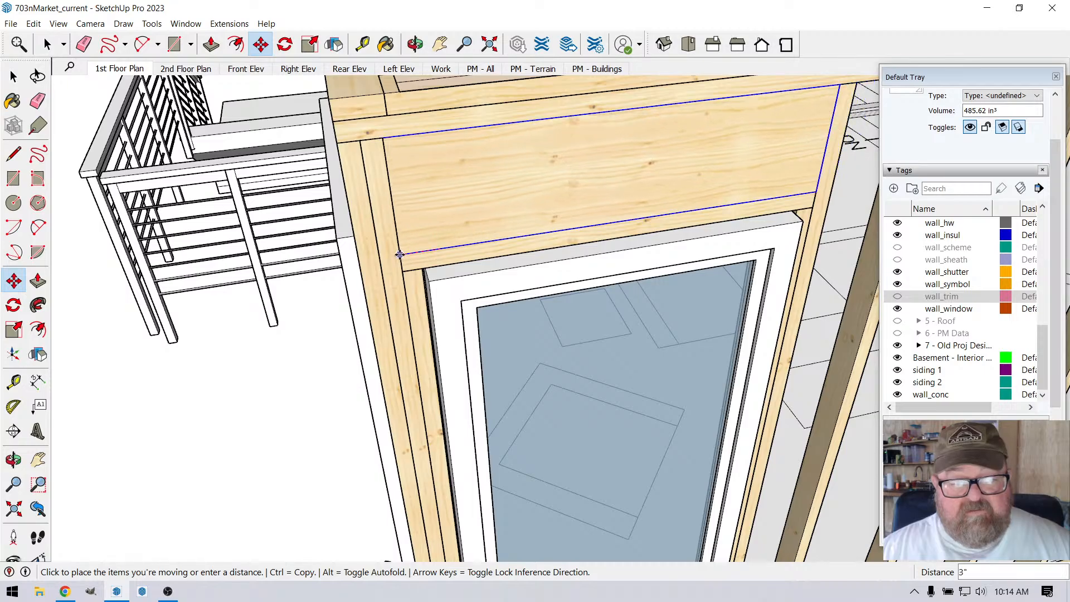
{"action": "left_click", "coordinate": [400, 255]}
Step: Examine the reworked corner studs, header and window of the longer wall from the exterior
{"action": "scroll", "coordinate": [441, 237], "scroll_direction": "down", "scroll_amount": 2}
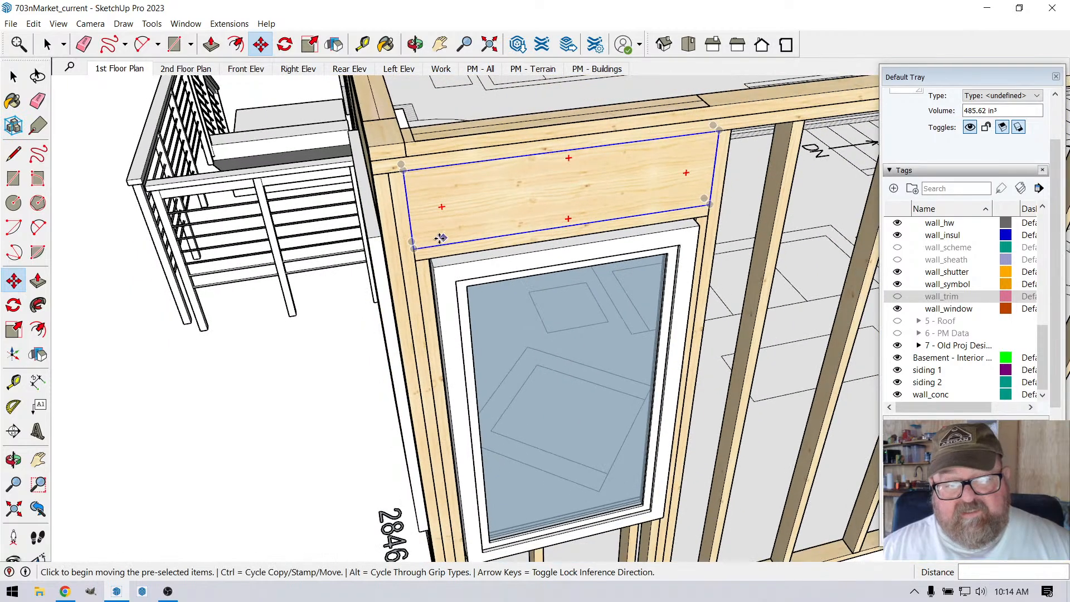
{"action": "left_click", "coordinate": [415, 44]}
{"action": "left_click_drag", "start_coordinate": [440, 253], "coordinate": [416, 127]}
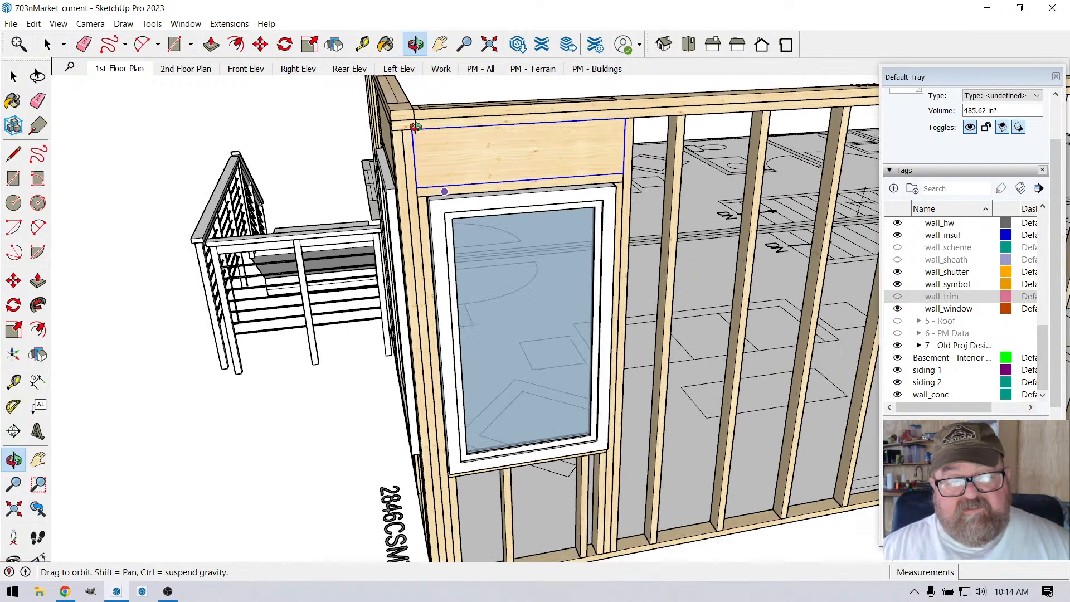
{"action": "scroll", "coordinate": [417, 250], "scroll_direction": "up", "scroll_amount": 3}
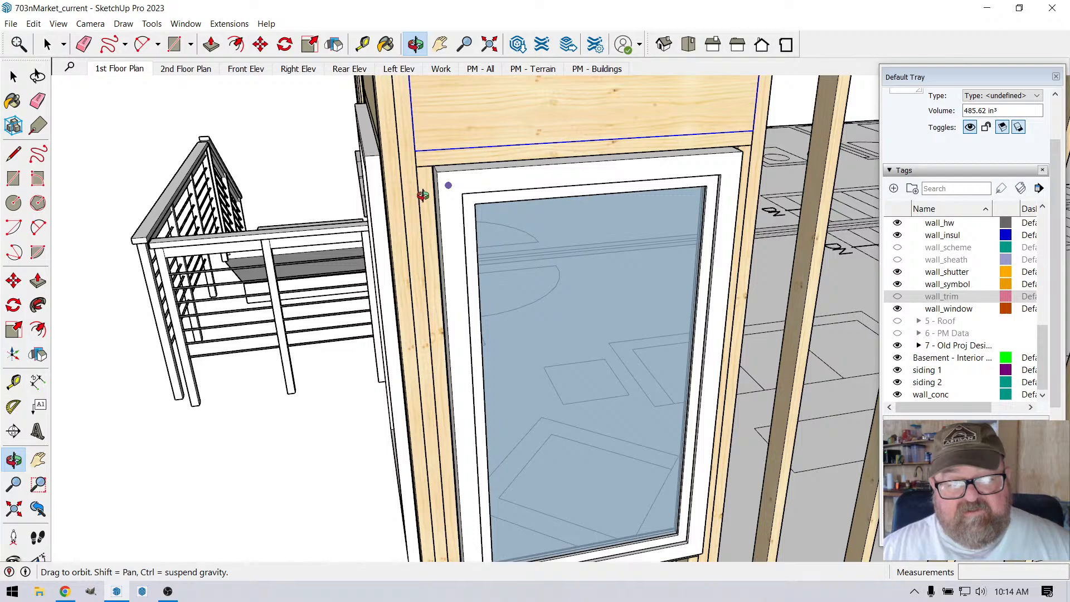
{"action": "left_click_drag", "start_coordinate": [411, 198], "coordinate": [433, 184]}
{"action": "left_click_drag", "start_coordinate": [433, 125], "coordinate": [431, 121]}
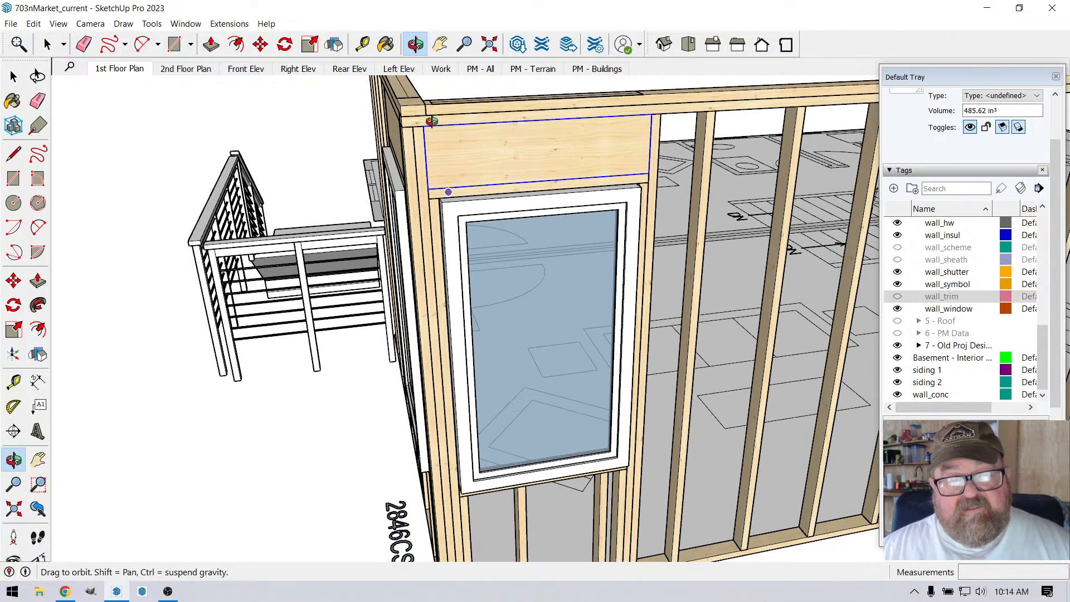
{"action": "left_click_drag", "start_coordinate": [432, 181], "coordinate": [451, 142]}
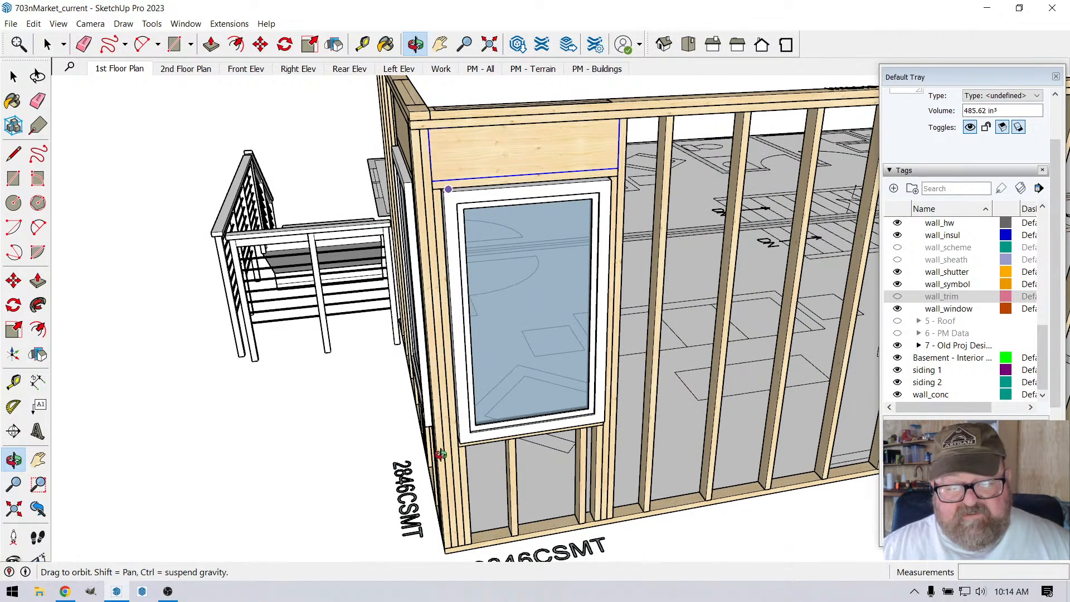
{"action": "left_click_drag", "start_coordinate": [454, 463], "coordinate": [505, 489]}
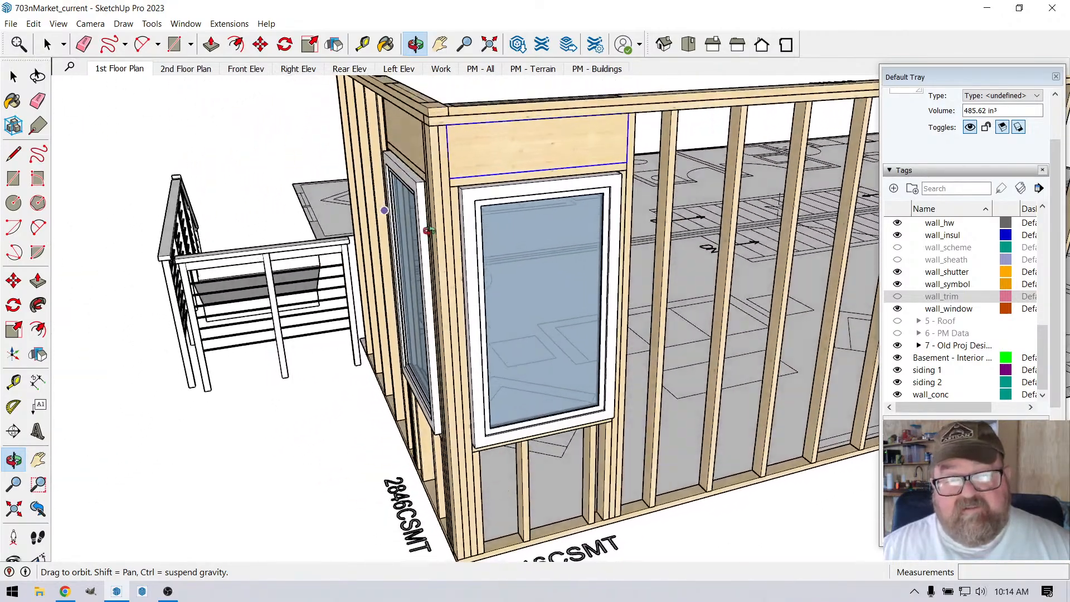
Step: Measure the width of the doubled corner studs up to the corner end of the longer wall's header with the Tape Measure
{"action": "scroll", "coordinate": [473, 155], "scroll_direction": "up", "scroll_amount": 3}
{"action": "scroll", "coordinate": [468, 167], "scroll_direction": "up", "scroll_amount": 2}
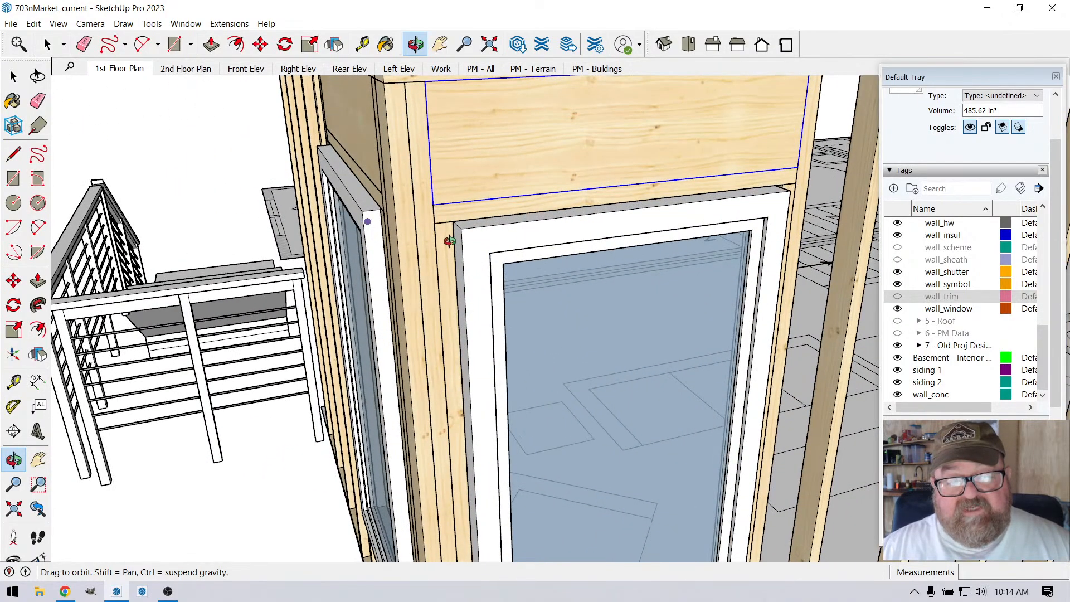
{"action": "left_click", "coordinate": [362, 44]}
{"action": "scroll", "coordinate": [421, 198], "scroll_direction": "up", "scroll_amount": 2}
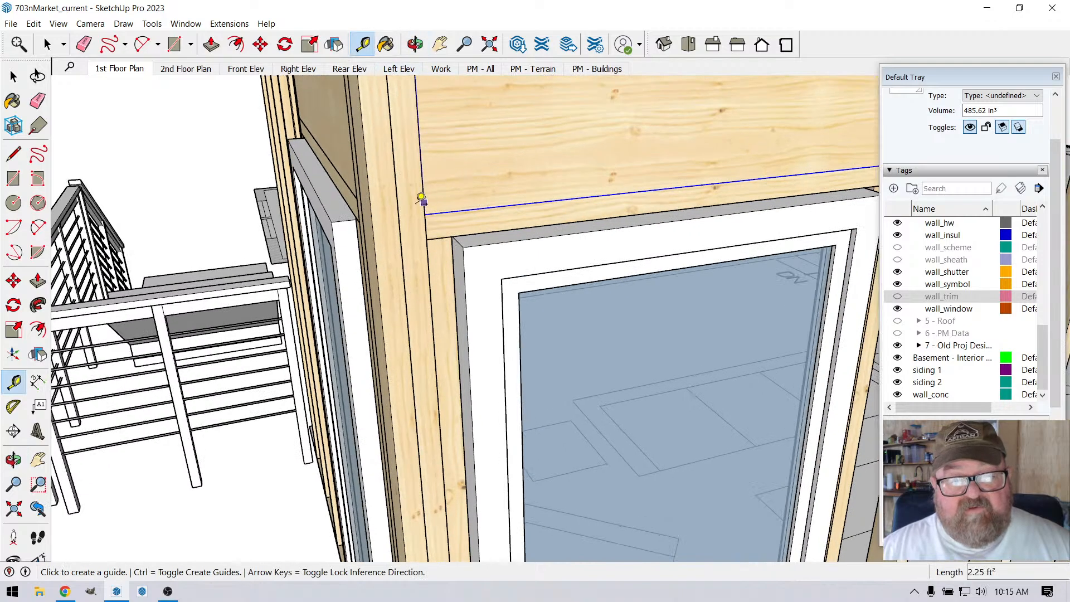
{"action": "left_click", "coordinate": [372, 217]}
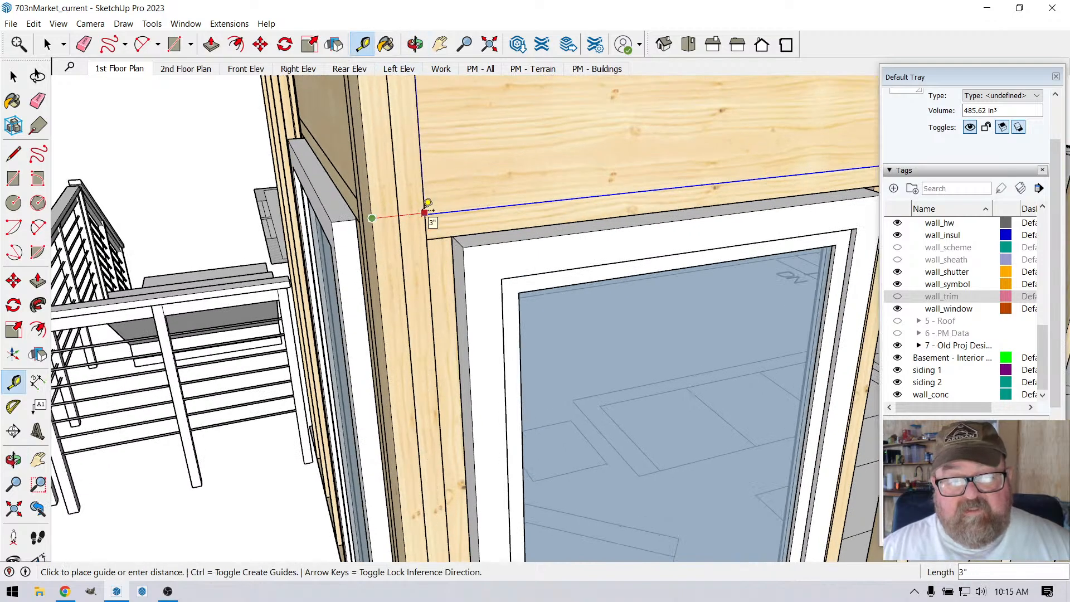
{"action": "left_click", "coordinate": [425, 213]}
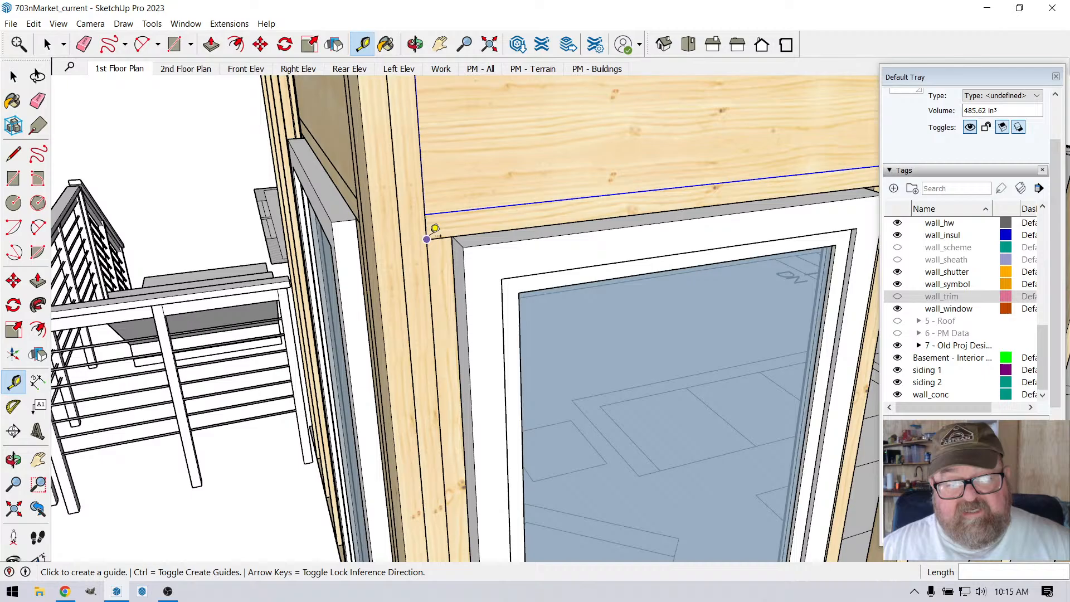
Step: Delete the full-height stud between the shorter wall's window header and the outer corner stud
{"action": "left_click", "coordinate": [415, 44]}
{"action": "left_click_drag", "start_coordinate": [419, 178], "coordinate": [541, 211]}
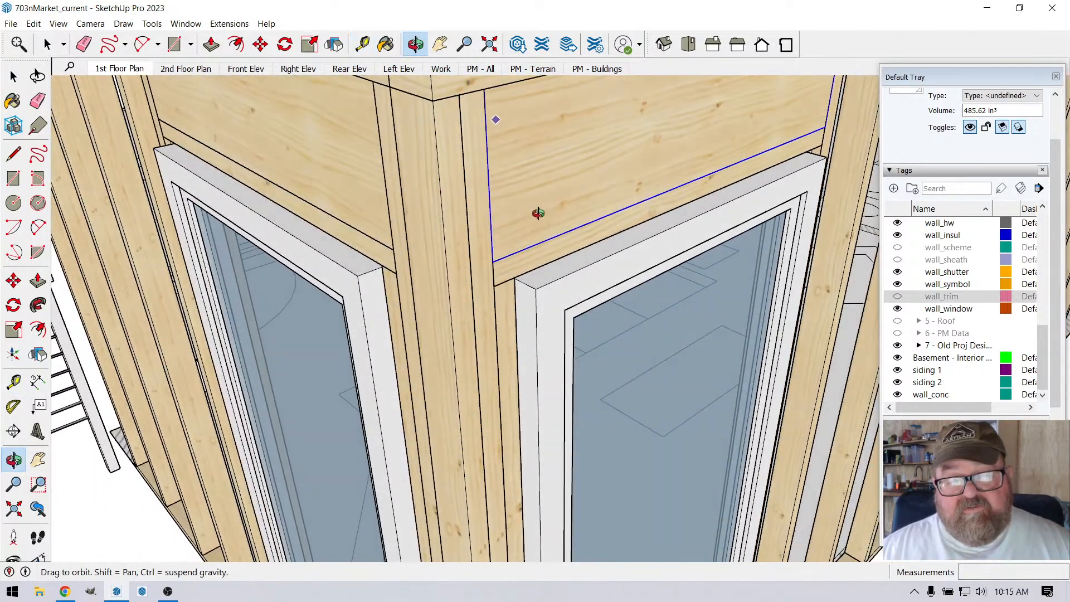
{"action": "left_click_drag", "start_coordinate": [491, 242], "coordinate": [478, 252]}
{"action": "left_click_drag", "start_coordinate": [383, 195], "coordinate": [605, 181]}
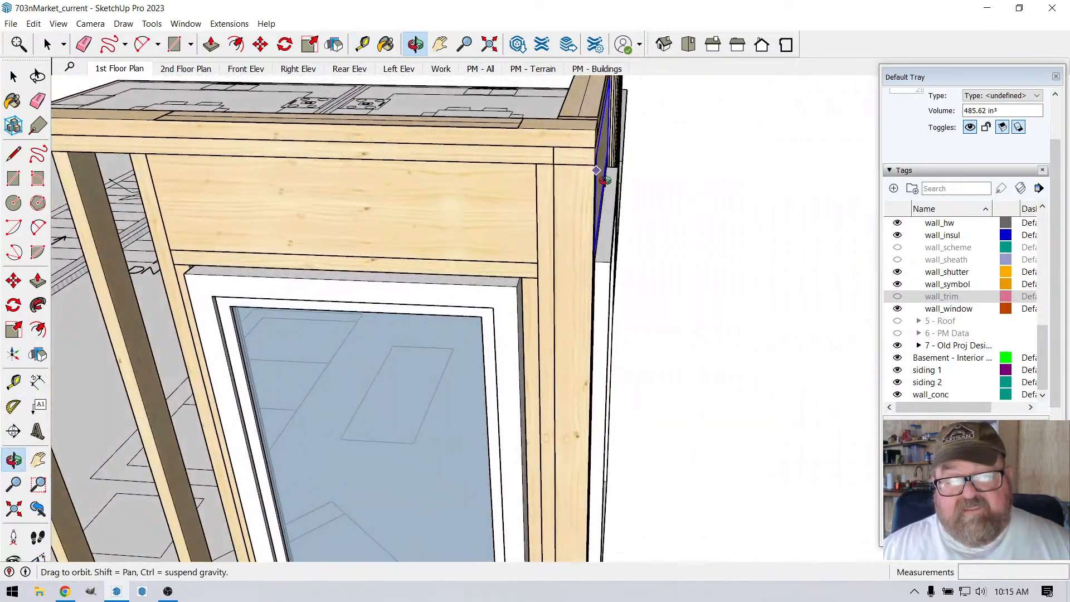
{"action": "left_click_drag", "start_coordinate": [557, 239], "coordinate": [363, 182]}
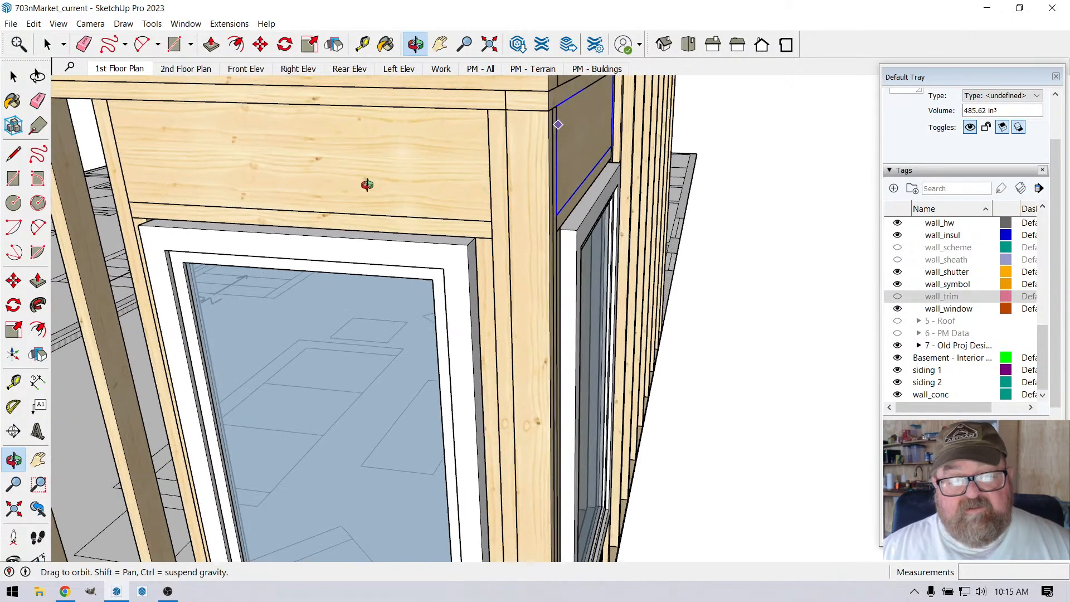
{"action": "key", "text": "space"}
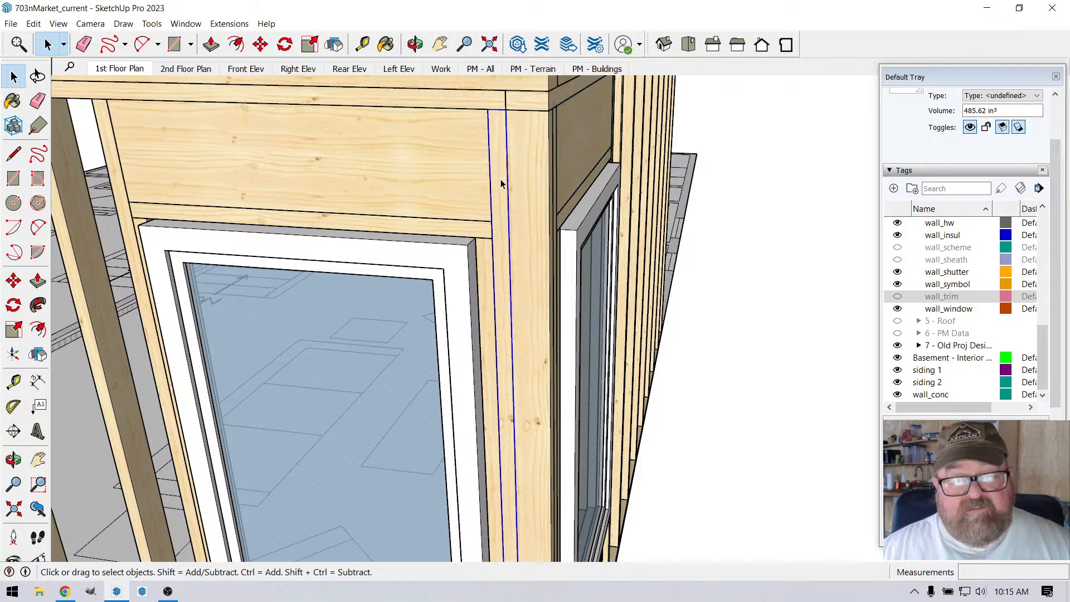
{"action": "left_click", "coordinate": [527, 191]}
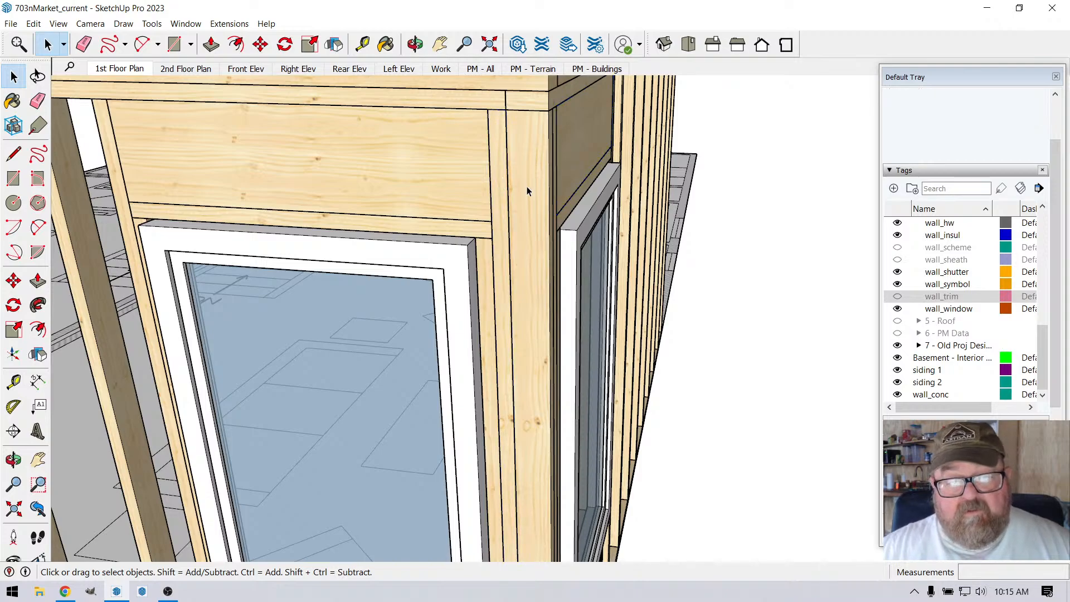
{"action": "left_click", "coordinate": [505, 204]}
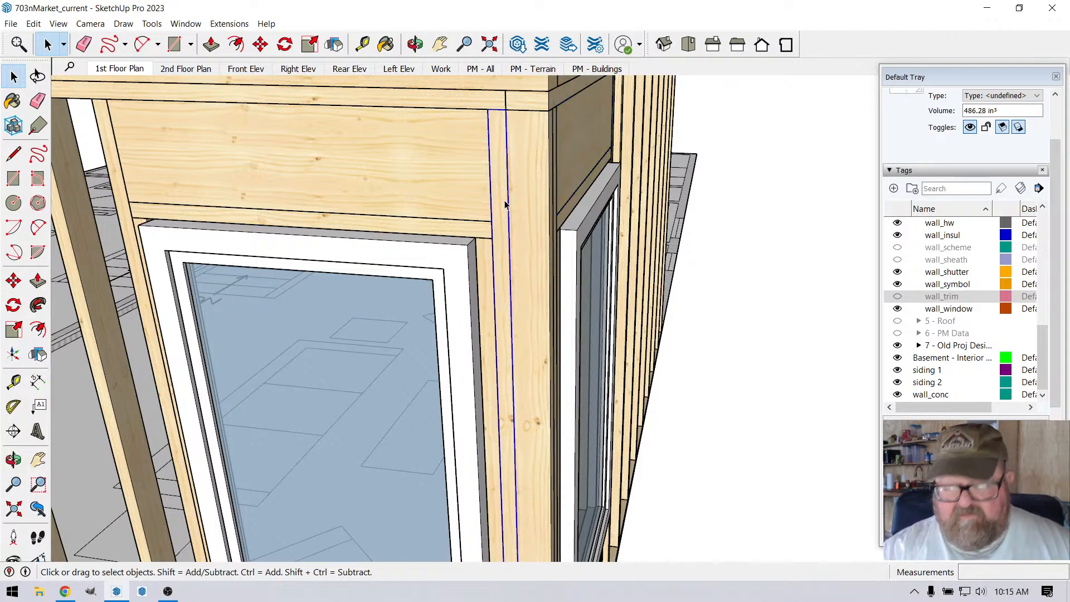
{"action": "key", "text": "Delete"}
{"action": "scroll", "coordinate": [503, 206], "scroll_direction": "down", "scroll_amount": 4}
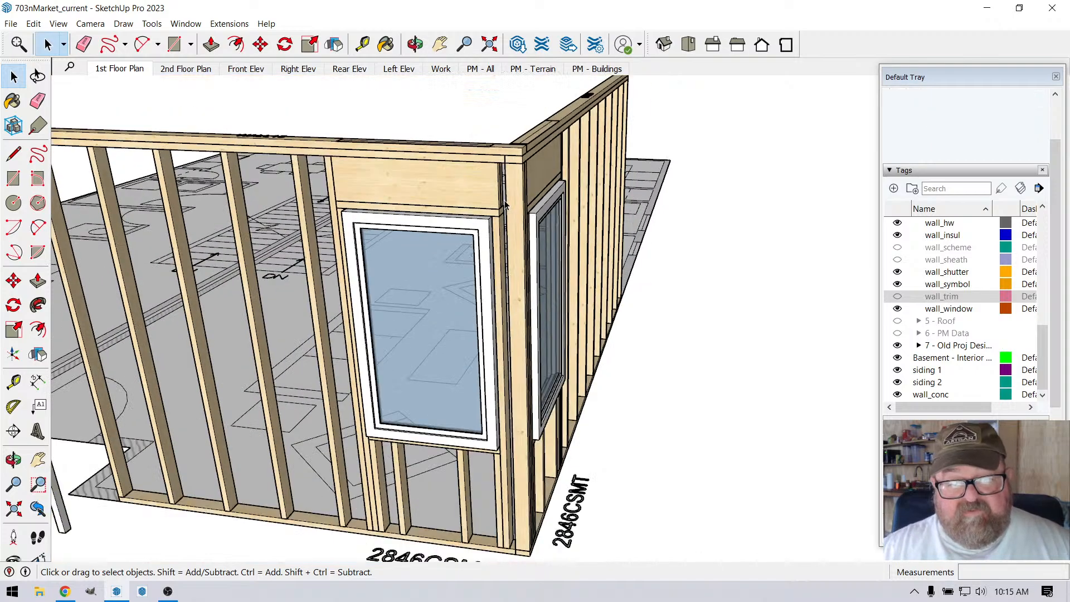
Step: Move the shorter wall's window header, header plate, side studs, sill and cripples toward the corner so they butt against the corner stud
{"action": "scroll", "coordinate": [501, 242], "scroll_direction": "up", "scroll_amount": 1}
{"action": "left_click", "coordinate": [499, 245]}
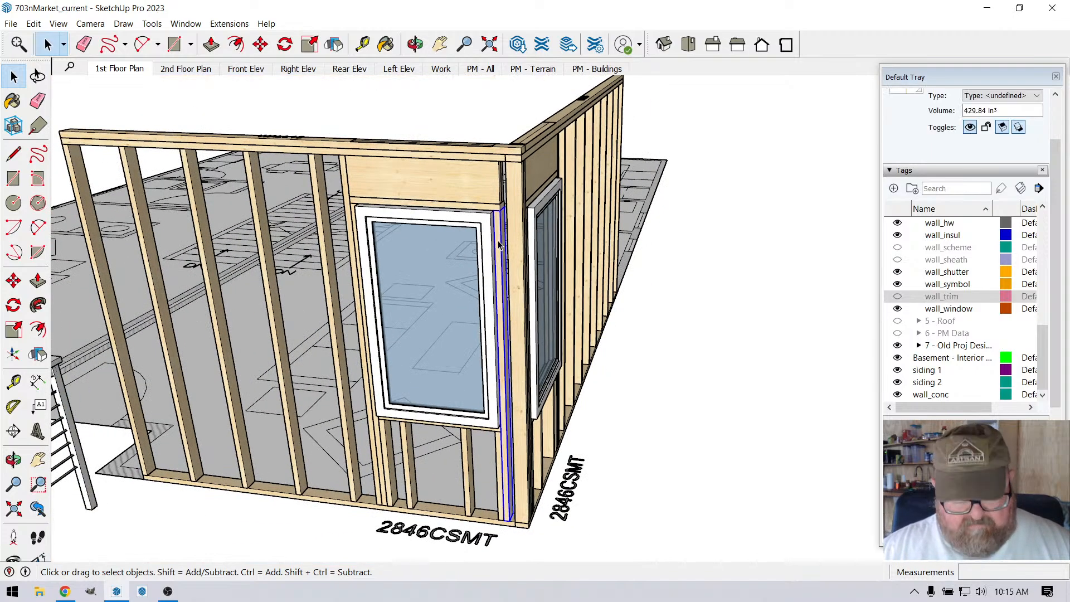
{"action": "left_click", "coordinate": [428, 197], "text": "shift"}
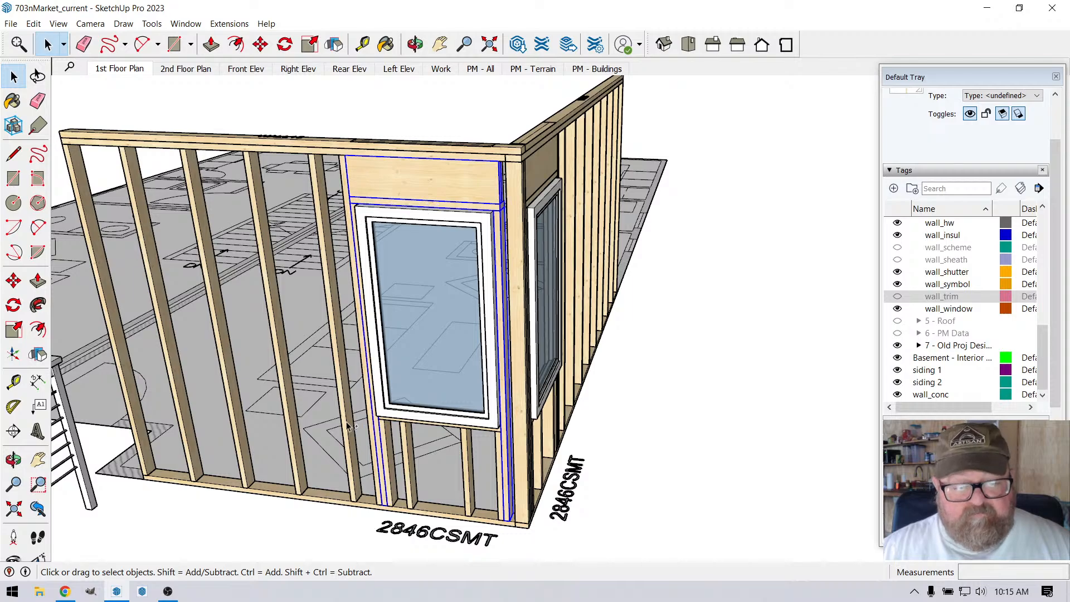
{"action": "left_click", "coordinate": [386, 443], "text": "shift"}
{"action": "scroll", "coordinate": [386, 443], "scroll_direction": "up", "scroll_amount": 3}
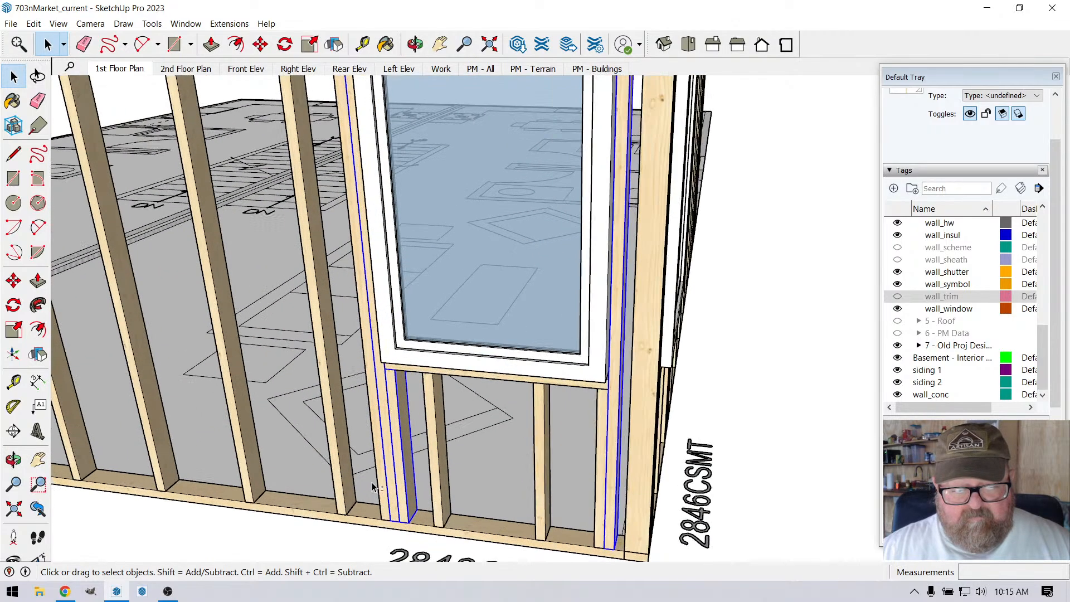
{"action": "left_click", "coordinate": [444, 464], "text": "shift"}
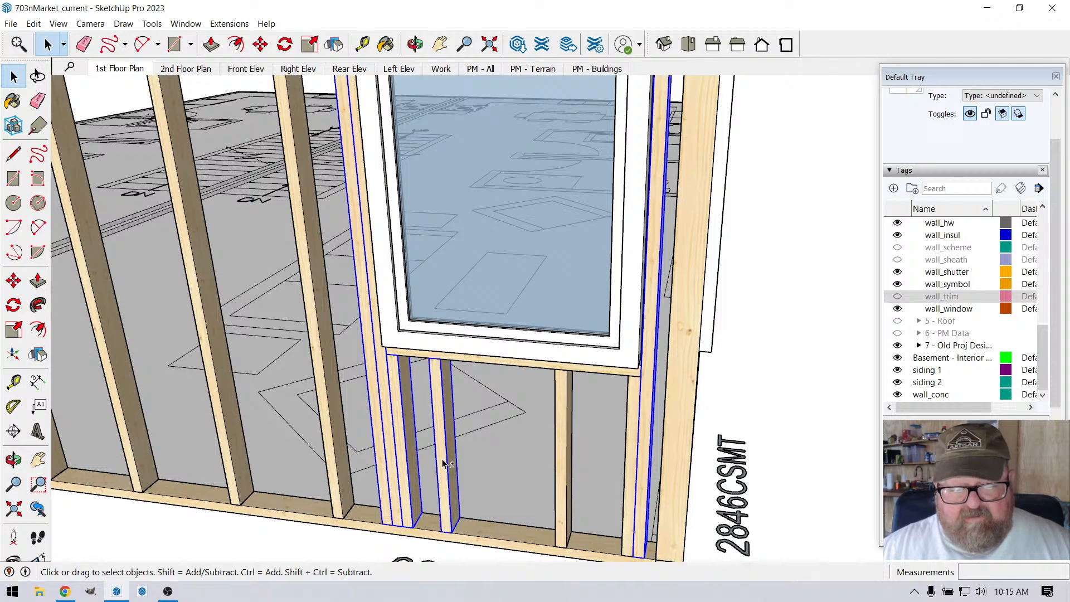
{"action": "left_click", "coordinate": [566, 452], "text": "shift"}
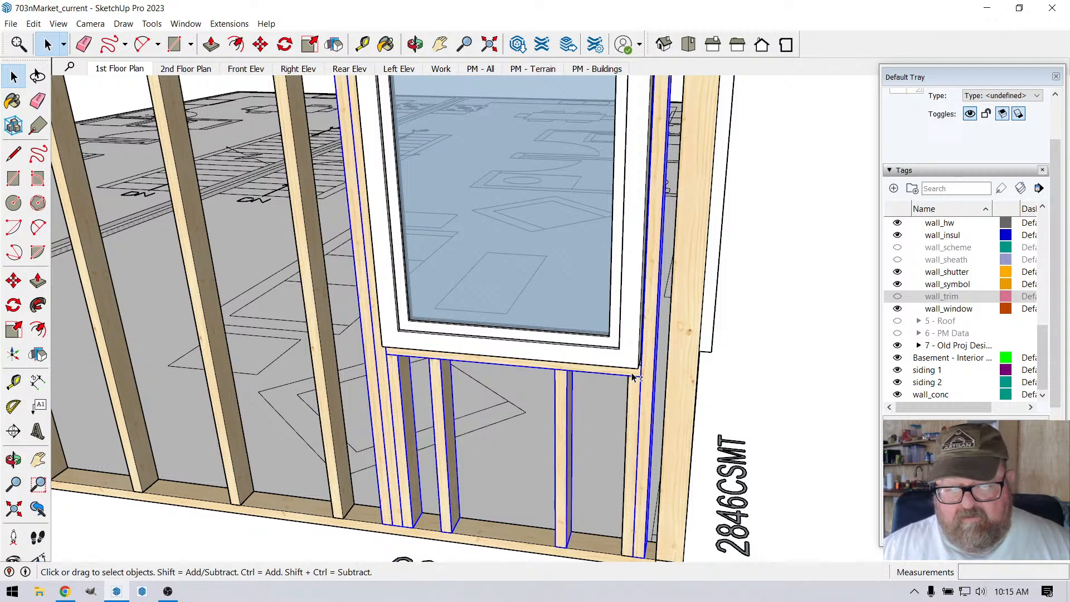
{"action": "scroll", "coordinate": [450, 430], "scroll_direction": "down", "scroll_amount": 5}
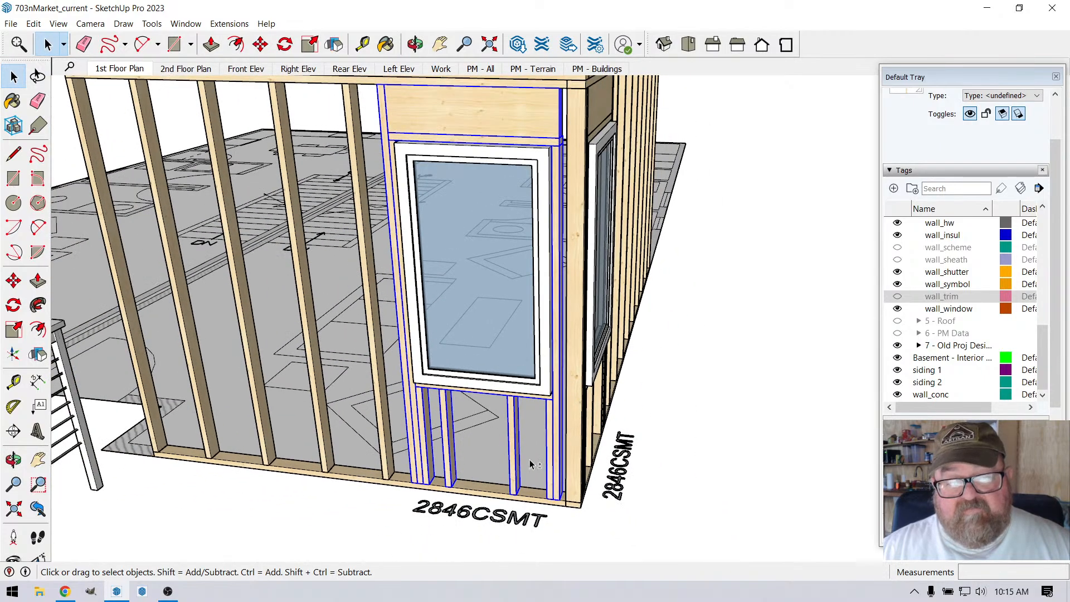
{"action": "scroll", "coordinate": [532, 465], "scroll_direction": "up", "scroll_amount": 5}
{"action": "left_click", "coordinate": [260, 44]}
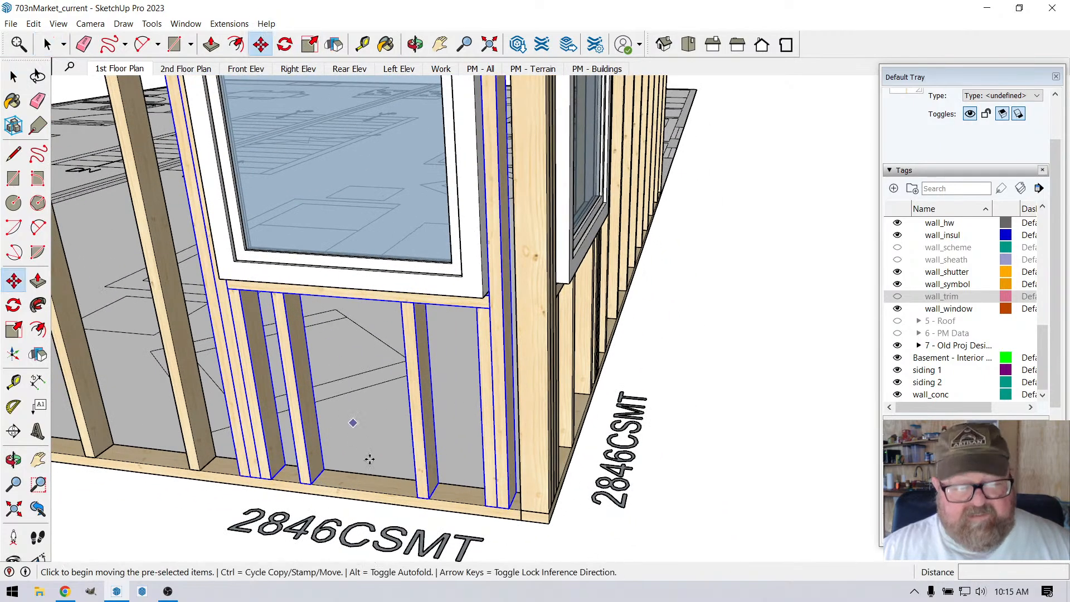
{"action": "scroll", "coordinate": [444, 530], "scroll_direction": "up", "scroll_amount": 5}
{"action": "scroll", "coordinate": [382, 504], "scroll_direction": "down", "scroll_amount": 4}
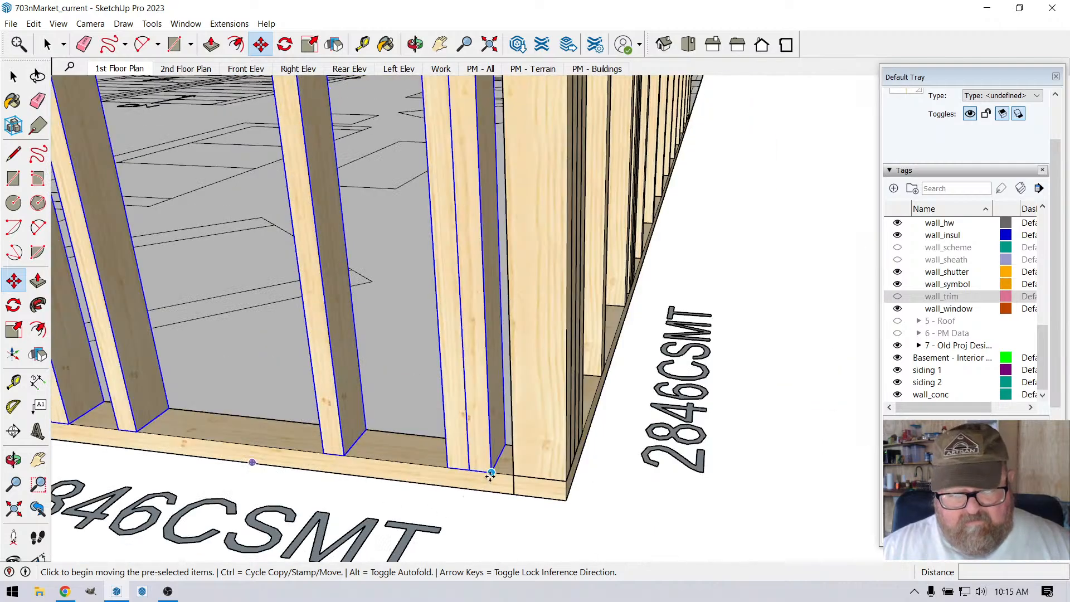
{"action": "left_click", "coordinate": [490, 474]}
{"action": "left_click", "coordinate": [509, 477]}
{"action": "scroll", "coordinate": [505, 526], "scroll_direction": "down", "scroll_amount": 5}
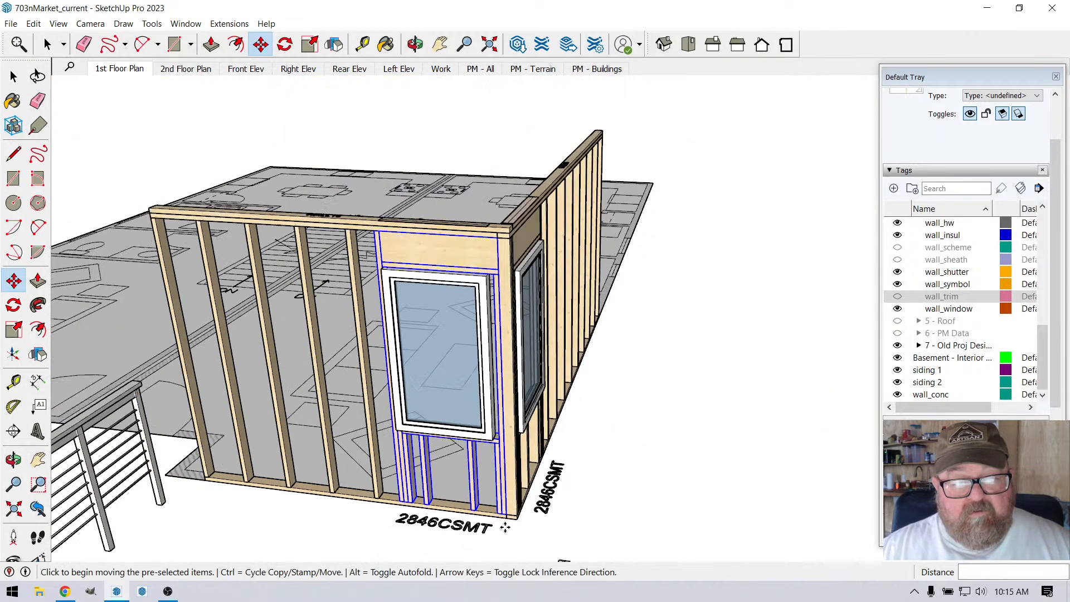
{"action": "scroll", "coordinate": [505, 527], "scroll_direction": "up", "scroll_amount": 4}
Step: Move the shorter wall's window unit 1.5" toward the corner
{"action": "scroll", "coordinate": [491, 304], "scroll_direction": "up", "scroll_amount": 2}
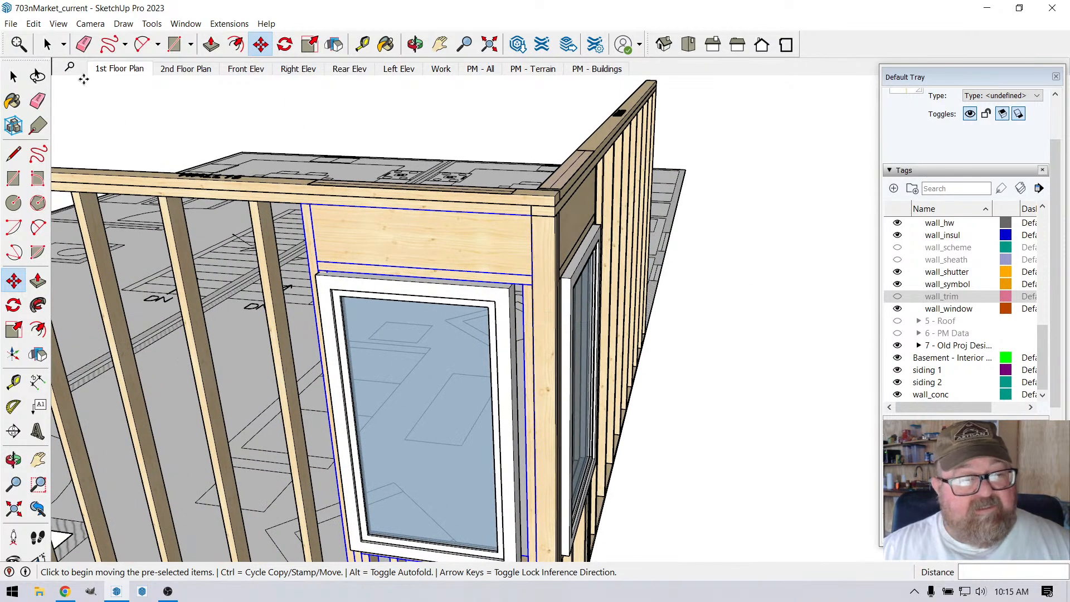
{"action": "left_click", "coordinate": [47, 44]}
{"action": "left_click", "coordinate": [404, 312]}
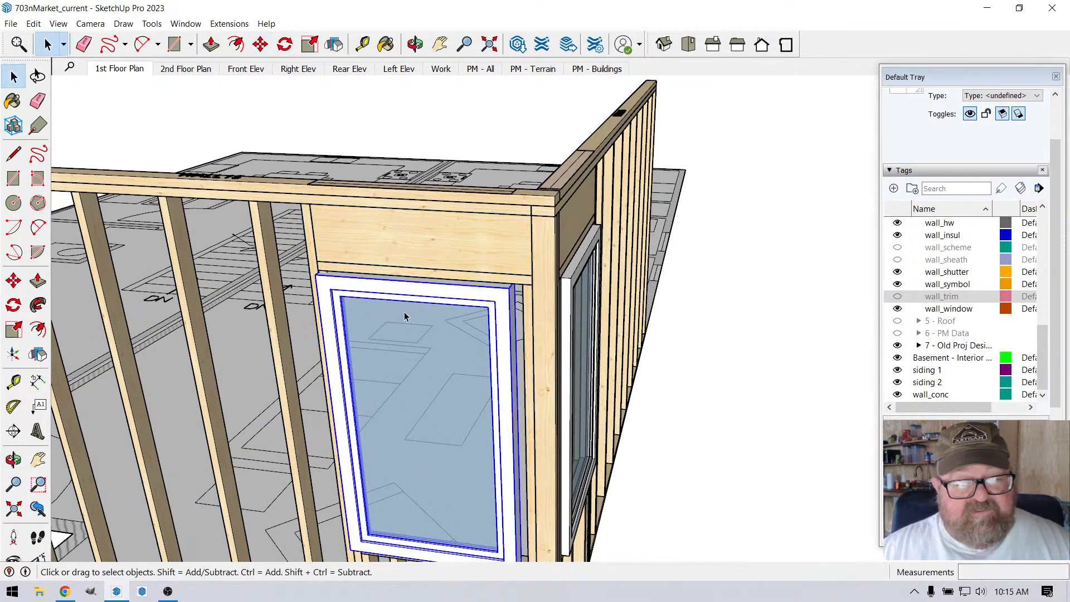
{"action": "left_click", "coordinate": [261, 44]}
{"action": "left_click", "coordinate": [399, 252]}
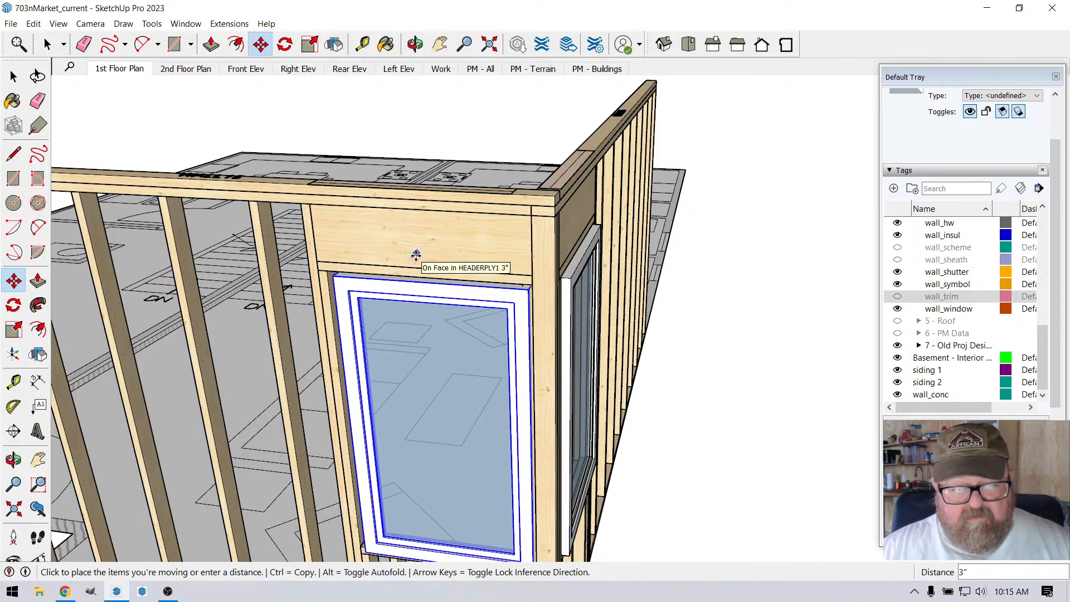
{"action": "type", "text": "1.5"}
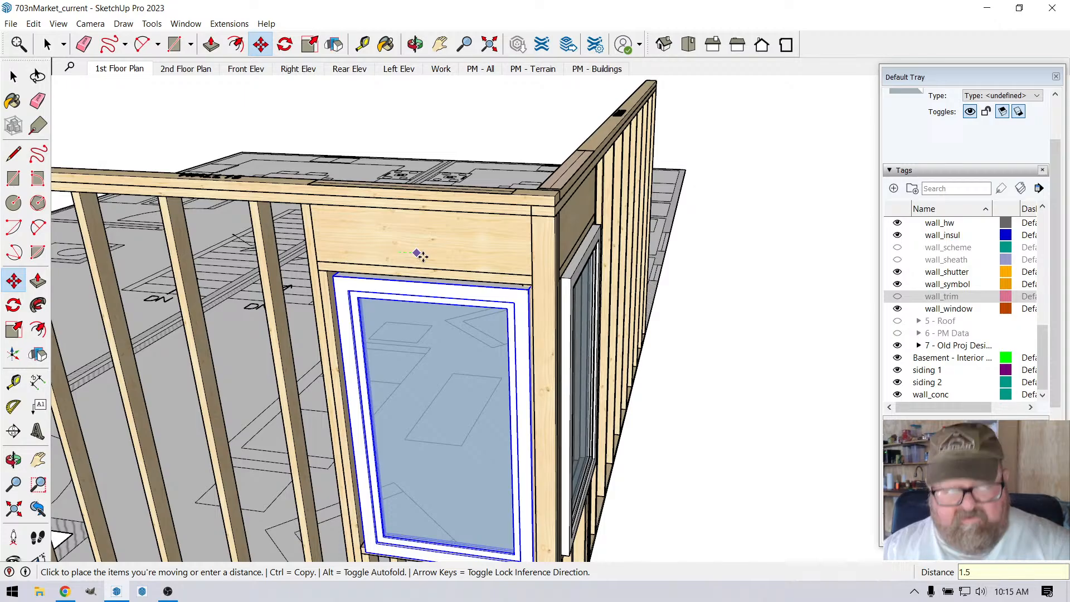
{"action": "key", "text": "Return"}
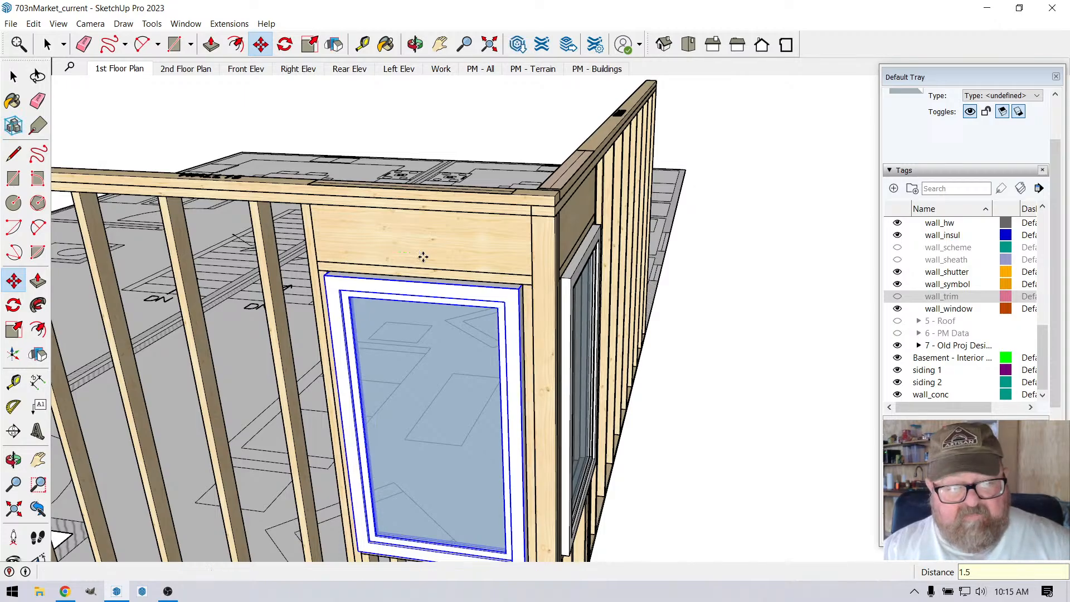
Step: Hide the wall_window tag so only the corner framing shows, and clear the selection
{"action": "left_click", "coordinate": [415, 44]}
{"action": "left_click_drag", "start_coordinate": [502, 334], "coordinate": [347, 274]}
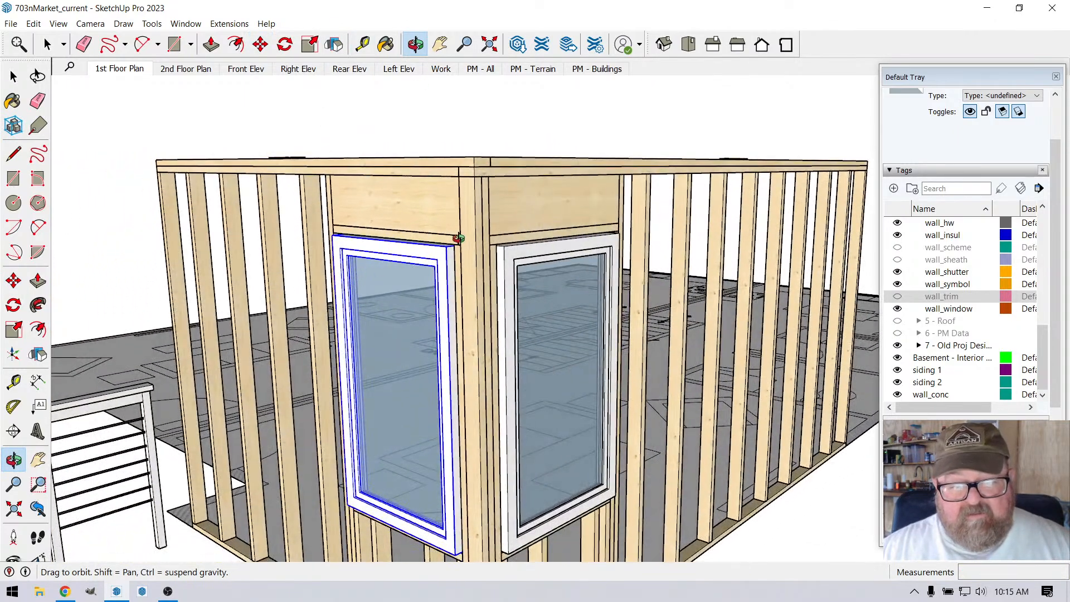
{"action": "left_click_drag", "start_coordinate": [458, 239], "coordinate": [393, 272]}
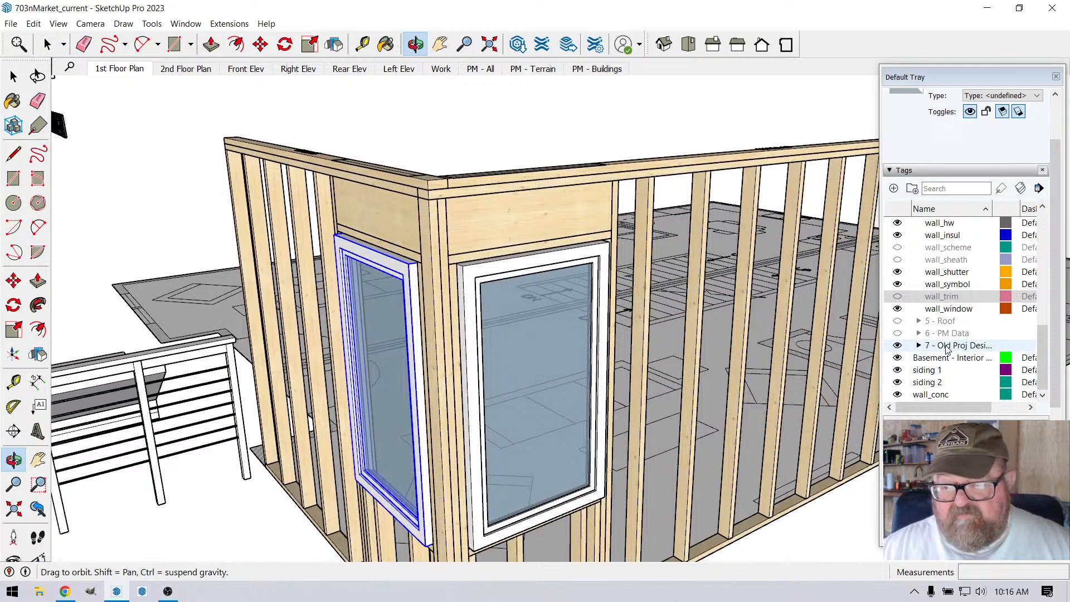
{"action": "left_click", "coordinate": [898, 309]}
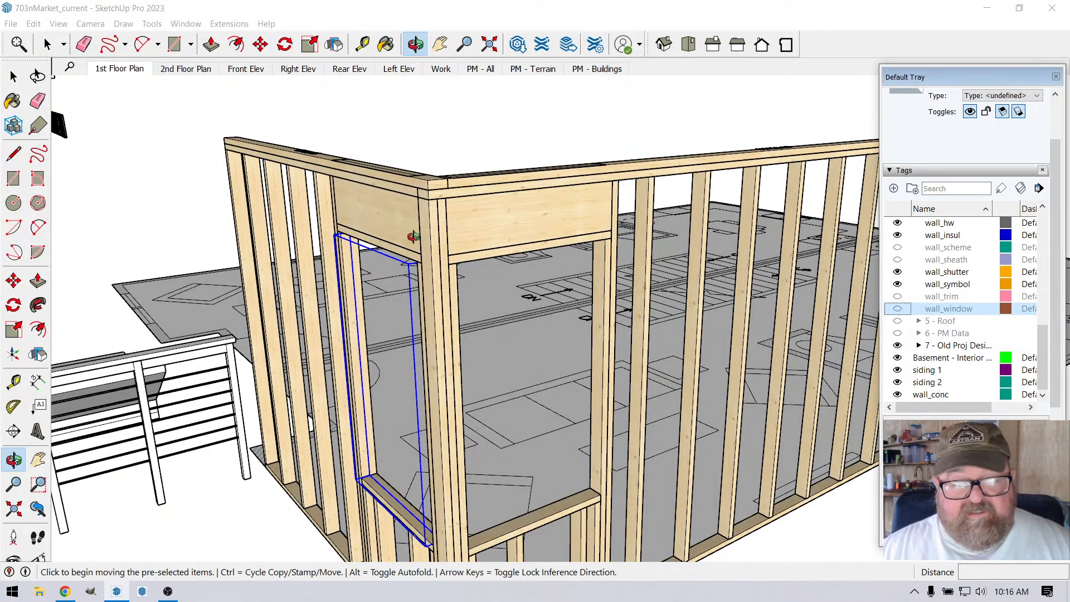
{"action": "left_click", "coordinate": [14, 76]}
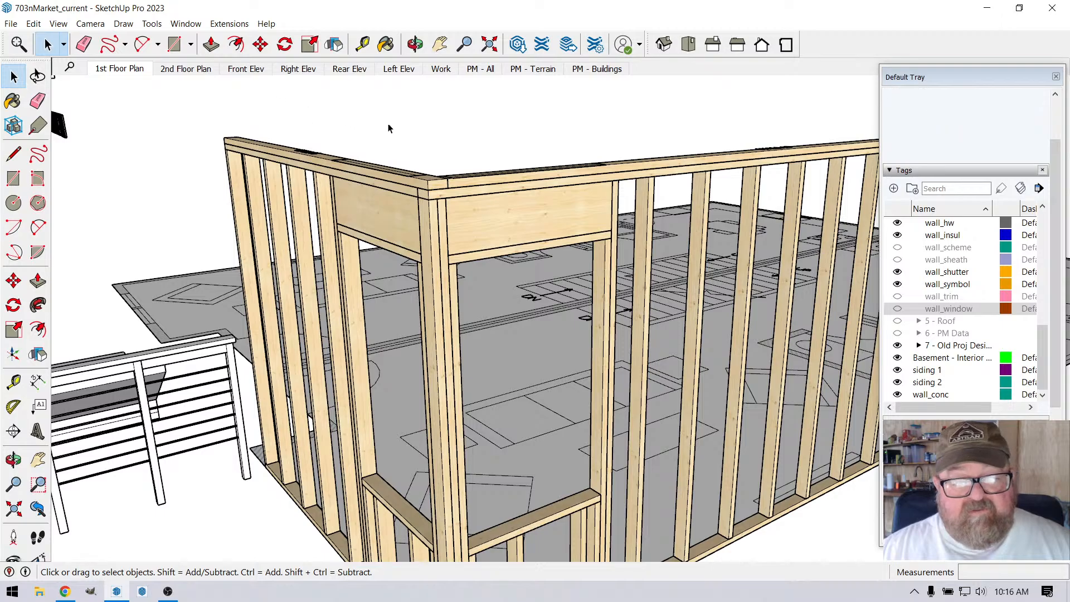
Step: Measure the distance from the outer corner edge to the window opening on the shorter wall with the Tape Measure
{"action": "left_click", "coordinate": [415, 44]}
{"action": "left_click_drag", "start_coordinate": [454, 112], "coordinate": [549, 171]}
{"action": "scroll", "coordinate": [549, 171], "scroll_direction": "up", "scroll_amount": 5}
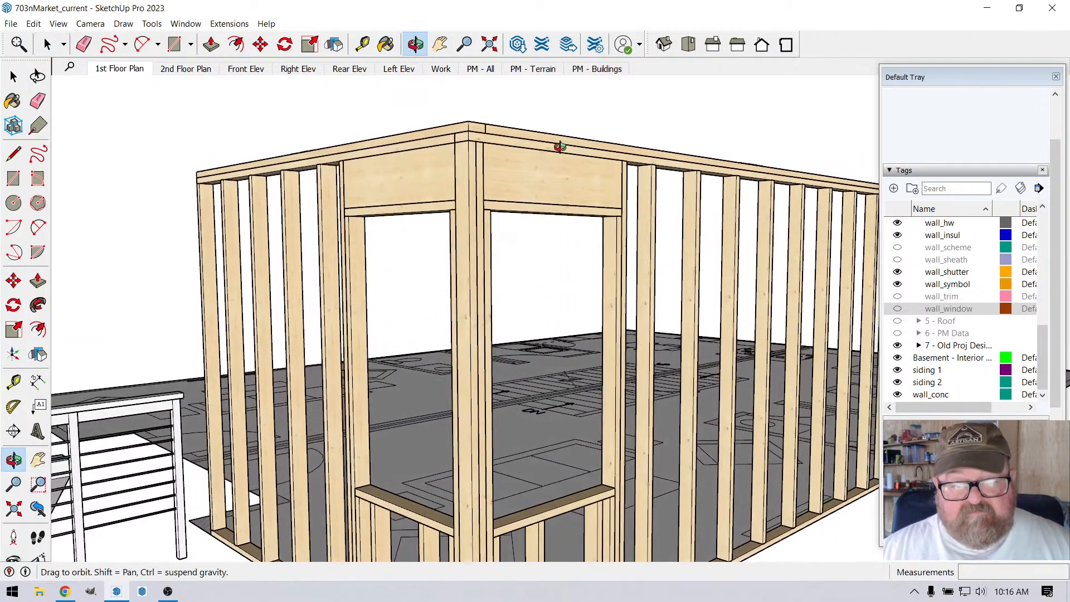
{"action": "scroll", "coordinate": [584, 273], "scroll_direction": "down", "scroll_amount": 5}
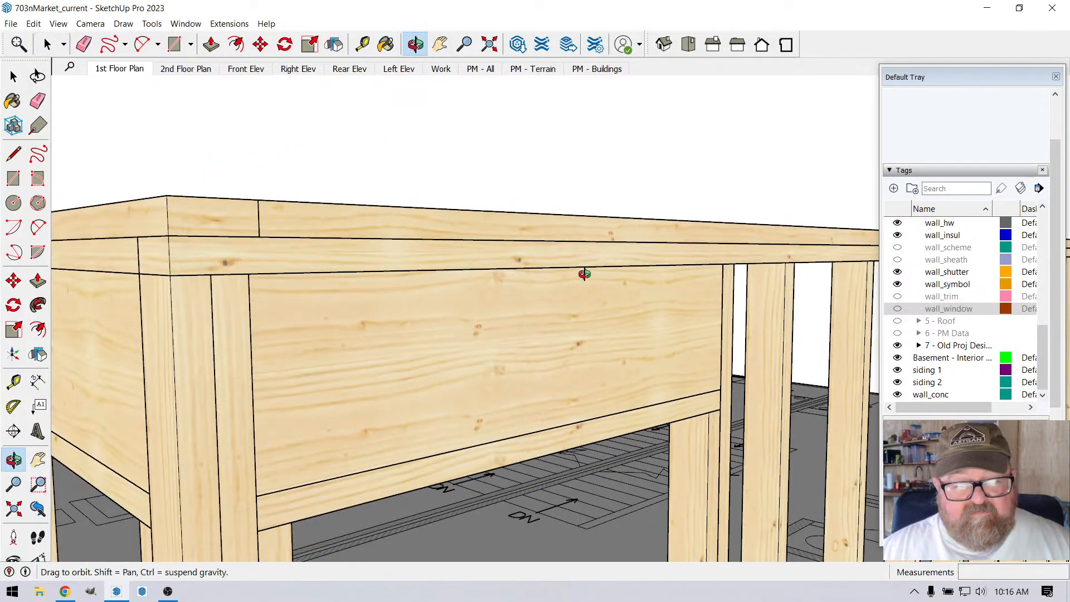
{"action": "scroll", "coordinate": [372, 413], "scroll_direction": "up", "scroll_amount": 6}
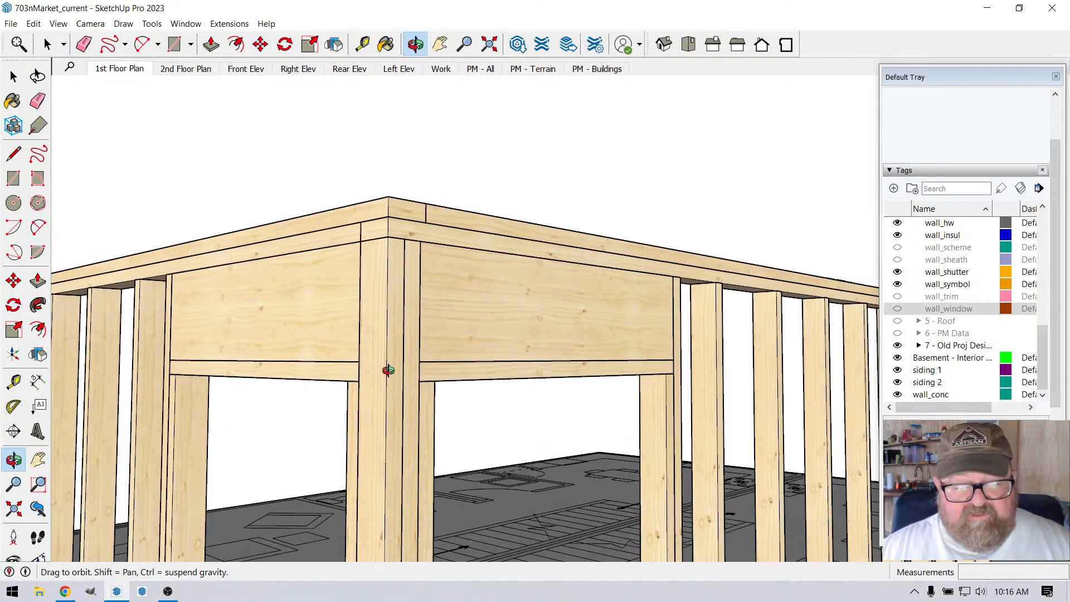
{"action": "left_click_drag", "start_coordinate": [406, 397], "coordinate": [432, 358]}
{"action": "left_click_drag", "start_coordinate": [454, 187], "coordinate": [382, 99]}
{"action": "left_click", "coordinate": [362, 45]}
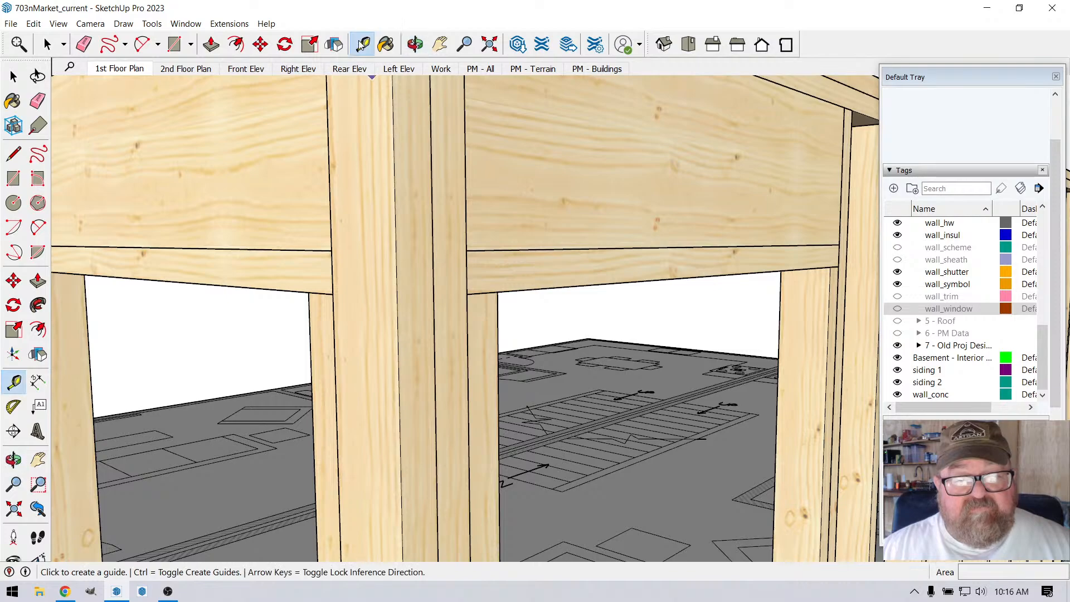
{"action": "left_click", "coordinate": [397, 334]}
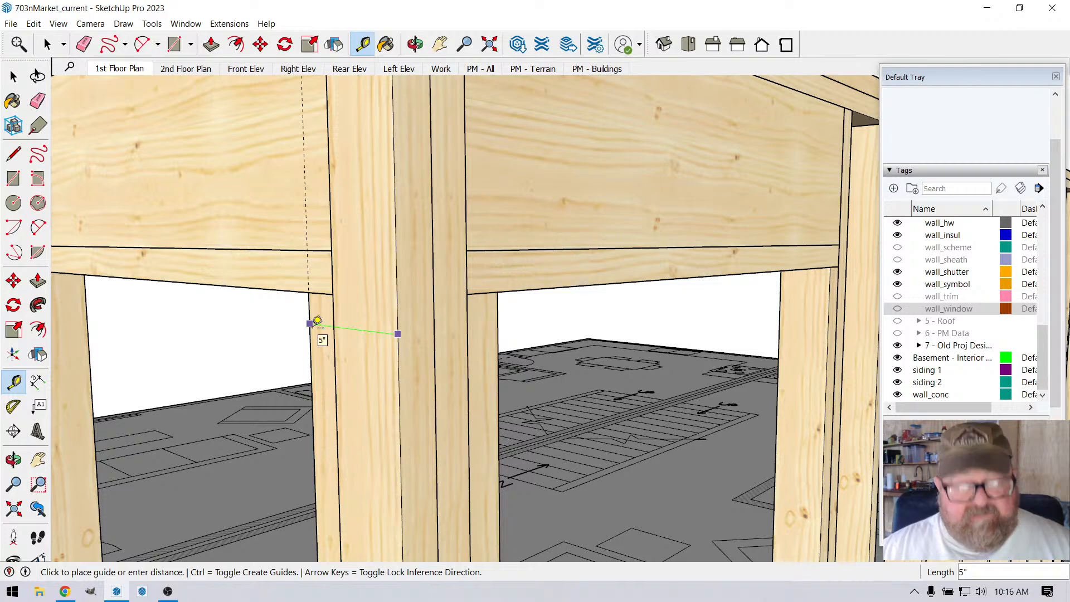
{"action": "left_click", "coordinate": [317, 322]}
{"action": "scroll", "coordinate": [505, 284], "scroll_direction": "down", "scroll_amount": 4}
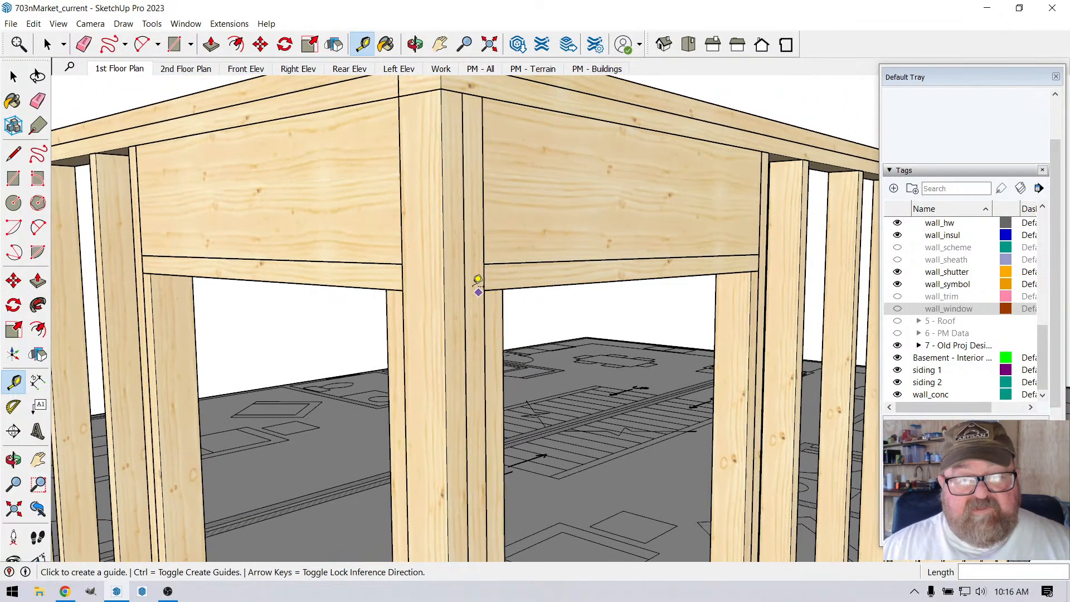
Step: Recheck the corner width on the shorter wall with the Tape Measure, from the outer corner edge to the side stud's window-side edge
{"action": "left_click", "coordinate": [415, 44]}
{"action": "left_click_drag", "start_coordinate": [480, 184], "coordinate": [456, 357]}
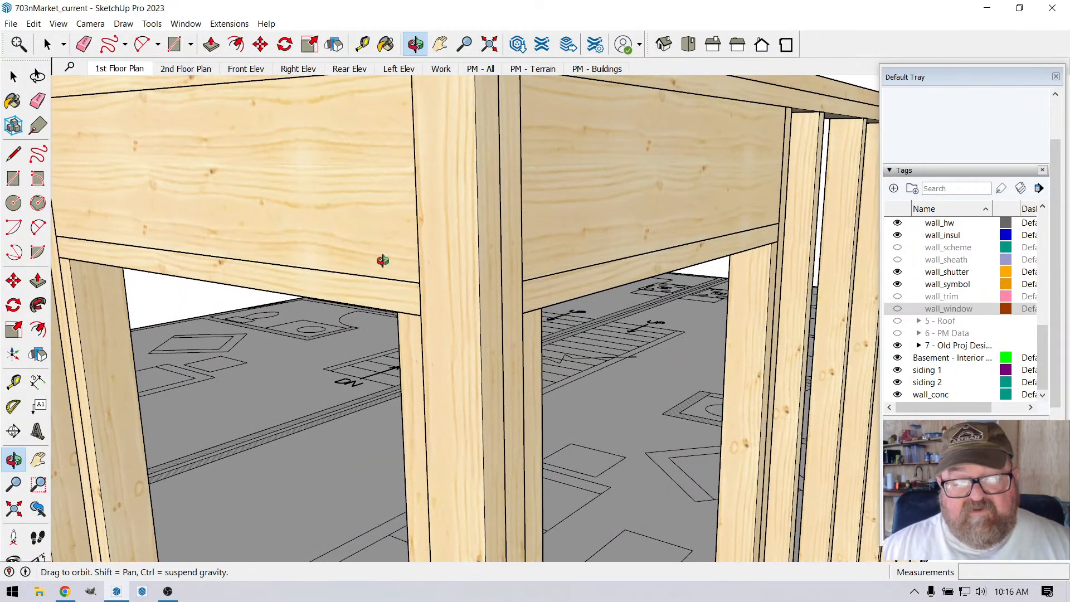
{"action": "key", "text": "t"}
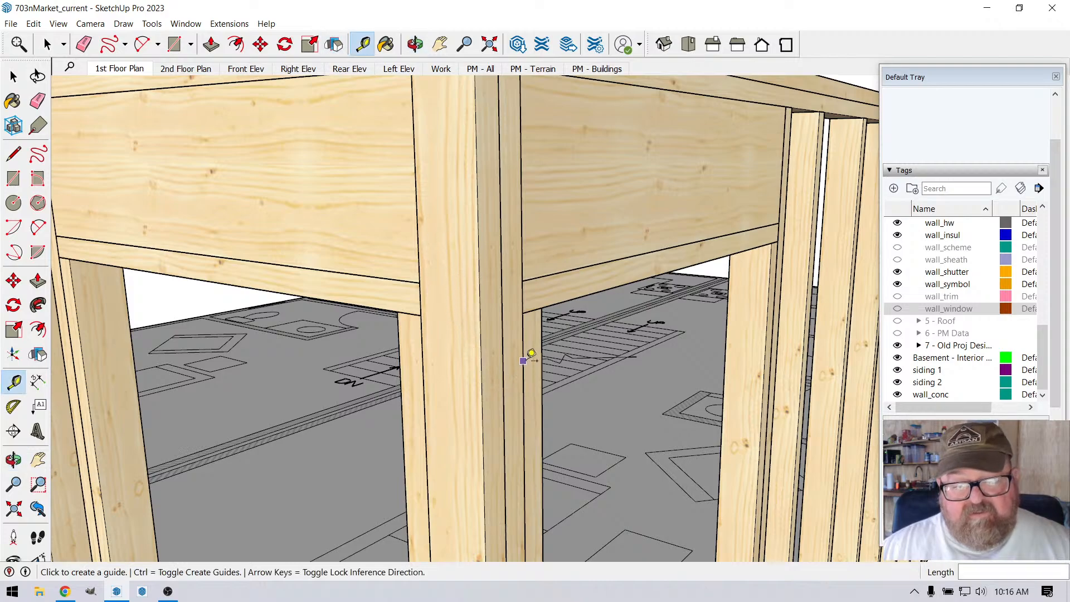
{"action": "scroll", "coordinate": [523, 362], "scroll_direction": "down", "scroll_amount": 2}
{"action": "middle_click_drag", "start_coordinate": [405, 180], "coordinate": [455, 148]}
{"action": "middle_click_drag", "start_coordinate": [472, 211], "coordinate": [457, 185]}
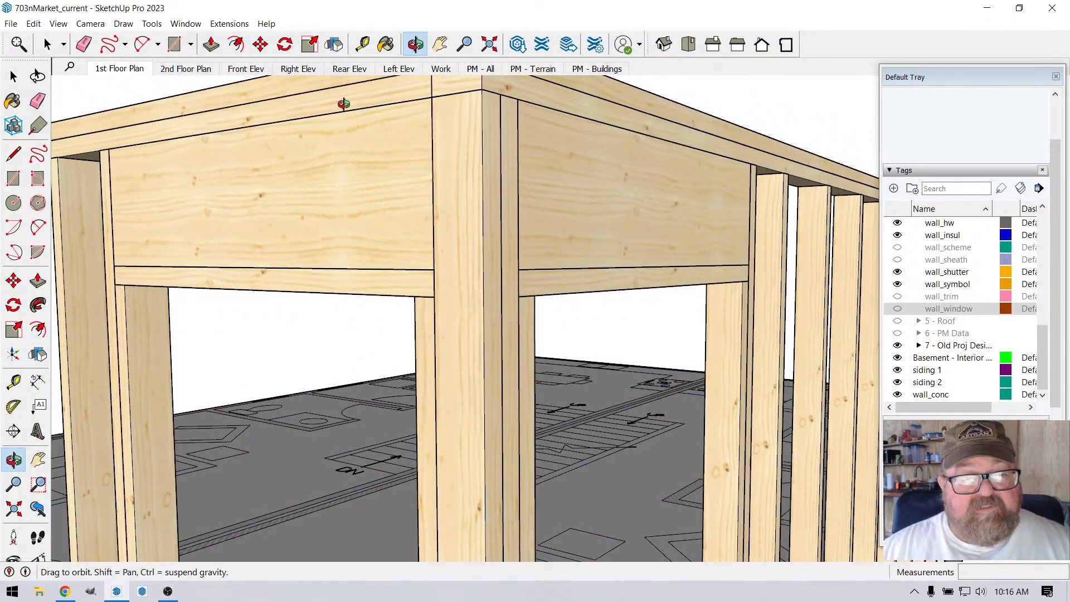
{"action": "left_click", "coordinate": [362, 44]}
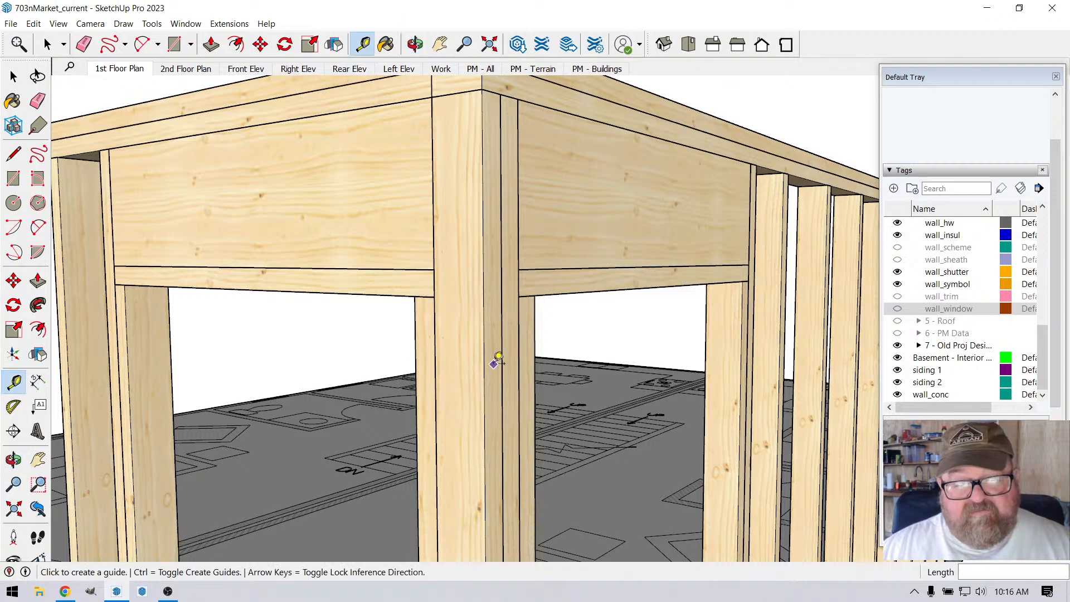
{"action": "left_click", "coordinate": [485, 364]}
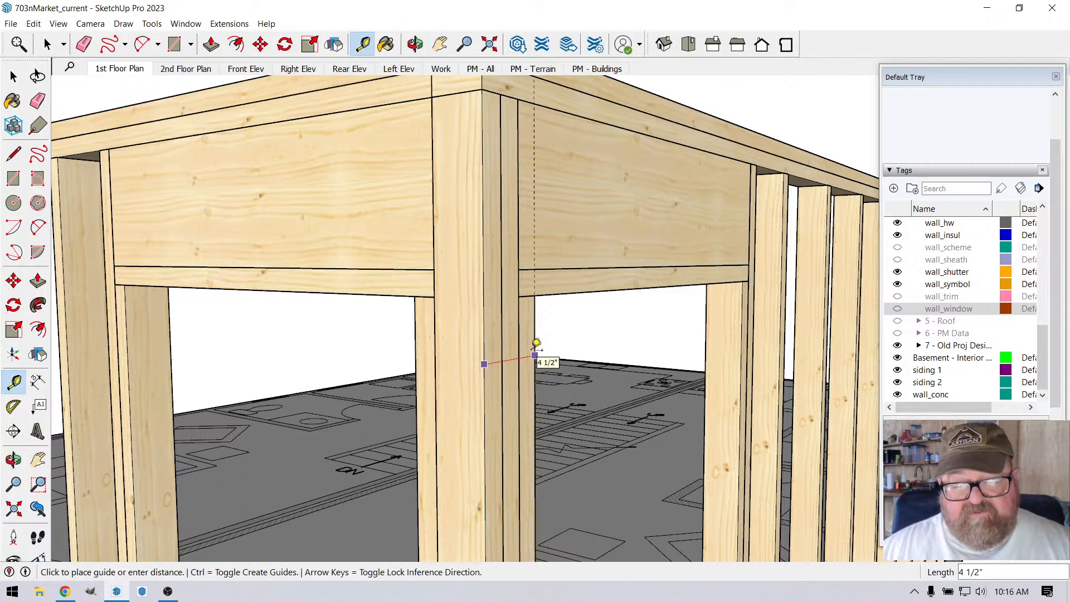
{"action": "left_click", "coordinate": [425, 340]}
{"action": "scroll", "coordinate": [446, 323], "scroll_direction": "down", "scroll_amount": 1}
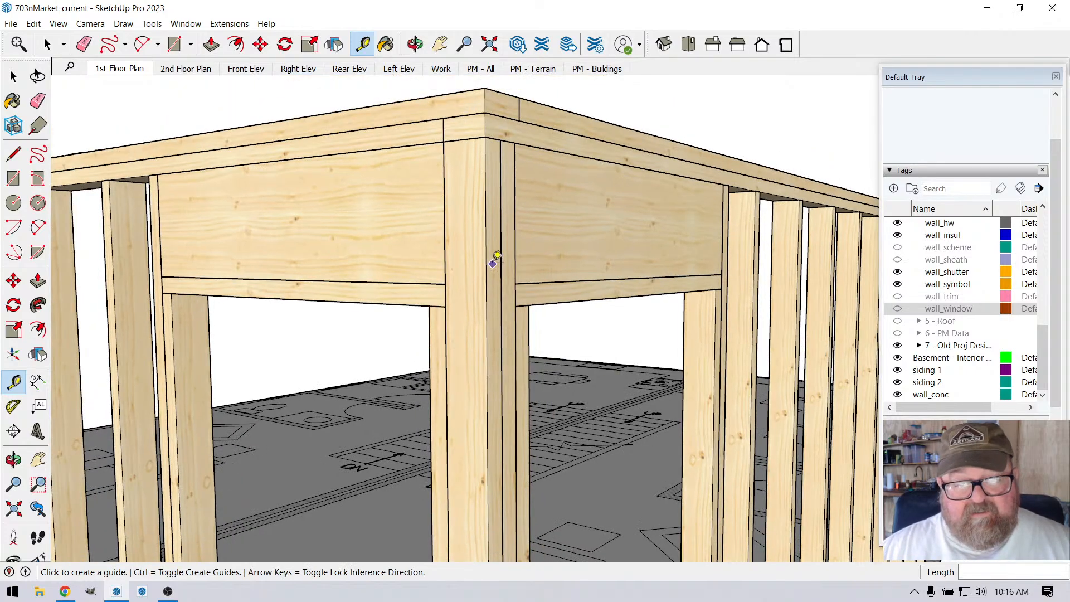
{"action": "scroll", "coordinate": [478, 300], "scroll_direction": "down", "scroll_amount": 1}
{"action": "scroll", "coordinate": [478, 301], "scroll_direction": "up", "scroll_amount": 2}
{"action": "left_click", "coordinate": [496, 319]}
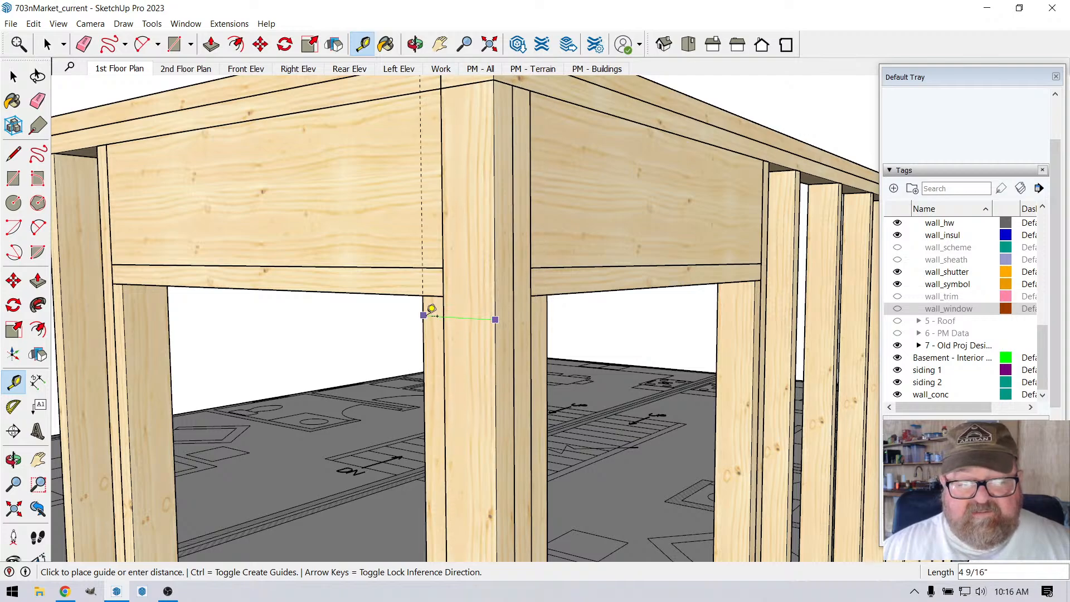
{"action": "key", "text": "Escape"}
Step: Examine the corner framing from the top plates down to the window sills, briefly previewing it with the wall_window tag shown
{"action": "scroll", "coordinate": [461, 351], "scroll_direction": "down", "scroll_amount": 2}
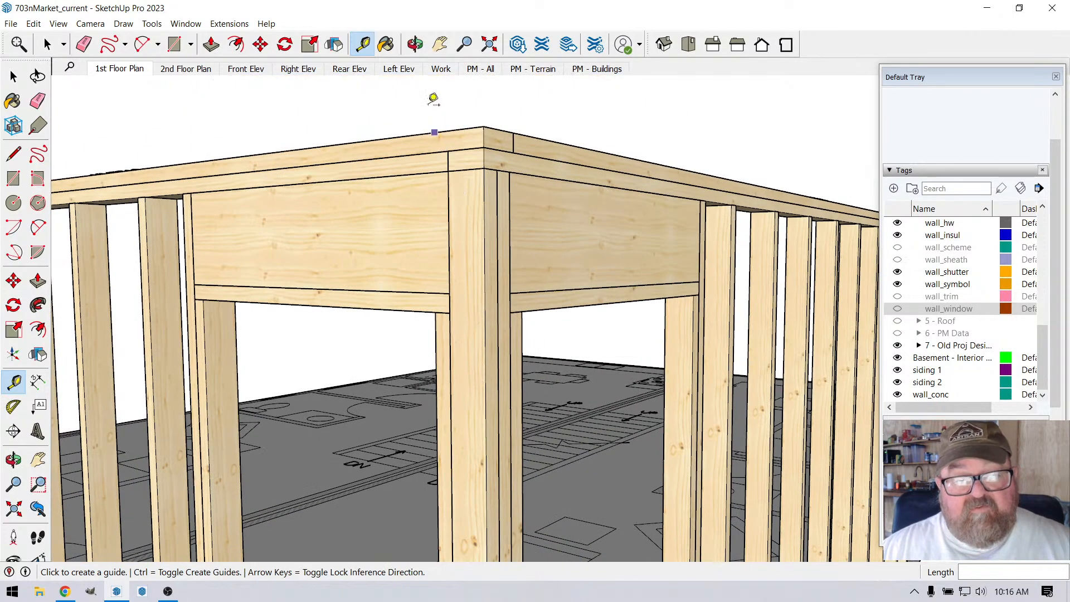
{"action": "left_click", "coordinate": [415, 44]}
{"action": "scroll", "coordinate": [485, 167], "scroll_direction": "down", "scroll_amount": 5}
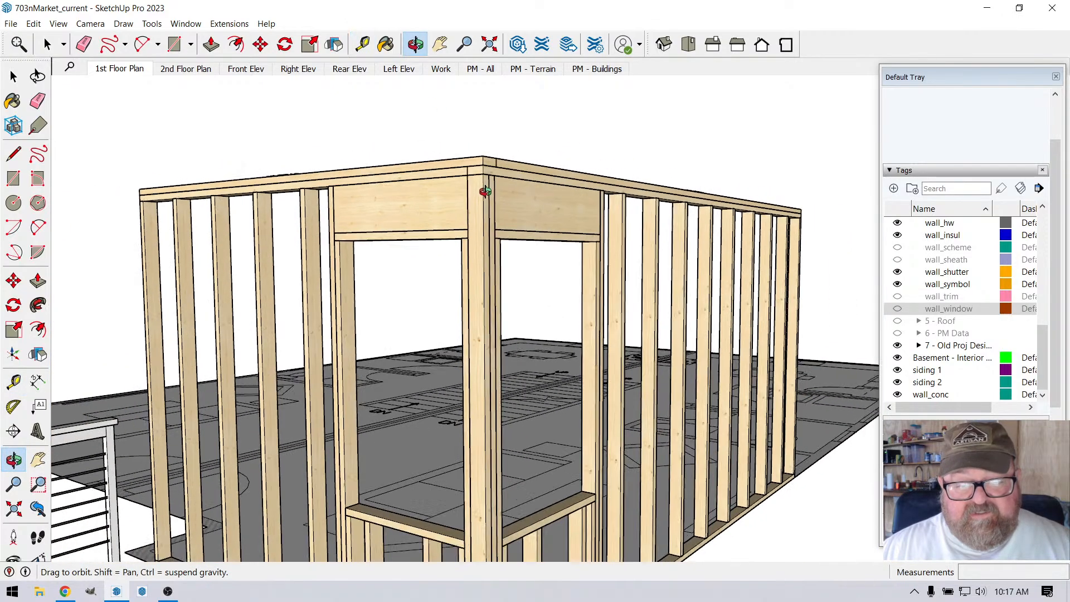
{"action": "scroll", "coordinate": [483, 199], "scroll_direction": "down", "scroll_amount": 2}
{"action": "scroll", "coordinate": [474, 449], "scroll_direction": "up", "scroll_amount": 5}
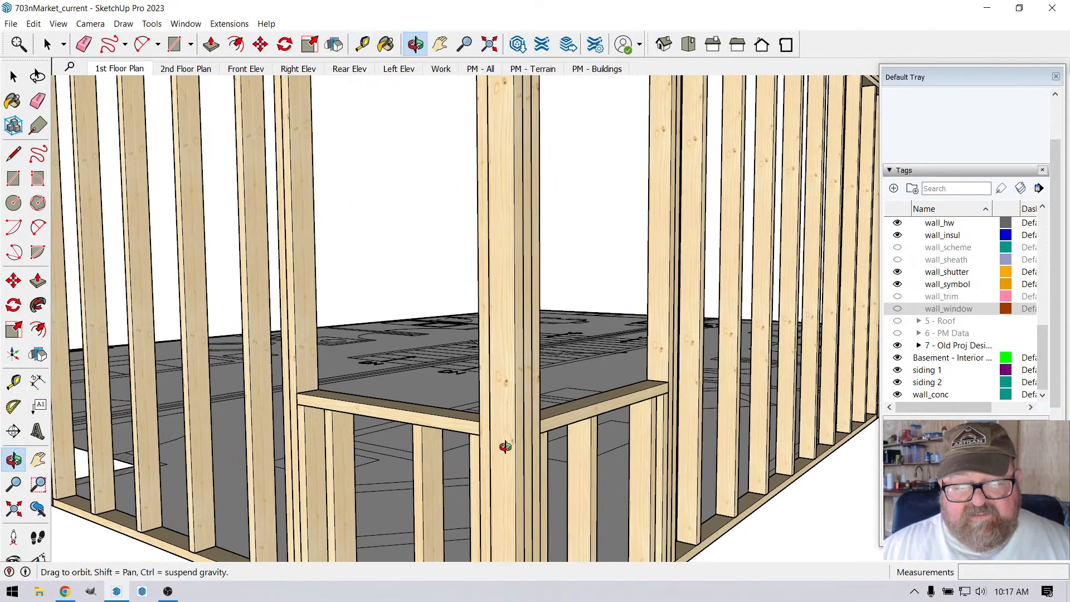
{"action": "scroll", "coordinate": [505, 447], "scroll_direction": "up", "scroll_amount": 2}
{"action": "left_click_drag", "start_coordinate": [516, 316], "coordinate": [510, 363]}
{"action": "left_click_drag", "start_coordinate": [498, 425], "coordinate": [496, 363]}
{"action": "left_click_drag", "start_coordinate": [490, 191], "coordinate": [567, 235]}
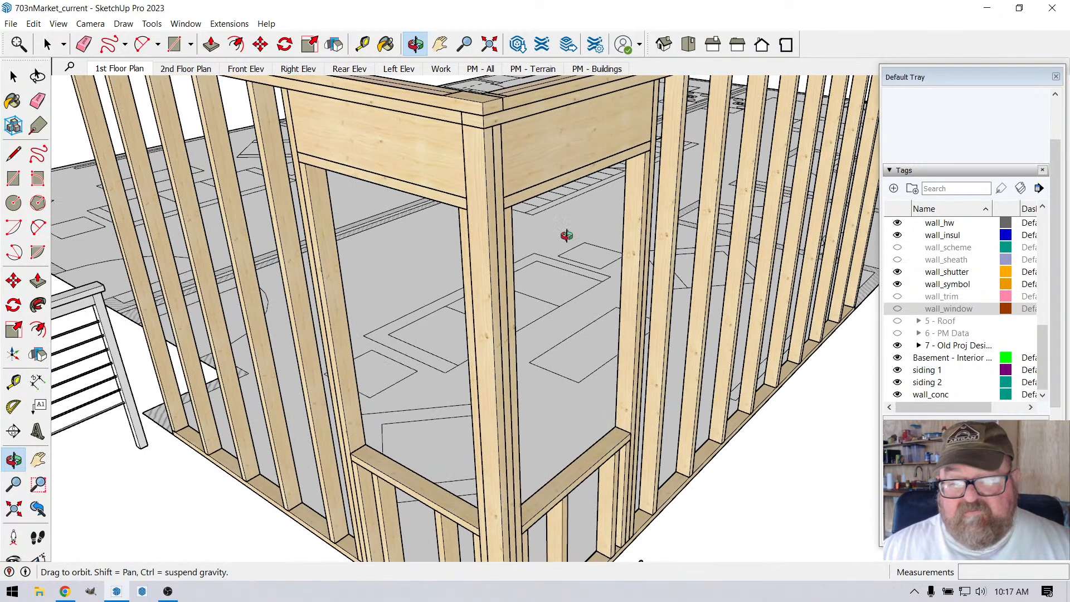
{"action": "left_click", "coordinate": [898, 309]}
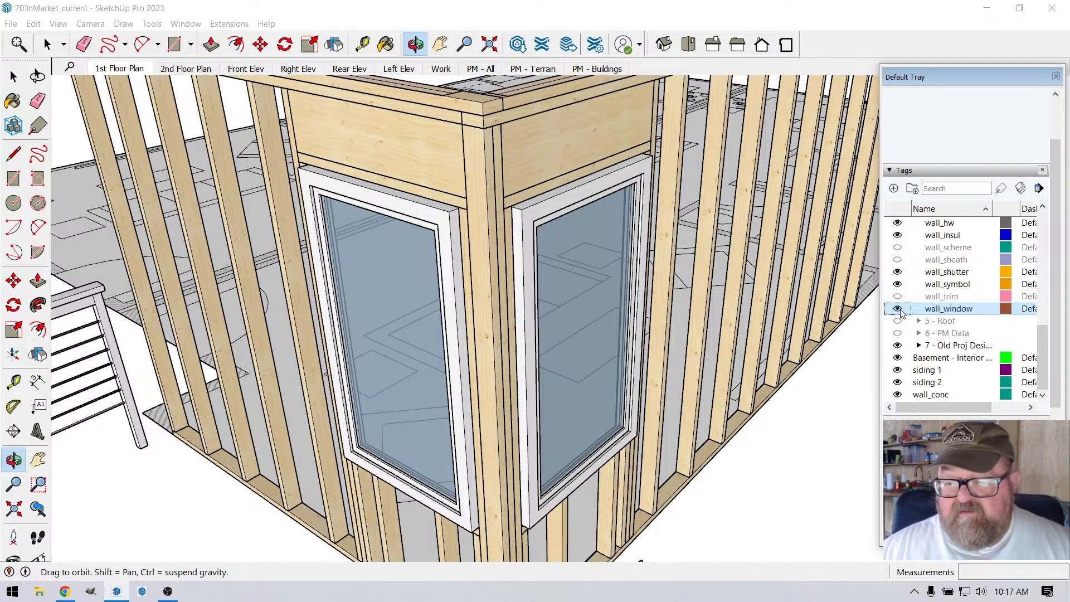
{"action": "left_click", "coordinate": [898, 310]}
Step: Show the wall_sheath tag and open the shorter wall's sheathing around the window opening for editing
{"action": "left_click", "coordinate": [897, 260]}
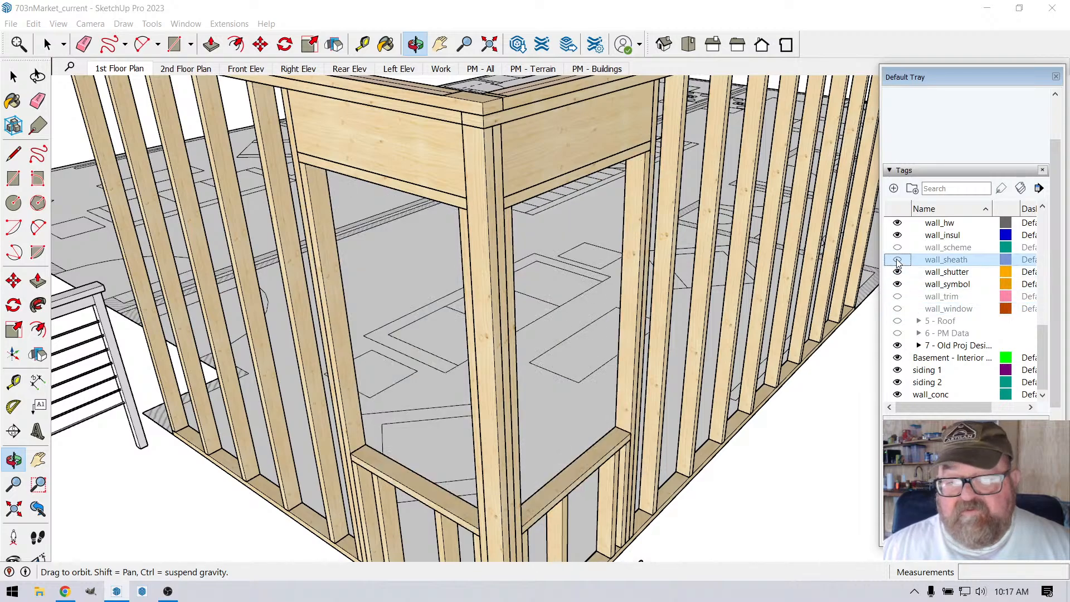
{"action": "mouse_move", "coordinate": [399, 195]}
{"action": "left_mouse_down"}
{"action": "mouse_move", "coordinate": [397, 184]}
{"action": "mouse_move", "coordinate": [664, 150]}
{"action": "left_mouse_up"}
{"action": "mouse_move", "coordinate": [495, 155]}
{"action": "left_mouse_down"}
{"action": "mouse_move", "coordinate": [612, 152]}
{"action": "mouse_move", "coordinate": [614, 162]}
{"action": "mouse_move", "coordinate": [263, 181]}
{"action": "mouse_move", "coordinate": [633, 149]}
{"action": "mouse_move", "coordinate": [597, 158]}
{"action": "left_mouse_up"}
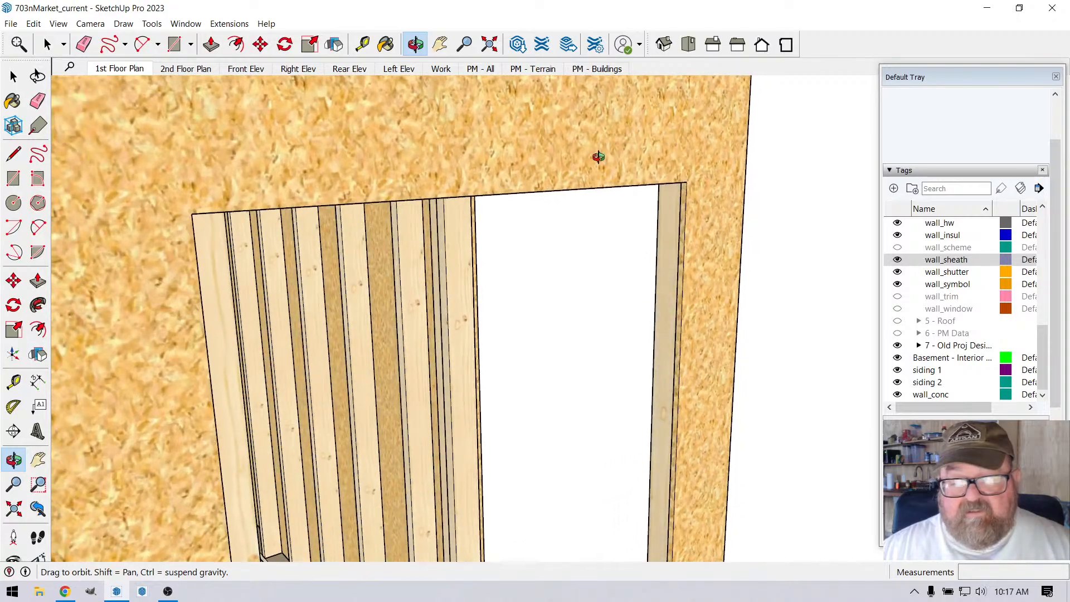
{"action": "left_click", "coordinate": [47, 45]}
{"action": "left_click", "coordinate": [229, 138]}
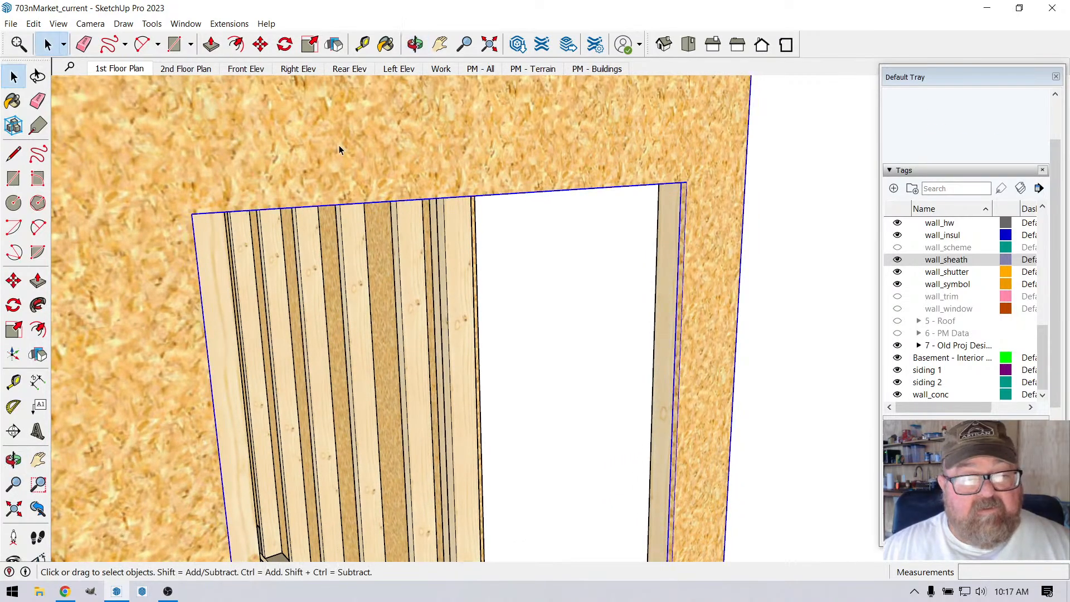
{"action": "double_click", "coordinate": [341, 145]}
{"action": "left_click", "coordinate": [420, 142]}
Step: Push the corner-side edge of the sheathing's window opening toward the corner with Push/Pull, in moves of 5/16" and 1 3/16"
{"action": "scroll", "coordinate": [704, 219], "scroll_direction": "up", "scroll_amount": 3}
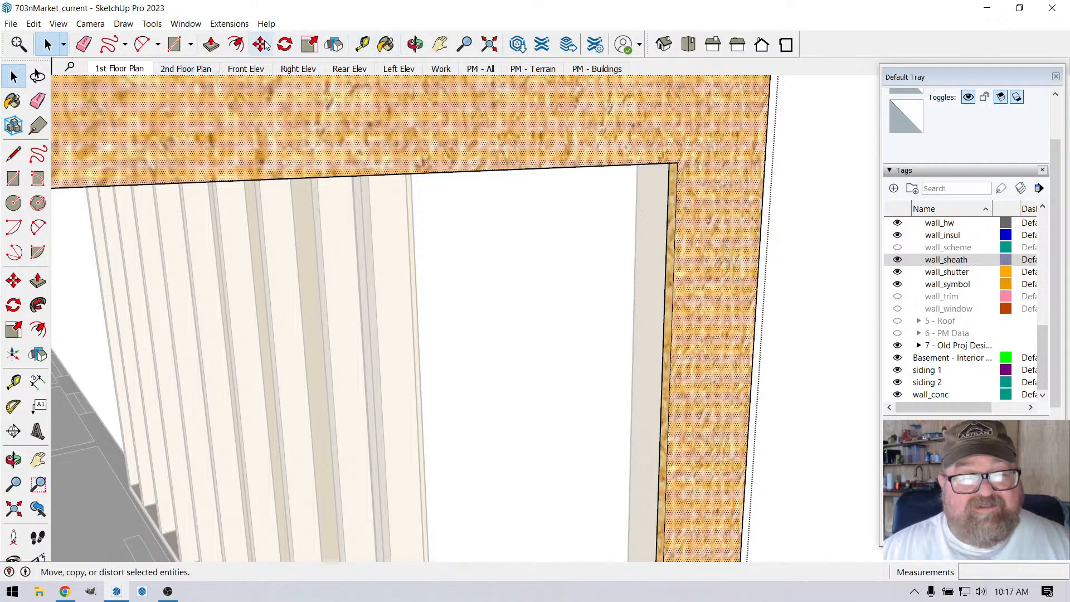
{"action": "key", "text": "f"}
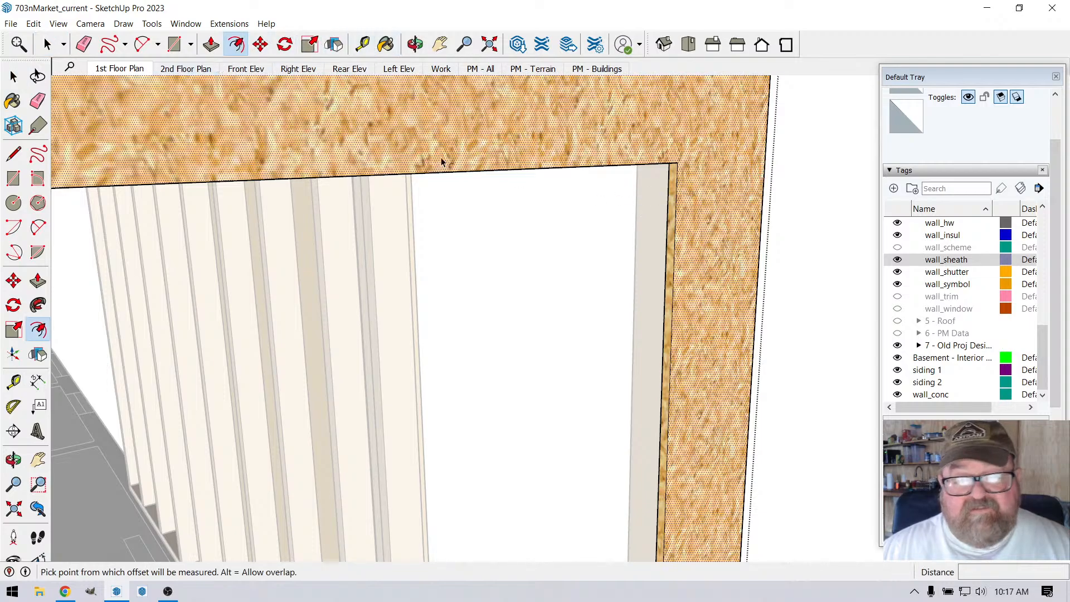
{"action": "left_click", "coordinate": [48, 45]}
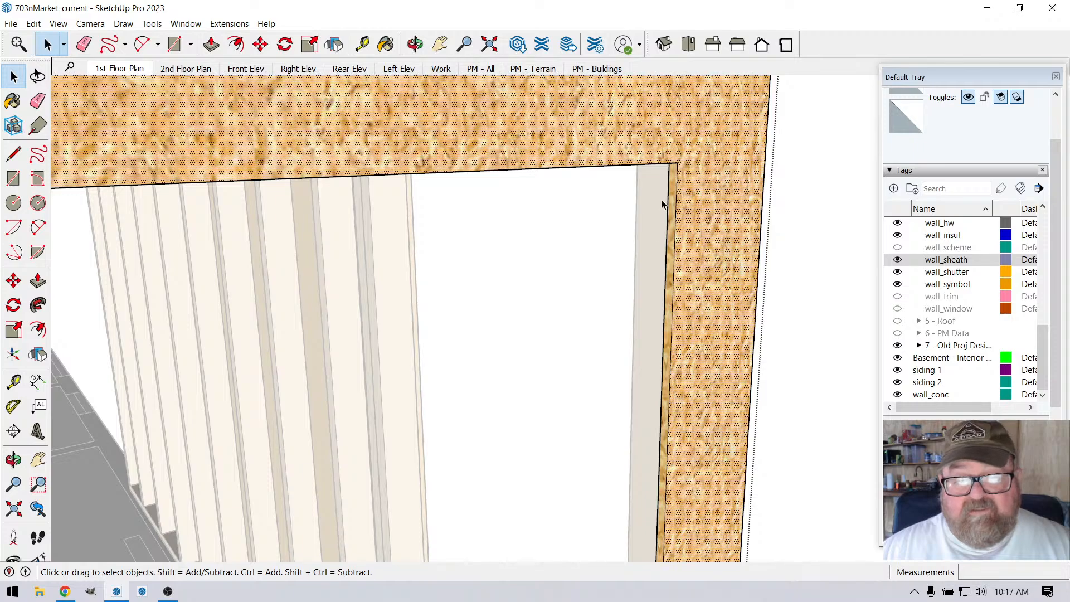
{"action": "key", "text": "p"}
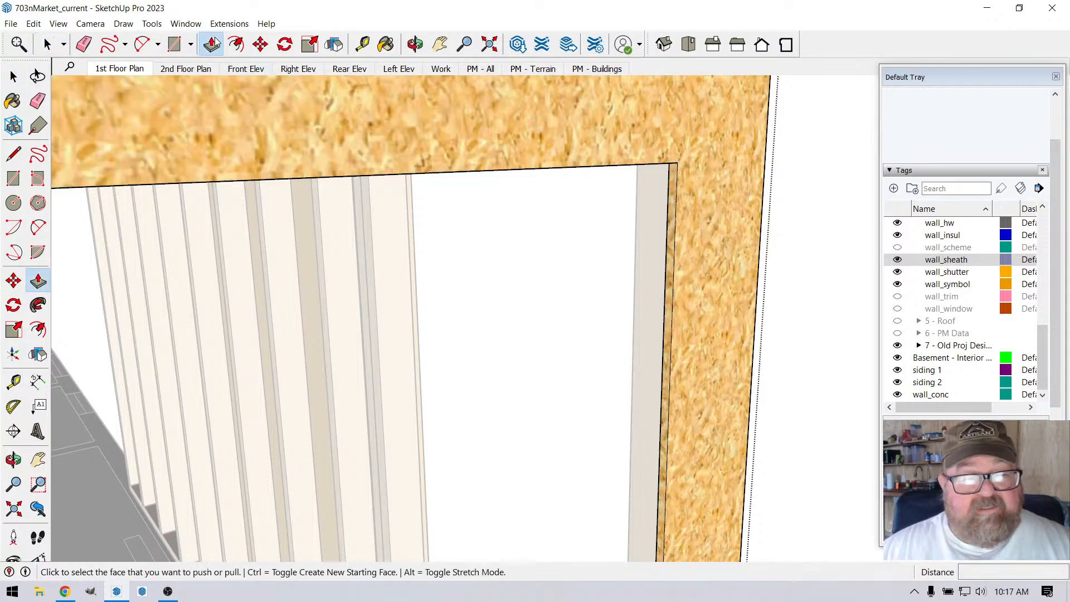
{"action": "left_click", "coordinate": [667, 174]}
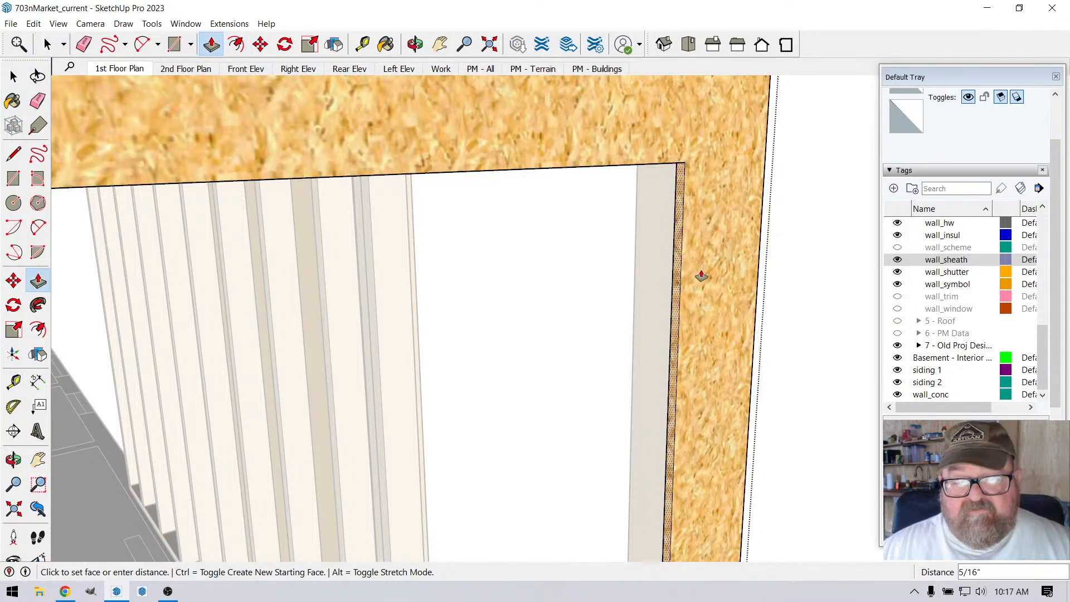
{"action": "left_click", "coordinate": [725, 267]}
{"action": "left_click", "coordinate": [711, 246]}
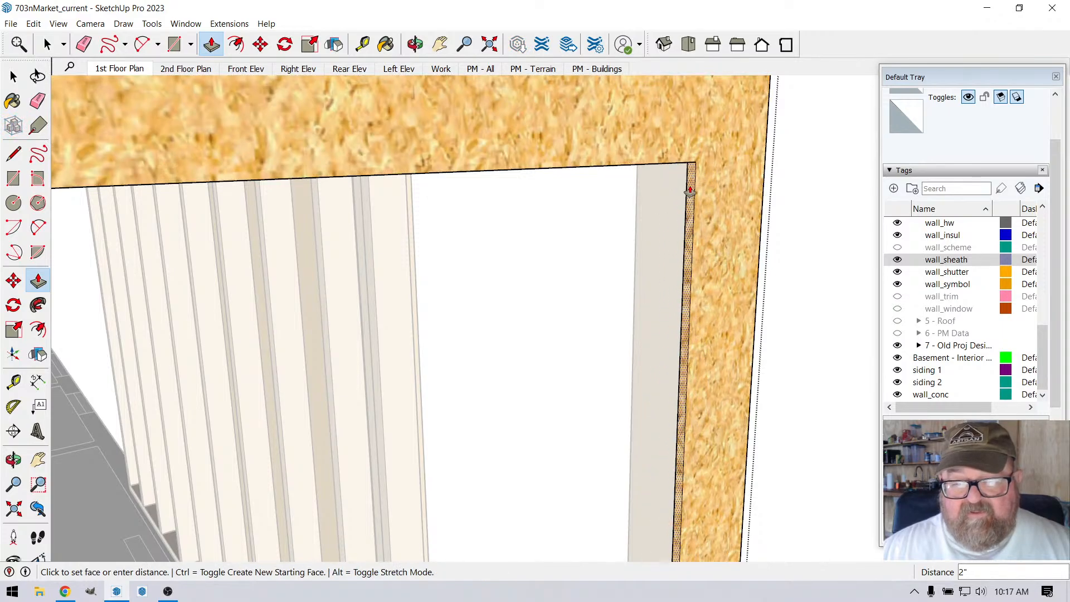
{"action": "left_click", "coordinate": [694, 191]}
{"action": "scroll", "coordinate": [708, 201], "scroll_direction": "down", "scroll_amount": 5}
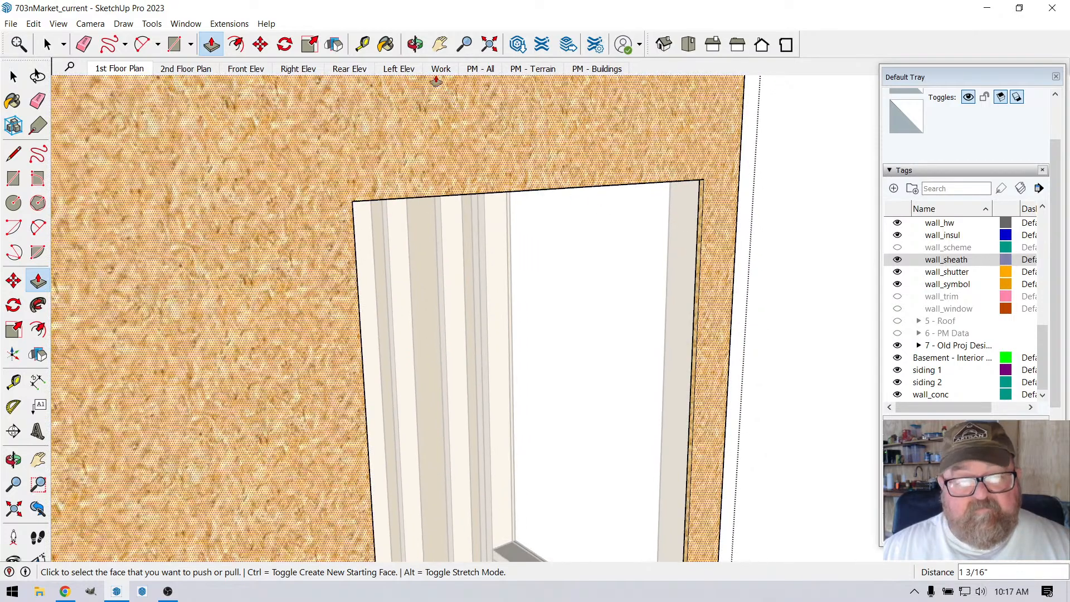
Step: Pull the opening's opposite sheathing edge toward the corner, in moves of 15/16" and 9/16", flush with the framing stud
{"action": "left_click", "coordinate": [415, 44]}
{"action": "left_click_drag", "start_coordinate": [368, 309], "coordinate": [259, 237]}
{"action": "key", "text": "p"}
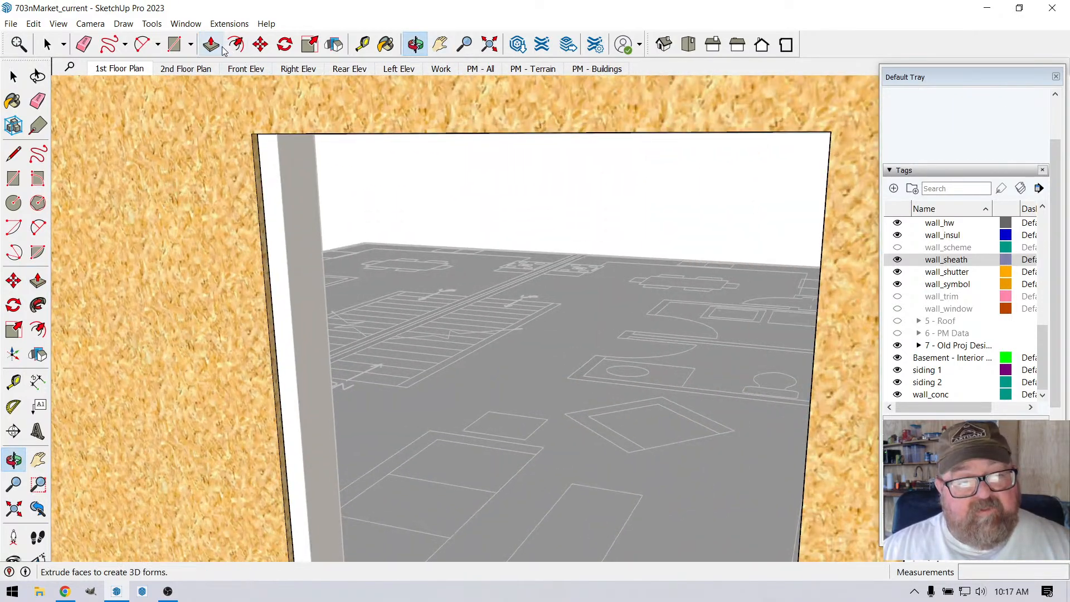
{"action": "left_click", "coordinate": [258, 165]}
{"action": "left_click", "coordinate": [261, 173]}
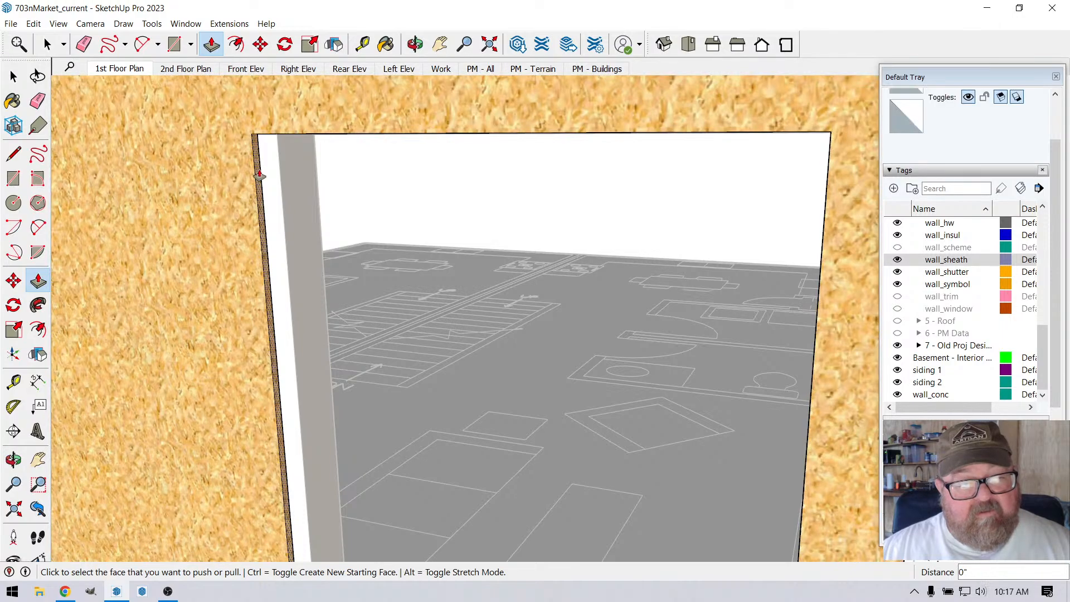
{"action": "left_click", "coordinate": [258, 176]}
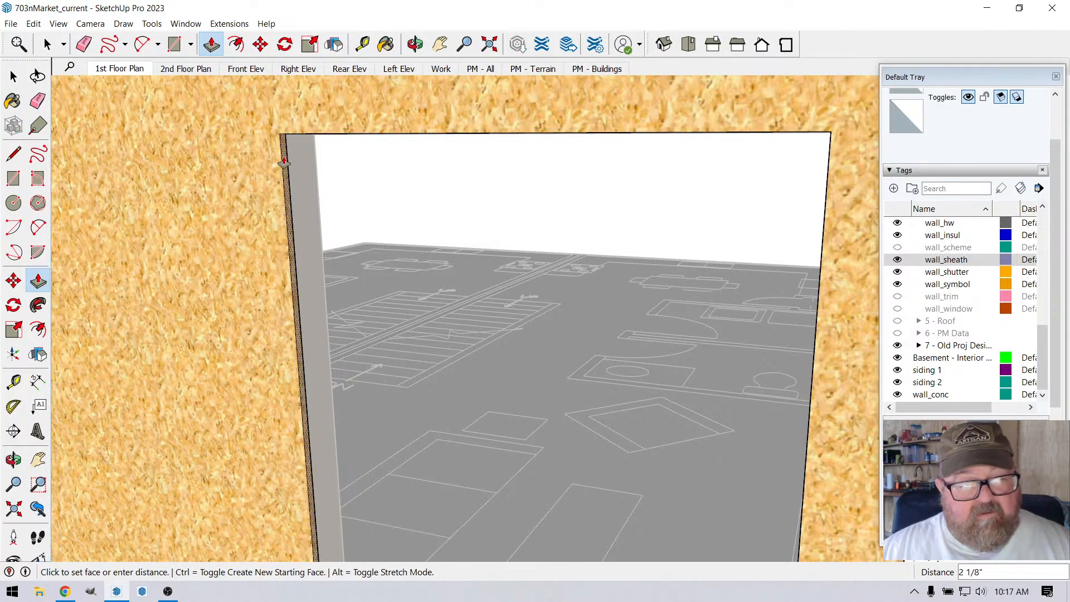
{"action": "left_click", "coordinate": [268, 175]}
{"action": "scroll", "coordinate": [292, 191], "scroll_direction": "up", "scroll_amount": 3}
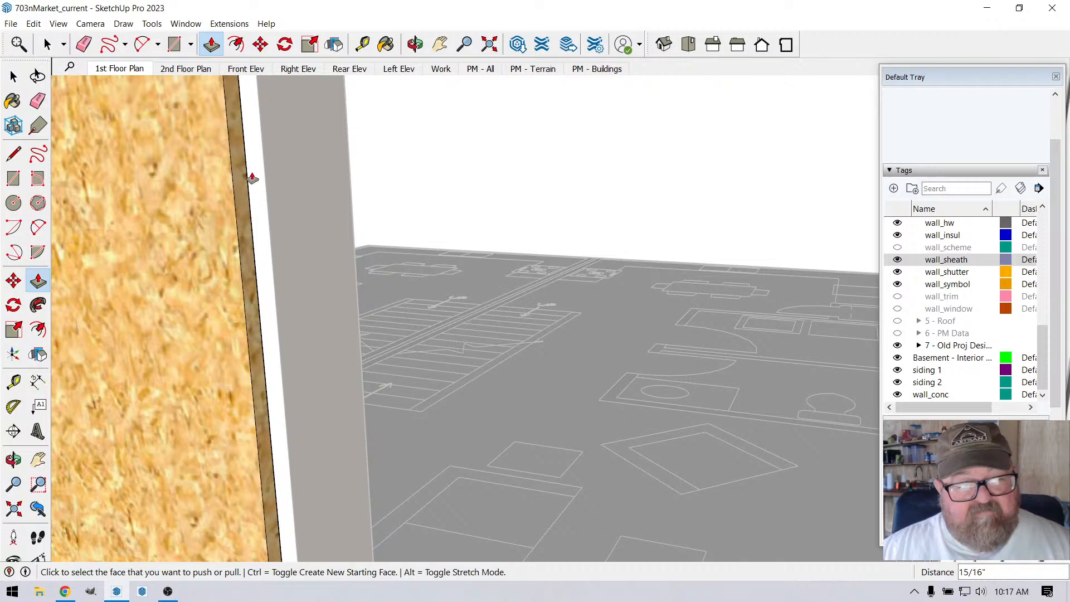
{"action": "left_click", "coordinate": [246, 178]}
{"action": "left_click", "coordinate": [264, 158]}
{"action": "scroll", "coordinate": [263, 168], "scroll_direction": "down", "scroll_amount": 3}
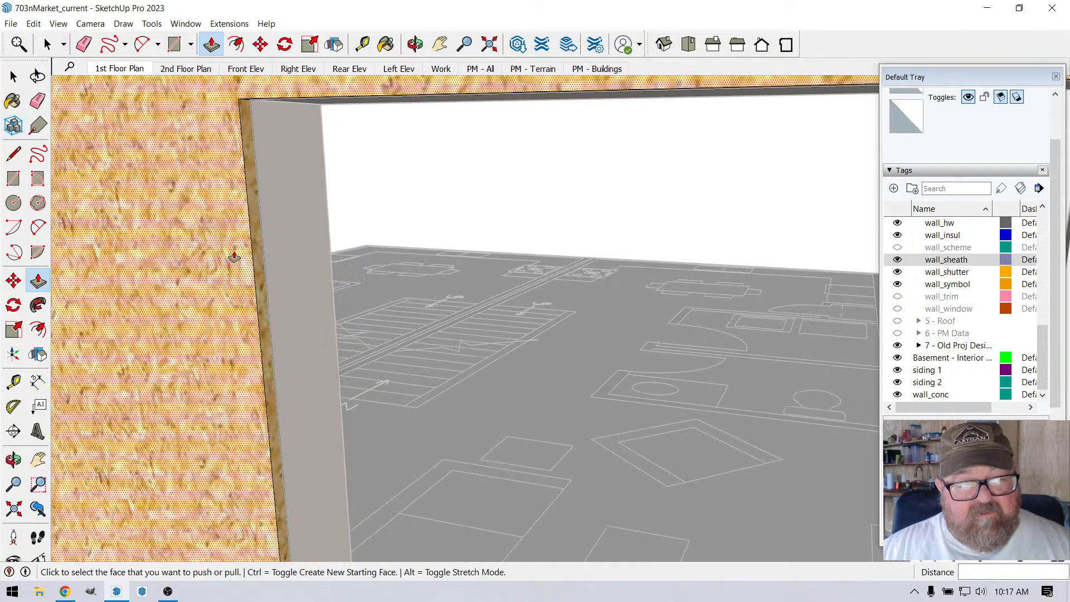
{"action": "scroll", "coordinate": [234, 257], "scroll_direction": "down", "scroll_amount": 5}
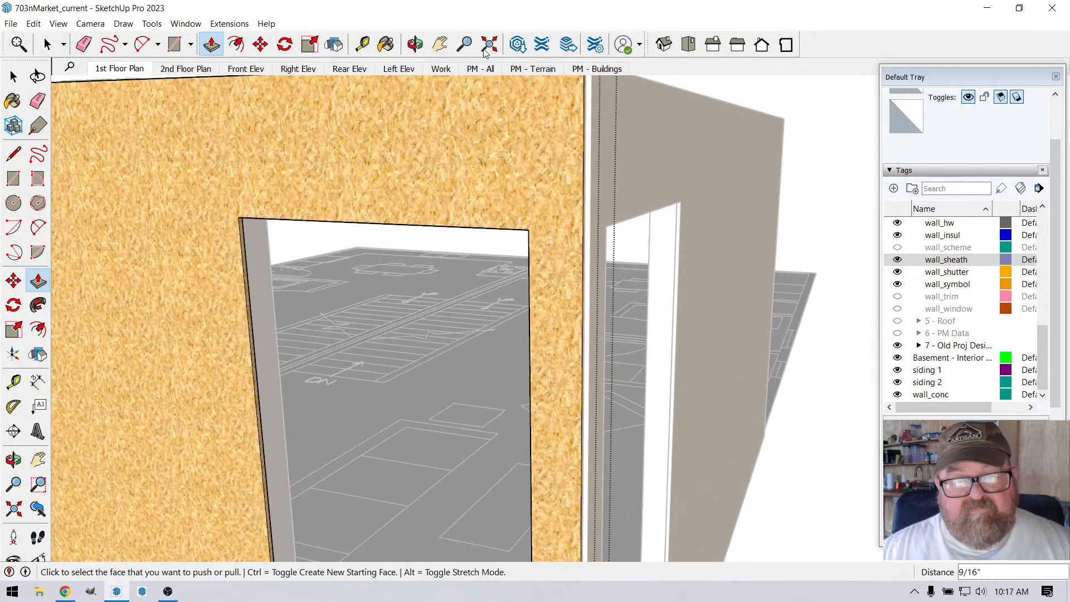
Step: Leave the sheathing's editing mode and check the sheathing openings on both walls from outside the corner
{"action": "left_click", "coordinate": [415, 44]}
{"action": "left_click_drag", "start_coordinate": [532, 181], "coordinate": [172, 151]}
{"action": "left_click_drag", "start_coordinate": [465, 288], "coordinate": [741, 331]}
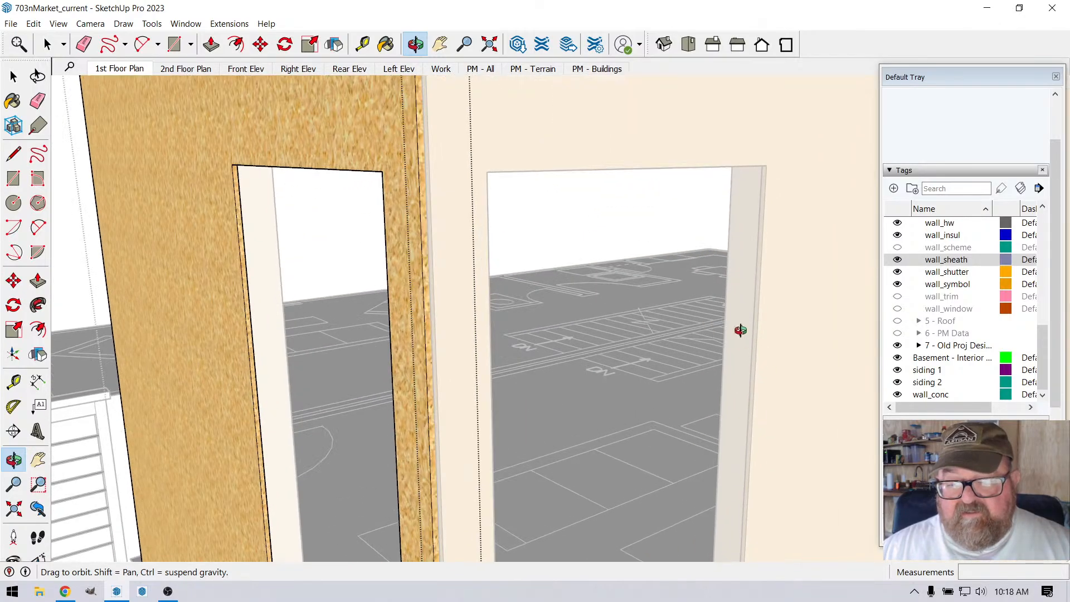
{"action": "scroll", "coordinate": [722, 303], "scroll_direction": "down", "scroll_amount": 5}
{"action": "left_click_drag", "start_coordinate": [632, 316], "coordinate": [588, 334]}
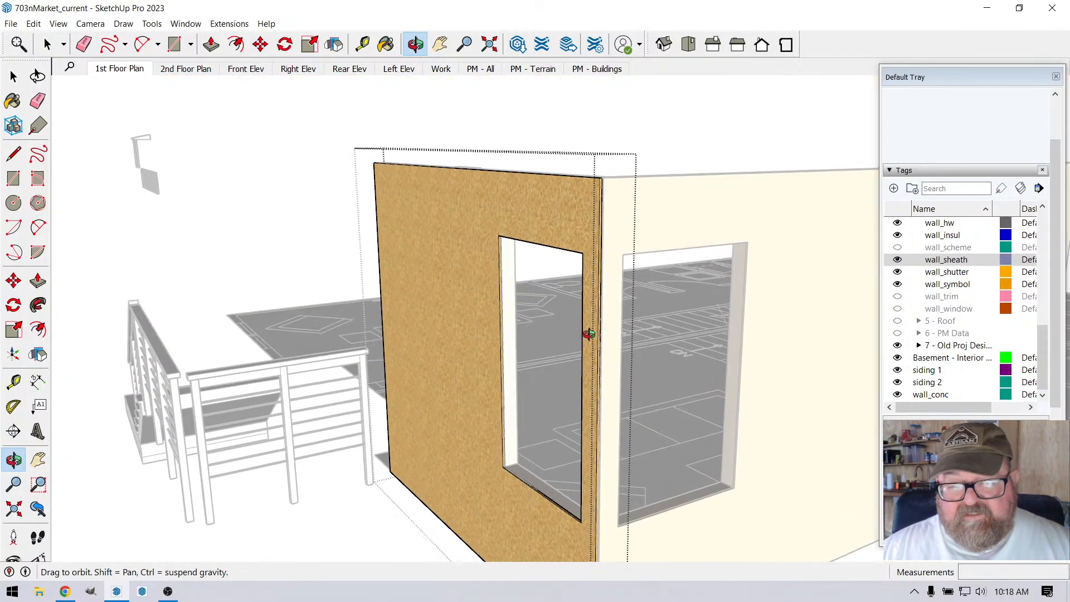
{"action": "left_click", "coordinate": [14, 76]}
{"action": "scroll", "coordinate": [295, 125], "scroll_direction": "up", "scroll_amount": 3}
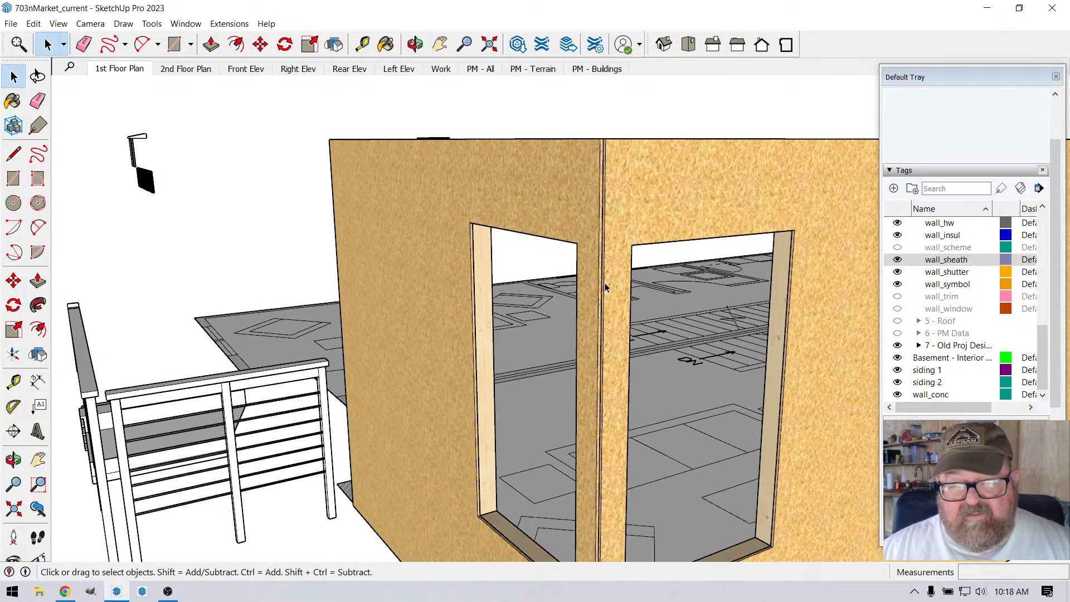
{"action": "scroll", "coordinate": [382, 173], "scroll_direction": "down", "scroll_amount": 2}
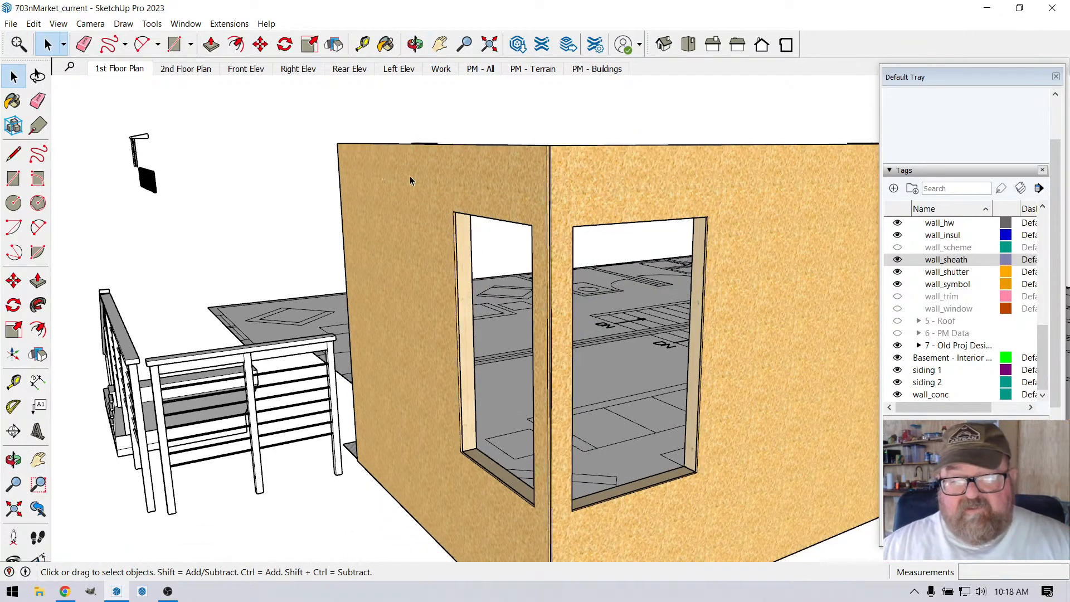
Step: Show the wall_window and wall_clad tags so the corner displays its windows and siding
{"action": "left_click", "coordinate": [898, 309]}
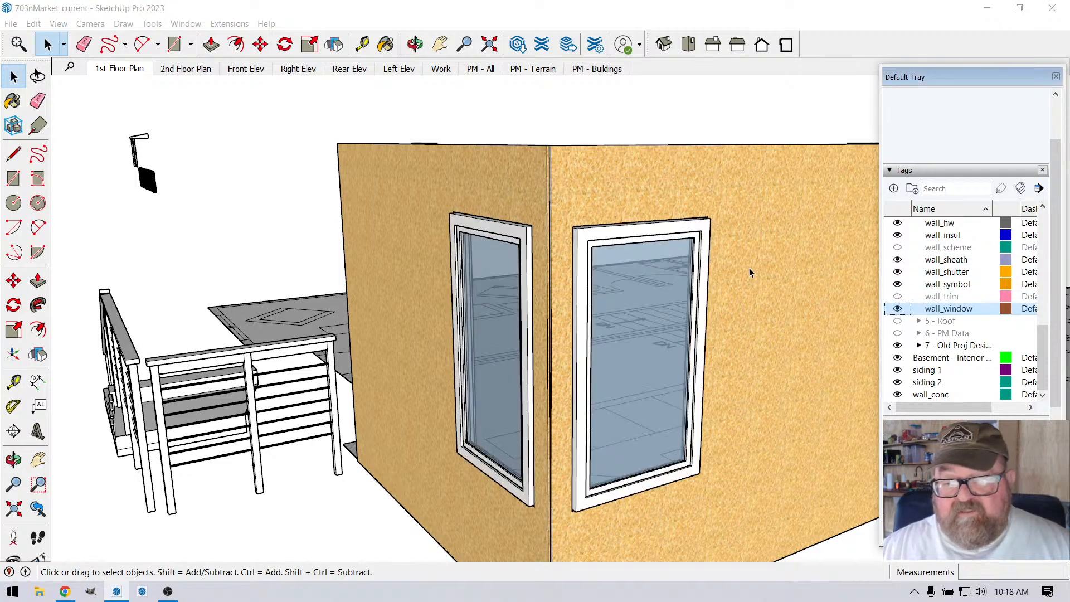
{"action": "scroll", "coordinate": [916, 294], "scroll_direction": "up", "scroll_amount": 4}
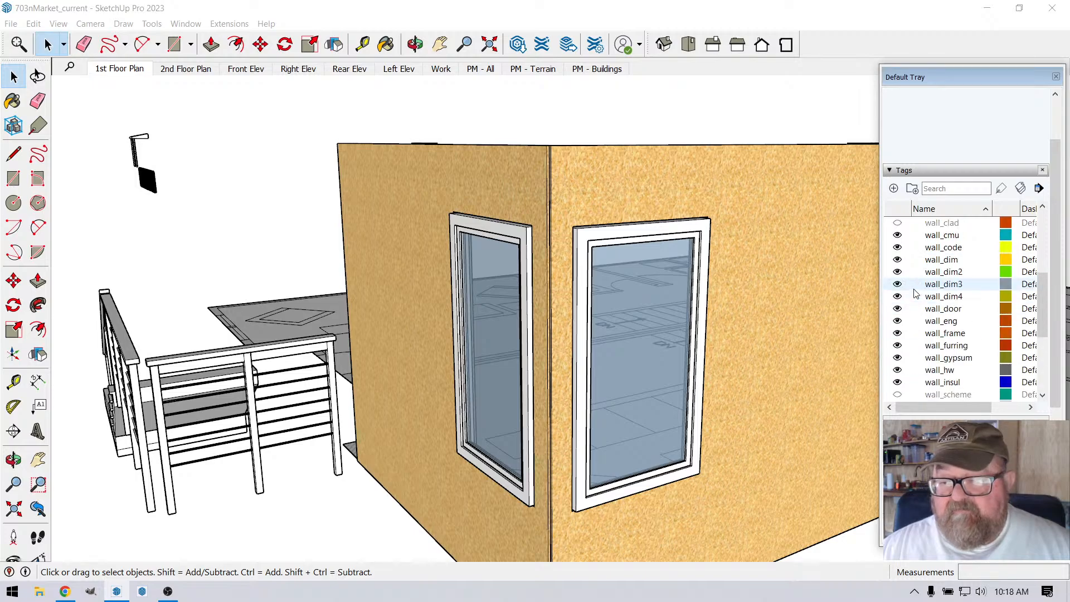
{"action": "scroll", "coordinate": [916, 293], "scroll_direction": "up", "scroll_amount": 2}
{"action": "left_click", "coordinate": [897, 297]}
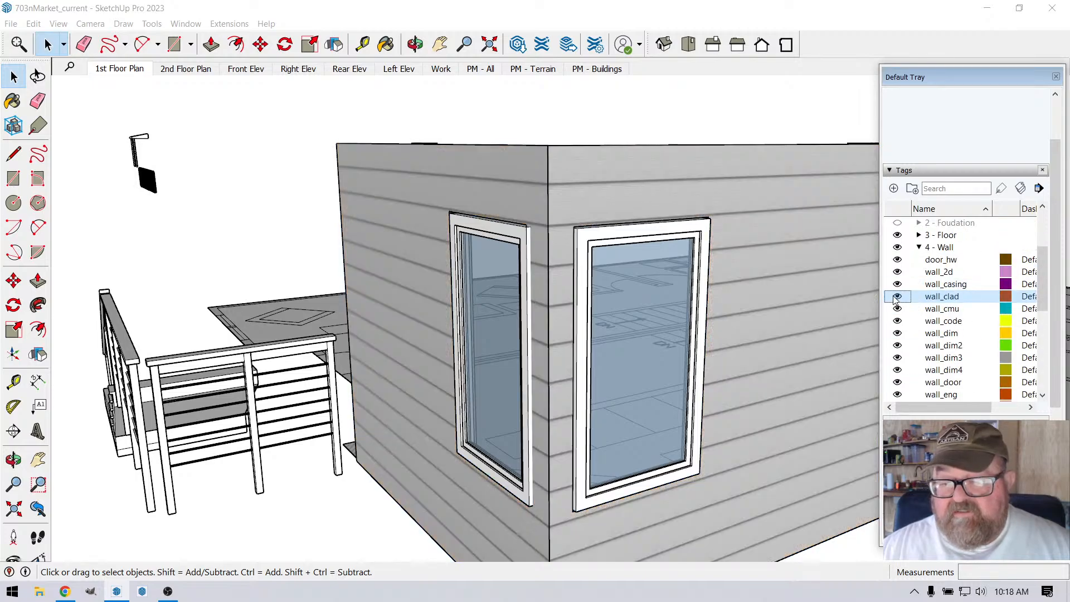
Step: Show the wall_trim tag so the window and corner trim appear over the siding
{"action": "left_click", "coordinate": [415, 44]}
{"action": "left_click_drag", "start_coordinate": [527, 231], "coordinate": [350, 232]}
{"action": "key", "text": "space"}
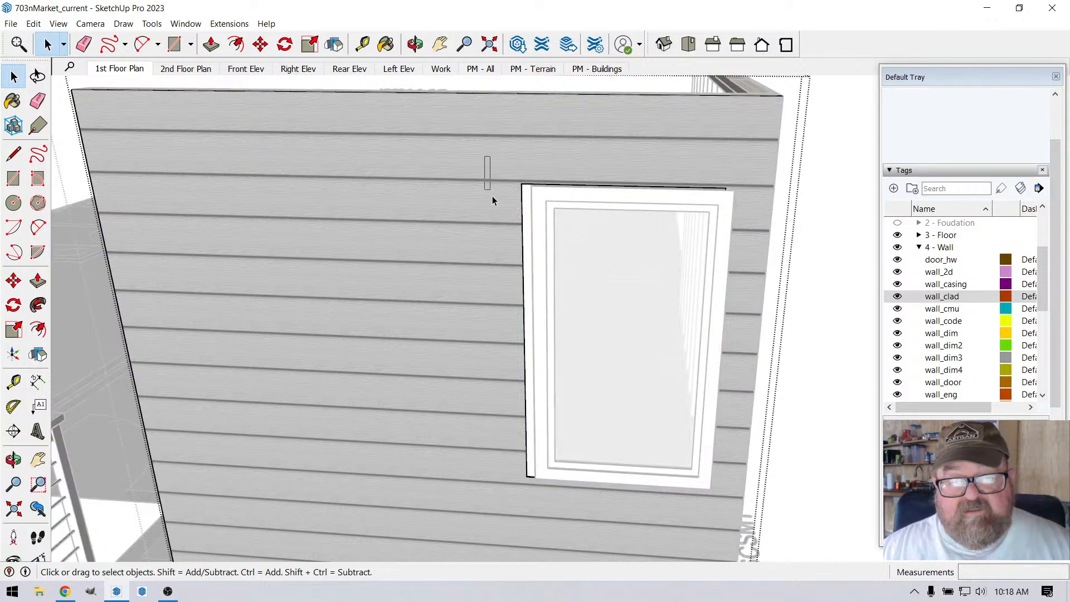
{"action": "scroll", "coordinate": [512, 201], "scroll_direction": "up", "scroll_amount": 3}
{"action": "scroll", "coordinate": [563, 130], "scroll_direction": "up", "scroll_amount": 4}
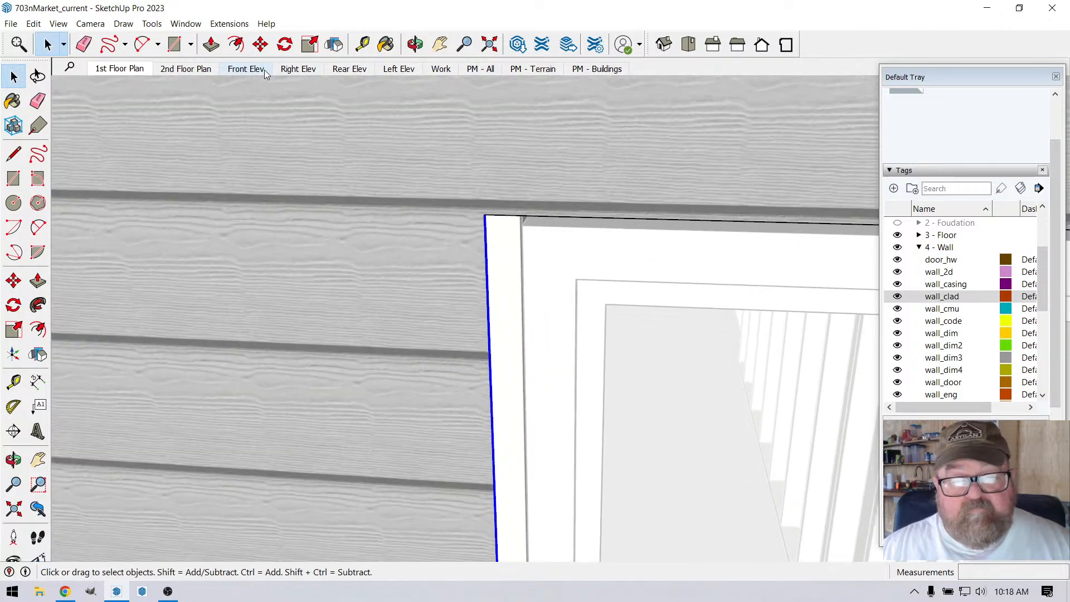
{"action": "scroll", "coordinate": [408, 264], "scroll_direction": "down", "scroll_amount": 3}
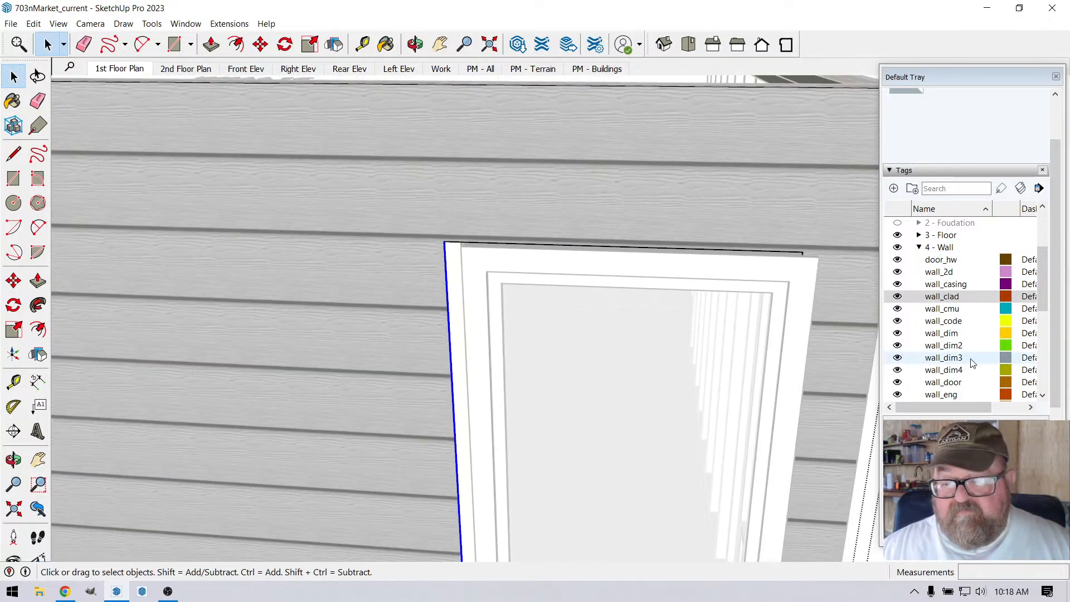
{"action": "scroll", "coordinate": [985, 339], "scroll_direction": "down", "scroll_amount": 4}
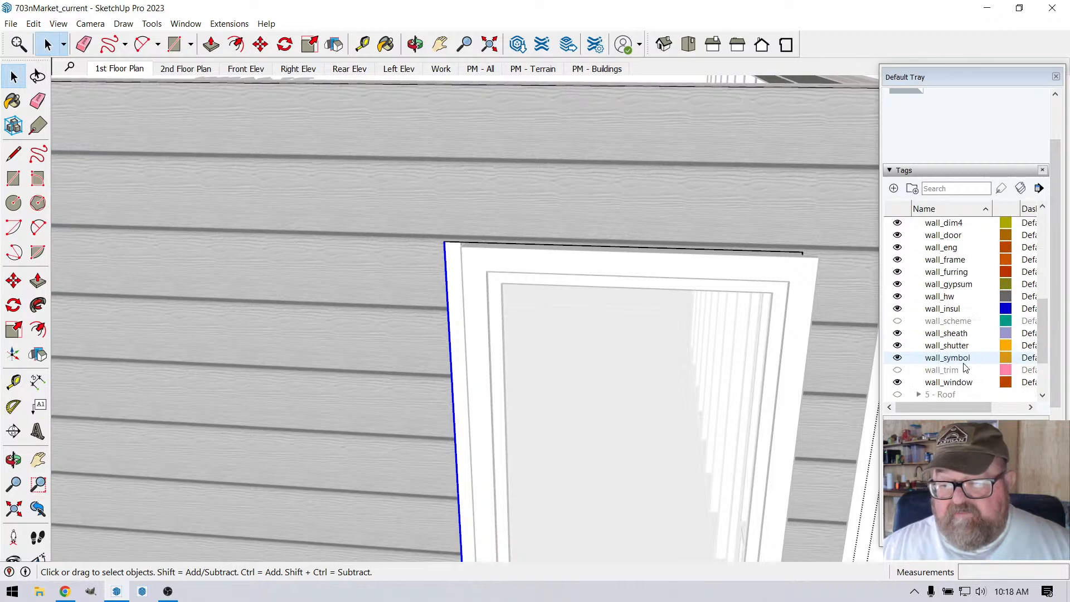
{"action": "scroll", "coordinate": [967, 370], "scroll_direction": "down", "scroll_amount": 1}
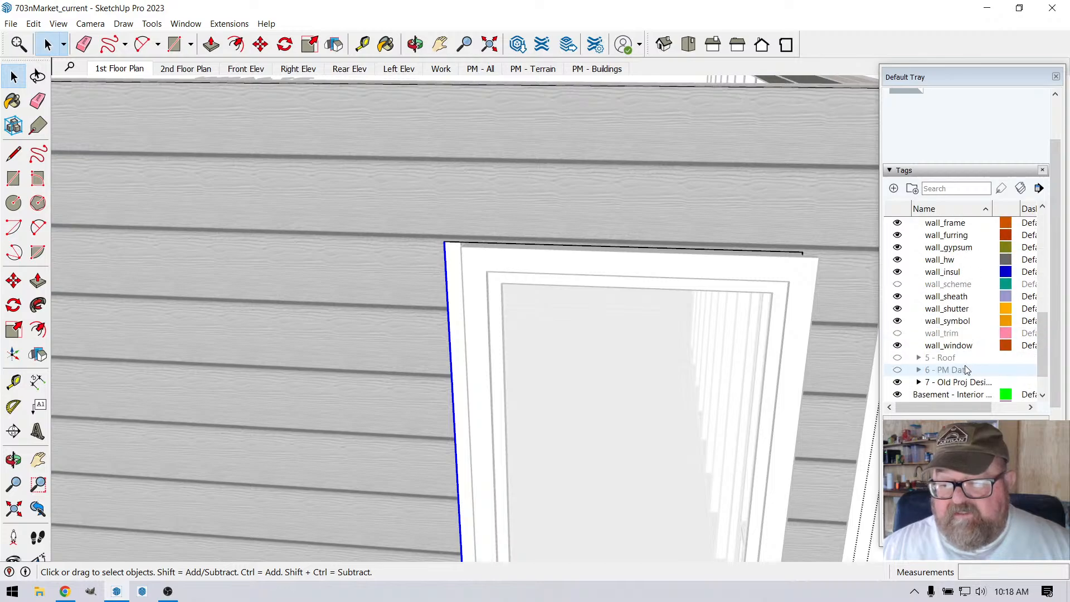
{"action": "left_click", "coordinate": [897, 333]}
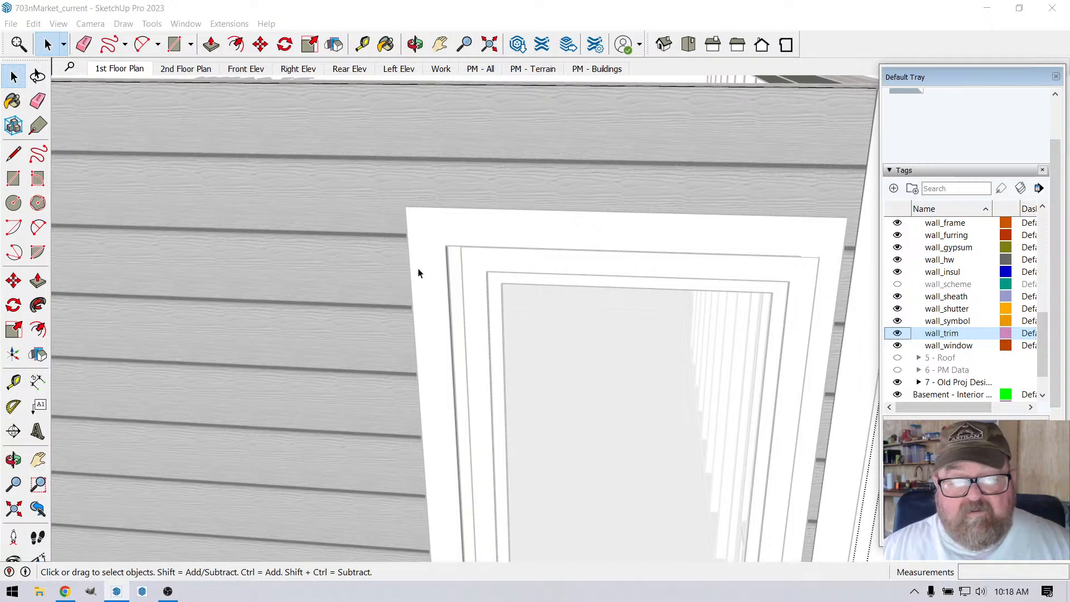
Step: Move the window's exterior trim frame 1.5" toward the corner so it lines up with the shifted window
{"action": "left_click", "coordinate": [416, 44]}
{"action": "left_click_drag", "start_coordinate": [585, 248], "coordinate": [631, 241]}
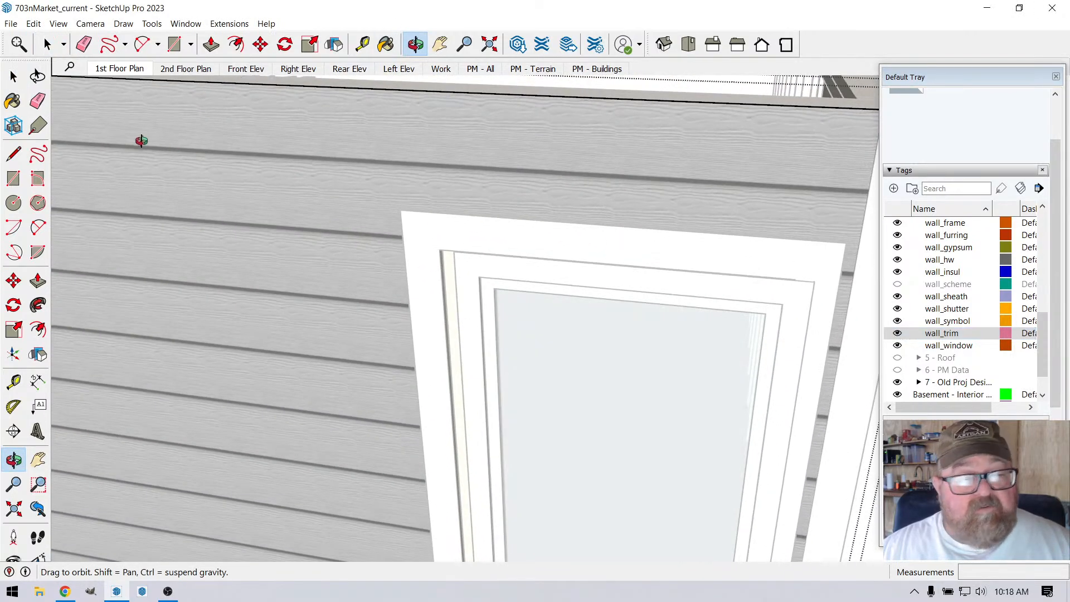
{"action": "scroll", "coordinate": [142, 140], "scroll_direction": "down", "scroll_amount": 2}
{"action": "left_click", "coordinate": [48, 43]}
{"action": "scroll", "coordinate": [279, 196], "scroll_direction": "down", "scroll_amount": 1}
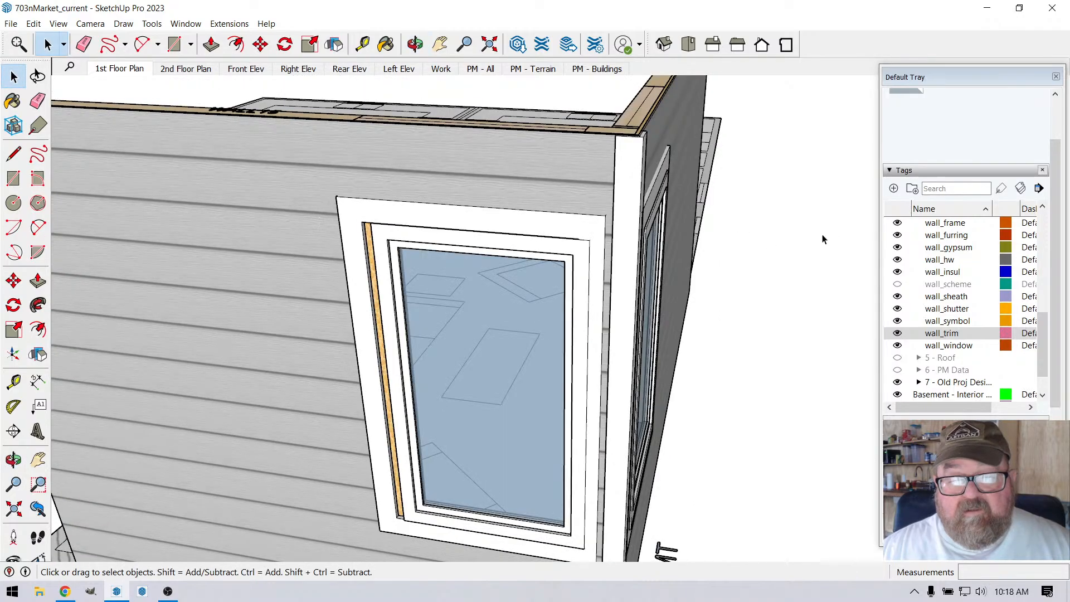
{"action": "scroll", "coordinate": [425, 250], "scroll_direction": "up", "scroll_amount": 1}
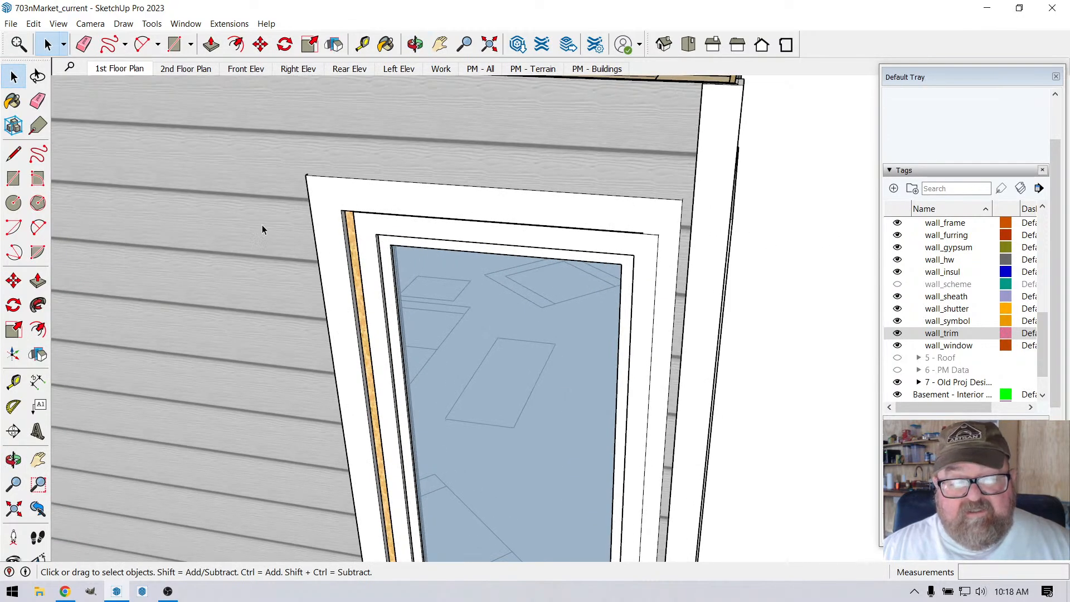
{"action": "left_click", "coordinate": [309, 187]}
{"action": "left_click", "coordinate": [260, 44]}
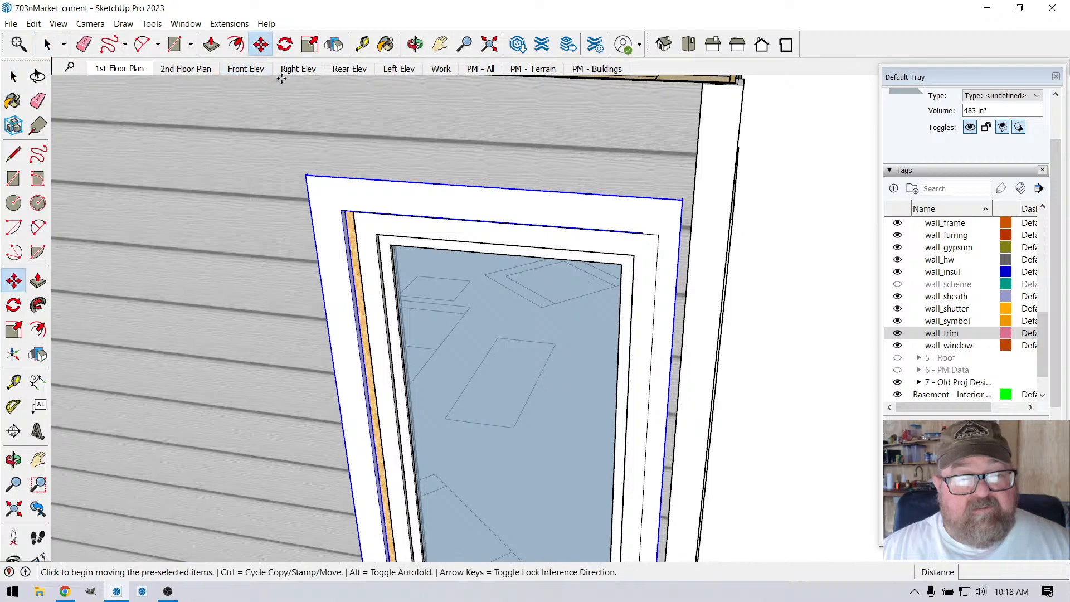
{"action": "left_click", "coordinate": [359, 153]}
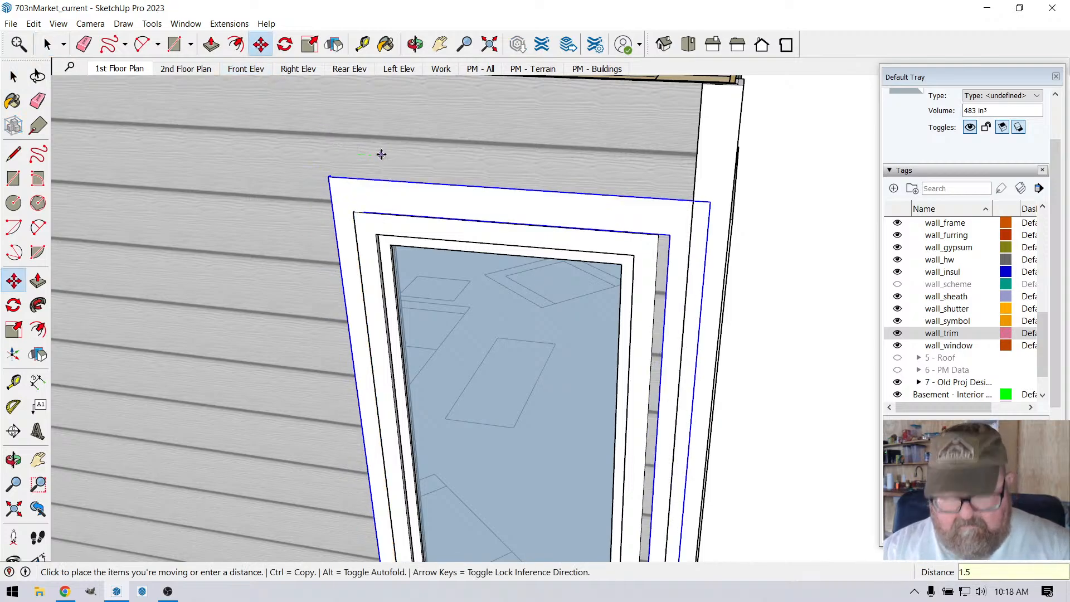
{"action": "key", "text": "Return"}
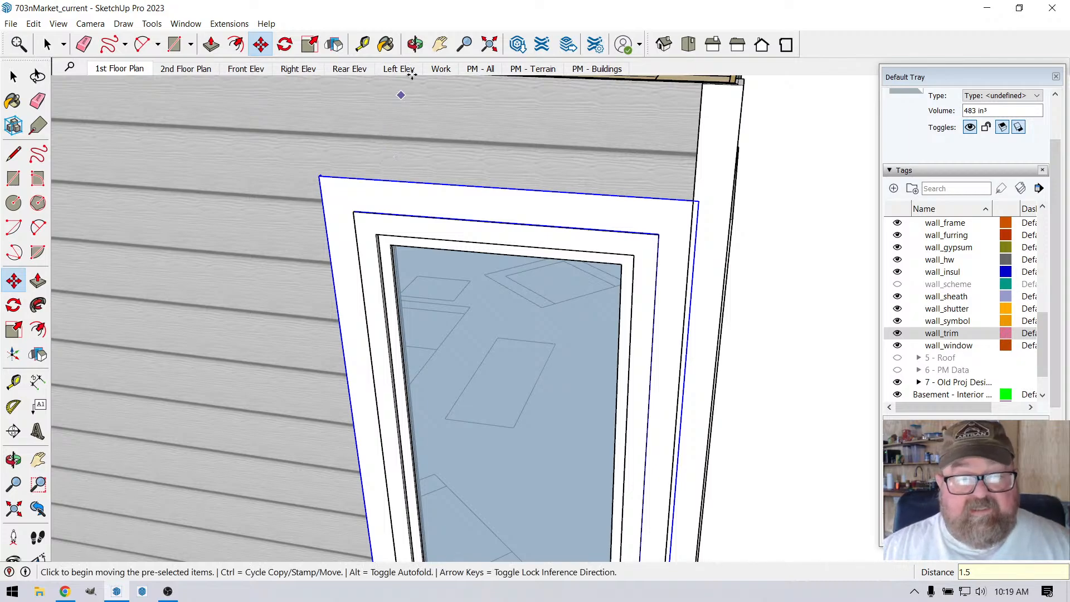
Step: Examine the clad corner from outside and above, checking how both windows' trim meets the corner boards
{"action": "left_click", "coordinate": [415, 44]}
{"action": "left_click_drag", "start_coordinate": [580, 178], "coordinate": [456, 170]}
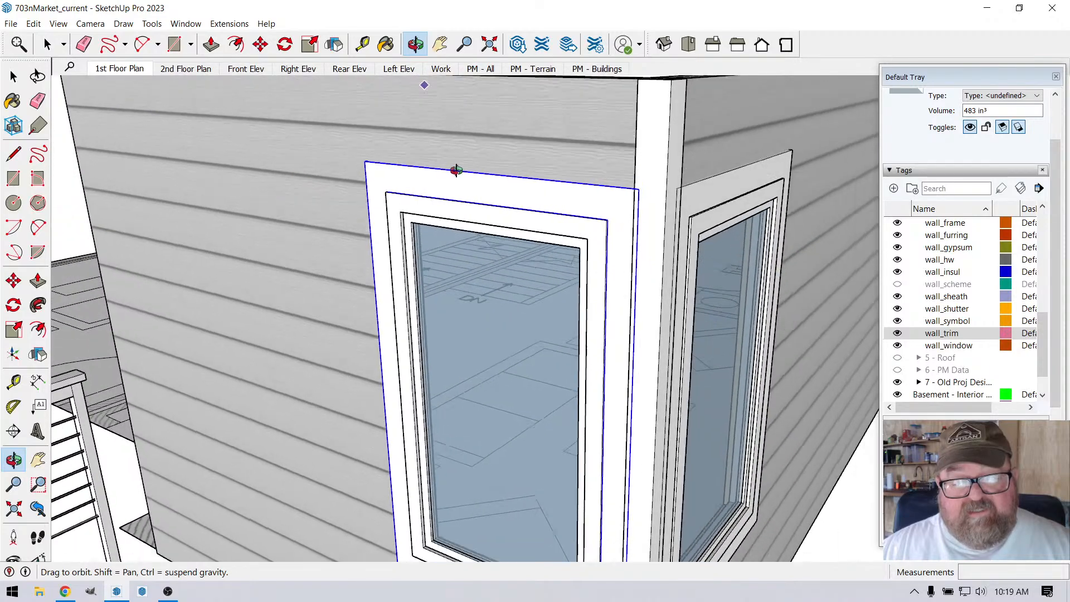
{"action": "scroll", "coordinate": [456, 170], "scroll_direction": "down", "scroll_amount": 3}
{"action": "left_click_drag", "start_coordinate": [426, 268], "coordinate": [734, 237]}
{"action": "left_click_drag", "start_coordinate": [544, 345], "coordinate": [258, 396]}
{"action": "left_click_drag", "start_coordinate": [619, 249], "coordinate": [500, 237]}
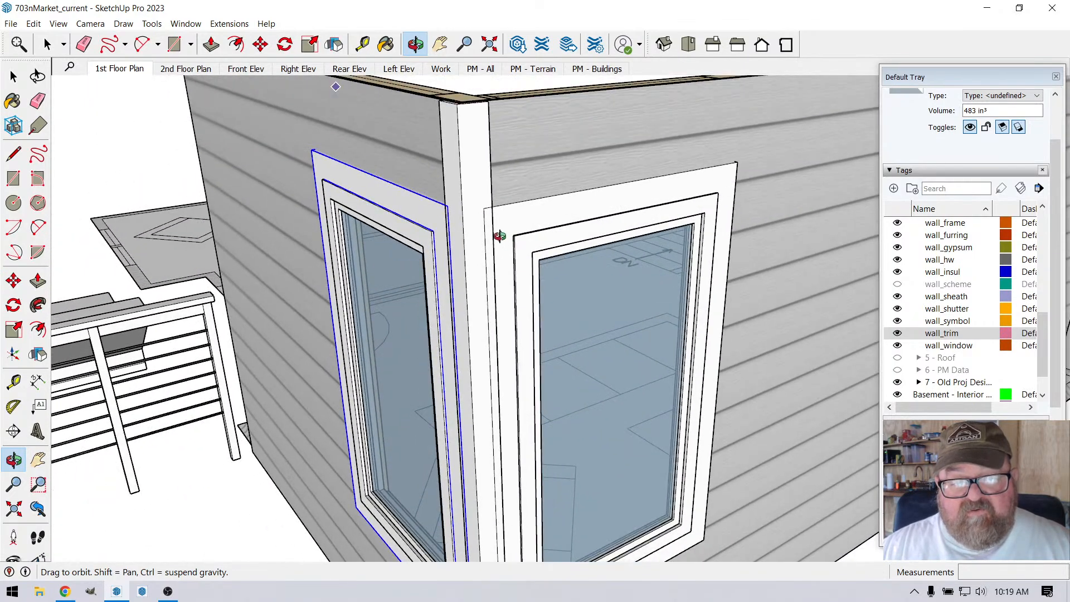
{"action": "scroll", "coordinate": [500, 236], "scroll_direction": "down", "scroll_amount": 8}
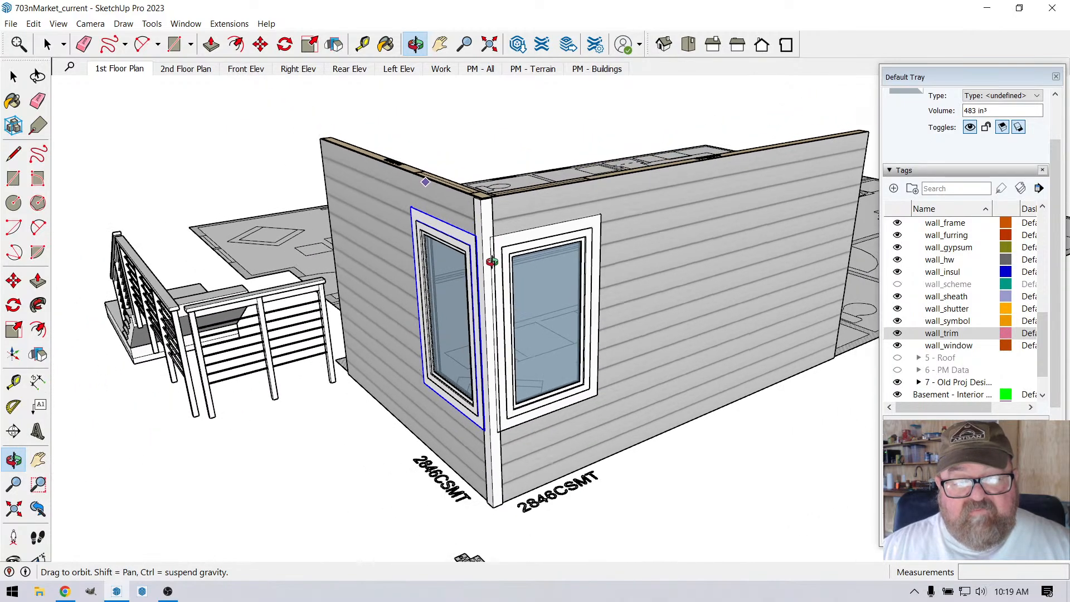
{"action": "scroll", "coordinate": [491, 261], "scroll_direction": "down", "scroll_amount": 2}
{"action": "left_click_drag", "start_coordinate": [516, 251], "coordinate": [646, 148]}
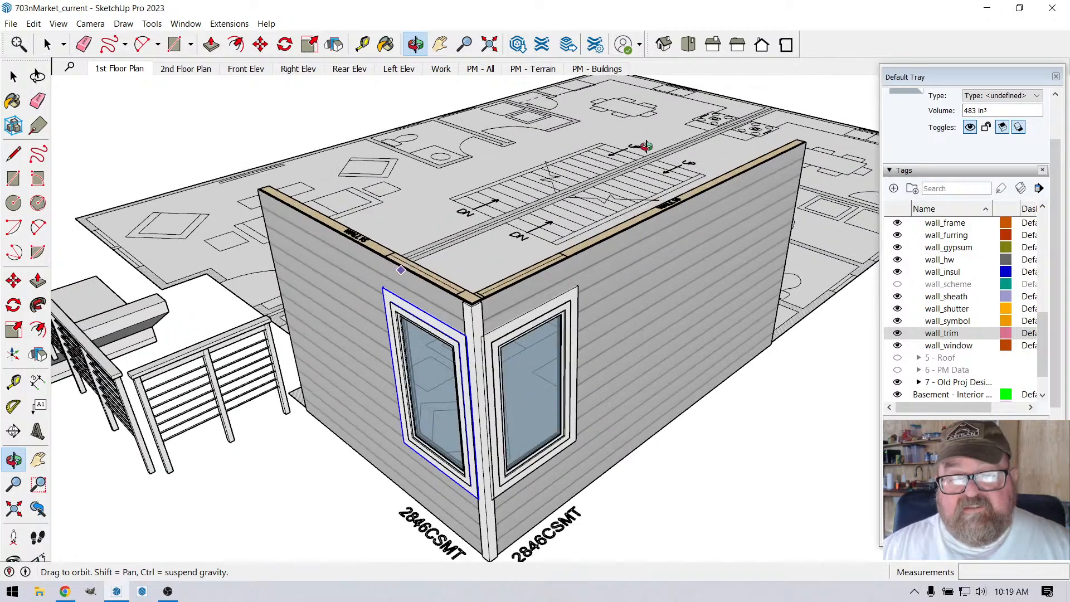
{"action": "left_click_drag", "start_coordinate": [573, 210], "coordinate": [534, 255]}
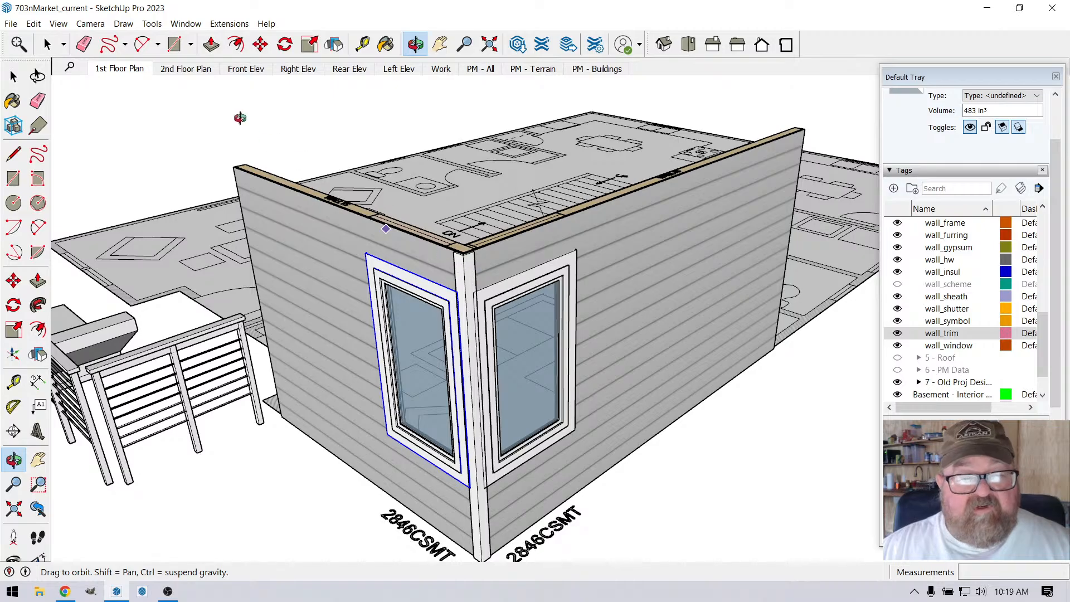
Step: Switch to the Front Elev scene and examine the corner windows and their trim on the full building's front corners
{"action": "left_click", "coordinate": [245, 69]}
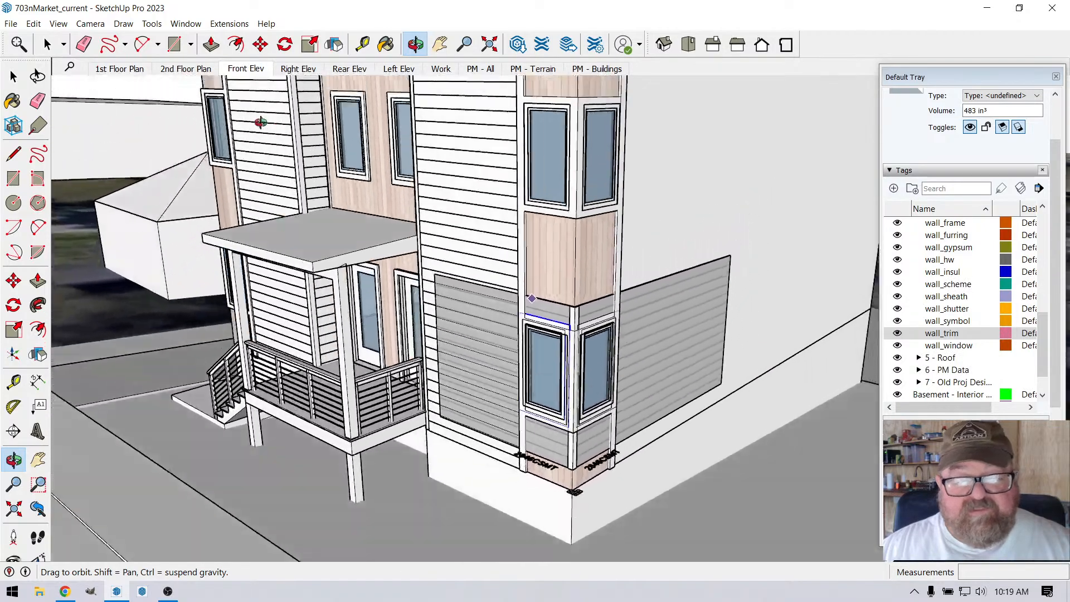
{"action": "scroll", "coordinate": [613, 351], "scroll_direction": "up", "scroll_amount": 6}
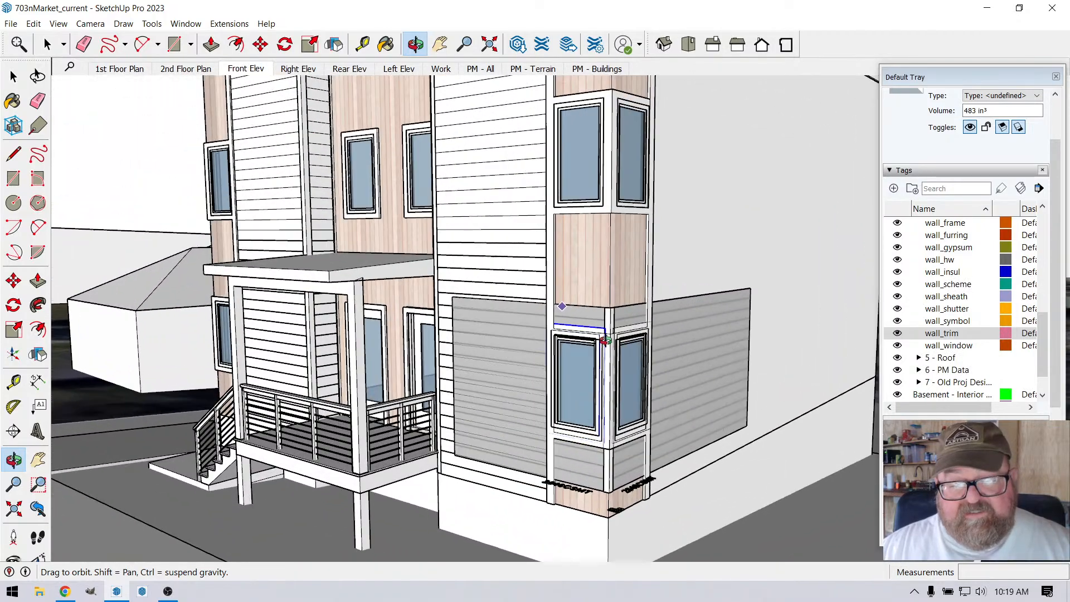
{"action": "scroll", "coordinate": [614, 351], "scroll_direction": "up", "scroll_amount": 2}
{"action": "left_click_drag", "start_coordinate": [617, 350], "coordinate": [514, 366]}
{"action": "scroll", "coordinate": [577, 334], "scroll_direction": "down", "scroll_amount": 5}
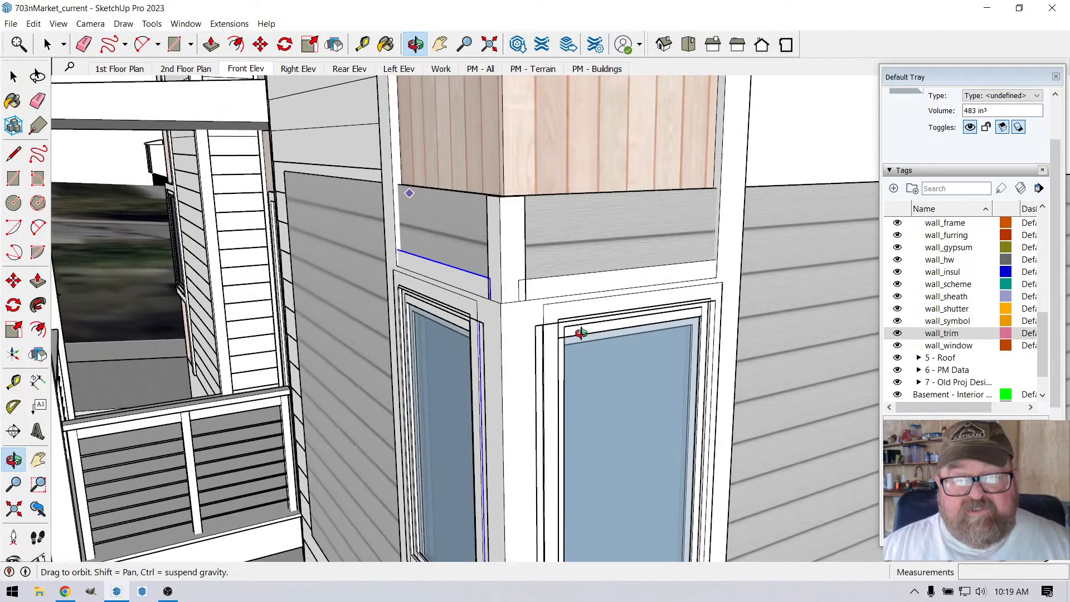
{"action": "scroll", "coordinate": [588, 338], "scroll_direction": "down", "scroll_amount": 3}
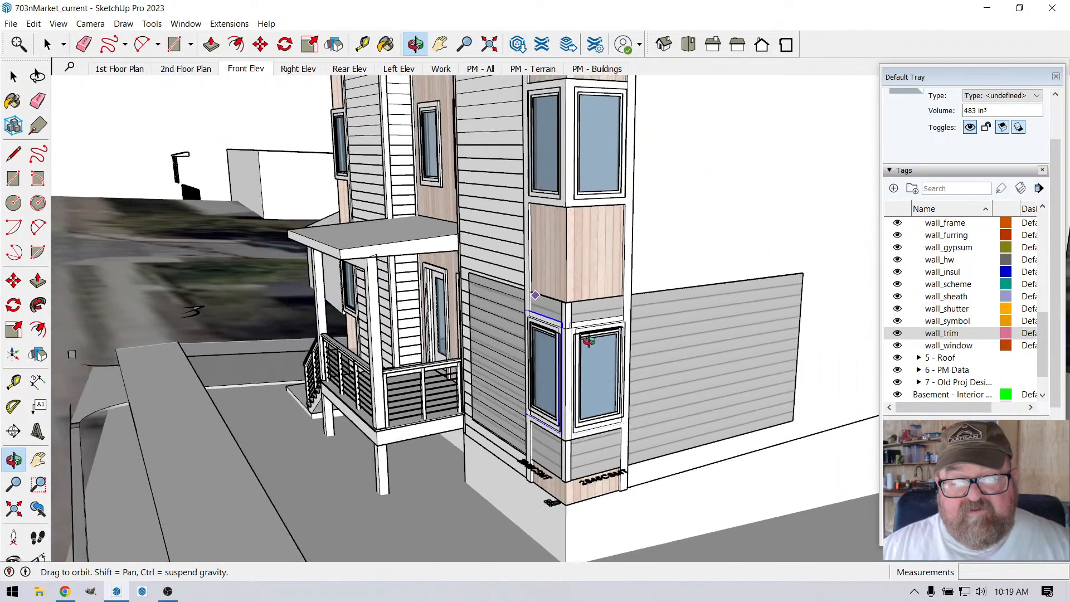
{"action": "scroll", "coordinate": [920, 317], "scroll_direction": "up", "scroll_amount": 2}
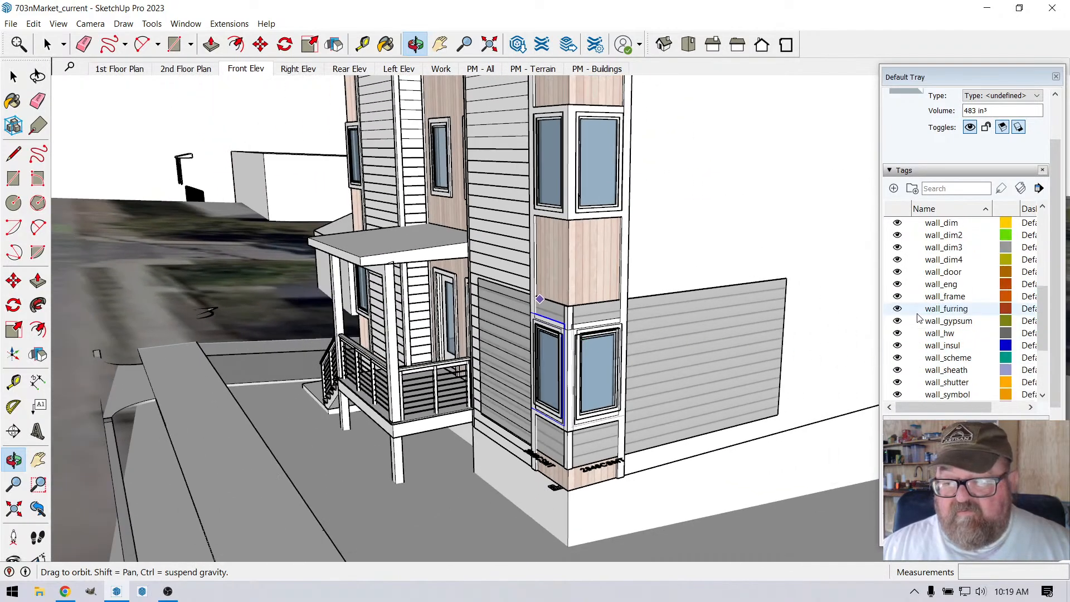
{"action": "scroll", "coordinate": [919, 318], "scroll_direction": "down", "scroll_amount": 2}
{"action": "left_click_drag", "start_coordinate": [569, 286], "coordinate": [270, 205]}
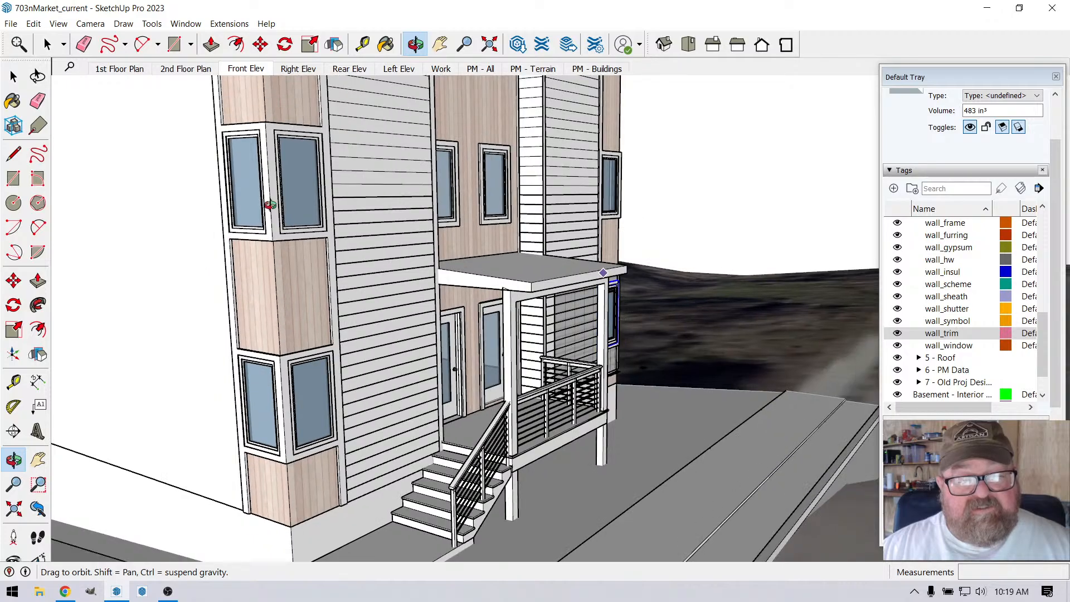
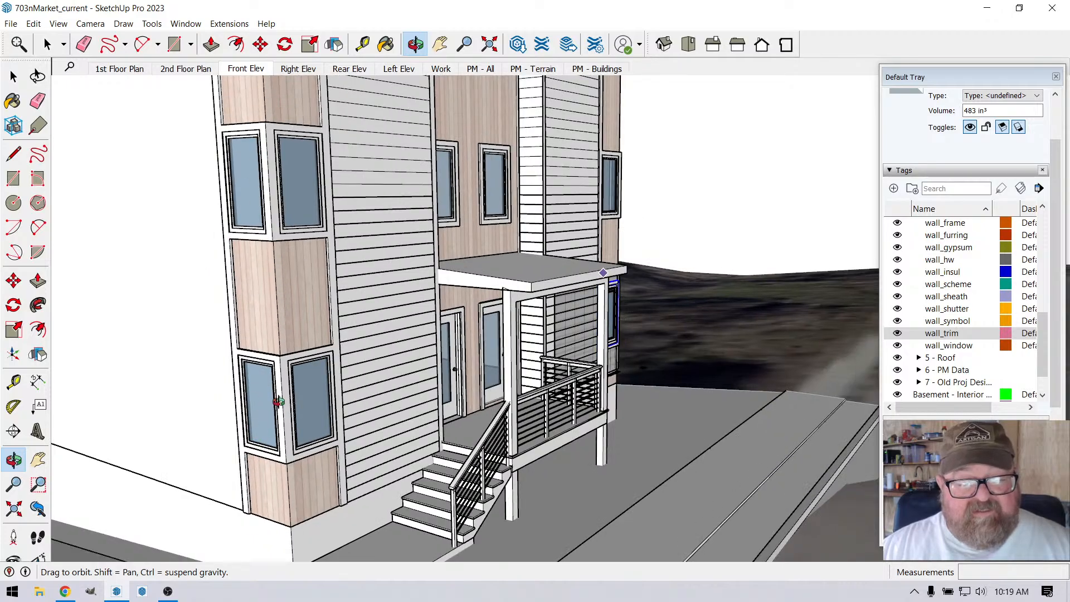
Step: Measure the trim width from the building corner to the adjacent window on the finished upper corner
{"action": "scroll", "coordinate": [258, 157], "scroll_direction": "up", "scroll_amount": 5}
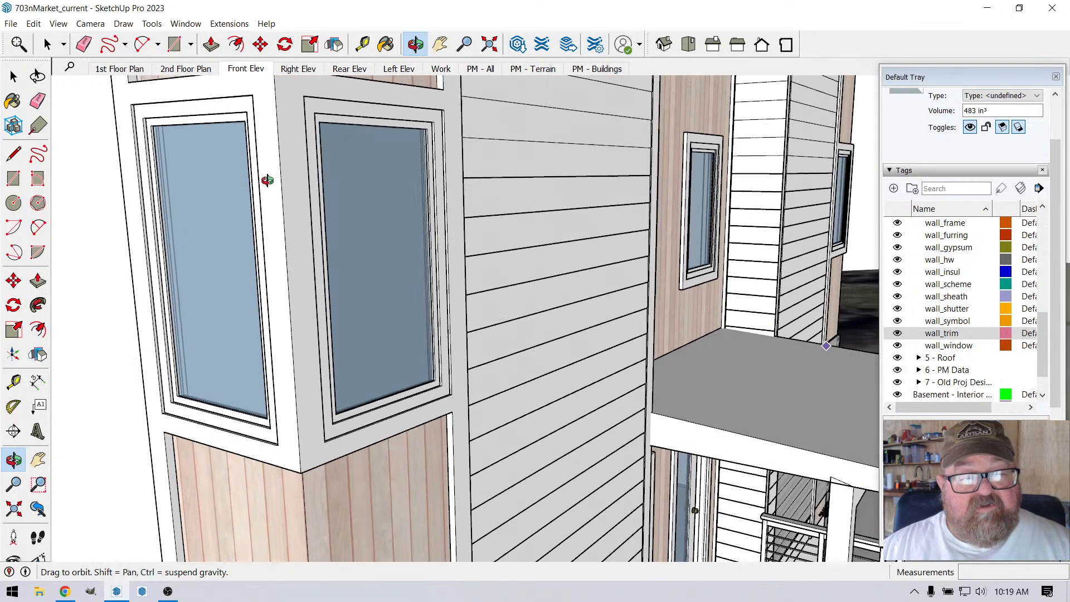
{"action": "left_click_drag", "start_coordinate": [267, 180], "coordinate": [260, 277]}
{"action": "left_click", "coordinate": [362, 44]}
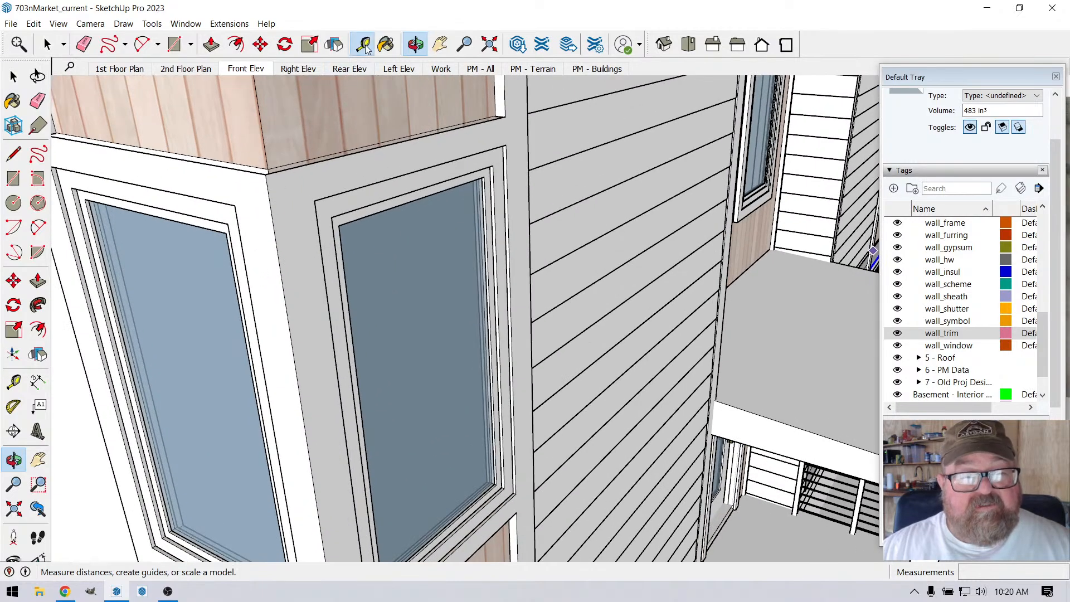
{"action": "left_click", "coordinate": [283, 288]}
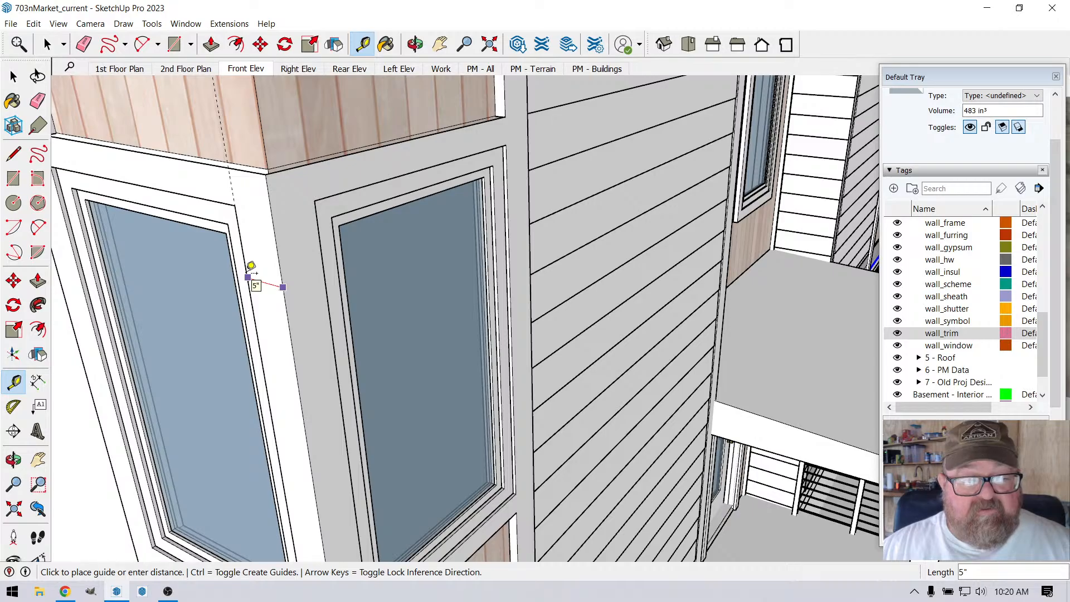
{"action": "scroll", "coordinate": [275, 273], "scroll_direction": "down", "scroll_amount": 2}
{"action": "middle_click_drag", "start_coordinate": [403, 91], "coordinate": [537, 355]}
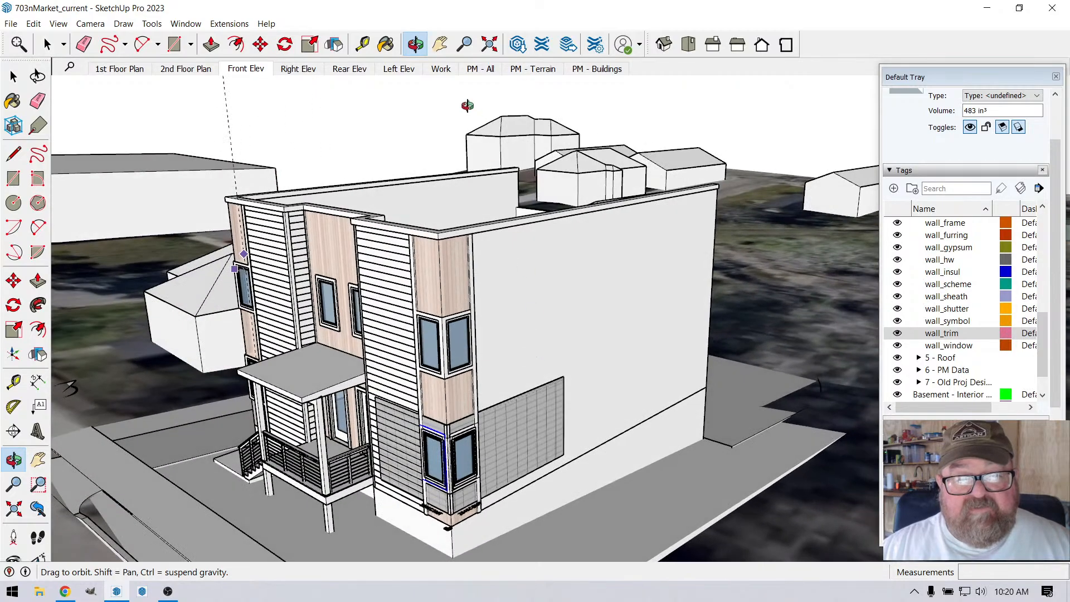
Step: Switch to the Work scene and move the vertical corner board down about 6' 6 15/16" to expose the siding corner
{"action": "left_click", "coordinate": [443, 70]}
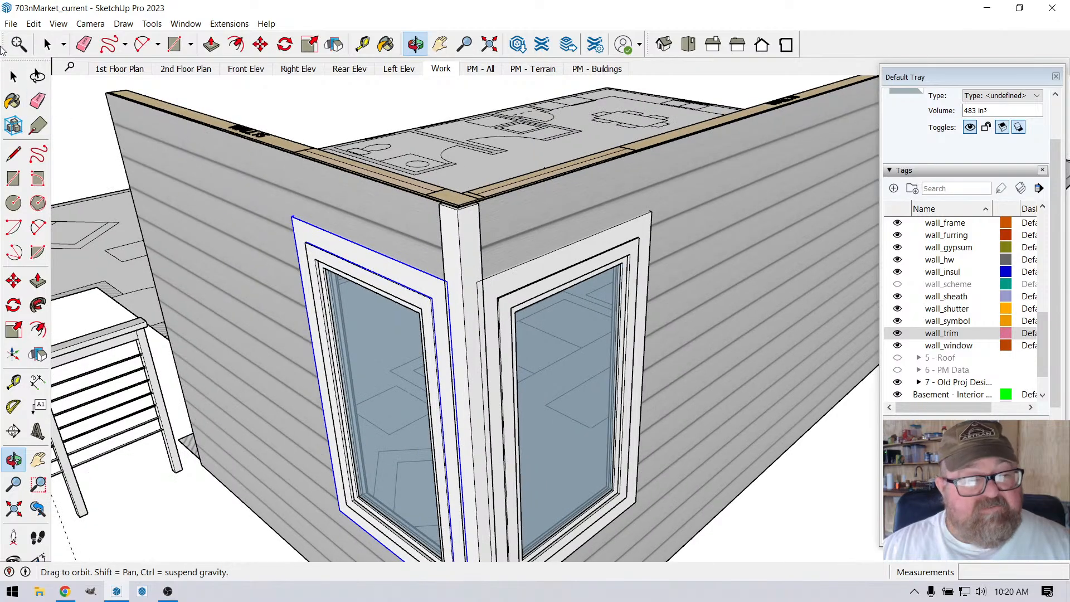
{"action": "left_click", "coordinate": [13, 76]}
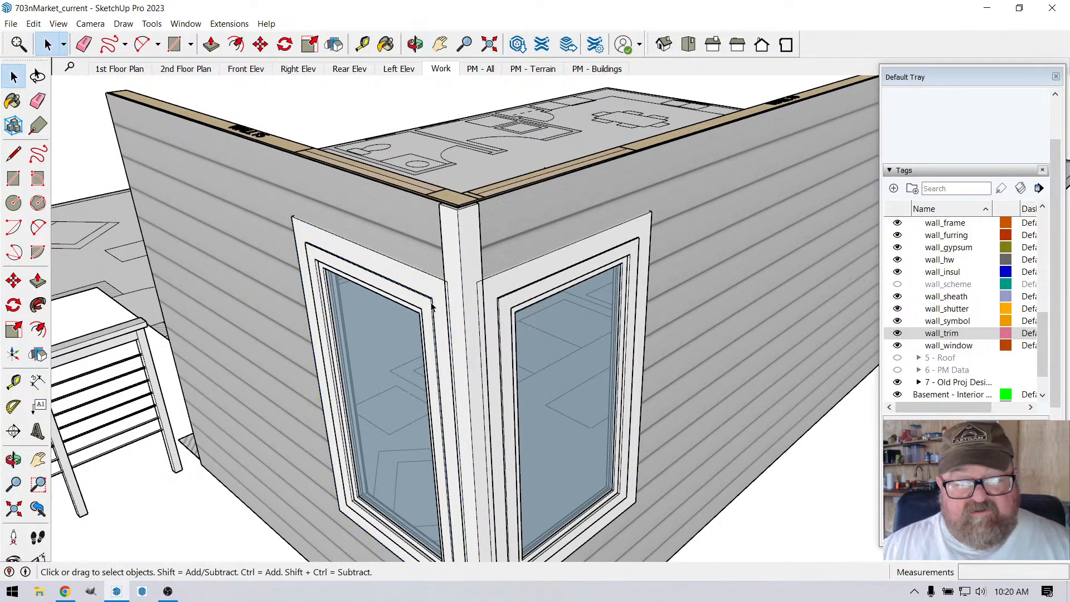
{"action": "scroll", "coordinate": [484, 285], "scroll_direction": "up", "scroll_amount": 3}
{"action": "scroll", "coordinate": [483, 269], "scroll_direction": "down", "scroll_amount": 4}
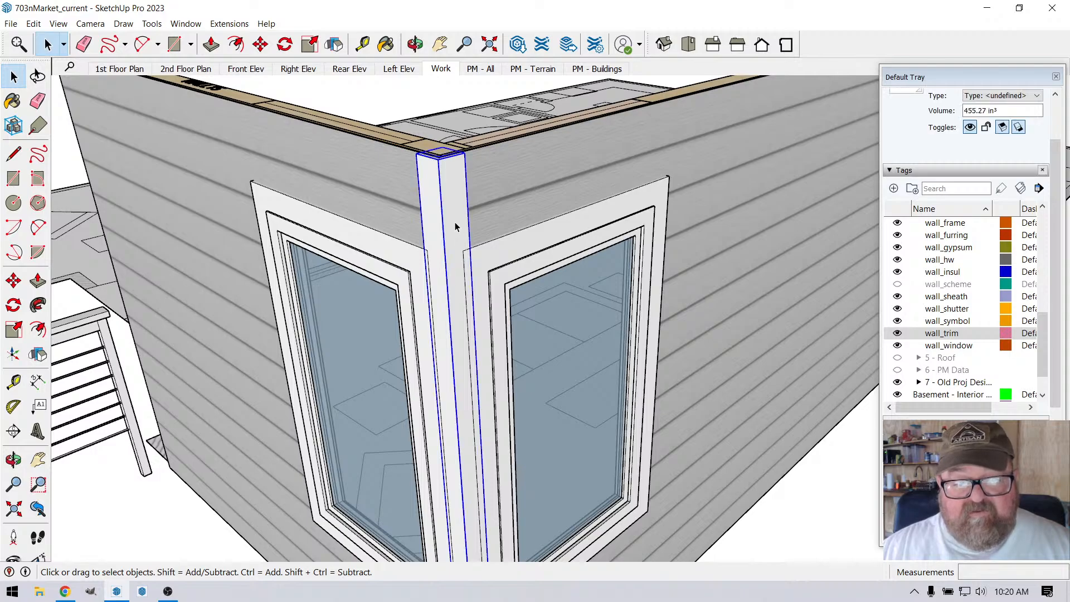
{"action": "scroll", "coordinate": [455, 221], "scroll_direction": "down", "scroll_amount": 4}
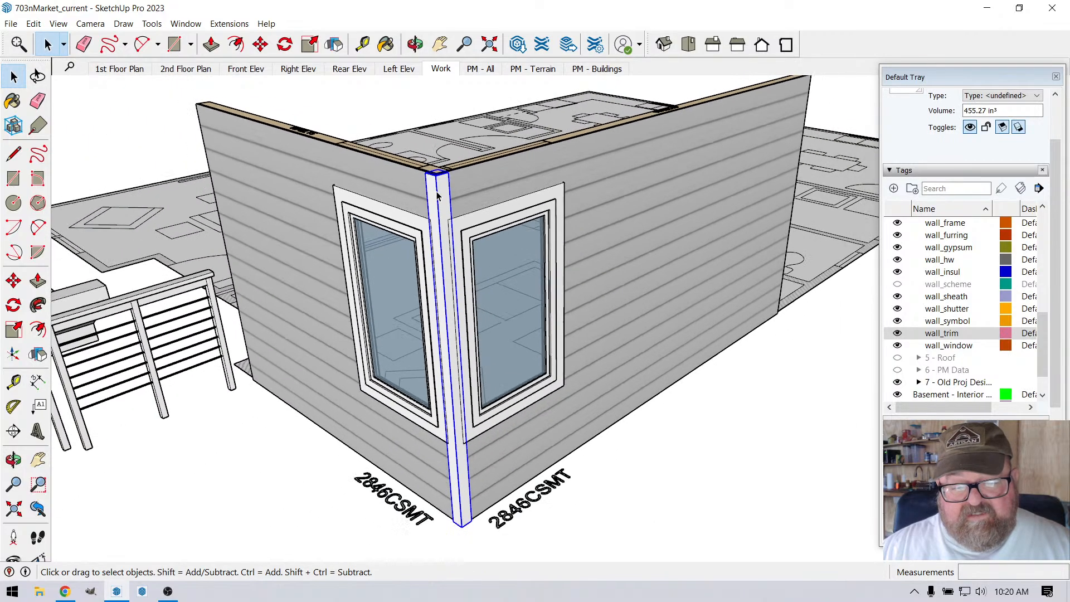
{"action": "left_click", "coordinate": [260, 44]}
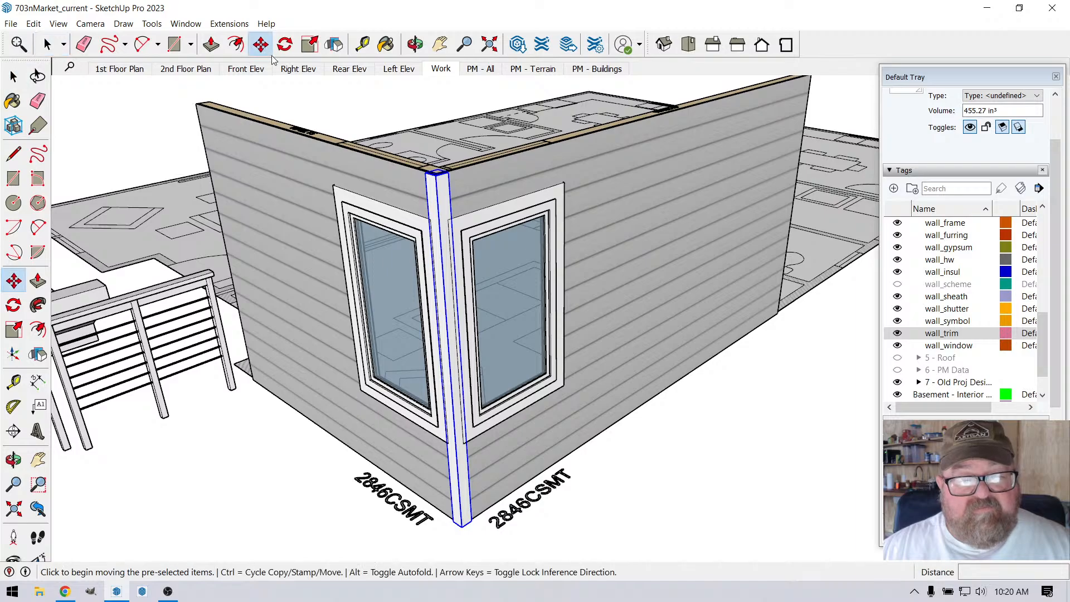
{"action": "left_click", "coordinate": [437, 191]}
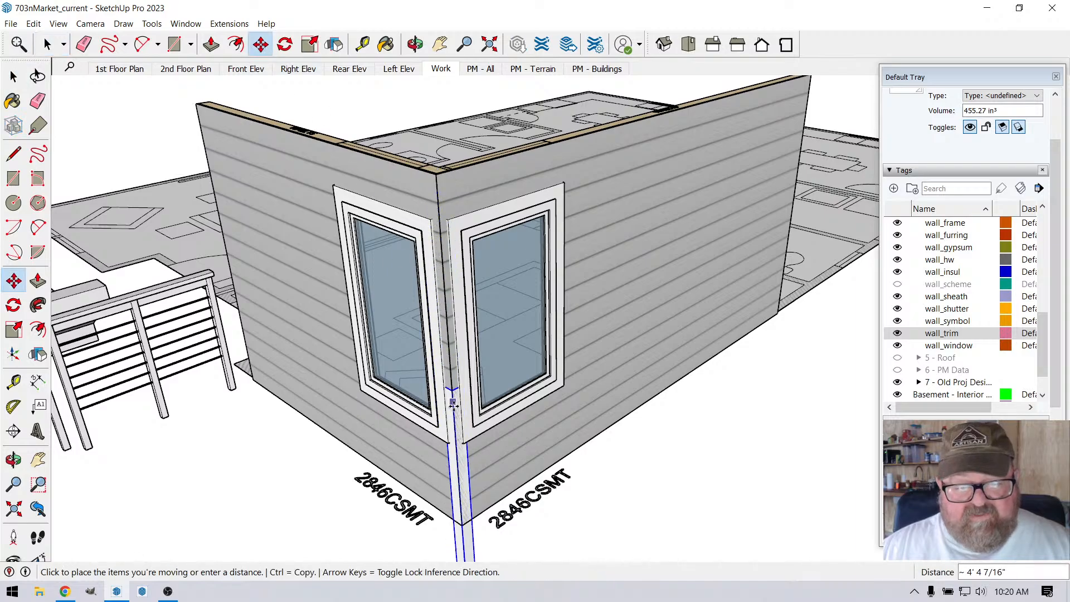
{"action": "left_click", "coordinate": [458, 481]}
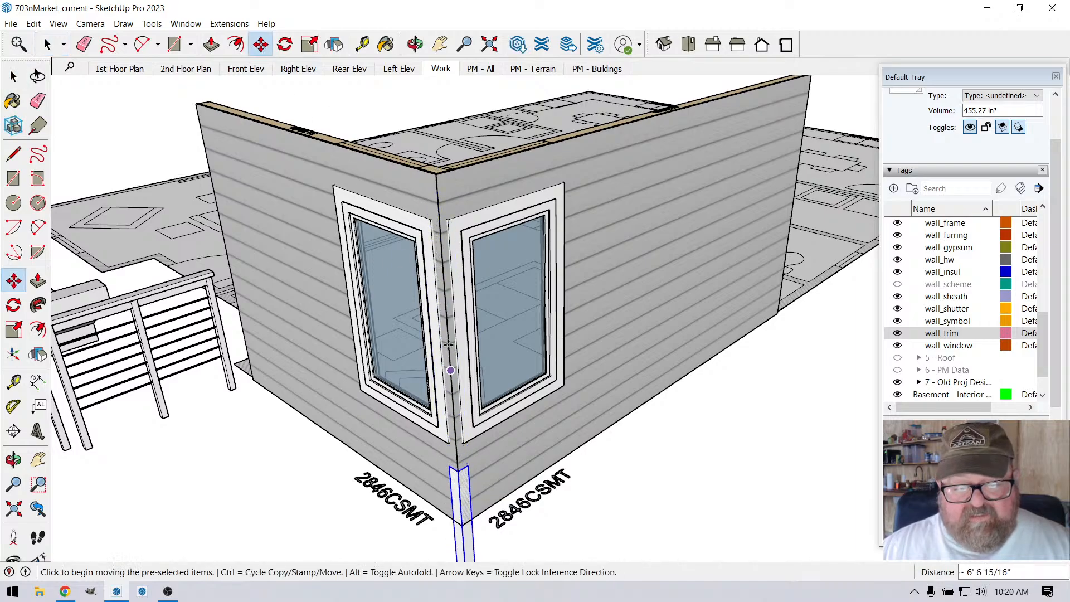
Step: Examine the exposed siding strip between the two windows' trim frames and the outside corner
{"action": "scroll", "coordinate": [451, 283], "scroll_direction": "up", "scroll_amount": 5}
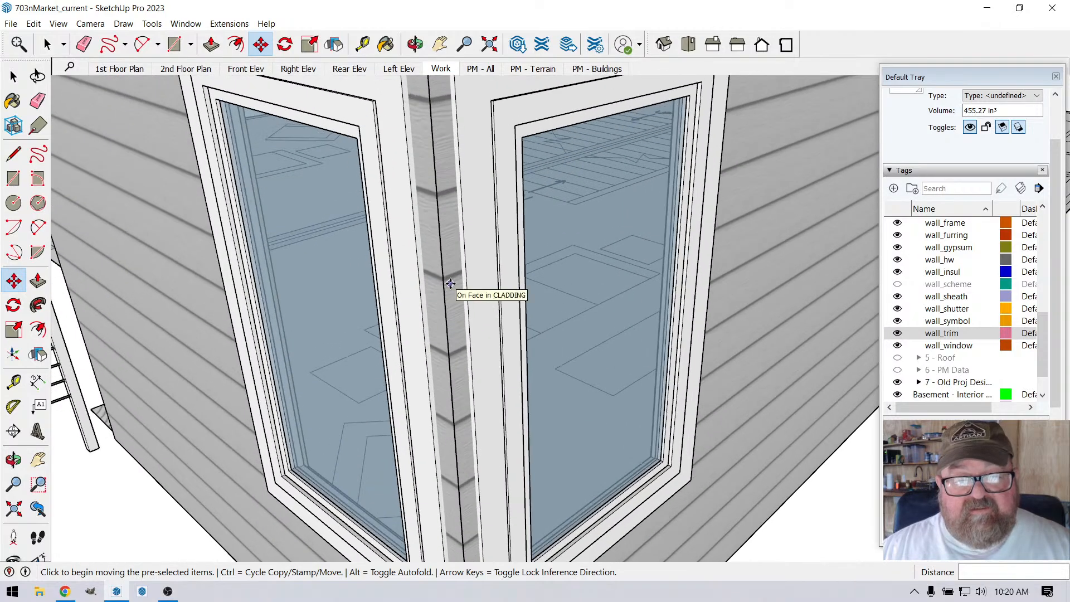
{"action": "scroll", "coordinate": [450, 284], "scroll_direction": "down", "scroll_amount": 2}
{"action": "scroll", "coordinate": [433, 197], "scroll_direction": "up", "scroll_amount": 3}
{"action": "scroll", "coordinate": [444, 340], "scroll_direction": "down", "scroll_amount": 2}
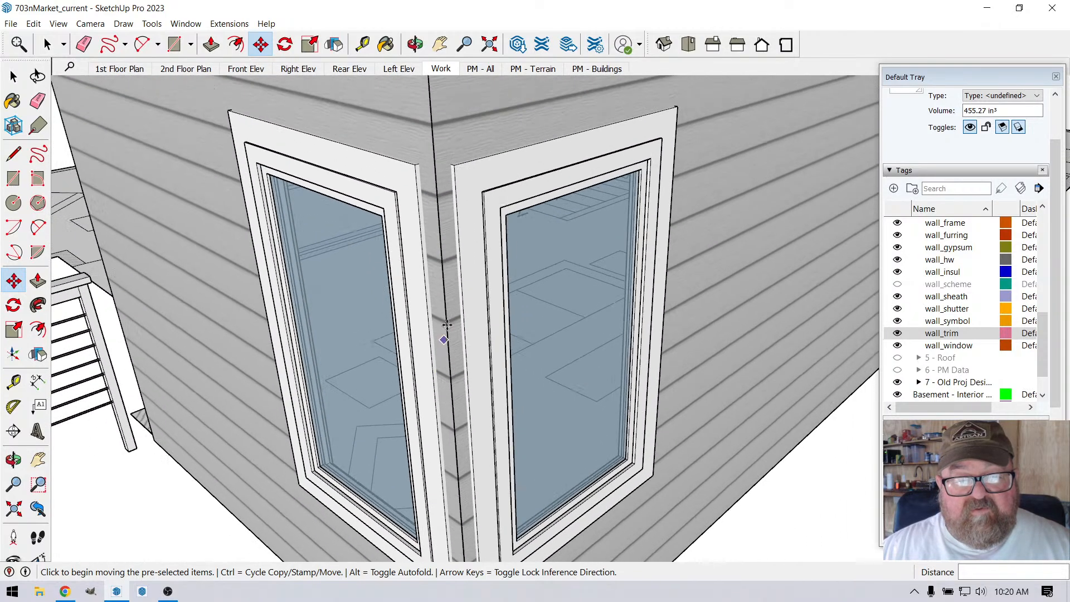
{"action": "scroll", "coordinate": [447, 149], "scroll_direction": "up", "scroll_amount": 1}
{"action": "scroll", "coordinate": [442, 178], "scroll_direction": "down", "scroll_amount": 2}
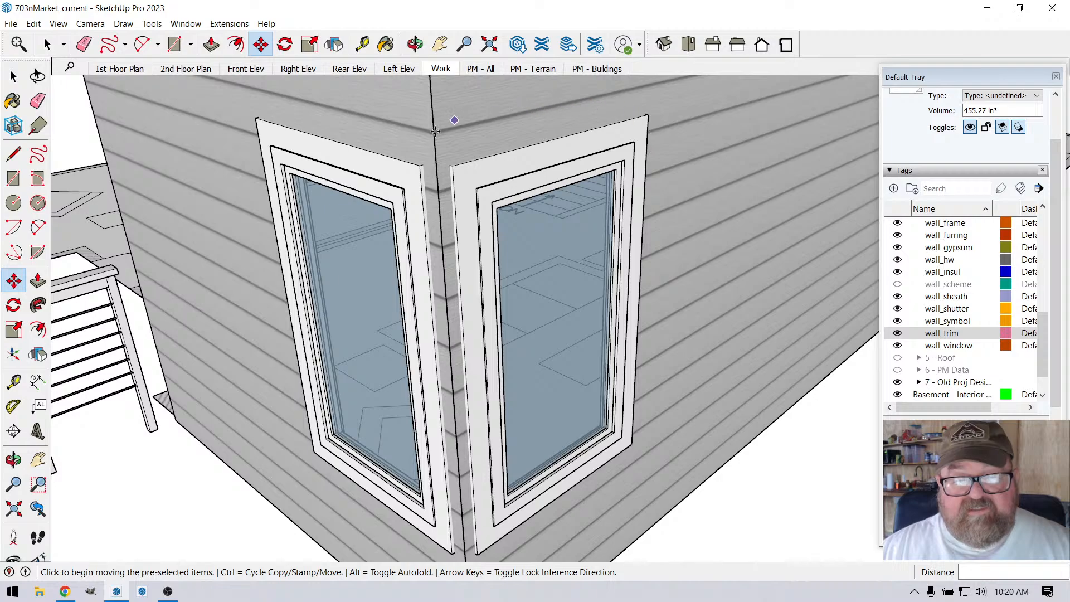
{"action": "scroll", "coordinate": [435, 131], "scroll_direction": "down", "scroll_amount": 2}
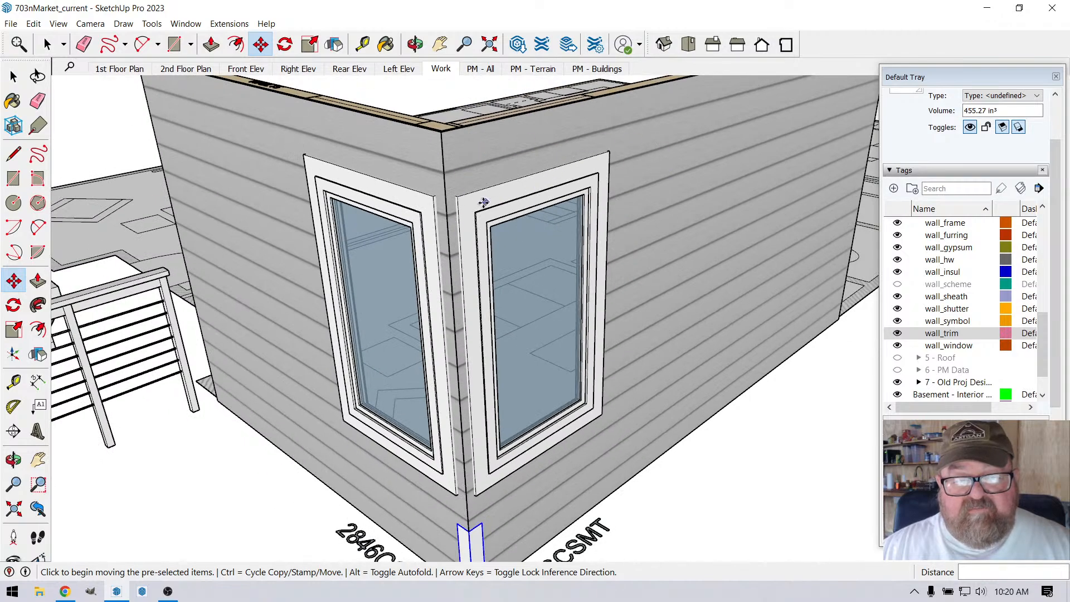
{"action": "scroll", "coordinate": [462, 200], "scroll_direction": "up", "scroll_amount": 5}
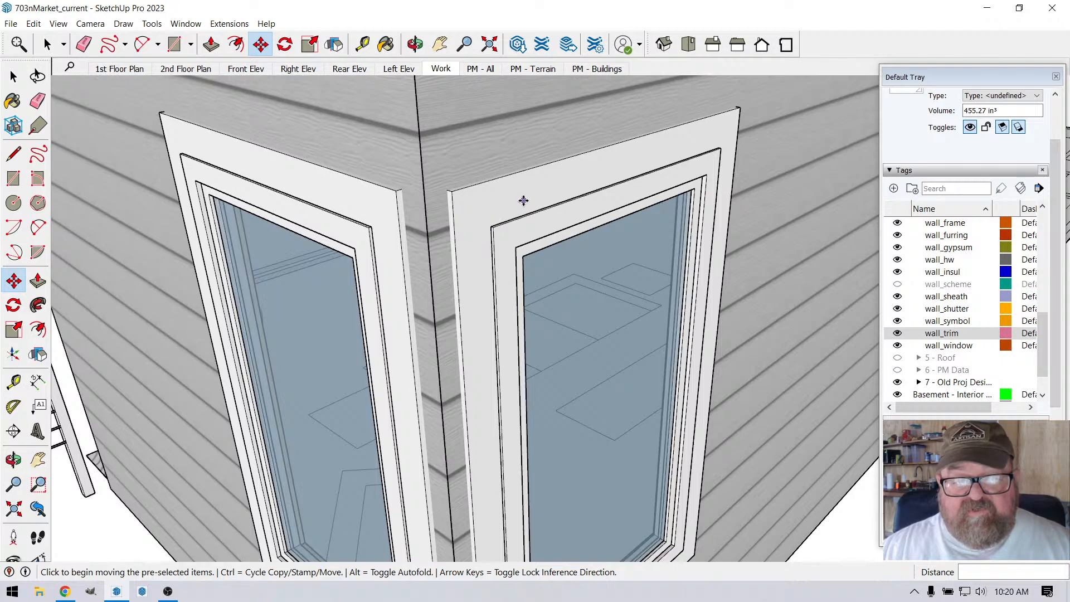
{"action": "scroll", "coordinate": [524, 200], "scroll_direction": "down", "scroll_amount": 3}
{"action": "scroll", "coordinate": [438, 232], "scroll_direction": "up", "scroll_amount": 3}
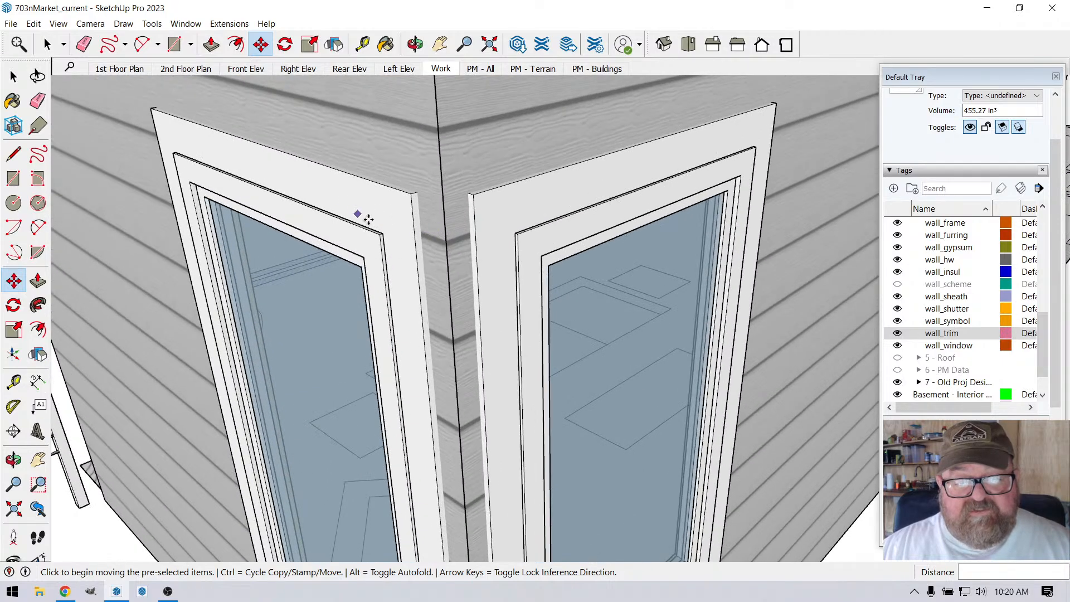
{"action": "scroll", "coordinate": [441, 234], "scroll_direction": "down", "scroll_amount": 2}
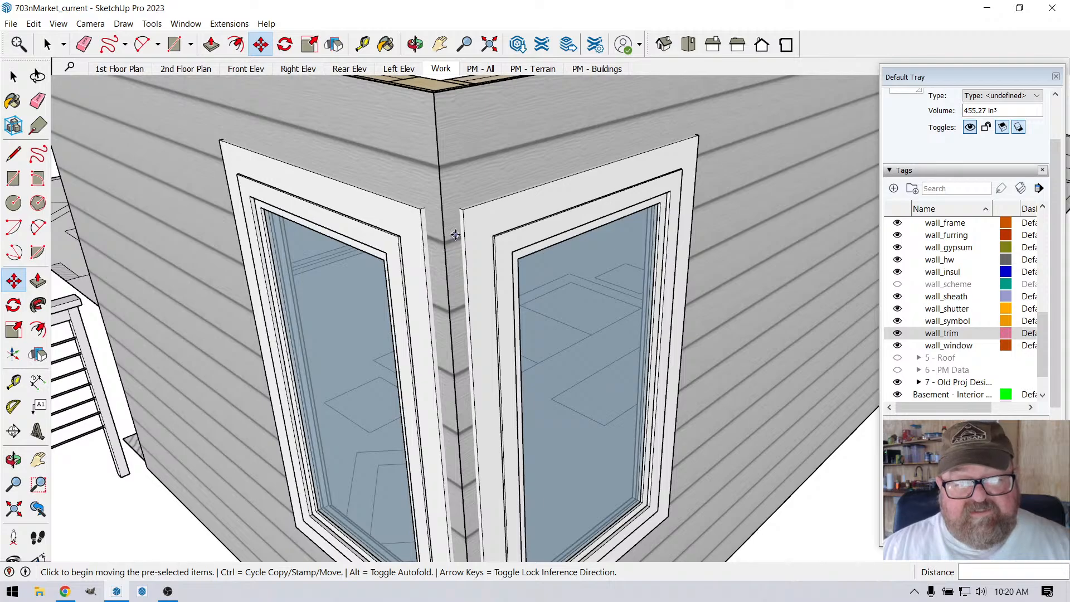
{"action": "scroll", "coordinate": [455, 235], "scroll_direction": "up", "scroll_amount": 2}
{"action": "left_click", "coordinate": [22, 47]}
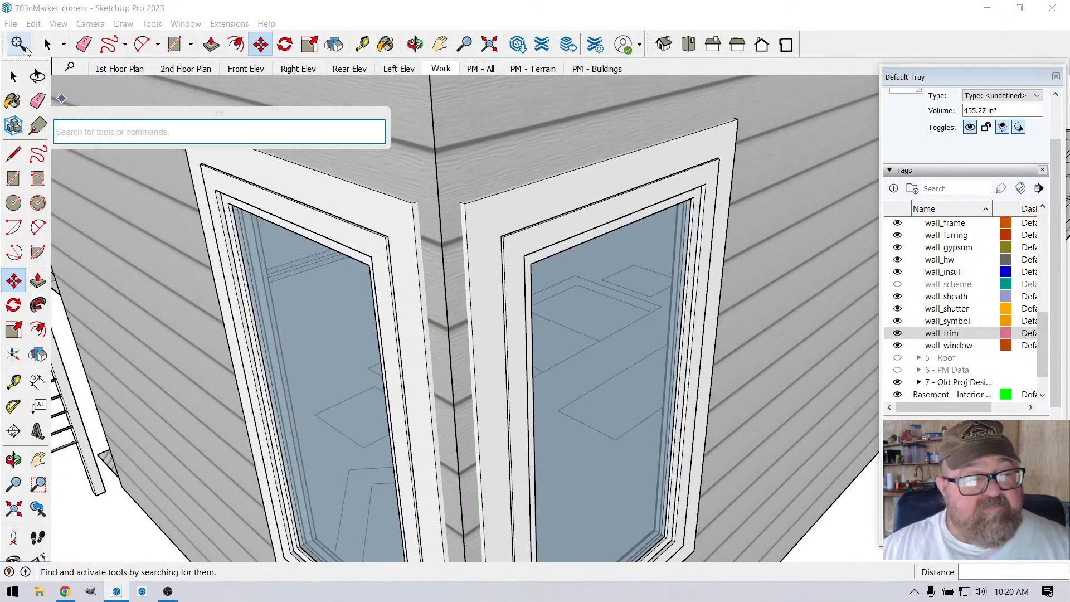
{"action": "key", "text": "Escape"}
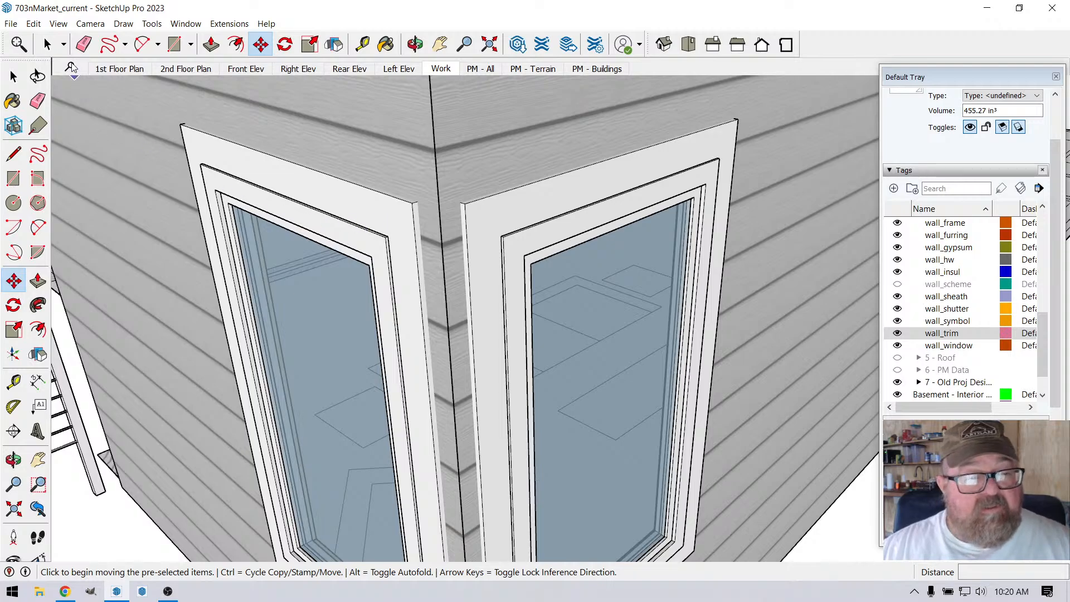
Step: Try to stretch the corner-side edge of the left window's trim frame 3" toward the corner
{"action": "key", "text": "space"}
{"action": "left_click", "coordinate": [364, 210]}
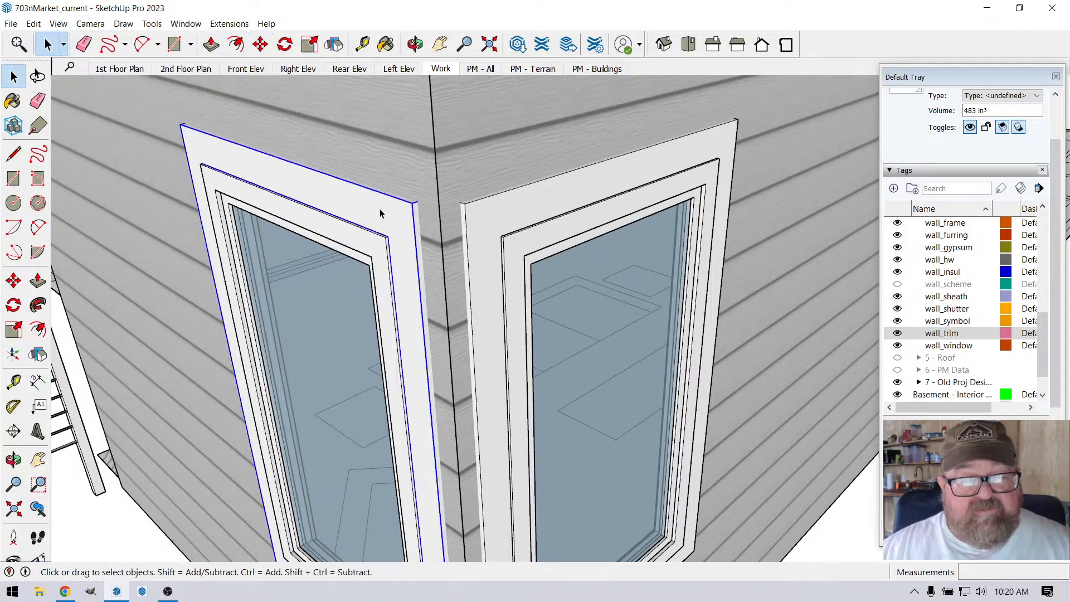
{"action": "scroll", "coordinate": [394, 220], "scroll_direction": "down", "scroll_amount": 5}
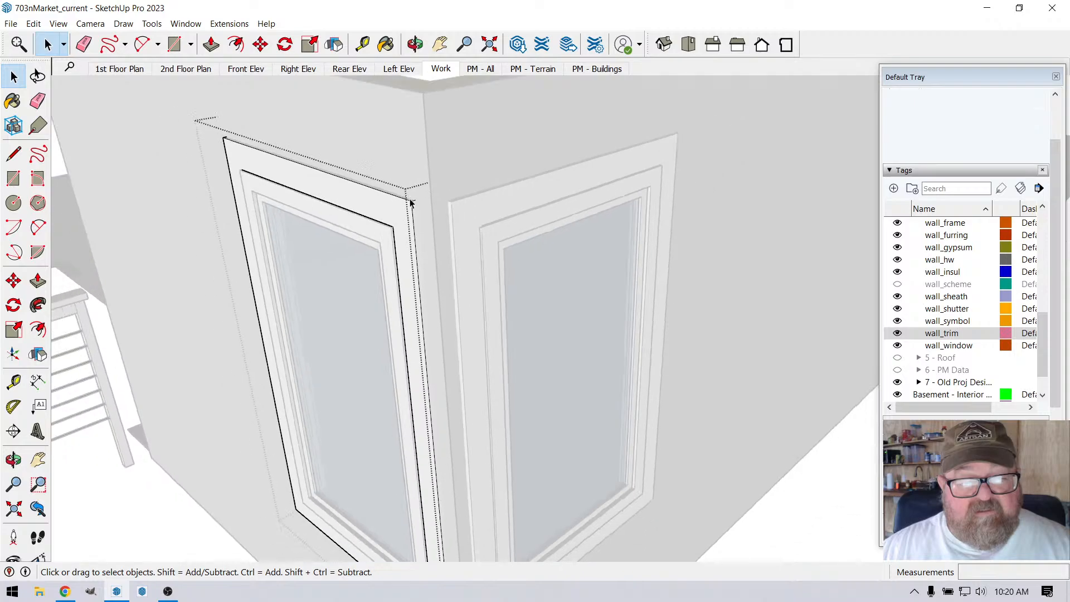
{"action": "left_click_drag", "start_coordinate": [403, 304], "coordinate": [469, 511]}
{"action": "scroll", "coordinate": [442, 213], "scroll_direction": "up", "scroll_amount": 6}
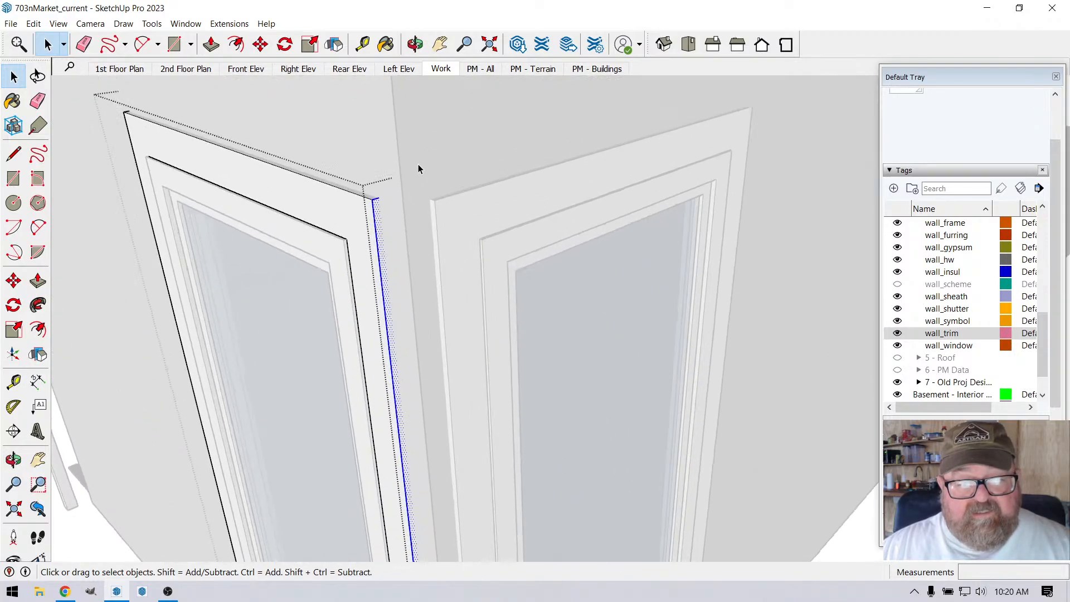
{"action": "left_click", "coordinate": [261, 44]}
{"action": "left_click", "coordinate": [323, 237]}
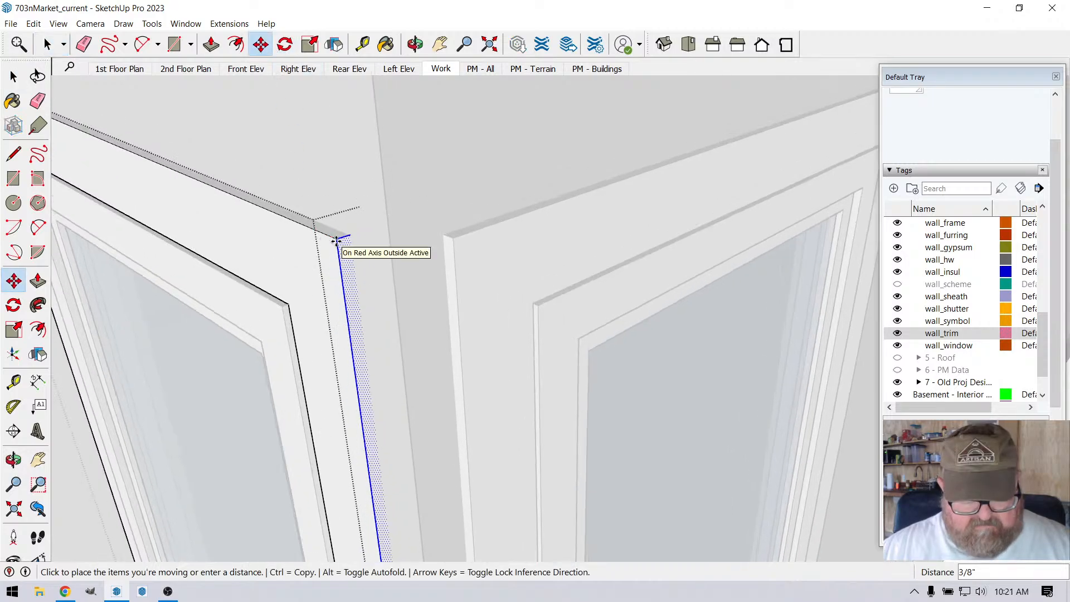
{"action": "left_click", "coordinate": [449, 235]}
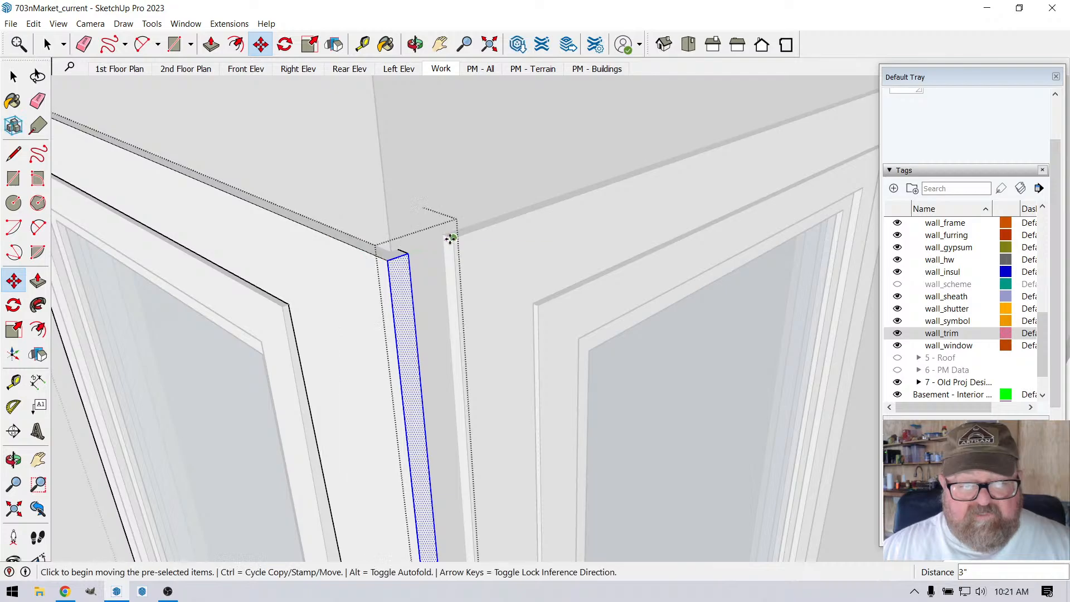
{"action": "scroll", "coordinate": [409, 167], "scroll_direction": "down", "scroll_amount": 4}
{"action": "scroll", "coordinate": [413, 167], "scroll_direction": "down", "scroll_amount": 1}
Step: Try to stretch the corner-side leg of the right window's trim frame to meet the left frame at the corner
{"action": "left_click", "coordinate": [47, 44]}
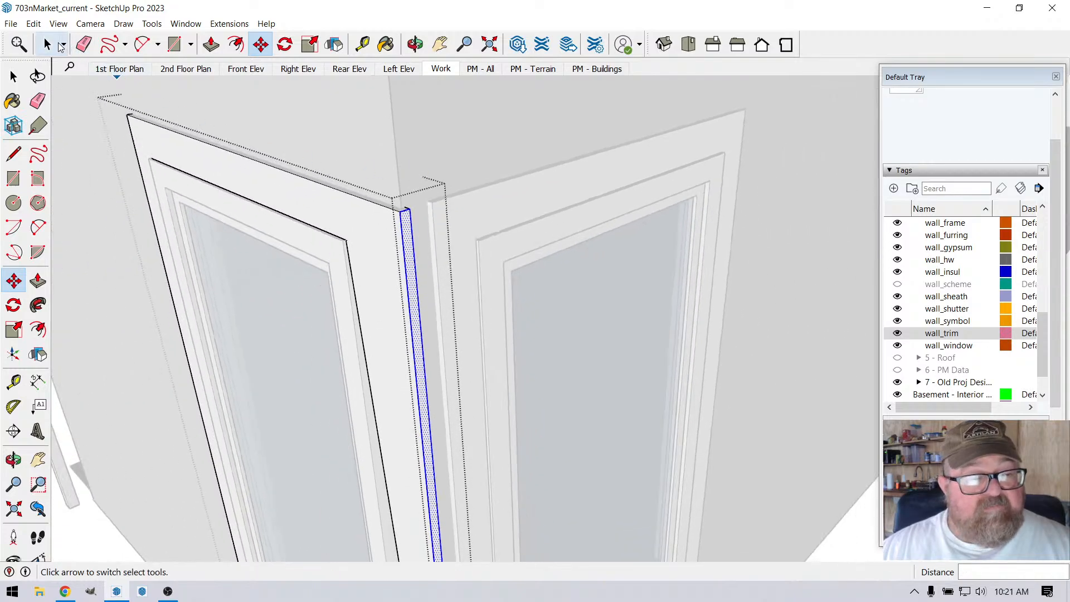
{"action": "scroll", "coordinate": [299, 98], "scroll_direction": "down", "scroll_amount": 3}
{"action": "scroll", "coordinate": [373, 156], "scroll_direction": "down", "scroll_amount": 5}
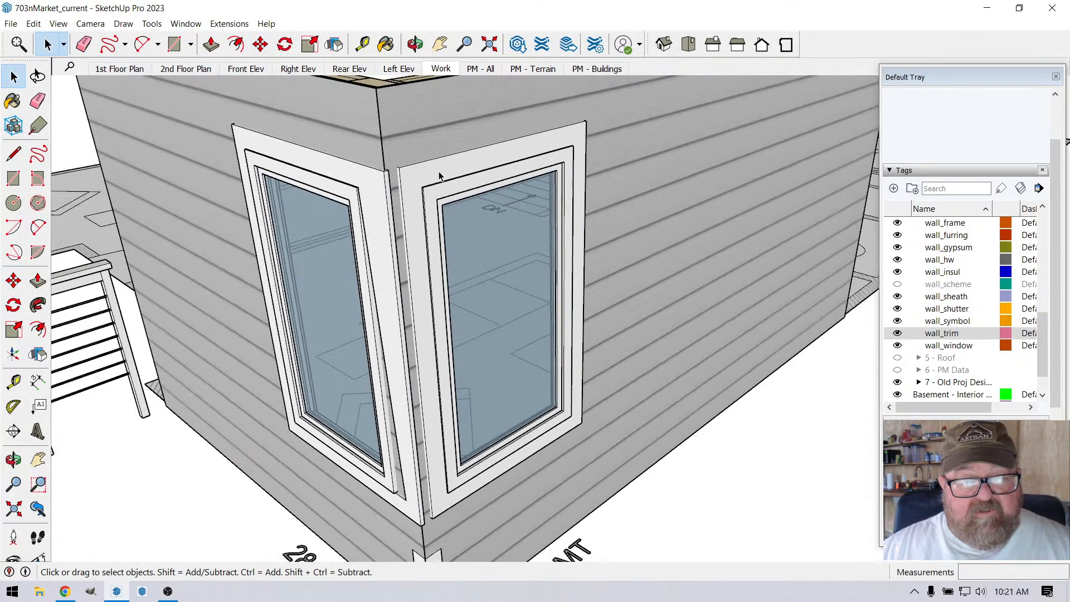
{"action": "left_click", "coordinate": [436, 176]}
{"action": "double_click", "coordinate": [436, 176]}
{"action": "left_click_drag", "start_coordinate": [363, 134], "coordinate": [467, 534]}
{"action": "scroll", "coordinate": [381, 181], "scroll_direction": "up", "scroll_amount": 8}
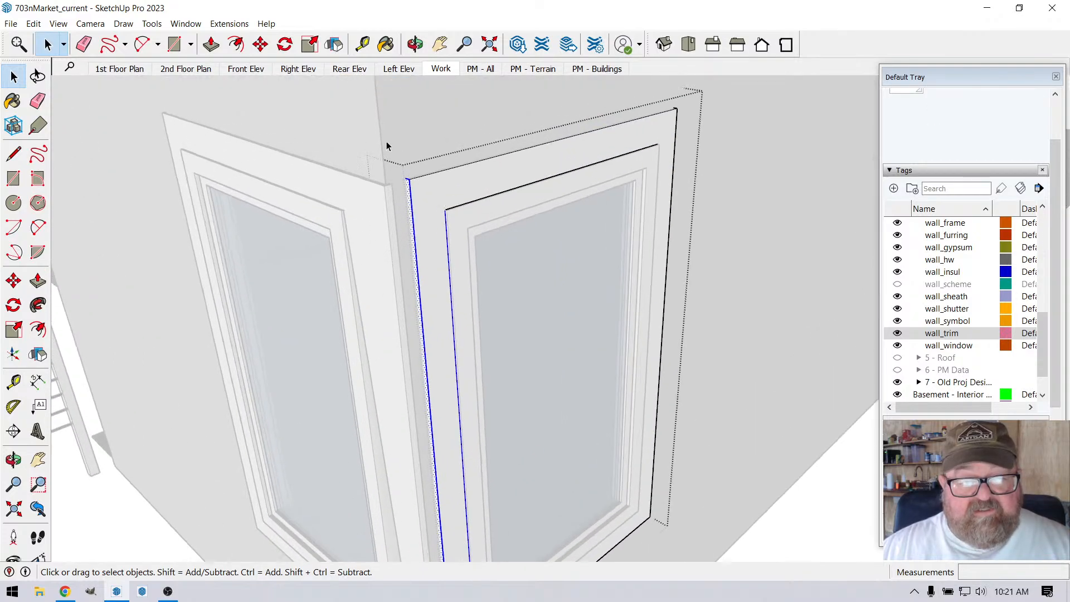
{"action": "left_click", "coordinate": [262, 46]}
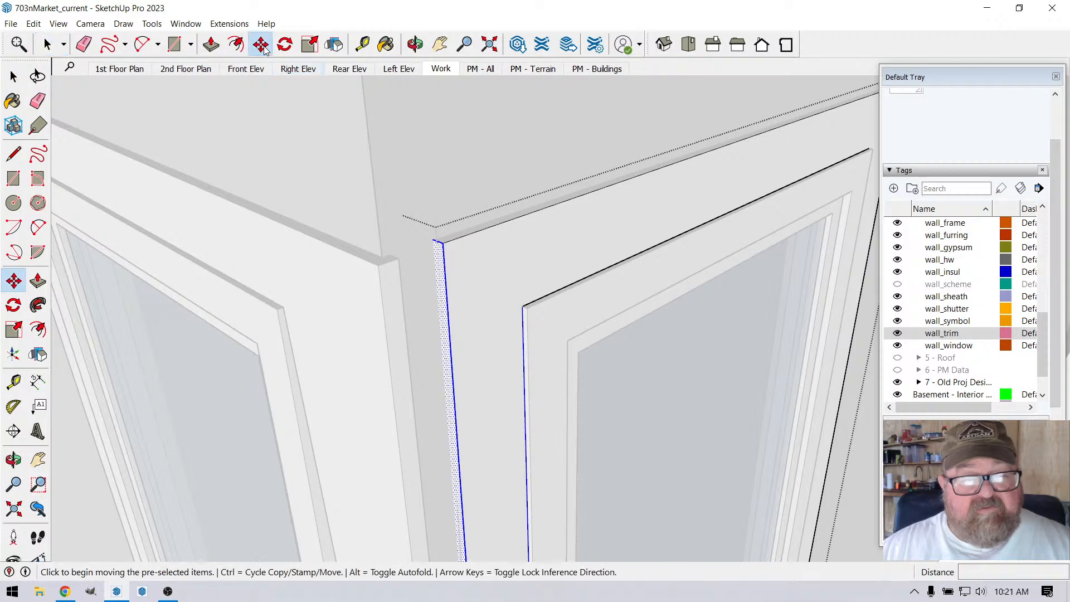
{"action": "left_click", "coordinate": [448, 240]}
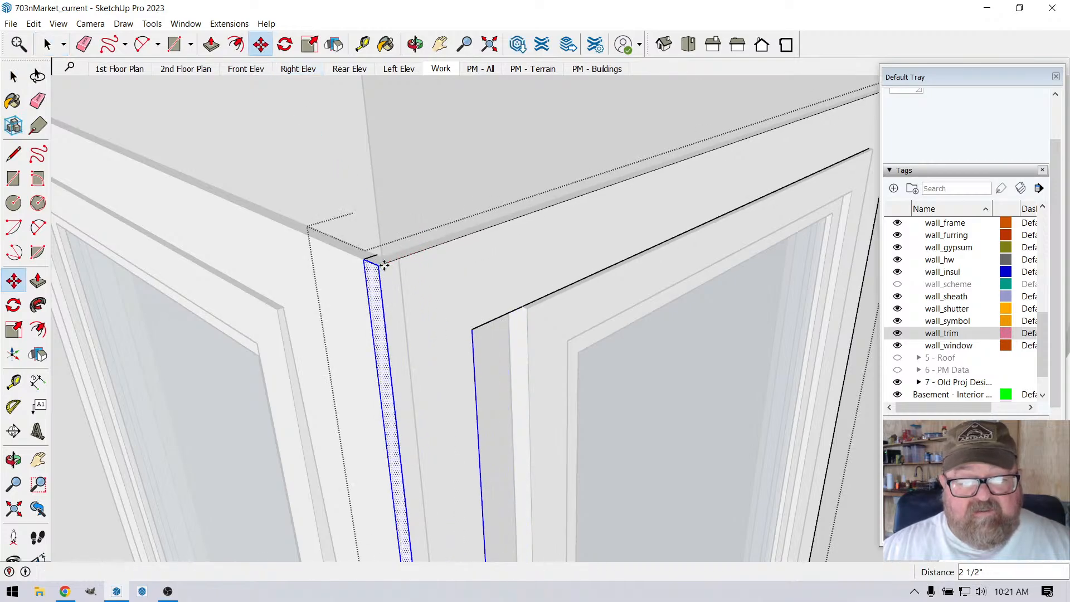
{"action": "left_click", "coordinate": [396, 260]}
{"action": "scroll", "coordinate": [398, 261], "scroll_direction": "down", "scroll_amount": 3}
{"action": "scroll", "coordinate": [399, 261], "scroll_direction": "down", "scroll_amount": 1}
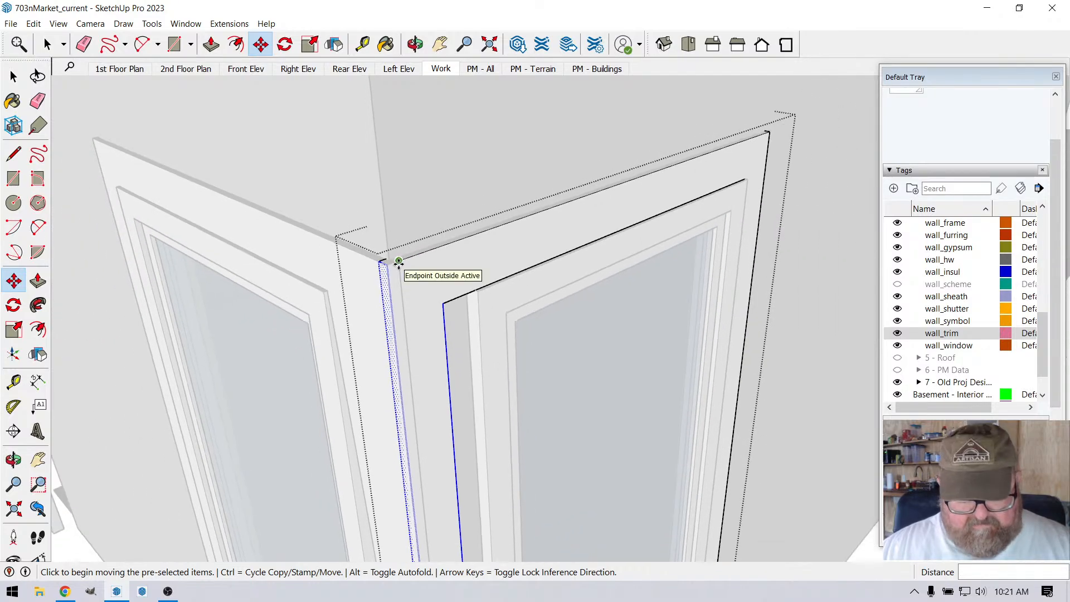
Step: Undo the stretches of both window trim frames at the corner
{"action": "scroll", "coordinate": [430, 215], "scroll_direction": "down", "scroll_amount": 3}
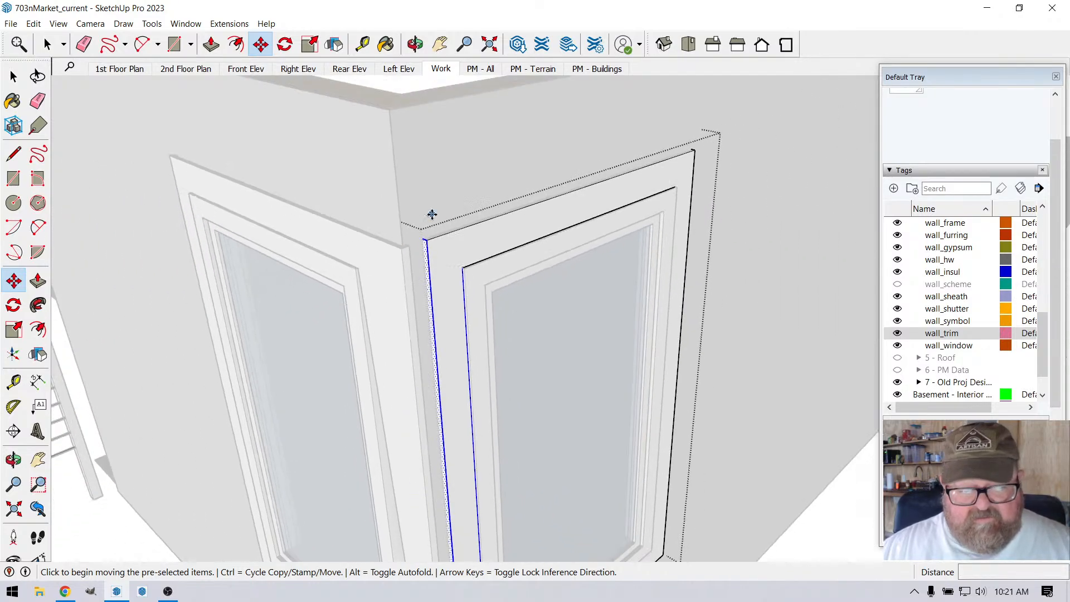
{"action": "scroll", "coordinate": [437, 217], "scroll_direction": "down", "scroll_amount": 3}
{"action": "key", "text": "Escape"}
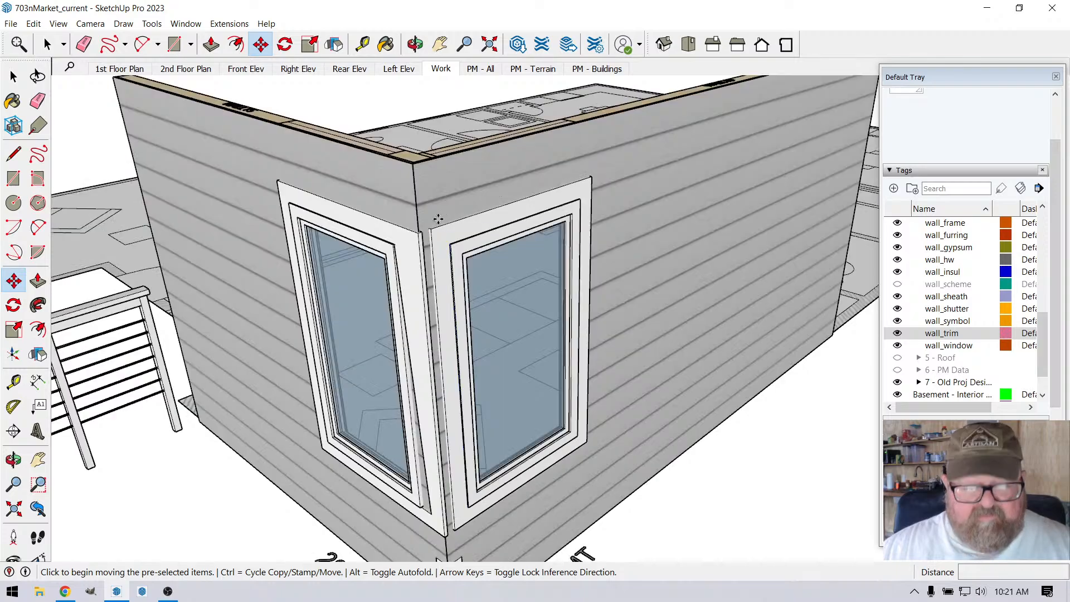
{"action": "key", "text": "ctrl+z"}
{"action": "key", "text": "ctrl+z"}
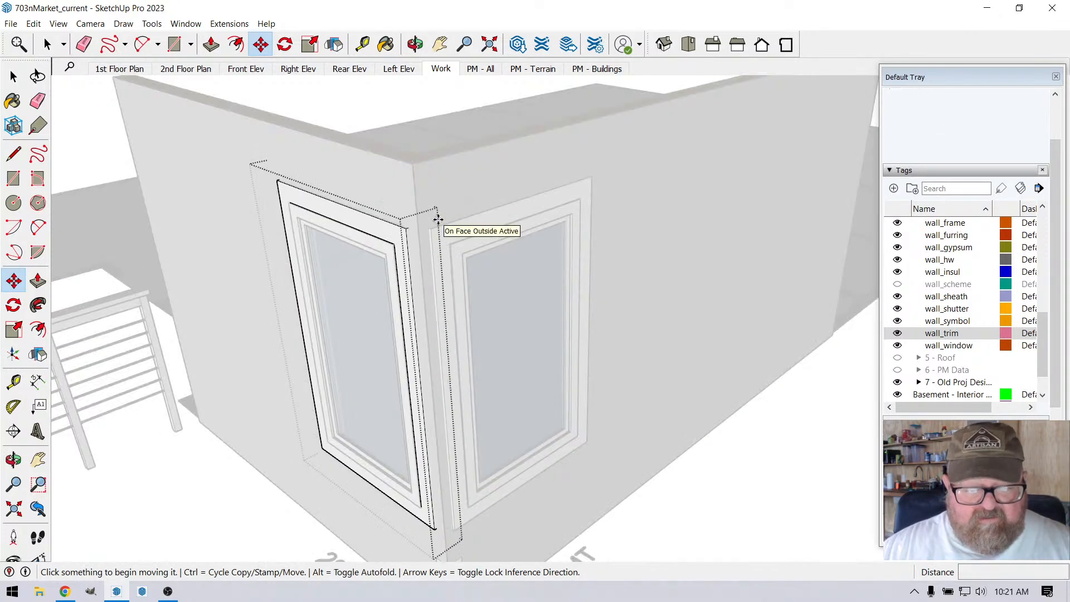
Step: Stretch the corner-side end face of the left window's trim frame out to the outer face plane of the right window's trim
{"action": "left_click", "coordinate": [415, 44]}
{"action": "left_click_drag", "start_coordinate": [423, 234], "coordinate": [543, 276]}
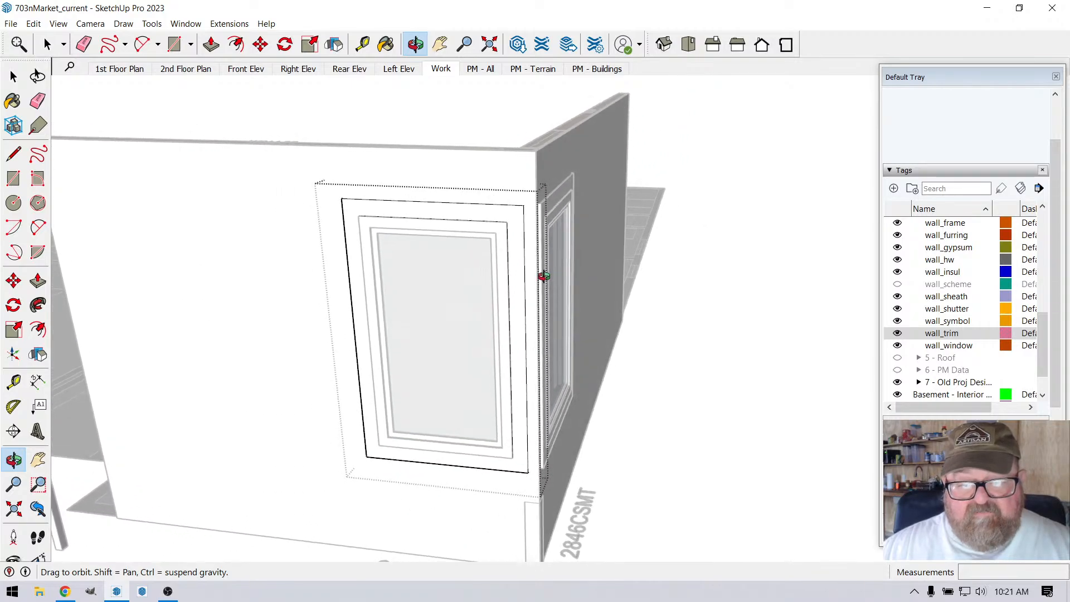
{"action": "left_click", "coordinate": [47, 44]}
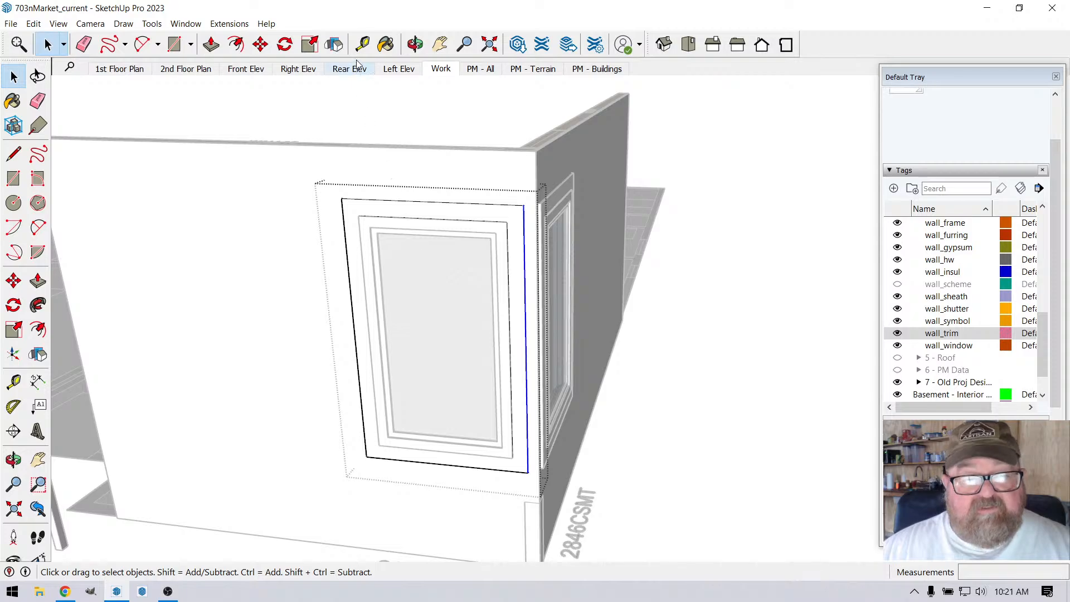
{"action": "left_click", "coordinate": [415, 44]}
{"action": "left_click_drag", "start_coordinate": [556, 232], "coordinate": [441, 209]}
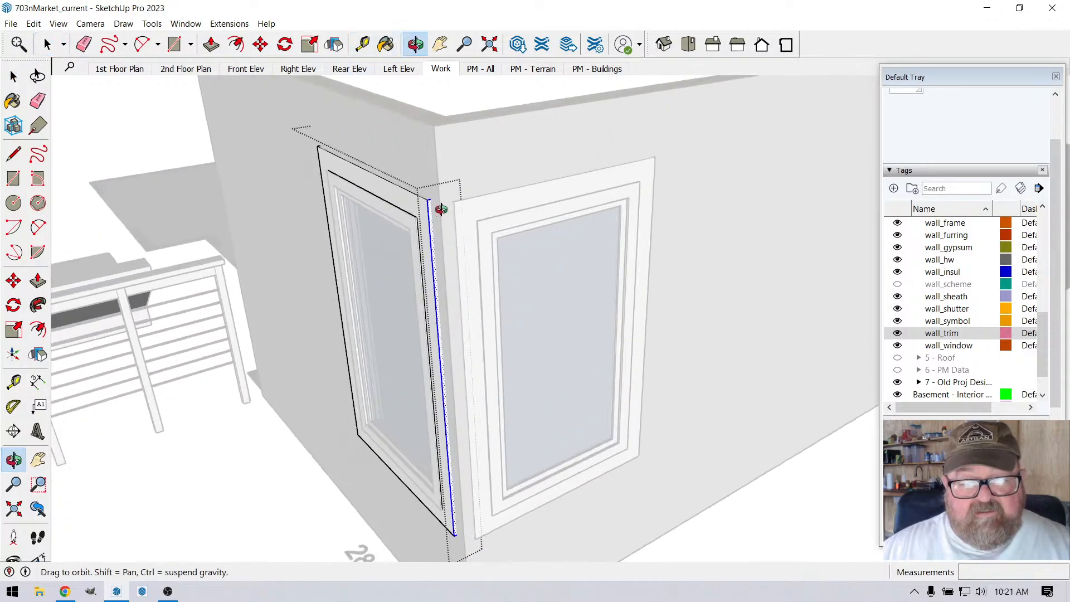
{"action": "scroll", "coordinate": [441, 209], "scroll_direction": "up", "scroll_amount": 5}
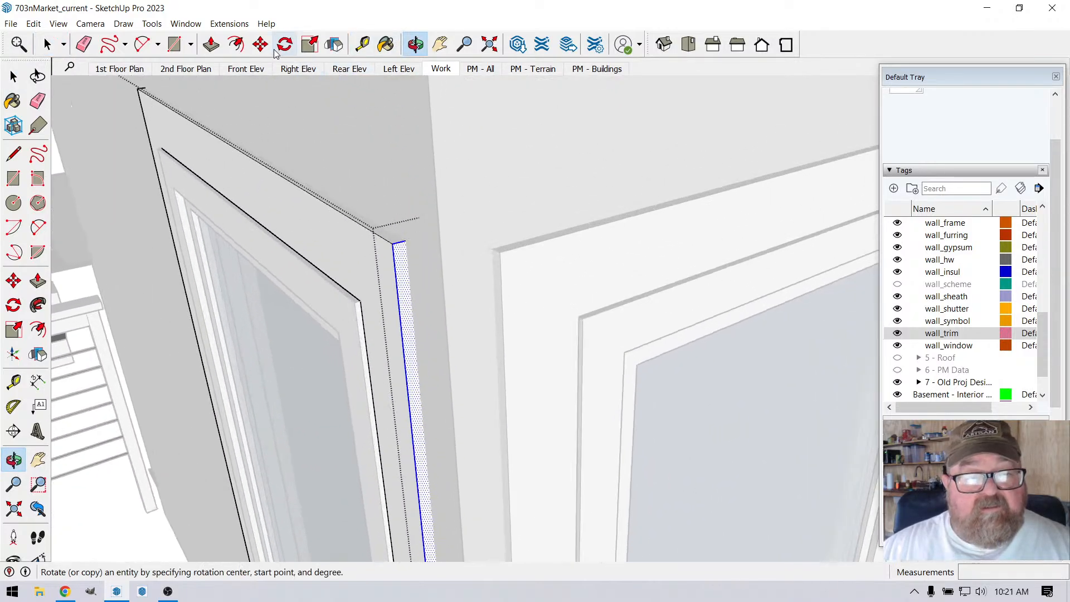
{"action": "left_click", "coordinate": [260, 44]}
{"action": "left_click", "coordinate": [396, 243]}
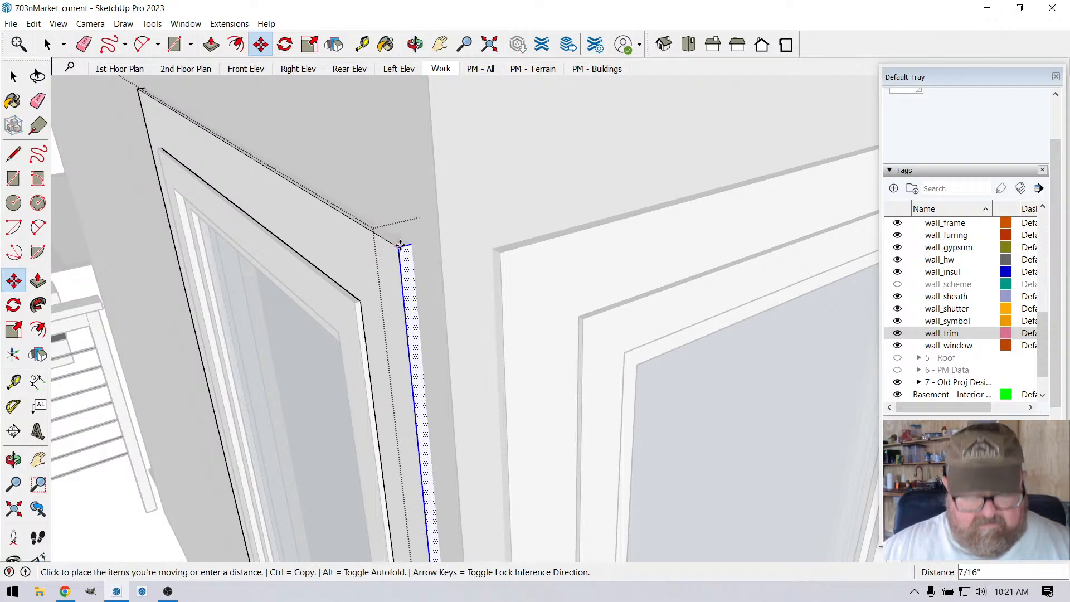
{"action": "left_click", "coordinate": [494, 249]}
{"action": "scroll", "coordinate": [498, 253], "scroll_direction": "down", "scroll_amount": 1}
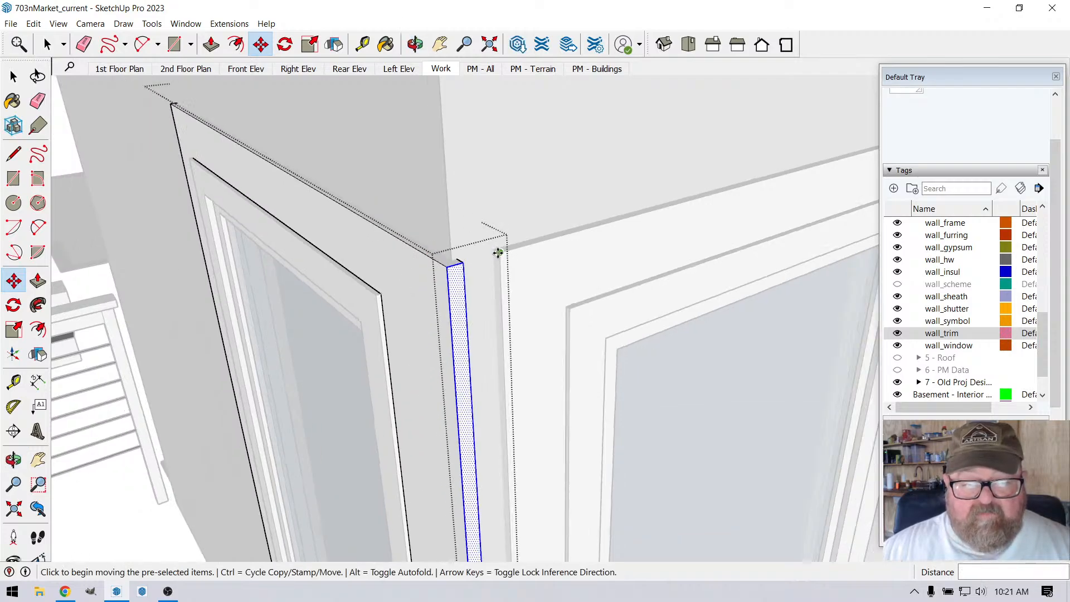
{"action": "scroll", "coordinate": [497, 252], "scroll_direction": "down", "scroll_amount": 2}
{"action": "key", "text": "space"}
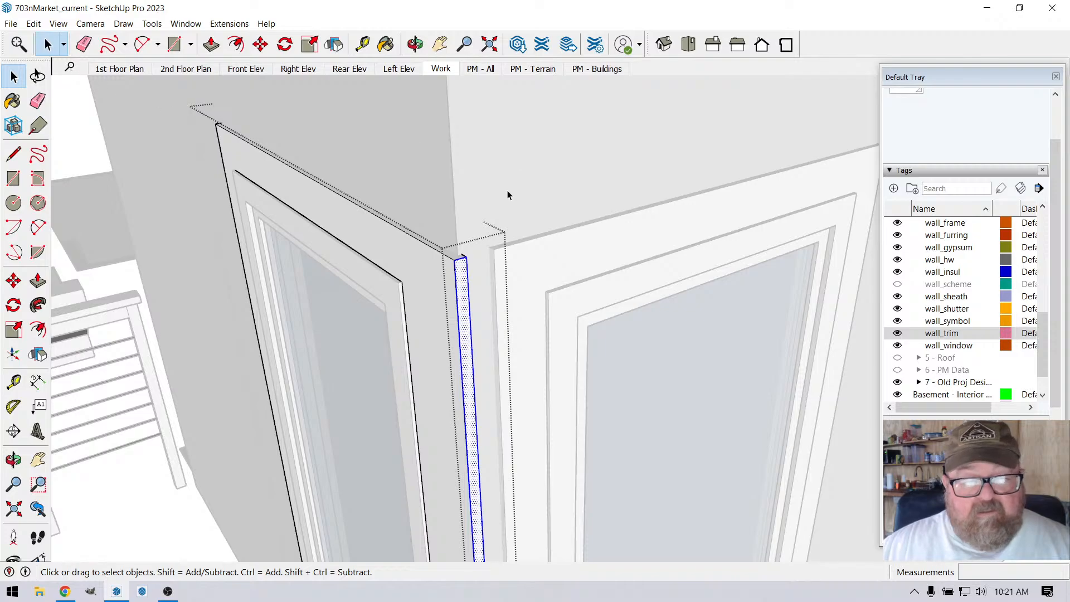
Step: Stretch the corner-side end face of the right window's trim frame to meet the outer face of the left window's trim at the corner
{"action": "scroll", "coordinate": [507, 196], "scroll_direction": "down", "scroll_amount": 6}
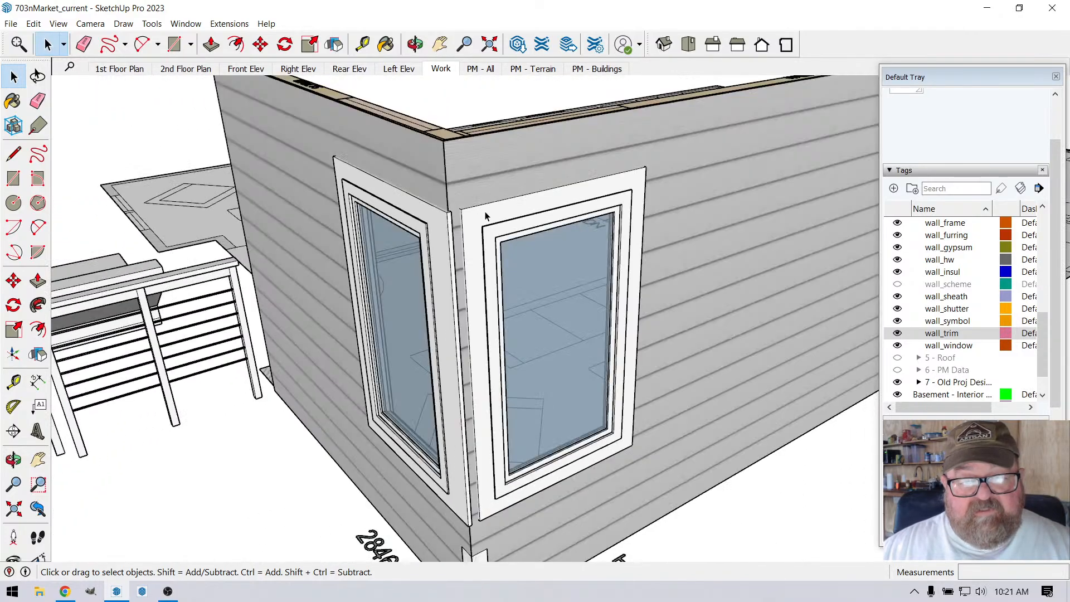
{"action": "double_click", "coordinate": [486, 216]}
{"action": "scroll", "coordinate": [371, 188], "scroll_direction": "down", "scroll_amount": 2}
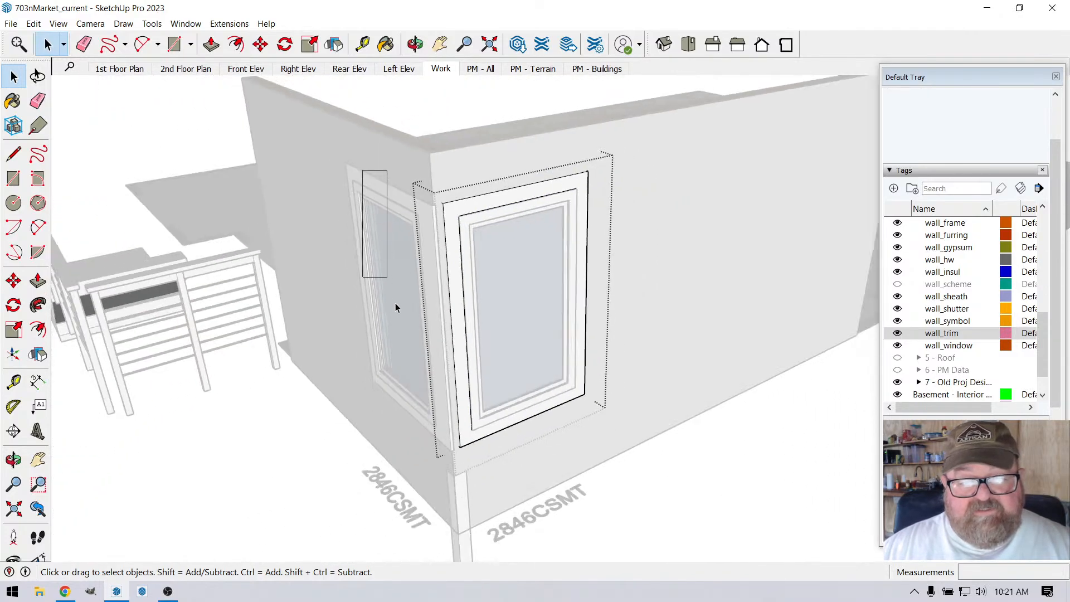
{"action": "left_click_drag", "start_coordinate": [446, 477], "coordinate": [468, 477]}
{"action": "scroll", "coordinate": [419, 169], "scroll_direction": "up", "scroll_amount": 6}
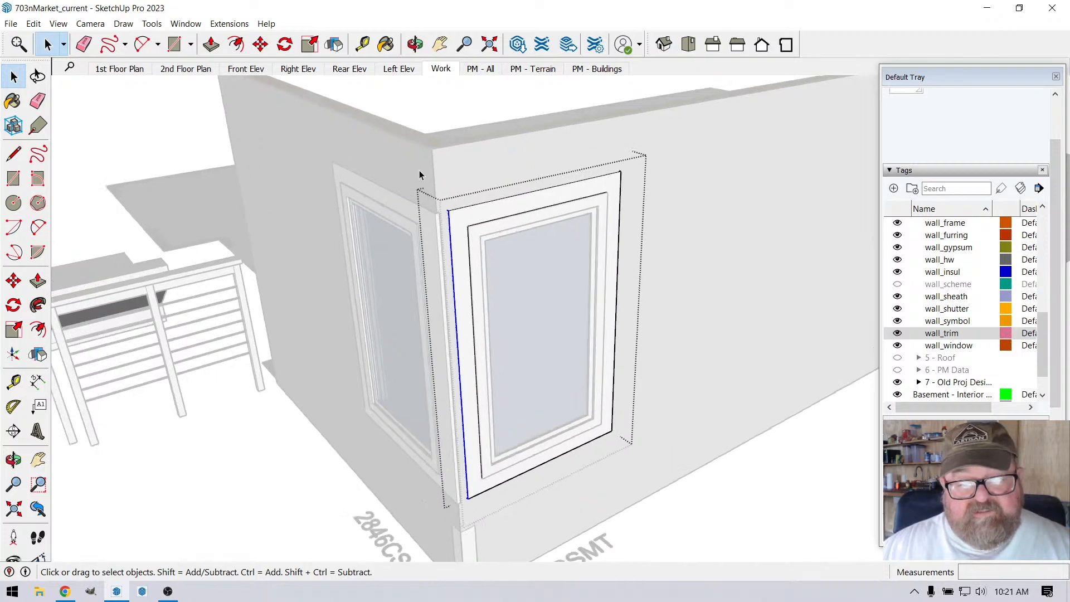
{"action": "scroll", "coordinate": [382, 238], "scroll_direction": "down", "scroll_amount": 4}
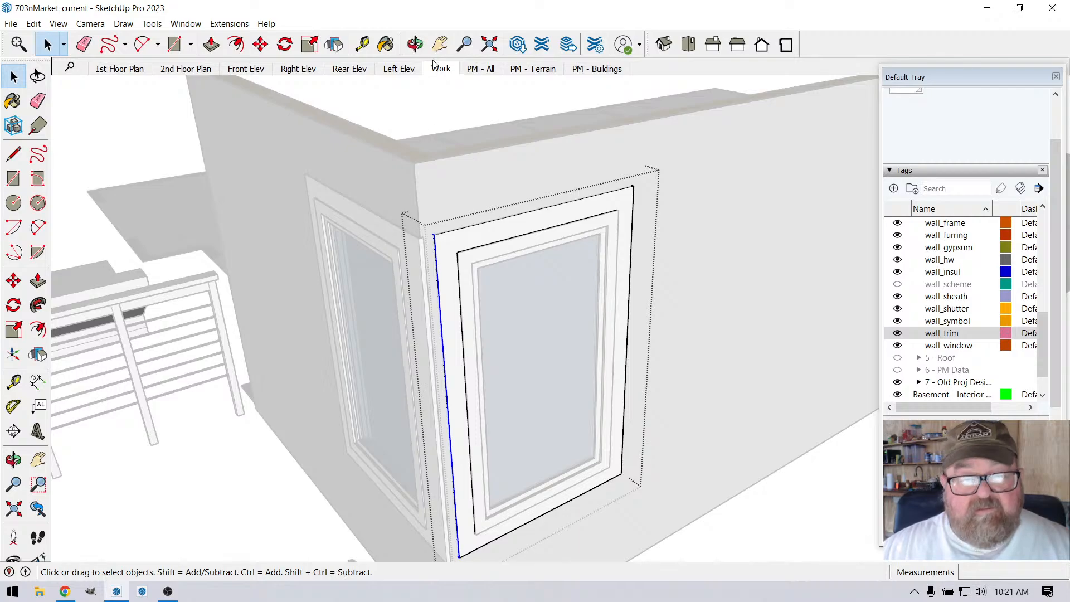
{"action": "left_click", "coordinate": [416, 44]}
{"action": "left_click_drag", "start_coordinate": [639, 312], "coordinate": [602, 384]}
{"action": "key", "text": "space"}
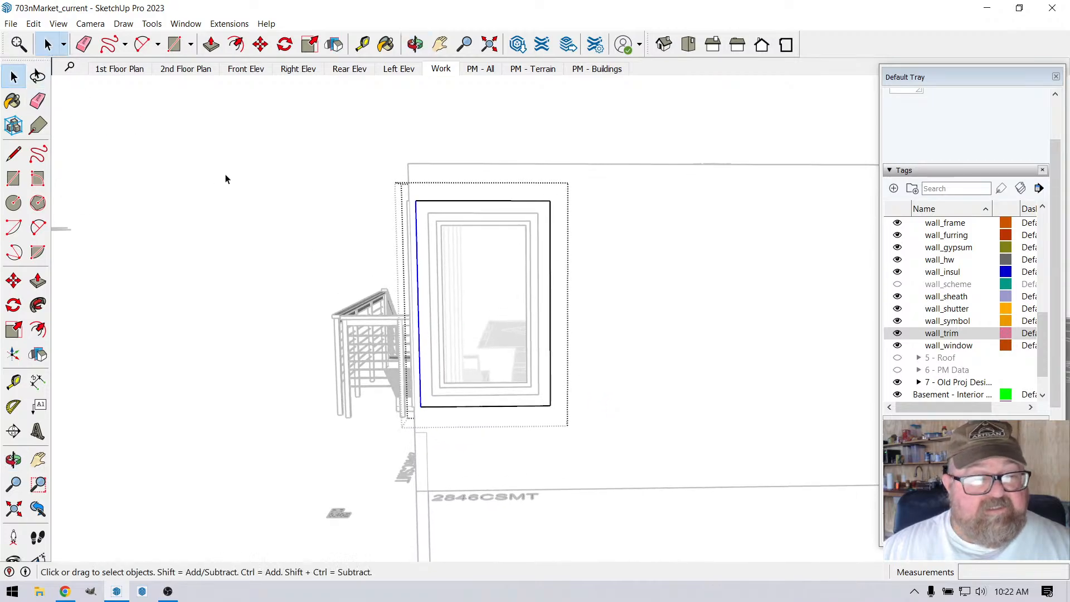
{"action": "left_click_drag", "start_coordinate": [357, 339], "coordinate": [427, 436]}
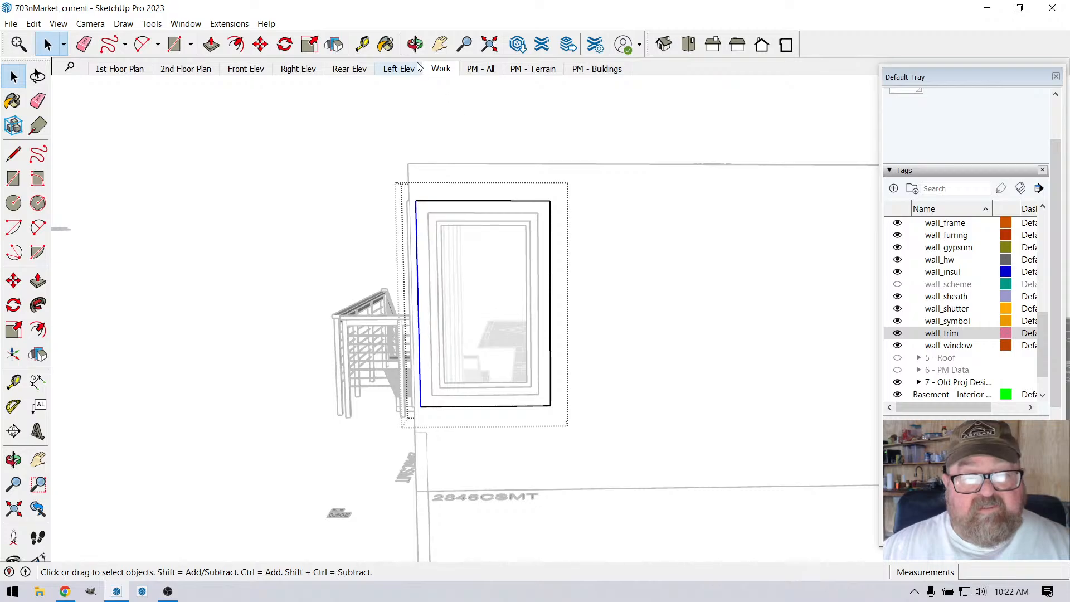
{"action": "left_click", "coordinate": [415, 45]}
{"action": "left_click_drag", "start_coordinate": [436, 107], "coordinate": [711, 261]}
{"action": "scroll", "coordinate": [540, 315], "scroll_direction": "up", "scroll_amount": 7}
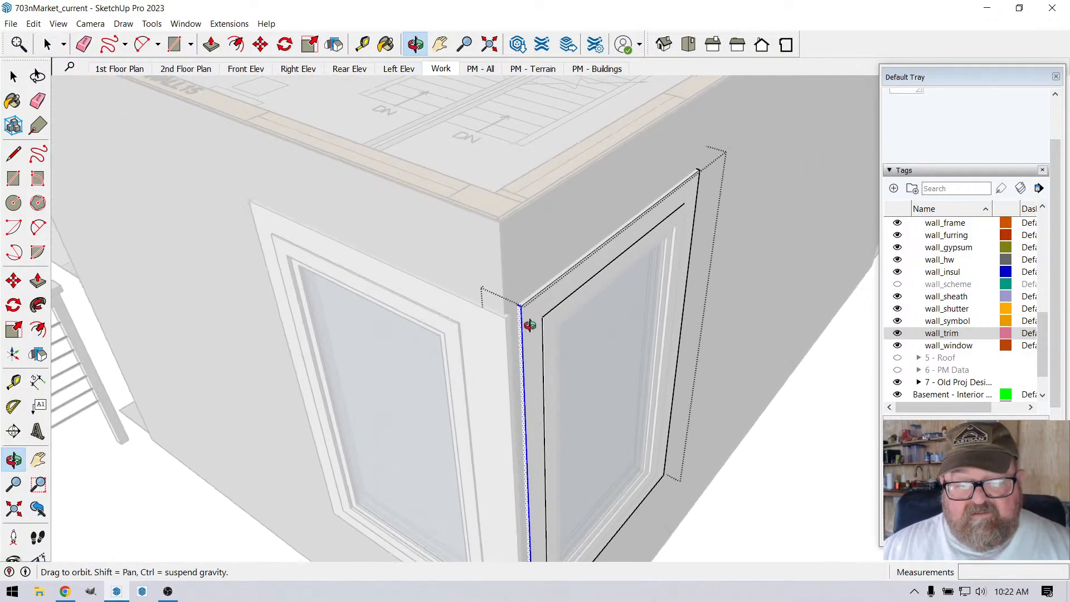
{"action": "scroll", "coordinate": [530, 325], "scroll_direction": "up", "scroll_amount": 6}
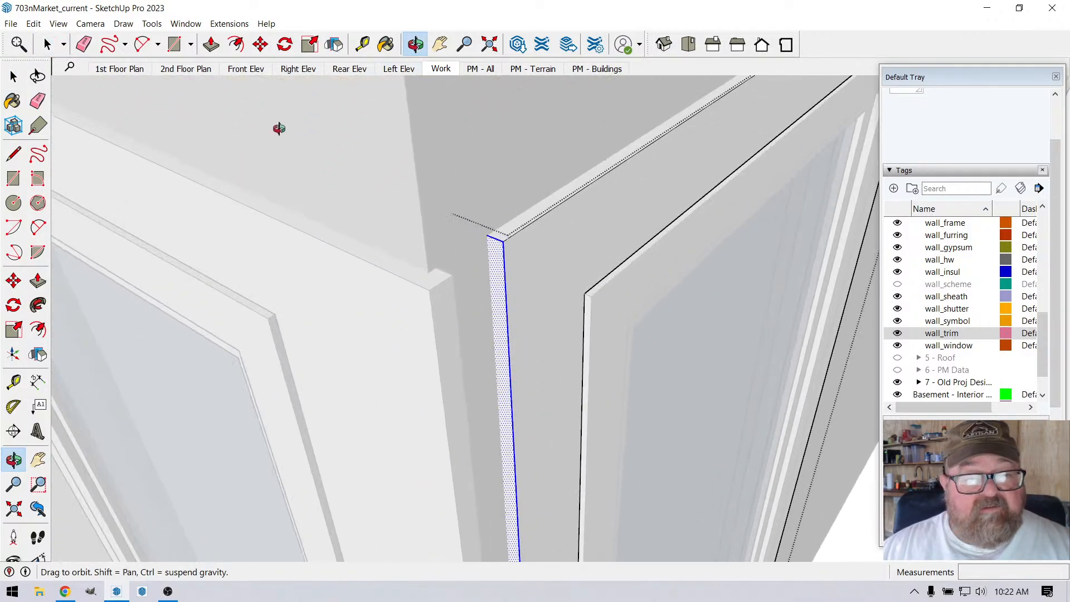
{"action": "left_click", "coordinate": [261, 45]}
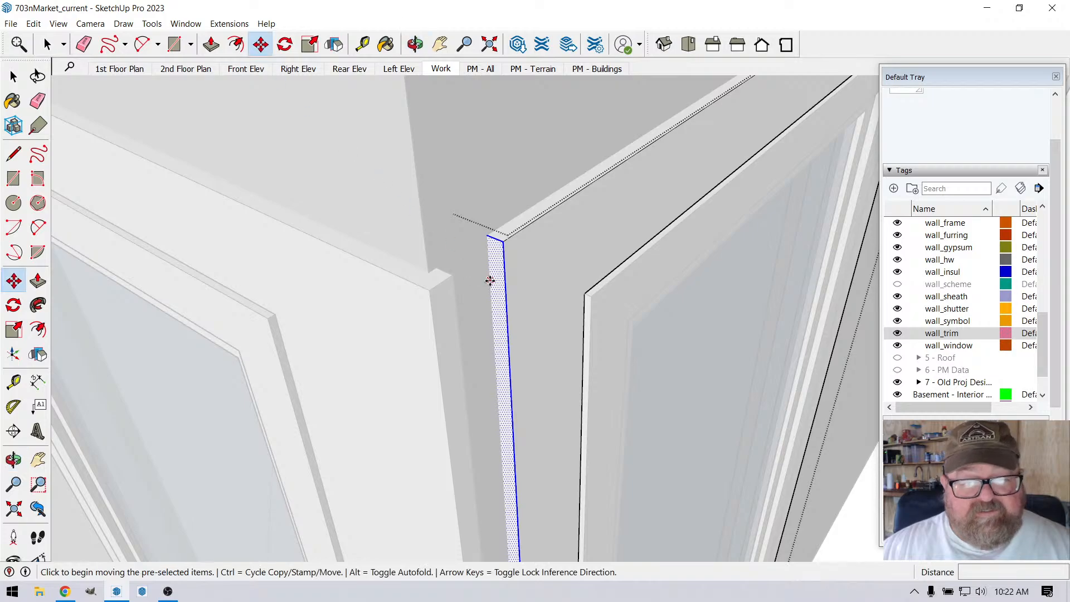
{"action": "left_click", "coordinate": [505, 243]}
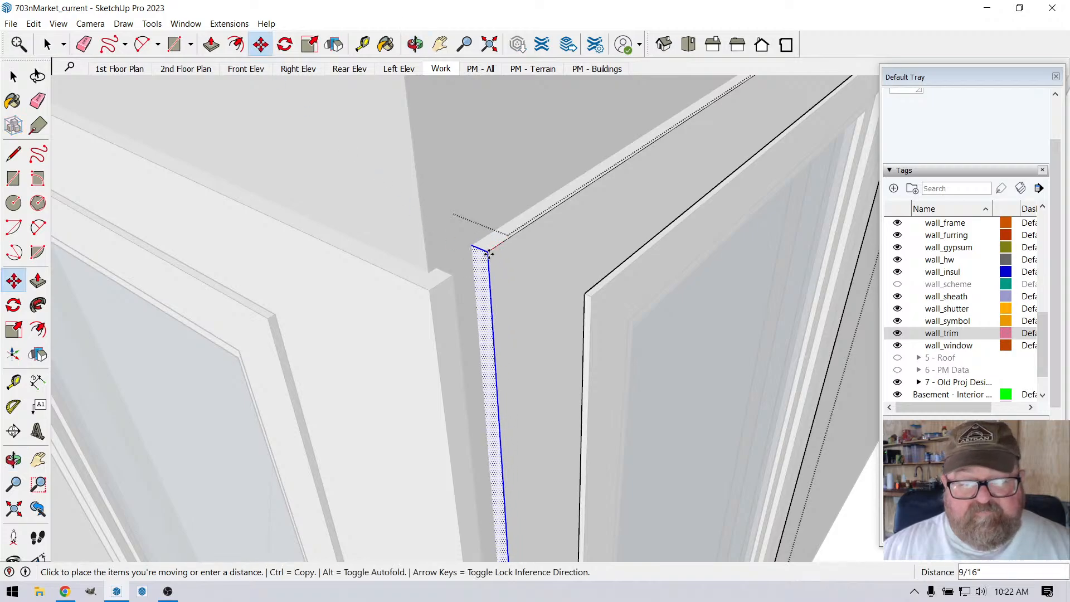
{"action": "left_click", "coordinate": [427, 282]}
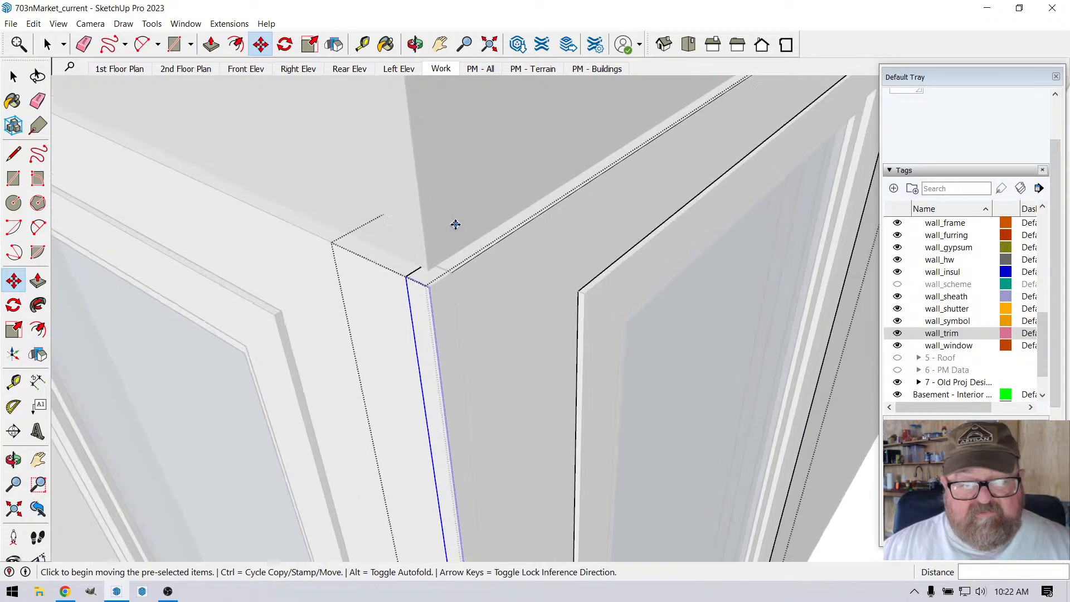
Step: Miter the corner end of the right window's trim by moving its back vertical edge .75" toward the wall corner
{"action": "left_click", "coordinate": [47, 45]}
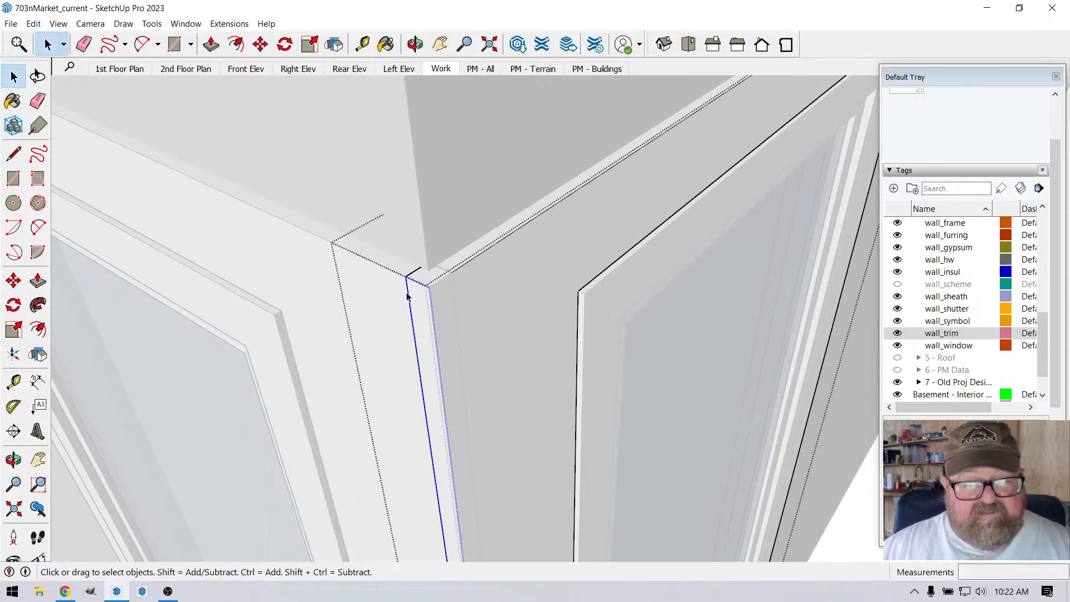
{"action": "scroll", "coordinate": [407, 299], "scroll_direction": "up", "scroll_amount": 2}
{"action": "left_click", "coordinate": [260, 45]}
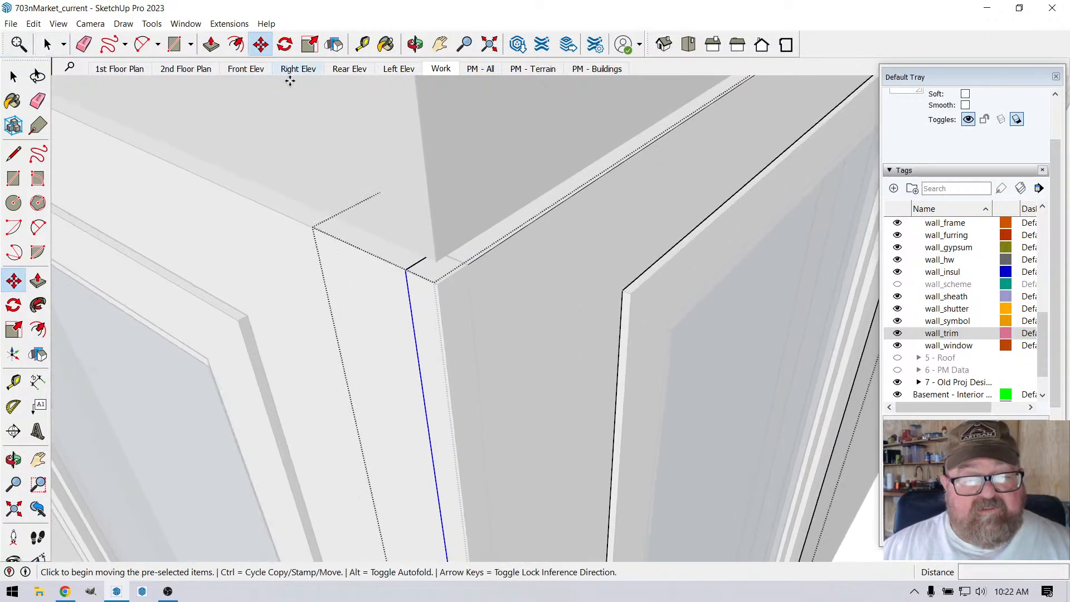
{"action": "left_click", "coordinate": [405, 271]}
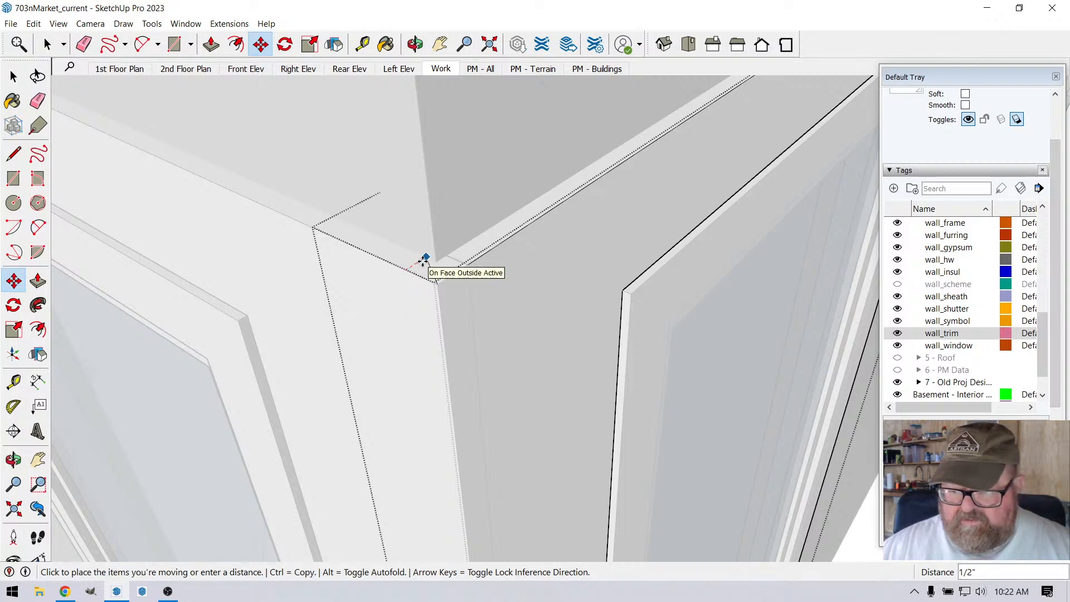
{"action": "type", "text": "."}
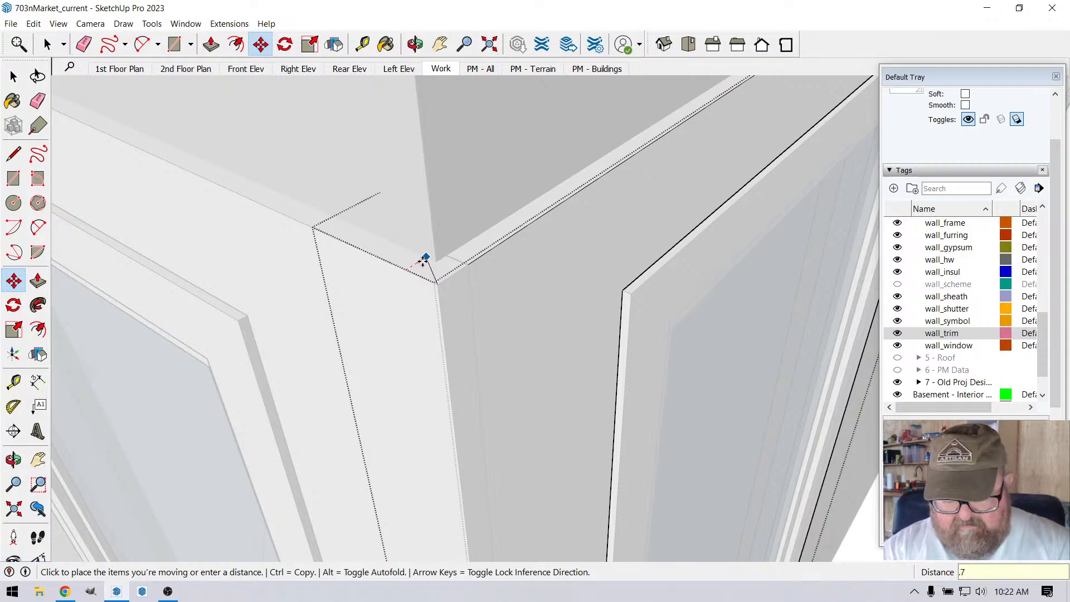
{"action": "type", "text": "75"}
{"action": "key", "text": "Return"}
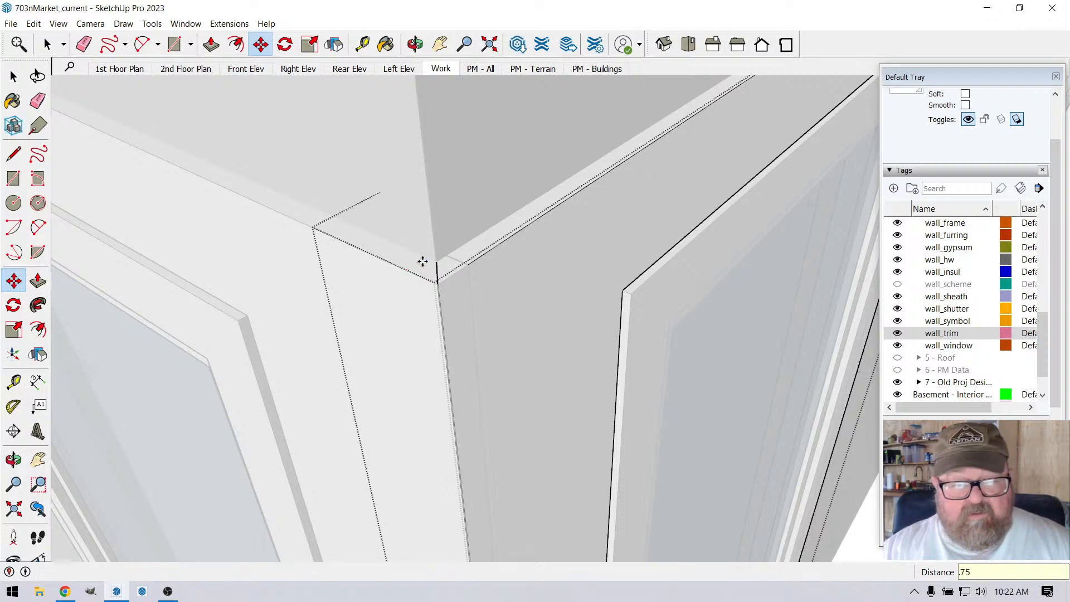
{"action": "left_click", "coordinate": [47, 44]}
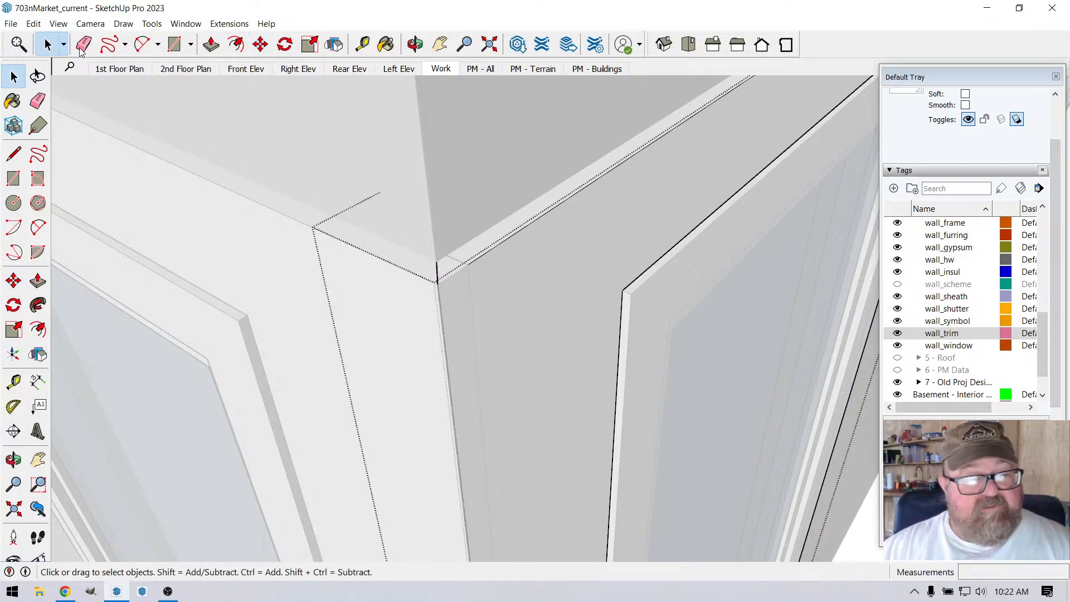
Step: Miter the corner end of the left window's trim by moving its back vertical edge .75" toward the wall corner
{"action": "left_click", "coordinate": [550, 215]}
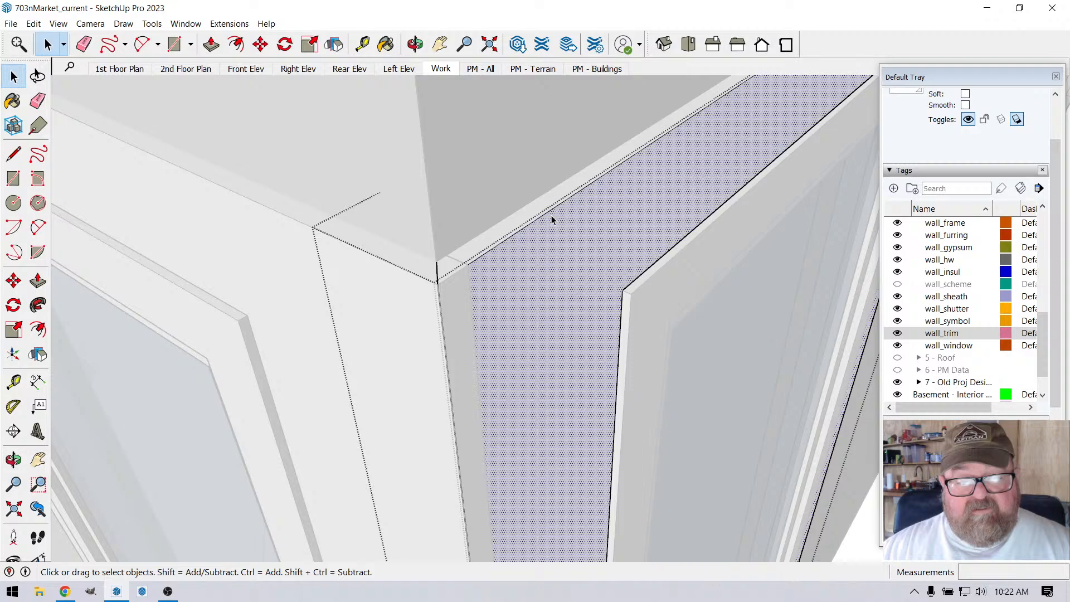
{"action": "left_click", "coordinate": [264, 266]}
{"action": "double_click", "coordinate": [326, 280]}
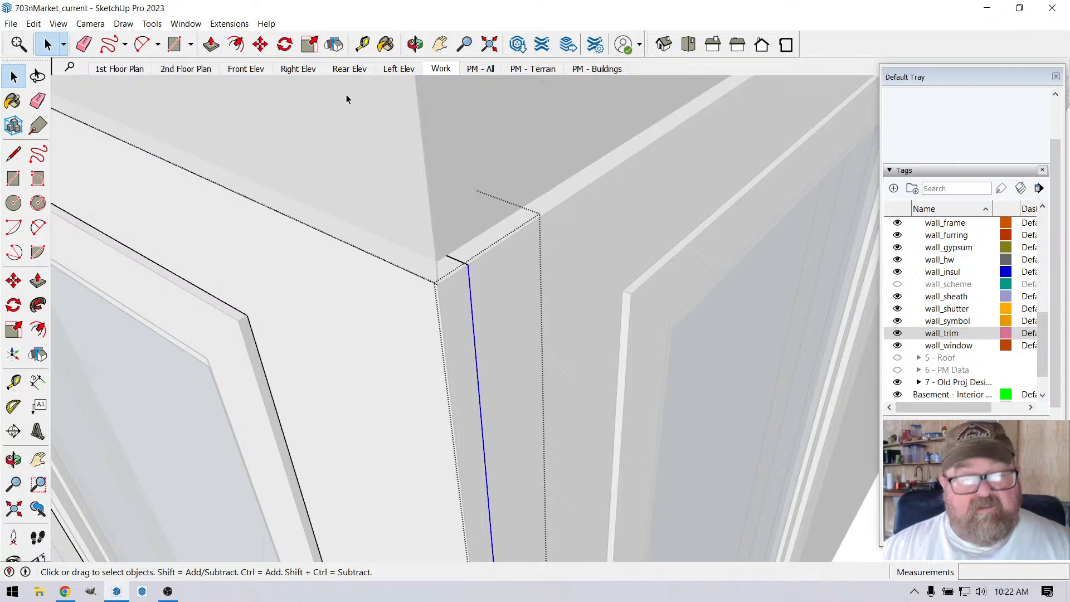
{"action": "left_click", "coordinate": [260, 44]}
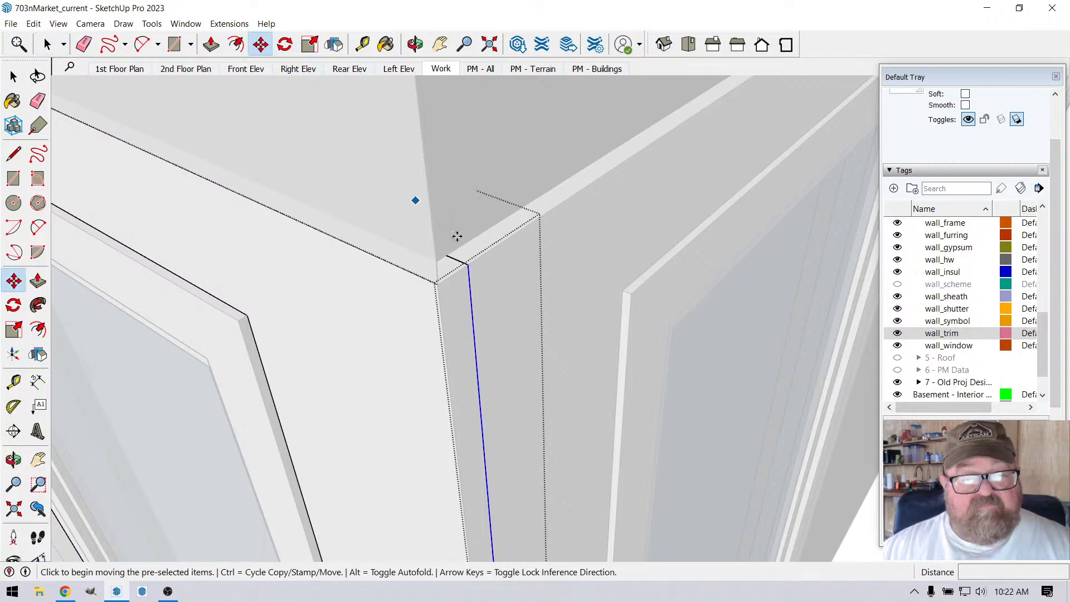
{"action": "left_click", "coordinate": [470, 266]}
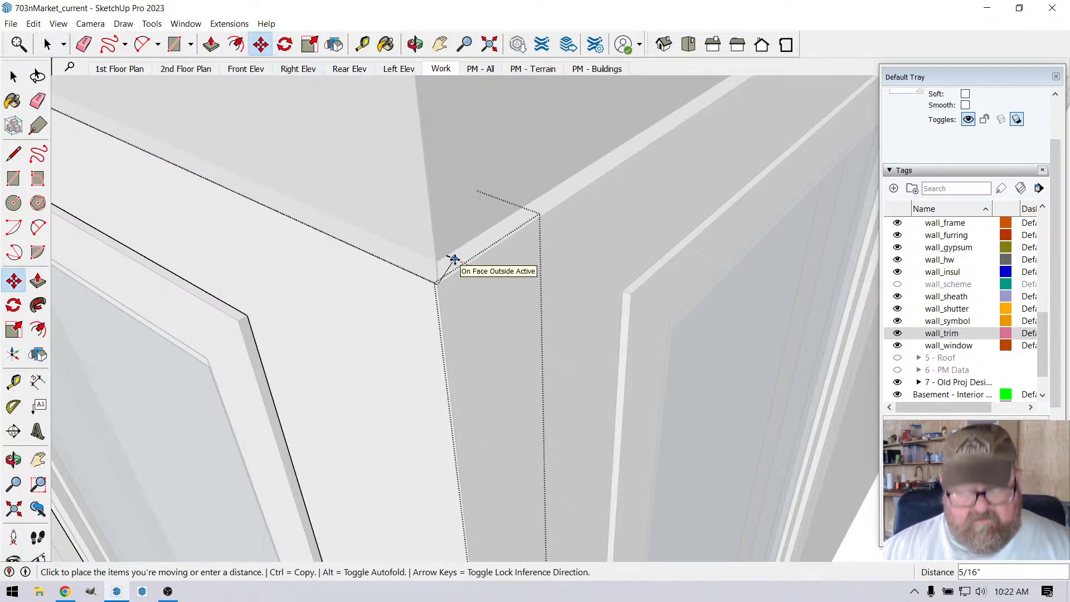
{"action": "type", "text": ".75"}
{"action": "key", "text": "Return"}
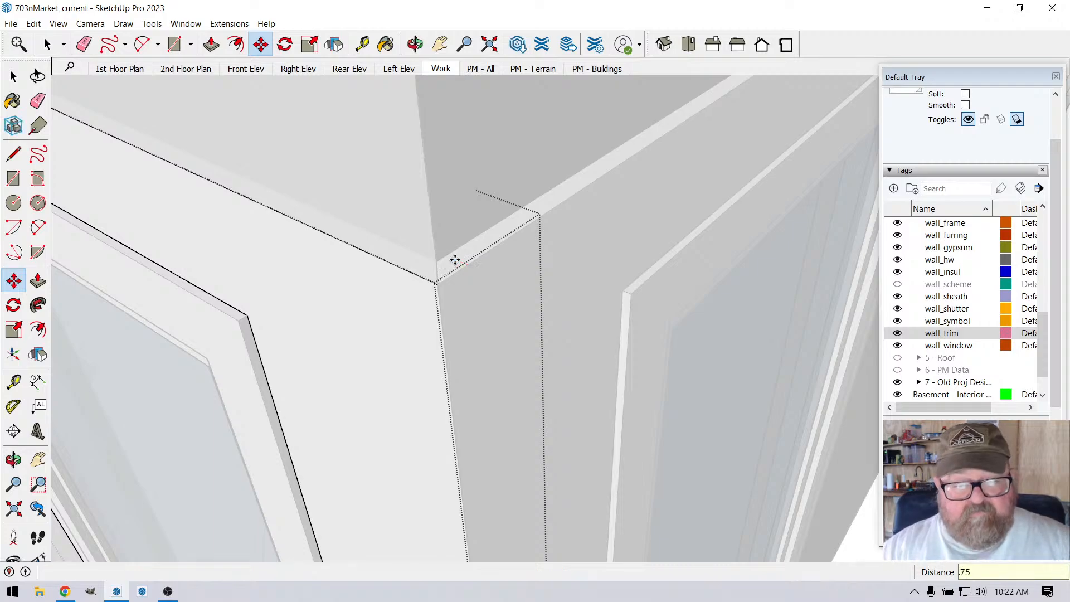
{"action": "left_click", "coordinate": [47, 44]}
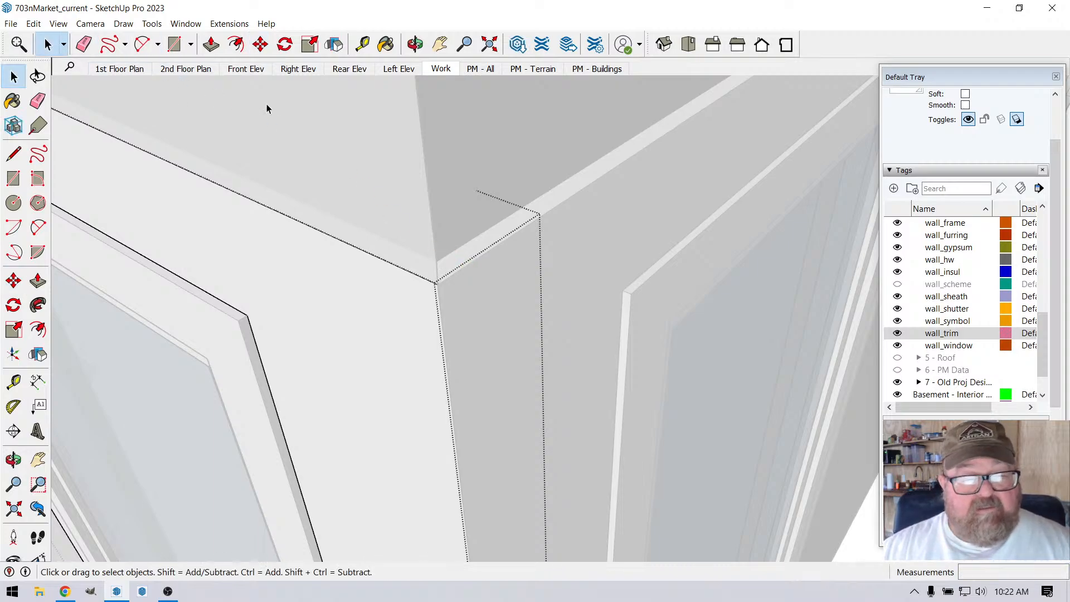
Step: Examine the mitered window trim at the outside corner and the corner board below it
{"action": "scroll", "coordinate": [425, 112], "scroll_direction": "down", "scroll_amount": 10}
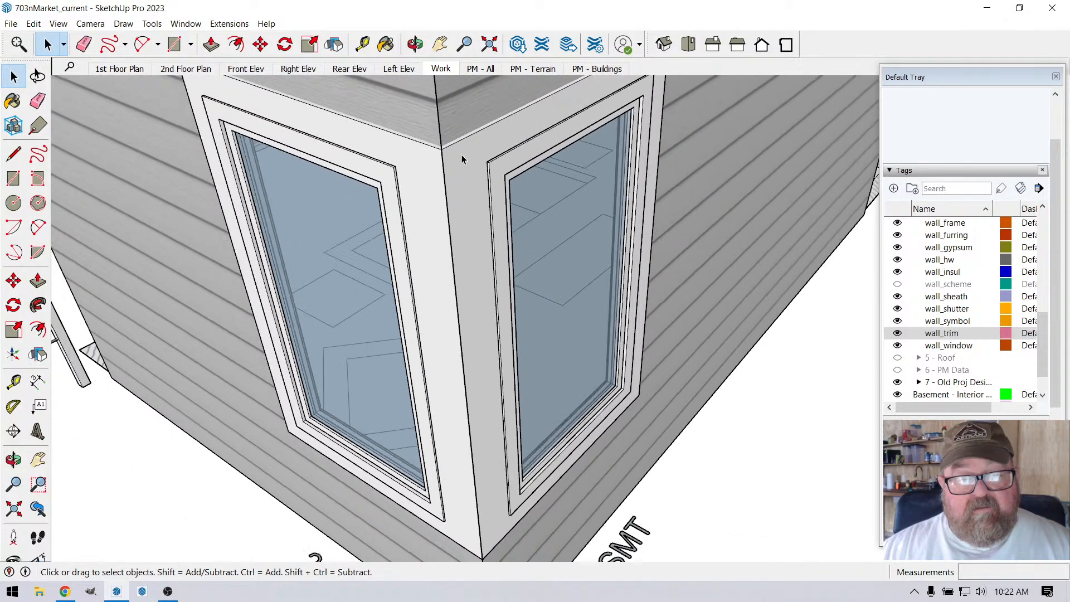
{"action": "left_click", "coordinate": [416, 44]}
{"action": "left_click_drag", "start_coordinate": [478, 411], "coordinate": [449, 244]}
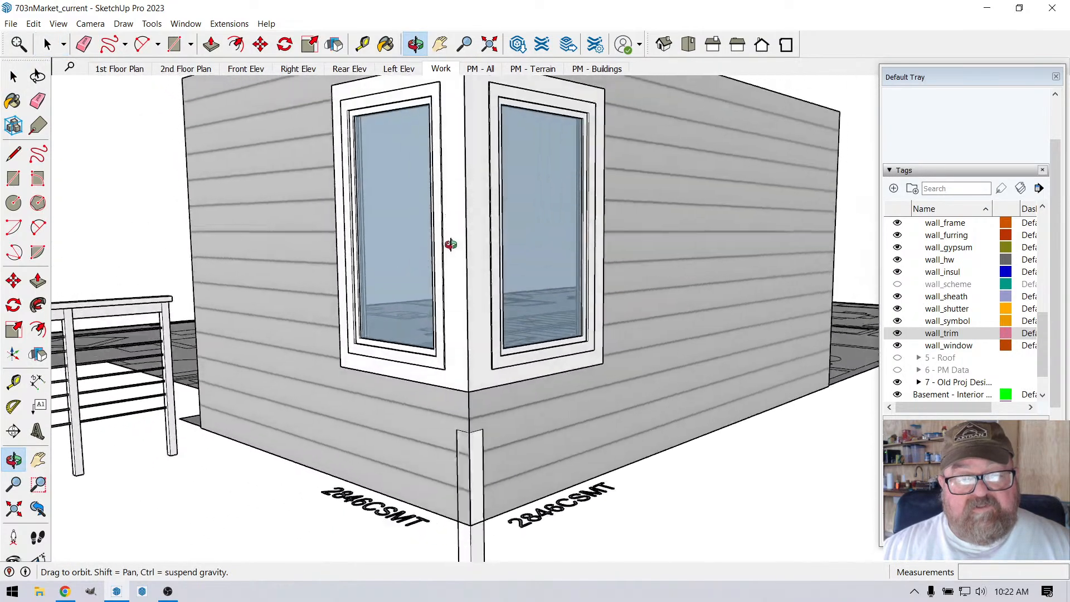
{"action": "scroll", "coordinate": [440, 249], "scroll_direction": "down", "scroll_amount": 8}
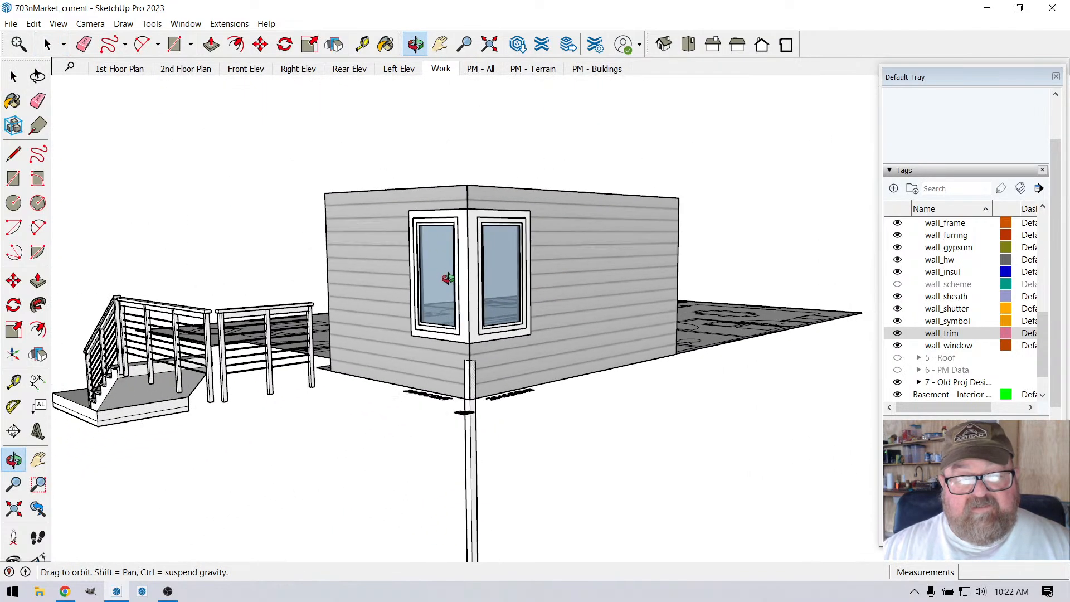
{"action": "scroll", "coordinate": [456, 303], "scroll_direction": "up", "scroll_amount": 1}
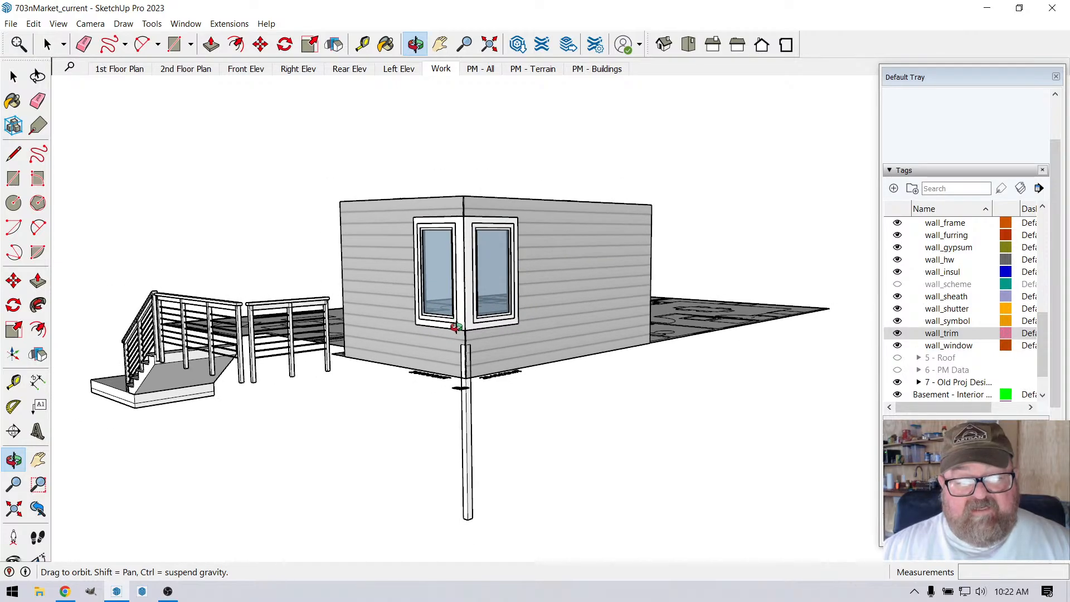
{"action": "left_click_drag", "start_coordinate": [456, 328], "coordinate": [437, 232]}
{"action": "scroll", "coordinate": [454, 279], "scroll_direction": "up", "scroll_amount": 5}
{"action": "scroll", "coordinate": [443, 490], "scroll_direction": "up", "scroll_amount": 6}
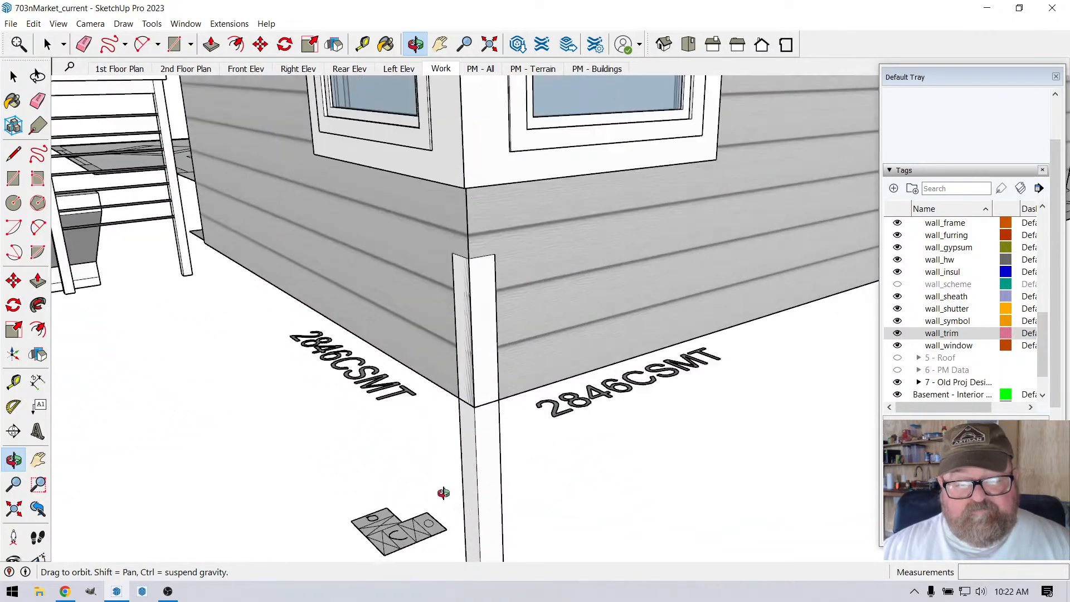
Step: Switch to the Front Elev scene and inspect the stacked corner windows and cladding at the building's front corner
{"action": "left_click_drag", "start_coordinate": [458, 470], "coordinate": [467, 442]}
{"action": "scroll", "coordinate": [572, 400], "scroll_direction": "down", "scroll_amount": 4}
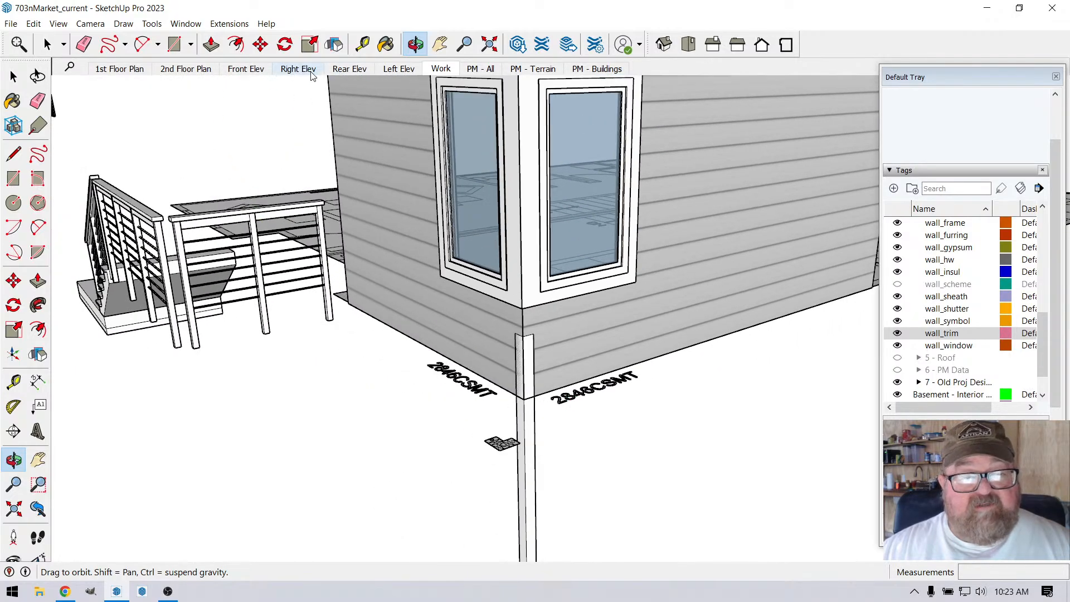
{"action": "left_click", "coordinate": [245, 69]}
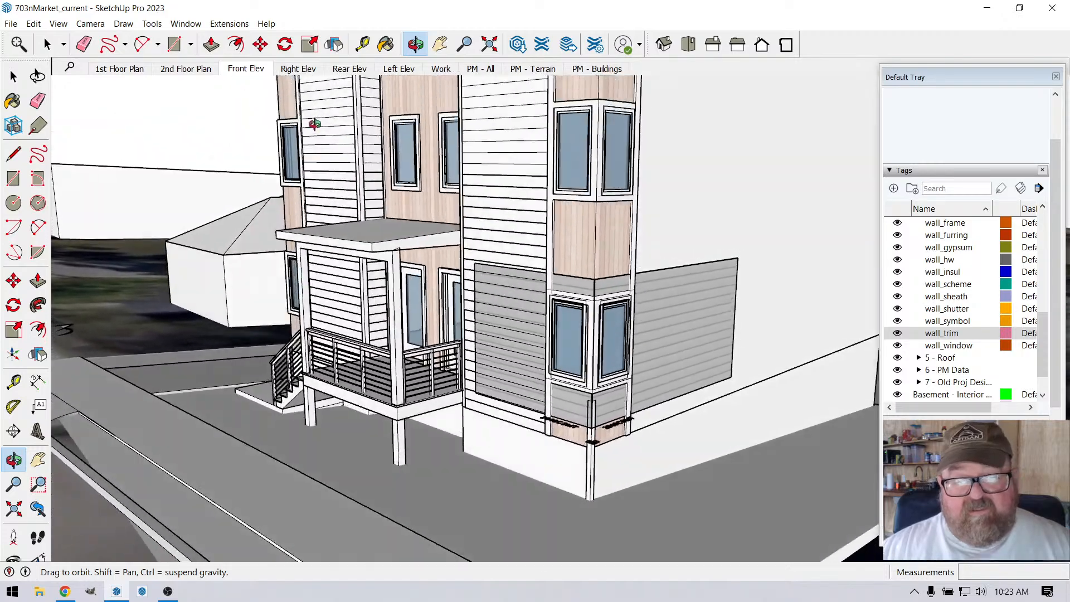
{"action": "scroll", "coordinate": [596, 279], "scroll_direction": "up", "scroll_amount": 6}
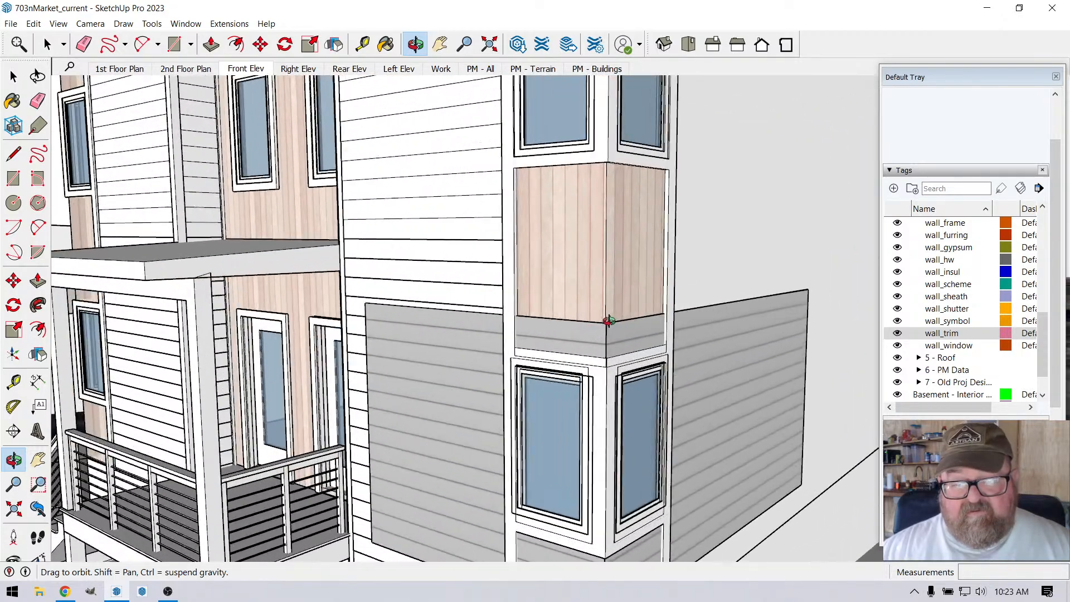
{"action": "scroll", "coordinate": [483, 311], "scroll_direction": "down", "scroll_amount": 2}
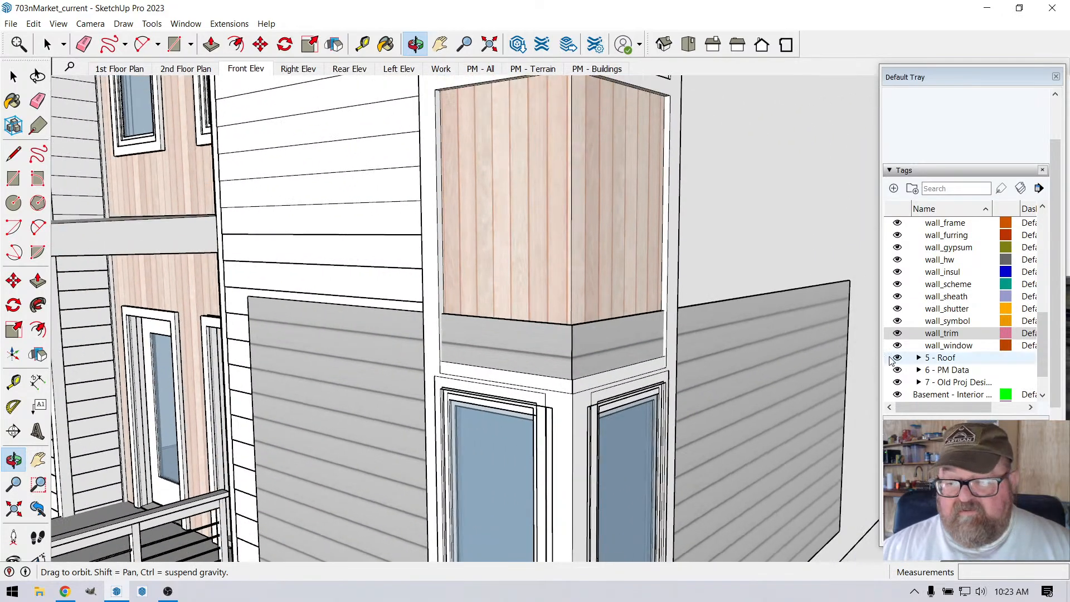
Step: Hide the wall_clad, wall_sheath and wall_frame tags in the Front Elev scene
{"action": "scroll", "coordinate": [930, 321], "scroll_direction": "up", "scroll_amount": 3}
{"action": "scroll", "coordinate": [929, 320], "scroll_direction": "up", "scroll_amount": 2}
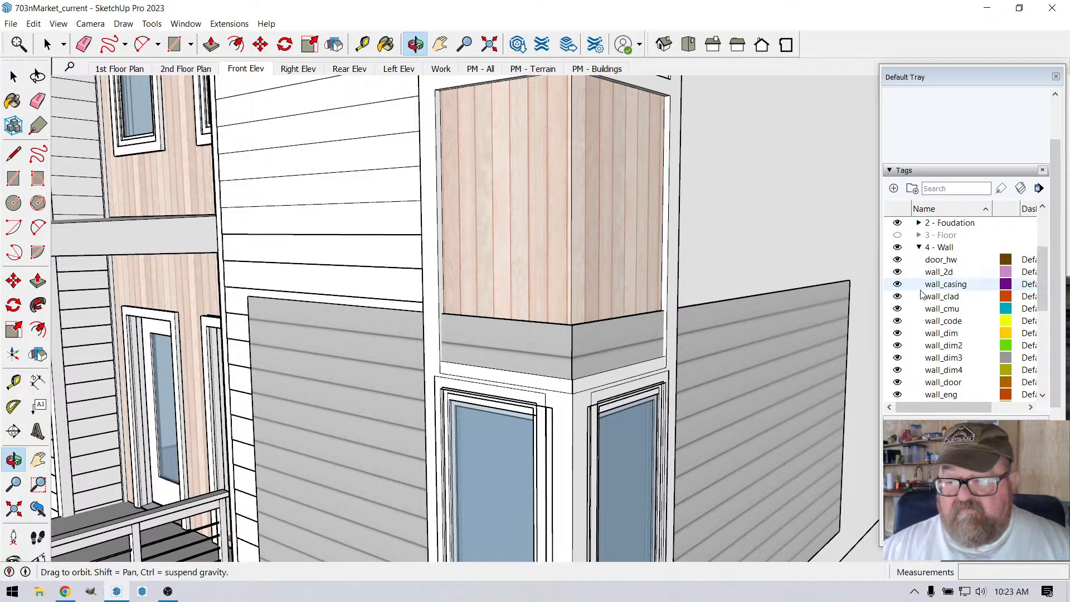
{"action": "left_click", "coordinate": [898, 296]}
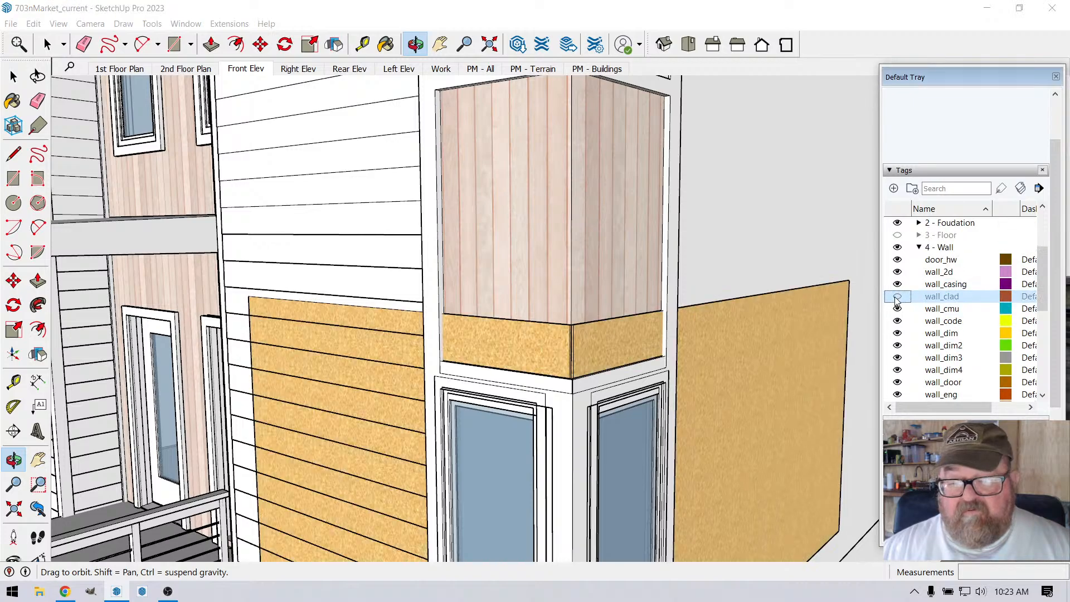
{"action": "scroll", "coordinate": [283, 284], "scroll_direction": "down", "scroll_amount": 5}
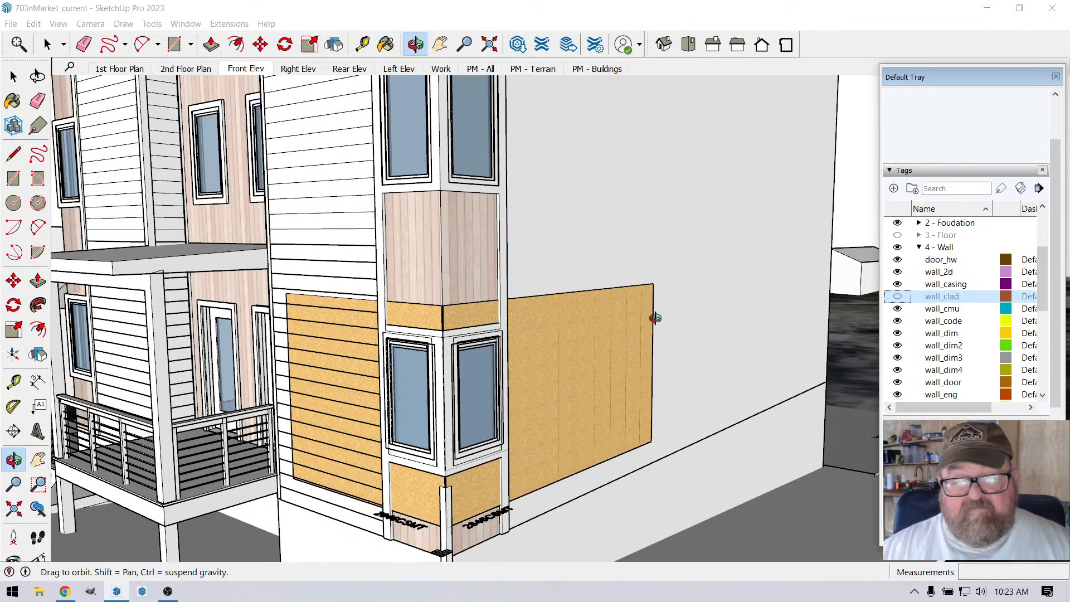
{"action": "scroll", "coordinate": [901, 351], "scroll_direction": "down", "scroll_amount": 4}
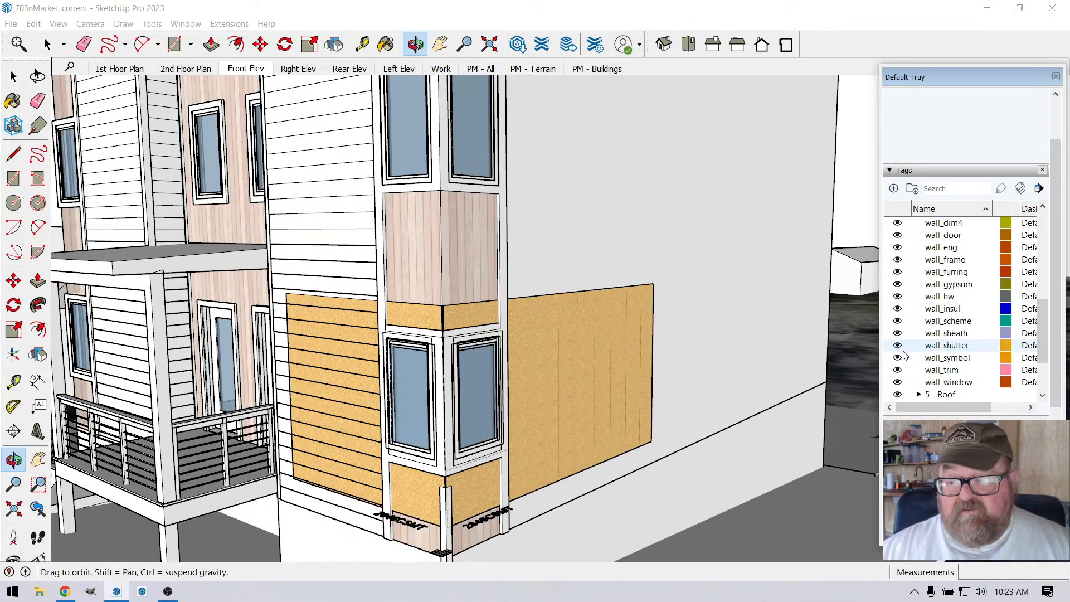
{"action": "left_click", "coordinate": [898, 333]}
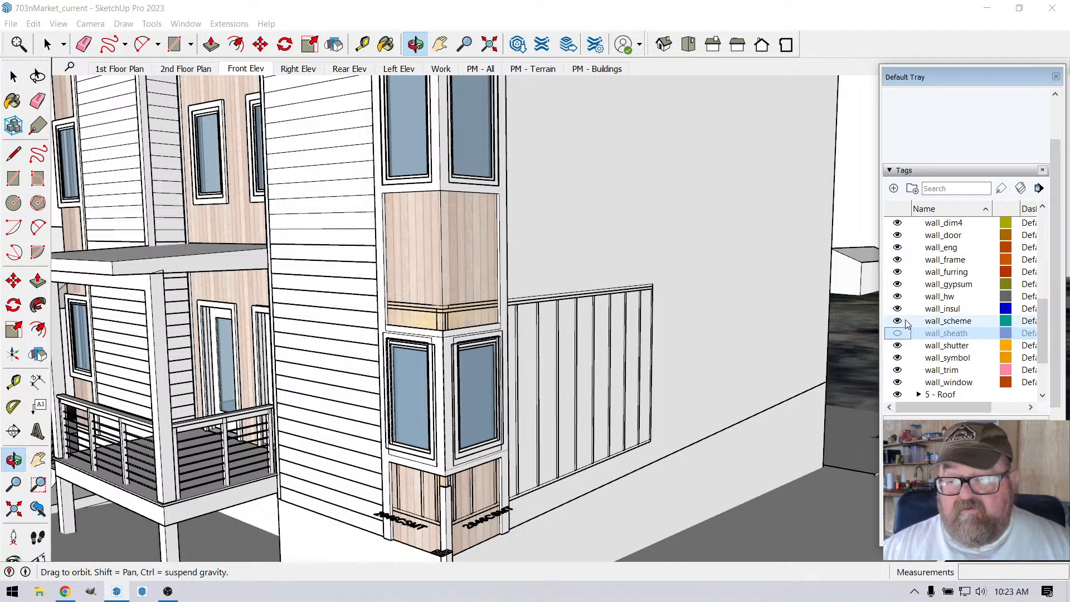
{"action": "left_click", "coordinate": [898, 260]}
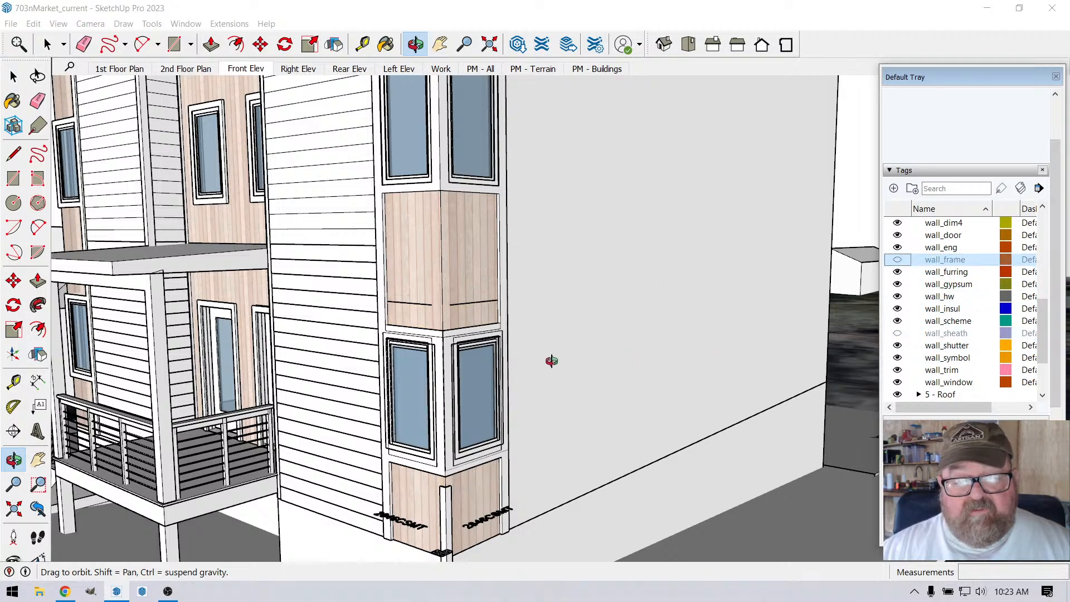
Step: Examine the upper and lower corner windows, their trim and the wood panels between them on the front elevation
{"action": "left_click_drag", "start_coordinate": [562, 350], "coordinate": [562, 348]}
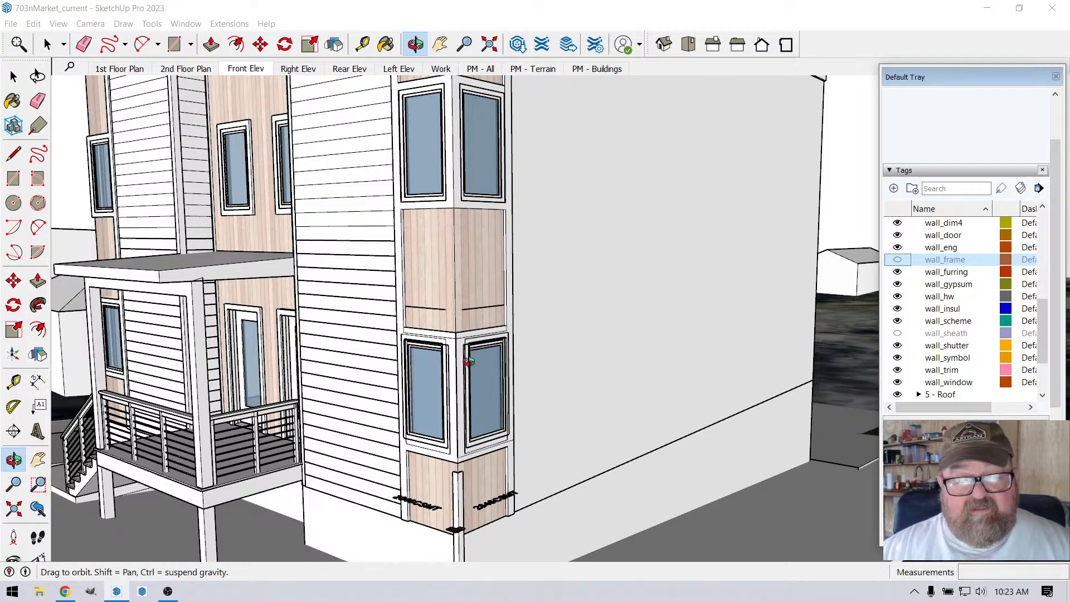
{"action": "scroll", "coordinate": [487, 253], "scroll_direction": "down", "scroll_amount": 3}
{"action": "scroll", "coordinate": [468, 102], "scroll_direction": "up", "scroll_amount": 3}
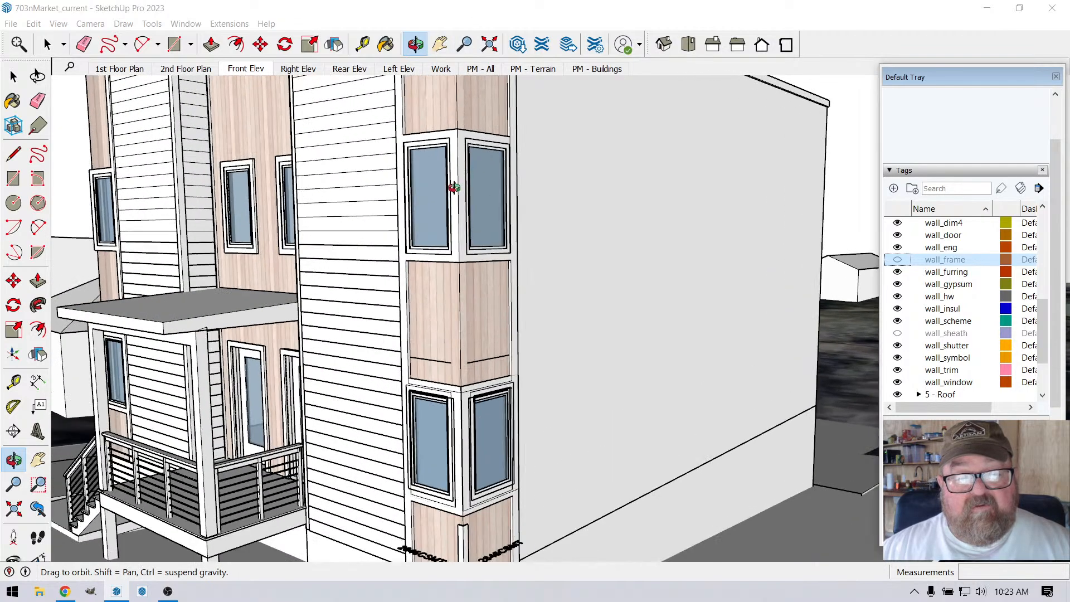
{"action": "scroll", "coordinate": [467, 334], "scroll_direction": "down", "scroll_amount": 4}
{"action": "scroll", "coordinate": [483, 158], "scroll_direction": "up", "scroll_amount": 5}
{"action": "scroll", "coordinate": [461, 291], "scroll_direction": "down", "scroll_amount": 1}
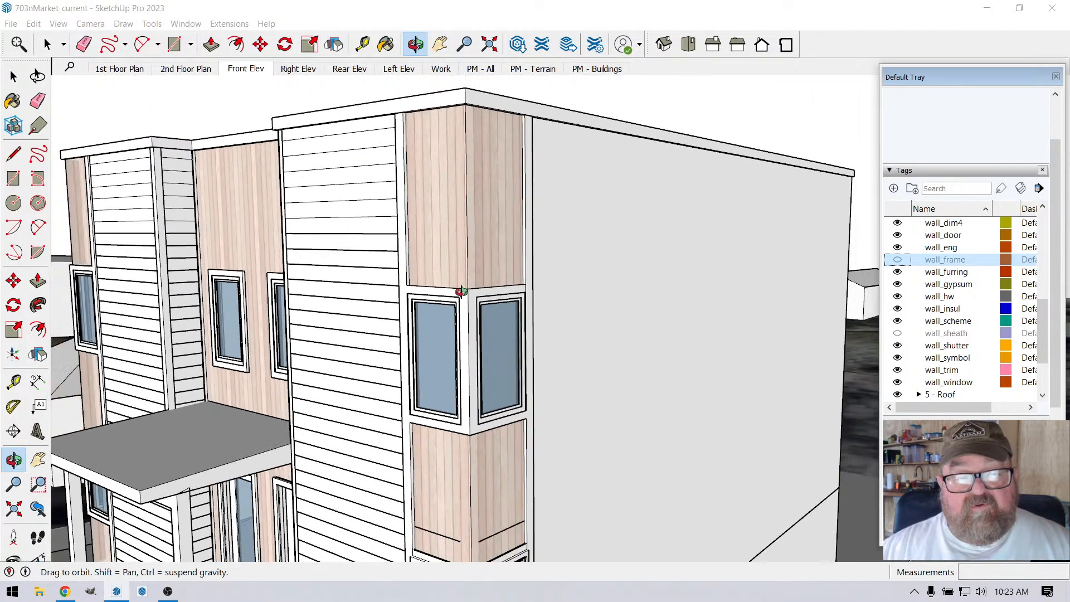
{"action": "scroll", "coordinate": [465, 271], "scroll_direction": "up", "scroll_amount": 2}
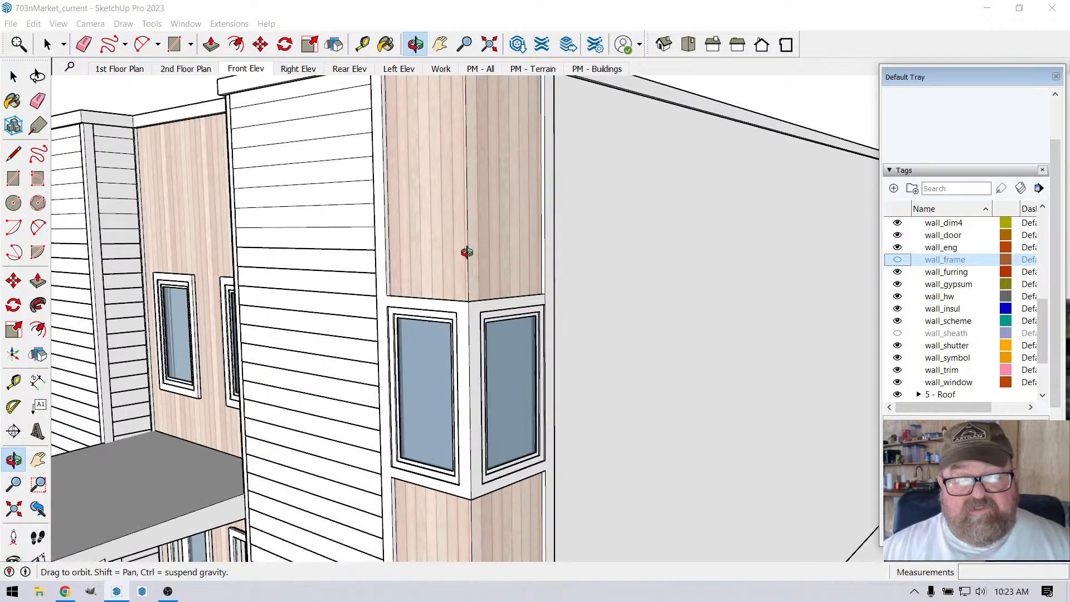
{"action": "scroll", "coordinate": [495, 242], "scroll_direction": "down", "scroll_amount": 1}
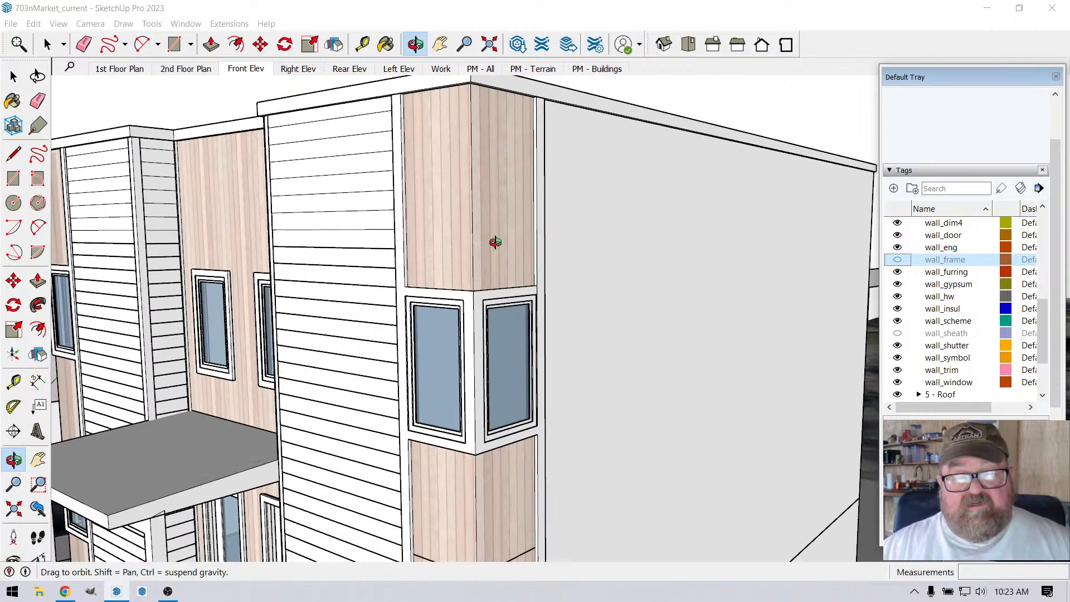
{"action": "scroll", "coordinate": [499, 239], "scroll_direction": "down", "scroll_amount": 1}
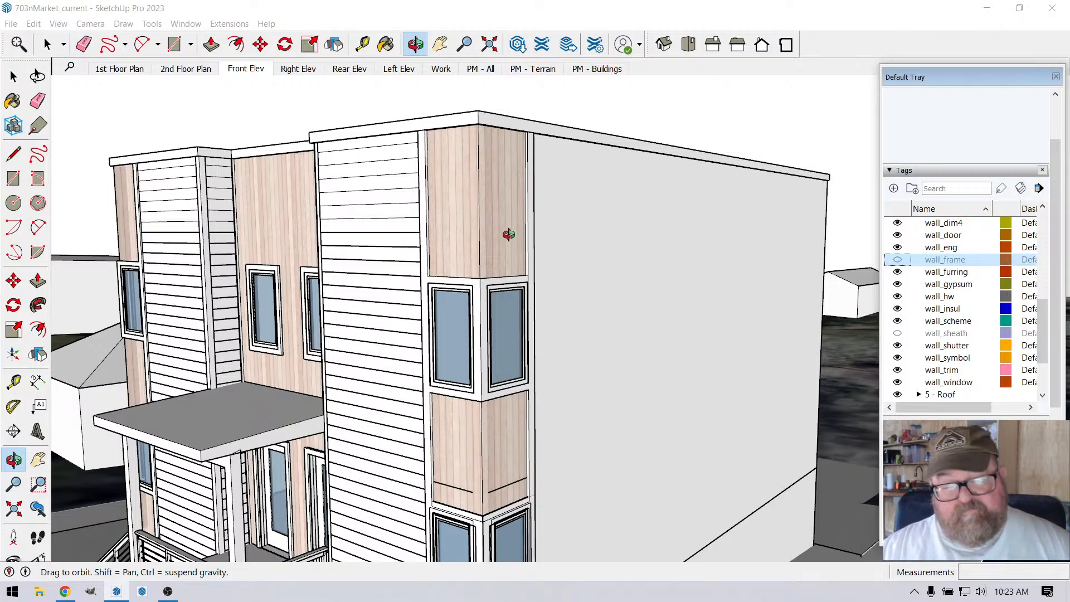
{"action": "scroll", "coordinate": [508, 234], "scroll_direction": "down", "scroll_amount": 1}
{"action": "scroll", "coordinate": [493, 360], "scroll_direction": "up", "scroll_amount": 1}
{"action": "scroll", "coordinate": [510, 311], "scroll_direction": "down", "scroll_amount": 1}
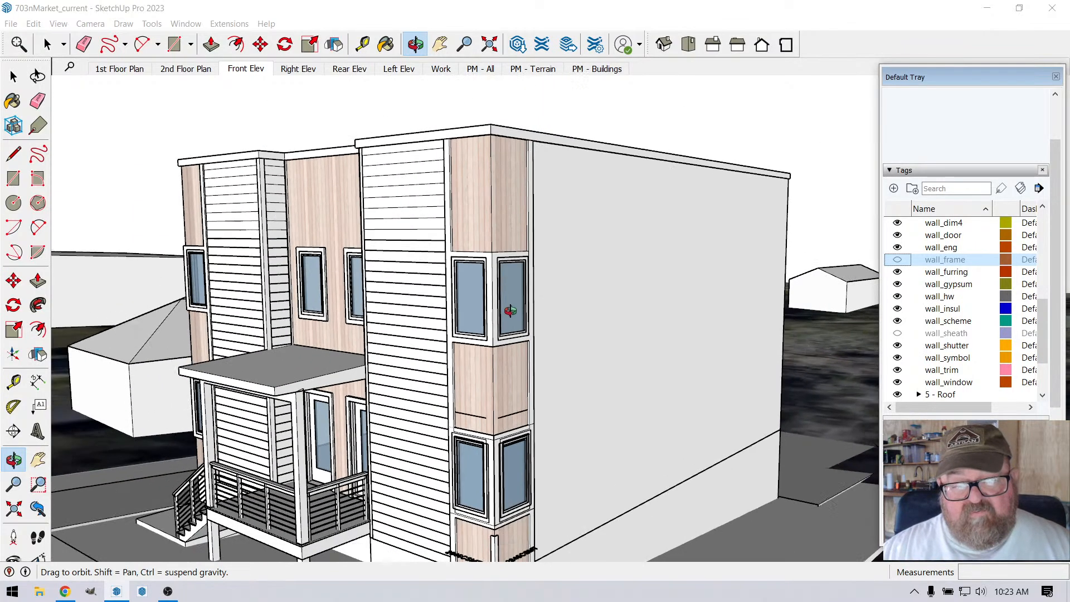
{"action": "left_click_drag", "start_coordinate": [521, 399], "coordinate": [485, 399]}
{"action": "scroll", "coordinate": [478, 312], "scroll_direction": "up", "scroll_amount": 3}
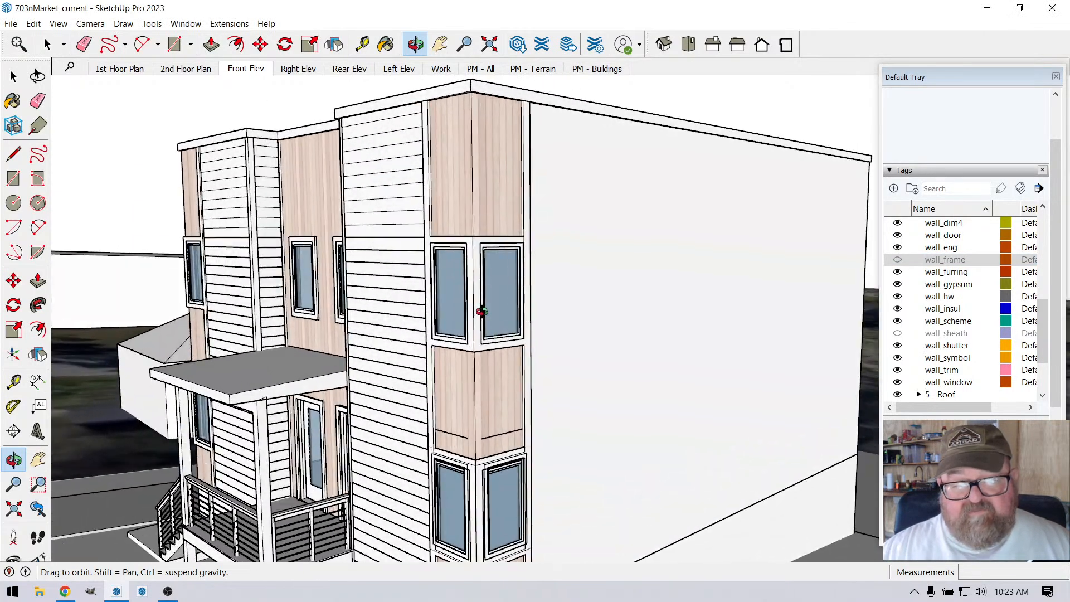
{"action": "scroll", "coordinate": [422, 331], "scroll_direction": "down", "scroll_amount": 1}
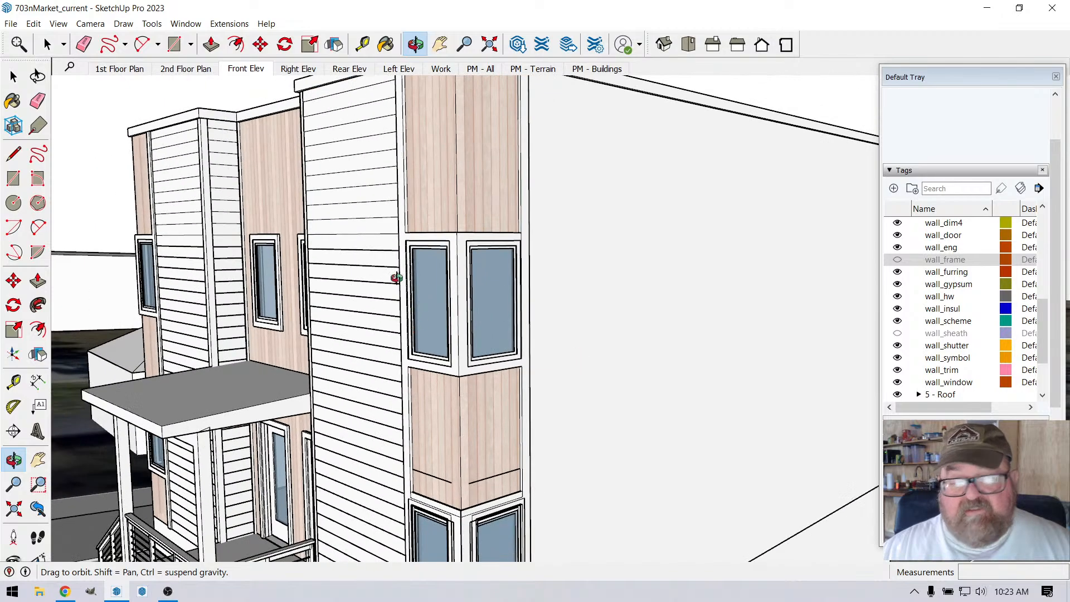
Step: Return to the Work scene and delete the corner boards at the outside corner below the corner windows
{"action": "left_click", "coordinate": [440, 69]}
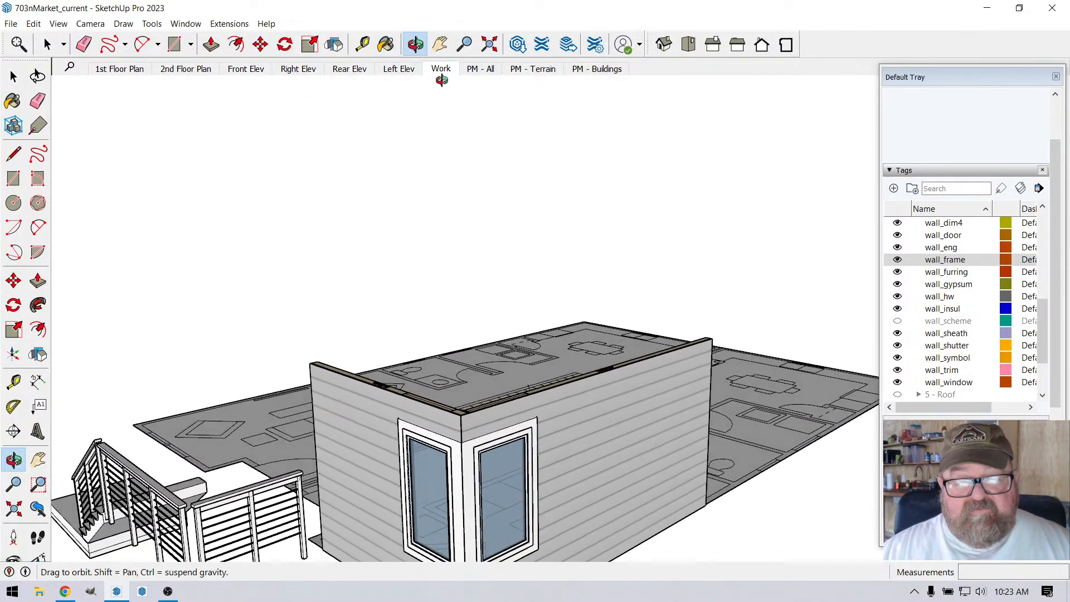
{"action": "scroll", "coordinate": [444, 267], "scroll_direction": "down", "scroll_amount": 2}
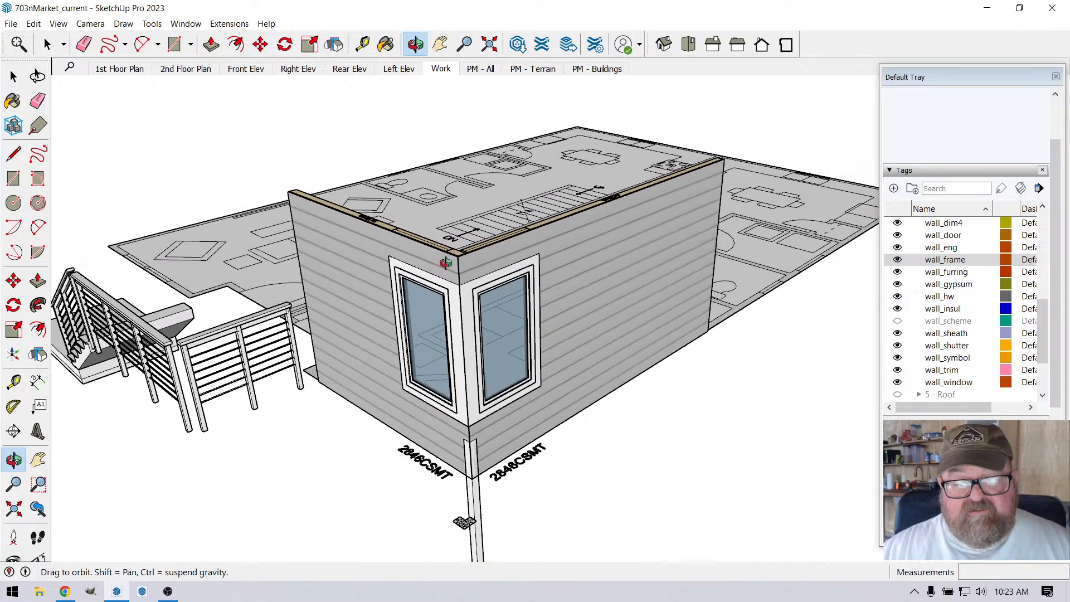
{"action": "scroll", "coordinate": [490, 413], "scroll_direction": "up", "scroll_amount": 5}
{"action": "middle_click_drag", "start_coordinate": [449, 369], "coordinate": [409, 261]}
{"action": "scroll", "coordinate": [409, 261], "scroll_direction": "down", "scroll_amount": 5}
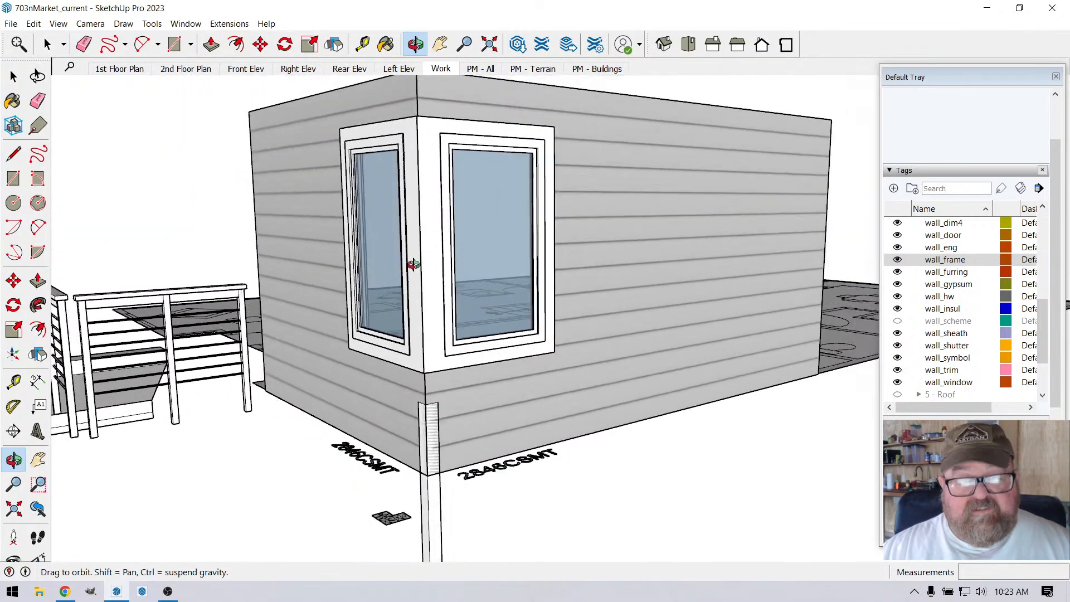
{"action": "left_click", "coordinate": [45, 45]}
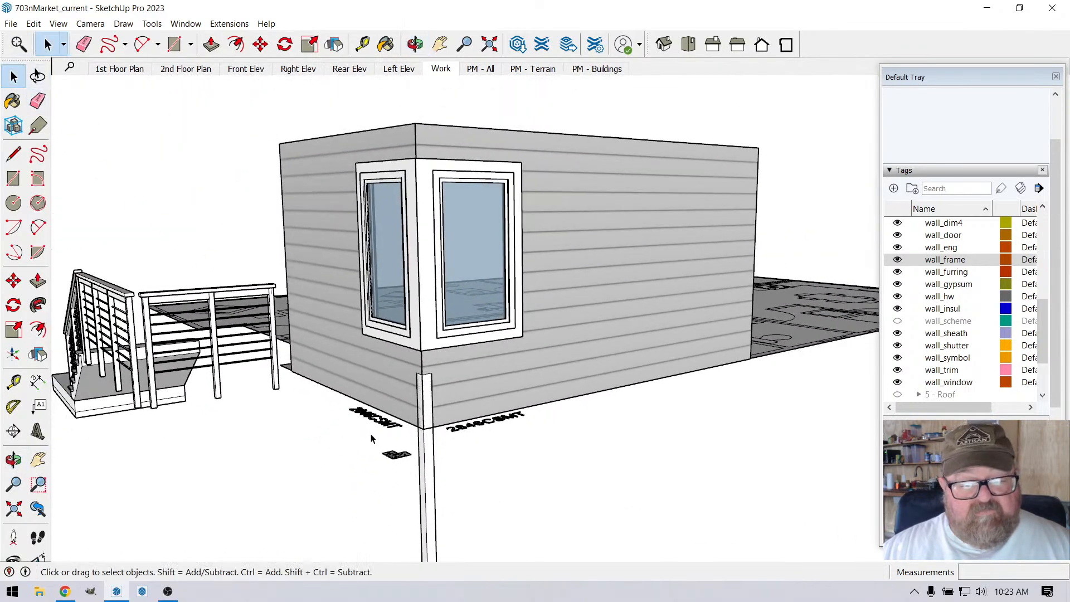
{"action": "left_click", "coordinate": [426, 462]}
{"action": "left_click", "coordinate": [426, 462]}
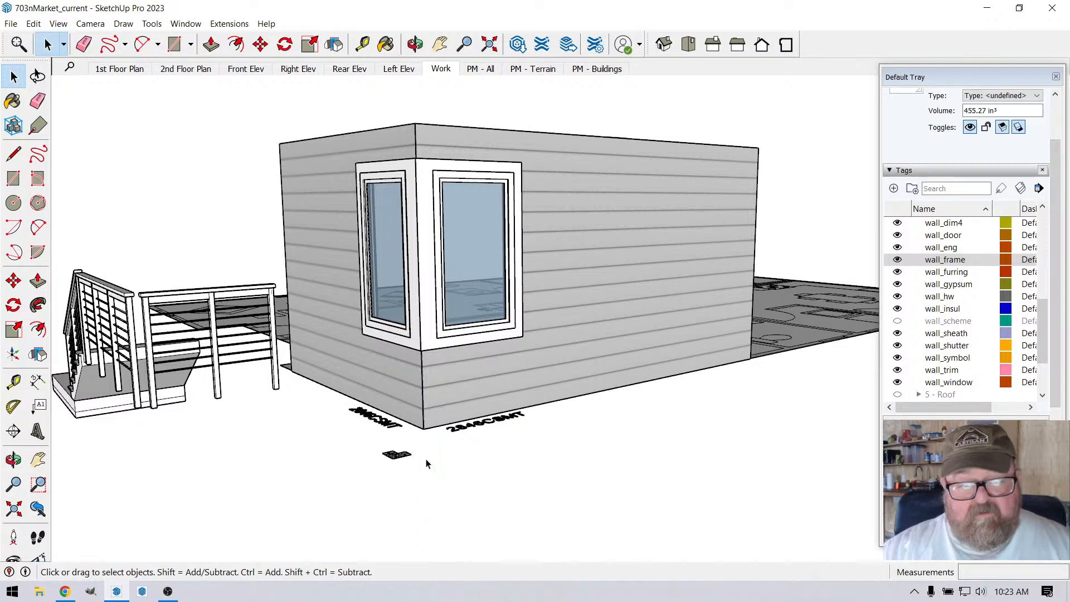
Step: Examine the corner windows and their mitered trim from outside, around both walls
{"action": "scroll", "coordinate": [384, 264], "scroll_direction": "up", "scroll_amount": 4}
{"action": "middle_click_drag", "start_coordinate": [390, 262], "coordinate": [503, 310]}
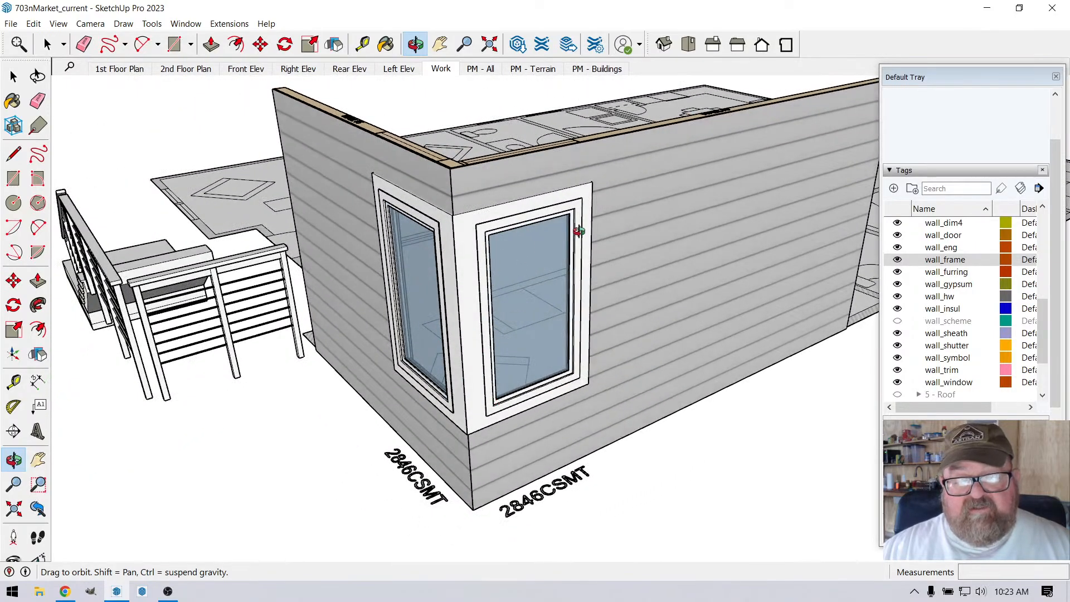
{"action": "middle_click_drag", "start_coordinate": [536, 385], "coordinate": [548, 242]}
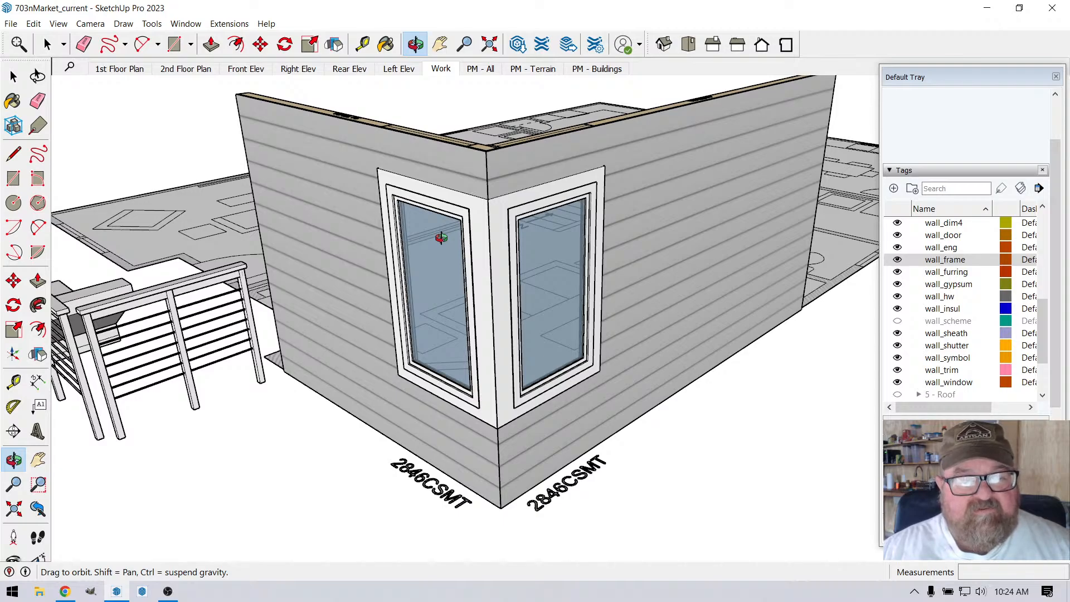
{"action": "left_click_drag", "start_coordinate": [483, 292], "coordinate": [467, 248]}
{"action": "left_click_drag", "start_coordinate": [502, 324], "coordinate": [524, 326]}
{"action": "scroll", "coordinate": [457, 206], "scroll_direction": "up", "scroll_amount": 3}
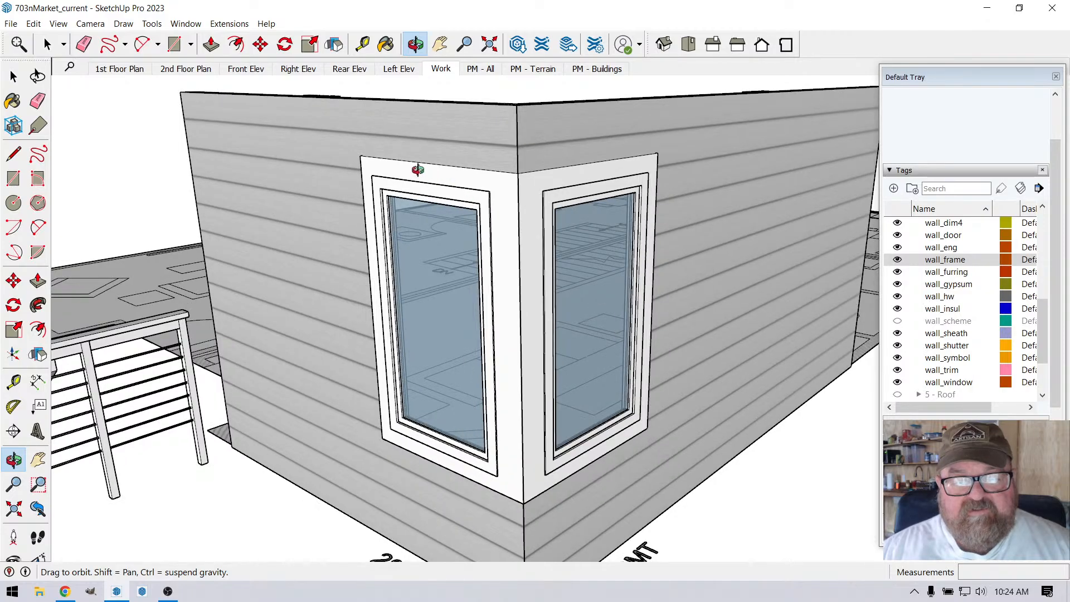
Step: Examine the corner-window framing from inside, focusing on the headers and corner studs where the two walls meet
{"action": "scroll", "coordinate": [513, 233], "scroll_direction": "down", "scroll_amount": 5}
{"action": "left_click_drag", "start_coordinate": [516, 246], "coordinate": [530, 142]}
{"action": "left_click_drag", "start_coordinate": [326, 233], "coordinate": [537, 194]}
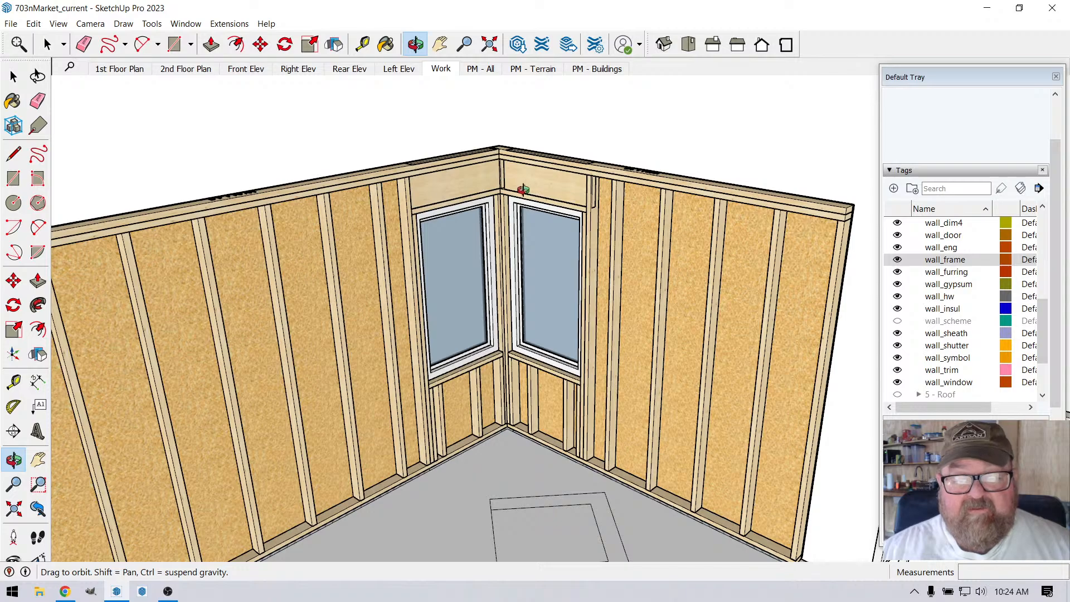
{"action": "scroll", "coordinate": [508, 224], "scroll_direction": "up", "scroll_amount": 3}
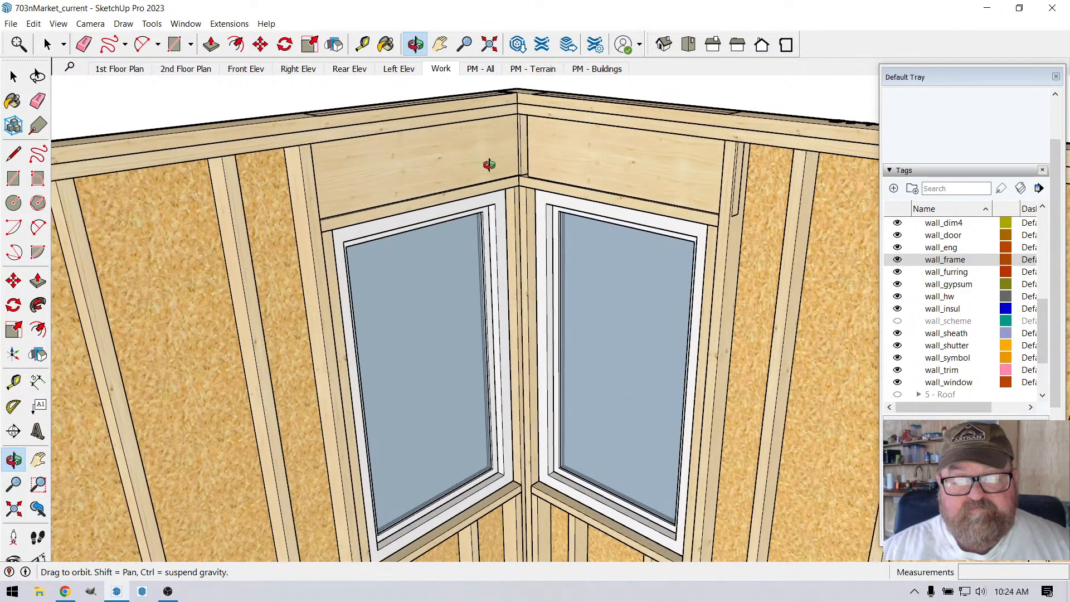
{"action": "left_click_drag", "start_coordinate": [488, 164], "coordinate": [499, 152]}
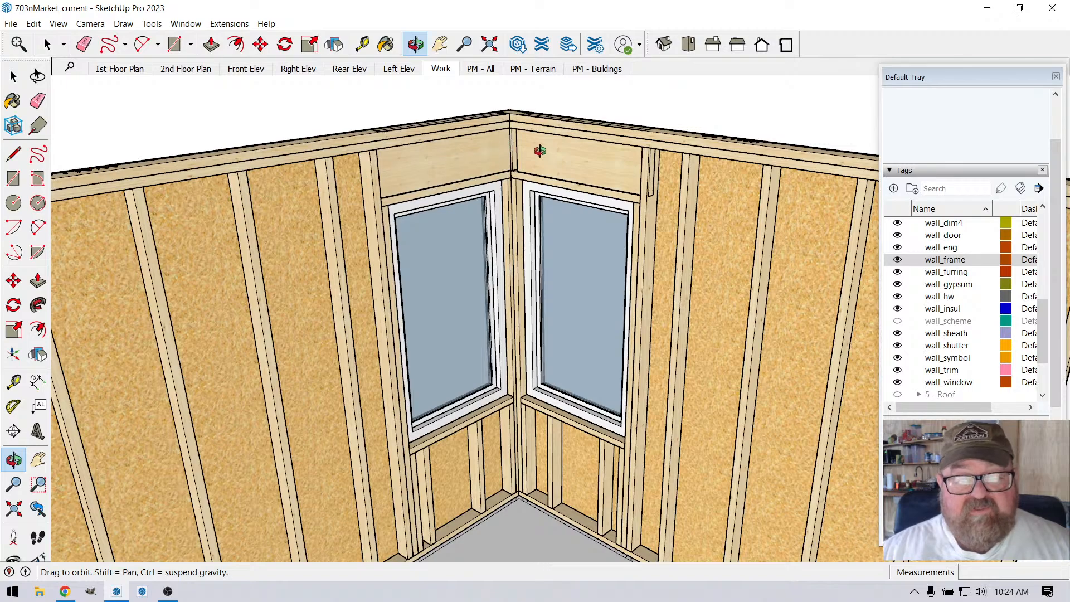
{"action": "left_click_drag", "start_coordinate": [560, 183], "coordinate": [595, 169]}
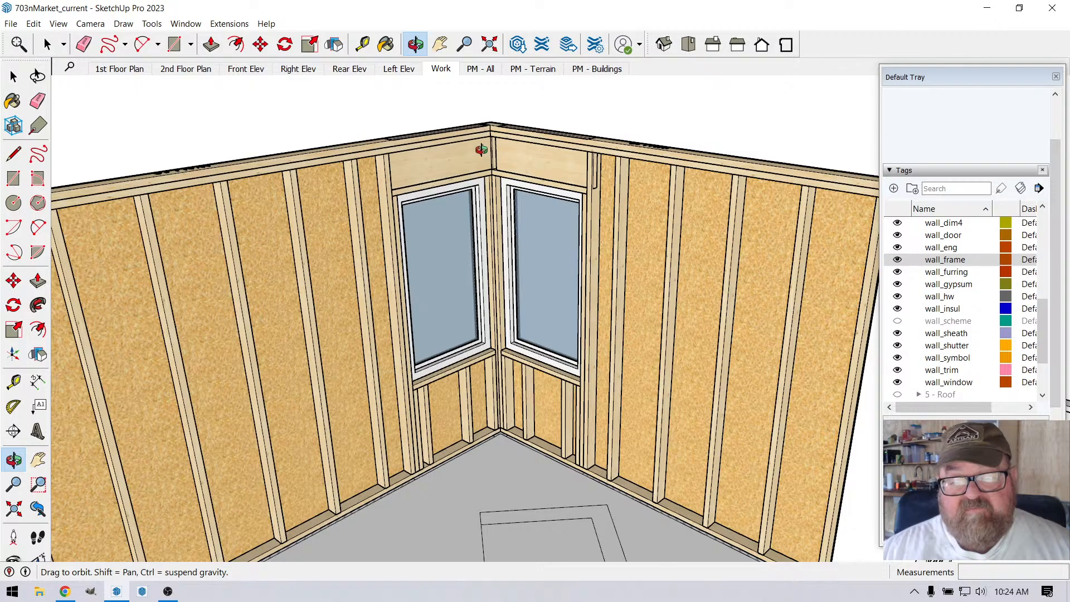
{"action": "left_click_drag", "start_coordinate": [499, 159], "coordinate": [681, 245]}
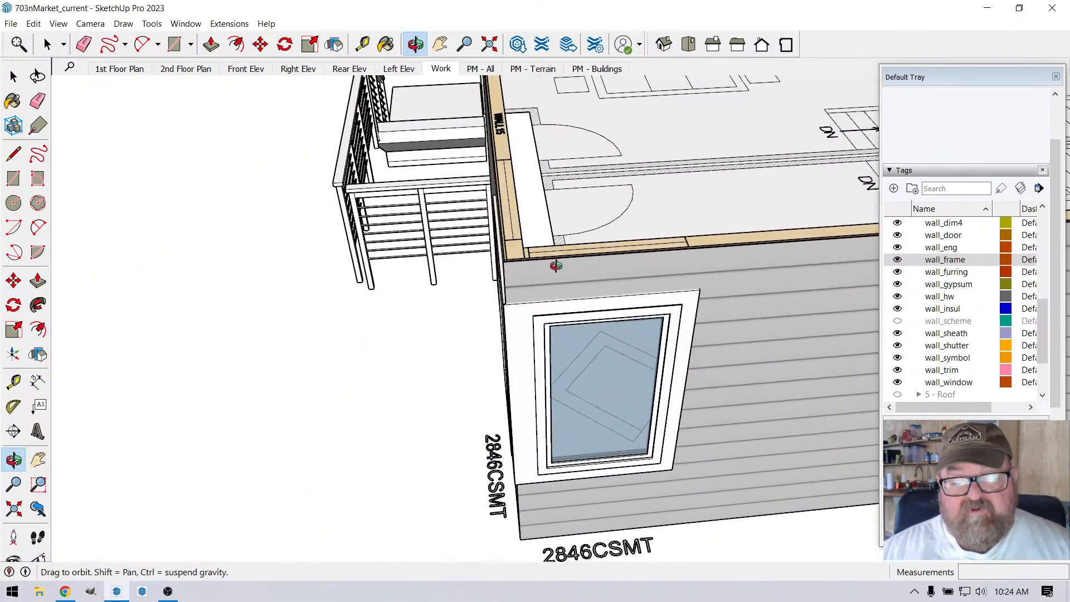
{"action": "left_click_drag", "start_coordinate": [557, 266], "coordinate": [533, 237]}
{"action": "scroll", "coordinate": [440, 170], "scroll_direction": "up", "scroll_amount": 5}
{"action": "scroll", "coordinate": [520, 288], "scroll_direction": "down", "scroll_amount": 3}
{"action": "left_click_drag", "start_coordinate": [500, 172], "coordinate": [407, 174]}
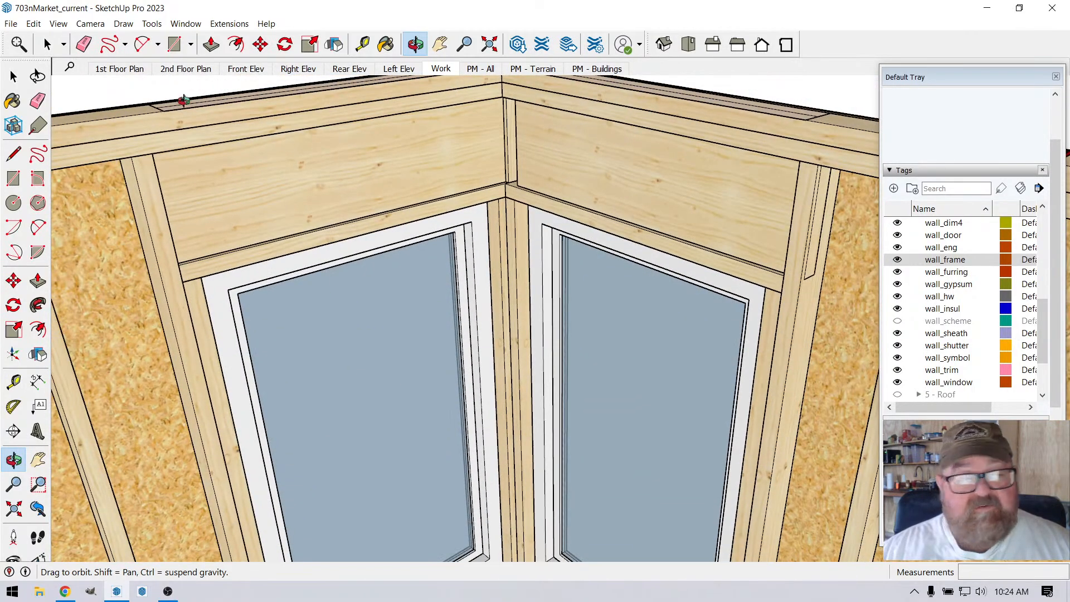
Step: Try to move the window header that stops short of the inside corner about 1 7/16" toward the adjoining wall's header
{"action": "left_click", "coordinate": [48, 44]}
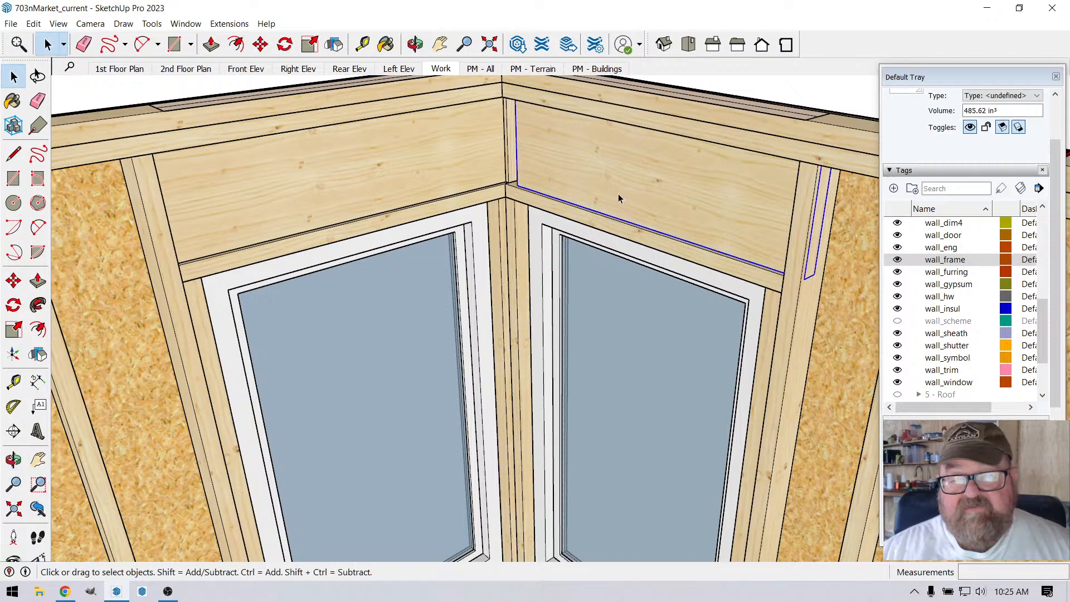
{"action": "left_click", "coordinate": [260, 44]}
{"action": "scroll", "coordinate": [668, 251], "scroll_direction": "down", "scroll_amount": 2}
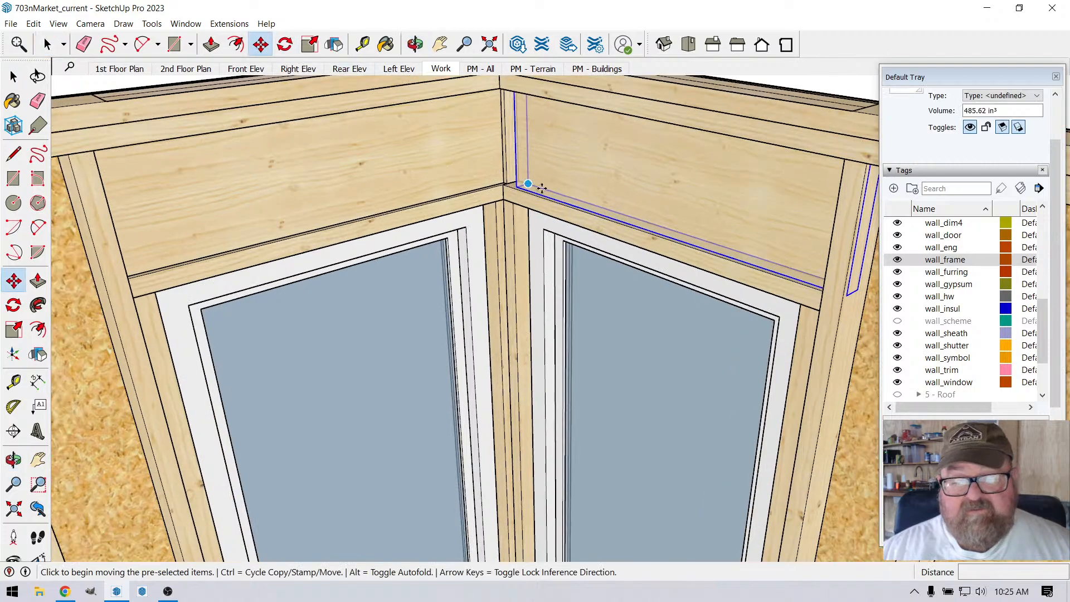
{"action": "scroll", "coordinate": [685, 242], "scroll_direction": "up", "scroll_amount": 3}
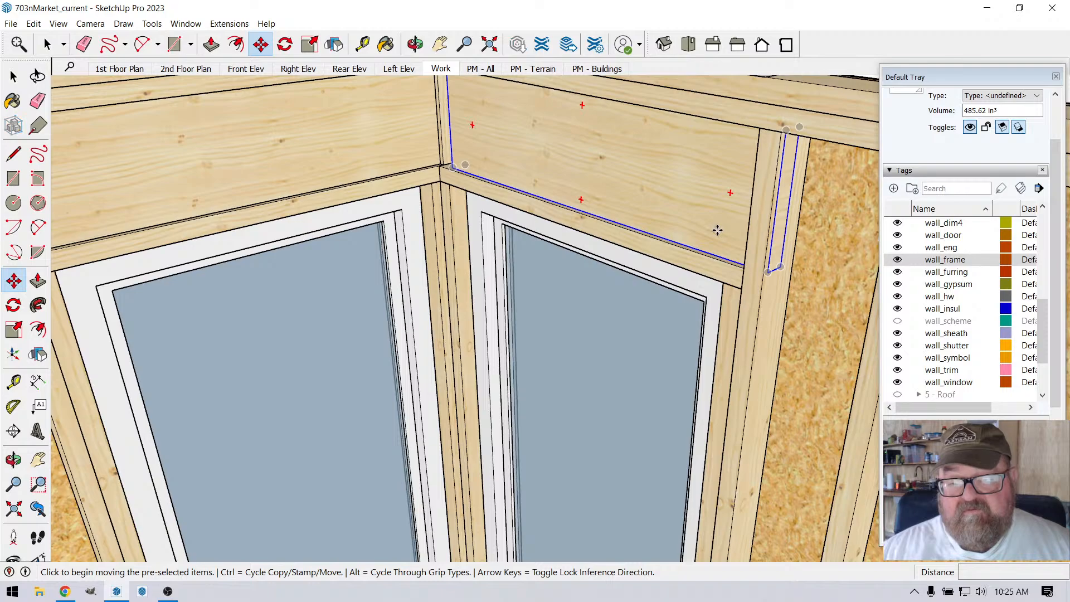
{"action": "left_click", "coordinate": [714, 231]}
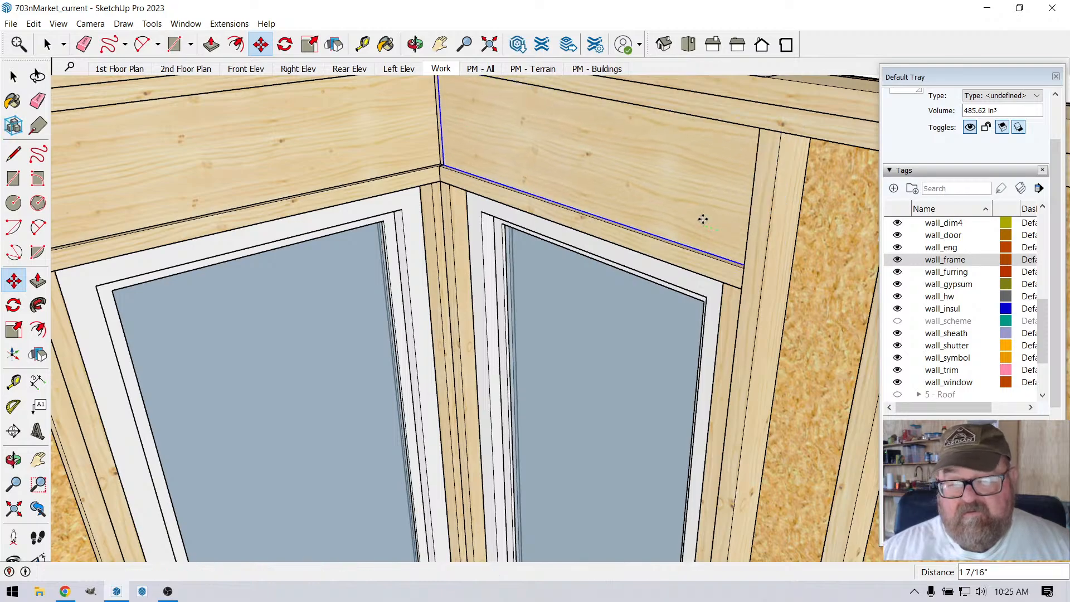
{"action": "left_click", "coordinate": [713, 226]}
{"action": "scroll", "coordinate": [694, 216], "scroll_direction": "down", "scroll_amount": 2}
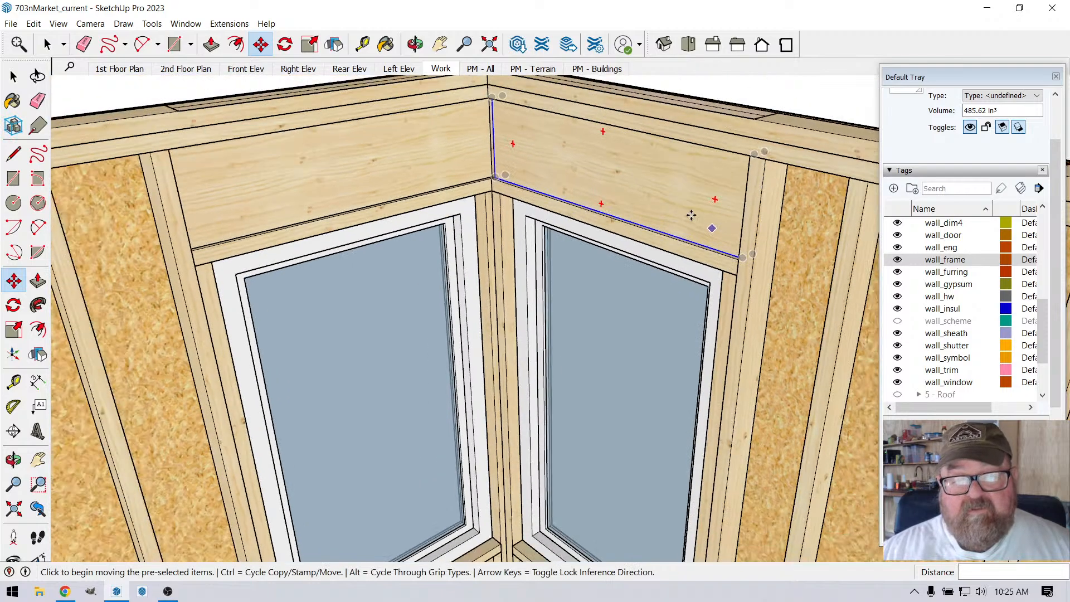
Step: Examine the joint where the two window headers meet at the inside corner from several angles, with the header deselected
{"action": "left_click", "coordinate": [414, 44]}
{"action": "left_click_drag", "start_coordinate": [545, 151], "coordinate": [429, 129]}
{"action": "scroll", "coordinate": [477, 120], "scroll_direction": "up", "scroll_amount": 5}
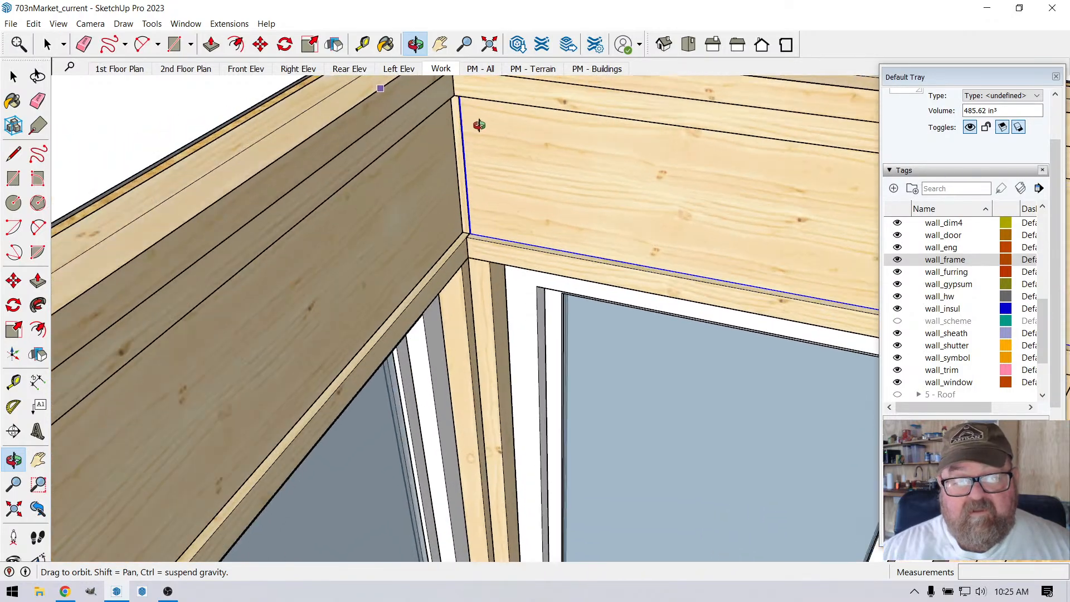
{"action": "scroll", "coordinate": [557, 167], "scroll_direction": "up", "scroll_amount": 2}
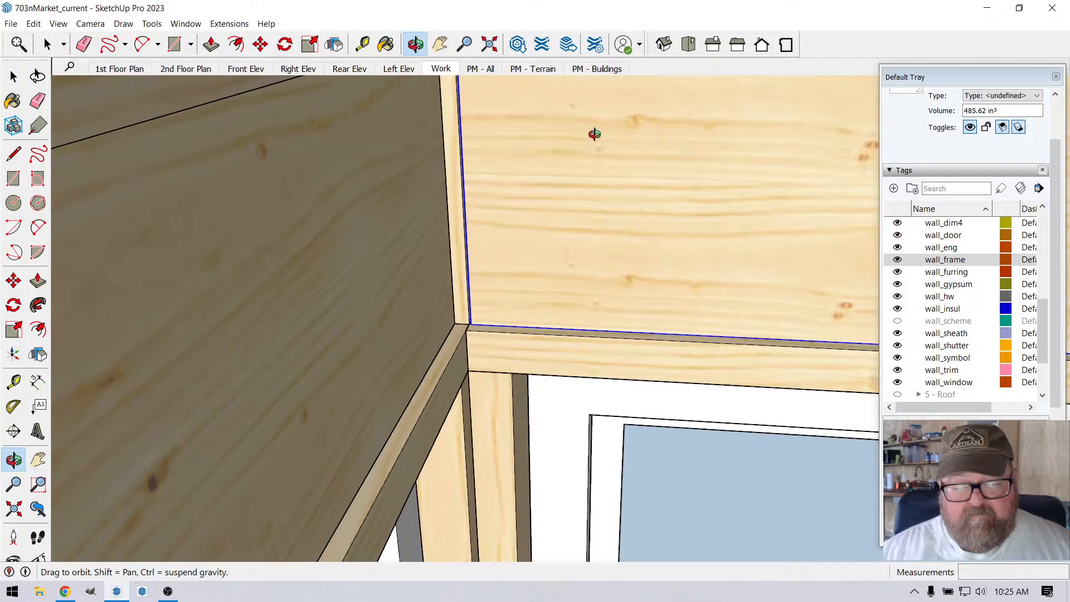
{"action": "left_click_drag", "start_coordinate": [594, 134], "coordinate": [474, 166]}
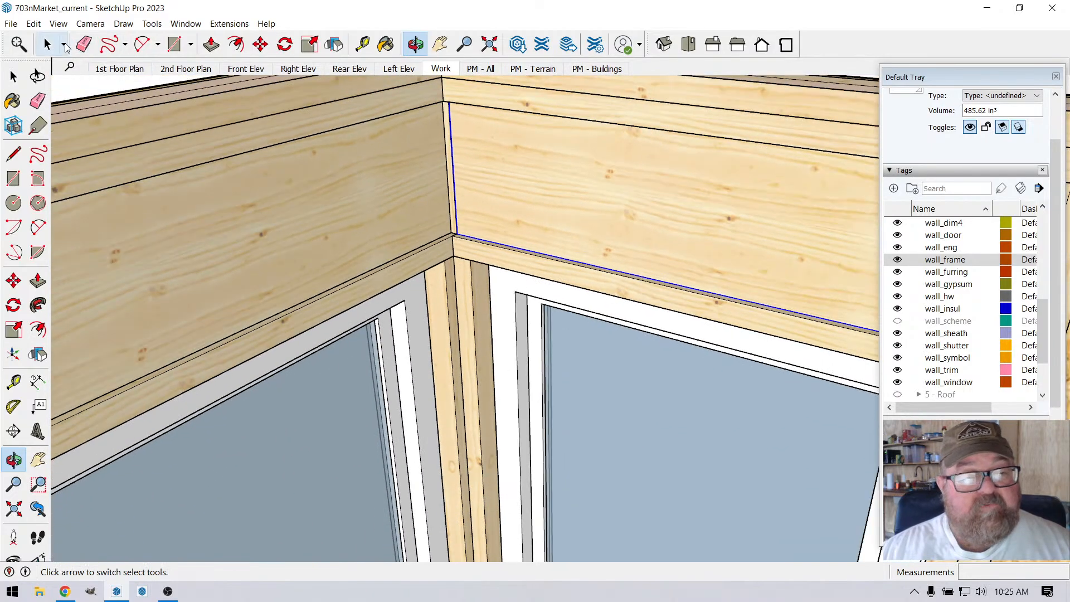
{"action": "left_click", "coordinate": [47, 45]}
{"action": "scroll", "coordinate": [329, 168], "scroll_direction": "down", "scroll_amount": 2}
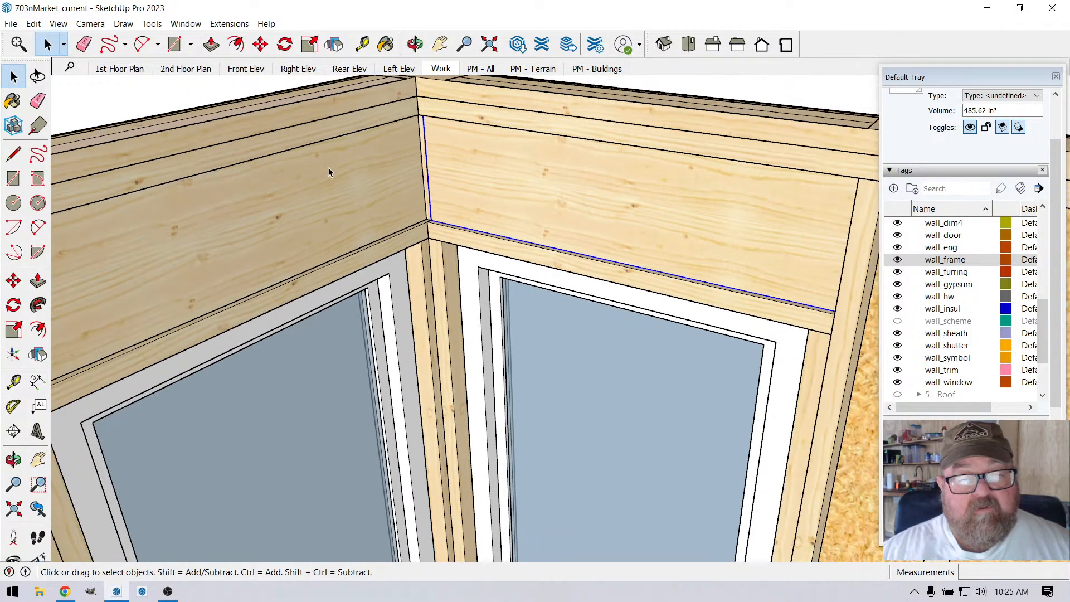
{"action": "left_click", "coordinate": [226, 94]}
{"action": "scroll", "coordinate": [401, 112], "scroll_direction": "down", "scroll_amount": 2}
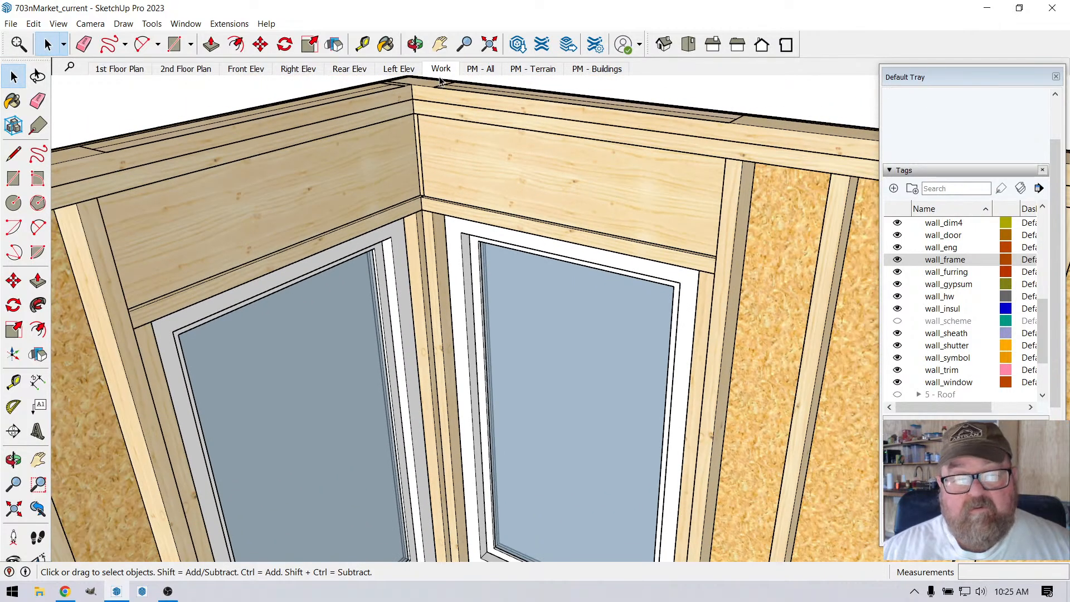
Step: Move the header that stops short of the inside corner 1.5" along the green axis toward the adjoining header
{"action": "left_click", "coordinate": [415, 44]}
{"action": "left_click_drag", "start_coordinate": [613, 189], "coordinate": [433, 216]}
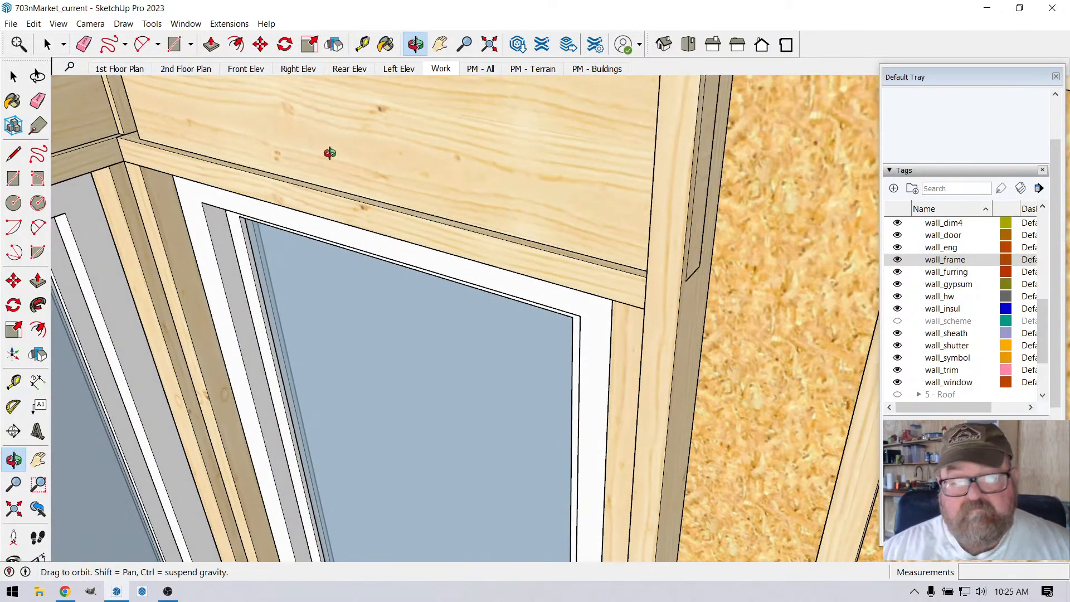
{"action": "left_click", "coordinate": [262, 45]}
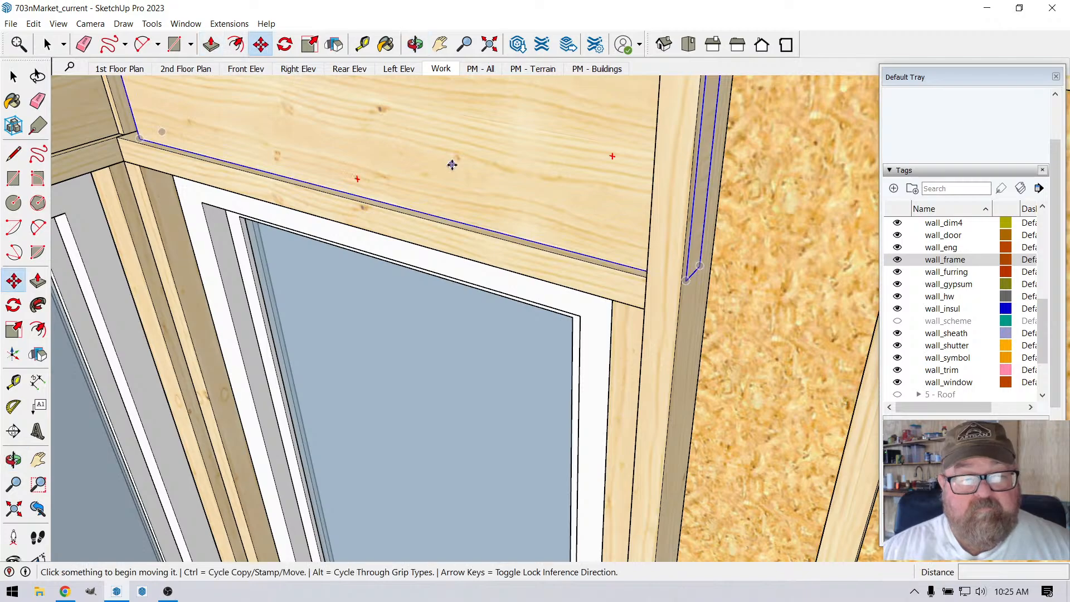
{"action": "left_click", "coordinate": [440, 164]}
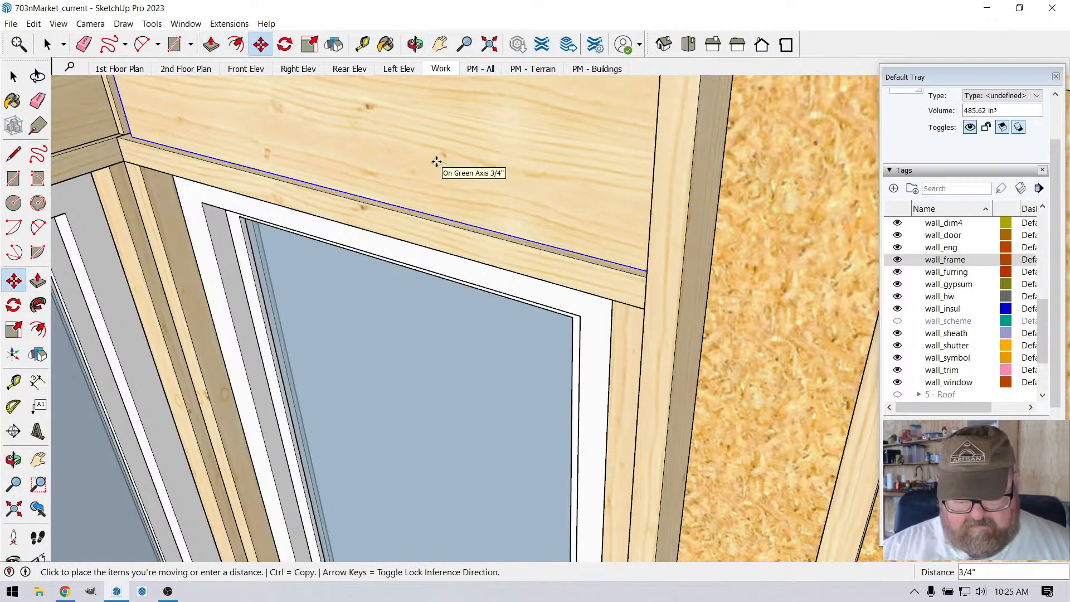
{"action": "type", "text": "1.5"}
{"action": "key", "text": "Return"}
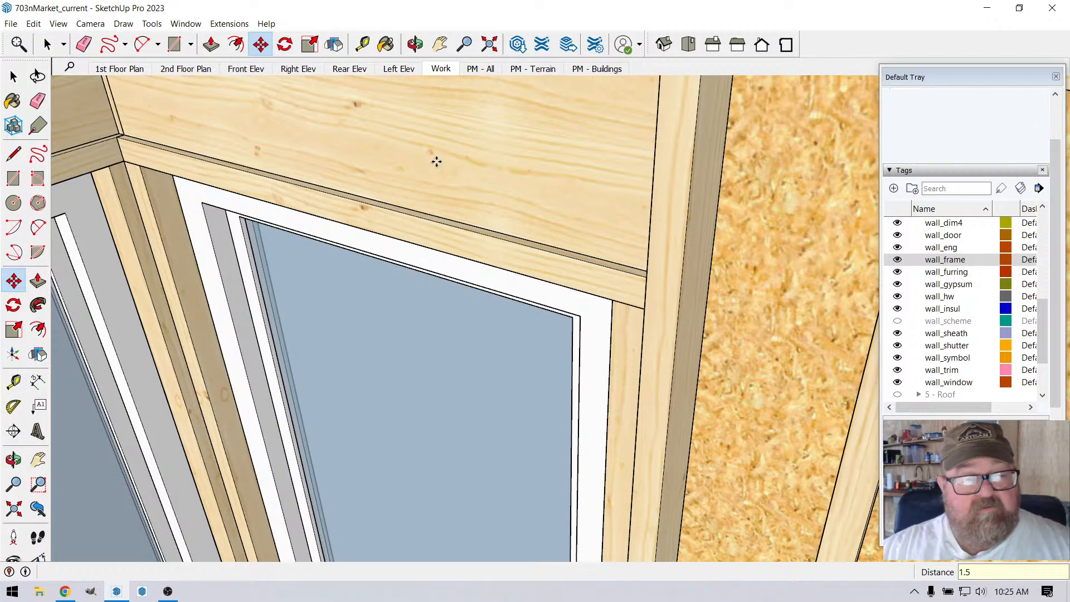
{"action": "middle_click_drag", "start_coordinate": [436, 161], "coordinate": [588, 246]}
{"action": "scroll", "coordinate": [588, 245], "scroll_direction": "down", "scroll_amount": 1}
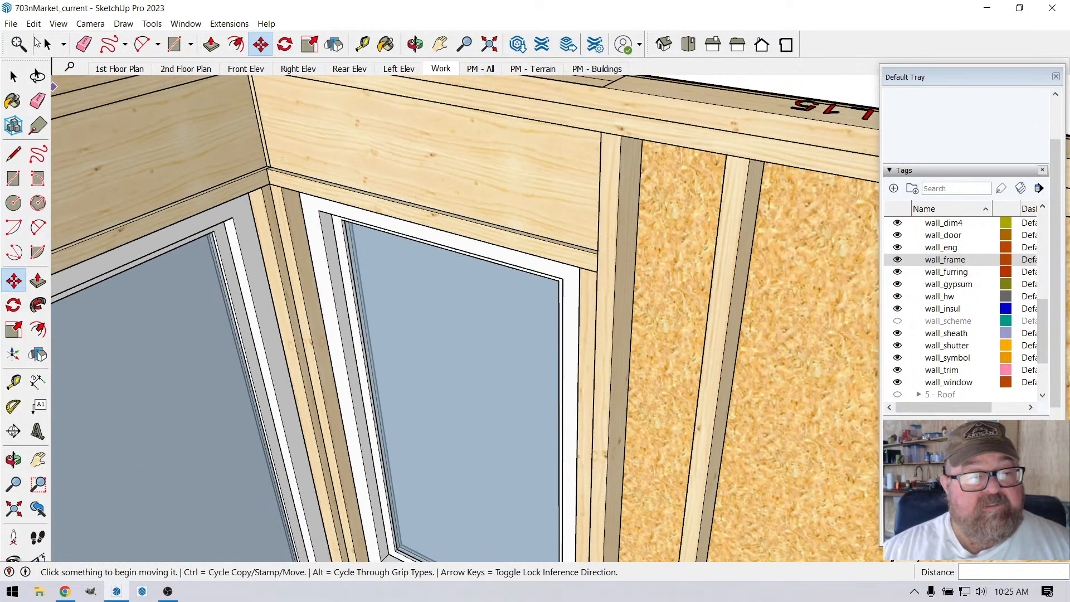
Step: Examine the wall framing around the corner windows, focusing on the sills and studs below them at the inside corner
{"action": "left_click", "coordinate": [47, 44]}
{"action": "scroll", "coordinate": [479, 189], "scroll_direction": "down", "scroll_amount": 3}
{"action": "scroll", "coordinate": [449, 258], "scroll_direction": "down", "scroll_amount": 2}
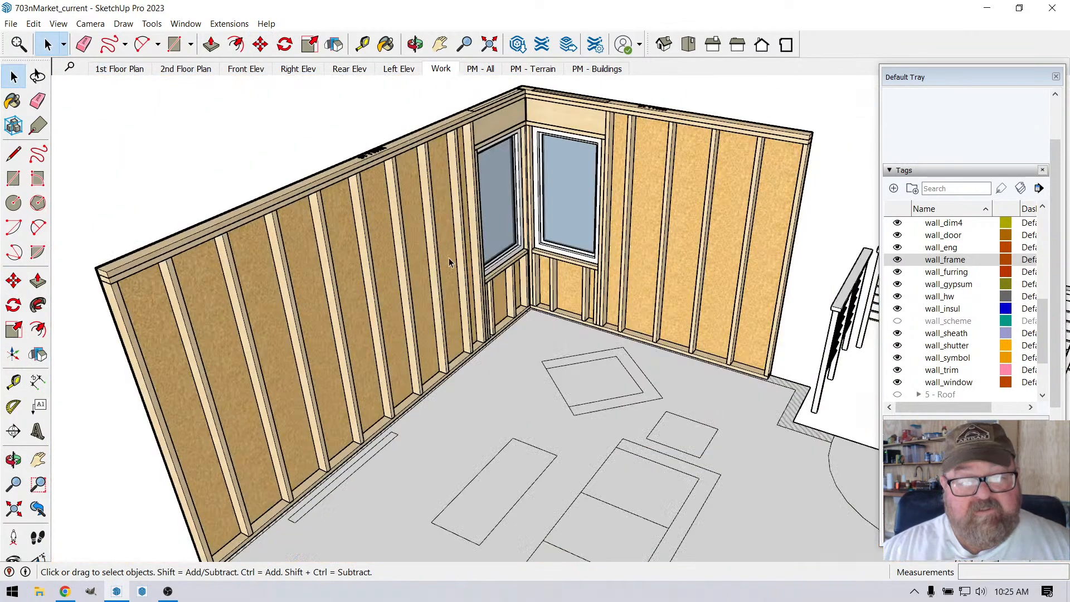
{"action": "scroll", "coordinate": [587, 153], "scroll_direction": "up", "scroll_amount": 6}
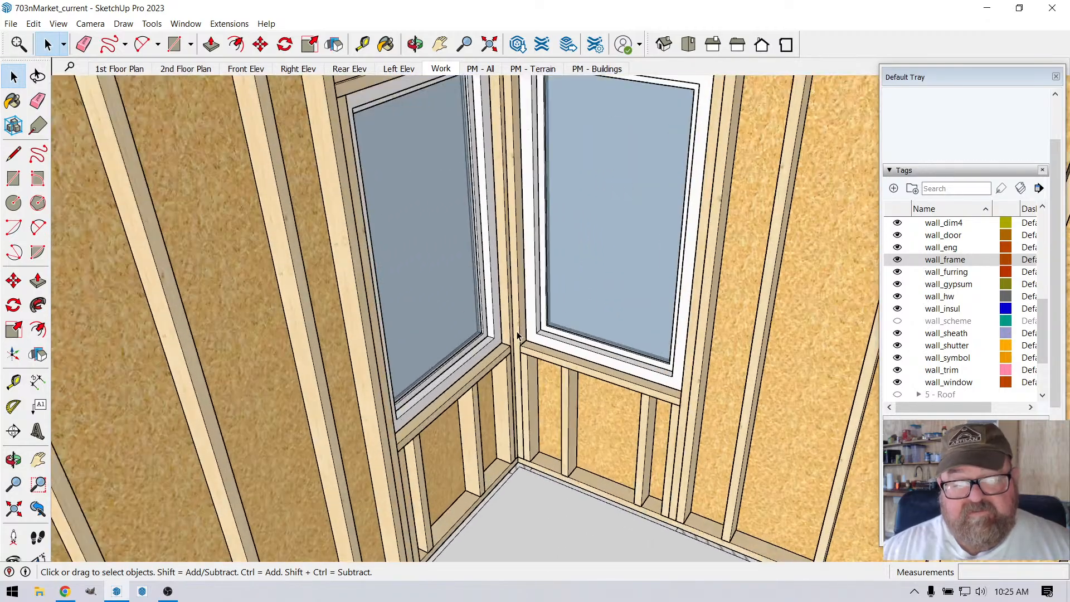
{"action": "scroll", "coordinate": [517, 331], "scroll_direction": "up", "scroll_amount": 4}
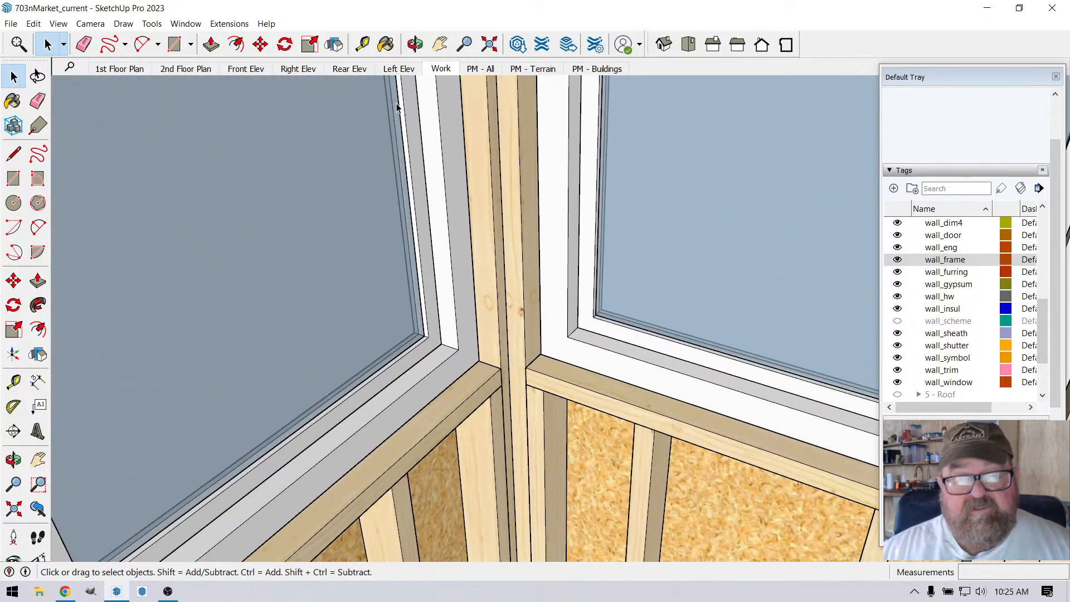
{"action": "left_click", "coordinate": [415, 44]}
{"action": "left_click_drag", "start_coordinate": [470, 291], "coordinate": [576, 430]}
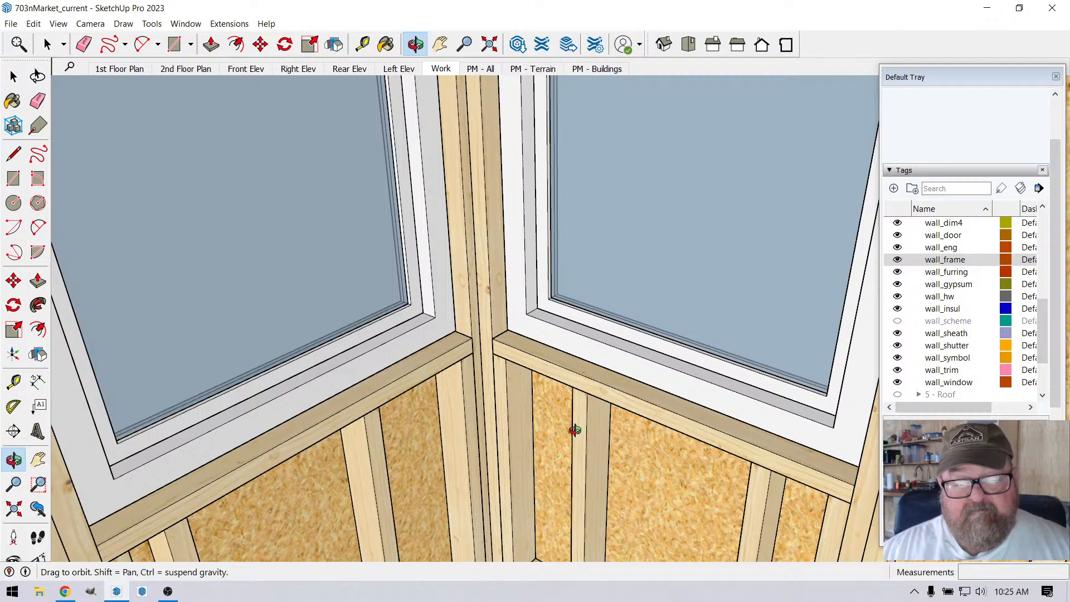
{"action": "scroll", "coordinate": [500, 317], "scroll_direction": "up", "scroll_amount": 3}
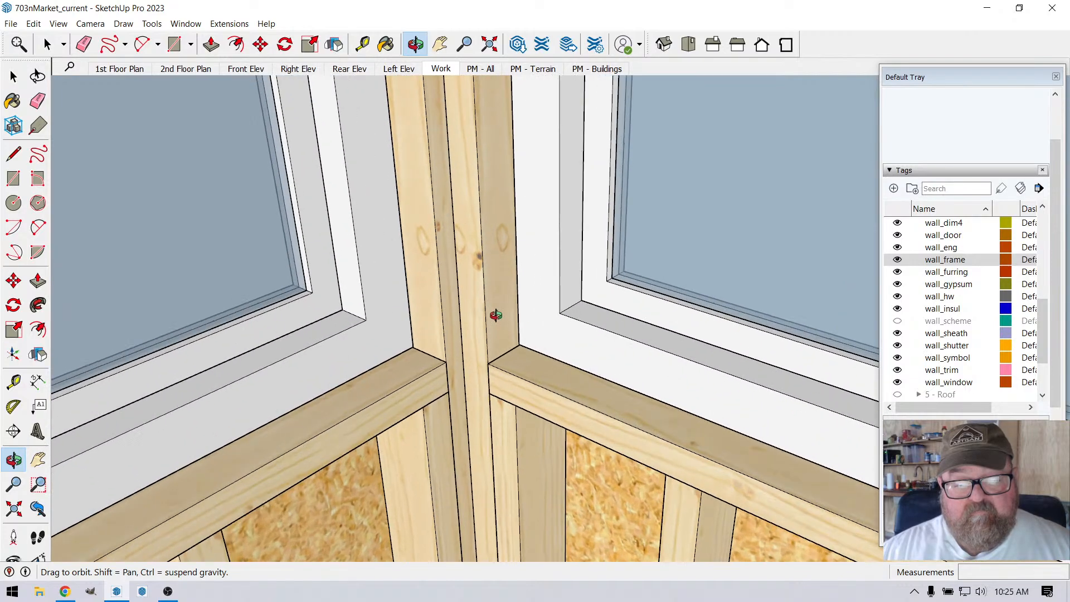
{"action": "mouse_move", "coordinate": [481, 345]}
{"action": "left_mouse_down"}
{"action": "mouse_move", "coordinate": [640, 317]}
{"action": "mouse_move", "coordinate": [407, 352]}
{"action": "mouse_move", "coordinate": [468, 384]}
{"action": "mouse_move", "coordinate": [473, 406]}
{"action": "mouse_move", "coordinate": [533, 365]}
{"action": "mouse_move", "coordinate": [524, 419]}
{"action": "mouse_move", "coordinate": [482, 342]}
{"action": "left_mouse_up"}
Step: Examine how the corner studs run up between the windows to the underside of the two headers
{"action": "scroll", "coordinate": [513, 422], "scroll_direction": "down", "scroll_amount": 8}
{"action": "scroll", "coordinate": [485, 164], "scroll_direction": "up", "scroll_amount": 5}
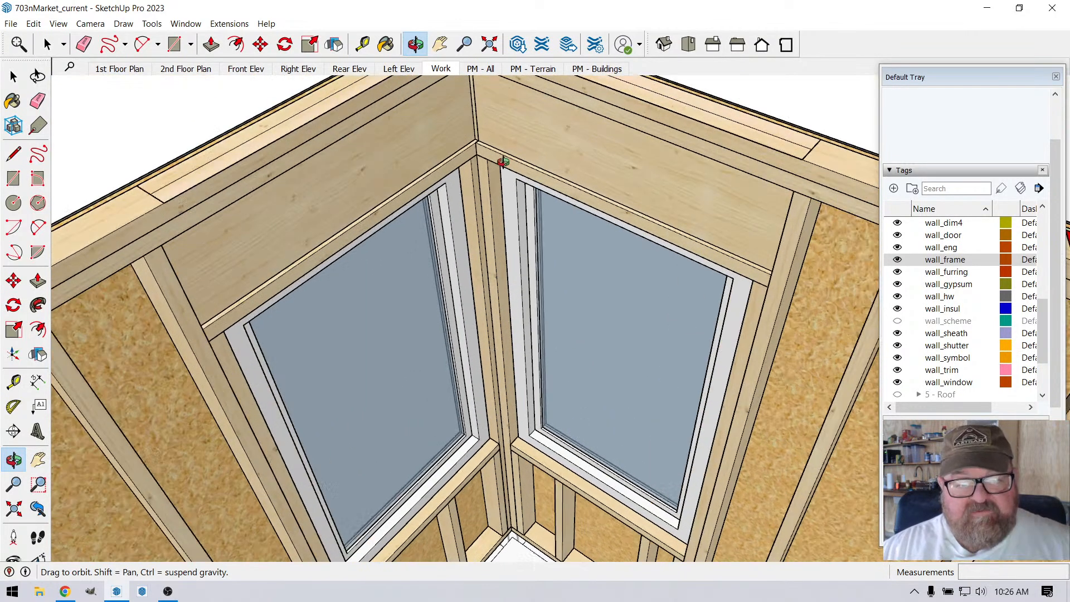
{"action": "scroll", "coordinate": [464, 174], "scroll_direction": "up", "scroll_amount": 2}
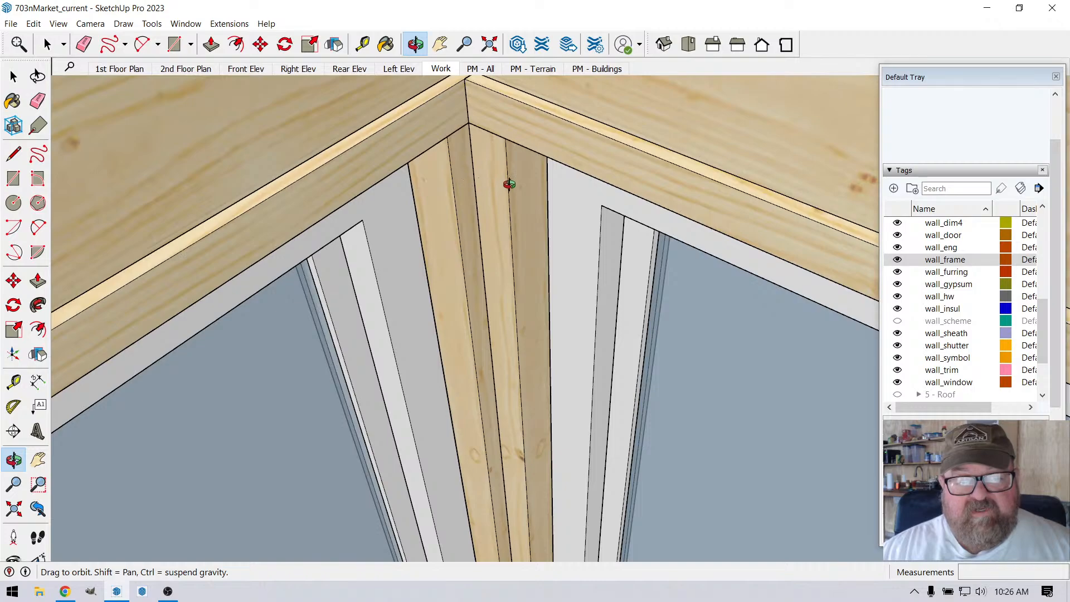
{"action": "scroll", "coordinate": [512, 173], "scroll_direction": "down", "scroll_amount": 3}
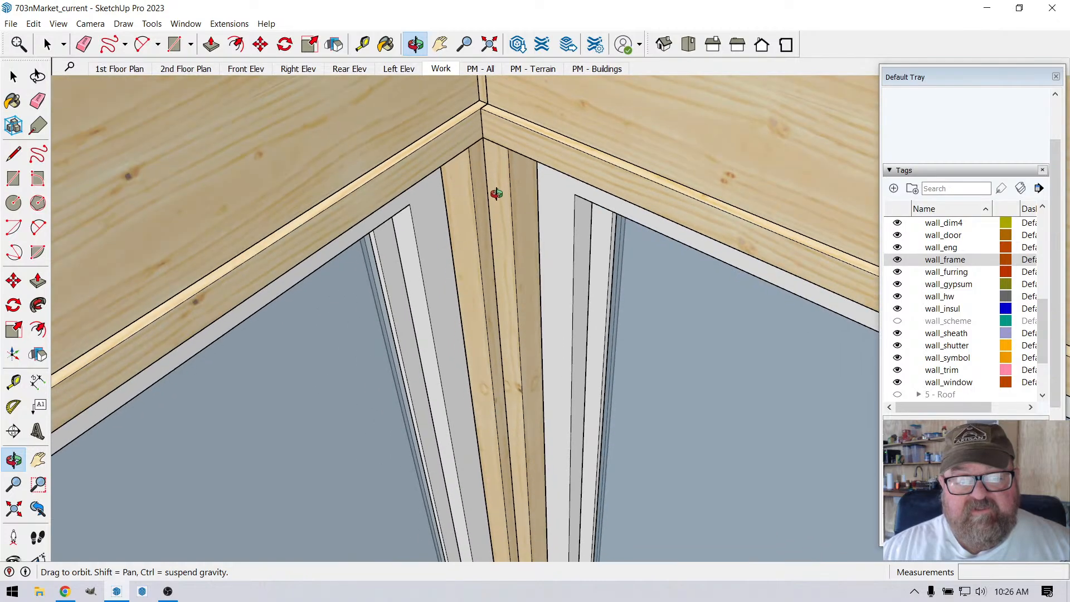
{"action": "left_click_drag", "start_coordinate": [495, 191], "coordinate": [497, 310]}
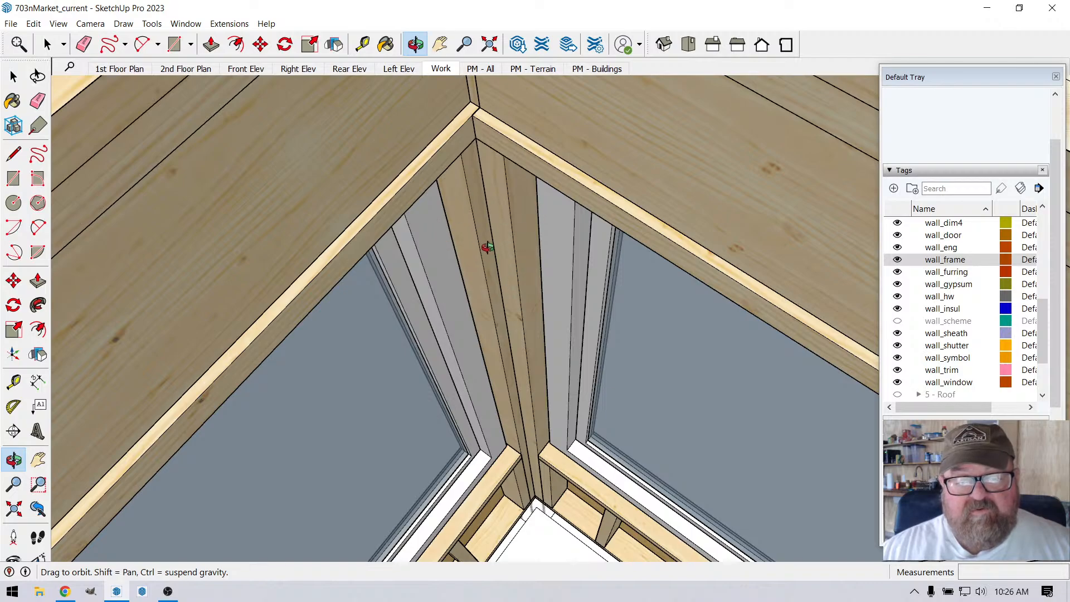
{"action": "left_click_drag", "start_coordinate": [487, 247], "coordinate": [468, 113]}
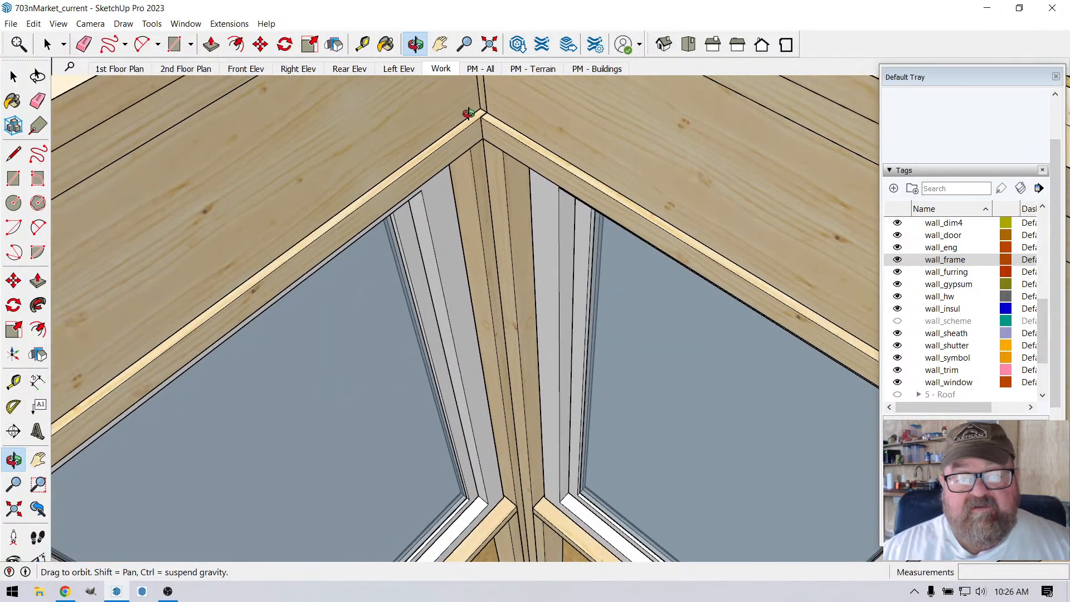
{"action": "scroll", "coordinate": [468, 113], "scroll_direction": "down", "scroll_amount": 4}
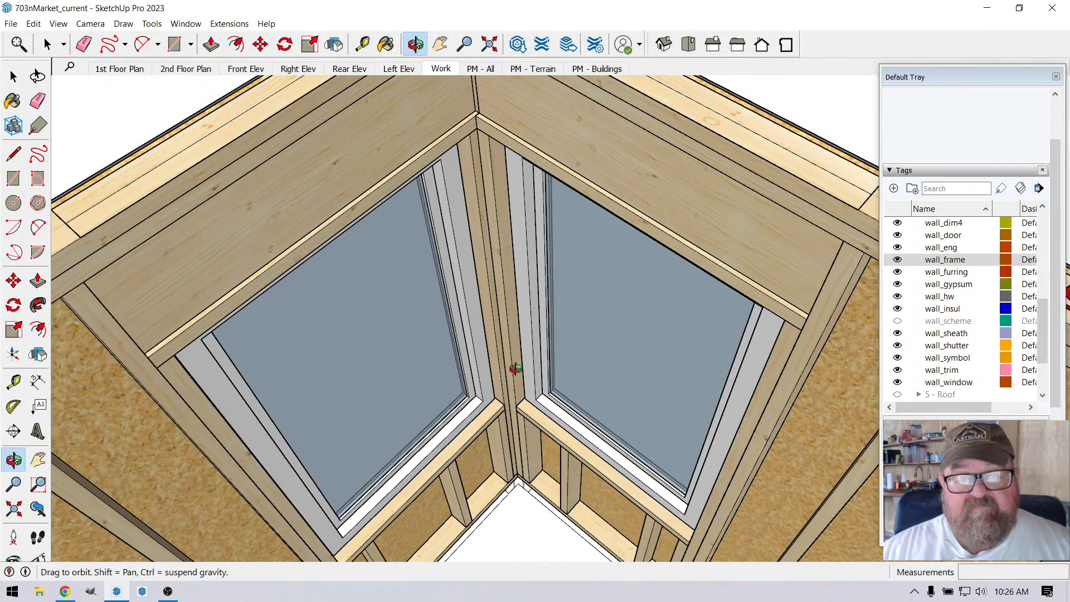
Step: Examine the open space between the ends of the two window sills in front of the corner studs
{"action": "left_click_drag", "start_coordinate": [514, 357], "coordinate": [499, 389]}
{"action": "scroll", "coordinate": [500, 389], "scroll_direction": "up", "scroll_amount": 4}
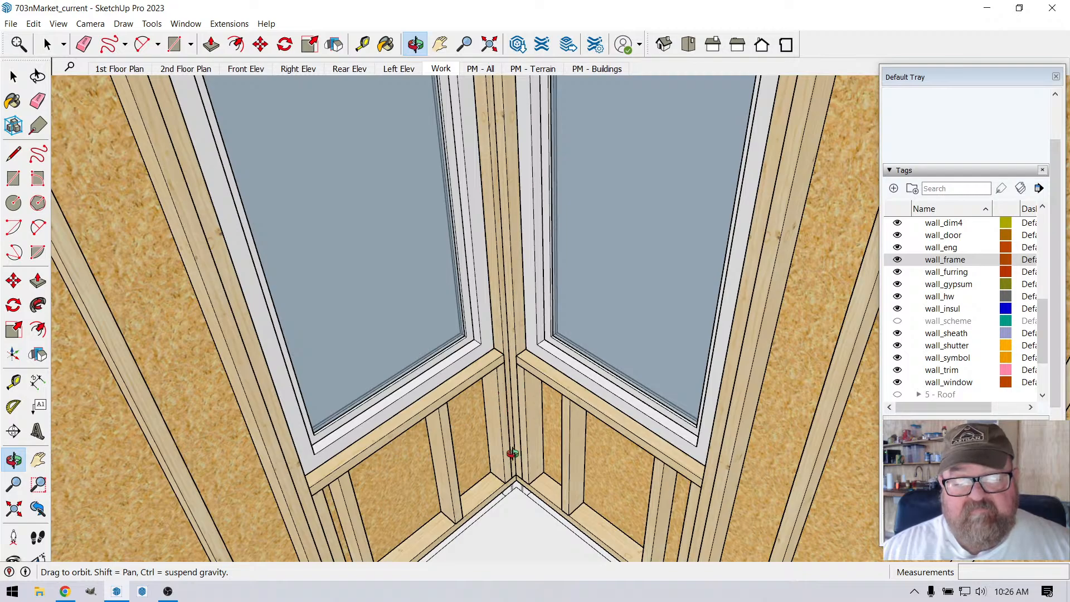
{"action": "scroll", "coordinate": [500, 295], "scroll_direction": "up", "scroll_amount": 4}
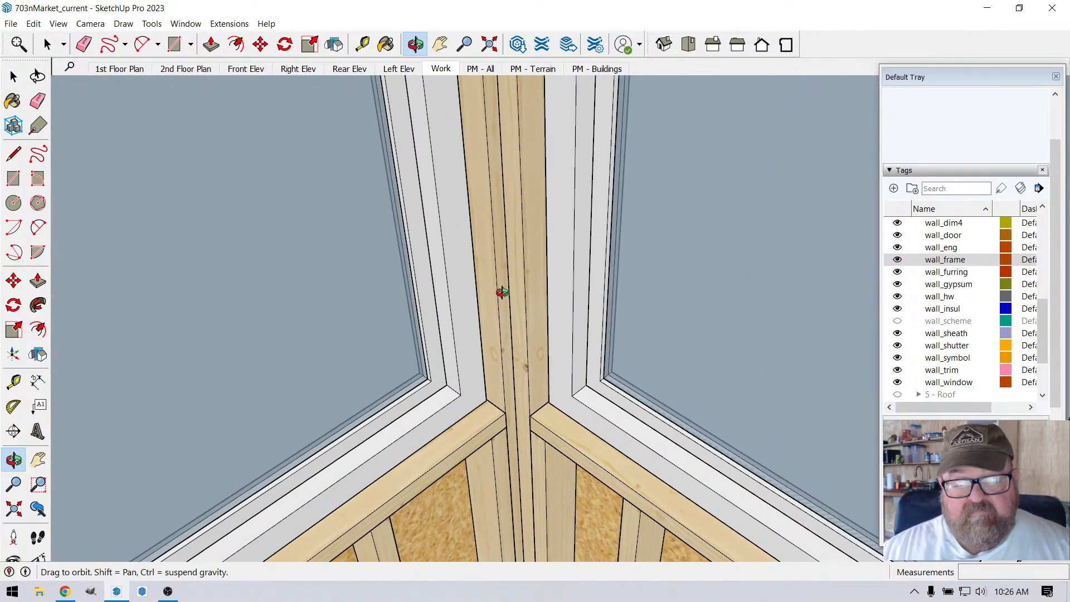
{"action": "left_click_drag", "start_coordinate": [502, 293], "coordinate": [542, 234]}
{"action": "scroll", "coordinate": [535, 233], "scroll_direction": "up", "scroll_amount": 5}
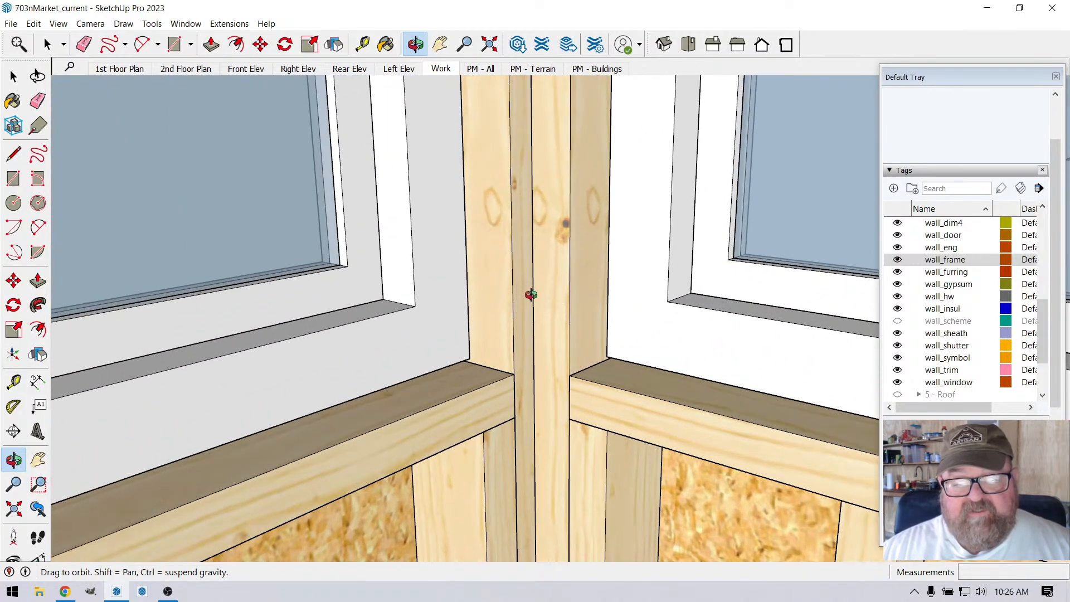
{"action": "scroll", "coordinate": [555, 345], "scroll_direction": "down", "scroll_amount": 3}
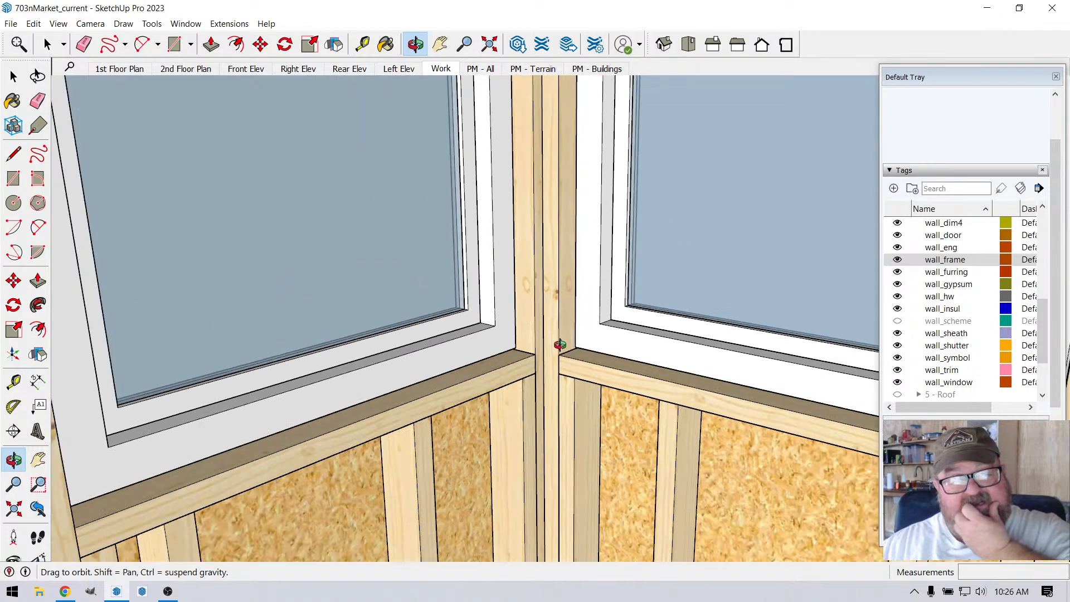
{"action": "scroll", "coordinate": [552, 356], "scroll_direction": "up", "scroll_amount": 6}
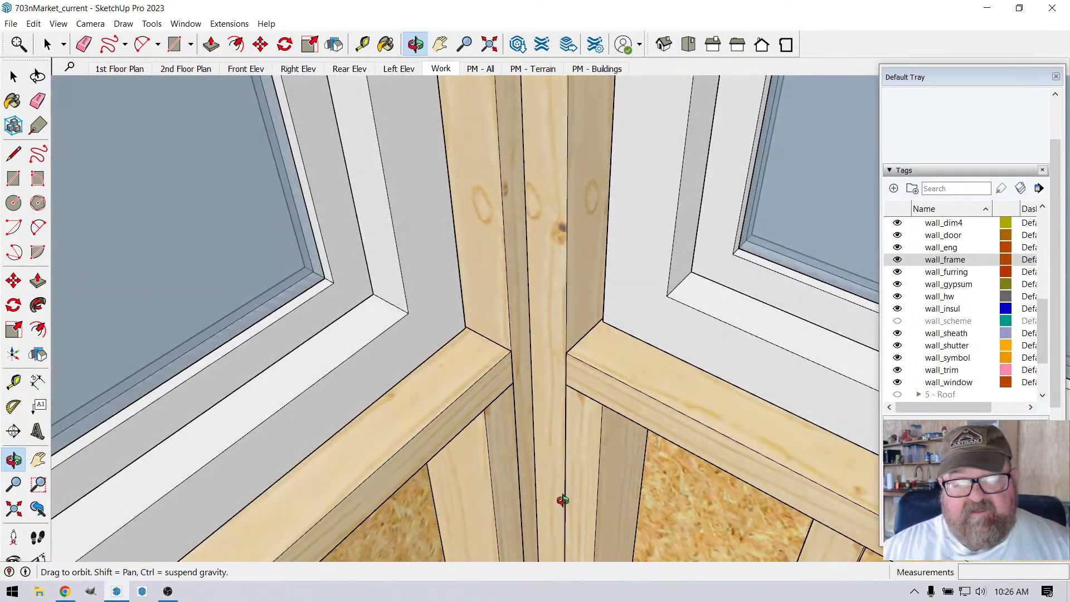
Step: Draw a closed rectangular face with the Line tool at sill height, filling the corner between the two window sill ends
{"action": "key", "text": "space"}
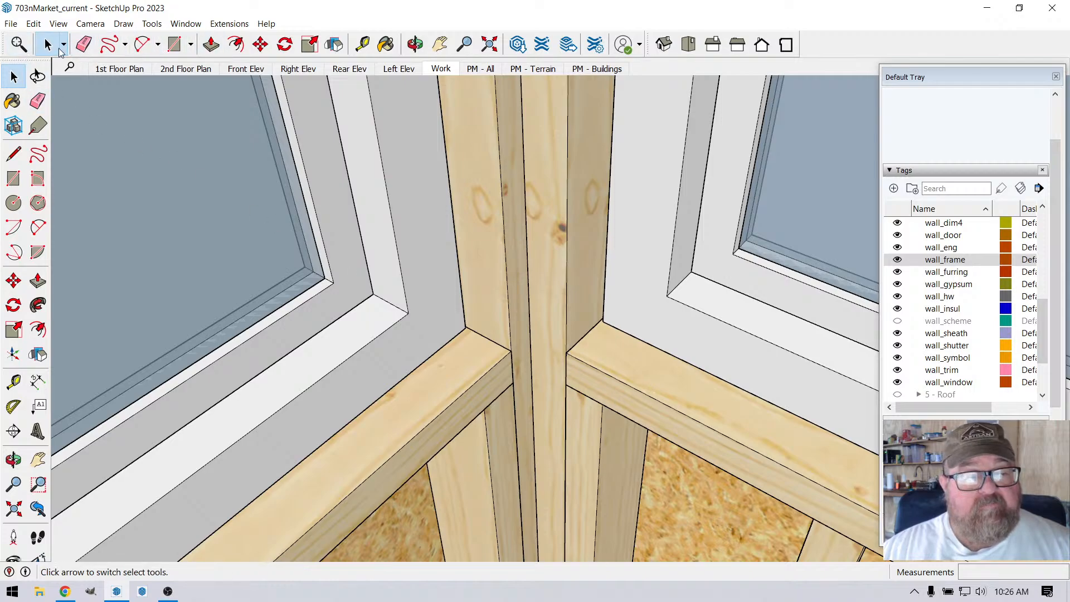
{"action": "left_click", "coordinate": [84, 44]}
{"action": "left_click", "coordinate": [110, 44]}
{"action": "left_click", "coordinate": [124, 45]}
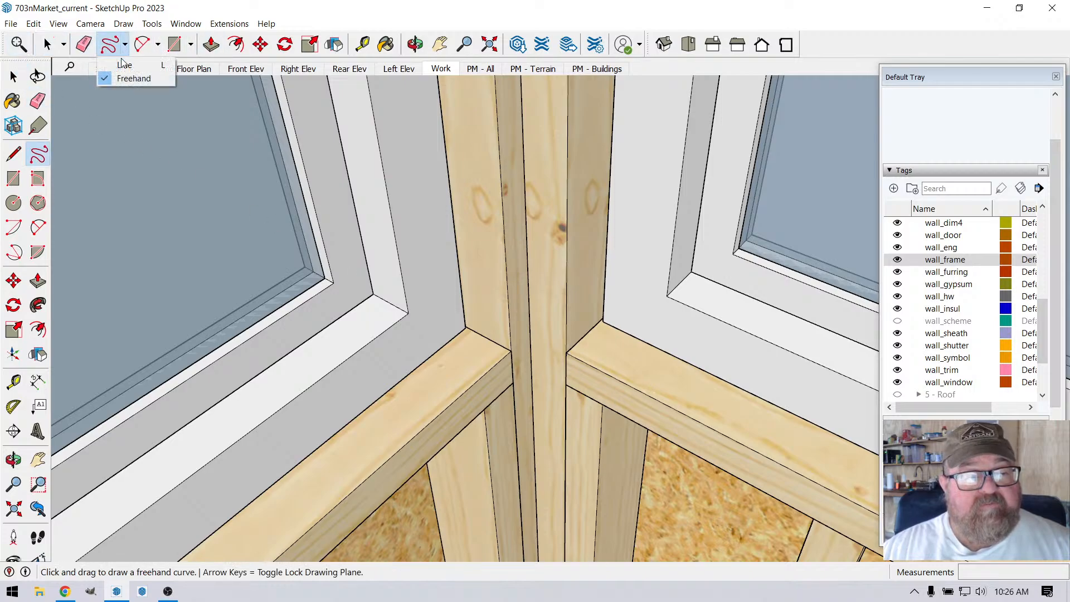
{"action": "left_click", "coordinate": [124, 64]}
{"action": "left_click", "coordinate": [566, 352]}
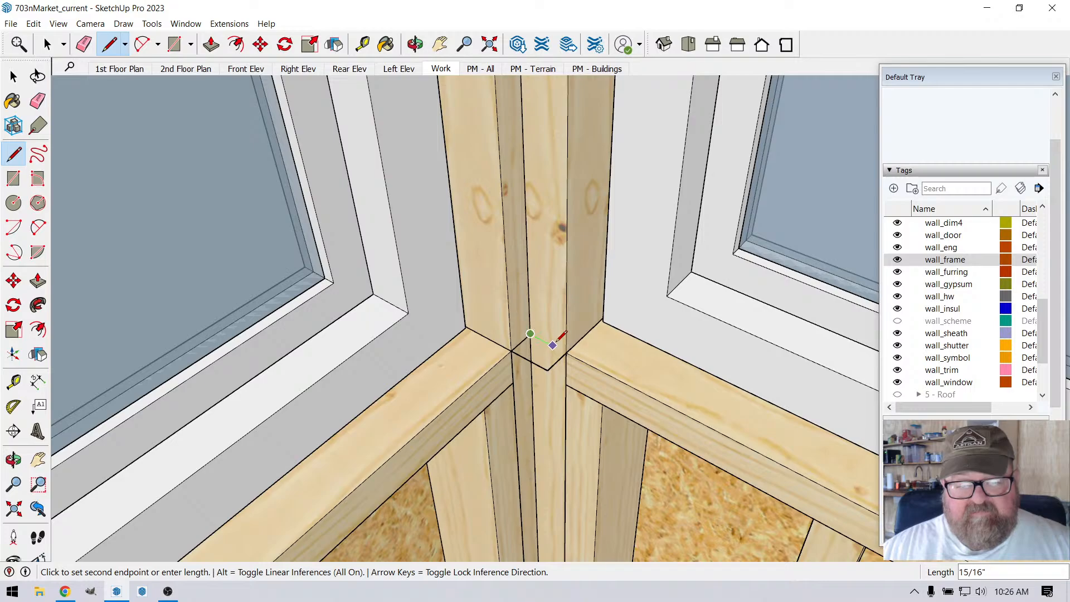
{"action": "left_click", "coordinate": [530, 334]}
{"action": "middle_click_drag", "start_coordinate": [530, 335], "coordinate": [489, 409]}
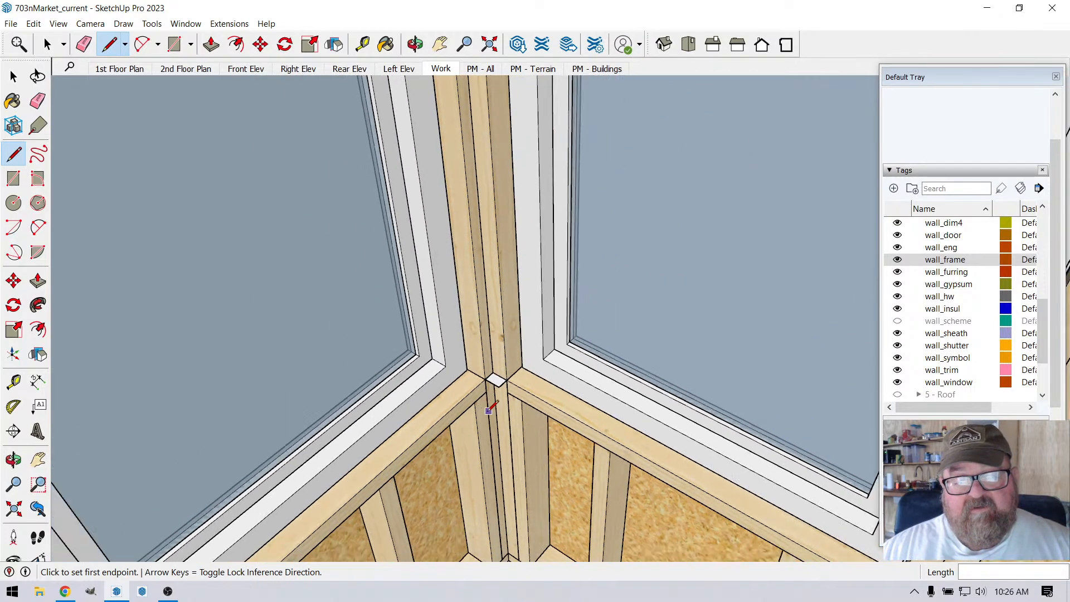
{"action": "scroll", "coordinate": [489, 410], "scroll_direction": "down", "scroll_amount": 5}
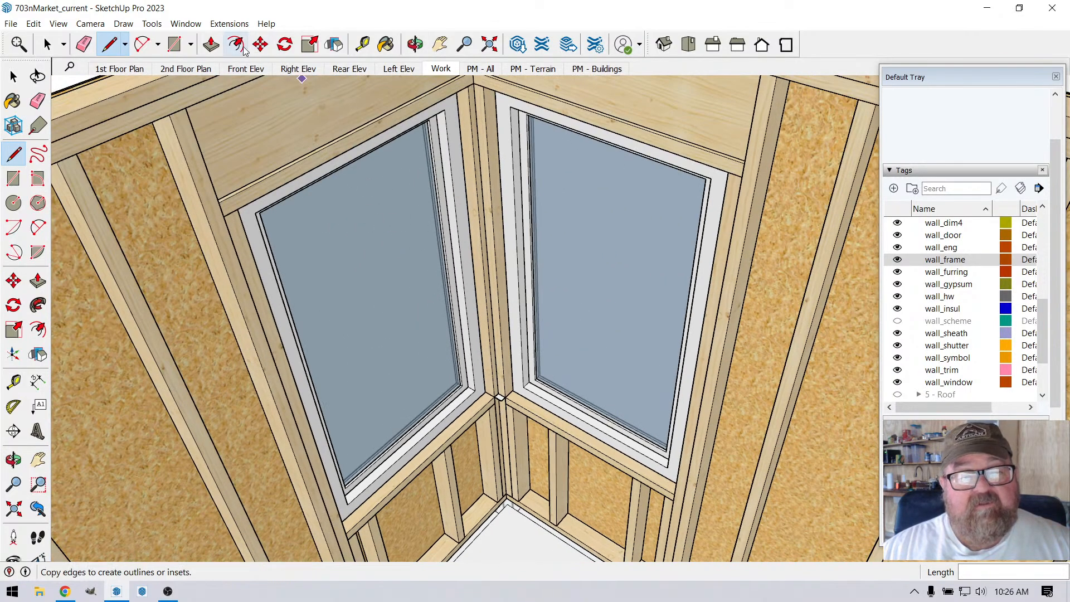
Step: Push/Pull the rectangular face in the inside corner up 4' 6" to form a corner post between the two windows
{"action": "left_click", "coordinate": [211, 44]}
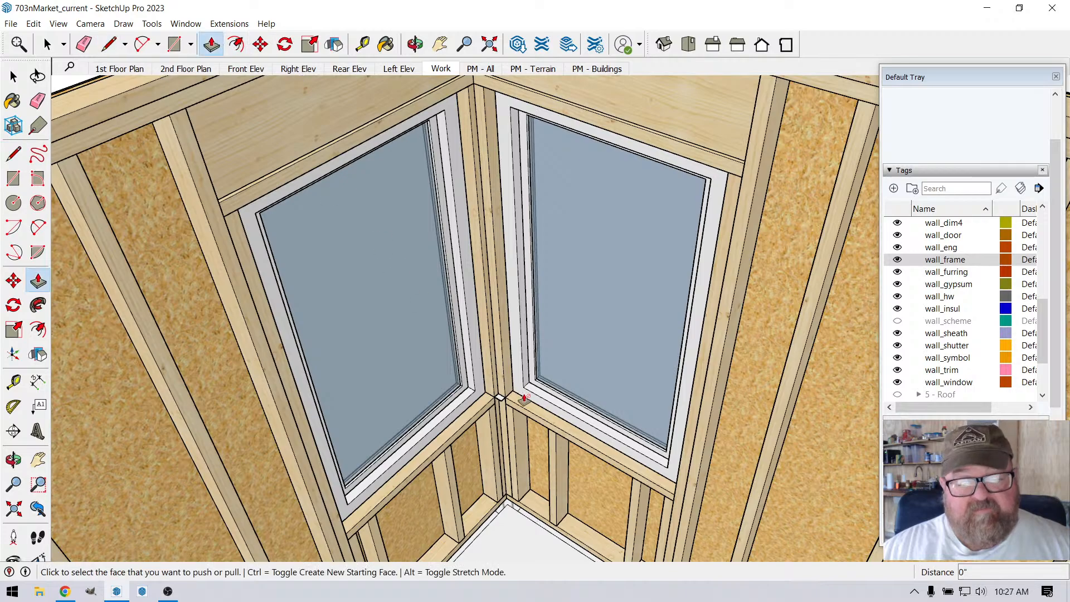
{"action": "left_click", "coordinate": [500, 398]}
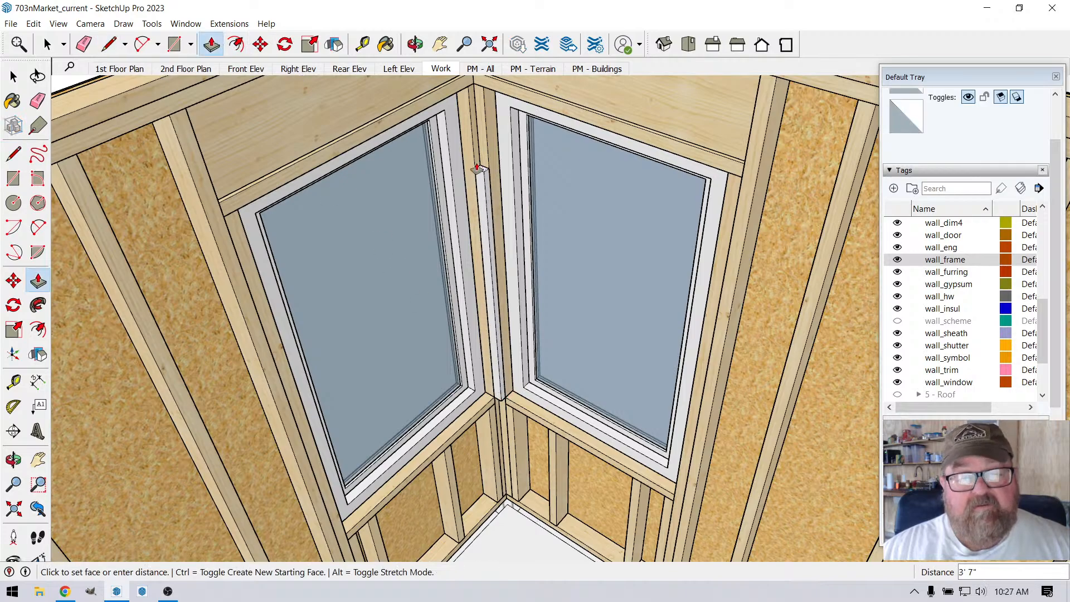
{"action": "scroll", "coordinate": [512, 282], "scroll_direction": "up", "scroll_amount": 6}
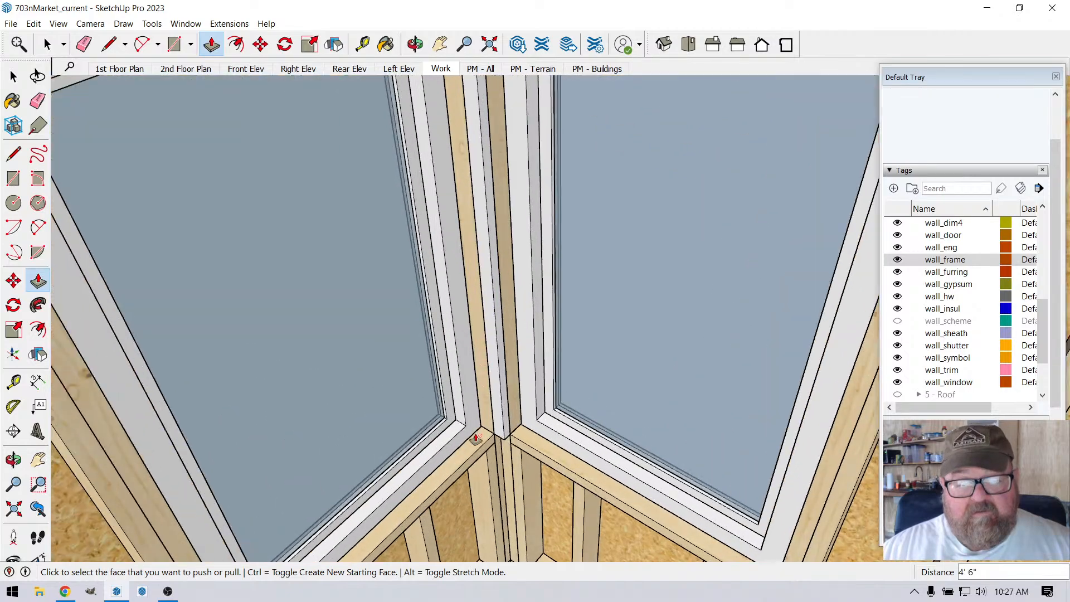
{"action": "scroll", "coordinate": [496, 198], "scroll_direction": "up", "scroll_amount": 2}
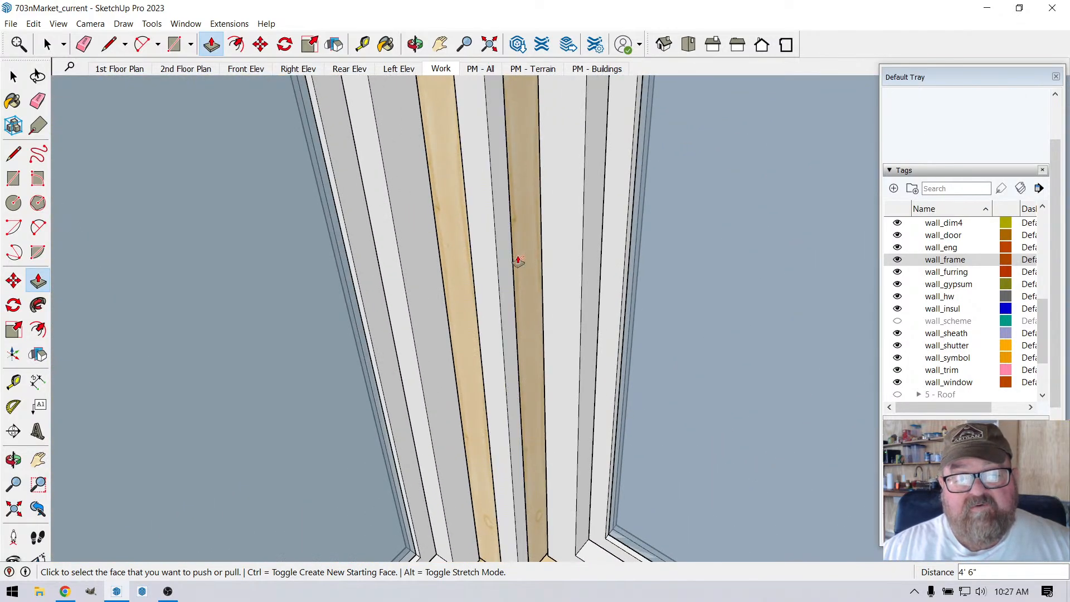
{"action": "scroll", "coordinate": [518, 261], "scroll_direction": "down", "scroll_amount": 8}
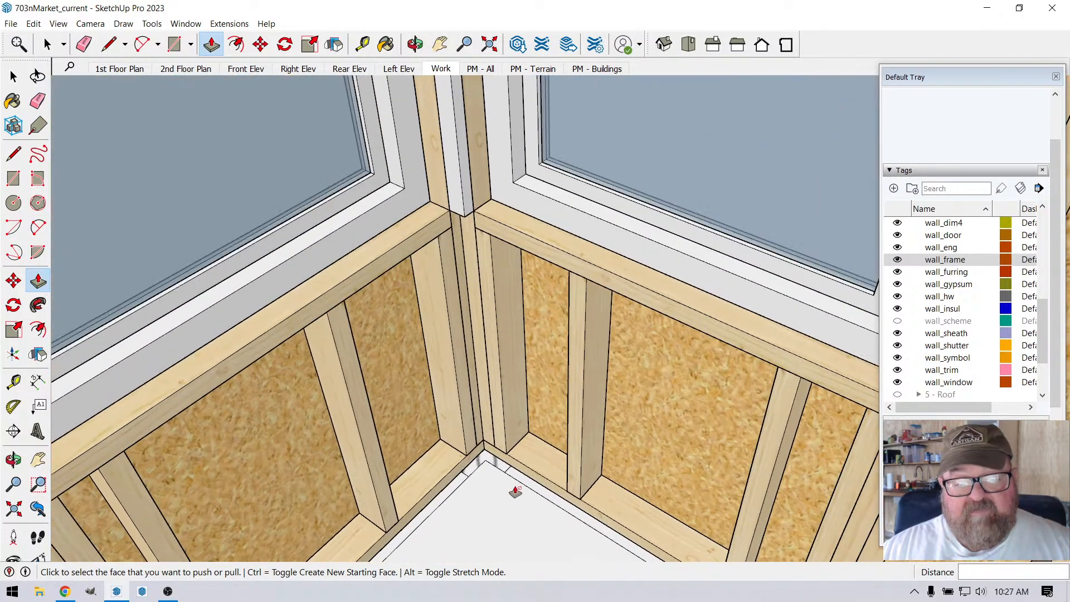
{"action": "scroll", "coordinate": [505, 446], "scroll_direction": "down", "scroll_amount": 2}
Step: Push the underside of the new corner post up 1" from the level of the two window sills
{"action": "left_click", "coordinate": [416, 45]}
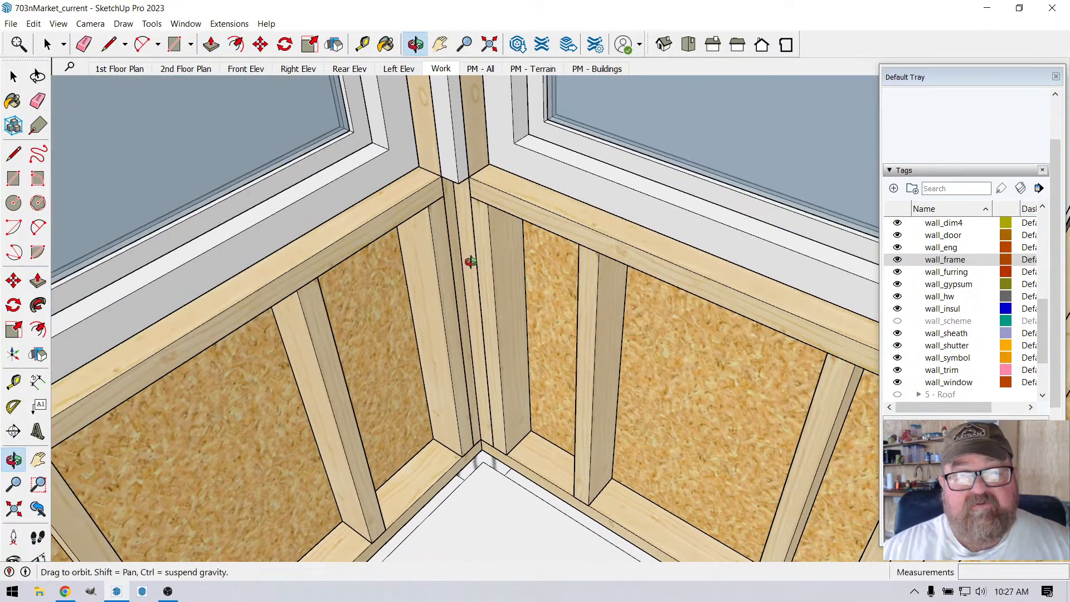
{"action": "left_click_drag", "start_coordinate": [471, 261], "coordinate": [455, 194]}
{"action": "scroll", "coordinate": [455, 194], "scroll_direction": "down", "scroll_amount": 5}
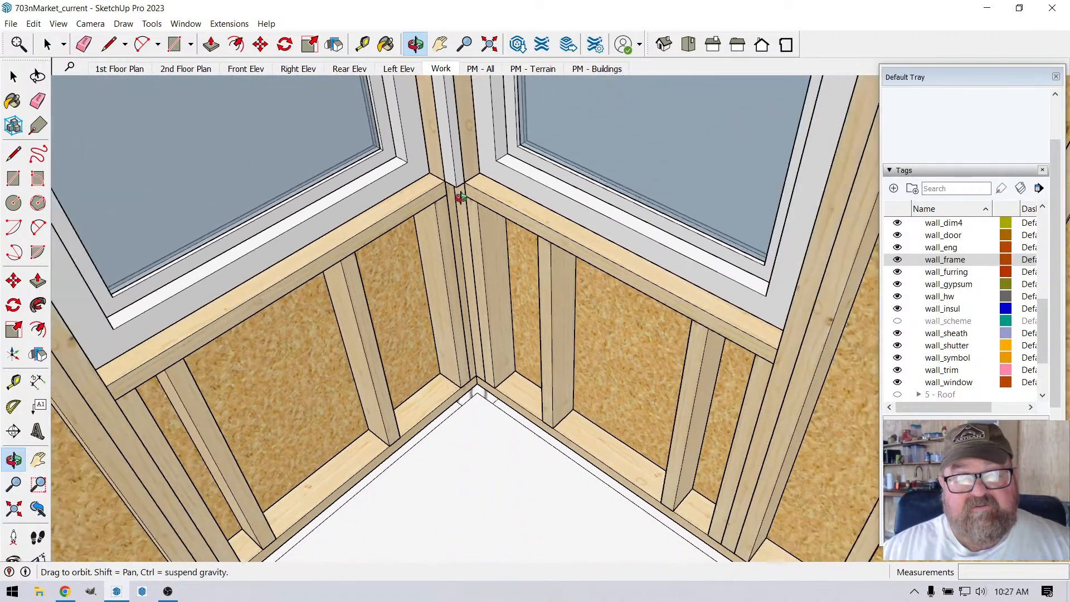
{"action": "scroll", "coordinate": [461, 197], "scroll_direction": "up", "scroll_amount": 3}
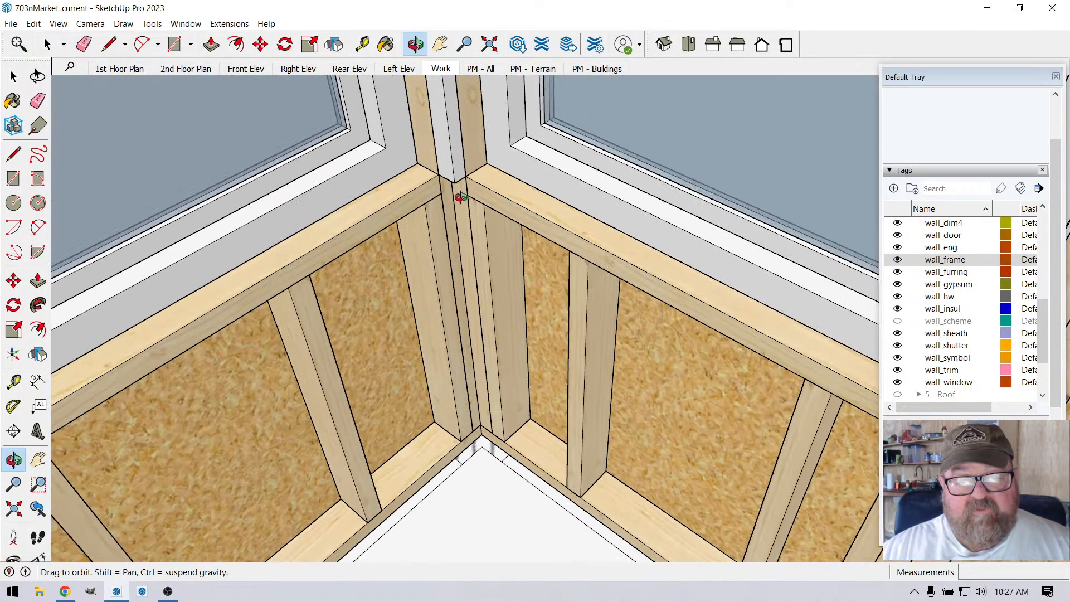
{"action": "scroll", "coordinate": [498, 185], "scroll_direction": "down", "scroll_amount": 3}
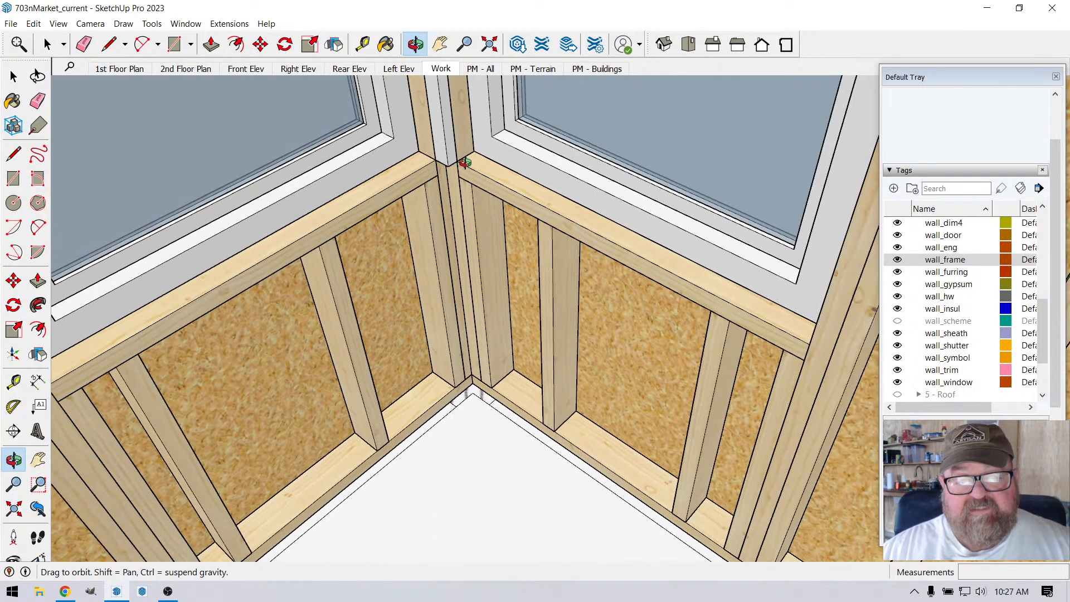
{"action": "scroll", "coordinate": [471, 112], "scroll_direction": "up", "scroll_amount": 6}
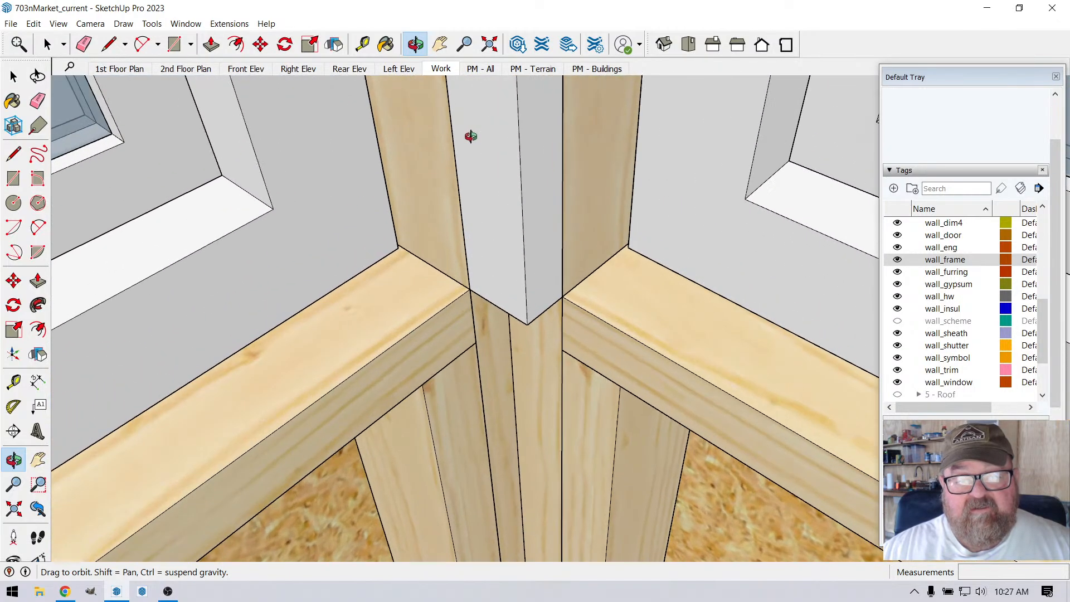
{"action": "left_click_drag", "start_coordinate": [465, 232], "coordinate": [480, 178]}
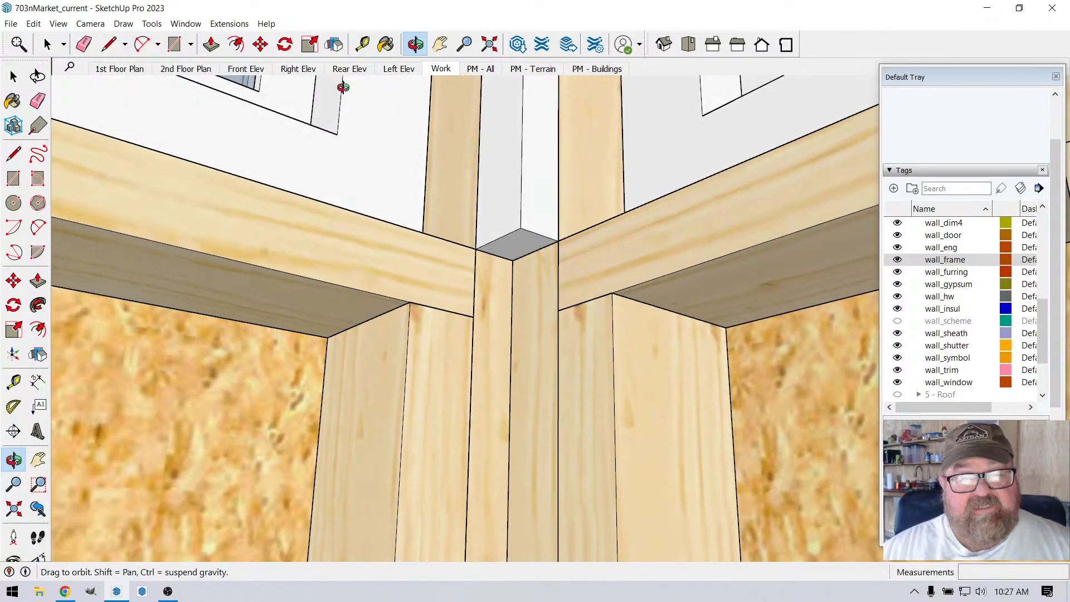
{"action": "left_click", "coordinate": [212, 44]}
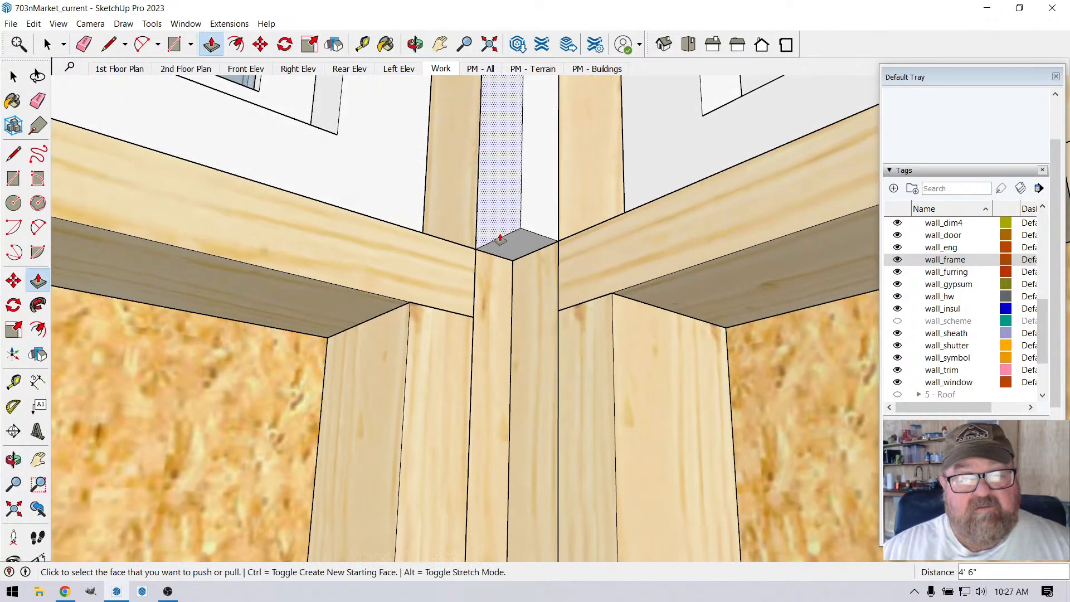
{"action": "left_click", "coordinate": [516, 244]}
{"action": "left_click", "coordinate": [521, 220]}
{"action": "key", "text": "Return"}
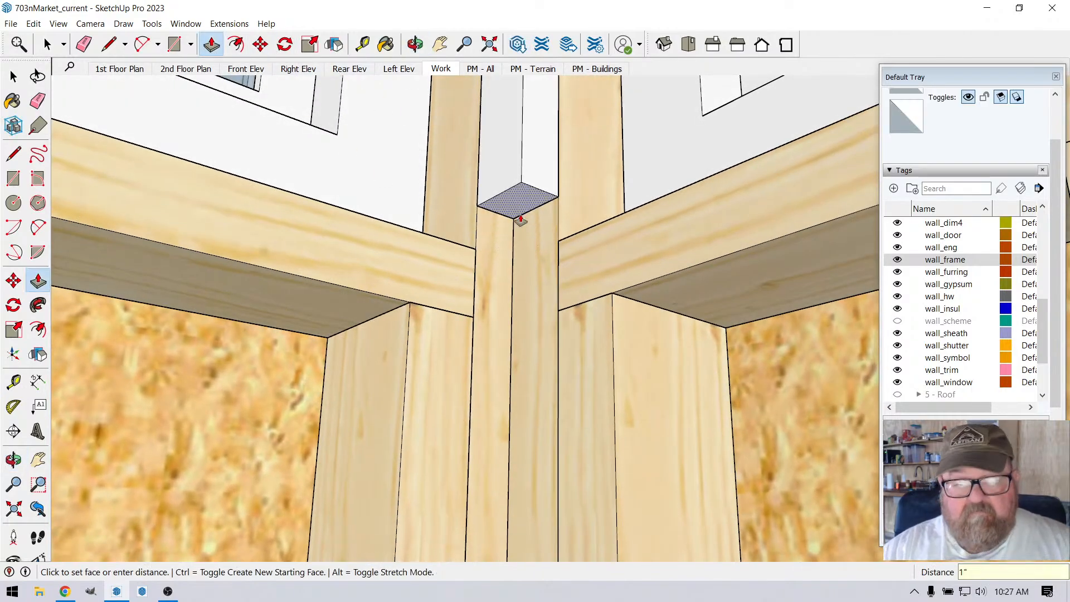
{"action": "key", "text": "o"}
{"action": "left_click_drag", "start_coordinate": [528, 223], "coordinate": [535, 314]}
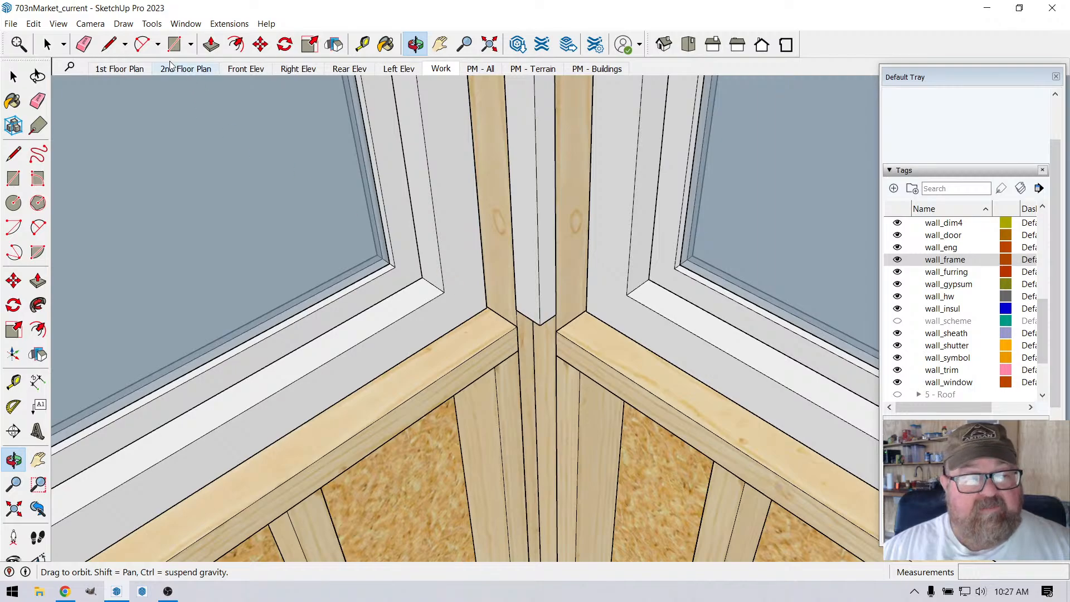
{"action": "left_click", "coordinate": [175, 44]}
{"action": "left_click", "coordinate": [487, 307]}
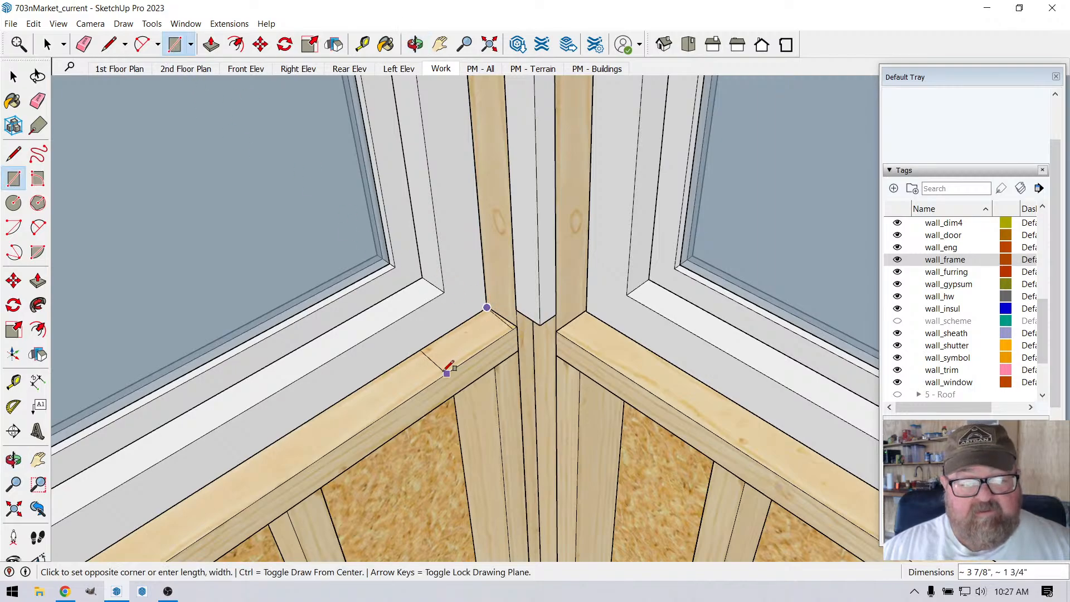
{"action": "left_click", "coordinate": [442, 376]}
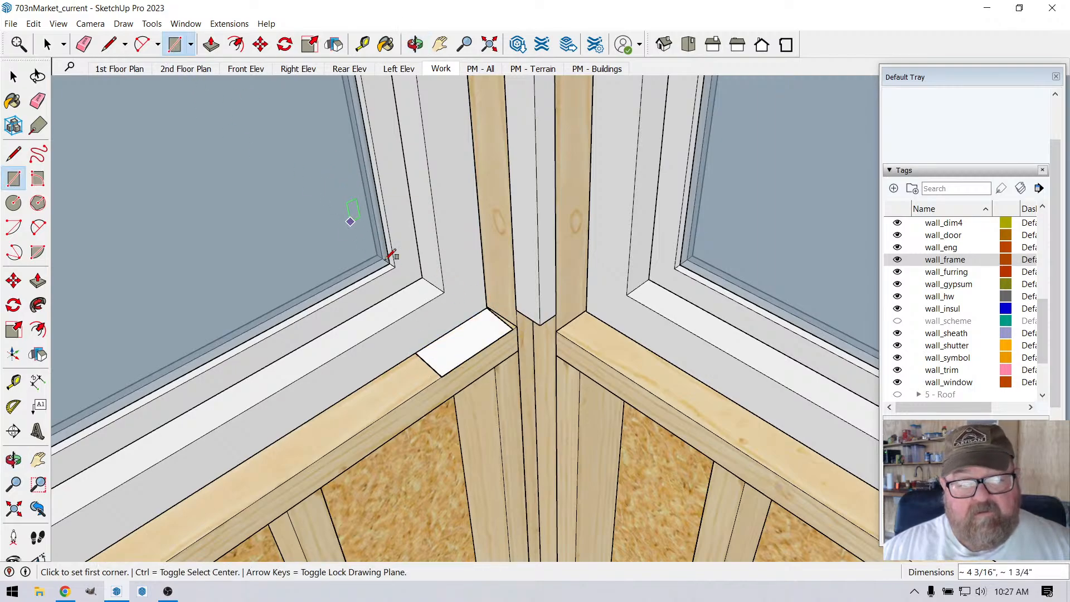
{"action": "key", "text": "ctrl+z"}
{"action": "scroll", "coordinate": [480, 323], "scroll_direction": "up", "scroll_amount": 2}
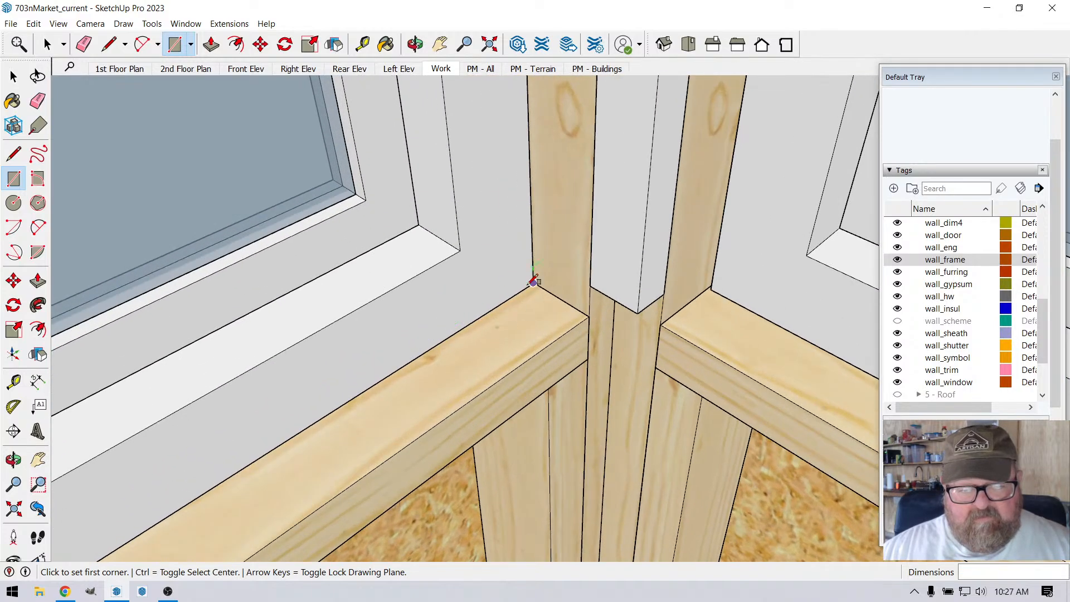
{"action": "left_click", "coordinate": [534, 283]}
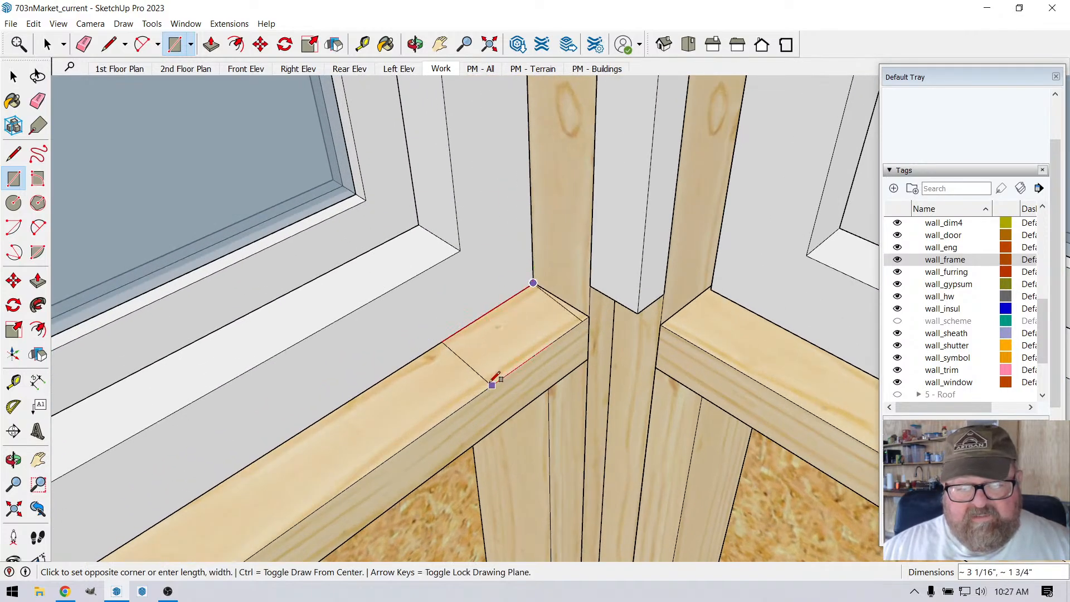
{"action": "left_click", "coordinate": [491, 384]}
{"action": "left_click", "coordinate": [212, 44]}
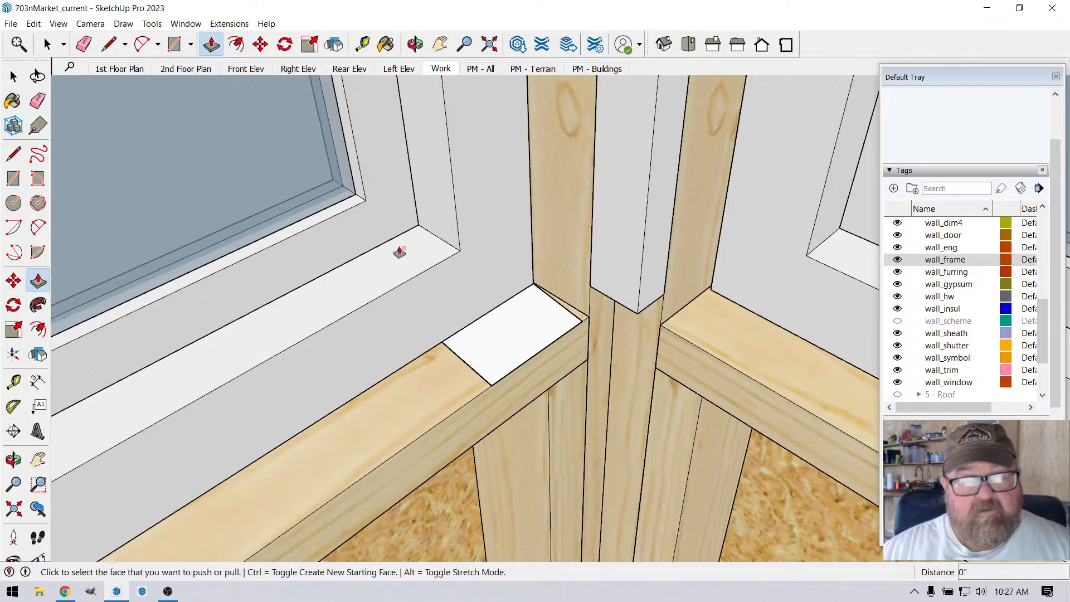
{"action": "left_click", "coordinate": [491, 337]}
{"action": "left_click", "coordinate": [492, 319]}
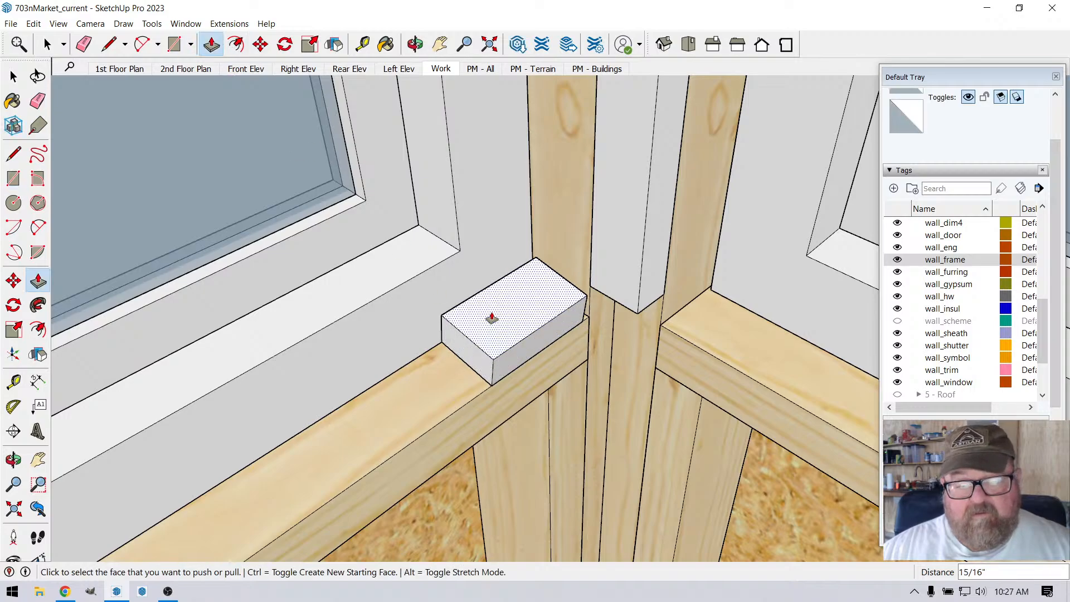
{"action": "left_click", "coordinate": [415, 44]}
{"action": "left_click_drag", "start_coordinate": [480, 298], "coordinate": [483, 233]}
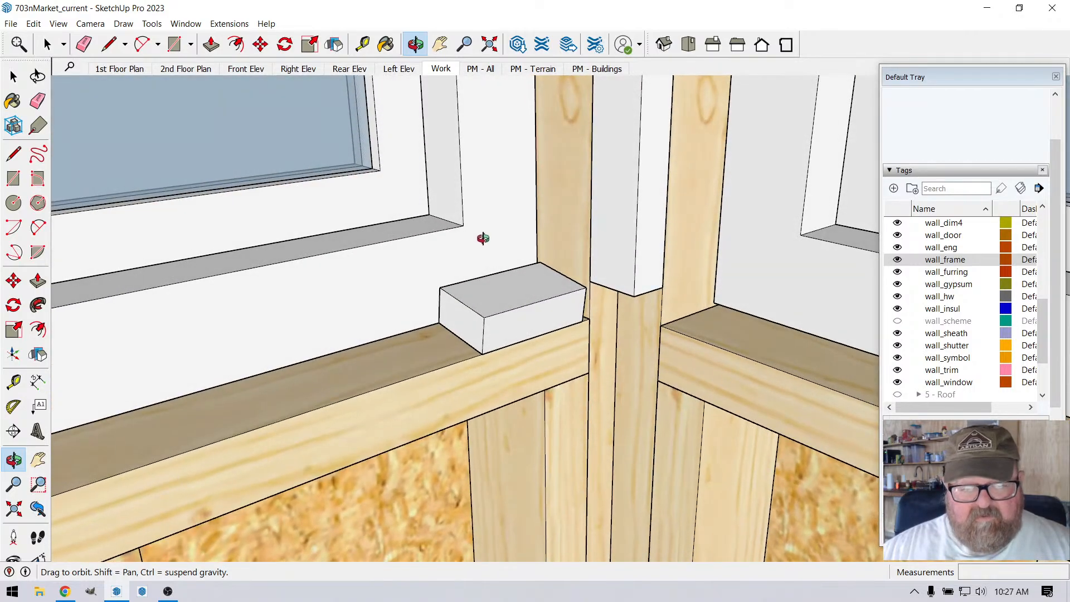
{"action": "key", "text": "ctrl+z"}
{"action": "key", "text": "ctrl+z"}
Step: Draw a rectangle about 2 13/16" by 1 3/4" on the left-hand window's framing sill, starting at its front inside-corner end
{"action": "left_click_drag", "start_coordinate": [494, 306], "coordinate": [499, 342]}
{"action": "left_click", "coordinate": [174, 45]}
{"action": "scroll", "coordinate": [485, 375], "scroll_direction": "up", "scroll_amount": 2}
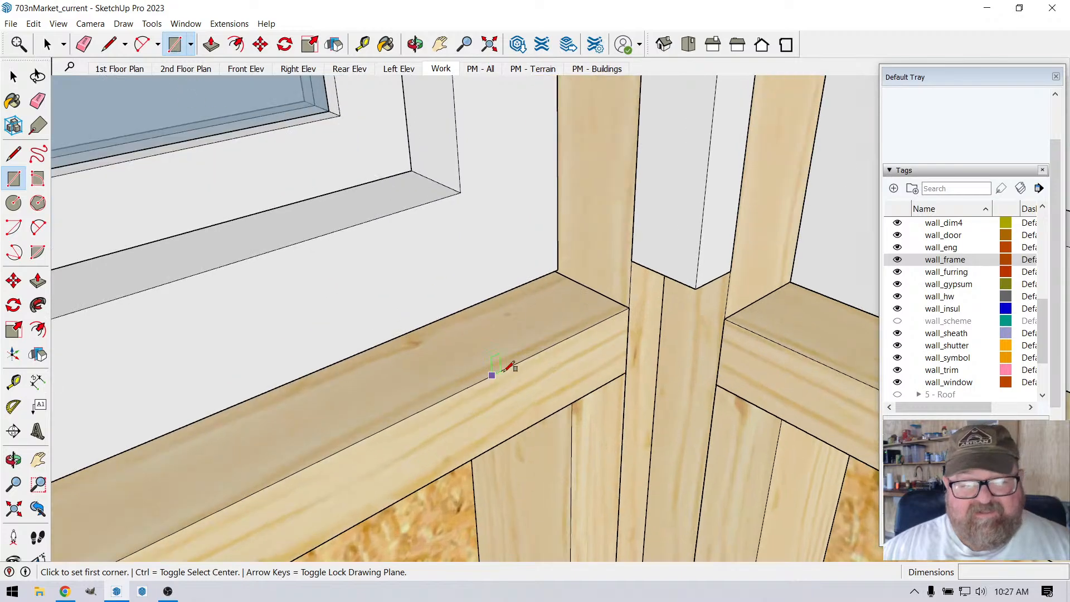
{"action": "left_click", "coordinate": [629, 307]}
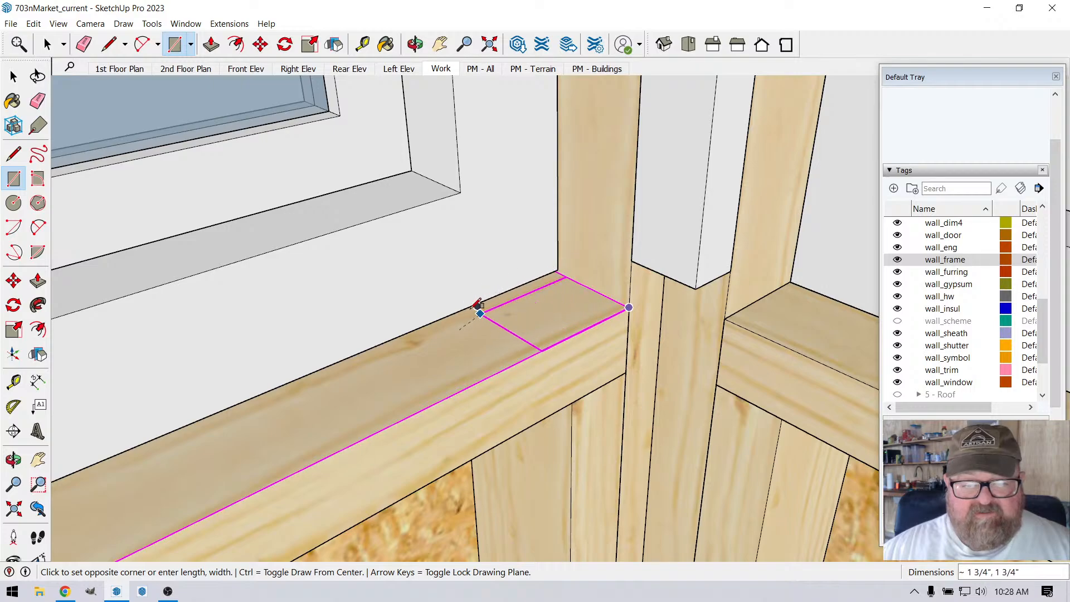
{"action": "left_click", "coordinate": [452, 314]}
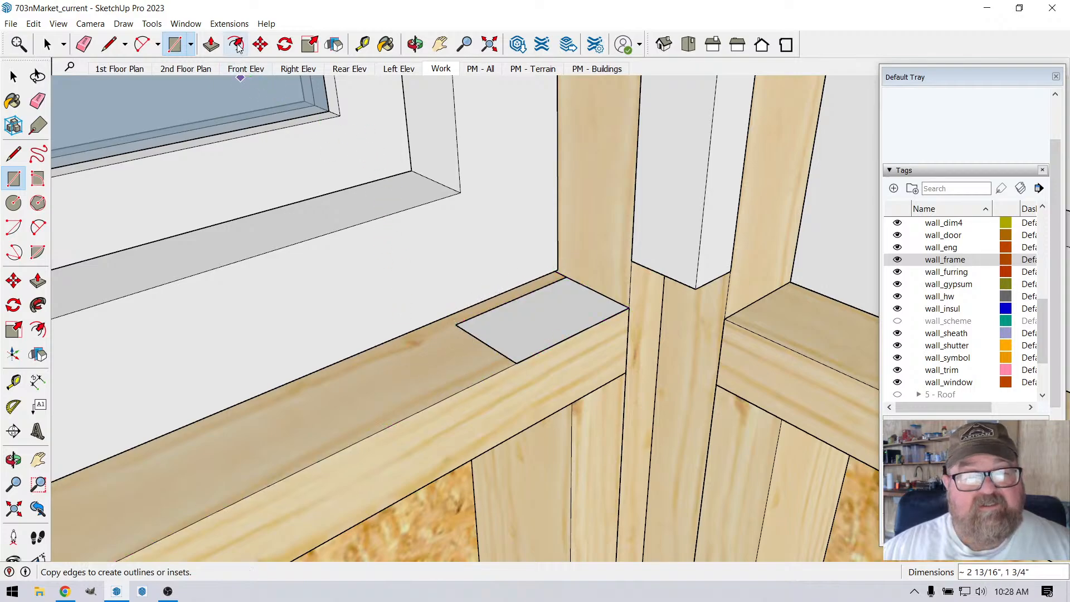
Step: Push/Pull the rectangle into a block by raising it 5/8" and then 3/8" to the lower edge of the corner post
{"action": "left_click", "coordinate": [211, 44]}
{"action": "left_click", "coordinate": [482, 313]}
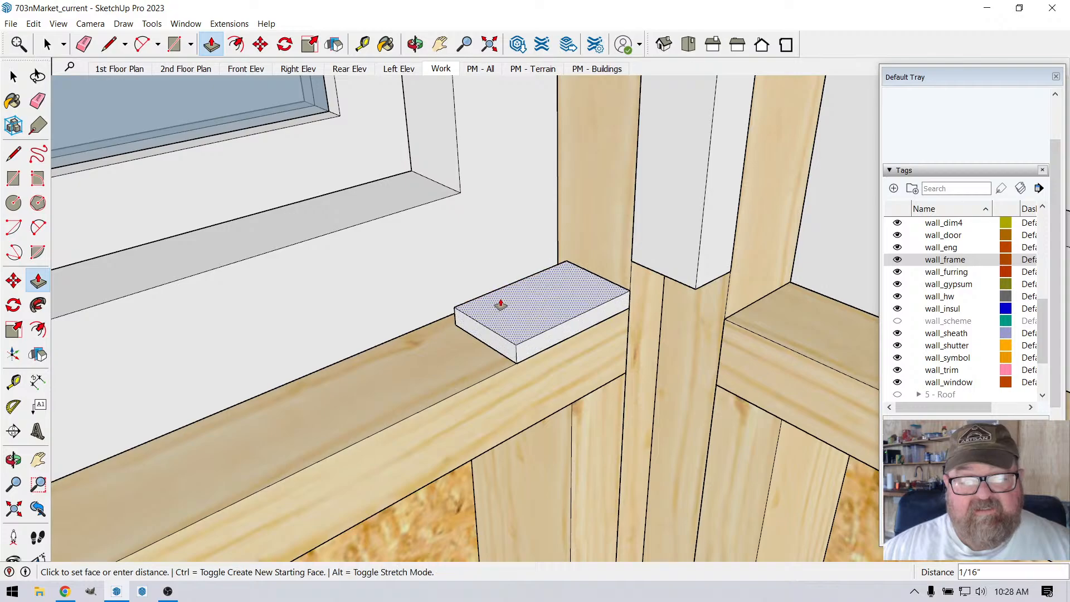
{"action": "left_click", "coordinate": [499, 300]}
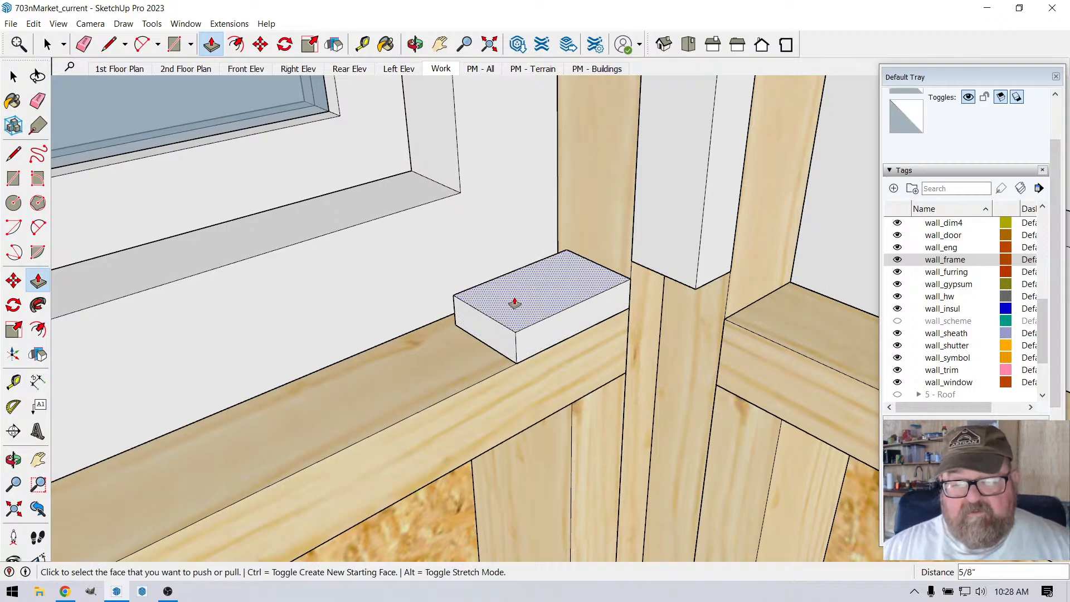
{"action": "left_click", "coordinate": [632, 263]}
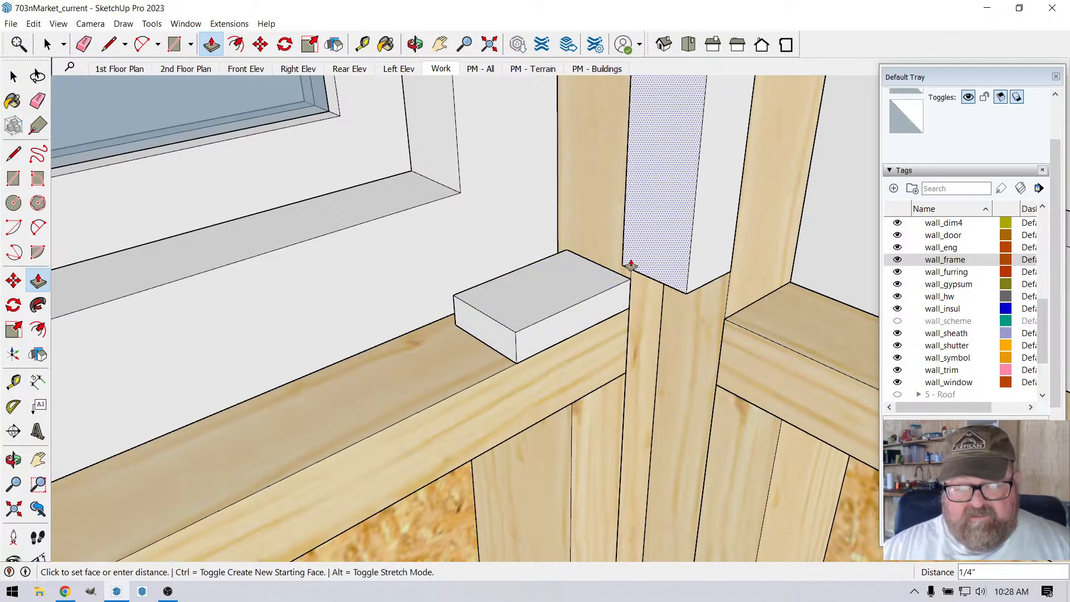
{"action": "left_click", "coordinate": [632, 264]}
{"action": "left_click", "coordinate": [613, 284]}
{"action": "left_click", "coordinate": [637, 271]}
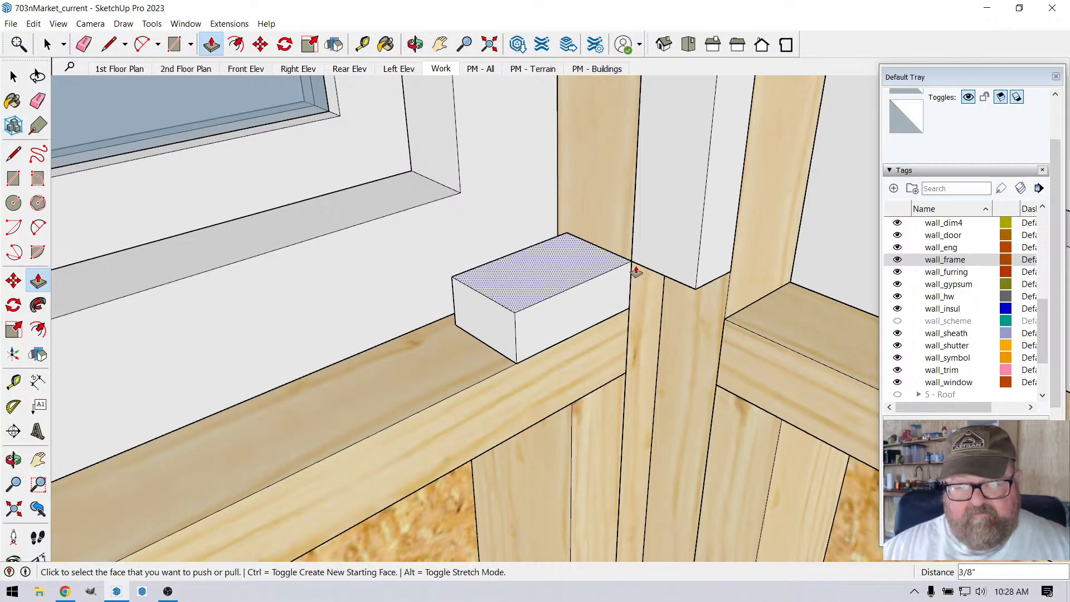
Step: Pull the block's front face out 1 1/2" to the post's corner and extend its free end 2' 5 1/16" along the sill
{"action": "left_click", "coordinate": [604, 289]}
{"action": "left_click", "coordinate": [689, 291]}
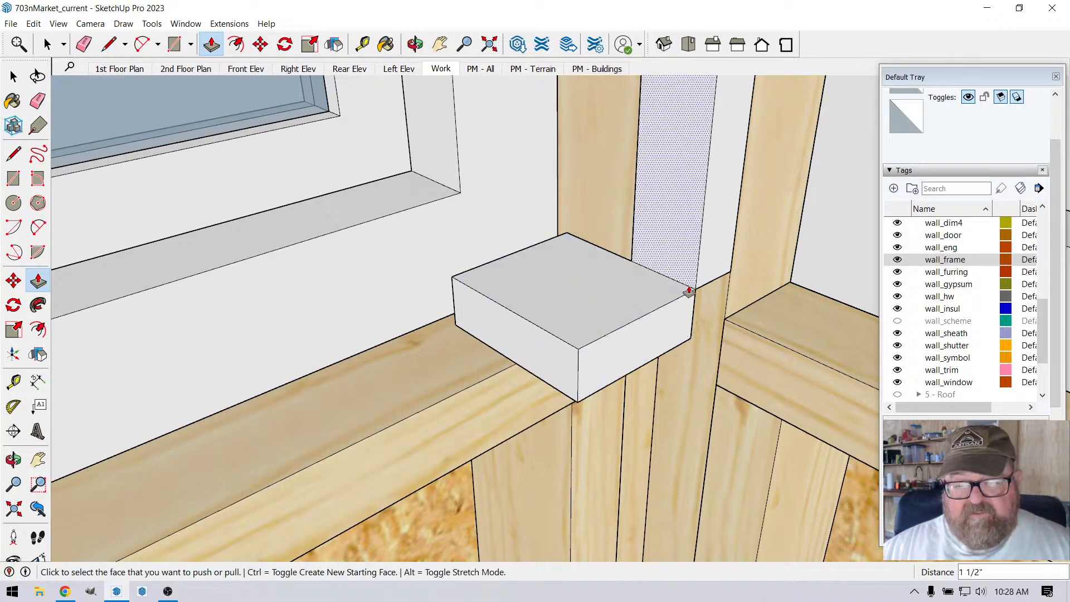
{"action": "scroll", "coordinate": [689, 291], "scroll_direction": "down", "scroll_amount": 6}
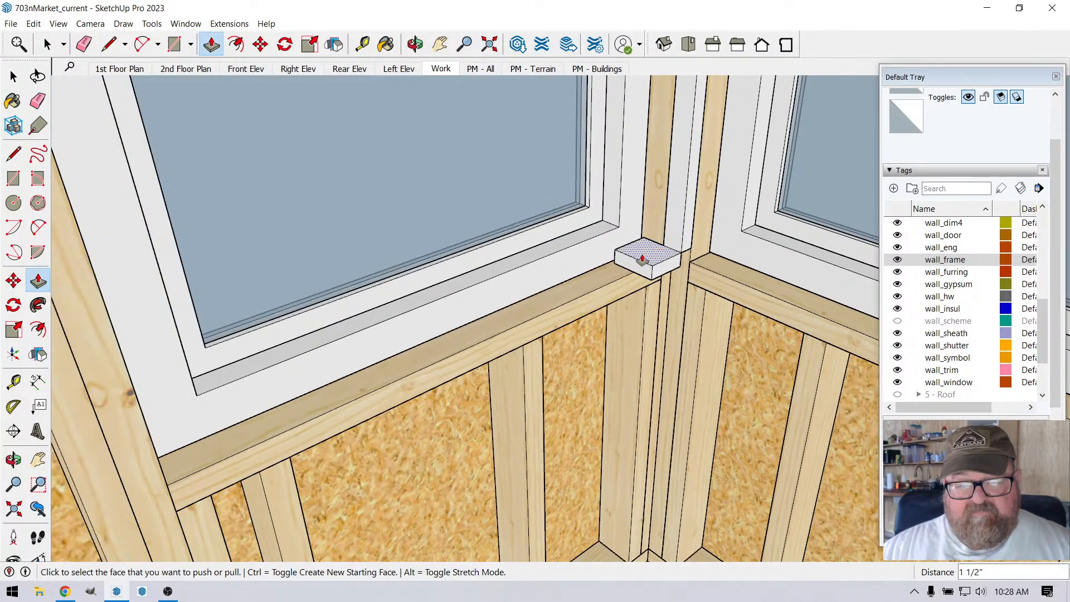
{"action": "left_click", "coordinate": [620, 264]}
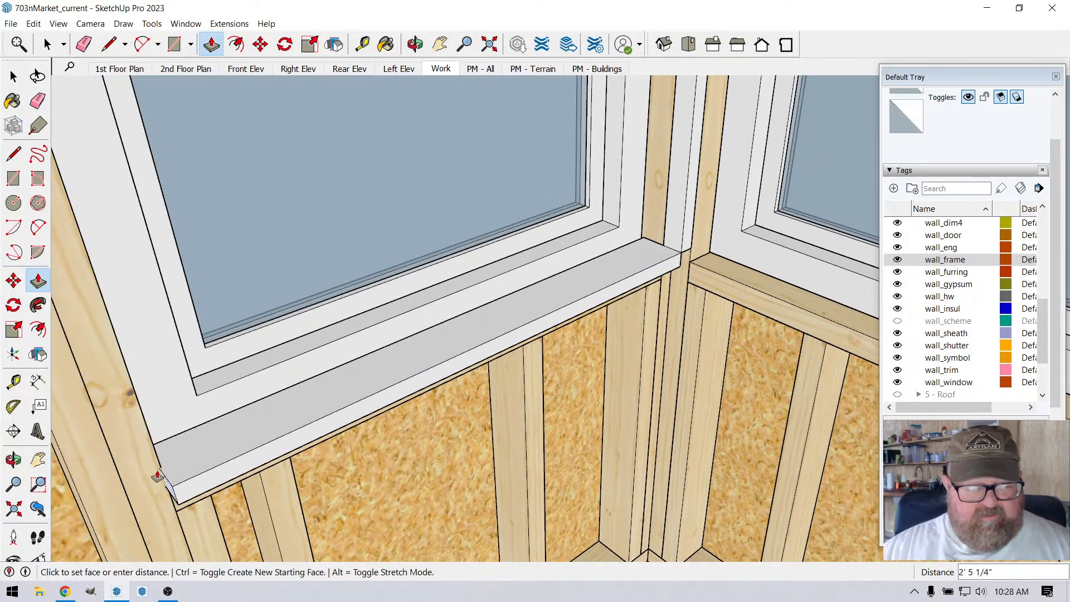
{"action": "left_click", "coordinate": [161, 472]}
{"action": "scroll", "coordinate": [712, 401], "scroll_direction": "down", "scroll_amount": 3}
{"action": "scroll", "coordinate": [451, 458], "scroll_direction": "up", "scroll_amount": 4}
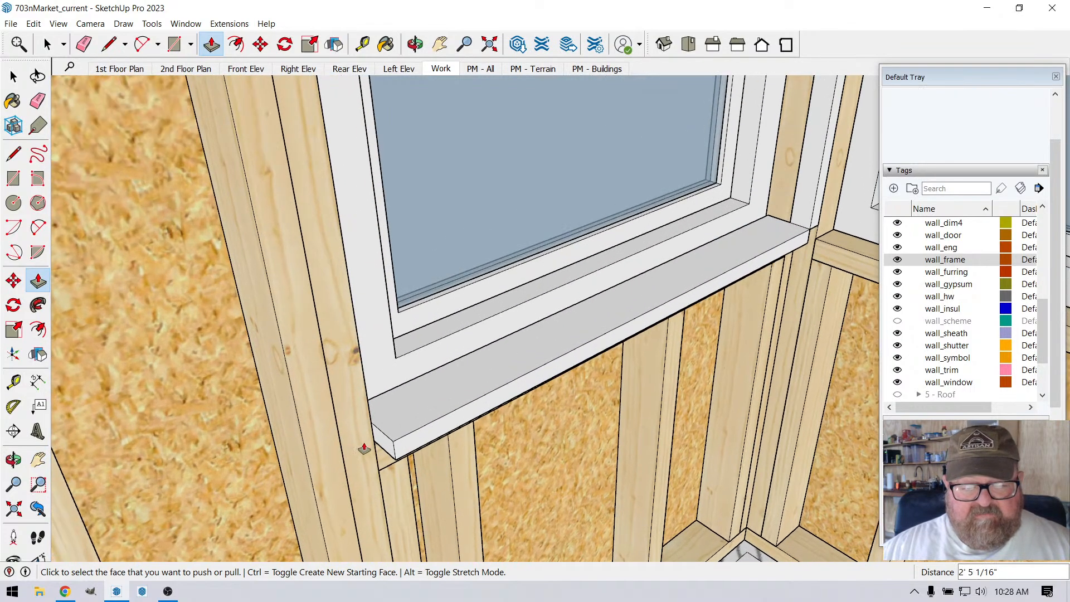
Step: Extend the free end of the left-hand sill block 1/2" with Push/Pull so it projects past the window trim
{"action": "left_click", "coordinate": [364, 450]}
{"action": "left_click", "coordinate": [367, 451]}
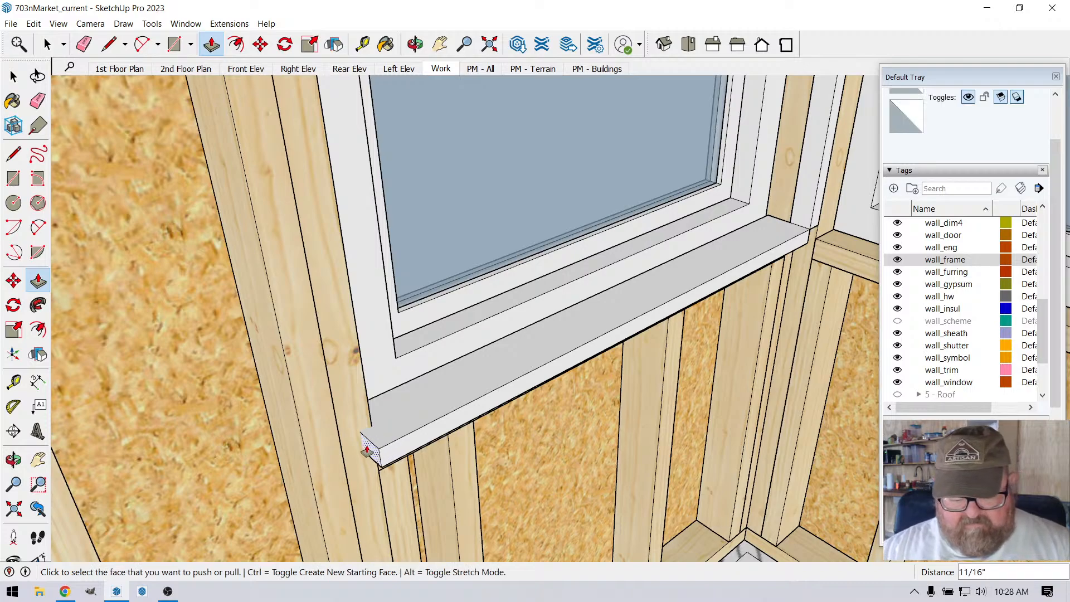
{"action": "left_click", "coordinate": [367, 450]}
{"action": "left_click", "coordinate": [371, 443]}
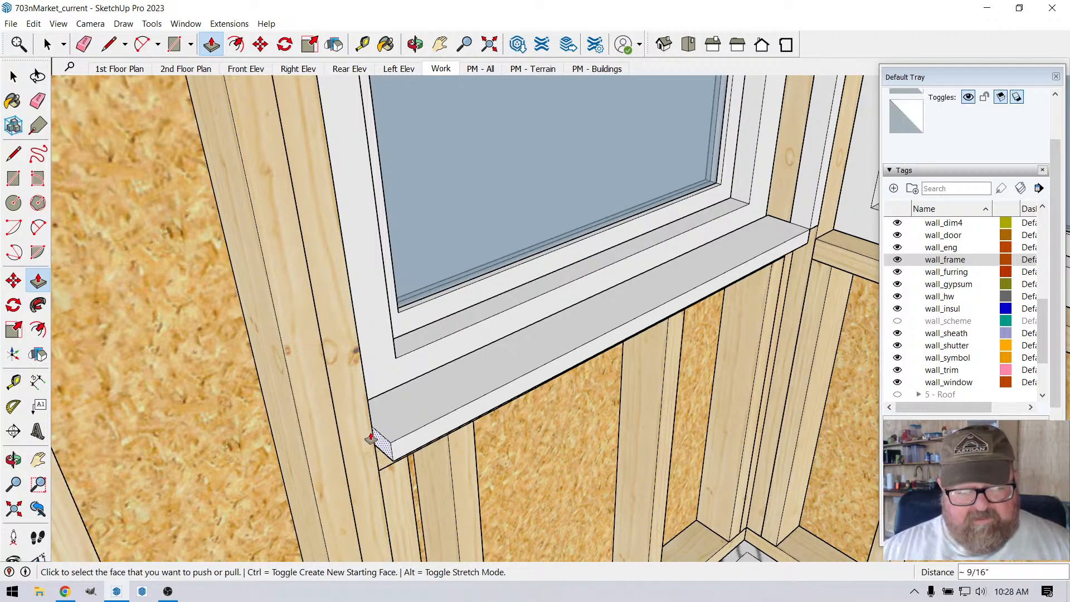
{"action": "left_click", "coordinate": [375, 446]}
{"action": "left_click", "coordinate": [368, 449]}
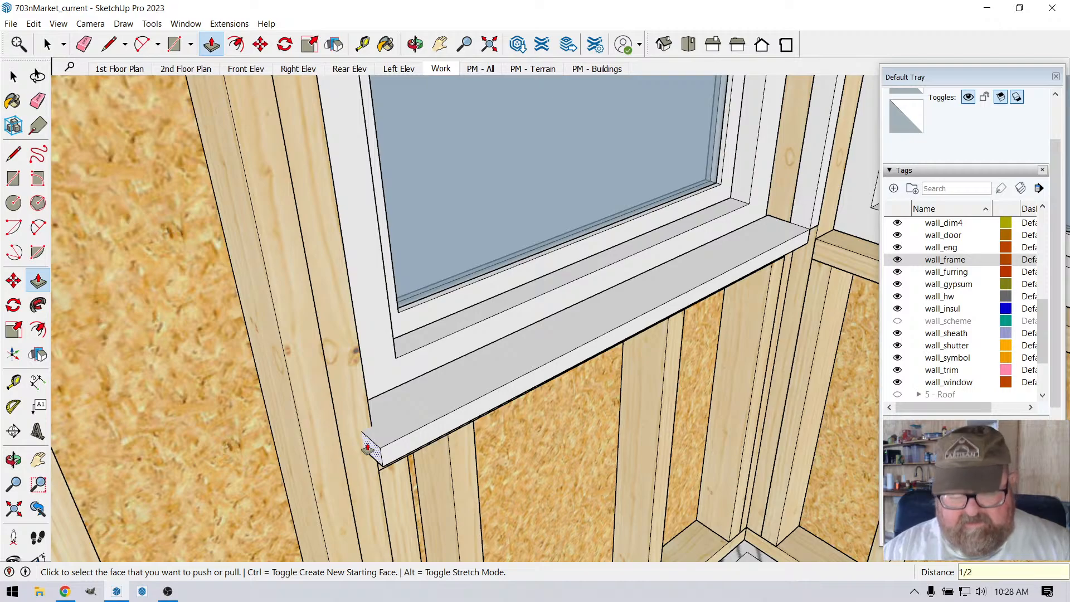
{"action": "left_click", "coordinate": [368, 449]}
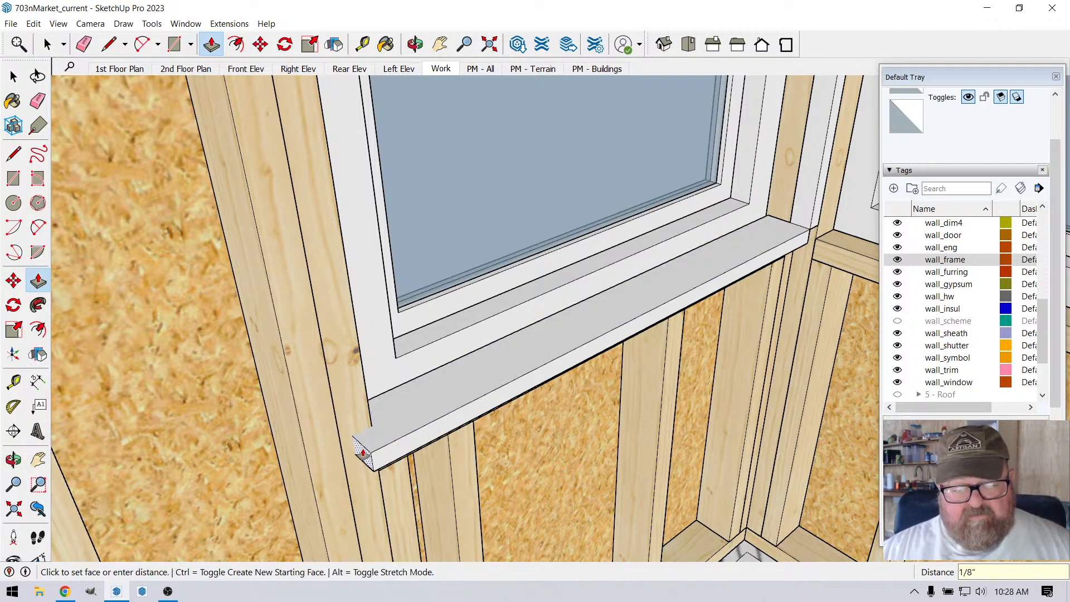
{"action": "left_click", "coordinate": [362, 454]}
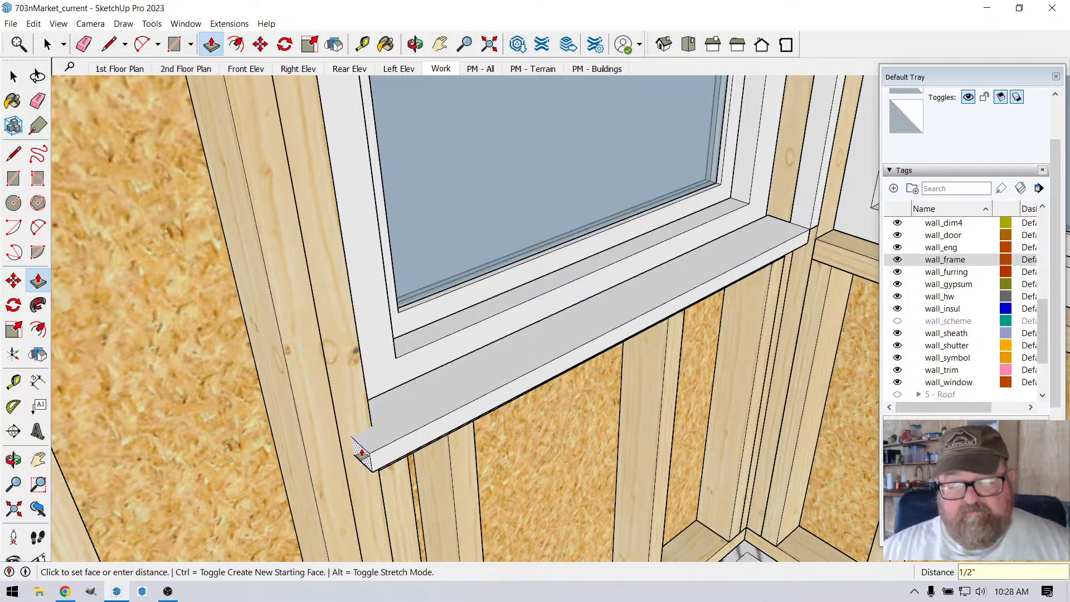
Step: Draw a rectangle about 1 3/4" by 3 3/8" on the right-hand window's framing sill, beside the inside corner
{"action": "scroll", "coordinate": [378, 375], "scroll_direction": "down", "scroll_amount": 3}
{"action": "scroll", "coordinate": [387, 349], "scroll_direction": "down", "scroll_amount": 2}
{"action": "scroll", "coordinate": [563, 292], "scroll_direction": "up", "scroll_amount": 7}
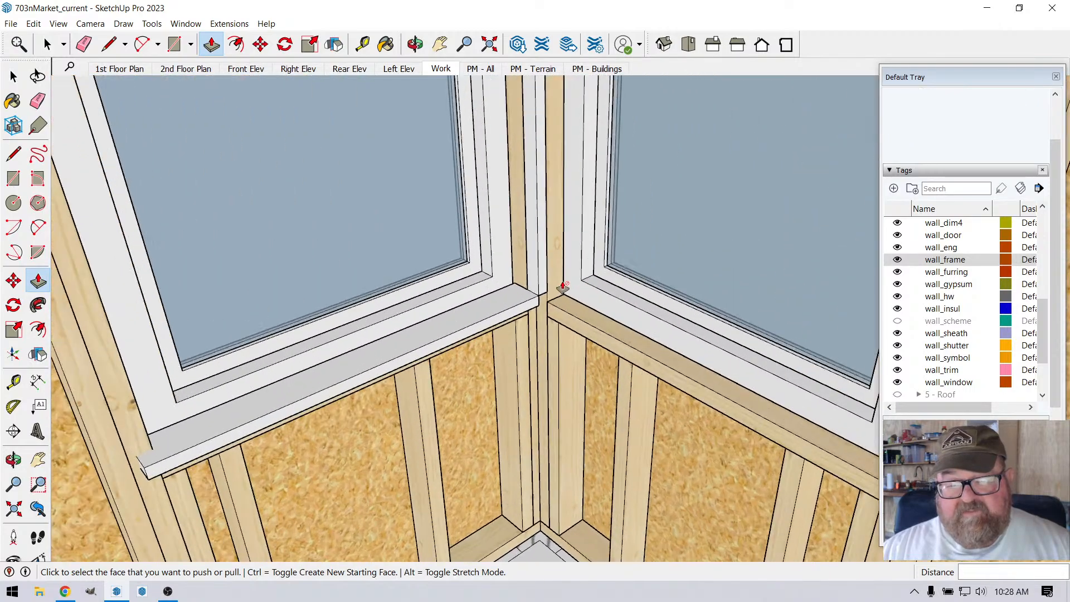
{"action": "scroll", "coordinate": [553, 314], "scroll_direction": "up", "scroll_amount": 2}
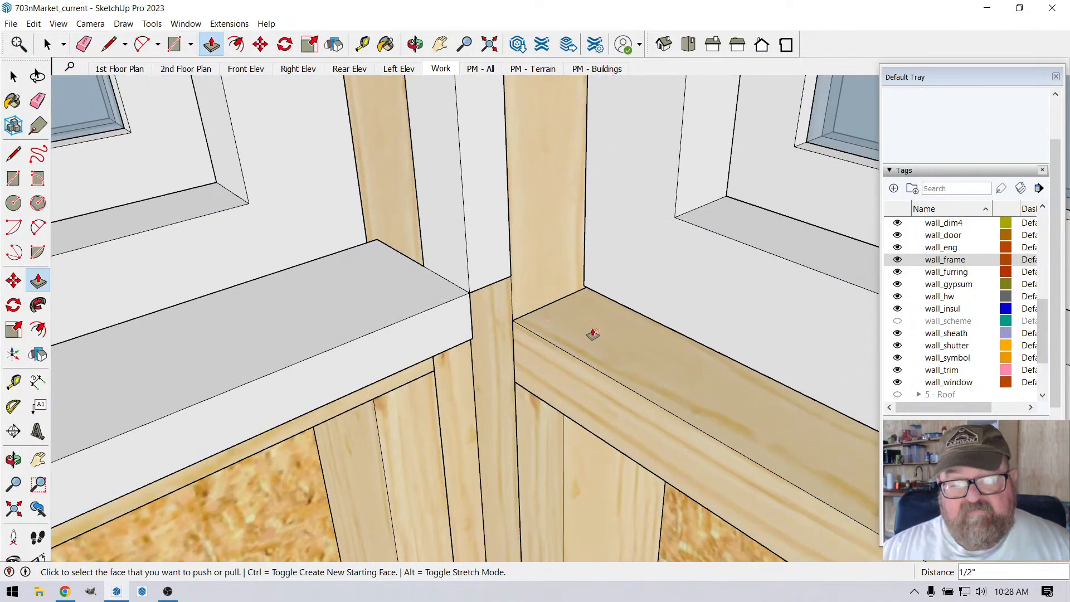
{"action": "left_click", "coordinate": [159, 45]}
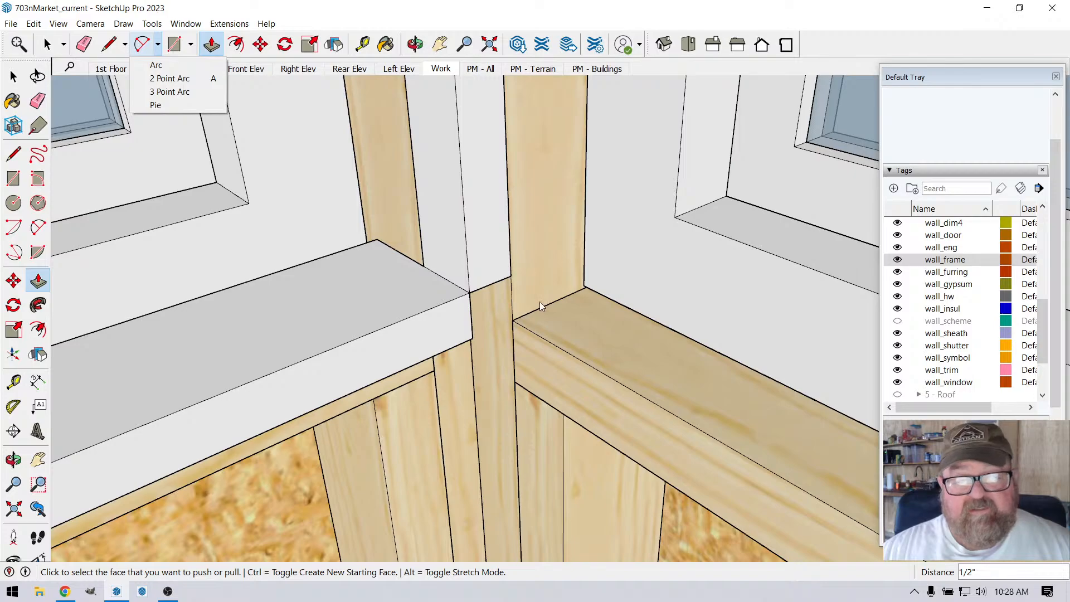
{"action": "left_click", "coordinate": [175, 46]}
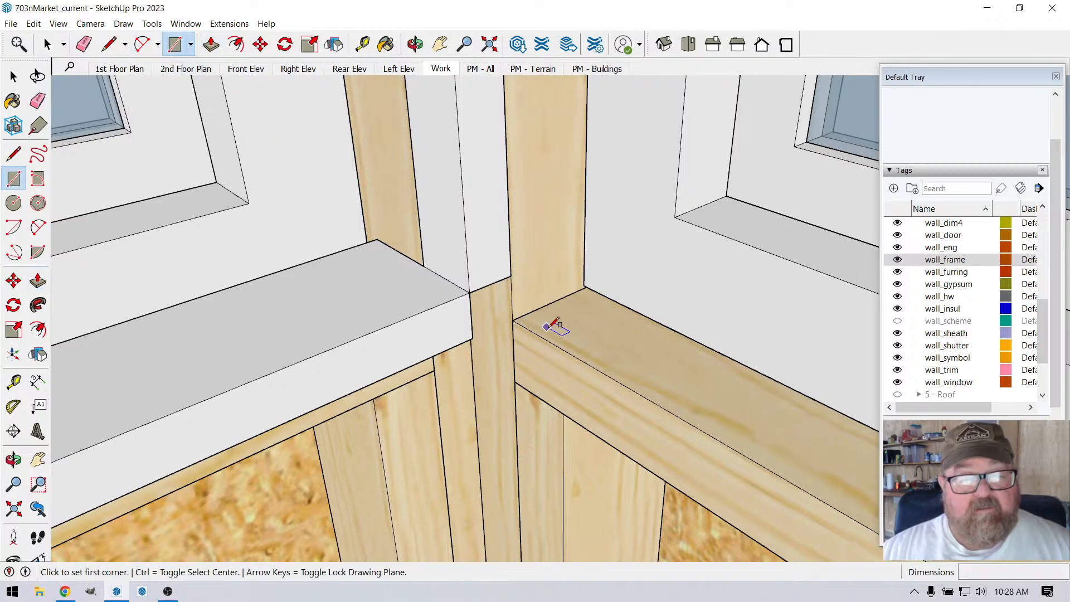
{"action": "left_click", "coordinate": [578, 290]}
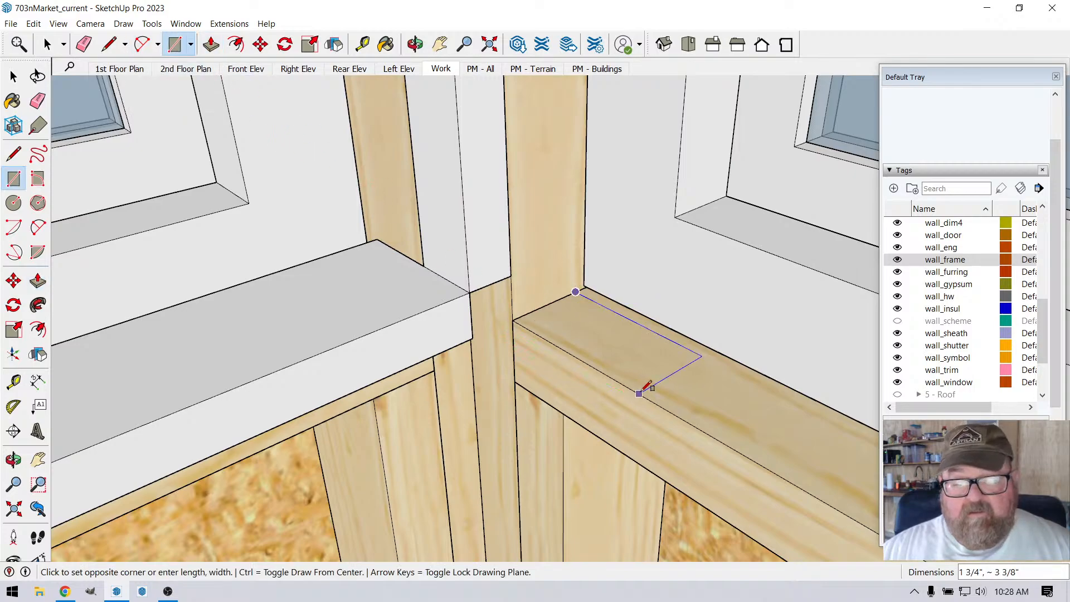
{"action": "left_click", "coordinate": [639, 393]}
Step: Examine the right-hand window's framing sill from the inside corner to its far end, including the new rectangle and the trim above it
{"action": "left_click", "coordinate": [415, 44]}
{"action": "left_click_drag", "start_coordinate": [457, 184], "coordinate": [599, 244]}
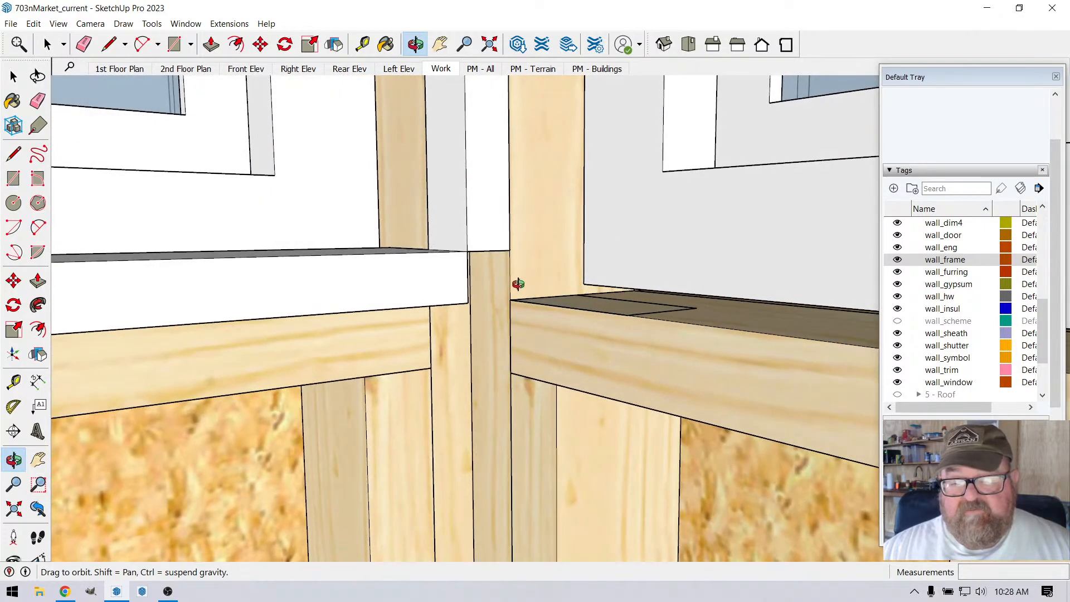
{"action": "left_click_drag", "start_coordinate": [516, 284], "coordinate": [536, 314]}
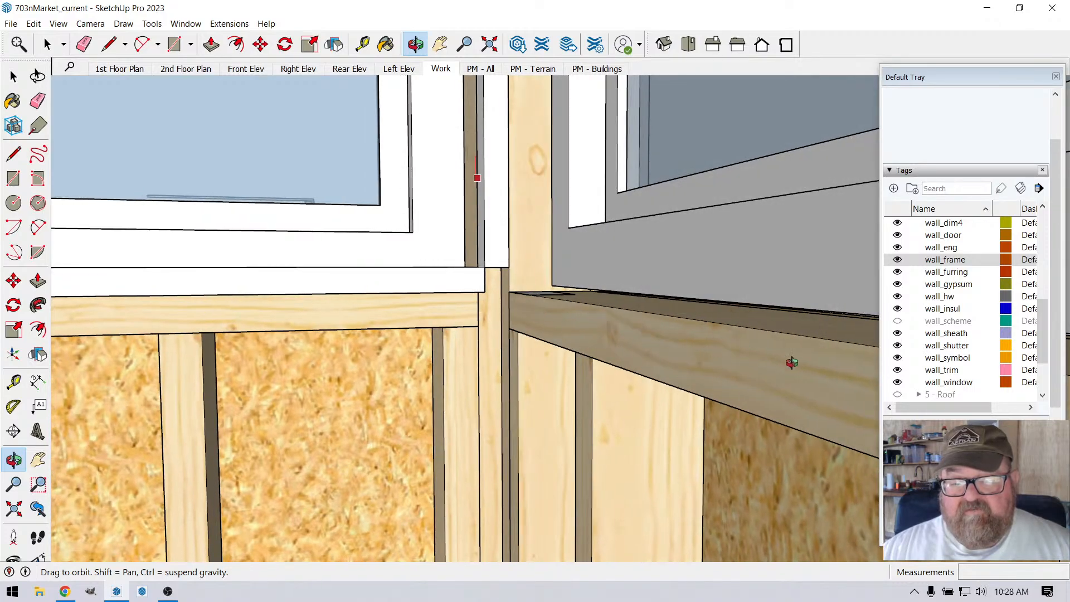
{"action": "left_click_drag", "start_coordinate": [576, 298], "coordinate": [390, 292]}
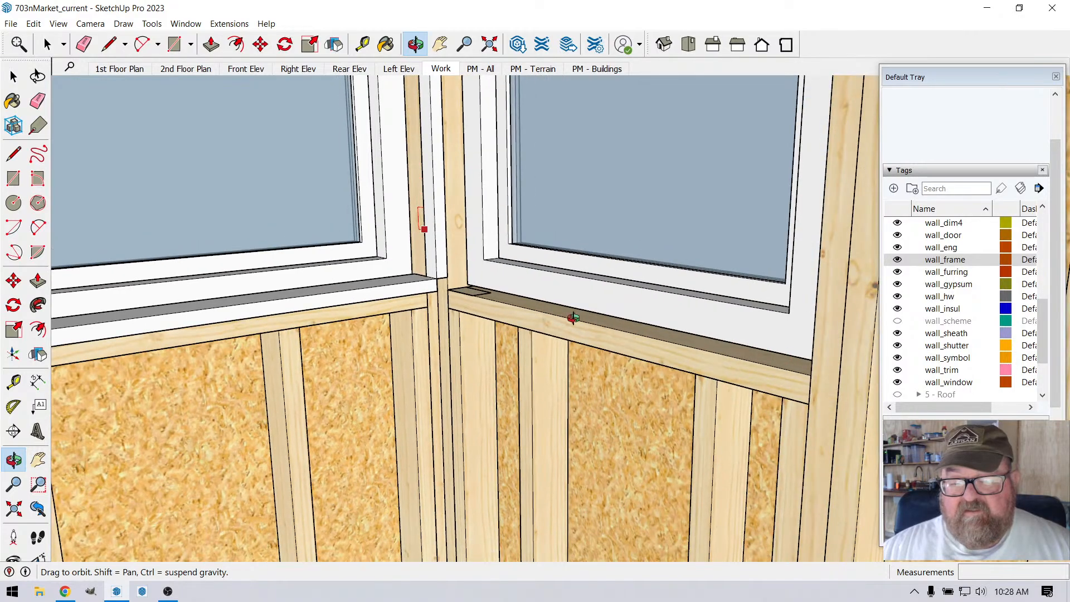
{"action": "scroll", "coordinate": [558, 307], "scroll_direction": "up", "scroll_amount": 4}
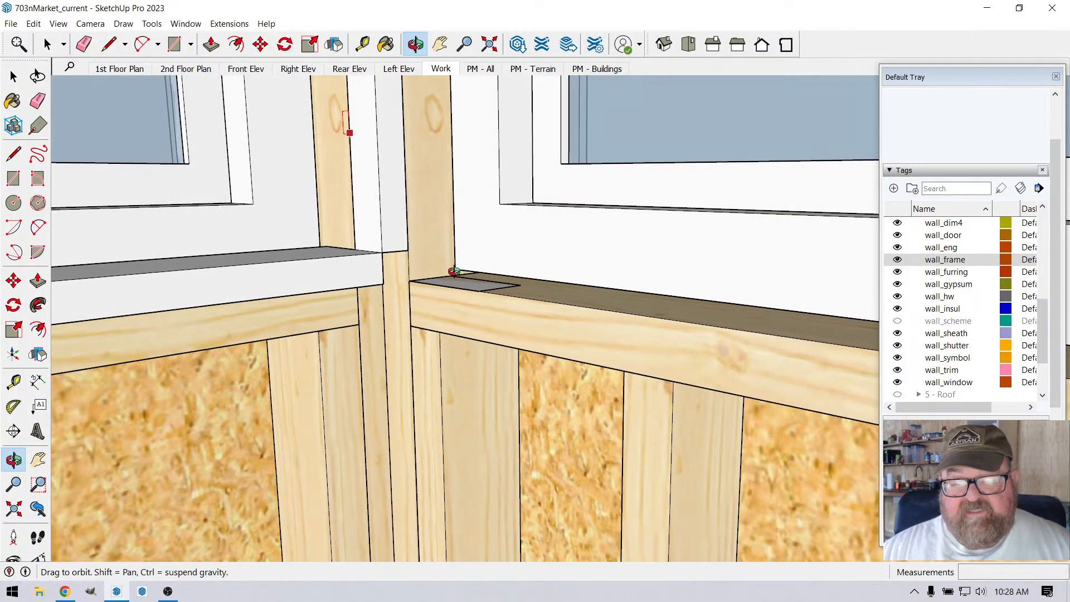
{"action": "scroll", "coordinate": [496, 311], "scroll_direction": "down", "scroll_amount": 6}
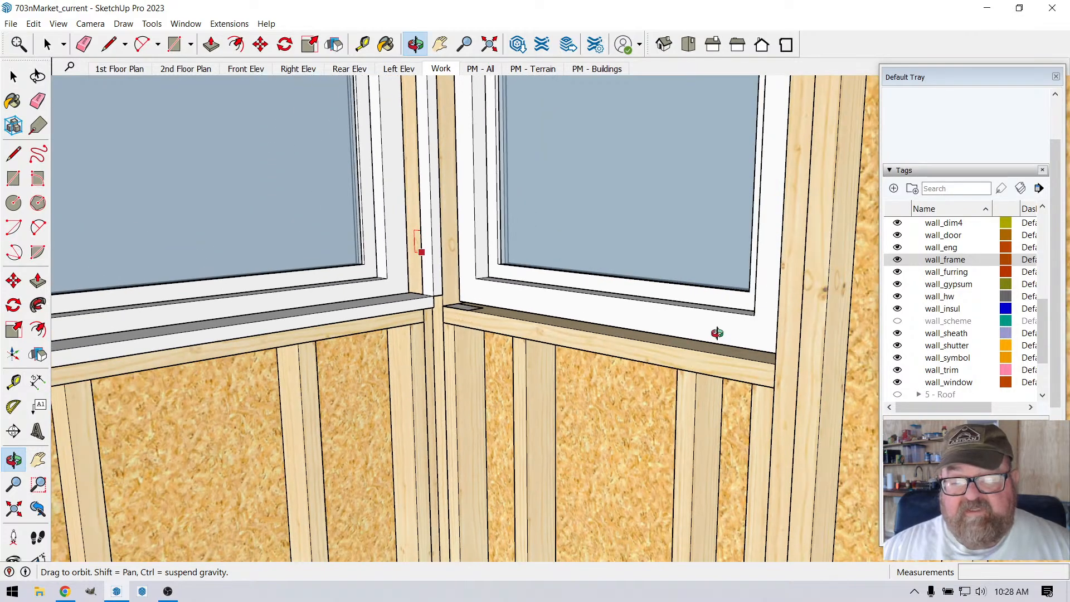
{"action": "scroll", "coordinate": [453, 300], "scroll_direction": "up", "scroll_amount": 3}
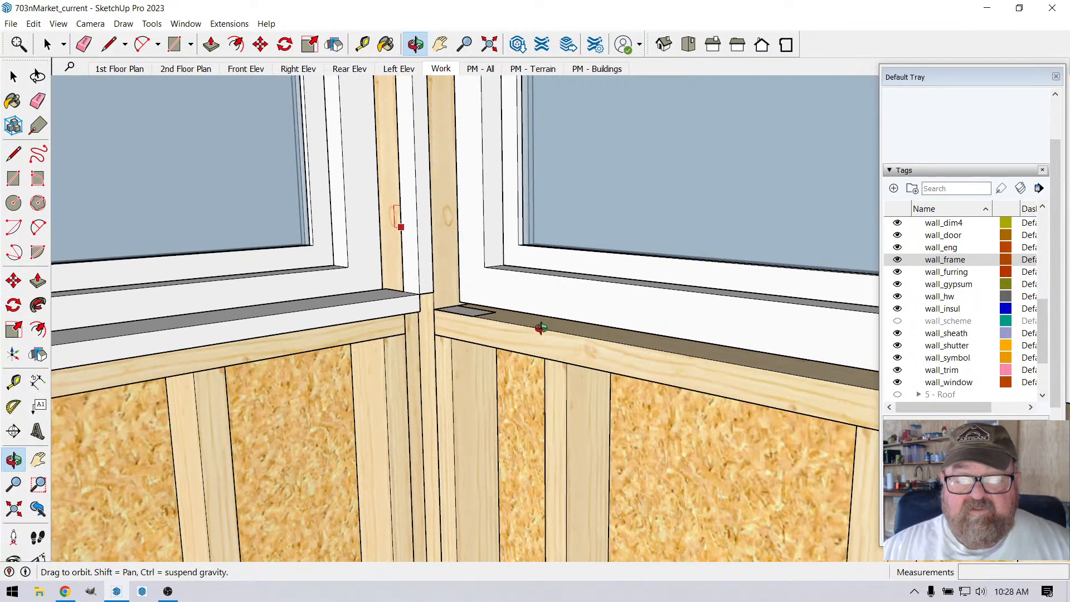
{"action": "left_click_drag", "start_coordinate": [594, 353], "coordinate": [458, 342]}
{"action": "middle_click_drag", "start_coordinate": [458, 342], "coordinate": [650, 358]}
{"action": "scroll", "coordinate": [427, 314], "scroll_direction": "up", "scroll_amount": 3}
{"action": "left_click_drag", "start_coordinate": [649, 359], "coordinate": [875, 368]}
{"action": "scroll", "coordinate": [816, 341], "scroll_direction": "up", "scroll_amount": 5}
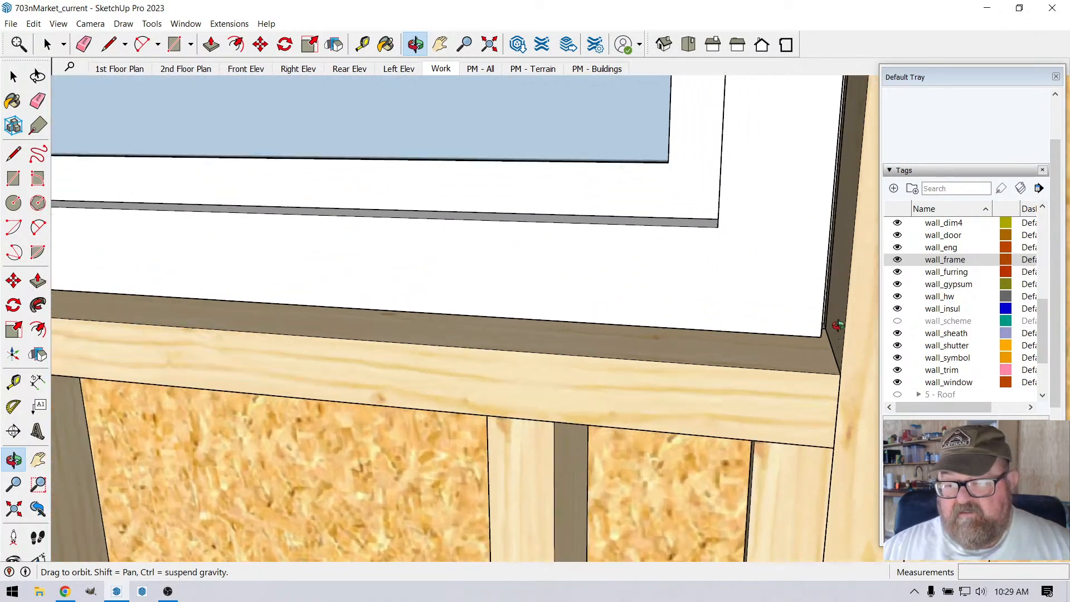
{"action": "left_click_drag", "start_coordinate": [836, 327], "coordinate": [735, 311]}
{"action": "scroll", "coordinate": [797, 362], "scroll_direction": "down", "scroll_amount": 7}
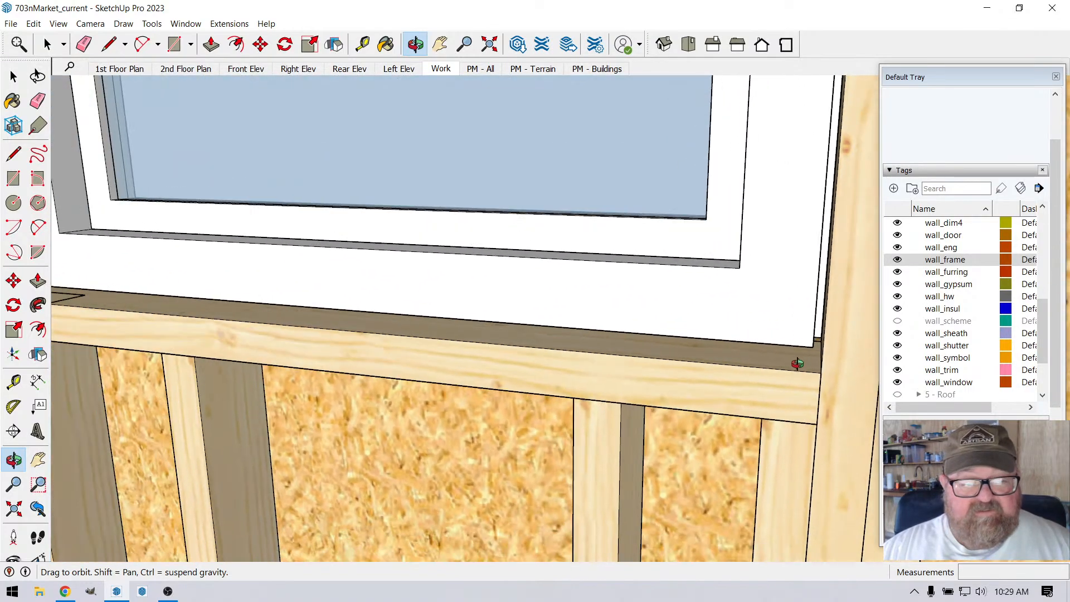
{"action": "scroll", "coordinate": [275, 316], "scroll_direction": "up", "scroll_amount": 4}
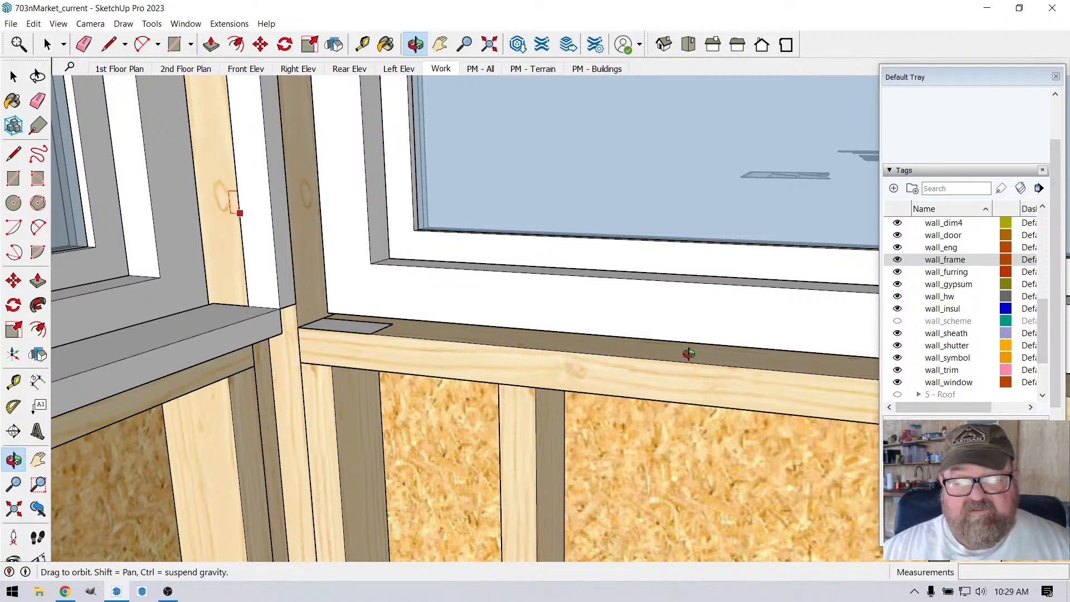
{"action": "scroll", "coordinate": [689, 354], "scroll_direction": "down", "scroll_amount": 5}
{"action": "left_click_drag", "start_coordinate": [571, 339], "coordinate": [464, 346]}
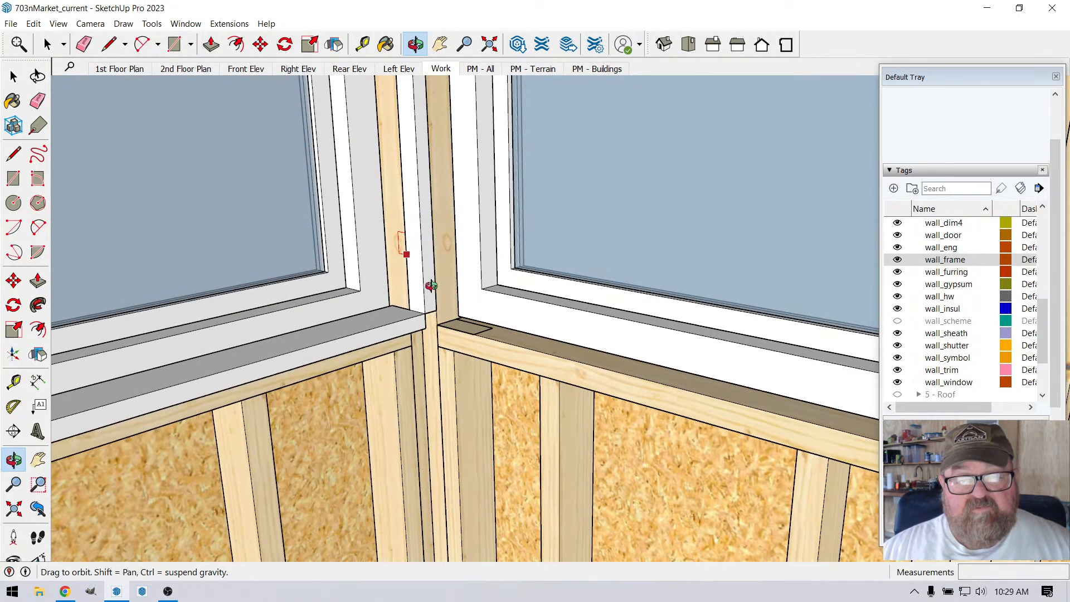
{"action": "scroll", "coordinate": [440, 256], "scroll_direction": "up", "scroll_amount": 2}
{"action": "scroll", "coordinate": [462, 368], "scroll_direction": "up", "scroll_amount": 4}
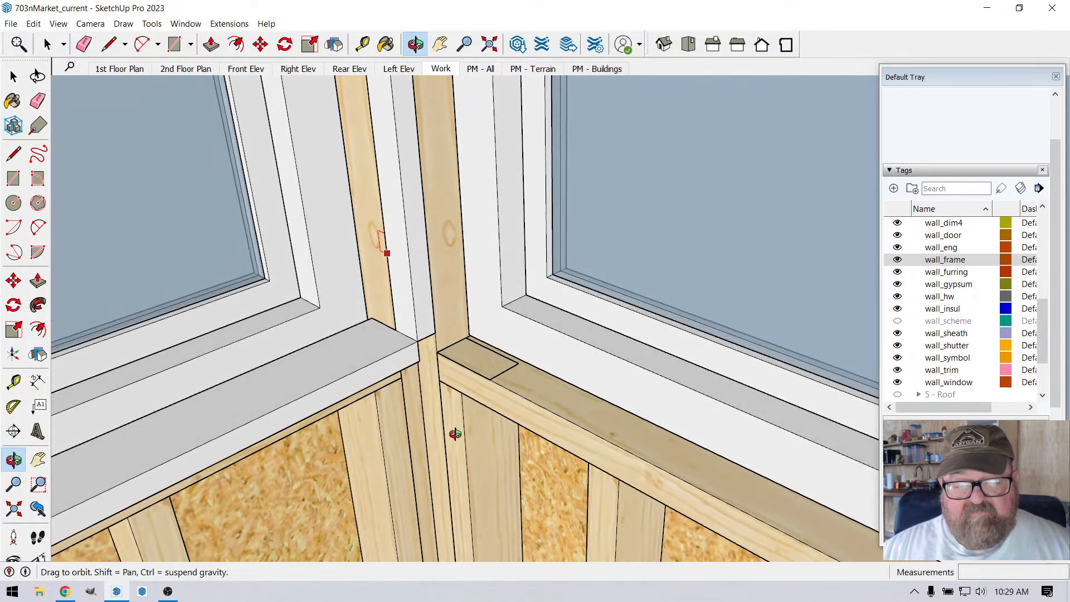
Step: Push/Pull the right-hand sill rectangle up 1" to the corner post's lower edge and extend the block's free end about 2' 4 9/16" along the sill
{"action": "left_click", "coordinate": [212, 44]}
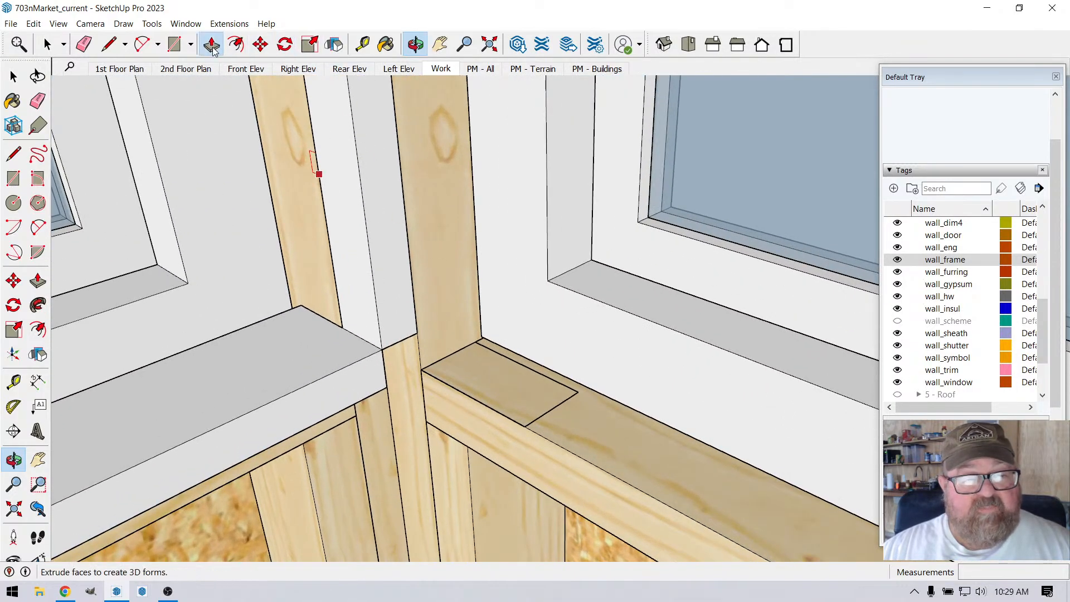
{"action": "left_click", "coordinate": [445, 373]}
{"action": "left_click", "coordinate": [361, 361]}
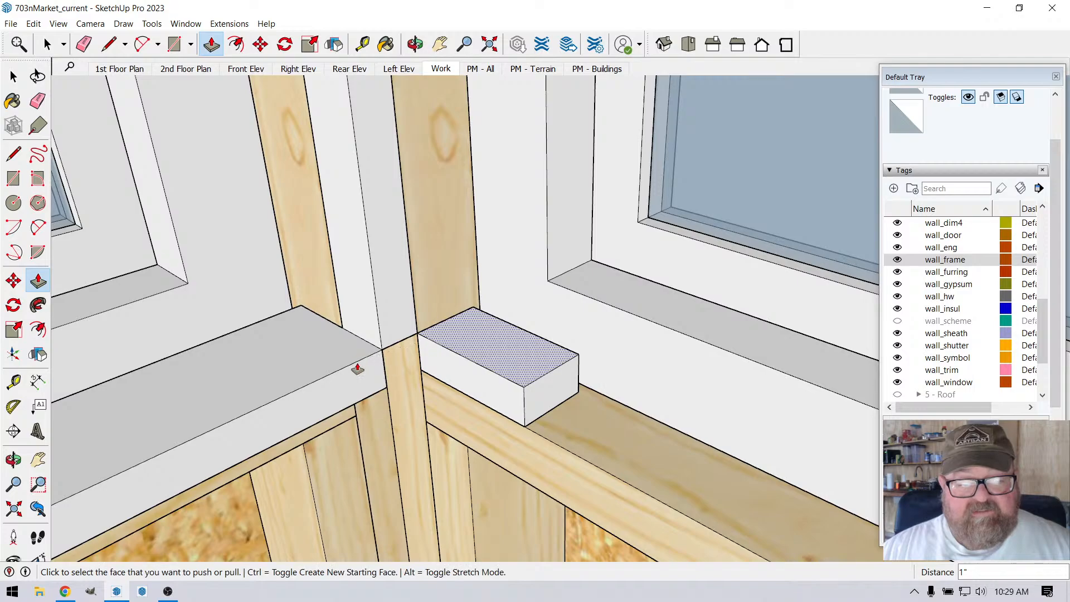
{"action": "middle_click_drag", "start_coordinate": [413, 363], "coordinate": [421, 335]}
{"action": "left_click", "coordinate": [438, 327]}
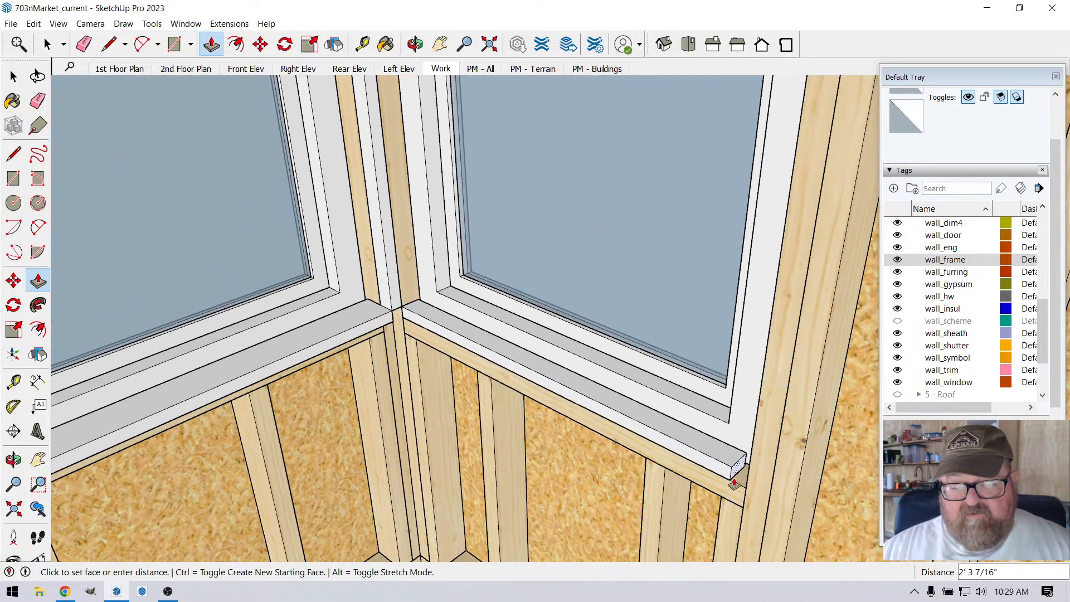
{"action": "left_click", "coordinate": [736, 485]}
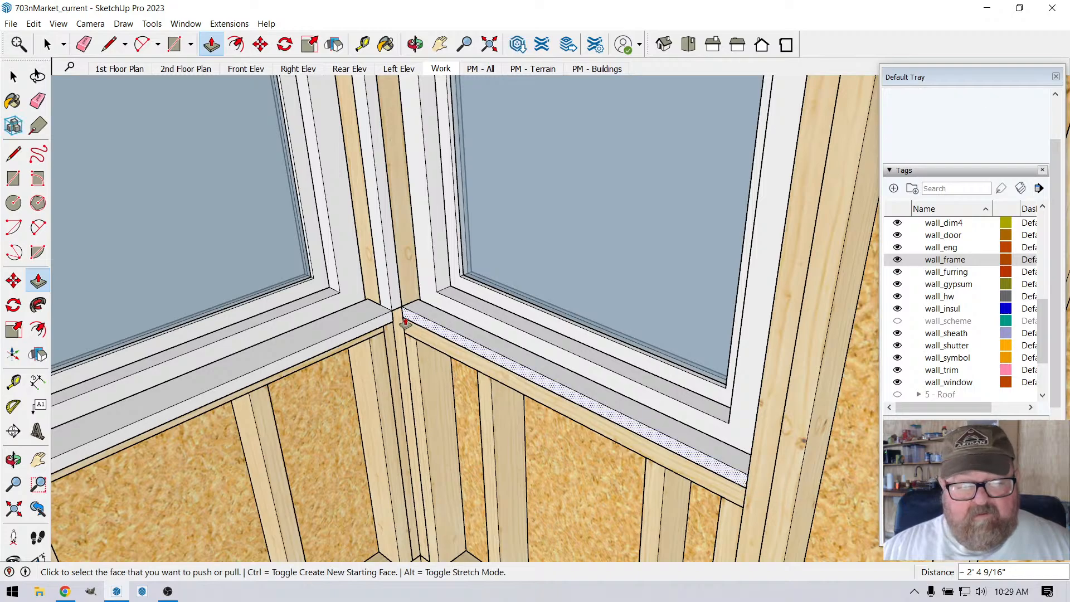
Step: Pull the right-hand sill block's front face out to the post's corner and extend its free end about 7/16" past the window trim
{"action": "left_click", "coordinate": [406, 316]}
{"action": "left_click", "coordinate": [393, 312]}
{"action": "middle_click_drag", "start_coordinate": [319, 344], "coordinate": [645, 446]}
{"action": "left_click", "coordinate": [625, 441]}
{"action": "left_click", "coordinate": [631, 443]}
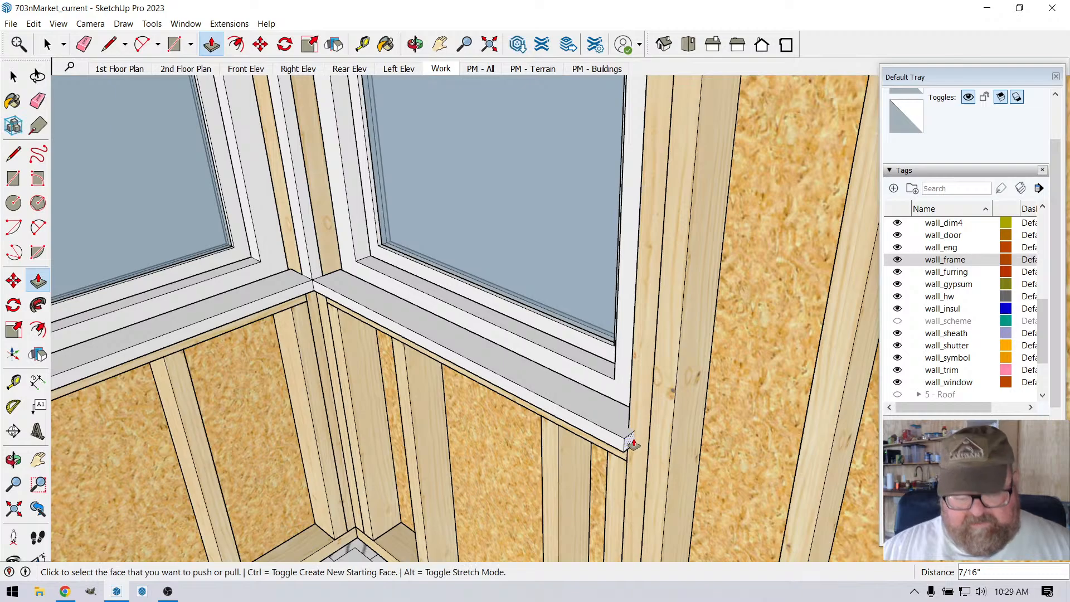
{"action": "key", "text": "Return"}
Step: Examine the top of the corner post beneath the headers and the overall corner-window assembly with both sill boards
{"action": "middle_click_drag", "start_coordinate": [631, 444], "coordinate": [502, 381]}
{"action": "scroll", "coordinate": [483, 150], "scroll_direction": "up", "scroll_amount": 3}
{"action": "scroll", "coordinate": [483, 167], "scroll_direction": "up", "scroll_amount": 5}
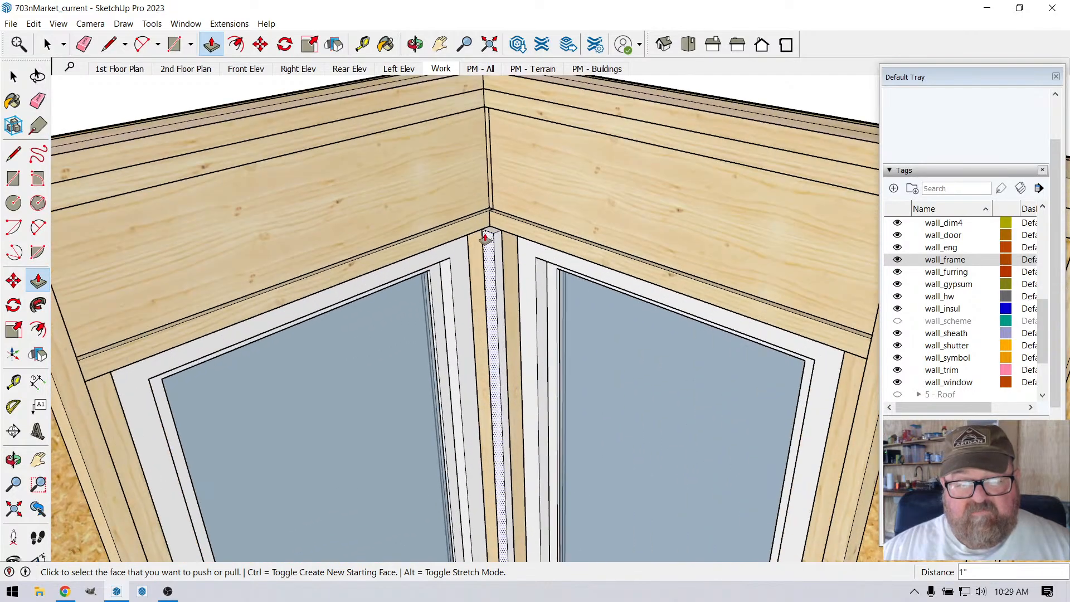
{"action": "left_click", "coordinate": [425, 49]}
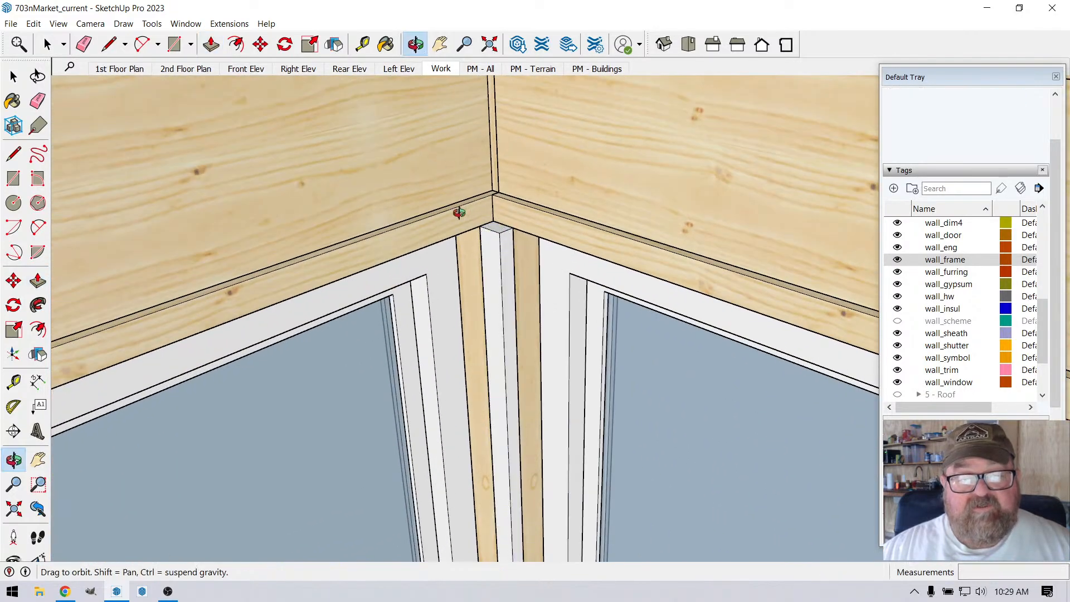
{"action": "left_click_drag", "start_coordinate": [459, 210], "coordinate": [642, 237]}
{"action": "scroll", "coordinate": [642, 237], "scroll_direction": "down", "scroll_amount": 10}
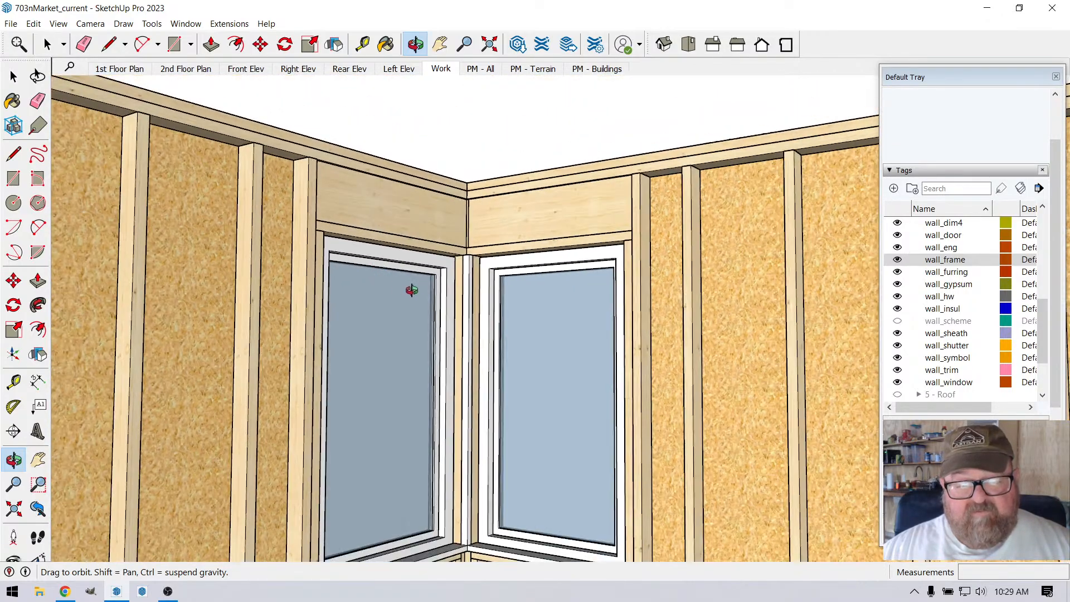
{"action": "left_click_drag", "start_coordinate": [411, 290], "coordinate": [377, 459]}
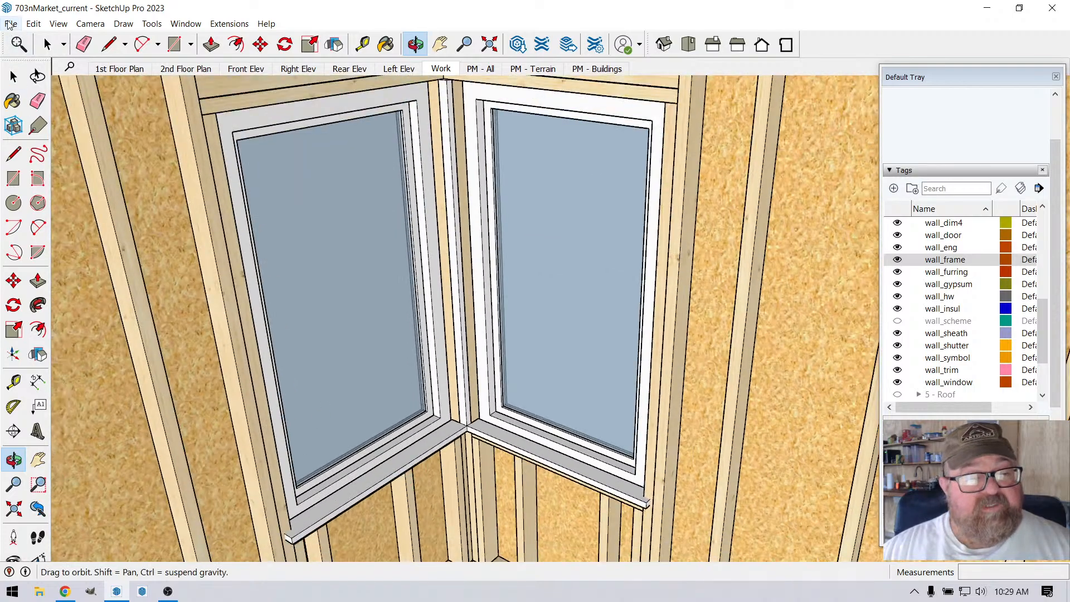
Step: Select all the connected geometry of the corner post and the two window sill boards
{"action": "left_click", "coordinate": [48, 45]}
{"action": "left_click", "coordinate": [423, 457]}
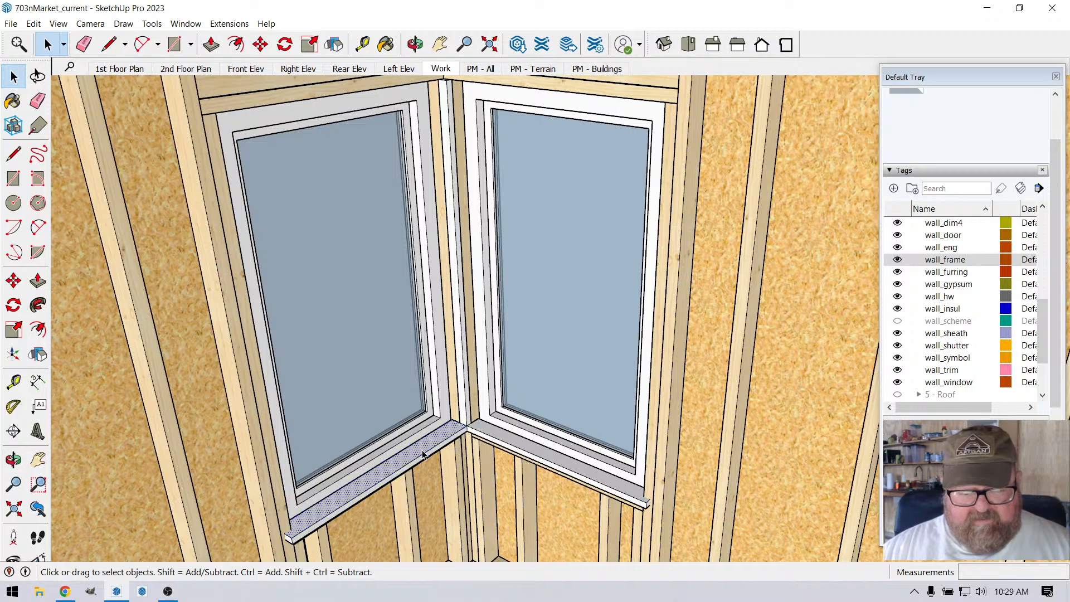
{"action": "triple_click", "coordinate": [423, 457]}
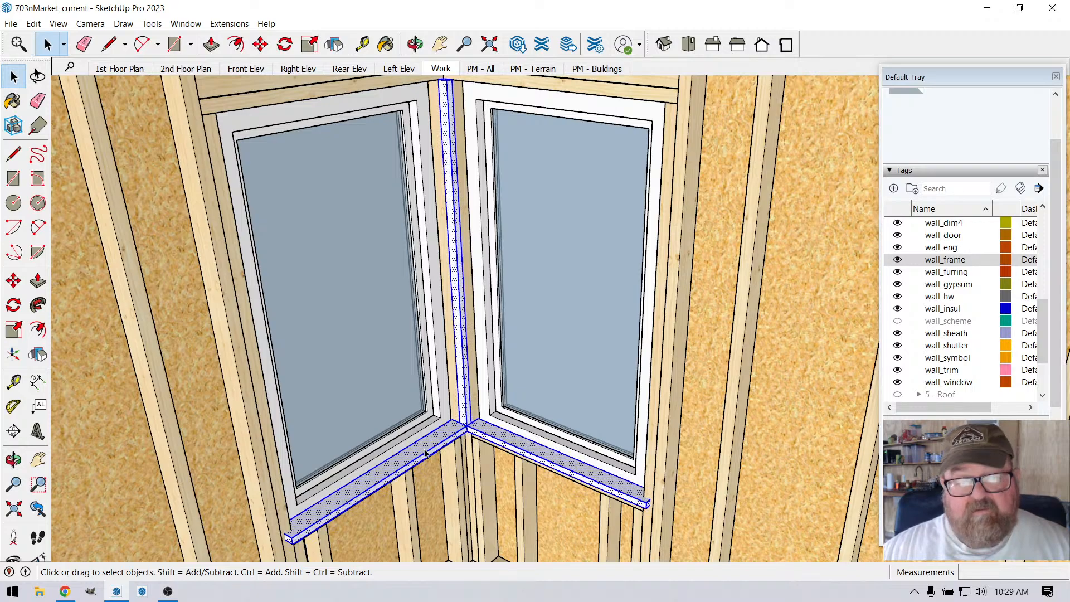
{"action": "left_click", "coordinate": [426, 453]}
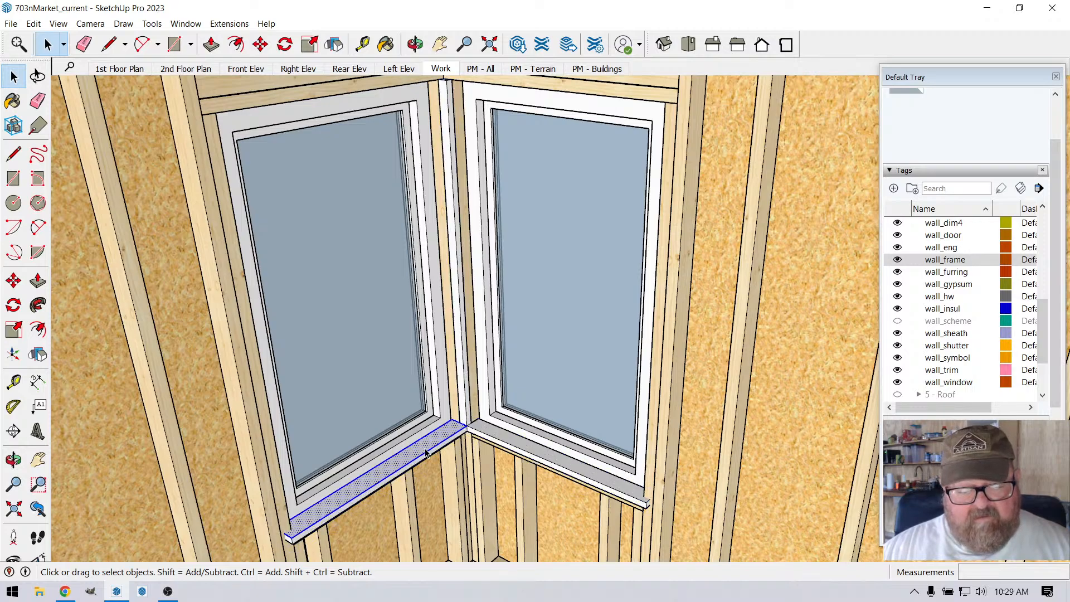
{"action": "scroll", "coordinate": [425, 454], "scroll_direction": "up", "scroll_amount": 4}
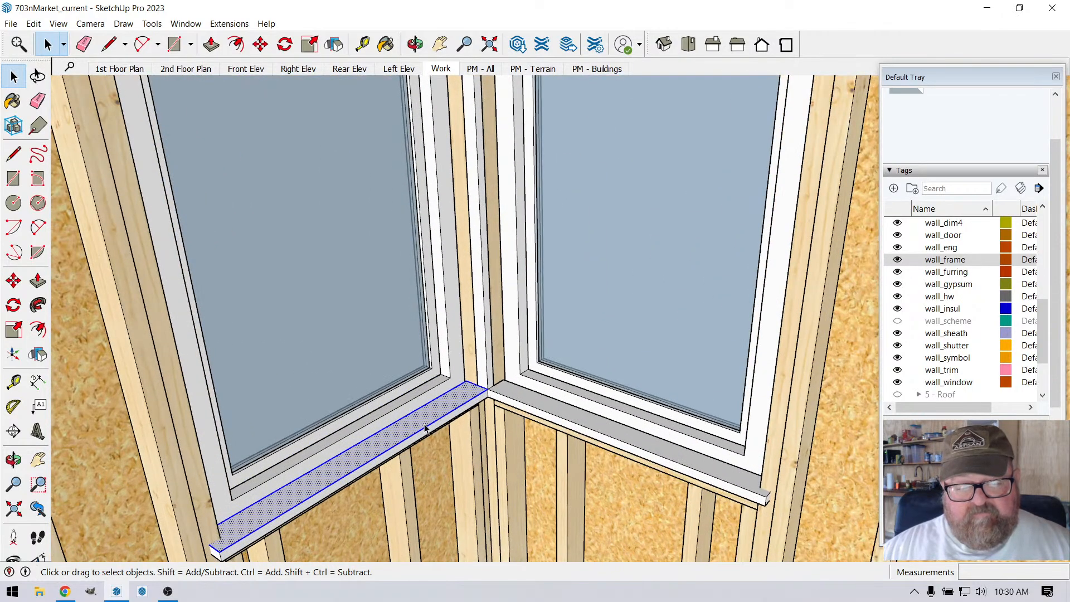
{"action": "triple_click", "coordinate": [425, 427]}
{"action": "scroll", "coordinate": [437, 459], "scroll_direction": "down", "scroll_amount": 4}
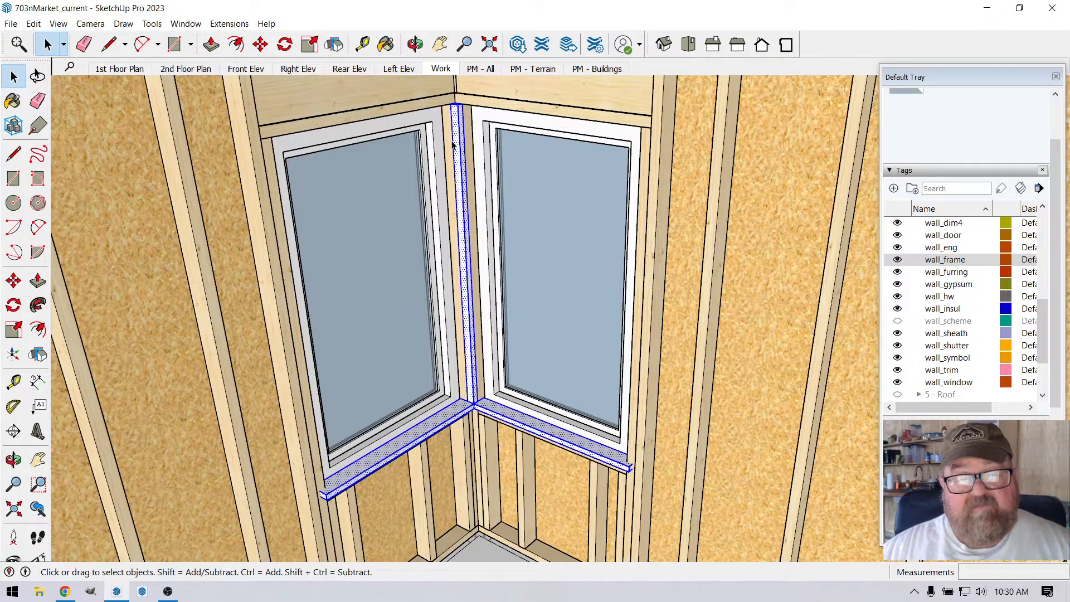
Step: Copy the selected corner post and both sill boards straight up about 4' 6" to the head of the corner windows
{"action": "scroll", "coordinate": [460, 98], "scroll_direction": "up", "scroll_amount": 5}
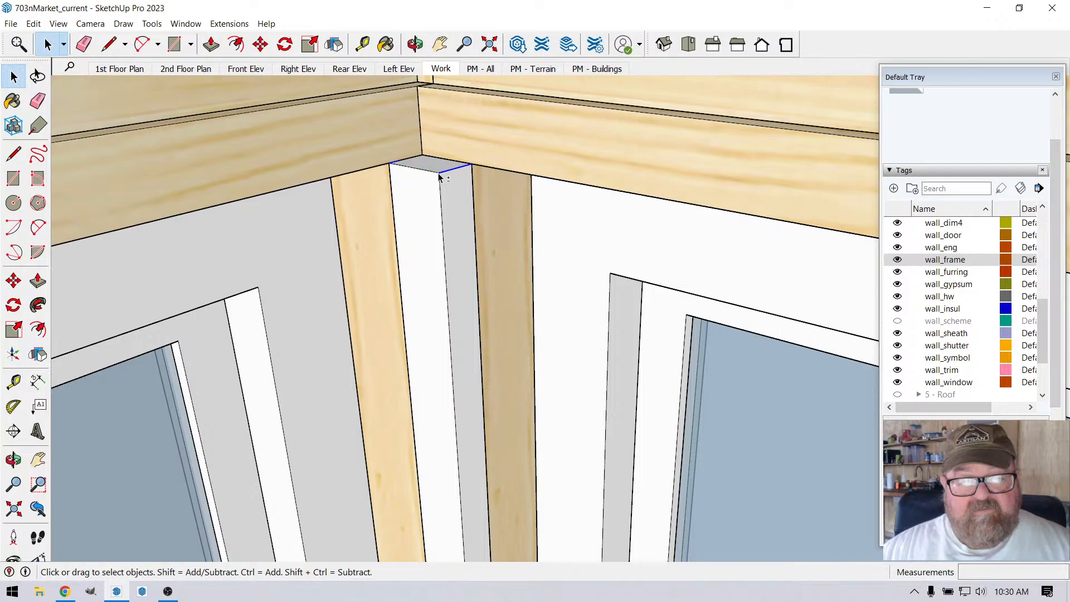
{"action": "scroll", "coordinate": [424, 162], "scroll_direction": "down", "scroll_amount": 8}
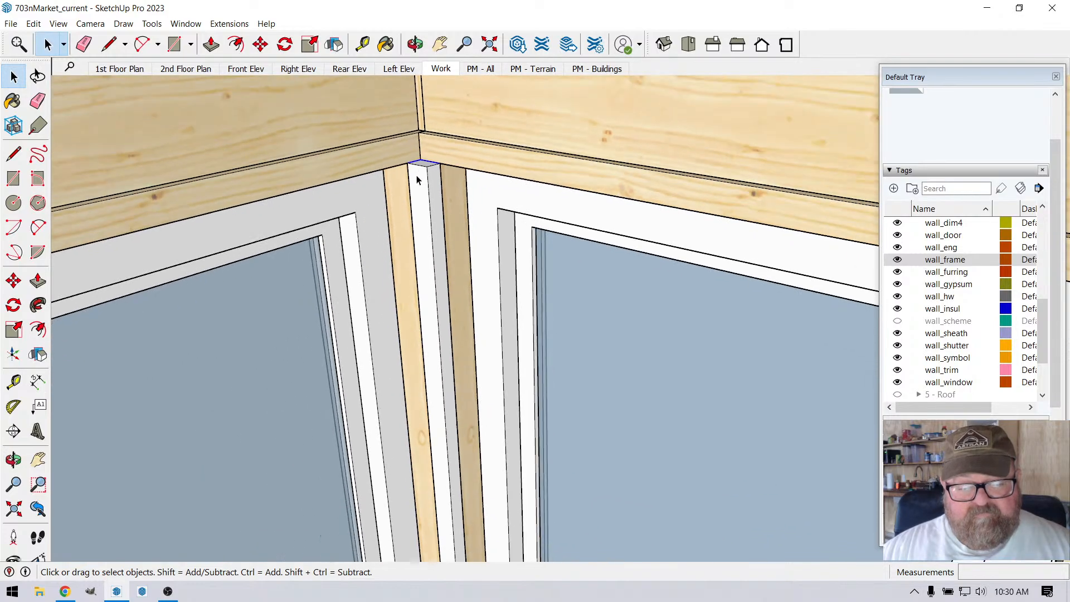
{"action": "scroll", "coordinate": [416, 192], "scroll_direction": "down", "scroll_amount": 3}
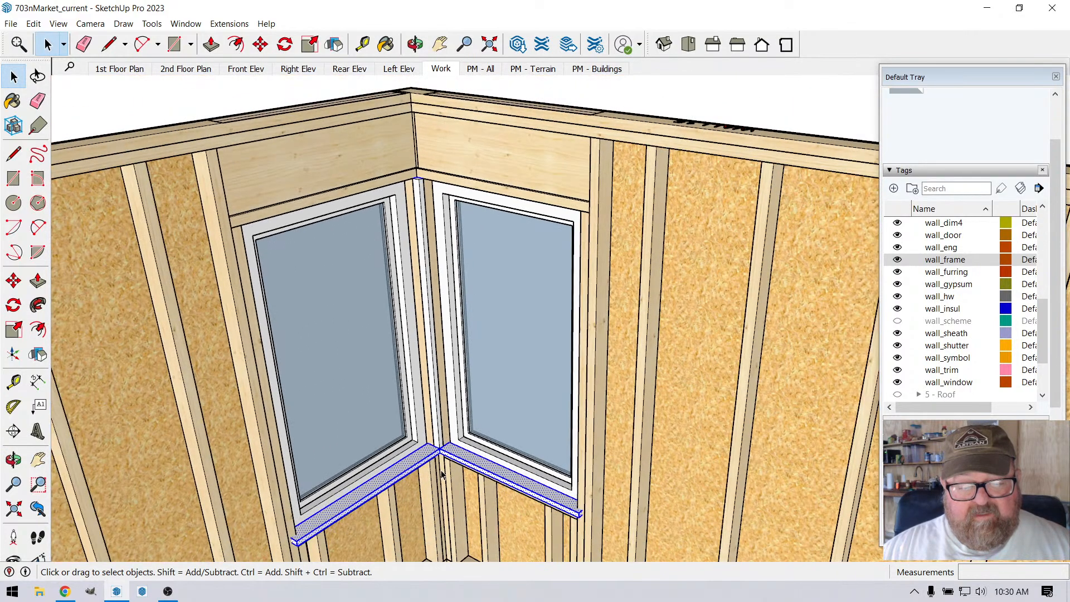
{"action": "scroll", "coordinate": [442, 474], "scroll_direction": "up", "scroll_amount": 2}
{"action": "scroll", "coordinate": [328, 519], "scroll_direction": "down", "scroll_amount": 2}
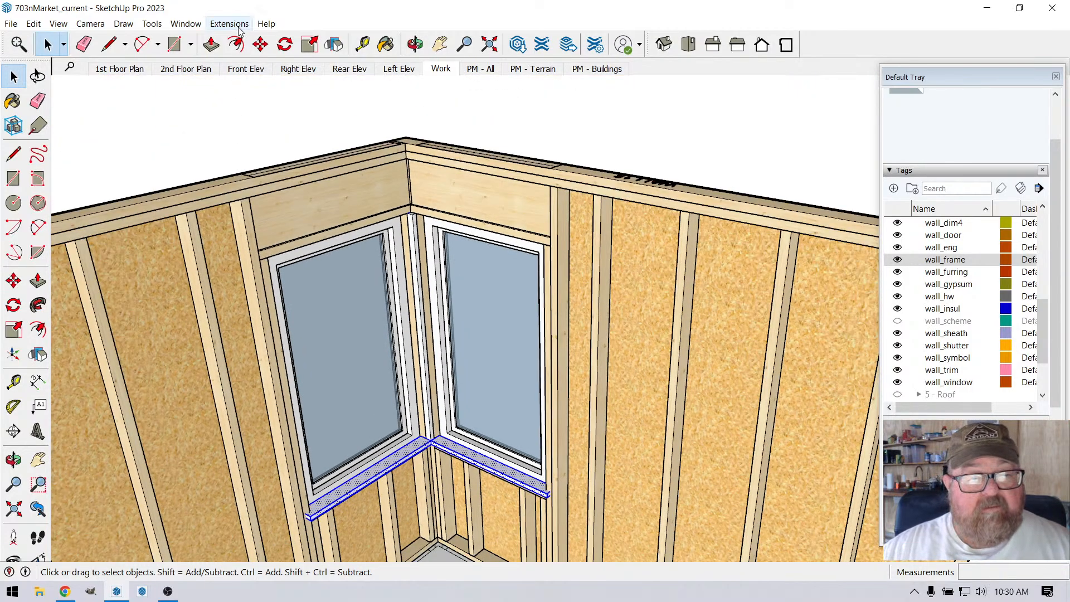
{"action": "left_click", "coordinate": [261, 44]}
{"action": "scroll", "coordinate": [255, 458], "scroll_direction": "up", "scroll_amount": 2}
{"action": "scroll", "coordinate": [287, 509], "scroll_direction": "down", "scroll_amount": 2}
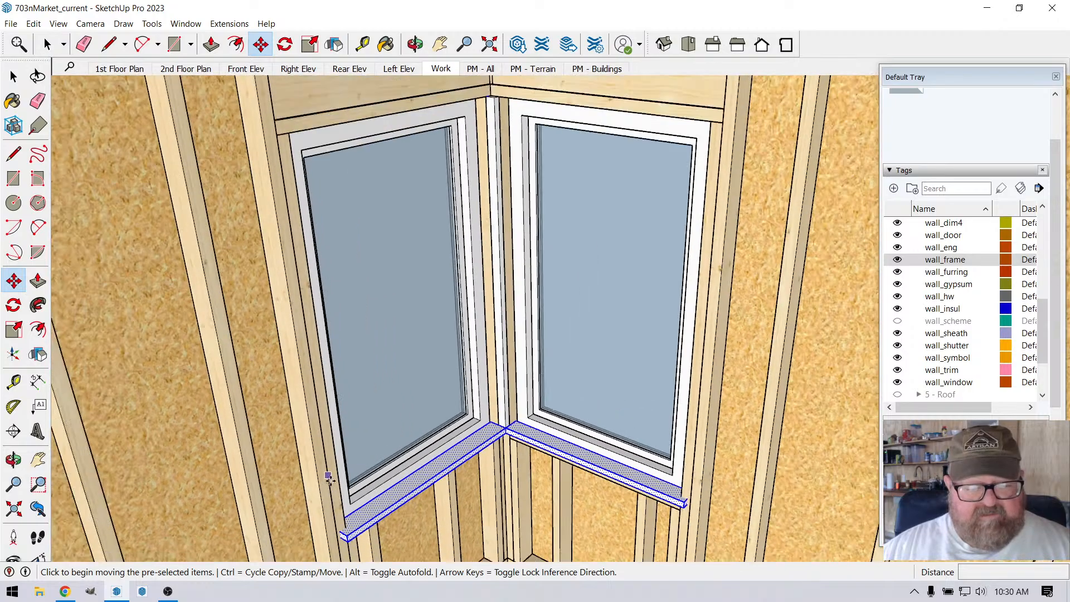
{"action": "scroll", "coordinate": [345, 540], "scroll_direction": "up", "scroll_amount": 4}
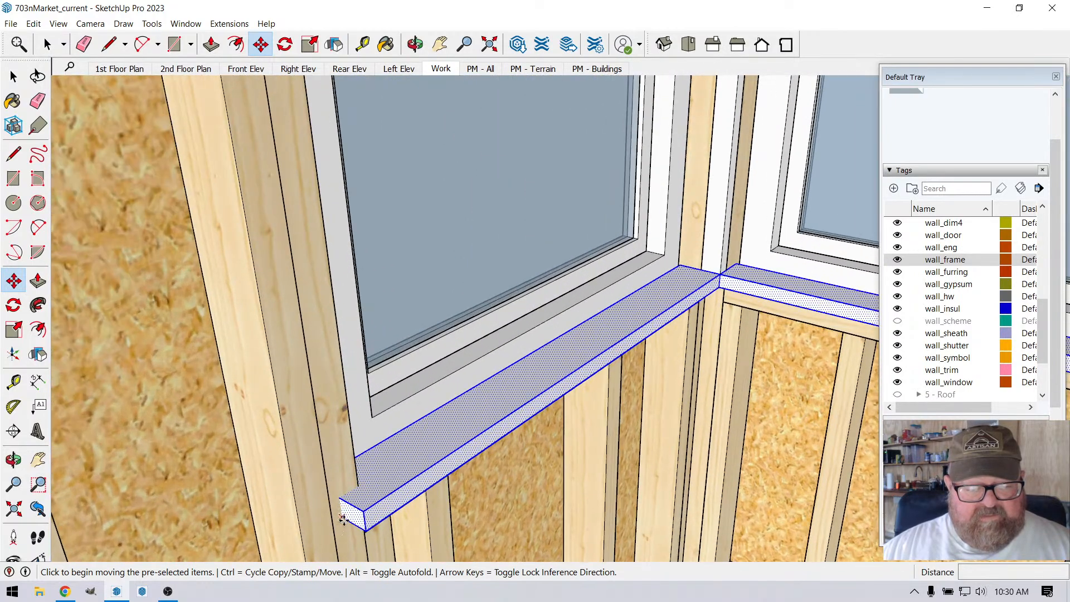
{"action": "left_click", "coordinate": [343, 518]}
{"action": "scroll", "coordinate": [343, 517], "scroll_direction": "down", "scroll_amount": 3}
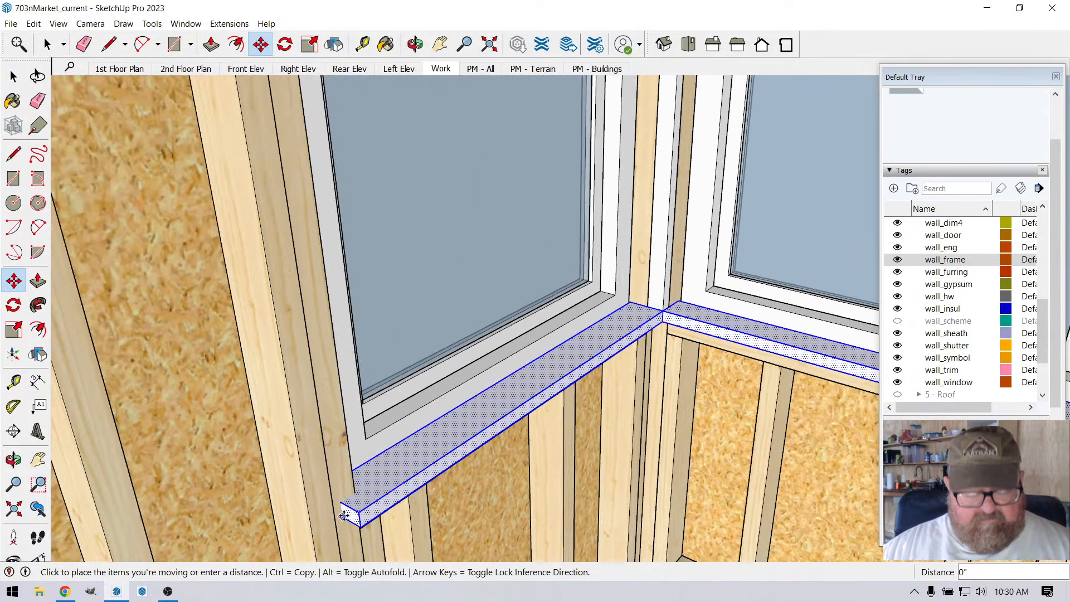
{"action": "key", "text": "ctrl"}
{"action": "scroll", "coordinate": [334, 463], "scroll_direction": "down", "scroll_amount": 4}
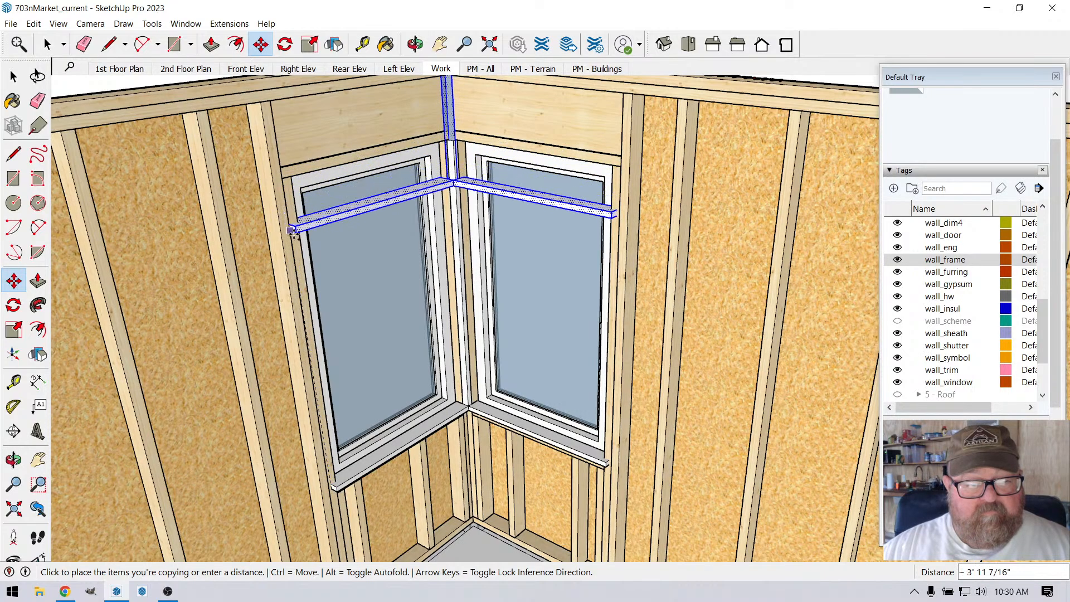
{"action": "scroll", "coordinate": [290, 281], "scroll_direction": "down", "scroll_amount": 4}
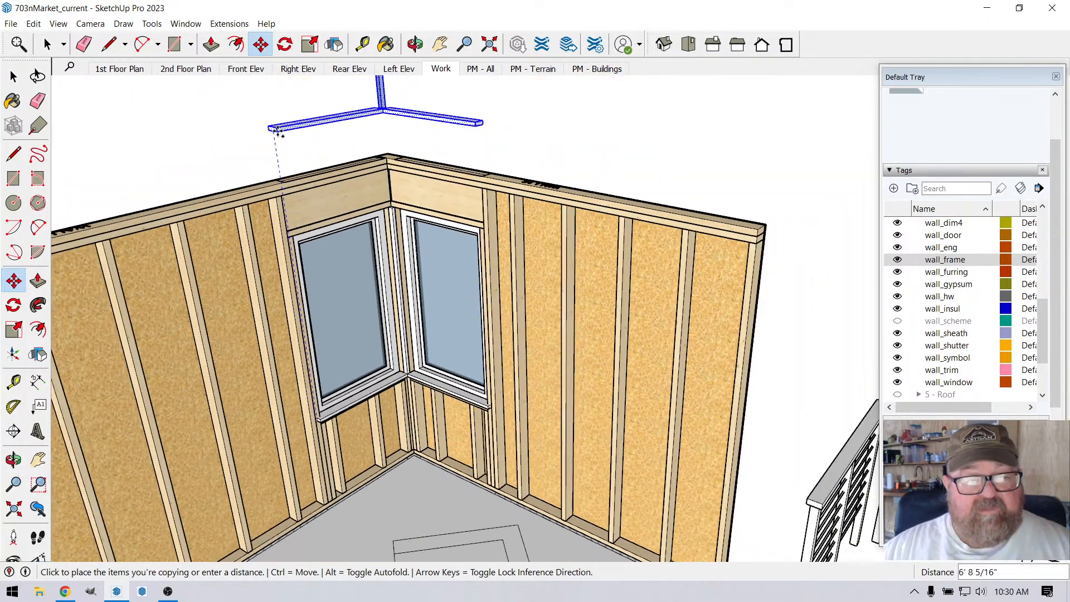
{"action": "scroll", "coordinate": [288, 214], "scroll_direction": "up", "scroll_amount": 4}
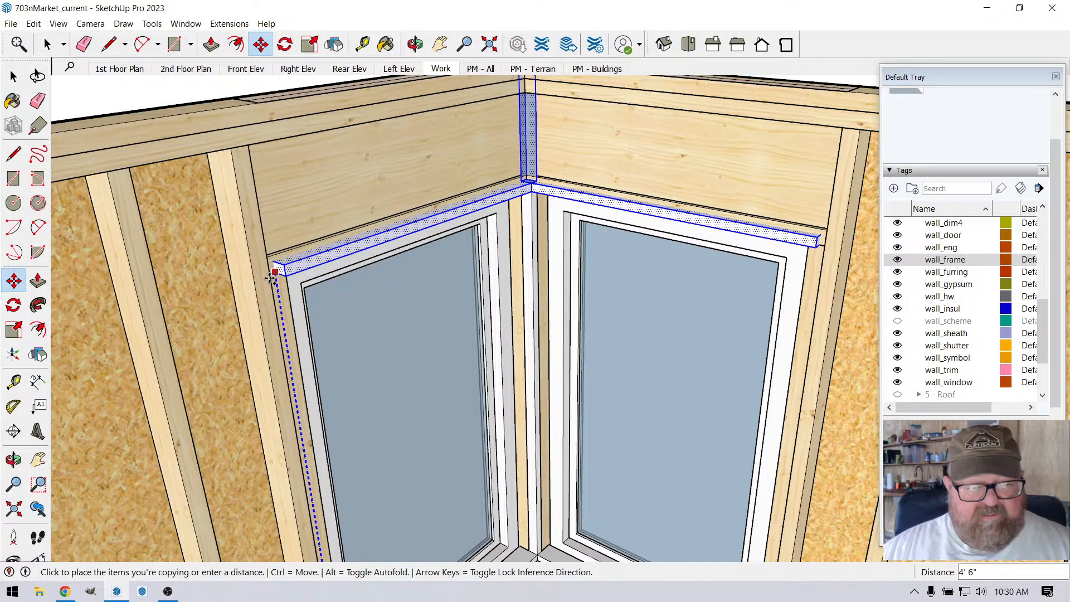
{"action": "left_click", "coordinate": [272, 288]}
Step: Raise the copied post and boards about 11/16" so the boards sit against the underside of the window headers
{"action": "scroll", "coordinate": [269, 274], "scroll_direction": "up", "scroll_amount": 2}
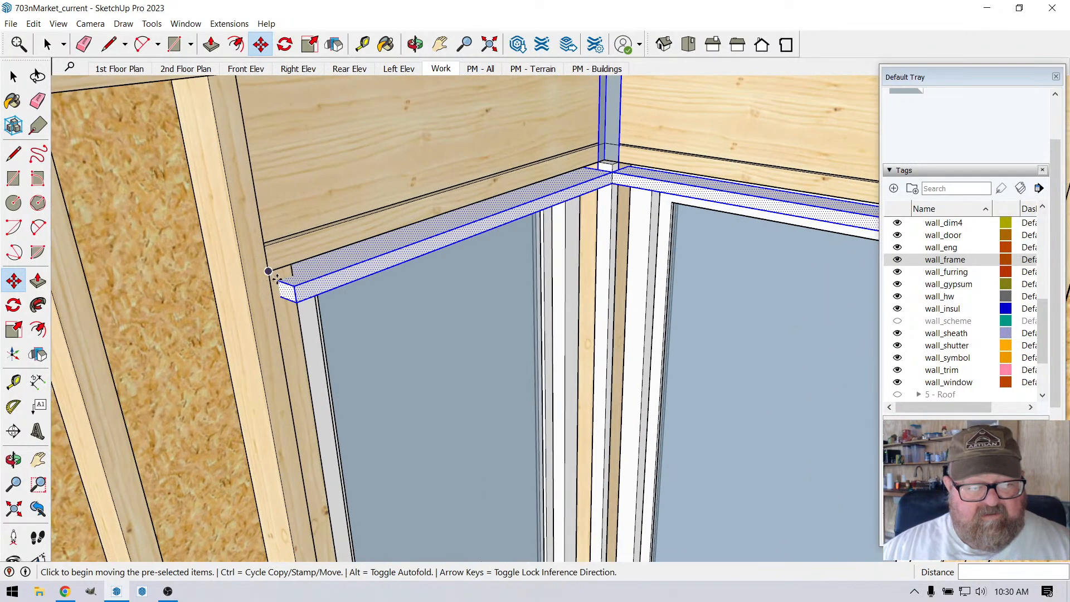
{"action": "left_click", "coordinate": [279, 279]}
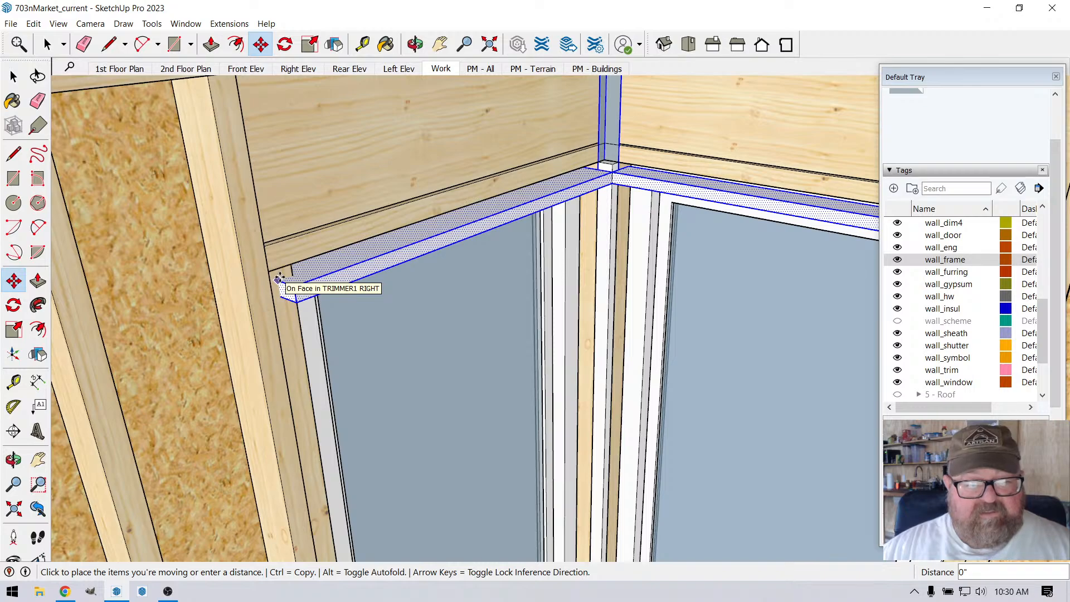
{"action": "left_click", "coordinate": [280, 277]}
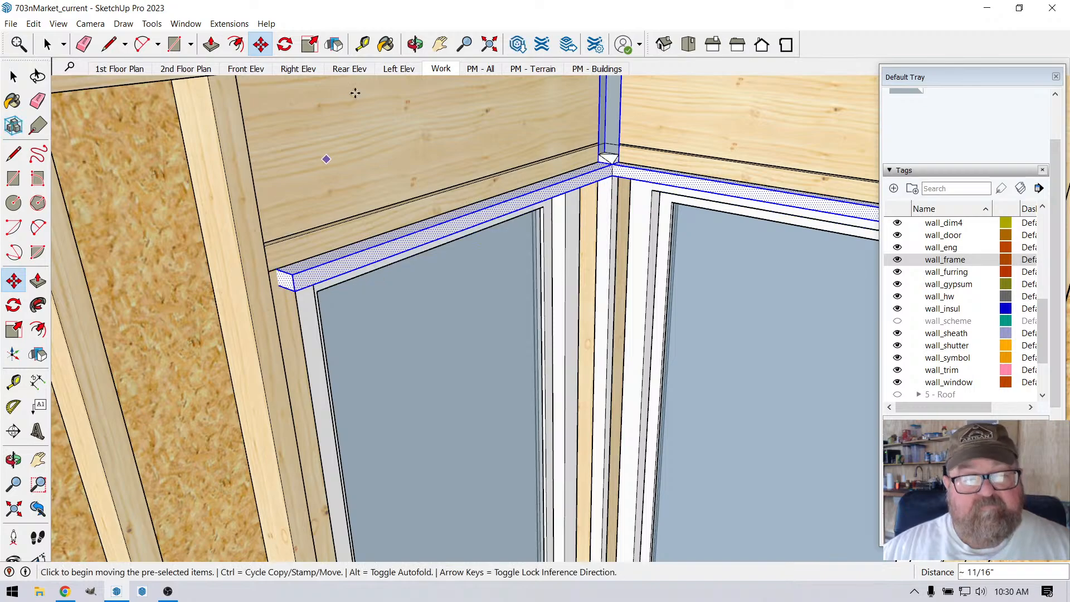
Step: Erase the copied corner post above the headers, keeping only the two copied boards at the window heads
{"action": "left_click", "coordinate": [414, 44]}
{"action": "mouse_move", "coordinate": [423, 199]}
{"action": "left_mouse_down"}
{"action": "mouse_move", "coordinate": [290, 122]}
{"action": "mouse_move", "coordinate": [275, 129]}
{"action": "mouse_move", "coordinate": [275, 102]}
{"action": "mouse_move", "coordinate": [377, 292]}
{"action": "mouse_move", "coordinate": [299, 323]}
{"action": "mouse_move", "coordinate": [411, 380]}
{"action": "mouse_move", "coordinate": [460, 381]}
{"action": "left_mouse_up"}
{"action": "left_click", "coordinate": [83, 45]}
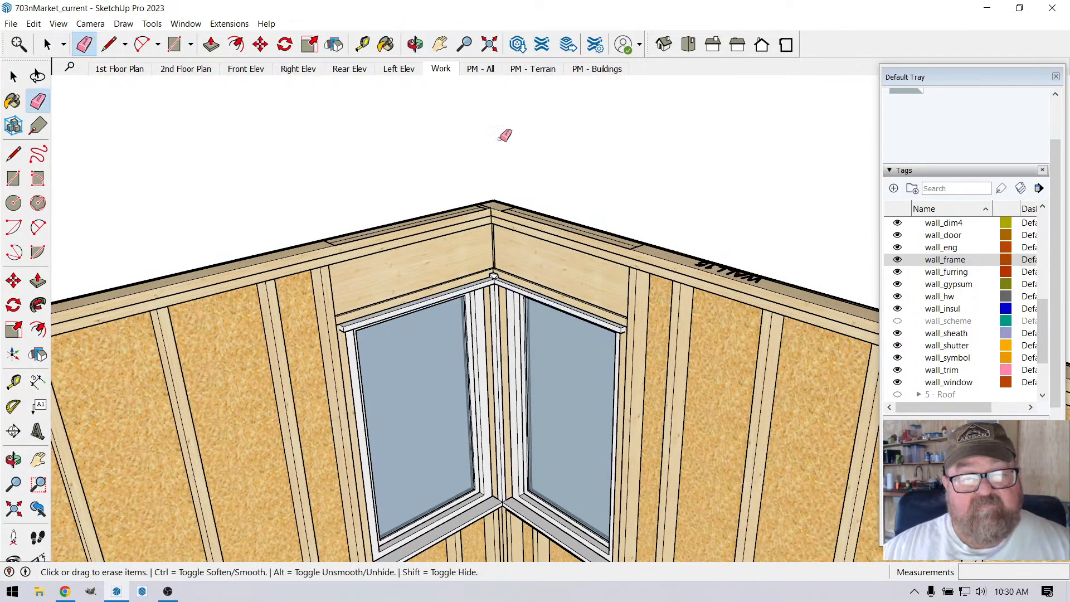
Step: Examine the interior of the corner windows, including the head boards, sill boards, corner post and surrounding studs
{"action": "scroll", "coordinate": [505, 137], "scroll_direction": "down", "scroll_amount": 4}
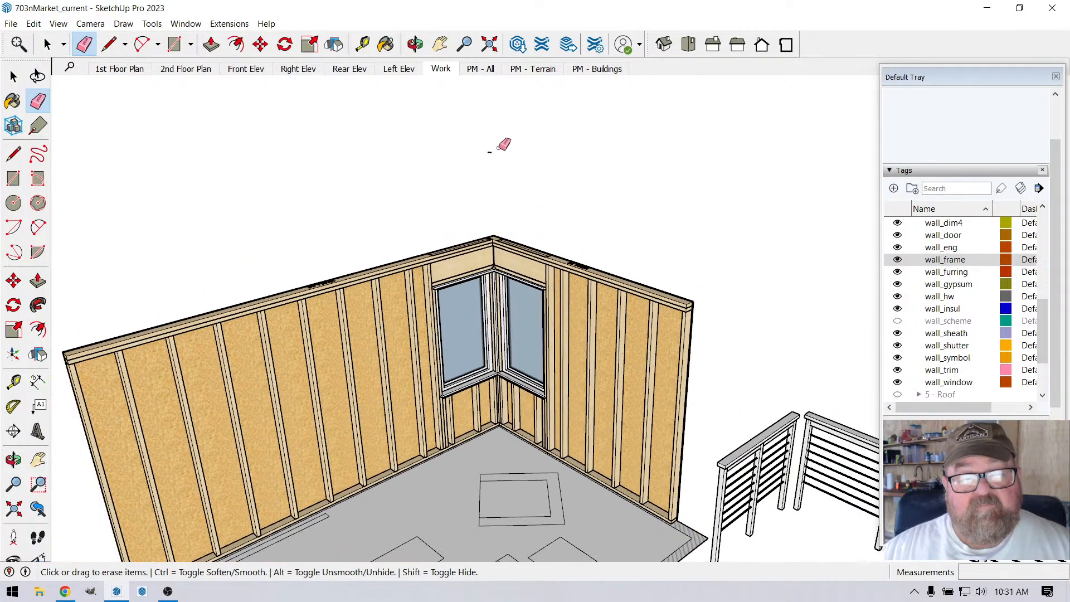
{"action": "scroll", "coordinate": [519, 346], "scroll_direction": "up", "scroll_amount": 3}
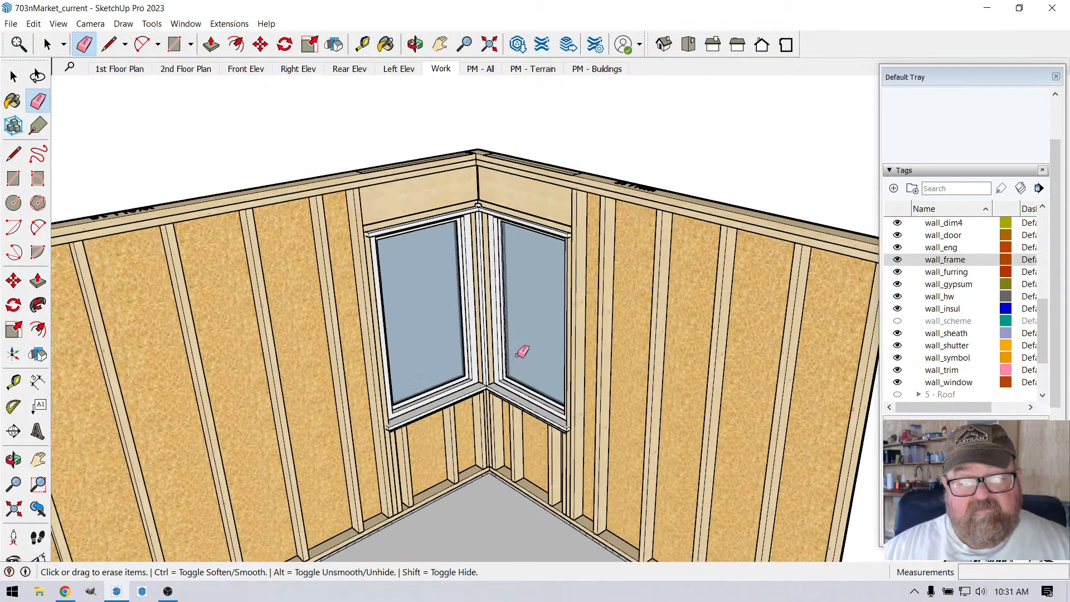
{"action": "left_click", "coordinate": [415, 44]}
{"action": "scroll", "coordinate": [450, 277], "scroll_direction": "up", "scroll_amount": 5}
{"action": "left_click_drag", "start_coordinate": [449, 277], "coordinate": [489, 467]}
{"action": "scroll", "coordinate": [488, 467], "scroll_direction": "up", "scroll_amount": 2}
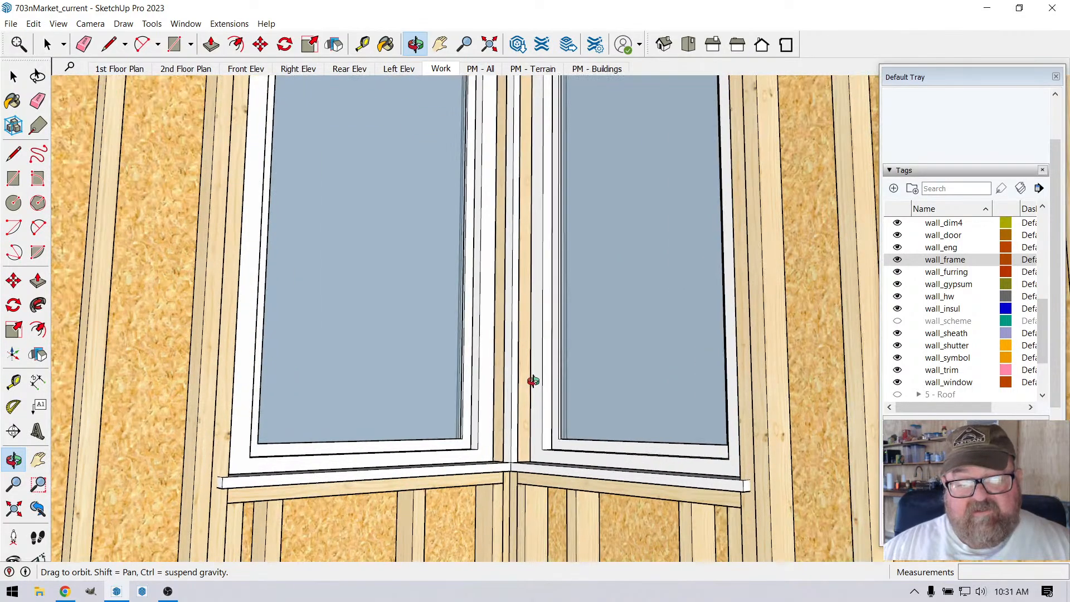
{"action": "left_click_drag", "start_coordinate": [534, 381], "coordinate": [645, 472]}
{"action": "left_click_drag", "start_coordinate": [422, 434], "coordinate": [528, 208]}
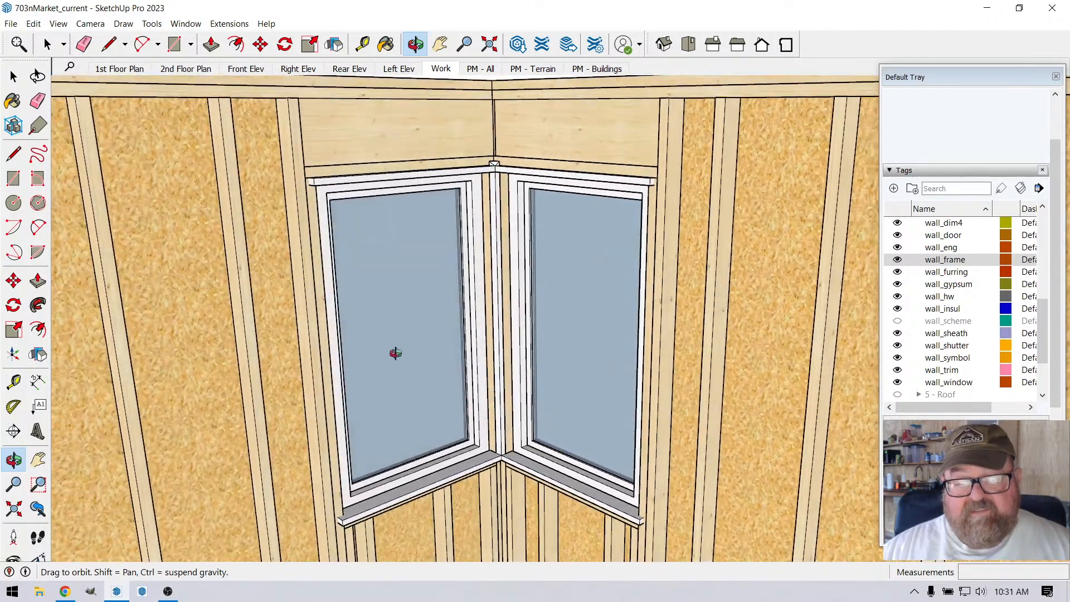
{"action": "left_click_drag", "start_coordinate": [395, 352], "coordinate": [329, 319]}
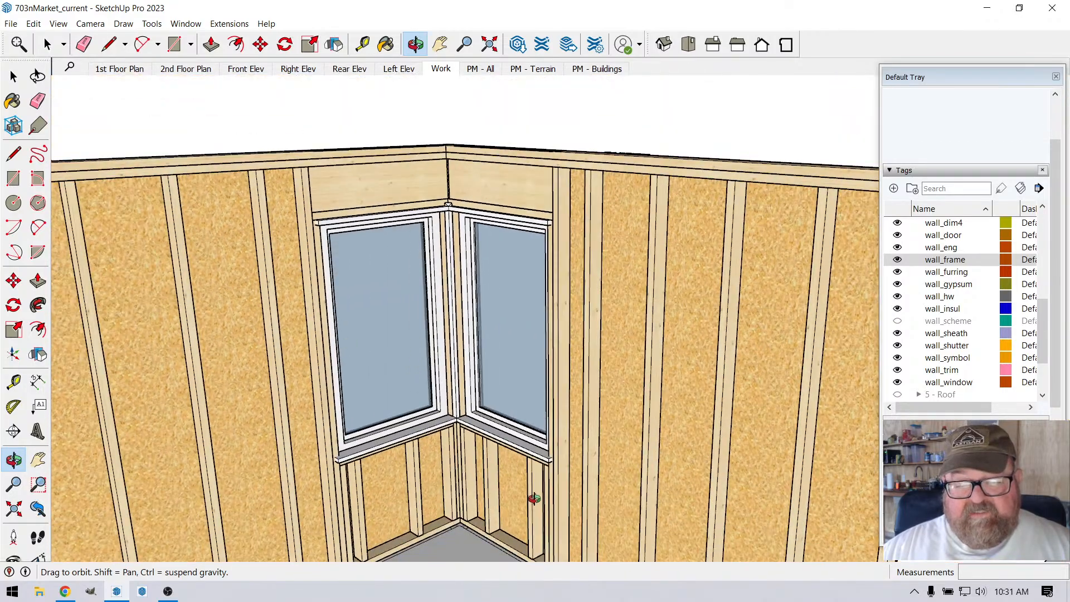
{"action": "left_click_drag", "start_coordinate": [534, 498], "coordinate": [604, 394]}
{"action": "scroll", "coordinate": [273, 366], "scroll_direction": "down", "scroll_amount": 7}
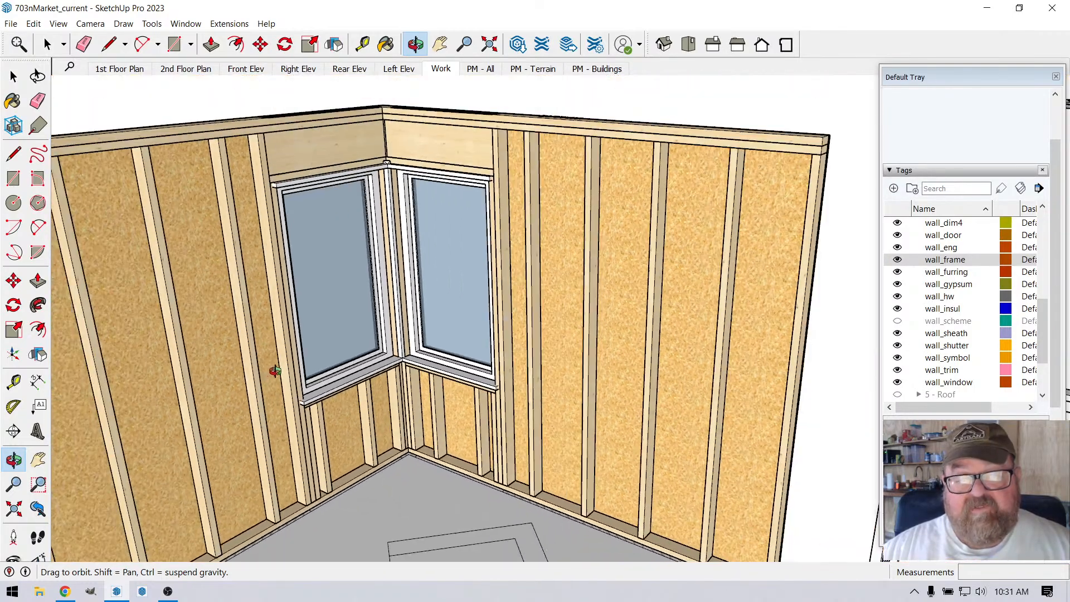
Step: Examine the exterior of the corner windows with their trim, siding and the labels at the base of the walls
{"action": "scroll", "coordinate": [275, 370], "scroll_direction": "down", "scroll_amount": 10}
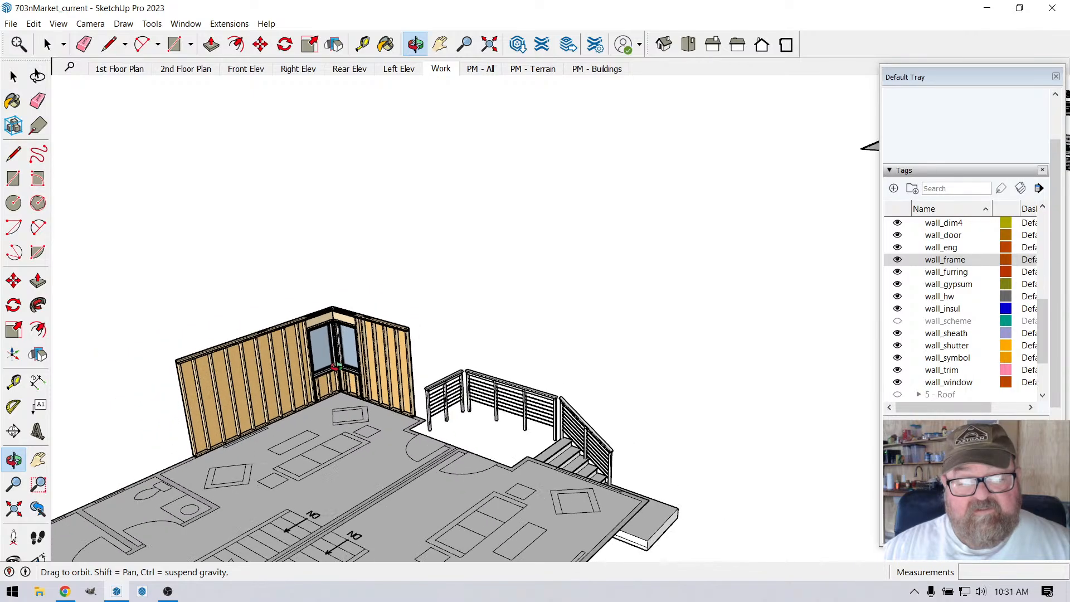
{"action": "left_click_drag", "start_coordinate": [335, 366], "coordinate": [447, 543]}
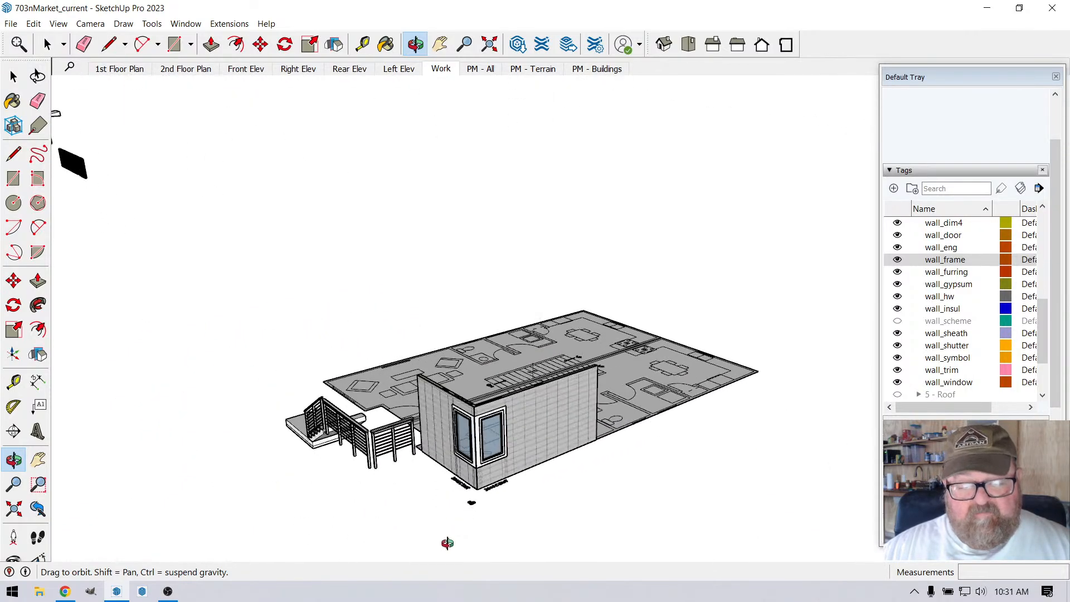
{"action": "scroll", "coordinate": [500, 420], "scroll_direction": "up", "scroll_amount": 10}
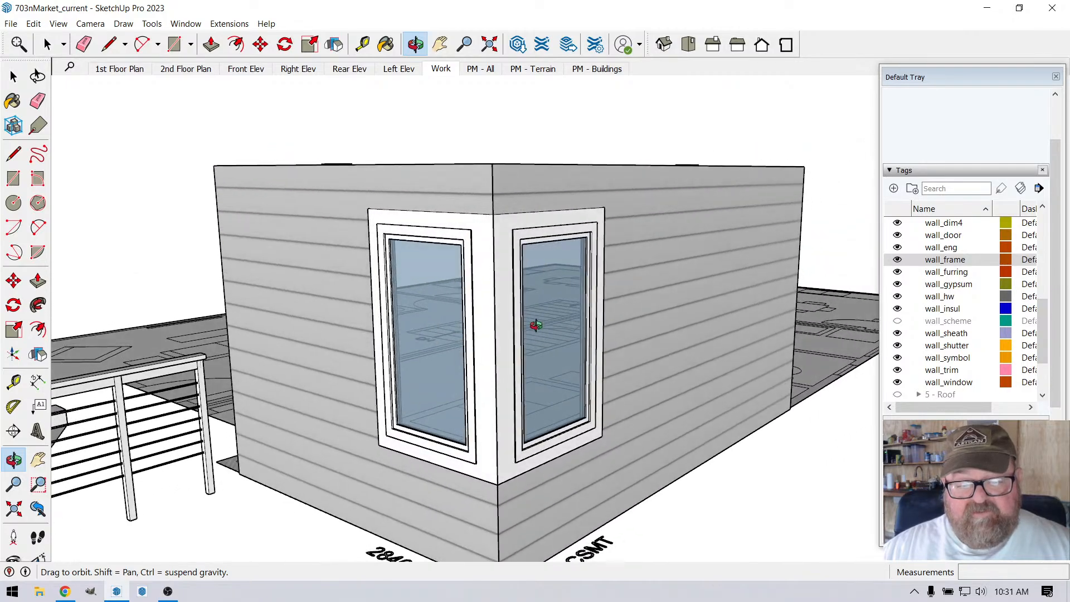
{"action": "scroll", "coordinate": [535, 325], "scroll_direction": "down", "scroll_amount": 5}
{"action": "left_click_drag", "start_coordinate": [490, 327], "coordinate": [428, 473]}
{"action": "scroll", "coordinate": [473, 478], "scroll_direction": "up", "scroll_amount": 5}
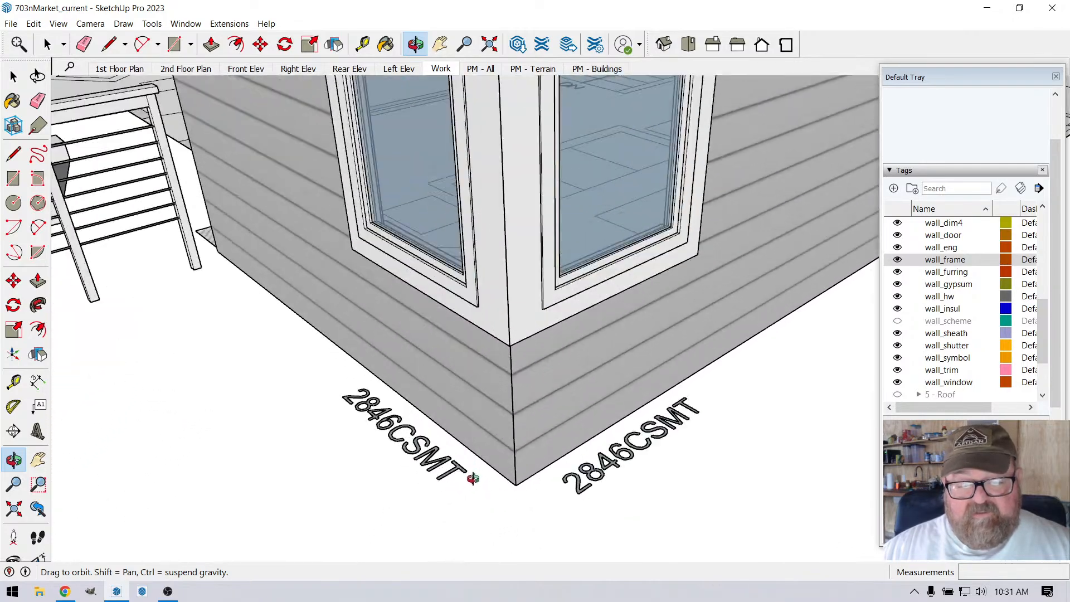
{"action": "scroll", "coordinate": [472, 478], "scroll_direction": "down", "scroll_amount": 2}
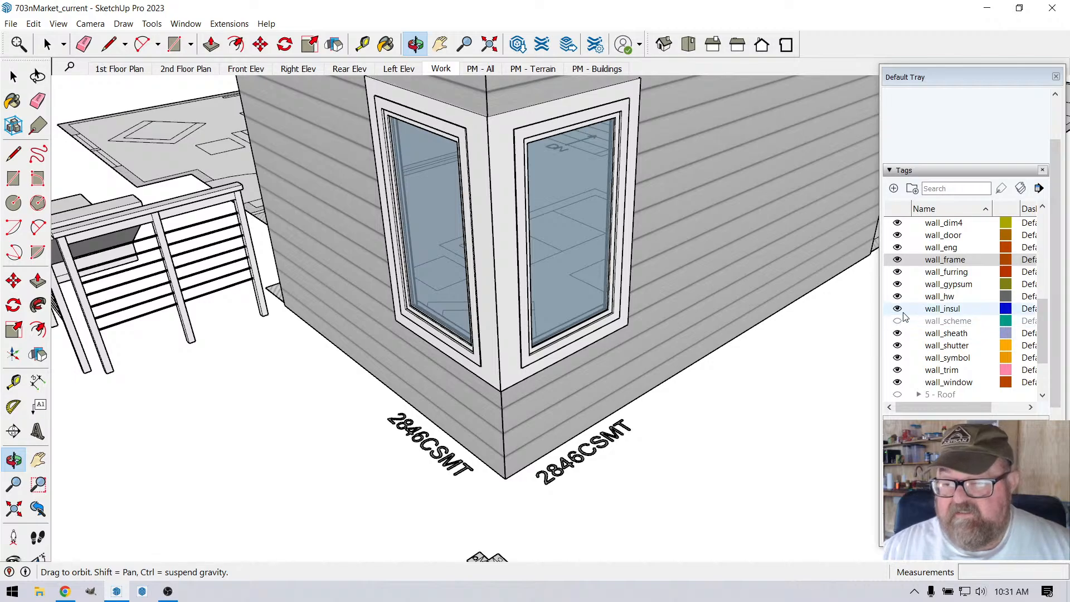
Step: Erase both 2846CSMT window labels lying on the ground outside the corner
{"action": "scroll", "coordinate": [914, 300], "scroll_direction": "up", "scroll_amount": 1}
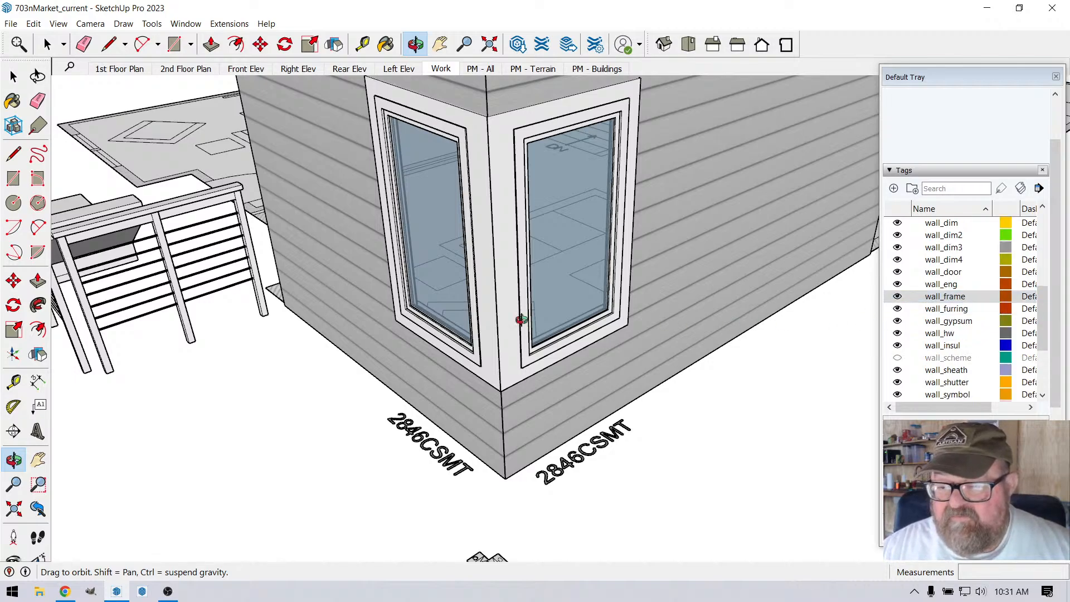
{"action": "left_click", "coordinate": [48, 45]}
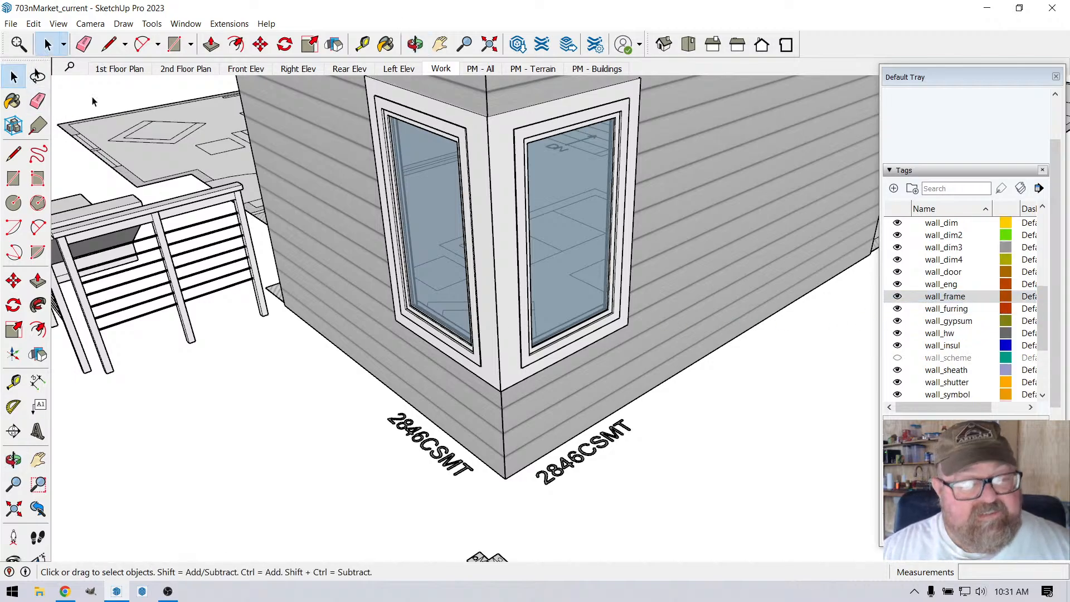
{"action": "left_click", "coordinate": [414, 431]}
{"action": "scroll", "coordinate": [962, 308], "scroll_direction": "up", "scroll_amount": 2}
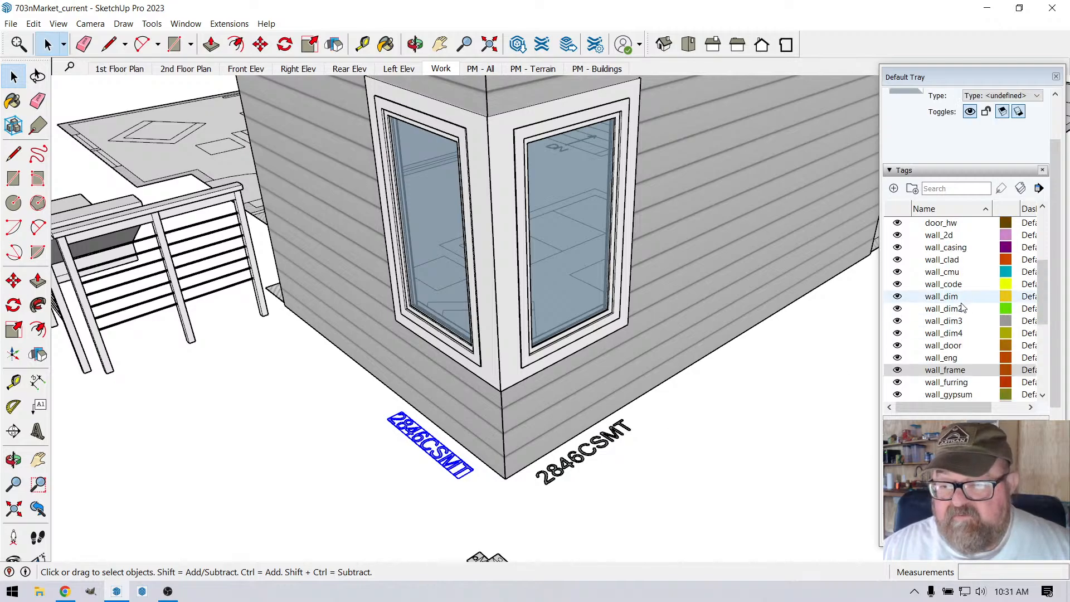
{"action": "scroll", "coordinate": [963, 307], "scroll_direction": "up", "scroll_amount": 1}
{"action": "scroll", "coordinate": [474, 442], "scroll_direction": "down", "scroll_amount": 3}
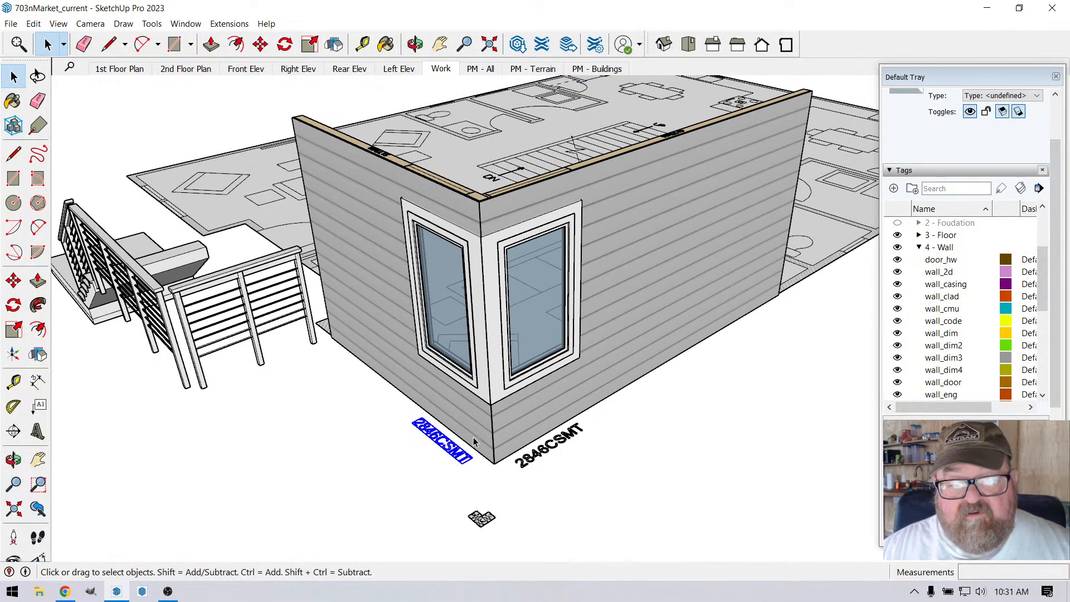
{"action": "scroll", "coordinate": [484, 285], "scroll_direction": "up", "scroll_amount": 1}
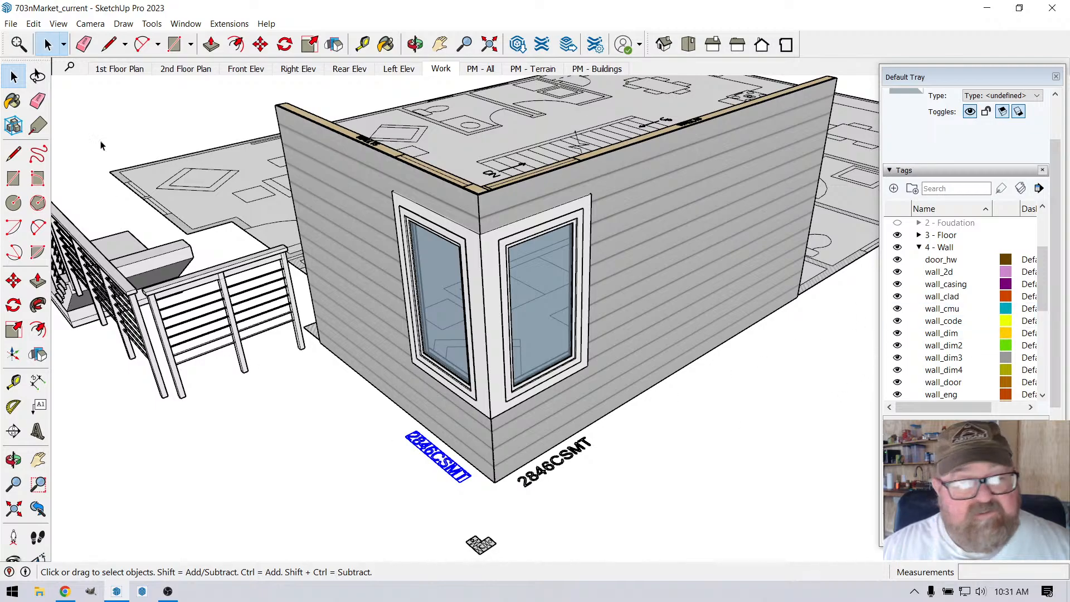
{"action": "key", "text": "e"}
{"action": "left_click", "coordinate": [429, 455]}
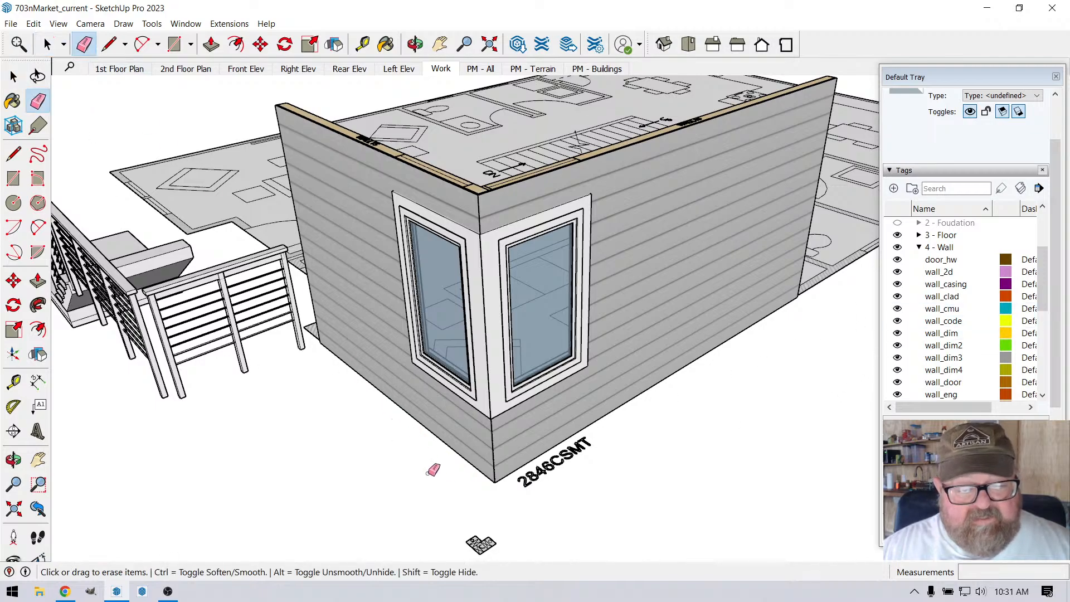
{"action": "left_click", "coordinate": [549, 465]}
Step: Delete the WALL15 label from the top plate of its wall
{"action": "scroll", "coordinate": [518, 501], "scroll_direction": "down", "scroll_amount": 3}
{"action": "scroll", "coordinate": [470, 289], "scroll_direction": "up", "scroll_amount": 3}
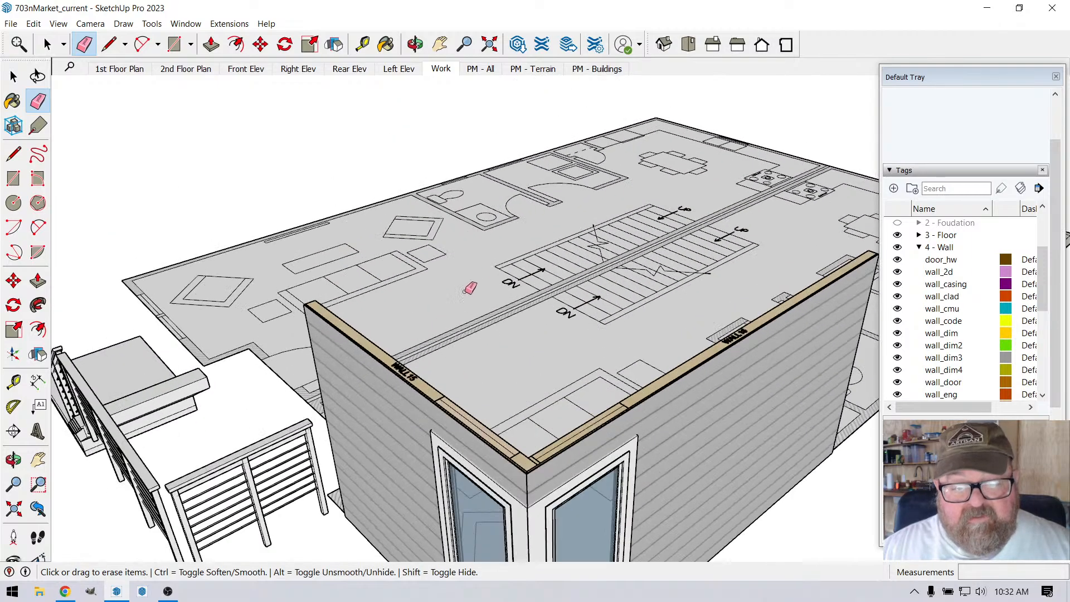
{"action": "scroll", "coordinate": [406, 372], "scroll_direction": "up", "scroll_amount": 3}
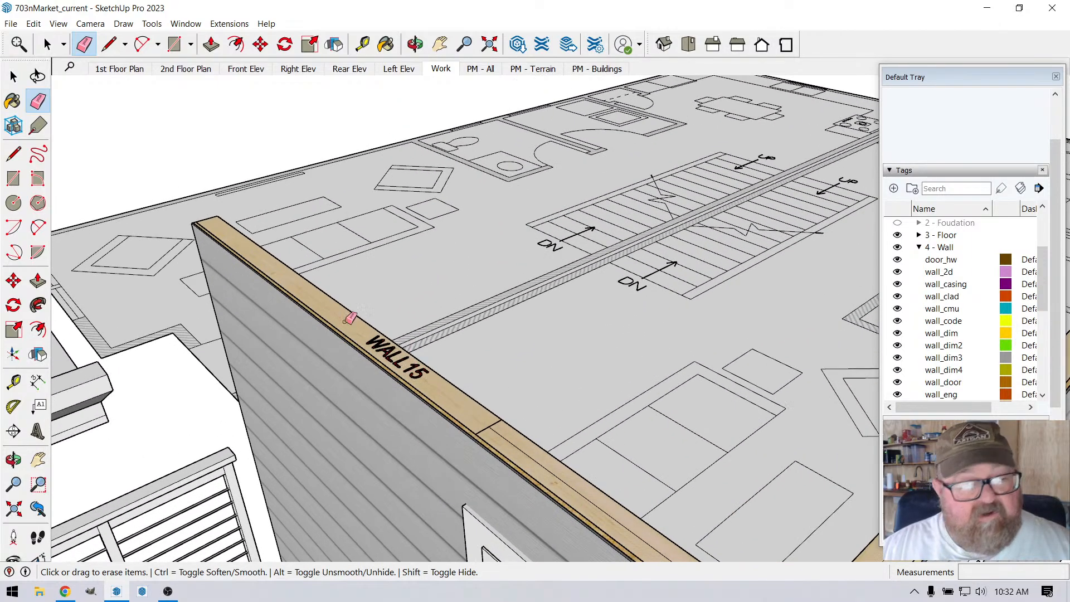
{"action": "key", "text": "space"}
{"action": "left_click", "coordinate": [390, 356]}
{"action": "scroll", "coordinate": [253, 313], "scroll_direction": "down", "scroll_amount": 2}
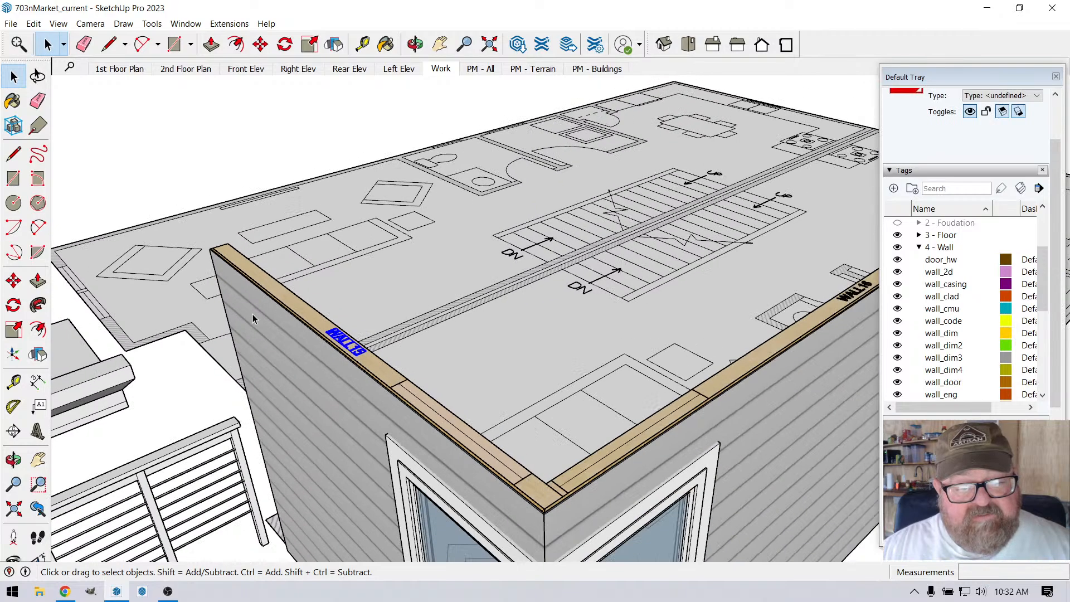
{"action": "scroll", "coordinate": [253, 313], "scroll_direction": "down", "scroll_amount": 1}
{"action": "key", "text": "Delete"}
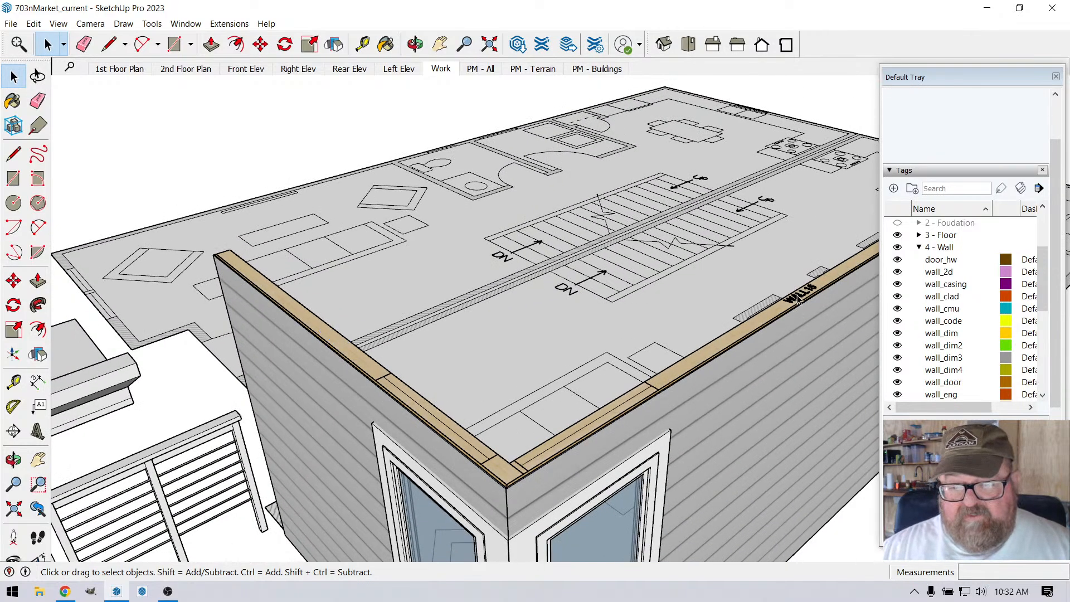
Step: Delete the WALL16 label from the top plate of its wall
{"action": "key", "text": "Delete"}
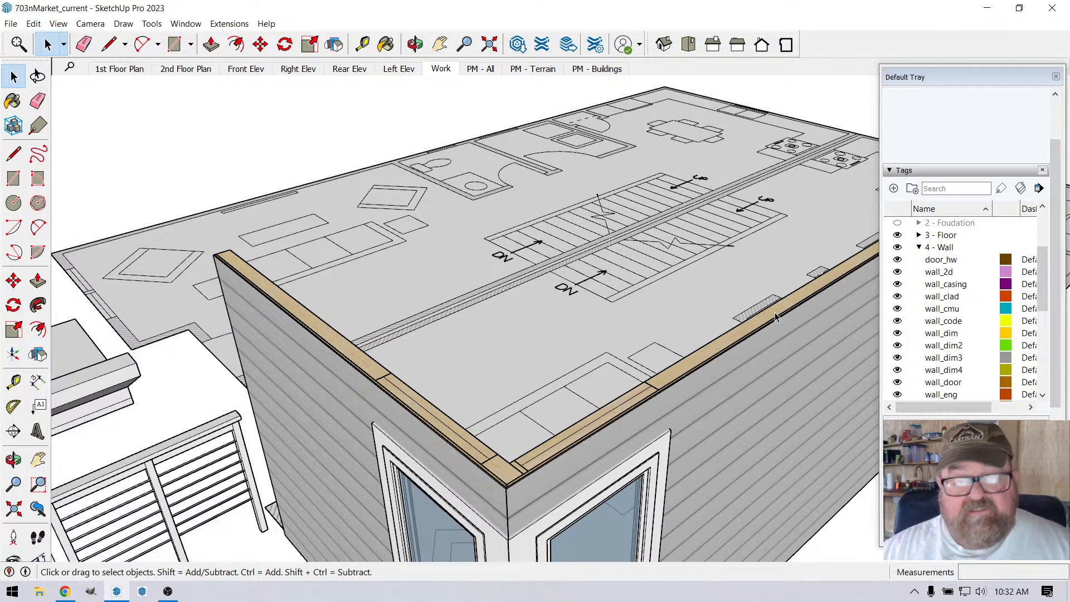
{"action": "left_click", "coordinate": [229, 23]}
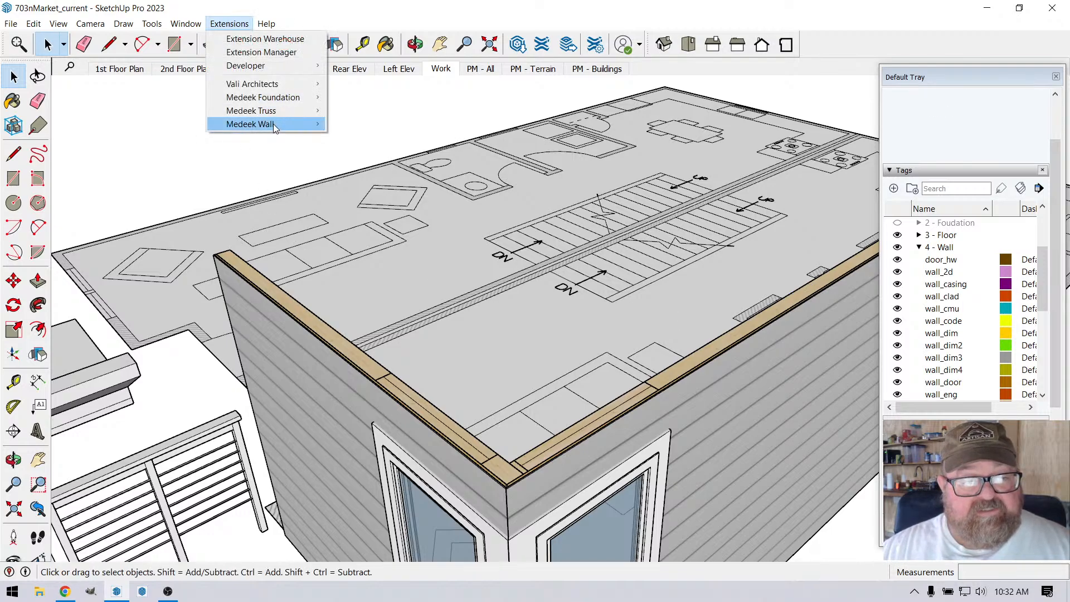
{"action": "mouse_move", "coordinate": [275, 125]}
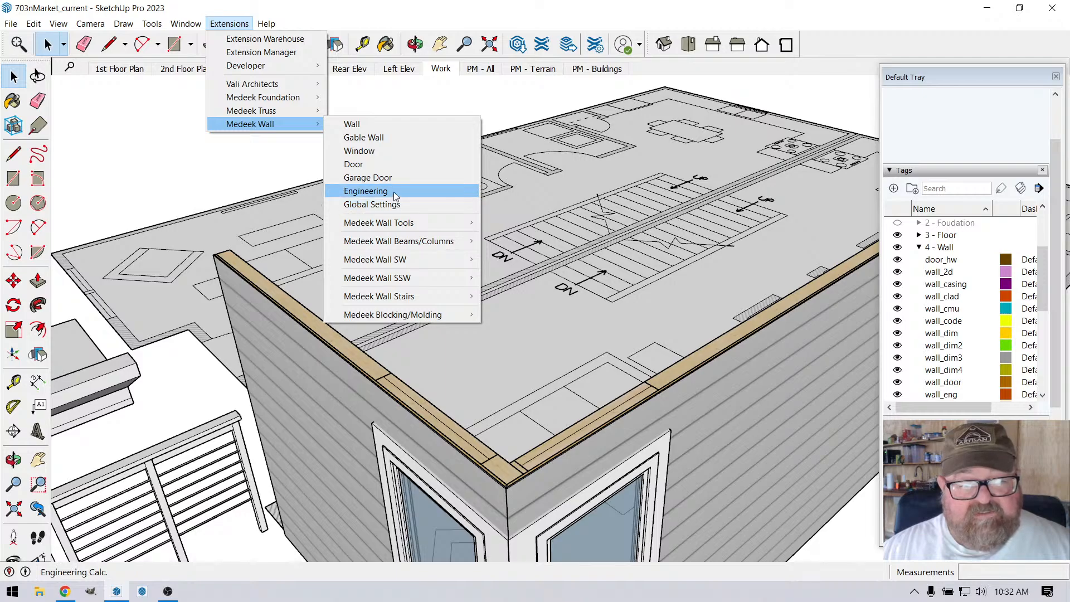
{"action": "mouse_move", "coordinate": [402, 221]}
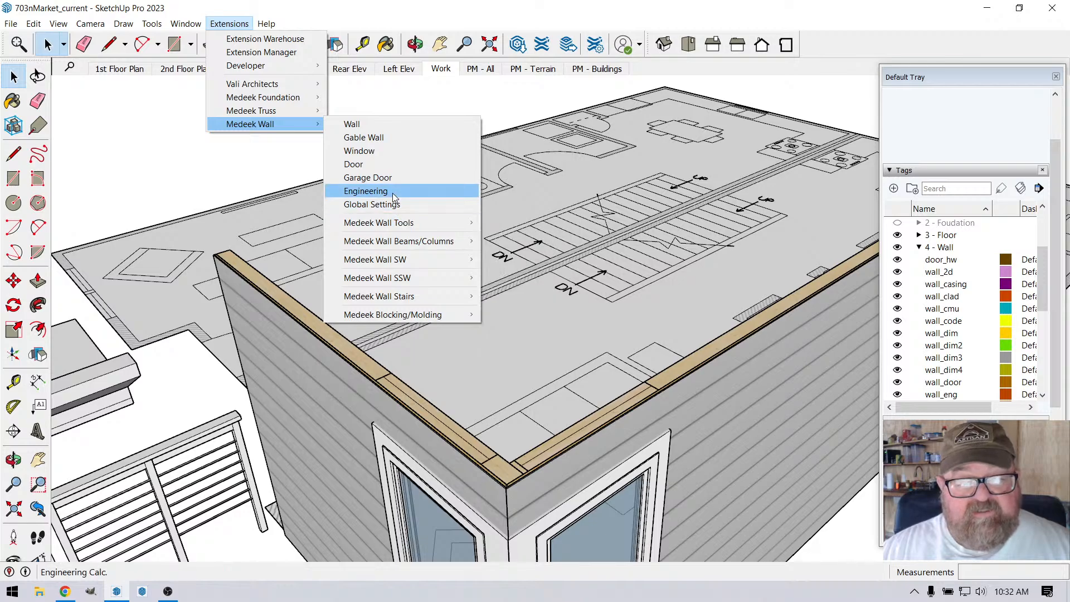
{"action": "left_click", "coordinate": [365, 191]}
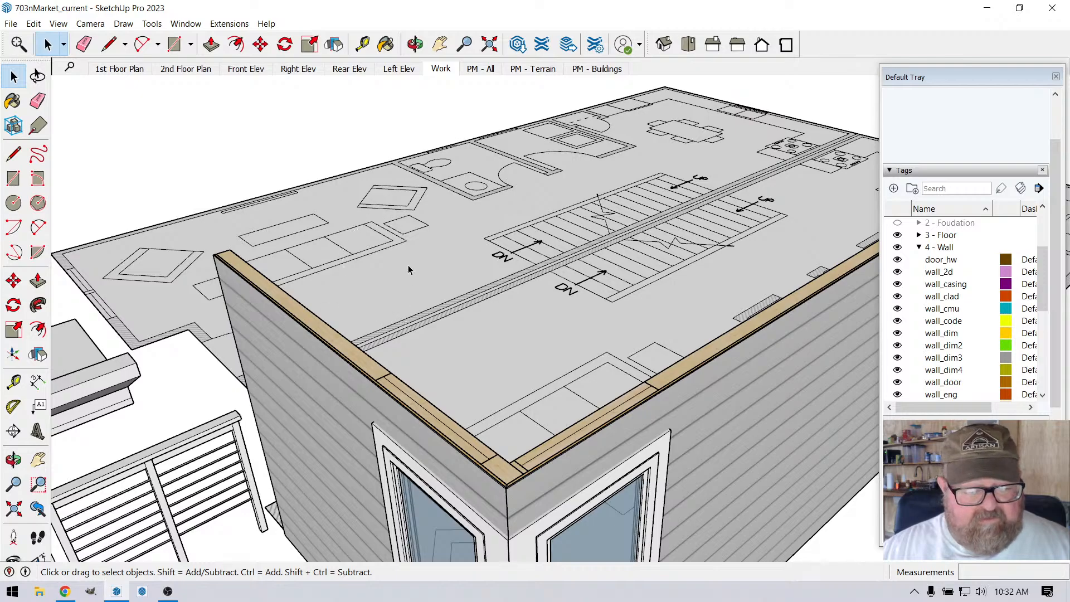
{"action": "left_click", "coordinate": [240, 25]}
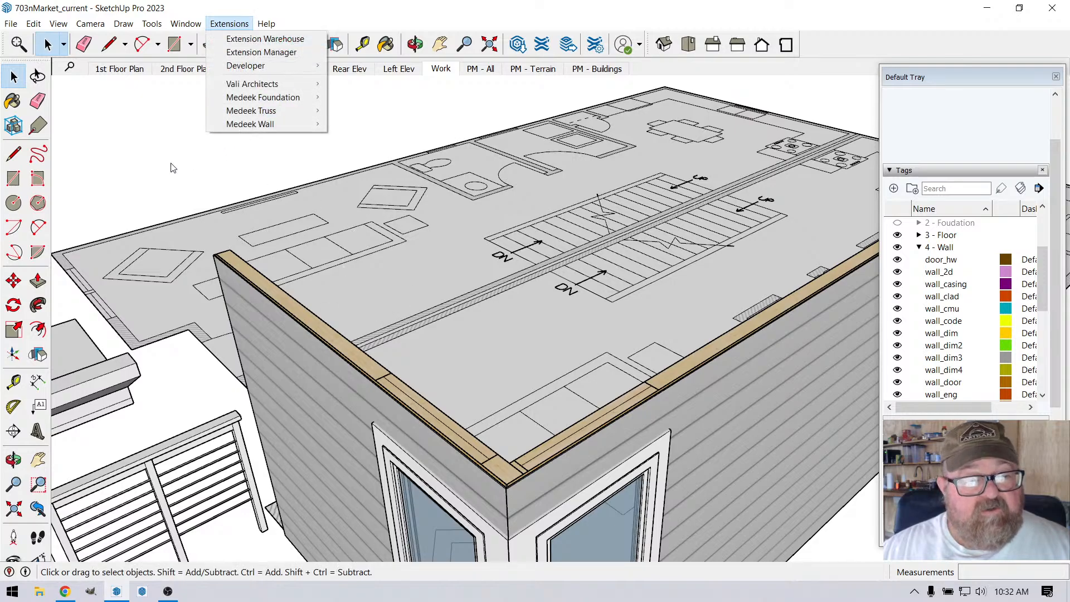
{"action": "left_click", "coordinate": [342, 29]}
{"action": "scroll", "coordinate": [386, 213], "scroll_direction": "down", "scroll_amount": 4}
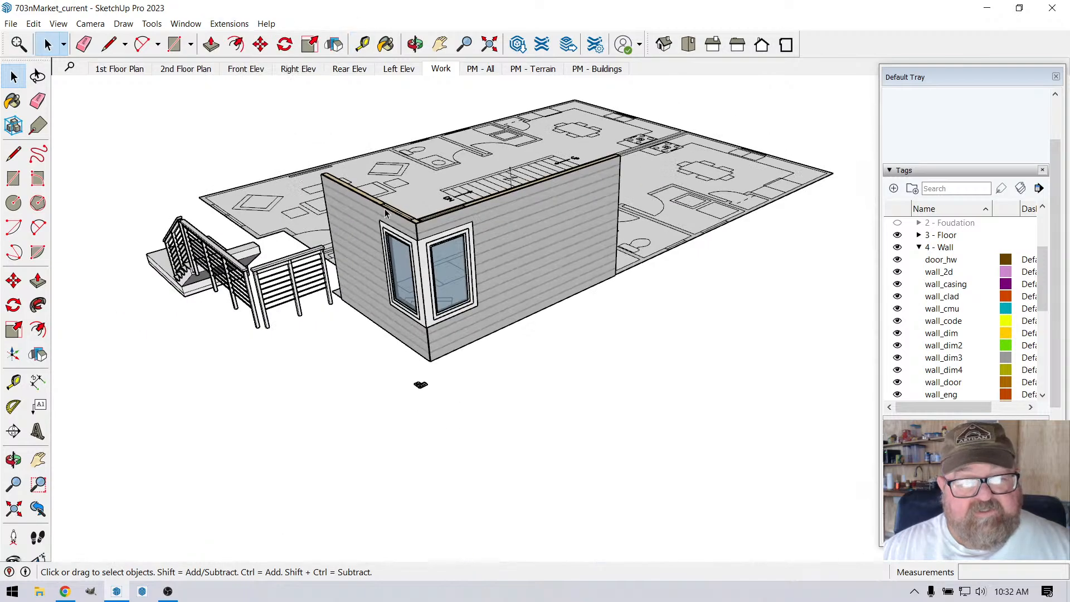
{"action": "left_click", "coordinate": [519, 226]}
{"action": "scroll", "coordinate": [362, 210], "scroll_direction": "up", "scroll_amount": 5}
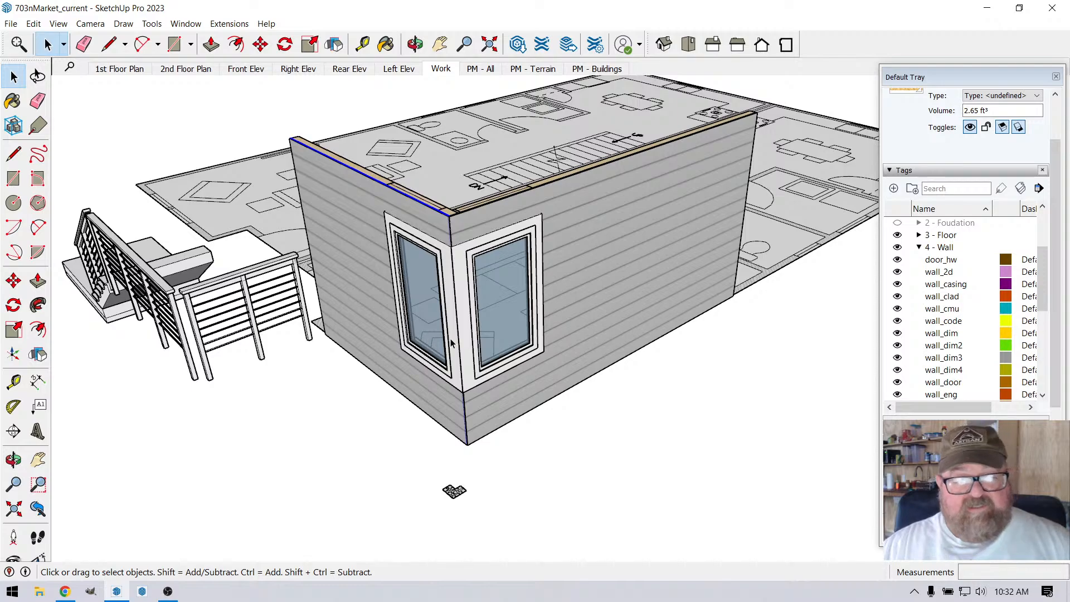
{"action": "scroll", "coordinate": [356, 391], "scroll_direction": "down", "scroll_amount": 3}
{"action": "scroll", "coordinate": [613, 283], "scroll_direction": "up", "scroll_amount": 1}
{"action": "scroll", "coordinate": [614, 283], "scroll_direction": "up", "scroll_amount": 4}
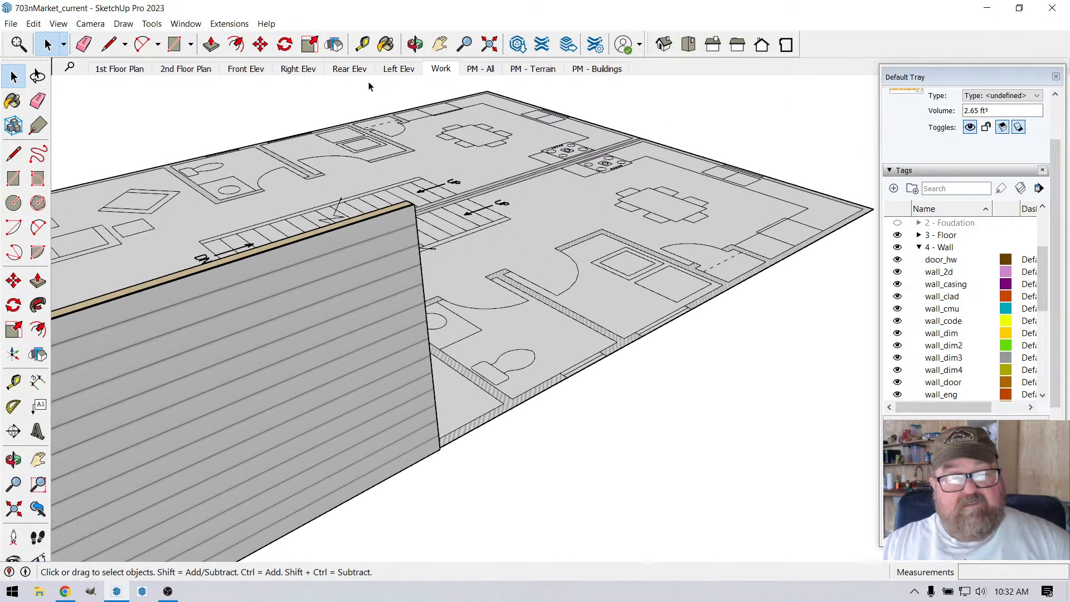
Step: Draw a 2x6 rectangular Medeek wall about 6.15 ft long along the floor plan's outer edge, beside the bathroom
{"action": "left_click", "coordinate": [415, 44]}
{"action": "left_click_drag", "start_coordinate": [453, 109], "coordinate": [184, 325]}
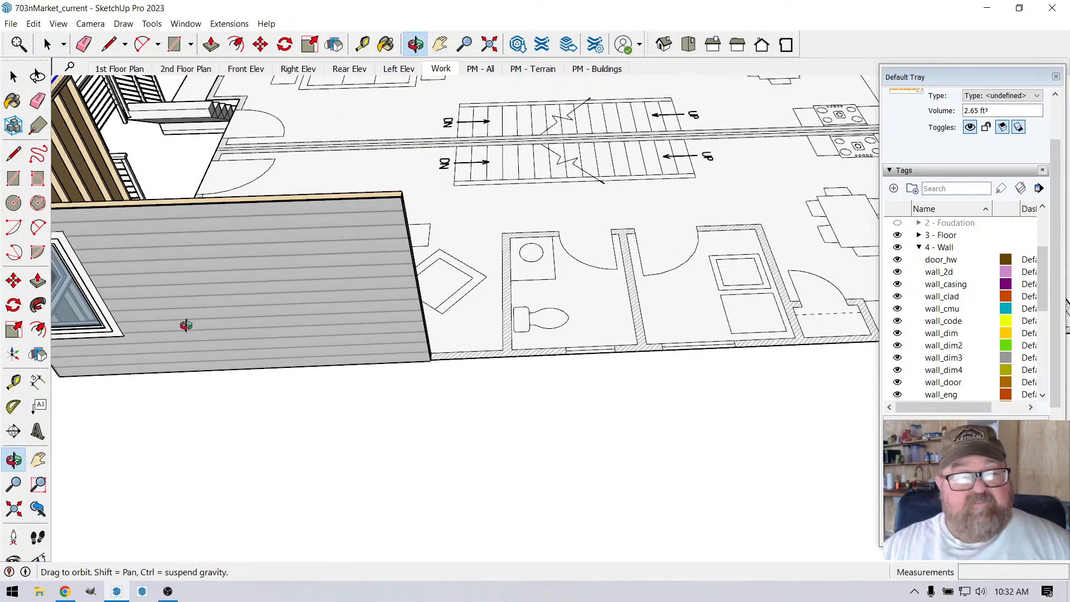
{"action": "left_click", "coordinate": [215, 24]}
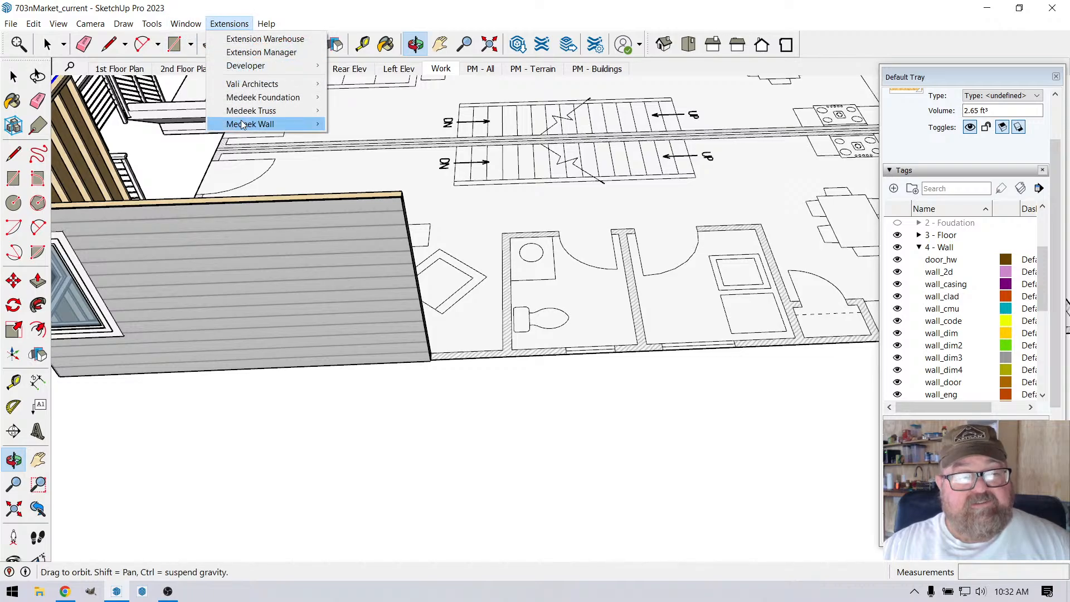
{"action": "left_click", "coordinate": [342, 123]}
{"action": "scroll", "coordinate": [261, 272], "scroll_direction": "down", "scroll_amount": 2}
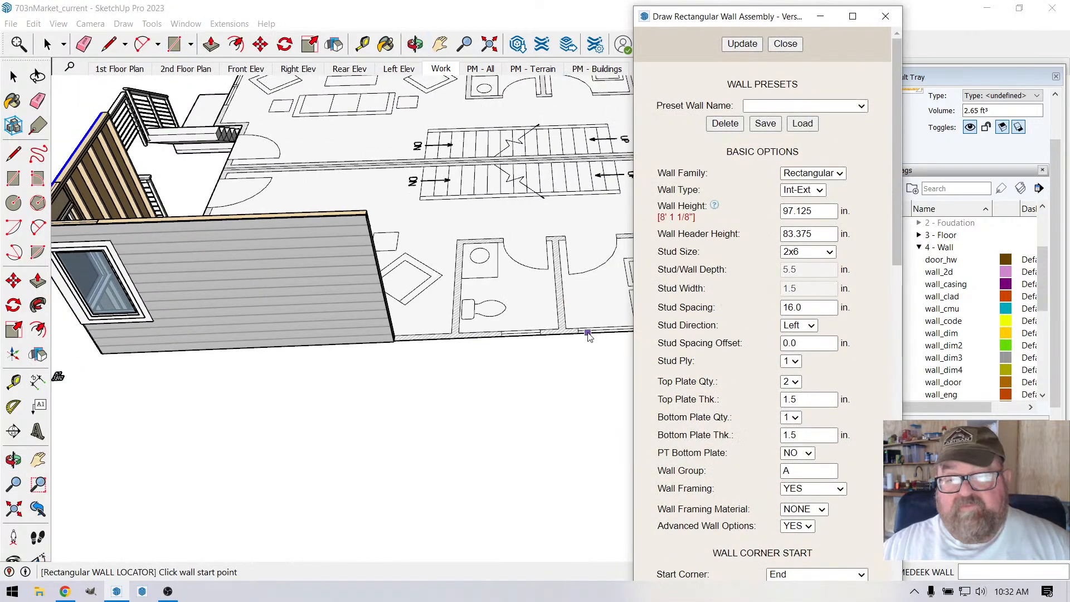
{"action": "scroll", "coordinate": [519, 333], "scroll_direction": "up", "scroll_amount": 4}
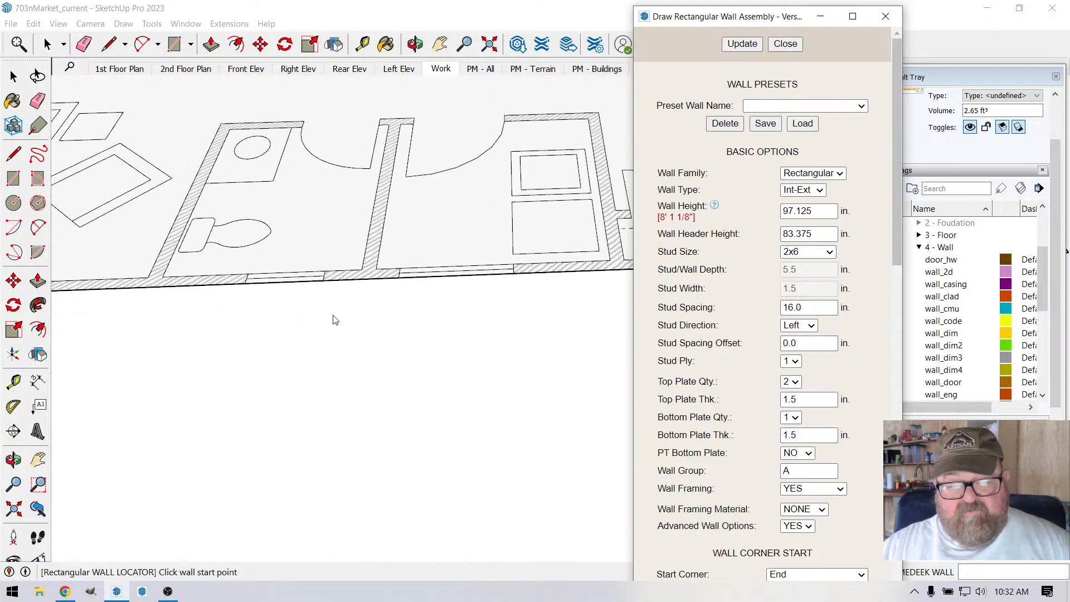
{"action": "left_click", "coordinate": [342, 282]}
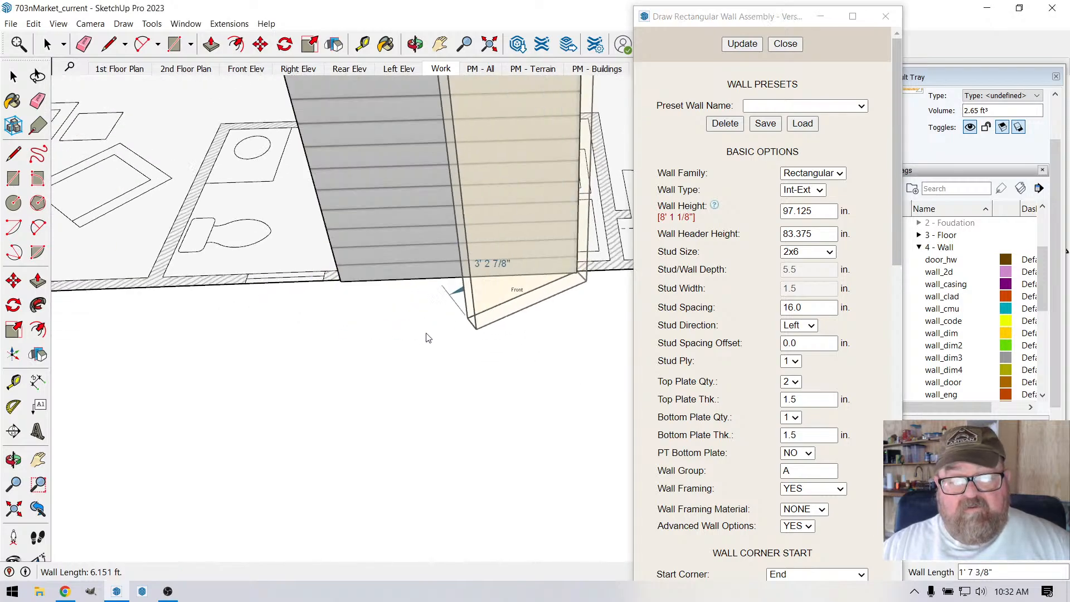
{"action": "scroll", "coordinate": [427, 350], "scroll_direction": "down", "scroll_amount": 2}
{"action": "key", "text": "space"}
{"action": "scroll", "coordinate": [351, 368], "scroll_direction": "down", "scroll_amount": 2}
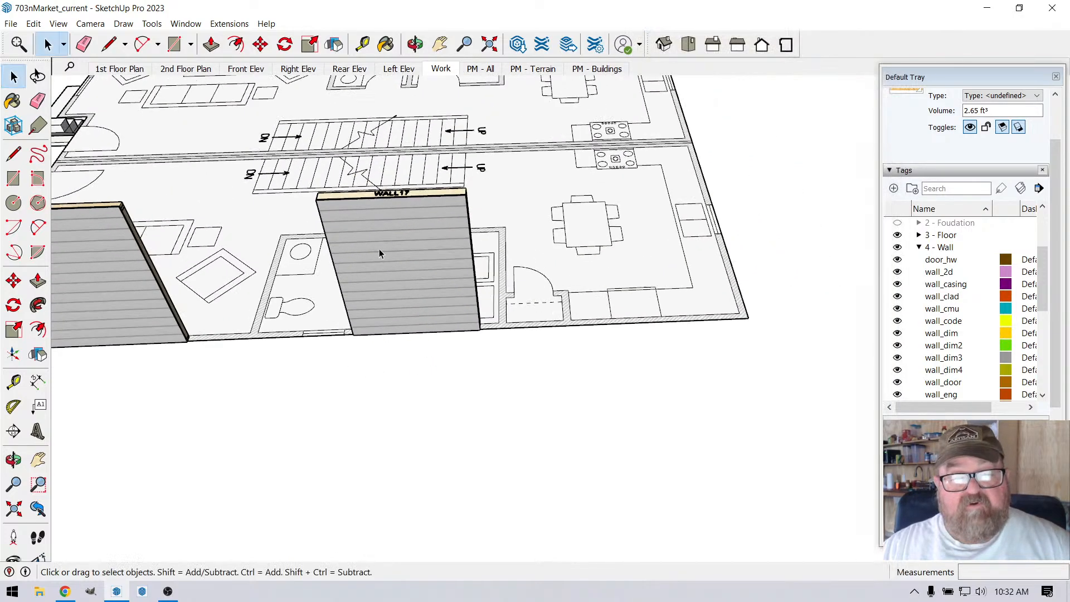
Step: Select the new wall beside the bathroom and check which Medeek commands are available for it
{"action": "scroll", "coordinate": [380, 250], "scroll_direction": "up", "scroll_amount": 2}
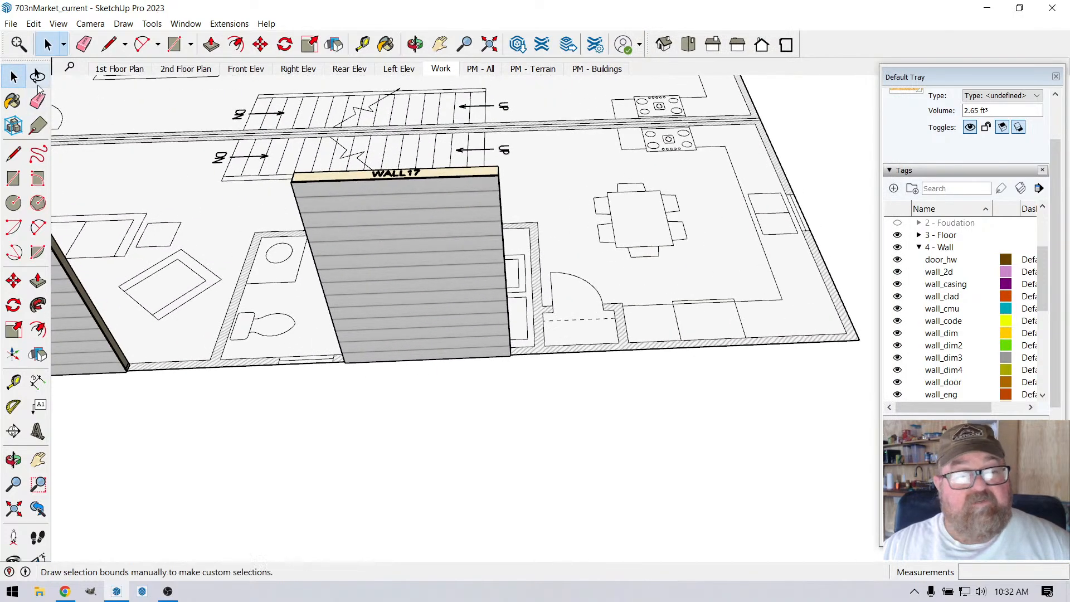
{"action": "left_click", "coordinate": [348, 244]}
{"action": "left_click", "coordinate": [229, 23]}
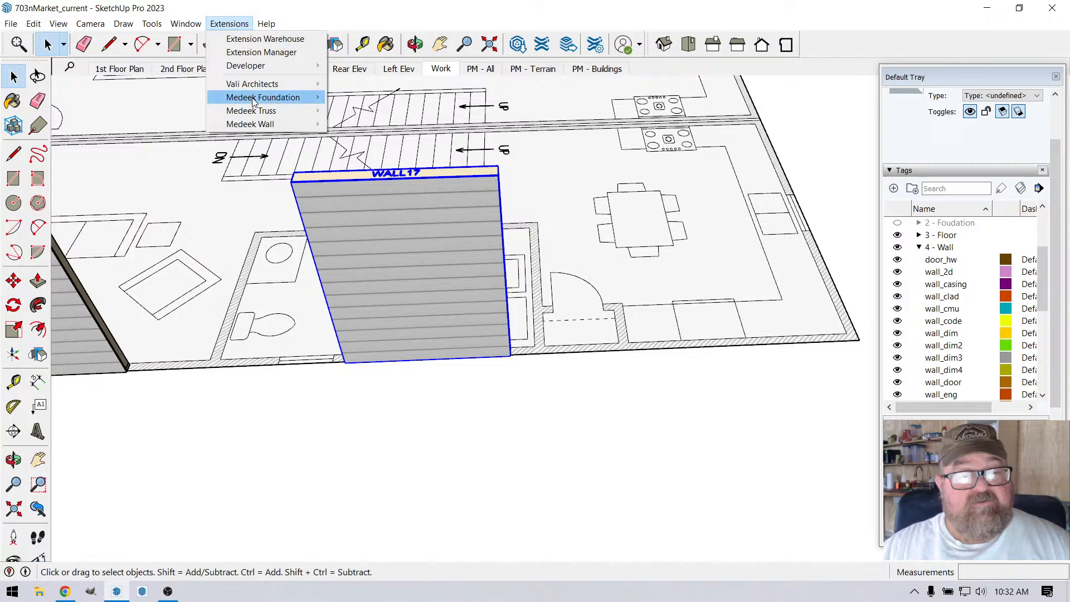
{"action": "mouse_move", "coordinate": [254, 100]}
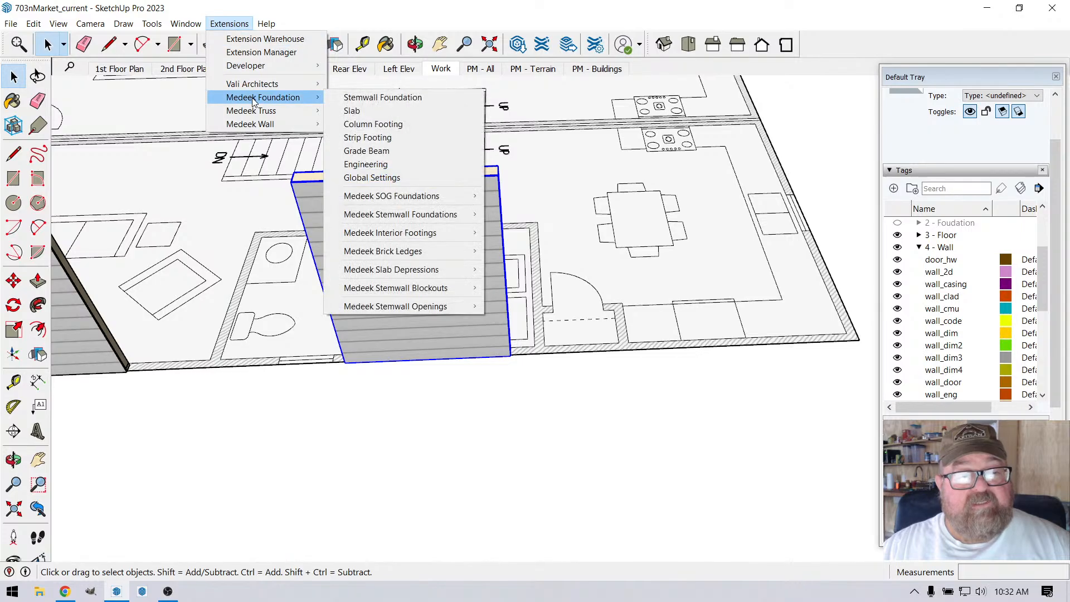
{"action": "left_click", "coordinate": [342, 167]}
{"action": "scroll", "coordinate": [352, 221], "scroll_direction": "up", "scroll_amount": 2}
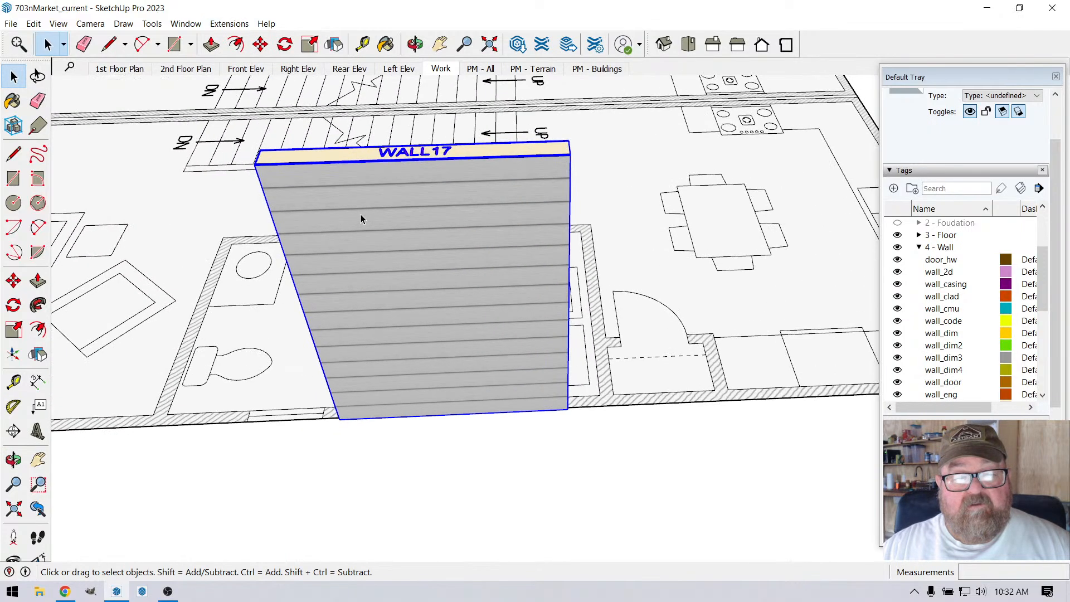
{"action": "scroll", "coordinate": [360, 215], "scroll_direction": "down", "scroll_amount": 1}
{"action": "right_click", "coordinate": [360, 216]}
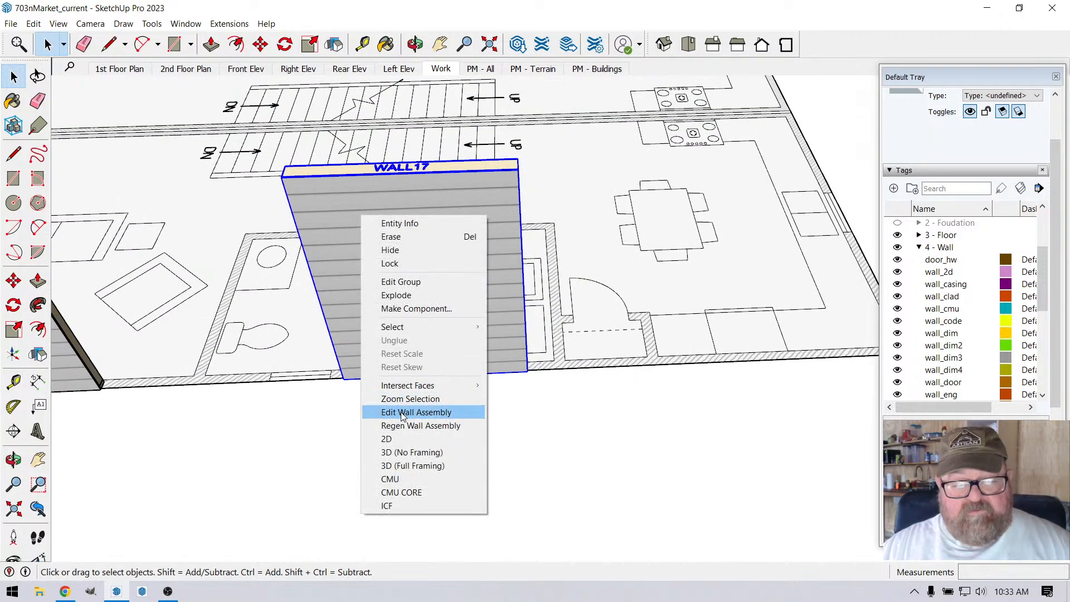
Step: Open Medeek Wall's global settings and review the layer, material, sheathing, wall, door, window and wall corner settings
{"action": "left_click", "coordinate": [225, 24]}
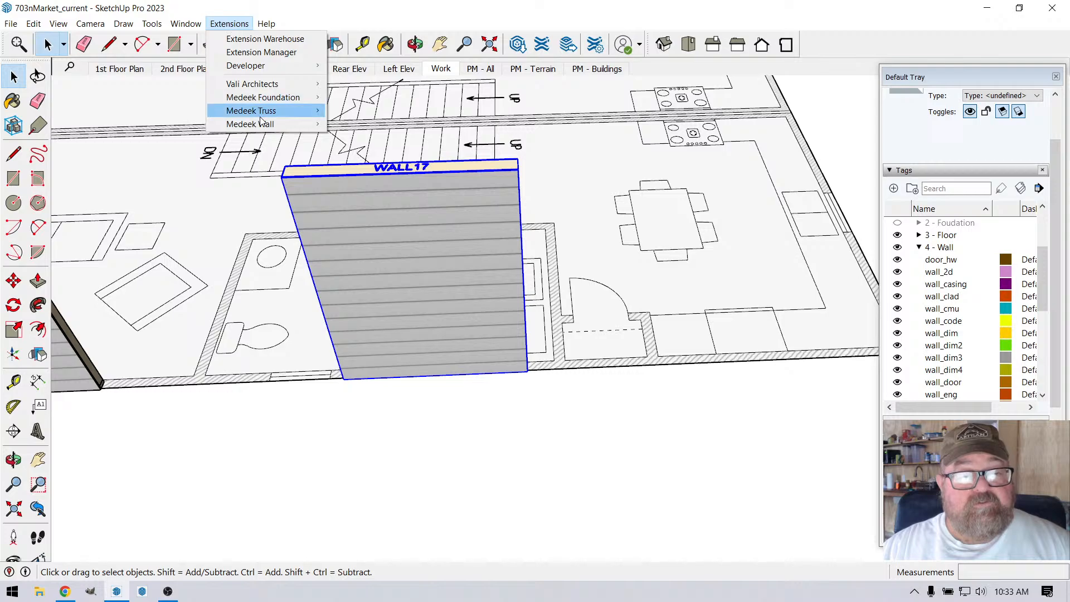
{"action": "mouse_move", "coordinate": [266, 124]}
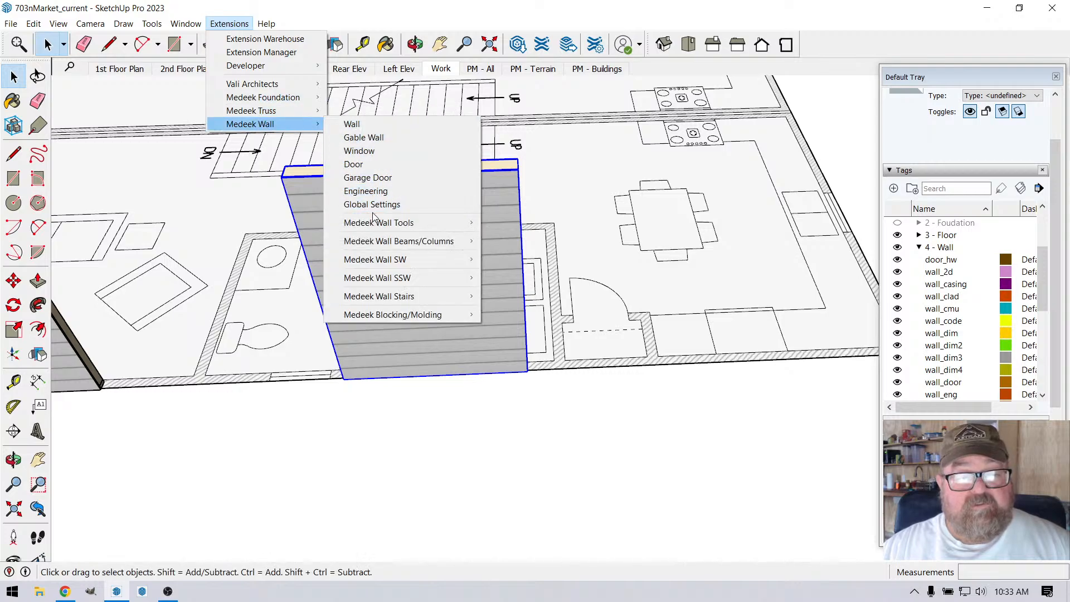
{"action": "mouse_move", "coordinate": [418, 225]}
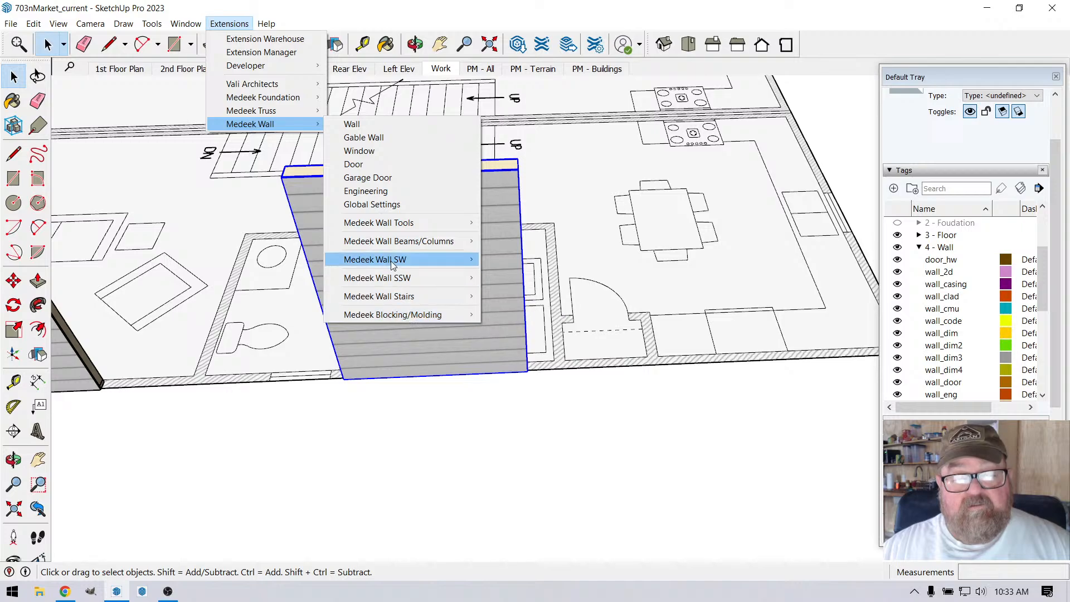
{"action": "left_click", "coordinate": [392, 207]}
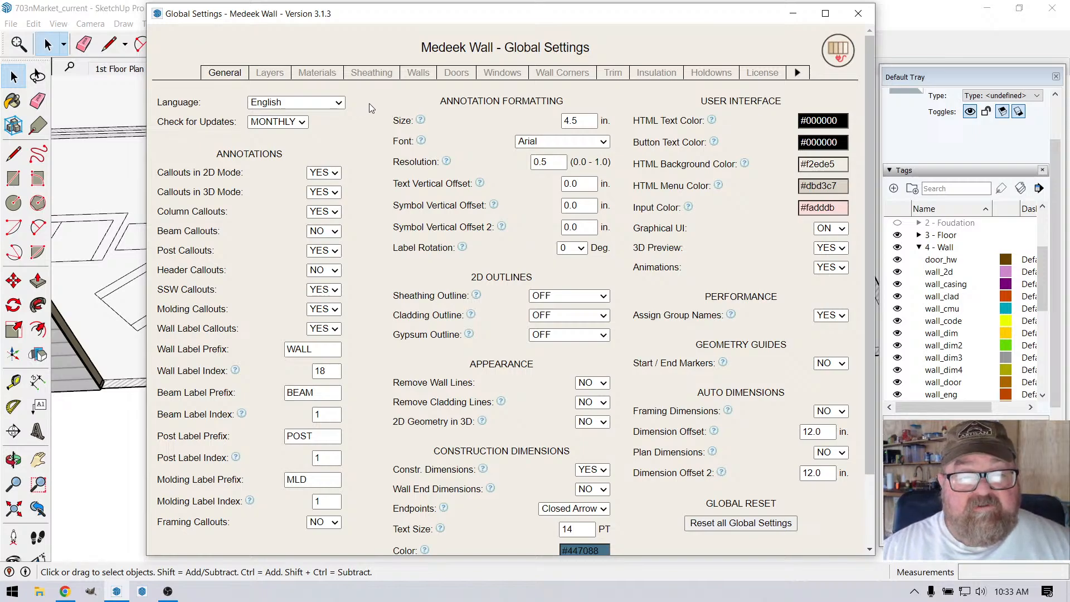
{"action": "left_click", "coordinate": [269, 73]}
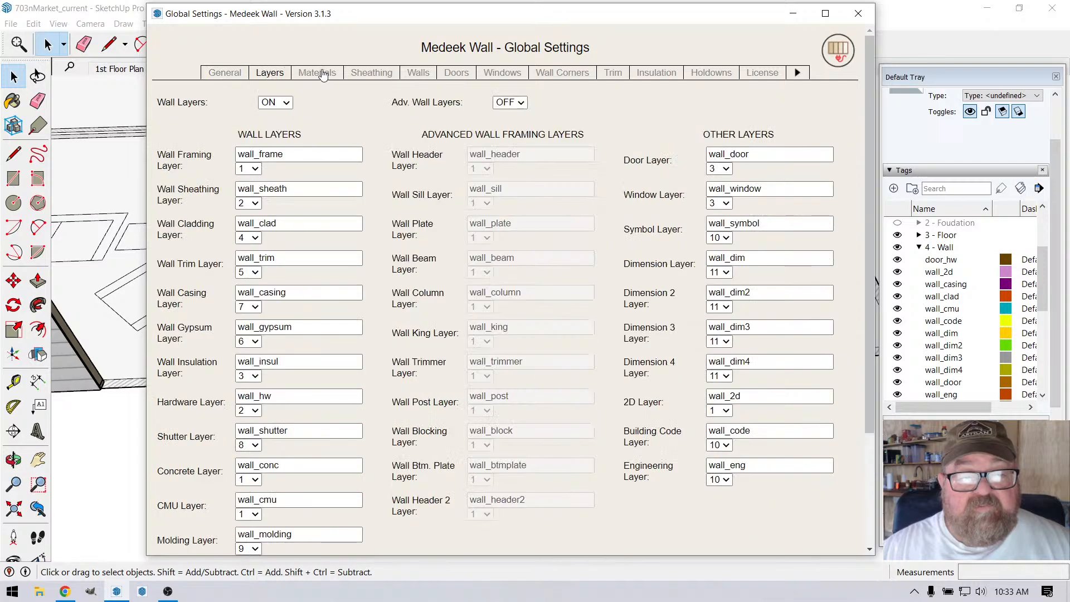
{"action": "left_click", "coordinate": [324, 74]}
{"action": "left_click", "coordinate": [372, 73]}
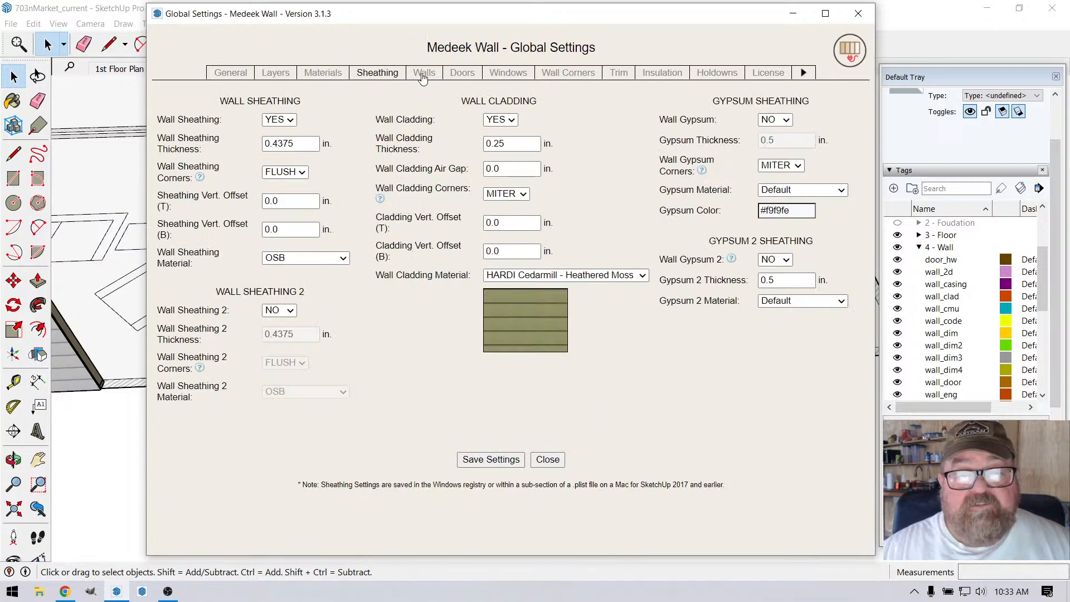
{"action": "left_click", "coordinate": [418, 73]}
{"action": "left_click", "coordinate": [456, 73]}
{"action": "left_click", "coordinate": [497, 73]}
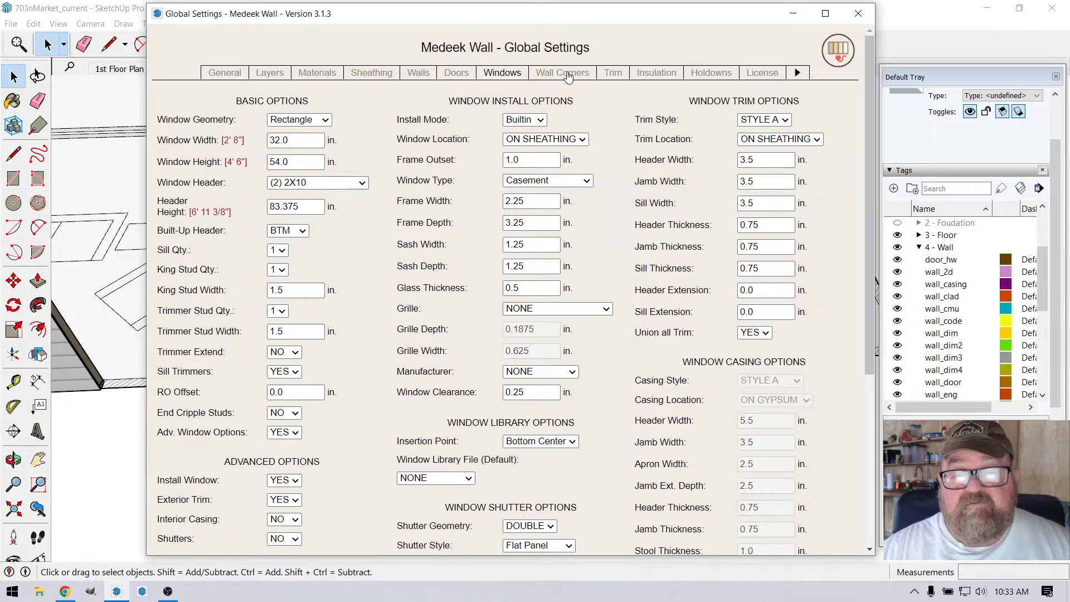
{"action": "left_click", "coordinate": [564, 73]}
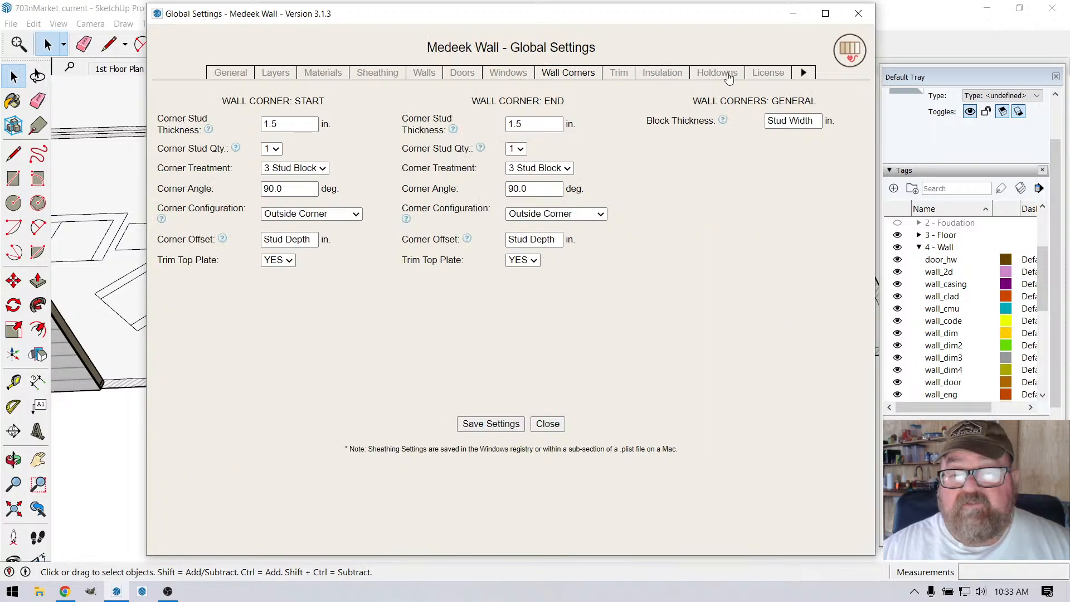
Step: Review the annotation and label callout options in the general settings, and close the global settings
{"action": "left_click", "coordinate": [226, 75]}
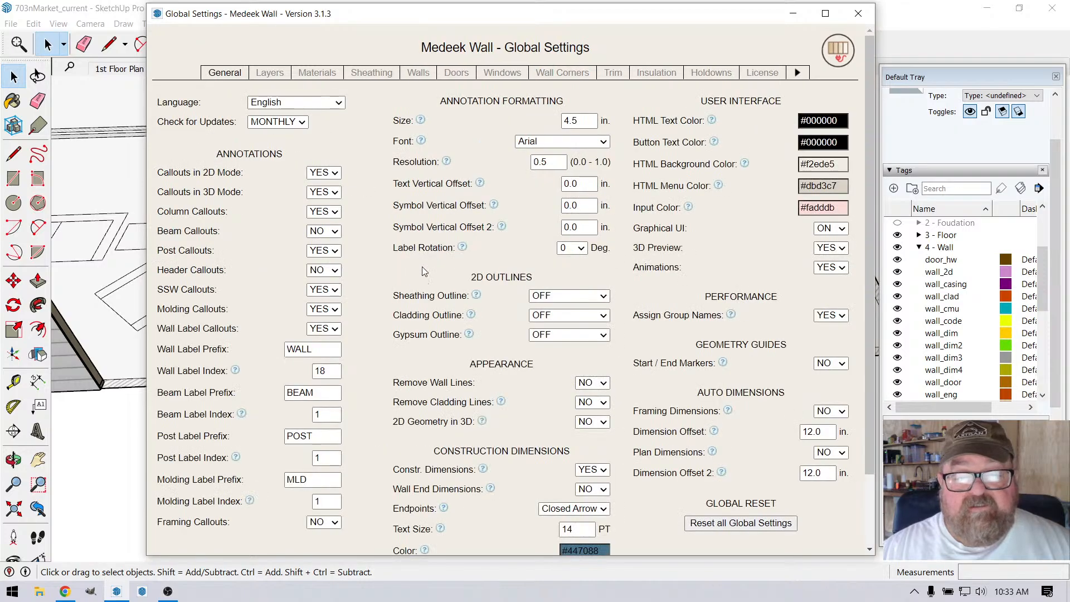
{"action": "scroll", "coordinate": [364, 220], "scroll_direction": "down", "scroll_amount": 3}
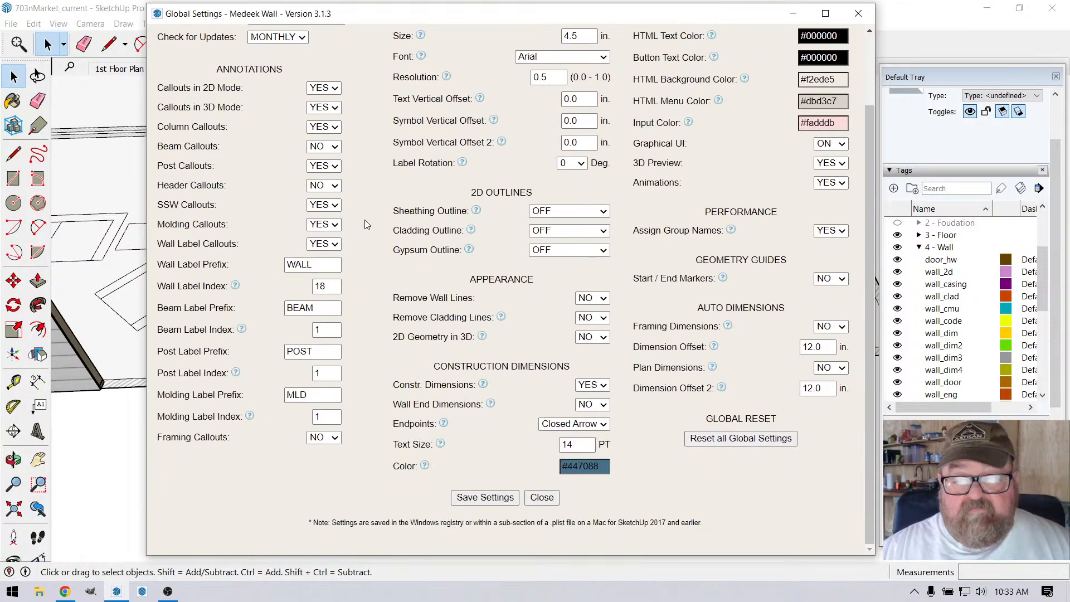
{"action": "scroll", "coordinate": [365, 219], "scroll_direction": "up", "scroll_amount": 3}
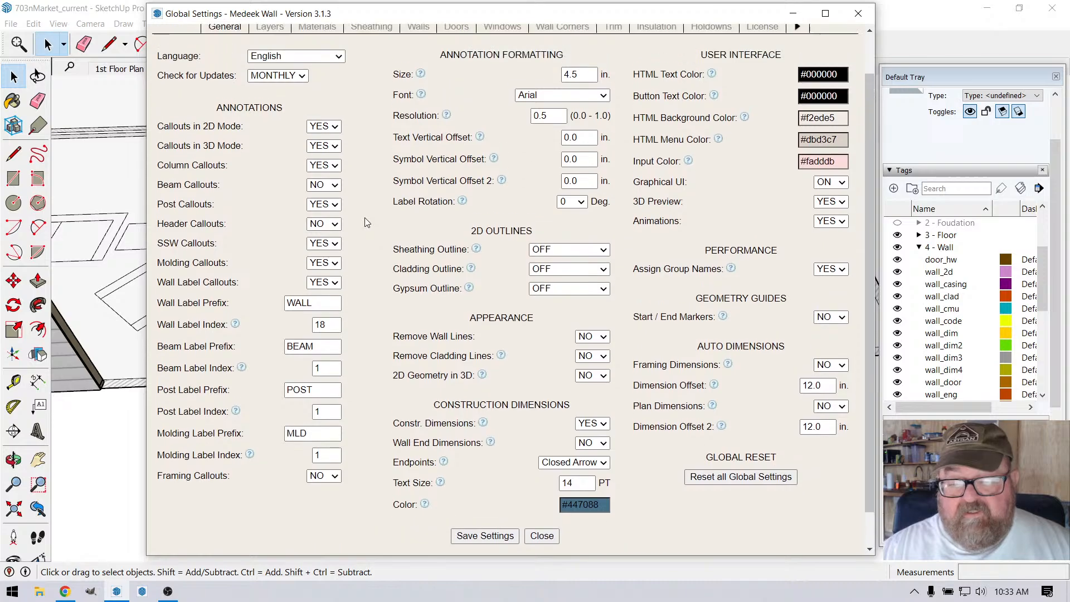
{"action": "left_click", "coordinate": [858, 12]}
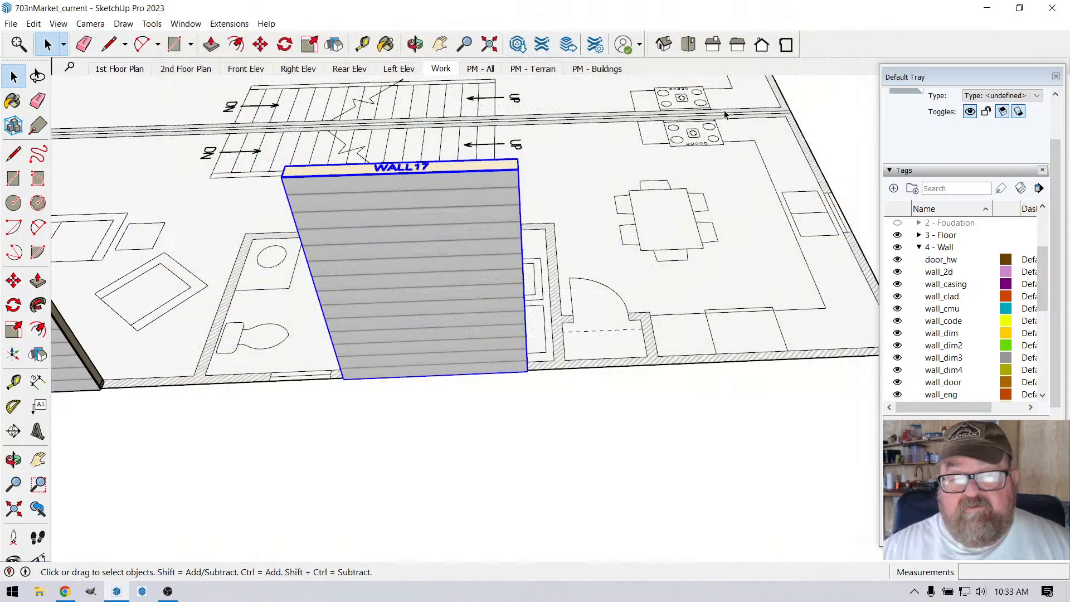
Step: Try the Medeek Truss engineering calculation on the selected wall, with Truss as the component
{"action": "scroll", "coordinate": [404, 212], "scroll_direction": "down", "scroll_amount": 1}
{"action": "left_click", "coordinate": [232, 26]}
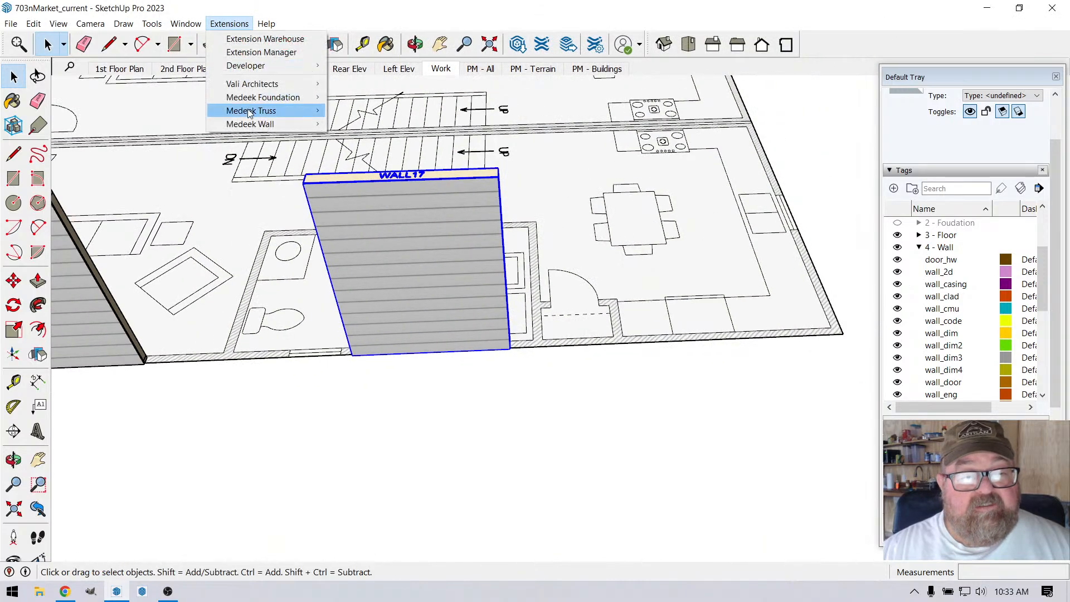
{"action": "mouse_move", "coordinate": [245, 111]}
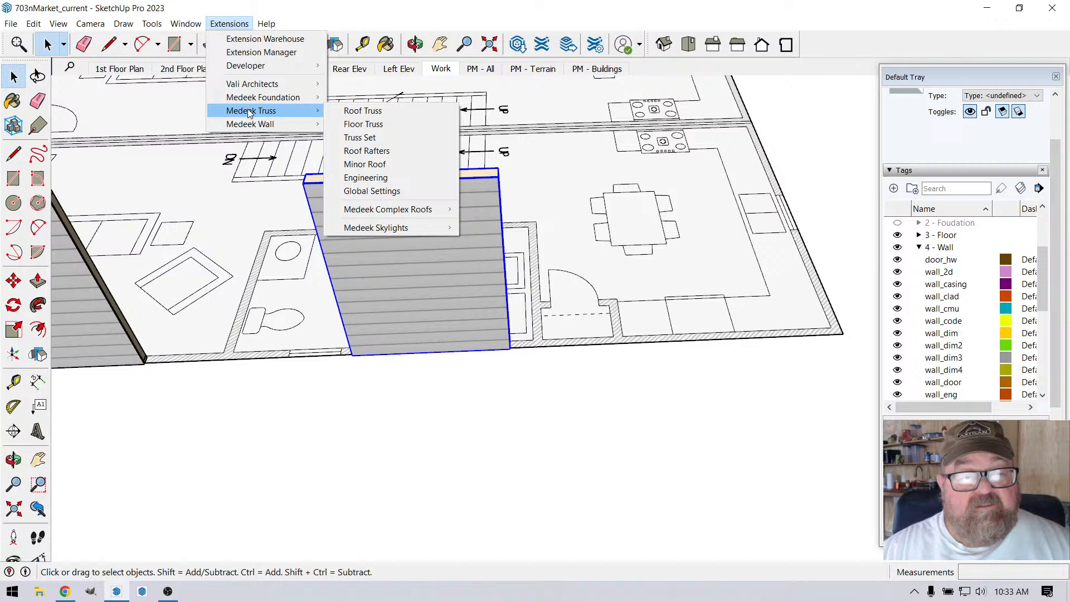
{"action": "left_click", "coordinate": [353, 181]}
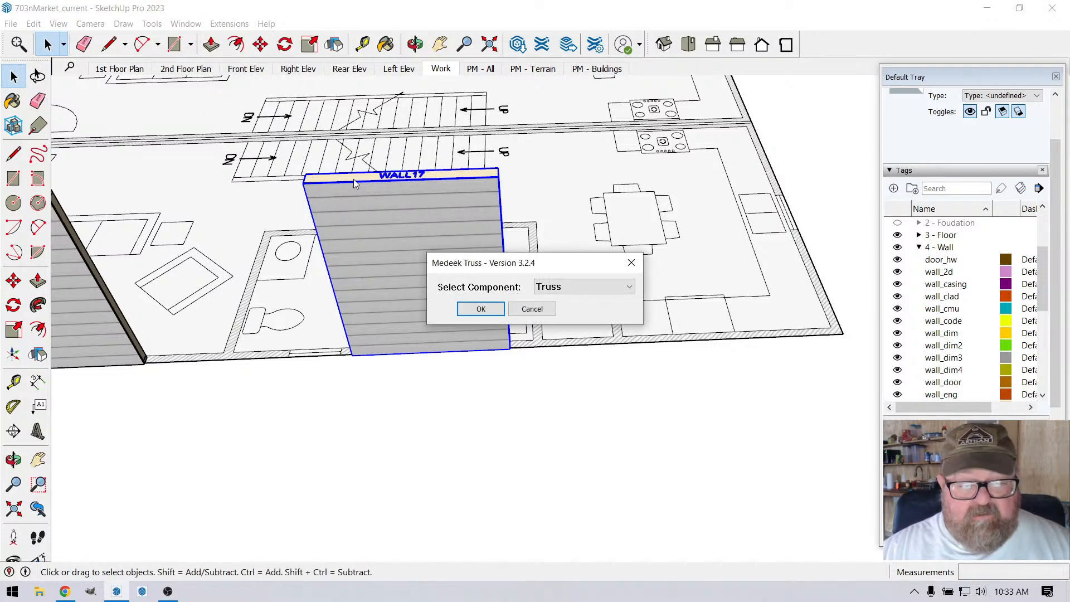
{"action": "left_click", "coordinate": [629, 288]}
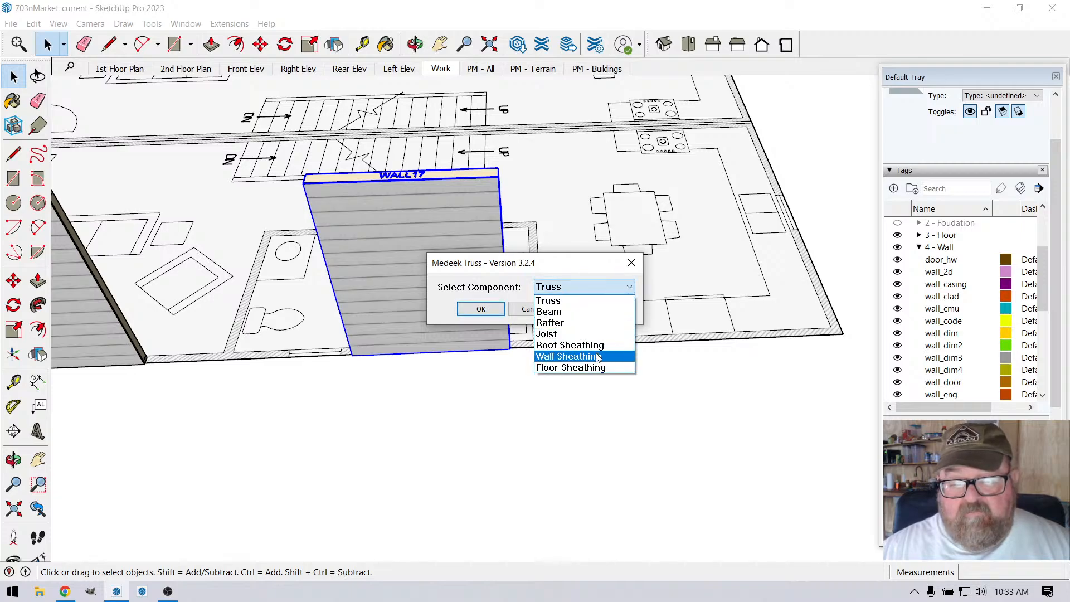
{"action": "left_click", "coordinate": [570, 300]}
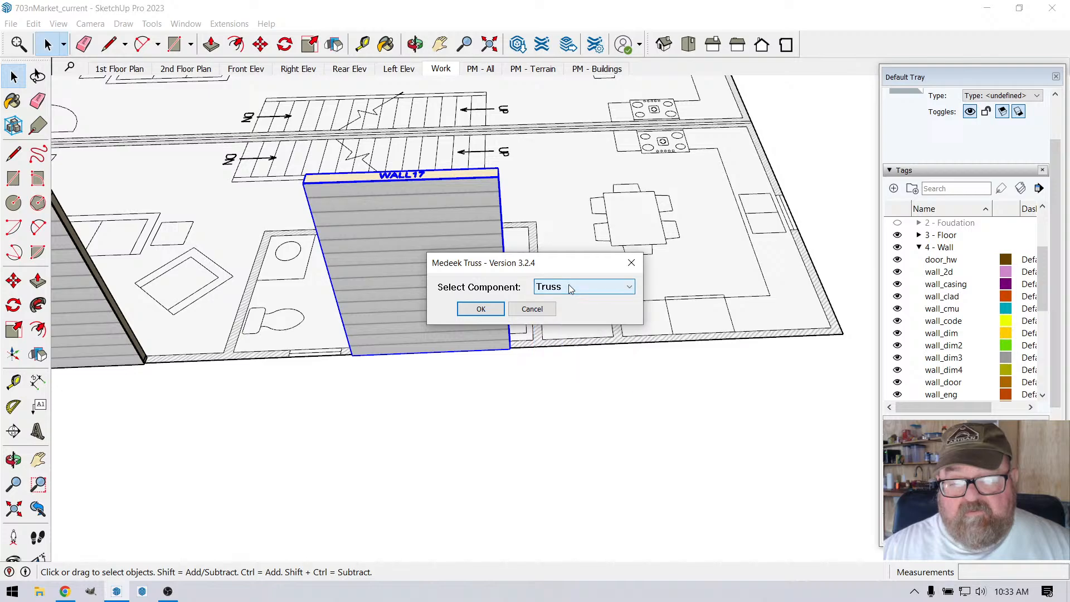
{"action": "left_click", "coordinate": [493, 308]}
{"action": "left_click", "coordinate": [446, 232]}
Step: Check which commands the wall beside the bathroom offers, and try Medeek Wall's engineering calculation on it
{"action": "right_click", "coordinate": [447, 228]}
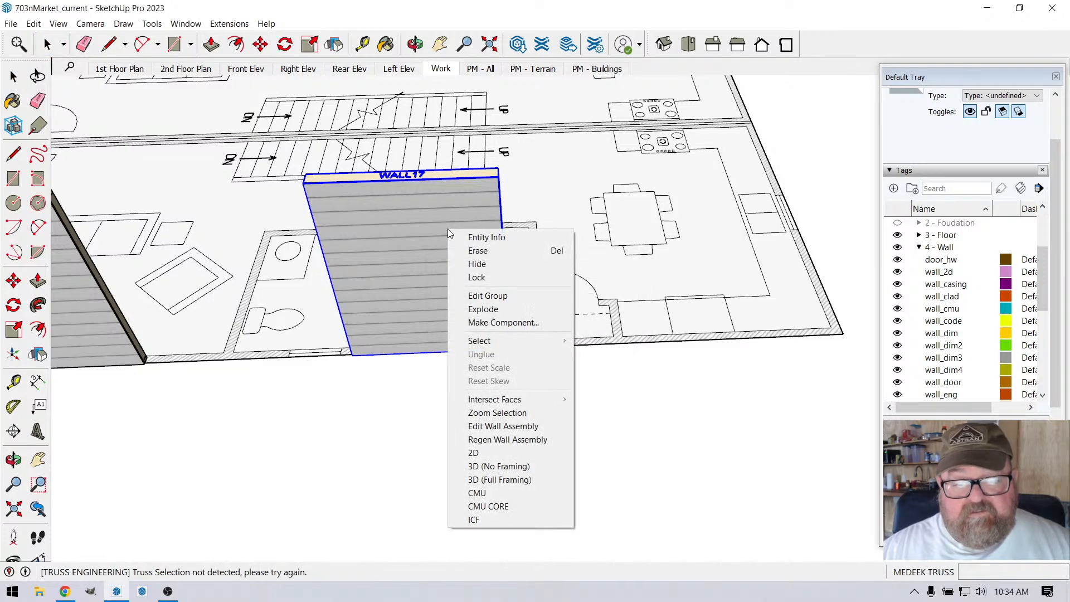
{"action": "left_click", "coordinate": [377, 198]}
{"action": "left_click", "coordinate": [231, 25]}
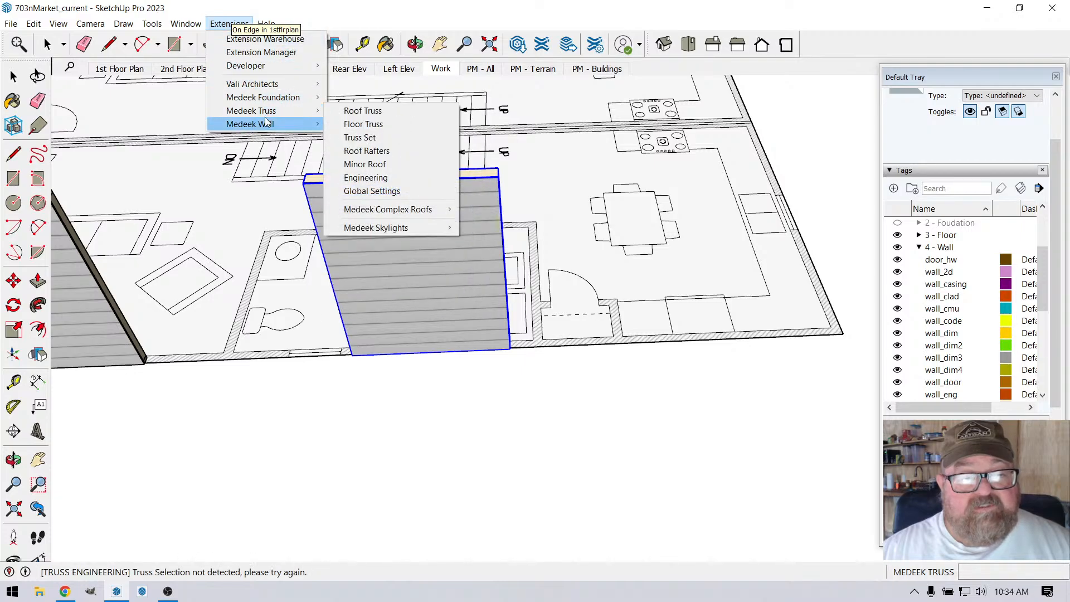
{"action": "mouse_move", "coordinate": [288, 123]}
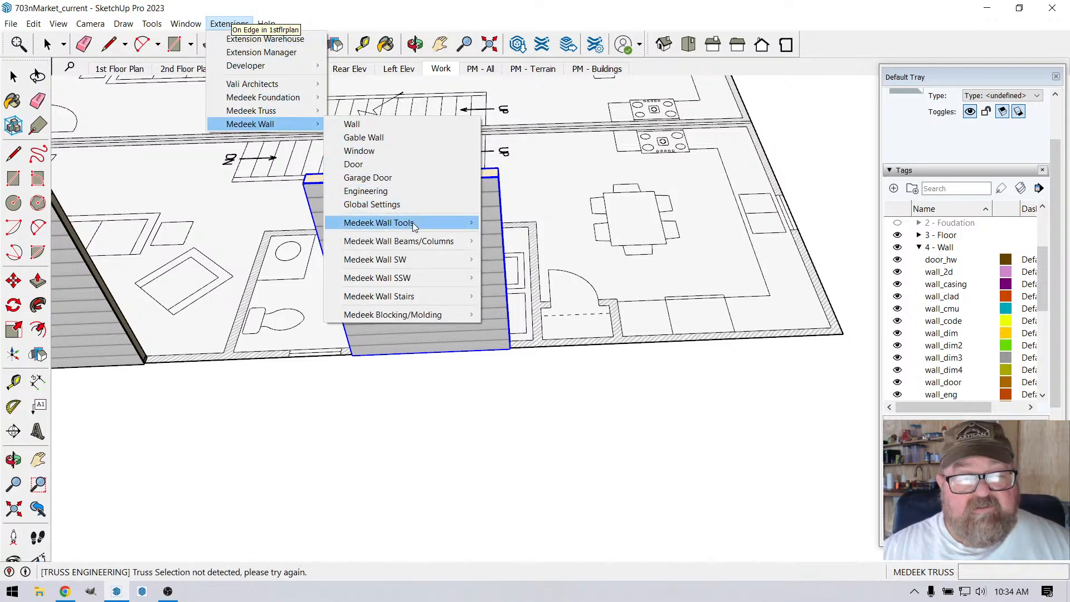
{"action": "mouse_move", "coordinate": [412, 223]}
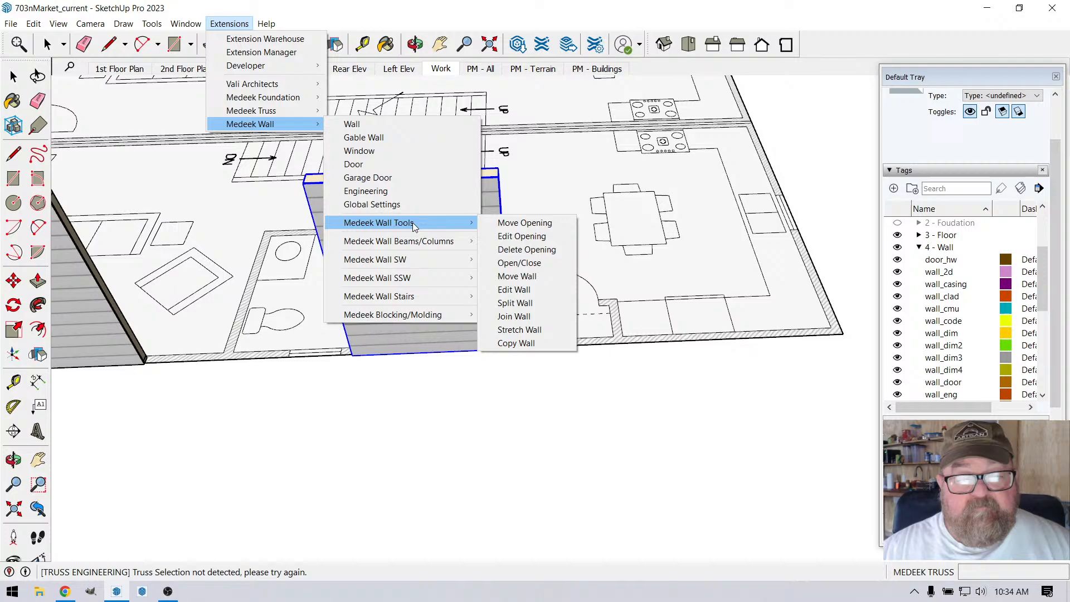
{"action": "left_click", "coordinate": [383, 192]}
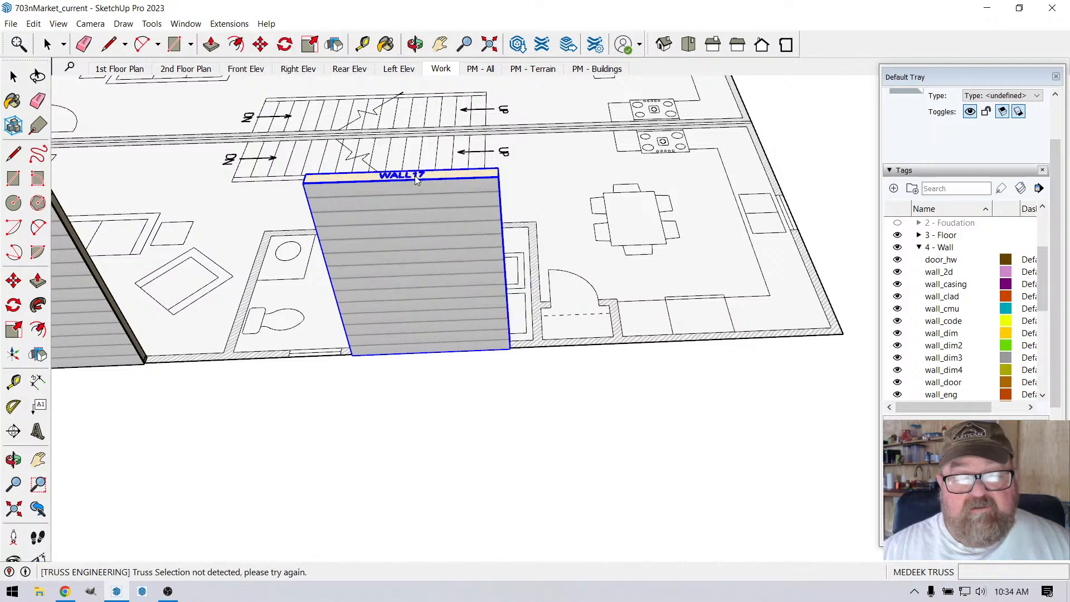
{"action": "right_click", "coordinate": [413, 229]}
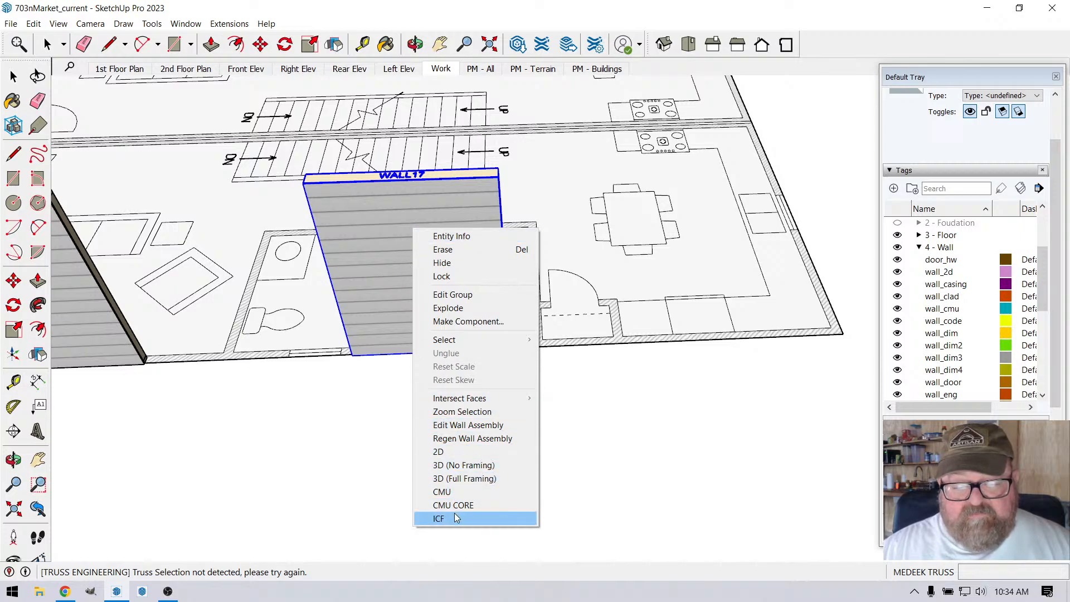
{"action": "left_click", "coordinate": [387, 231]}
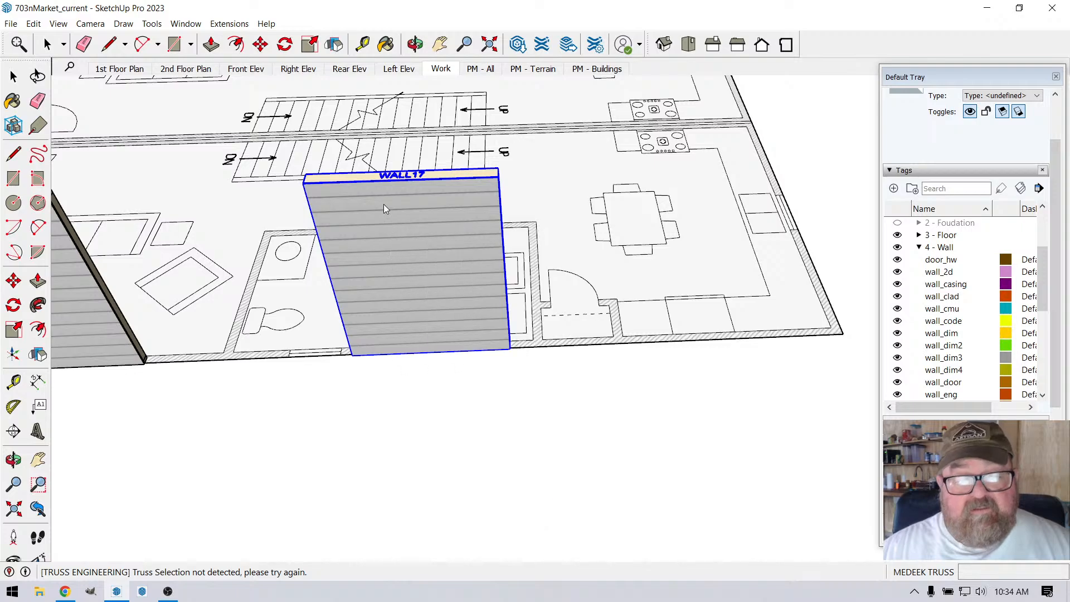
Step: Switch to Chrome and check the live stream chat in YouTube Studio
{"action": "left_click", "coordinate": [241, 26]}
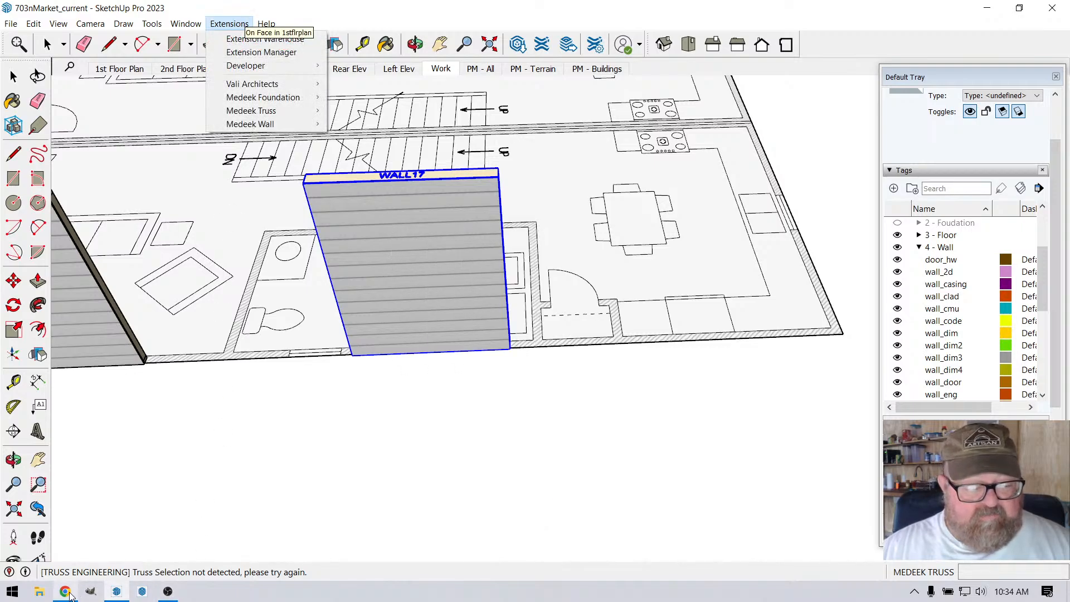
{"action": "left_click", "coordinate": [66, 592]}
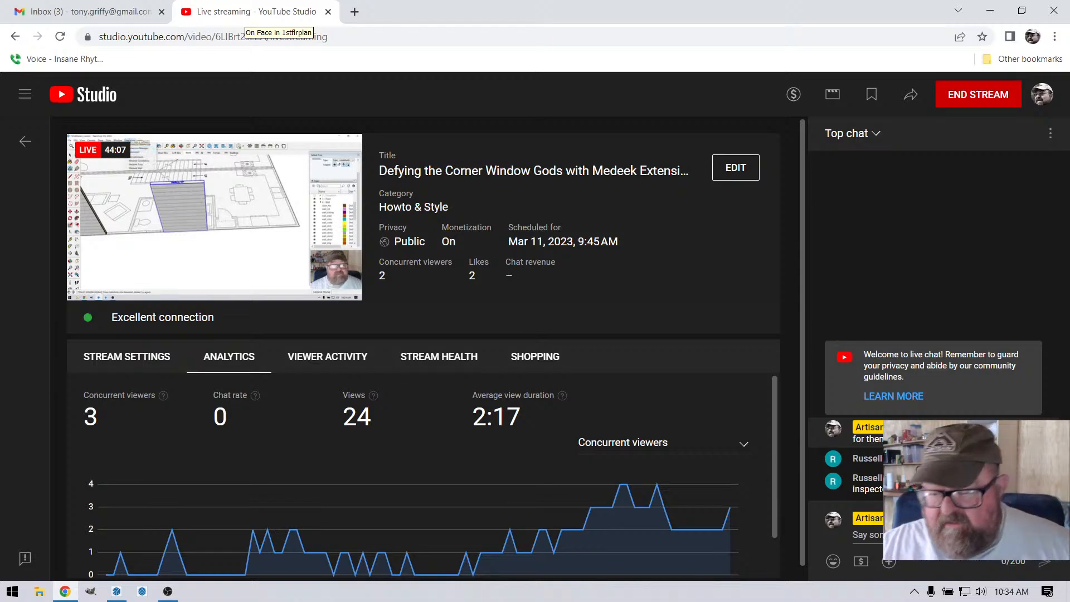
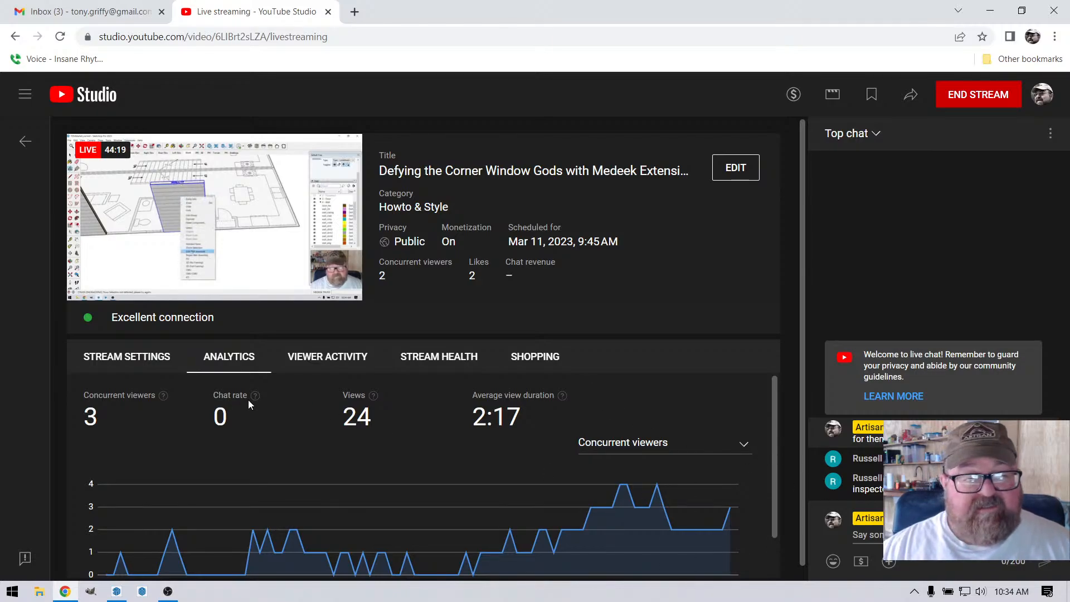
Step: Switch to SketchUp and delete the standalone wall labelled WALL17 from the floor plan
{"action": "left_click", "coordinate": [66, 593]}
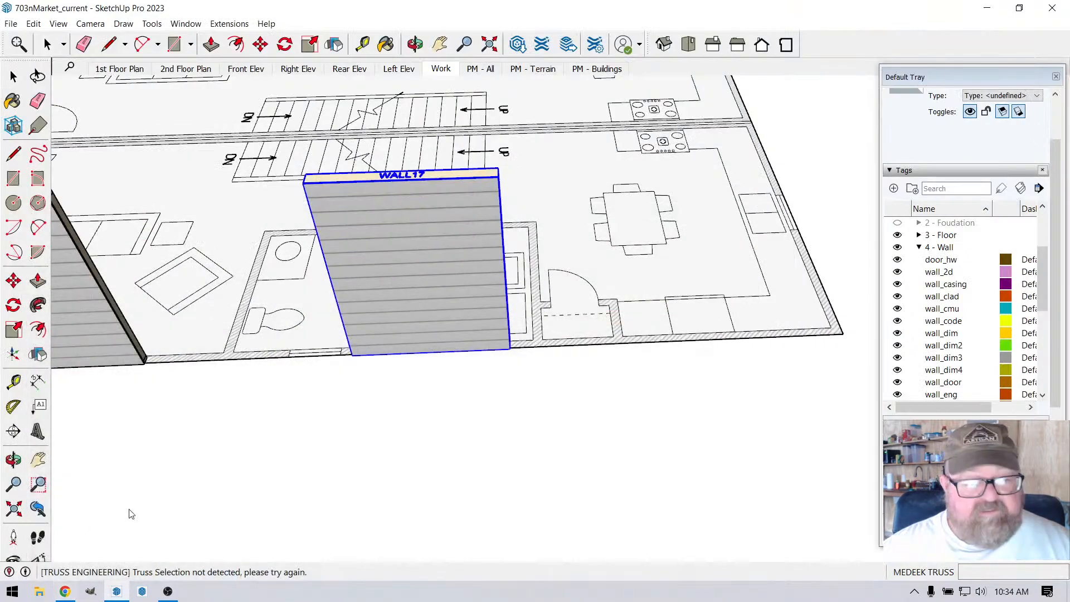
{"action": "scroll", "coordinate": [428, 332], "scroll_direction": "down", "scroll_amount": 2}
{"action": "scroll", "coordinate": [397, 286], "scroll_direction": "up", "scroll_amount": 3}
{"action": "scroll", "coordinate": [369, 272], "scroll_direction": "down", "scroll_amount": 1}
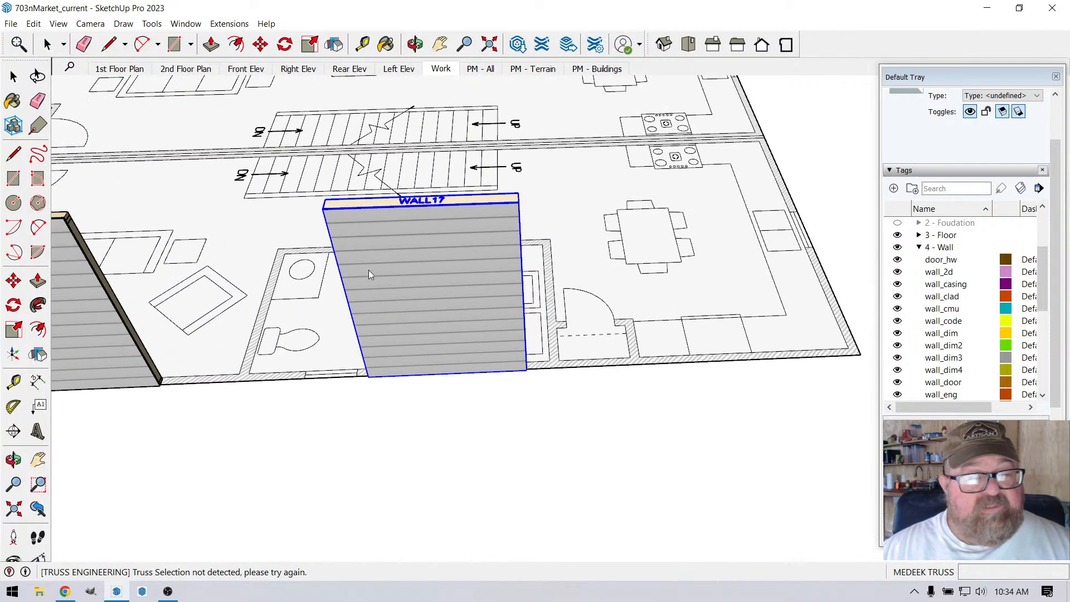
{"action": "key", "text": "space"}
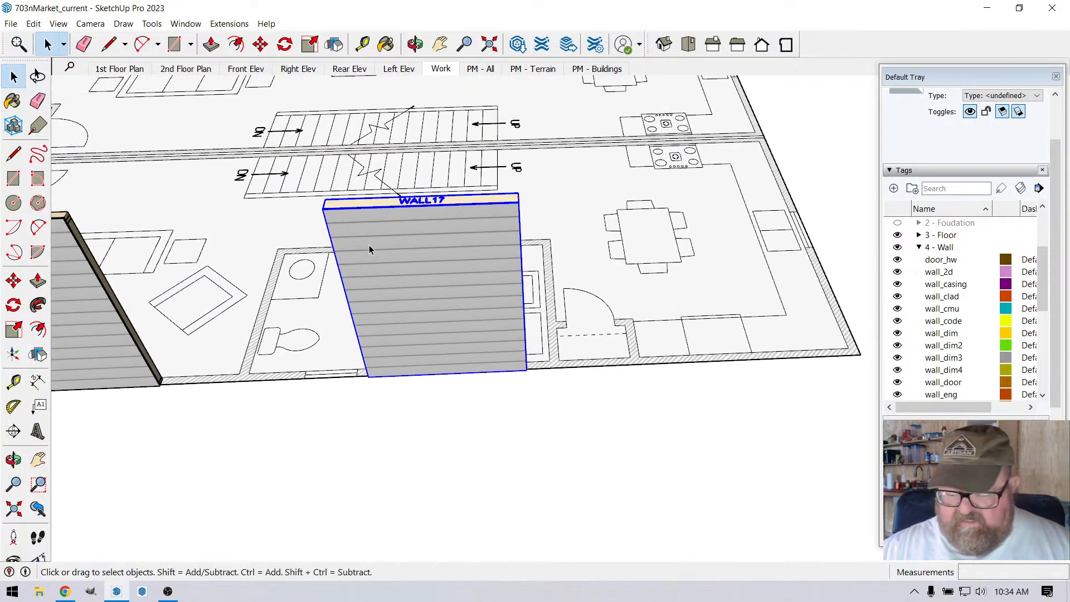
{"action": "key", "text": "Delete"}
Step: Examine the corner windows from inside the house, looking at their sills, trim and the framing where the two walls meet
{"action": "scroll", "coordinate": [371, 247], "scroll_direction": "down", "scroll_amount": 3}
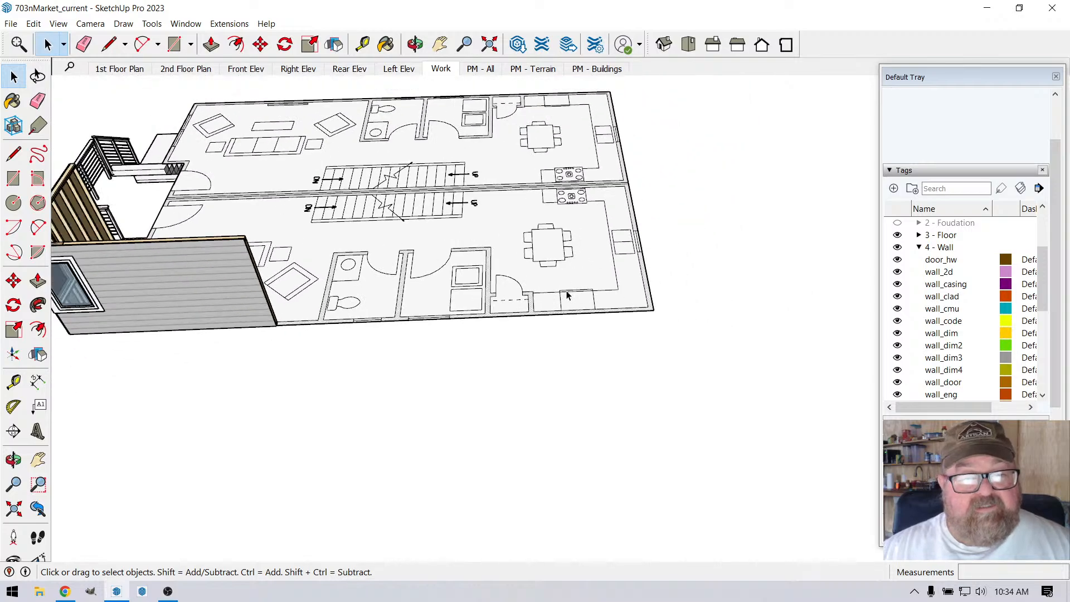
{"action": "left_click", "coordinate": [414, 47]}
{"action": "left_click_drag", "start_coordinate": [489, 350], "coordinate": [145, 346]}
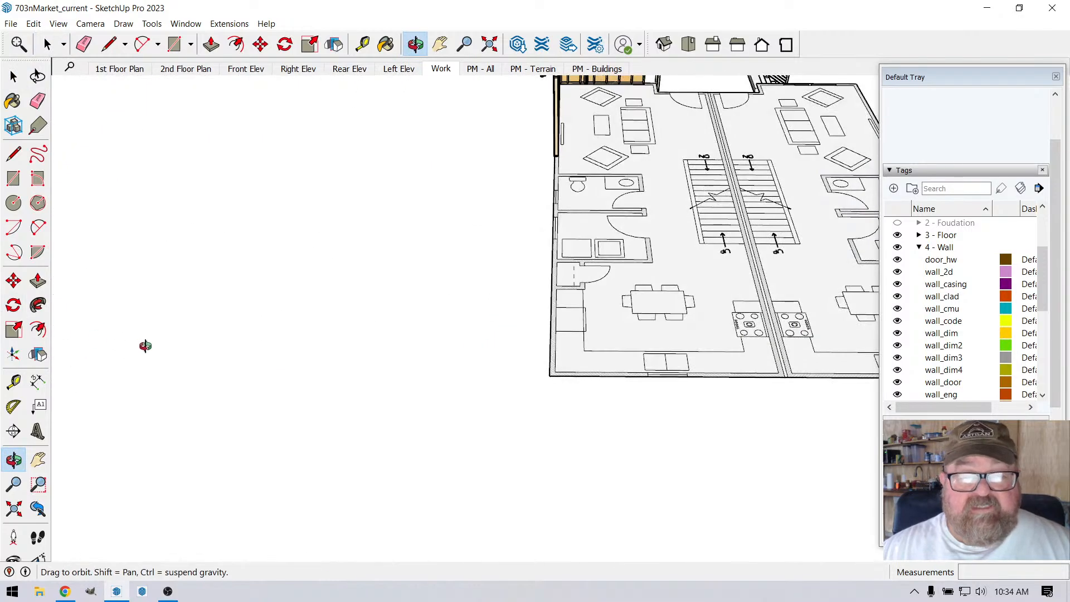
{"action": "scroll", "coordinate": [134, 355], "scroll_direction": "down", "scroll_amount": 2}
{"action": "left_click_drag", "start_coordinate": [637, 255], "coordinate": [360, 327]}
{"action": "scroll", "coordinate": [591, 83], "scroll_direction": "up", "scroll_amount": 2}
{"action": "scroll", "coordinate": [554, 69], "scroll_direction": "up", "scroll_amount": 3}
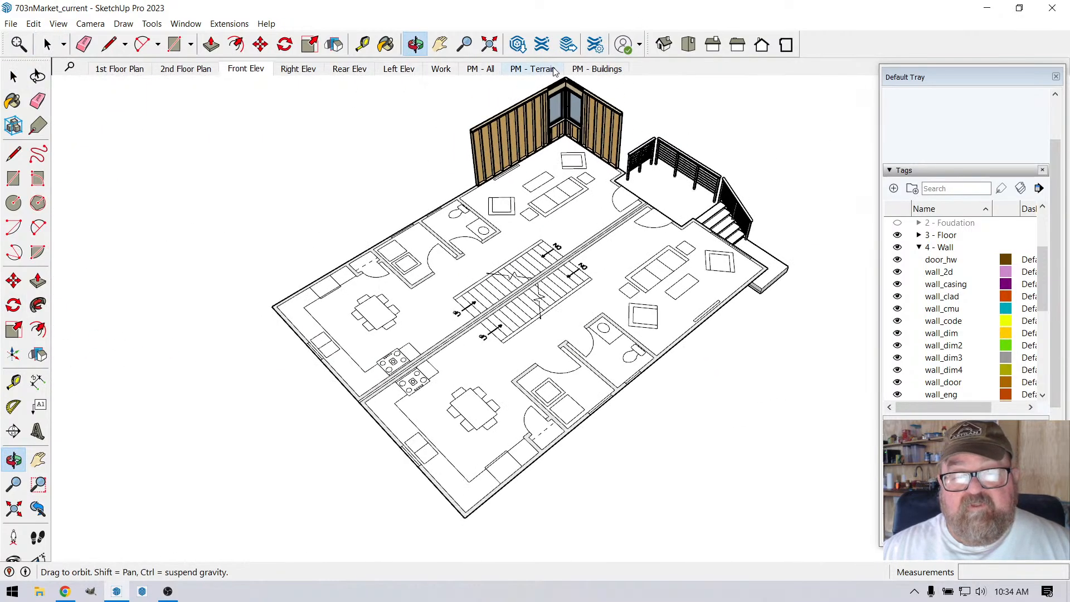
{"action": "scroll", "coordinate": [567, 87], "scroll_direction": "up", "scroll_amount": 2}
{"action": "scroll", "coordinate": [567, 87], "scroll_direction": "up", "scroll_amount": 8}
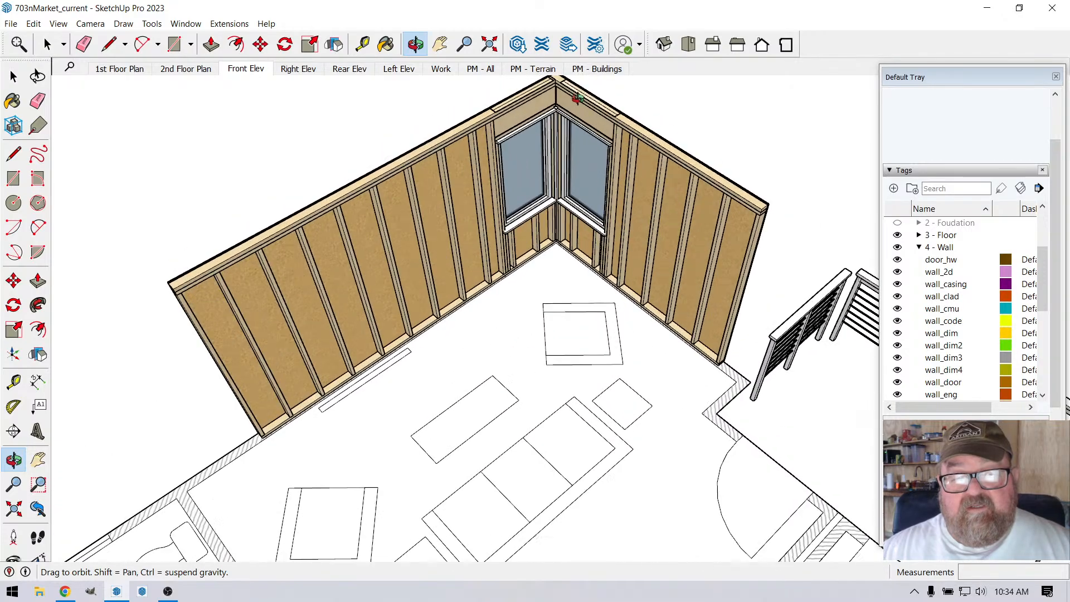
{"action": "scroll", "coordinate": [574, 97], "scroll_direction": "up", "scroll_amount": 8}
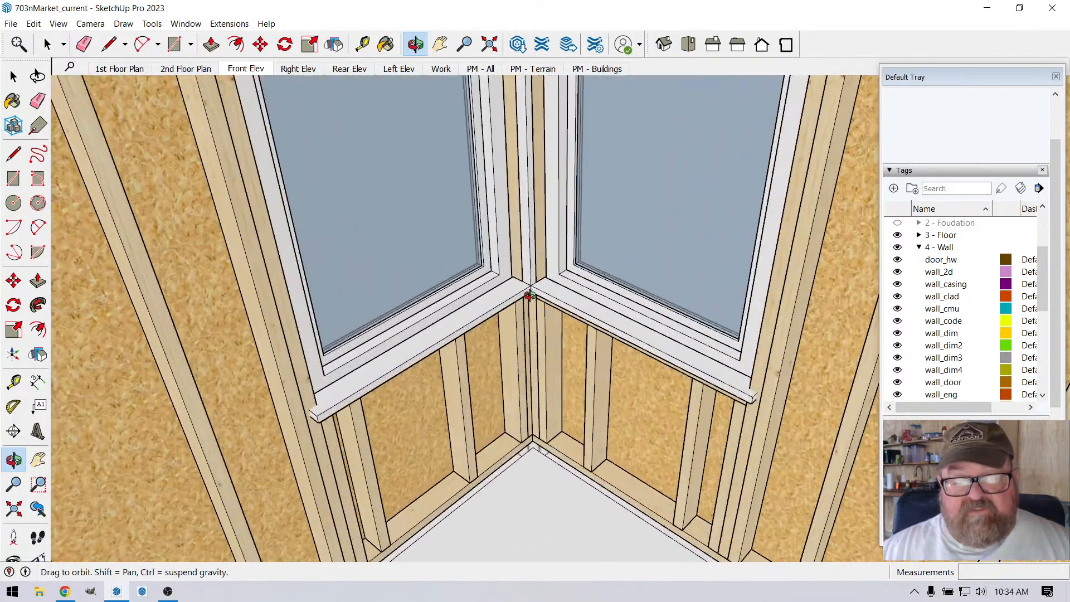
{"action": "scroll", "coordinate": [517, 219], "scroll_direction": "down", "scroll_amount": 10}
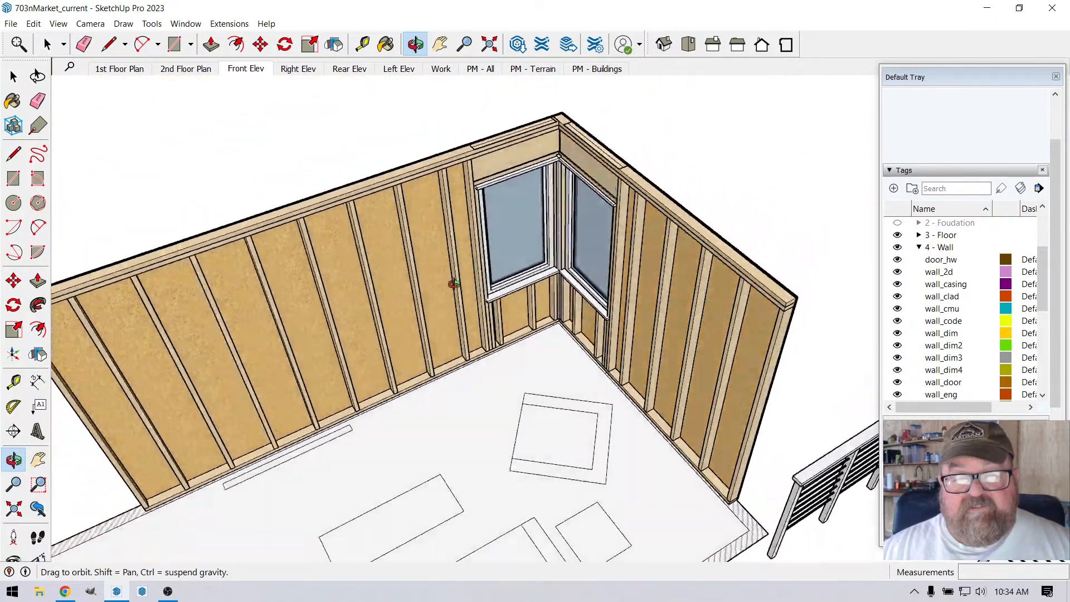
{"action": "left_click_drag", "start_coordinate": [455, 284], "coordinate": [496, 248]}
Step: Check the live stream dashboard in the browser and return to SketchUp
{"action": "left_click", "coordinate": [66, 592]}
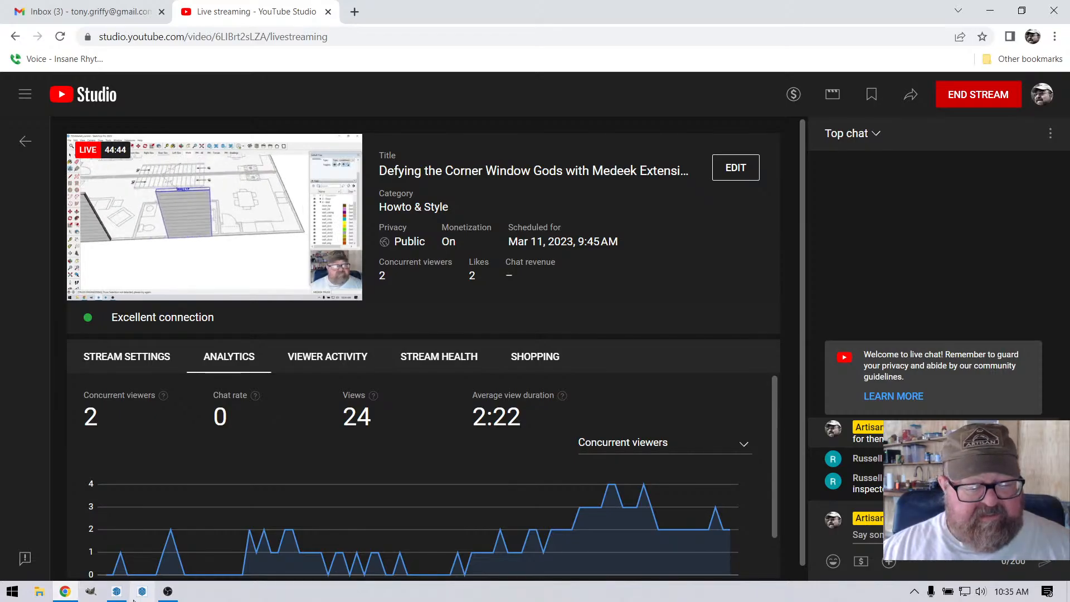
{"action": "left_click", "coordinate": [116, 592]}
Step: Hide the wall_clad and wall_sheath tags to expose the framing of the two corner walls
{"action": "left_click_drag", "start_coordinate": [567, 371], "coordinate": [549, 283]}
{"action": "scroll", "coordinate": [445, 294], "scroll_direction": "down", "scroll_amount": 3}
{"action": "scroll", "coordinate": [596, 351], "scroll_direction": "up", "scroll_amount": 3}
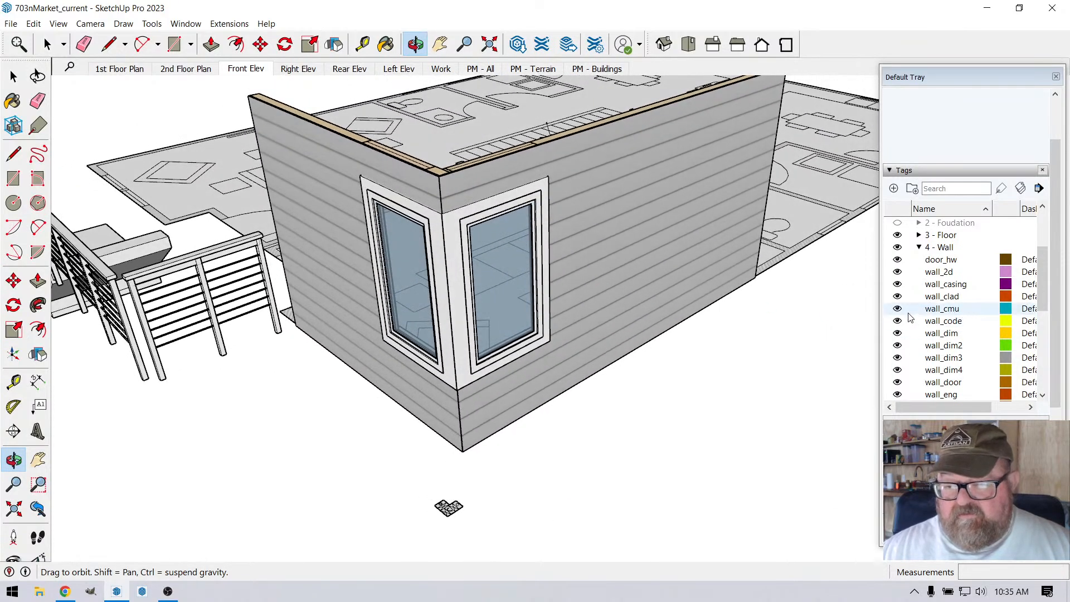
{"action": "left_click", "coordinate": [897, 297]}
{"action": "scroll", "coordinate": [901, 320], "scroll_direction": "down", "scroll_amount": 3}
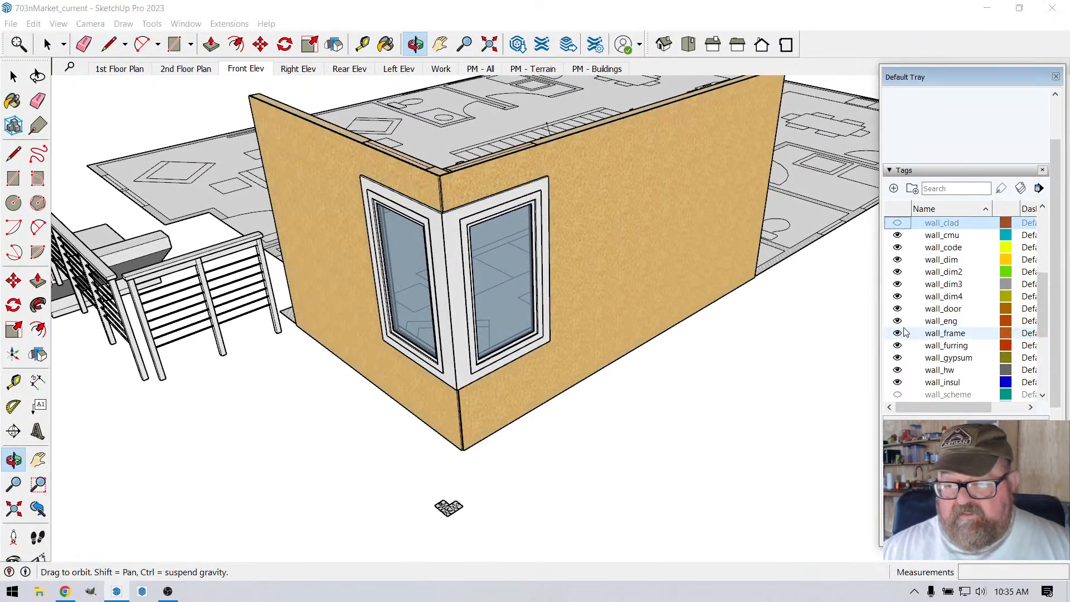
{"action": "left_click", "coordinate": [898, 358]}
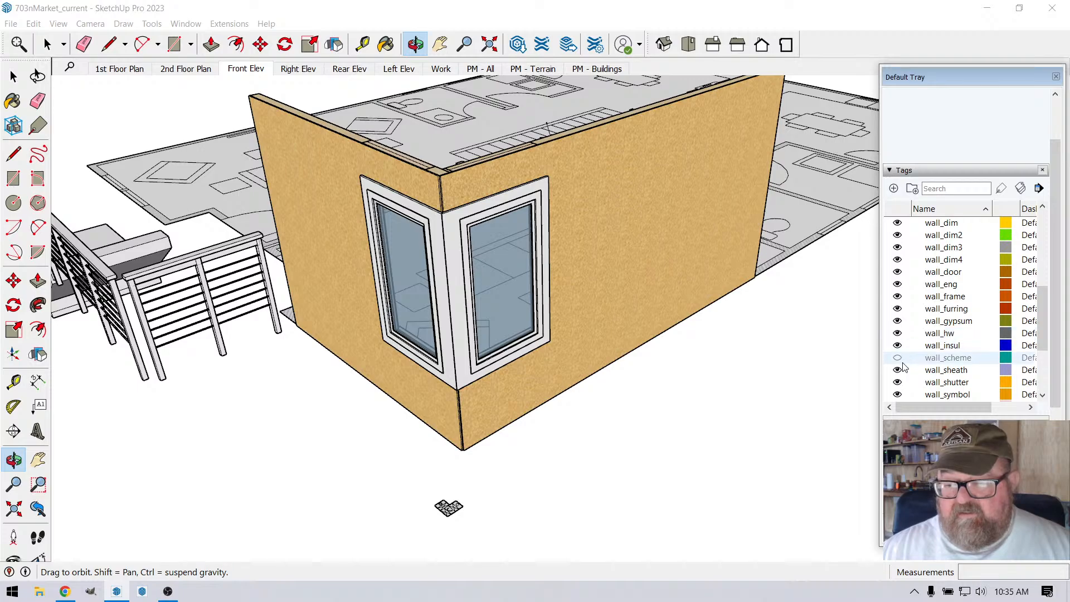
{"action": "left_click", "coordinate": [898, 370]}
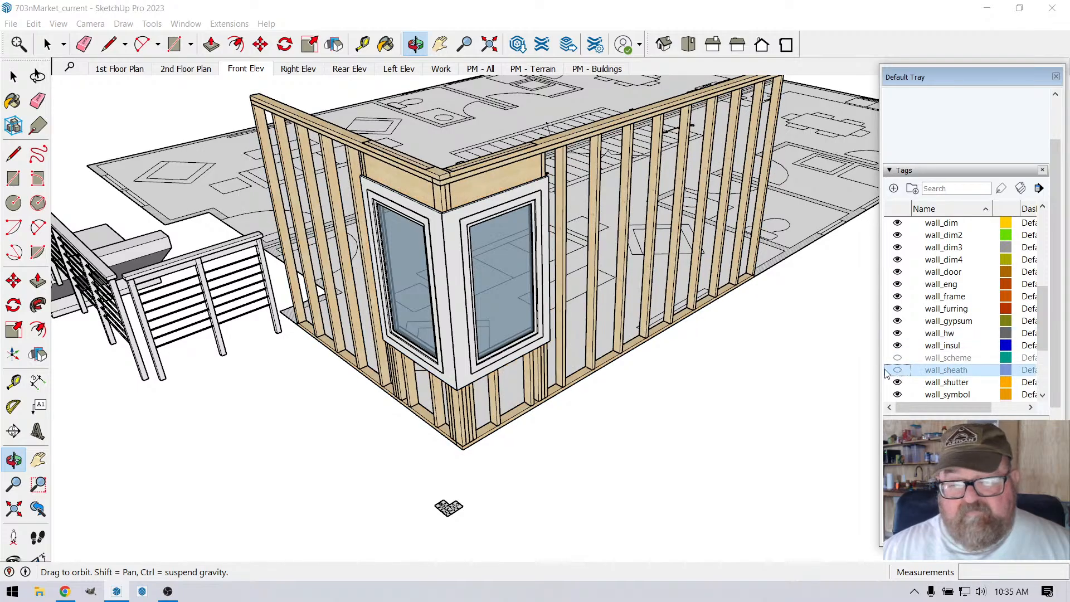
Step: Hide the wall_window and wall_trim tags to leave the corner window openings bare
{"action": "scroll", "coordinate": [888, 372], "scroll_direction": "down", "scroll_amount": 3}
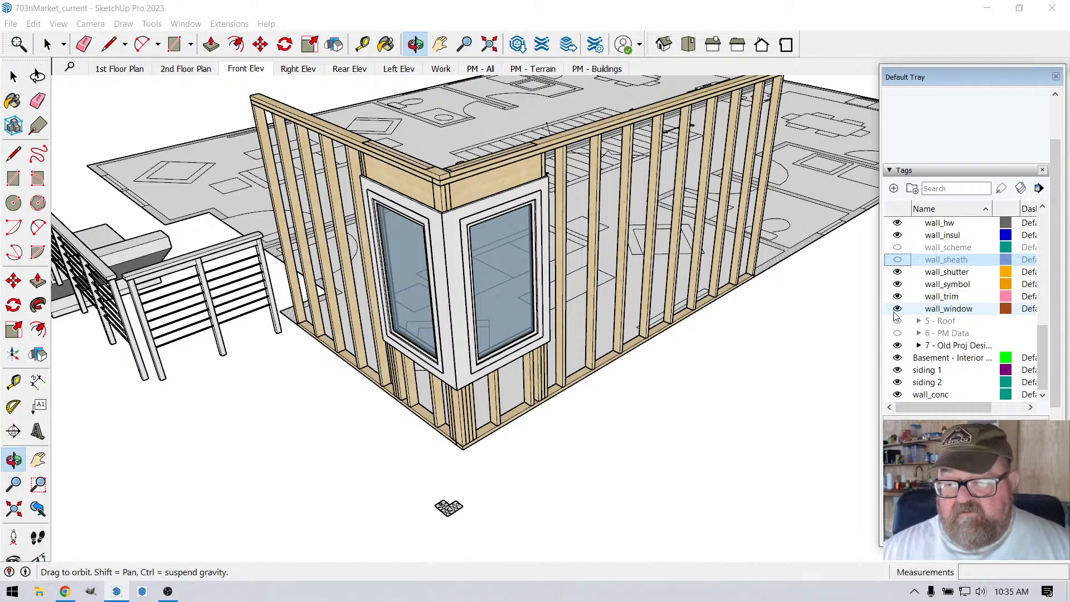
{"action": "left_click", "coordinate": [897, 308]}
{"action": "left_click", "coordinate": [897, 296]}
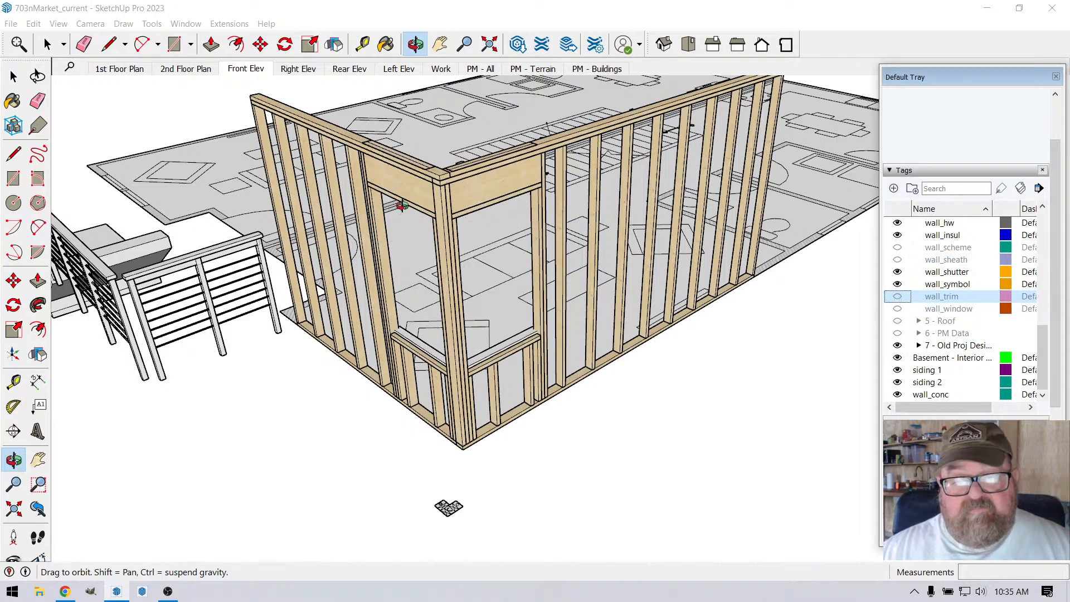
Step: Copy both framed corner walls about 51' away into the empty space behind the floor plan
{"action": "scroll", "coordinate": [401, 207], "scroll_direction": "up", "scroll_amount": 5}
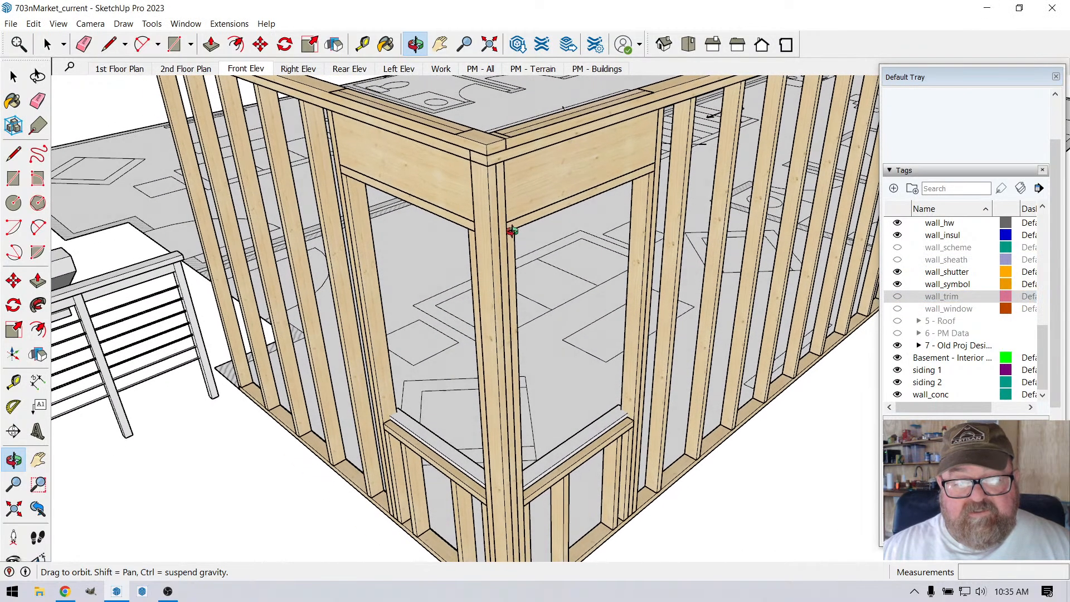
{"action": "left_click", "coordinate": [14, 77]}
{"action": "scroll", "coordinate": [523, 183], "scroll_direction": "up", "scroll_amount": 2}
{"action": "scroll", "coordinate": [394, 220], "scroll_direction": "down", "scroll_amount": 3}
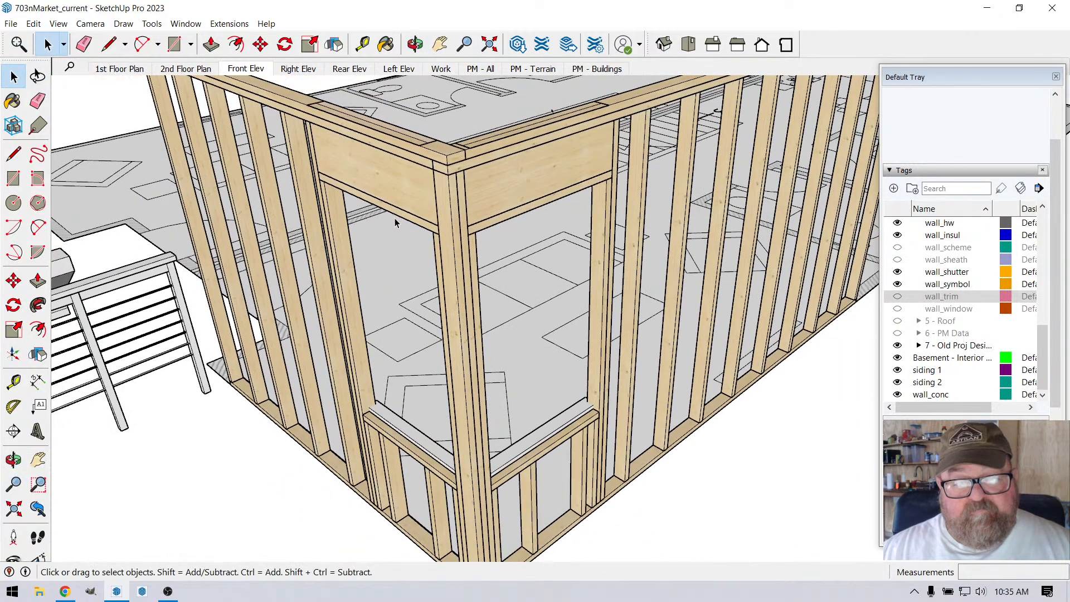
{"action": "scroll", "coordinate": [396, 223], "scroll_direction": "down", "scroll_amount": 2}
{"action": "scroll", "coordinate": [427, 237], "scroll_direction": "down", "scroll_amount": 5}
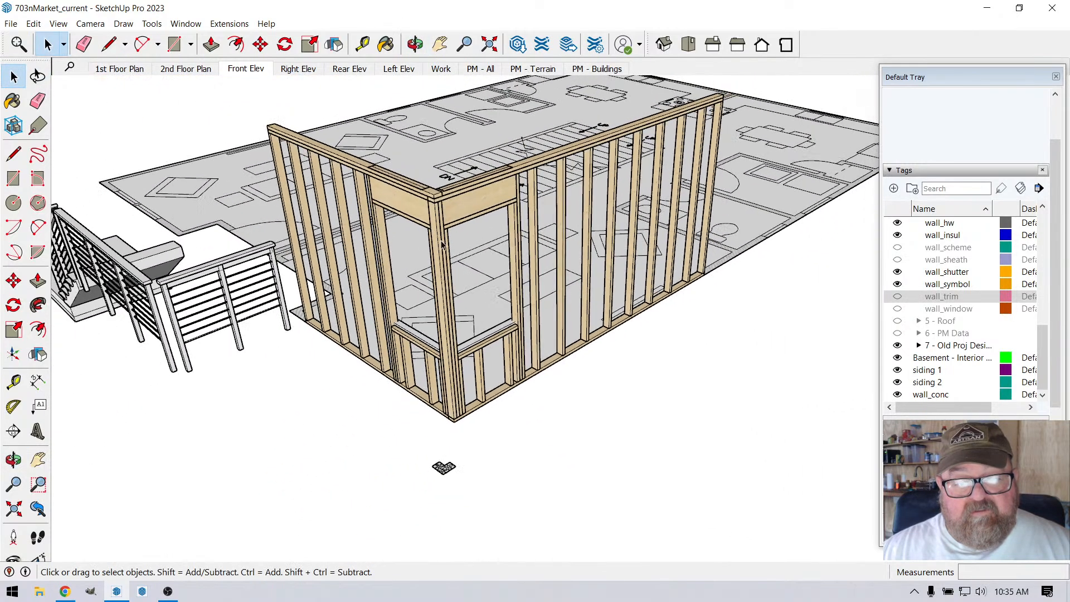
{"action": "left_click_drag", "start_coordinate": [312, 111], "coordinate": [676, 419]}
{"action": "scroll", "coordinate": [299, 332], "scroll_direction": "down", "scroll_amount": 2}
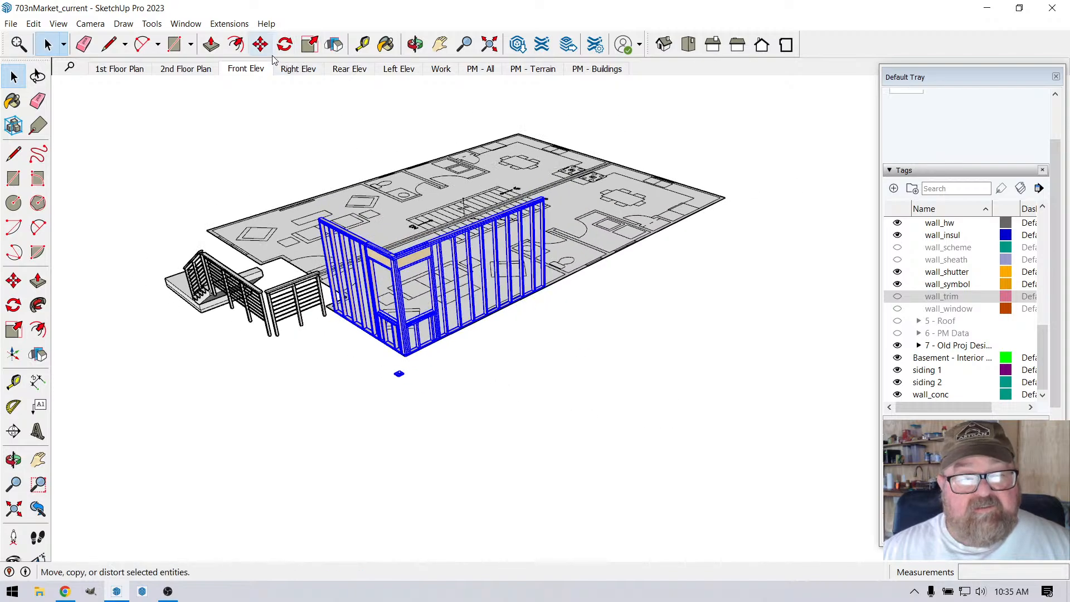
{"action": "left_click", "coordinate": [261, 44]}
{"action": "left_click", "coordinate": [375, 427]}
{"action": "key", "text": "ctrl"}
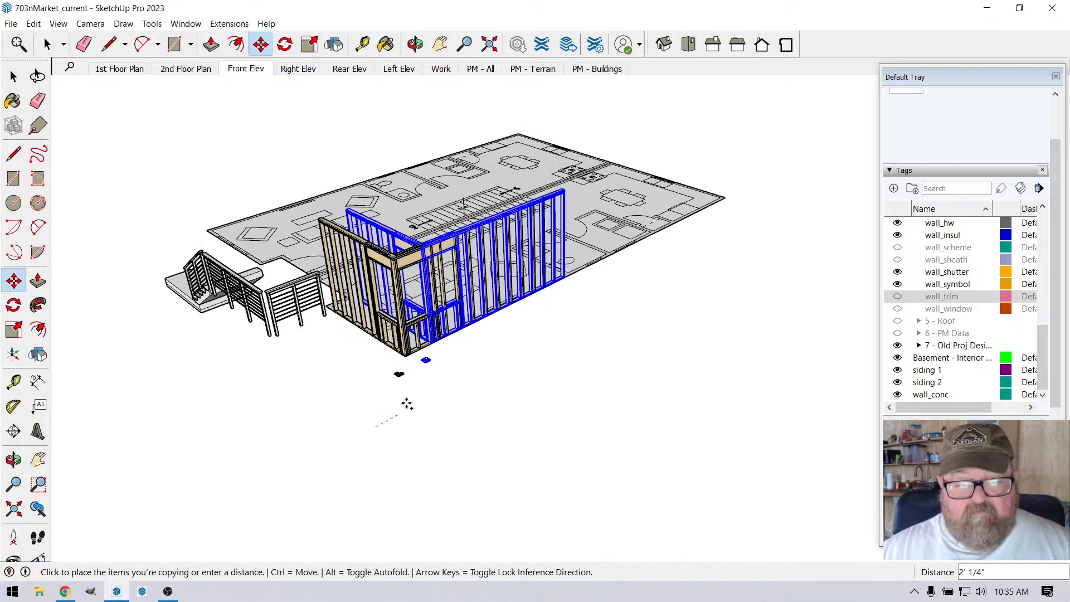
{"action": "key", "text": "Escape"}
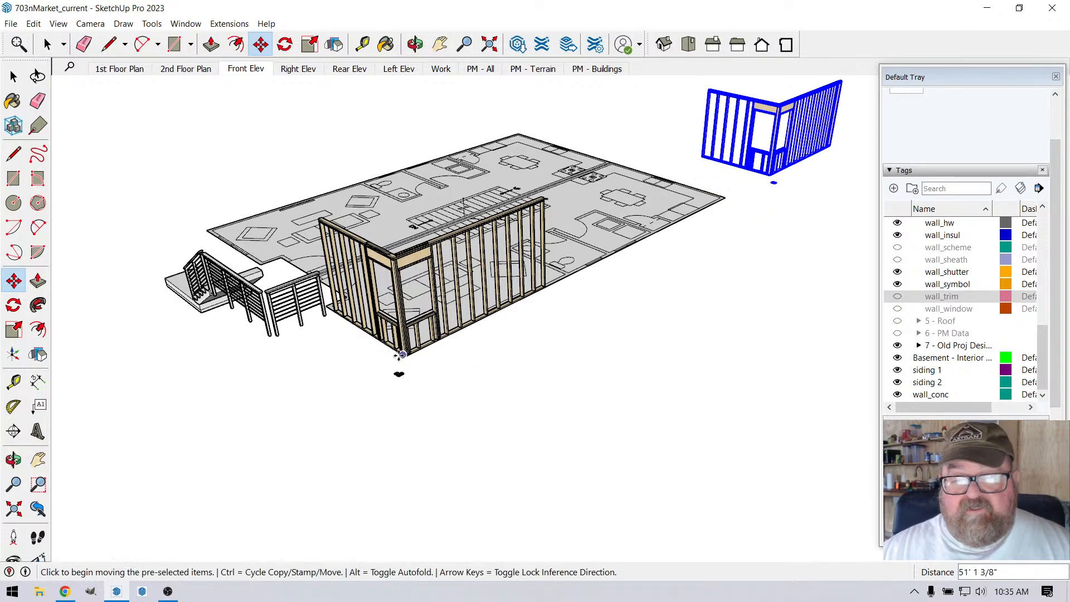
Step: Delete the full-height stud between the corner stud and the header in the longer original wall
{"action": "scroll", "coordinate": [390, 303], "scroll_direction": "up", "scroll_amount": 3}
{"action": "scroll", "coordinate": [390, 302], "scroll_direction": "up", "scroll_amount": 2}
{"action": "left_click", "coordinate": [47, 44]}
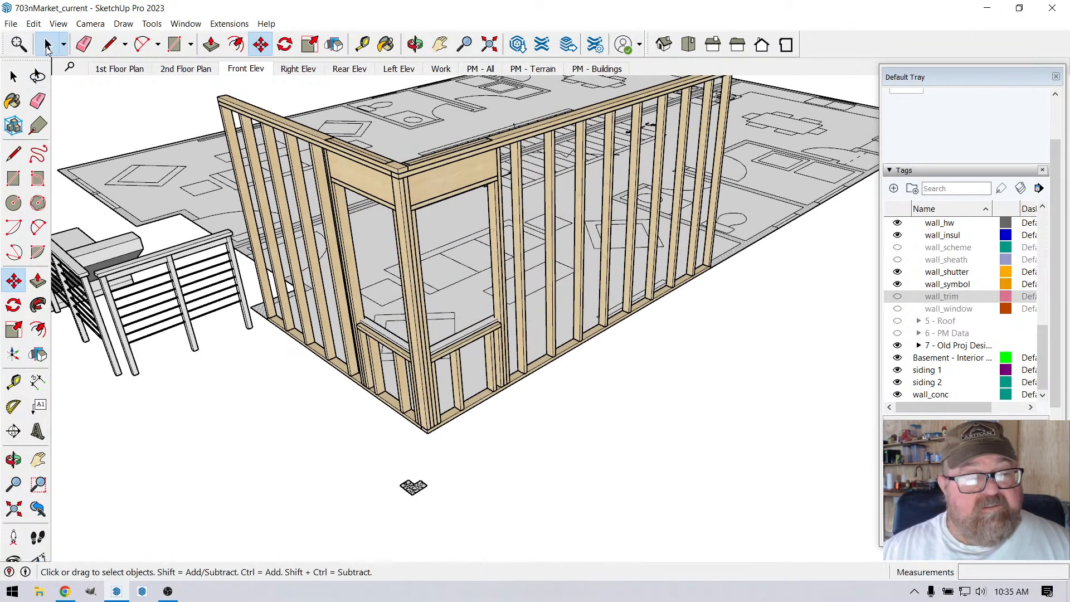
{"action": "scroll", "coordinate": [377, 203], "scroll_direction": "up", "scroll_amount": 3}
{"action": "left_click", "coordinate": [440, 176]}
{"action": "scroll", "coordinate": [453, 210], "scroll_direction": "up", "scroll_amount": 2}
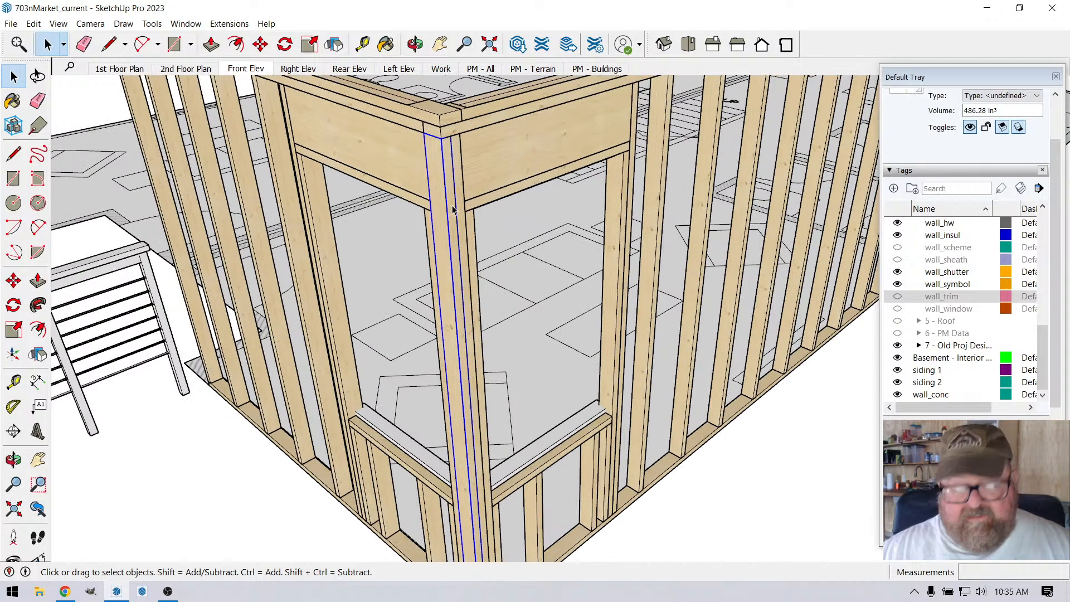
{"action": "scroll", "coordinate": [453, 210], "scroll_direction": "up", "scroll_amount": 1}
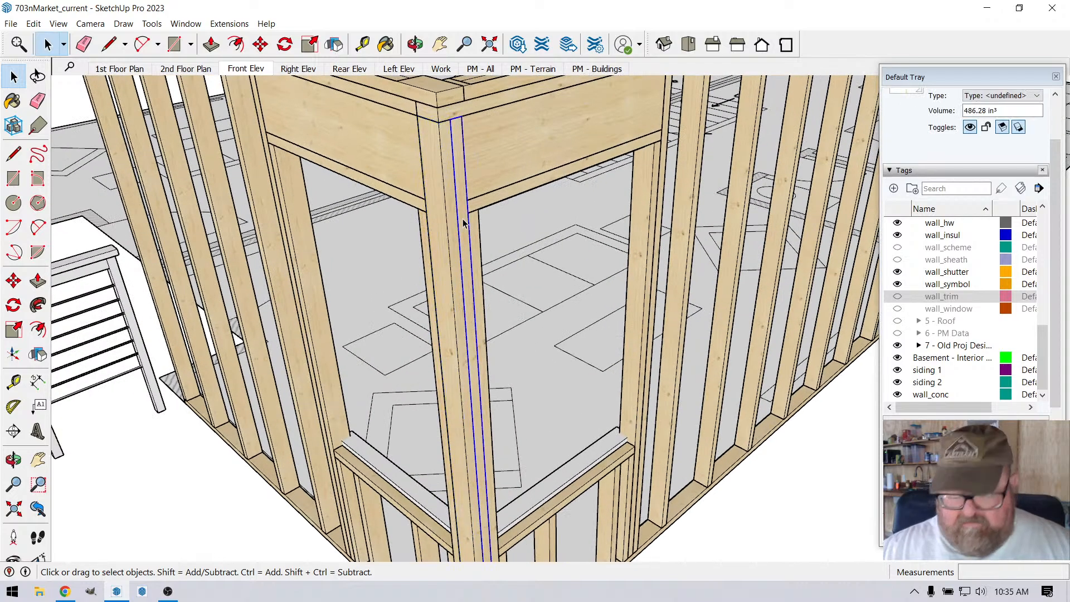
{"action": "key", "text": "ctrl+t"}
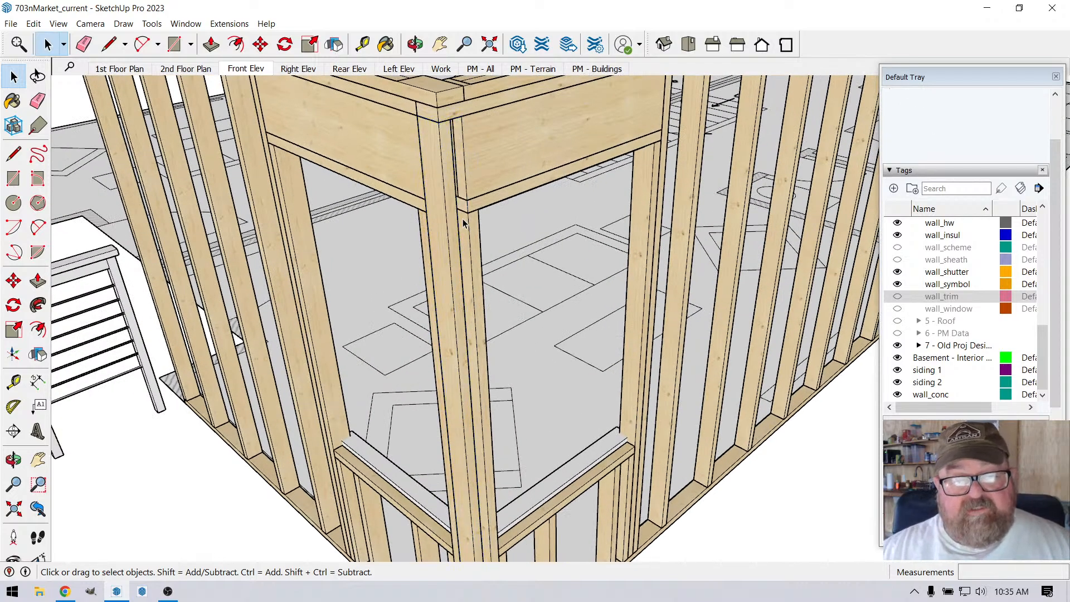
Step: Measure the distance from the corner stud's outer edge to the front edge of the longer wall's window header
{"action": "scroll", "coordinate": [468, 130], "scroll_direction": "up", "scroll_amount": 3}
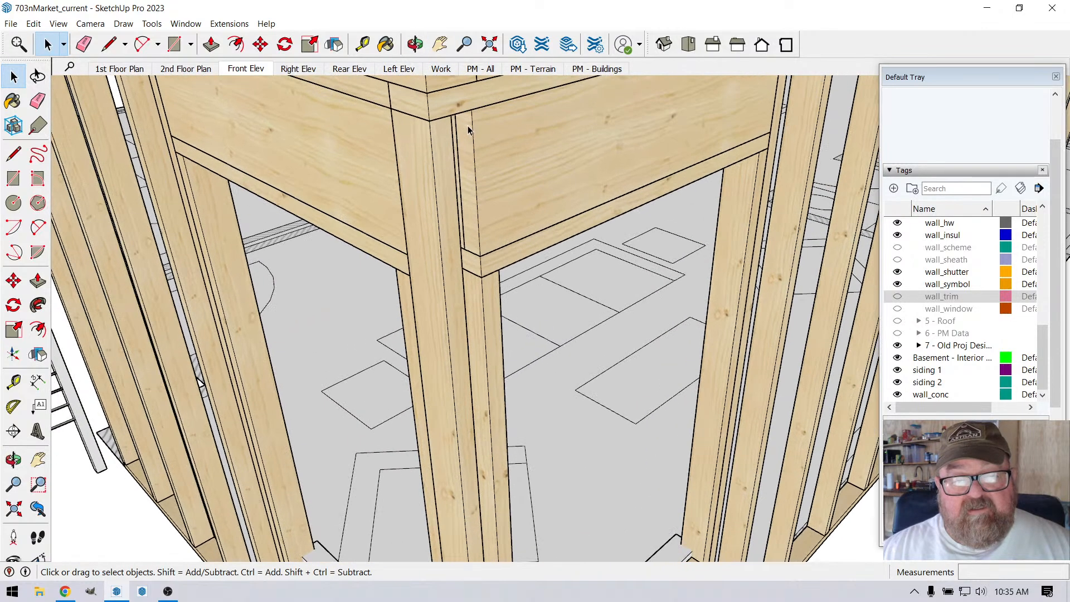
{"action": "left_click", "coordinate": [363, 44]}
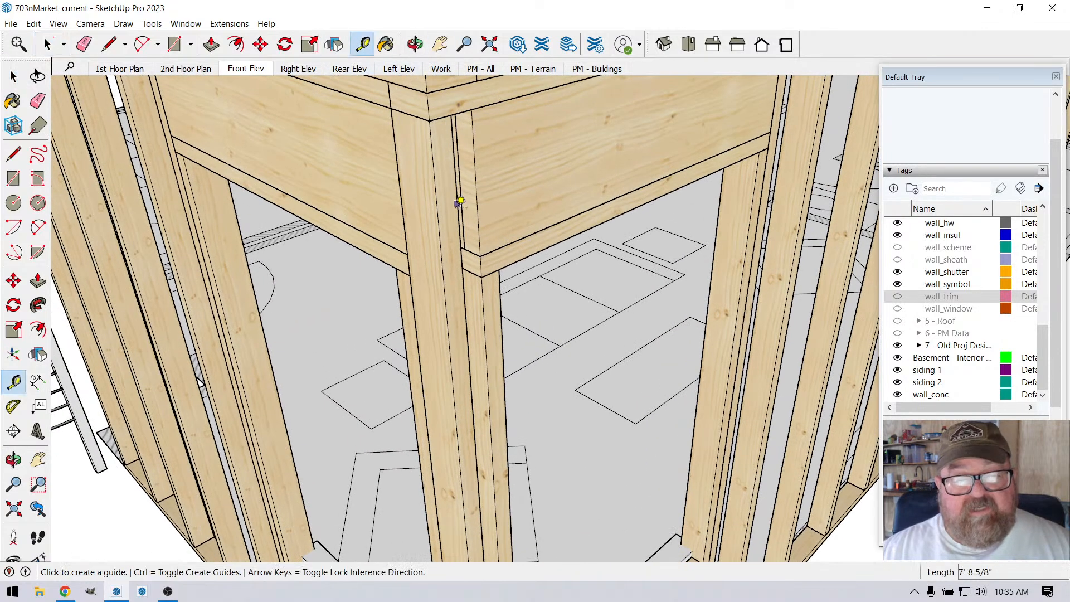
{"action": "left_click", "coordinate": [439, 213]}
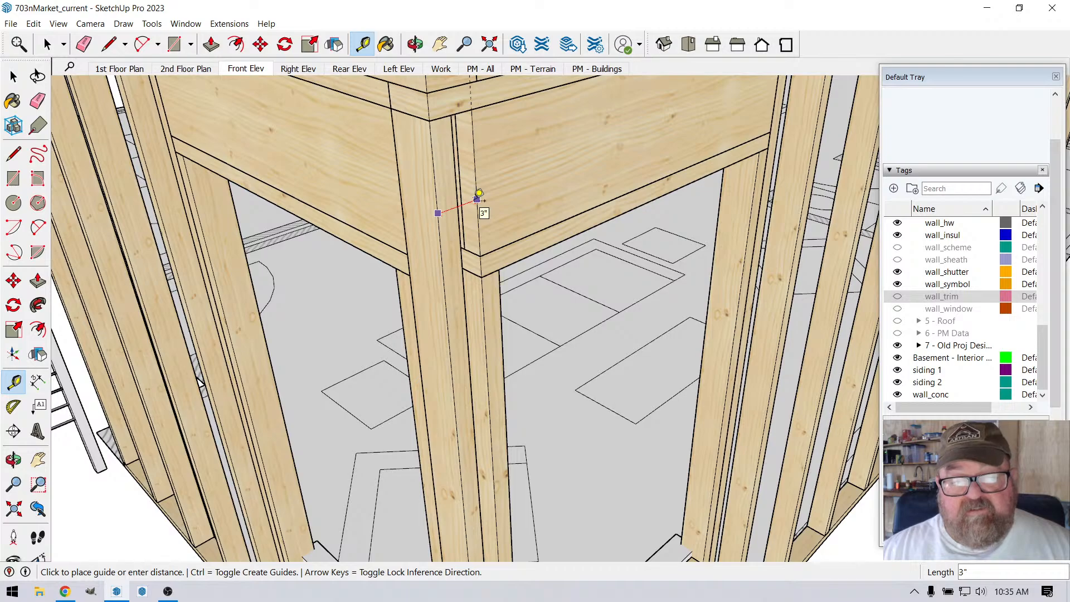
{"action": "scroll", "coordinate": [478, 196], "scroll_direction": "down", "scroll_amount": 5}
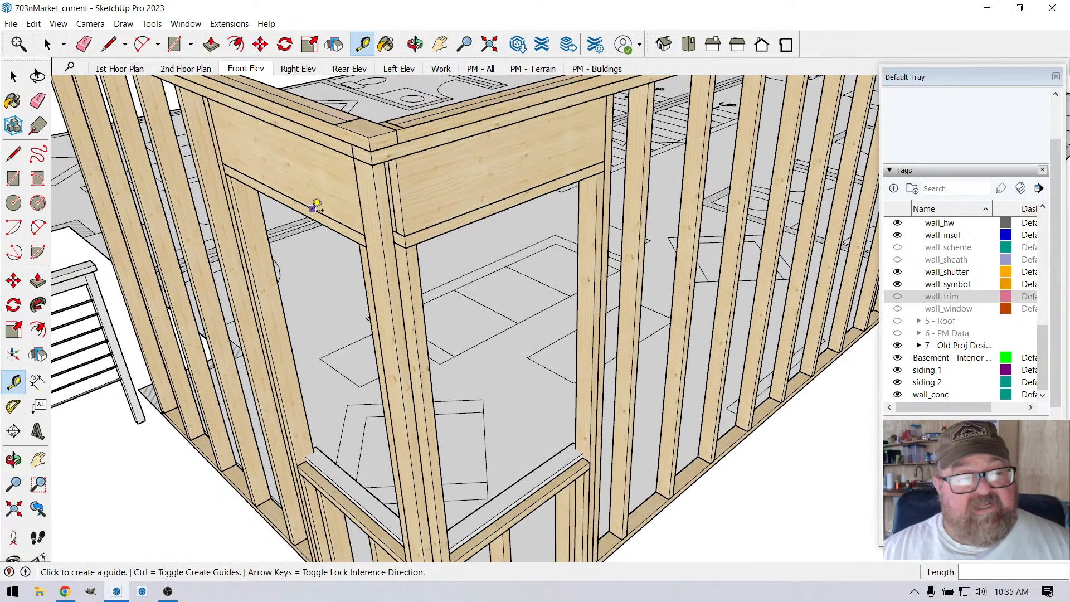
Step: Try to group the longer wall's window header, bottom header plate, side studs, sill and cripple studs
{"action": "left_click", "coordinate": [47, 44]}
{"action": "scroll", "coordinate": [312, 160], "scroll_direction": "down", "scroll_amount": 1}
{"action": "left_click", "coordinate": [424, 201]}
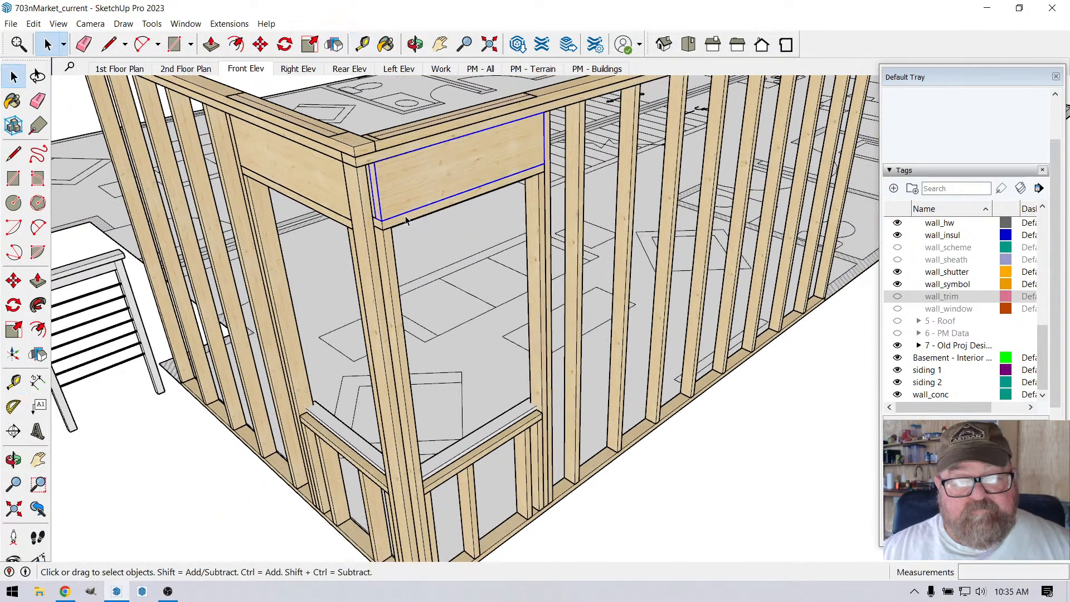
{"action": "scroll", "coordinate": [383, 212], "scroll_direction": "up", "scroll_amount": 4}
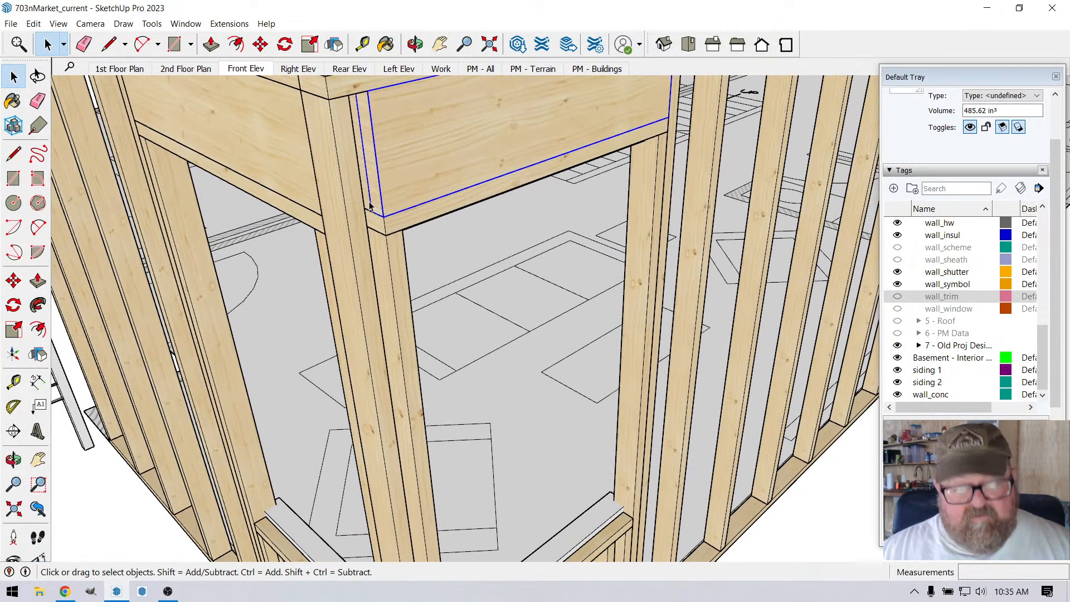
{"action": "key", "text": "ctrl+t"}
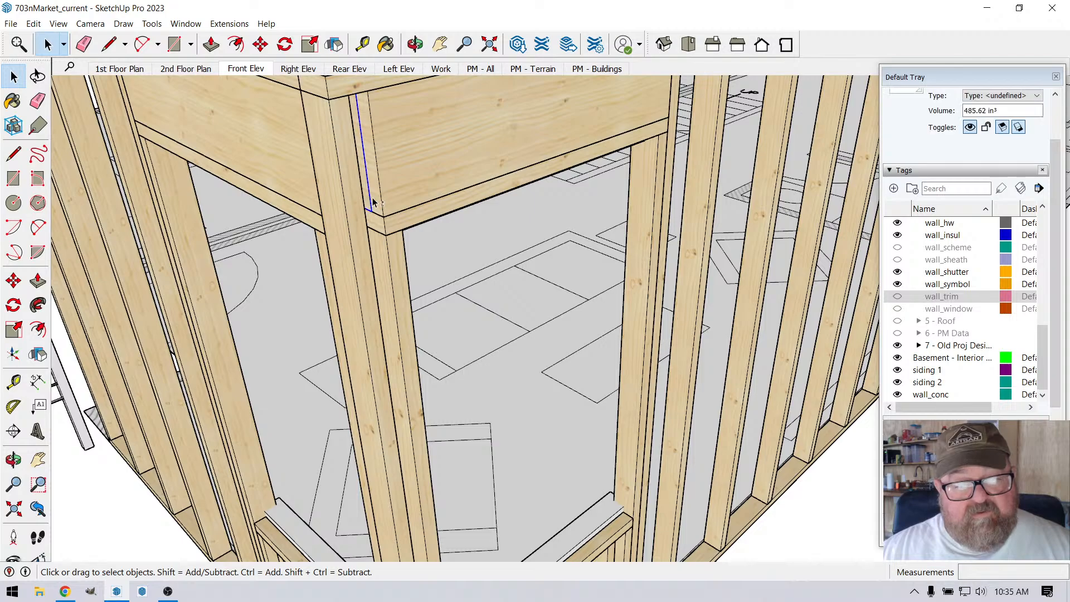
{"action": "left_click", "coordinate": [374, 201], "text": "shift"}
{"action": "left_click", "coordinate": [380, 220], "text": "shift"}
{"action": "scroll", "coordinate": [392, 198], "scroll_direction": "down", "scroll_amount": 2}
{"action": "left_click", "coordinate": [385, 255], "text": "ctrl"}
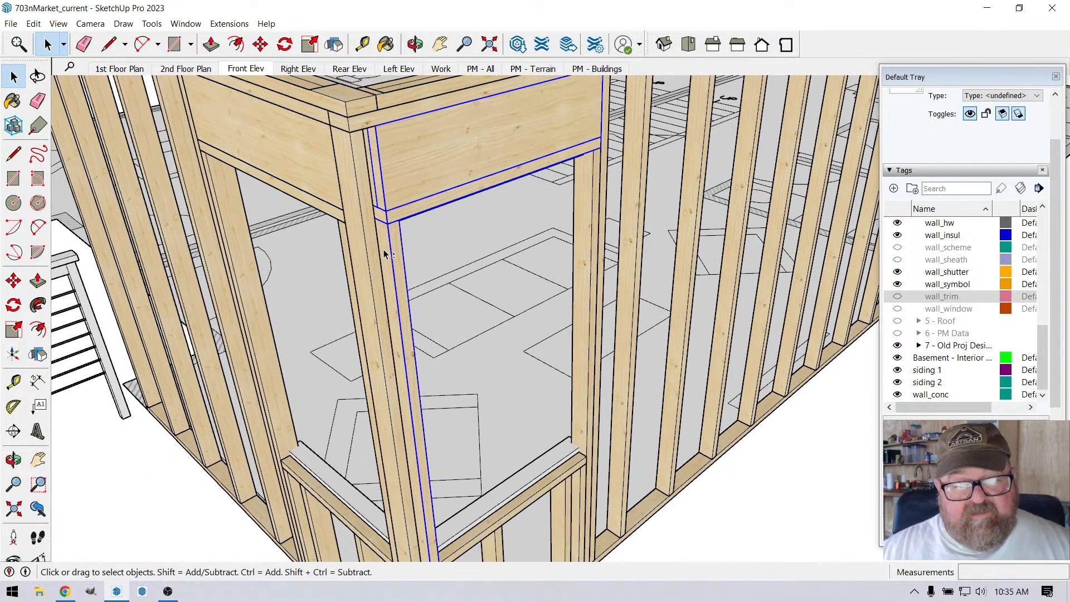
{"action": "scroll", "coordinate": [466, 252], "scroll_direction": "down", "scroll_amount": 2}
{"action": "left_click", "coordinate": [540, 208], "text": "shift"}
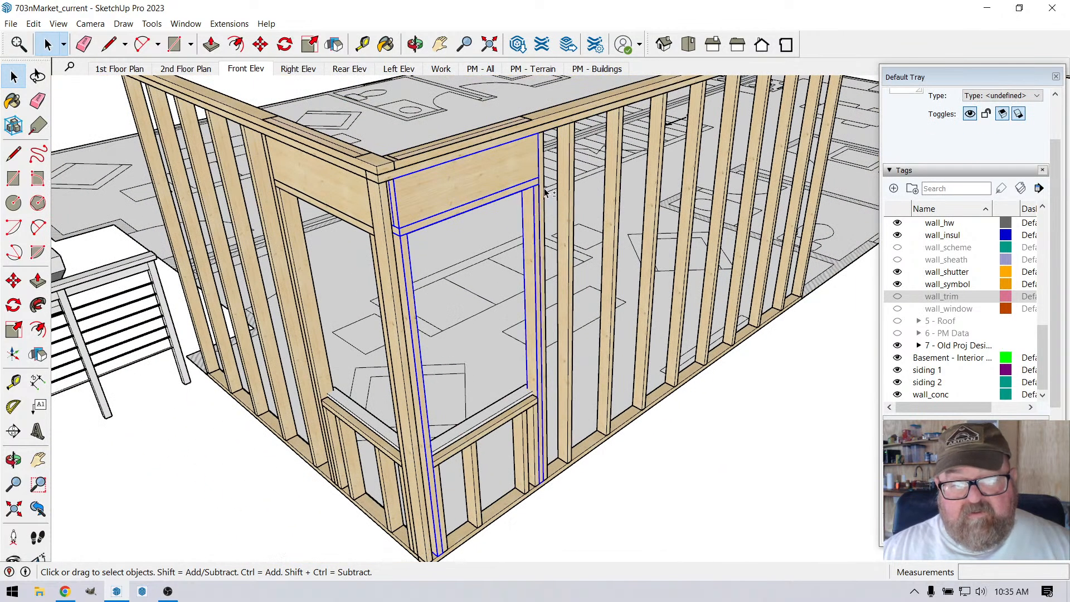
{"action": "scroll", "coordinate": [440, 450], "scroll_direction": "up", "scroll_amount": 5}
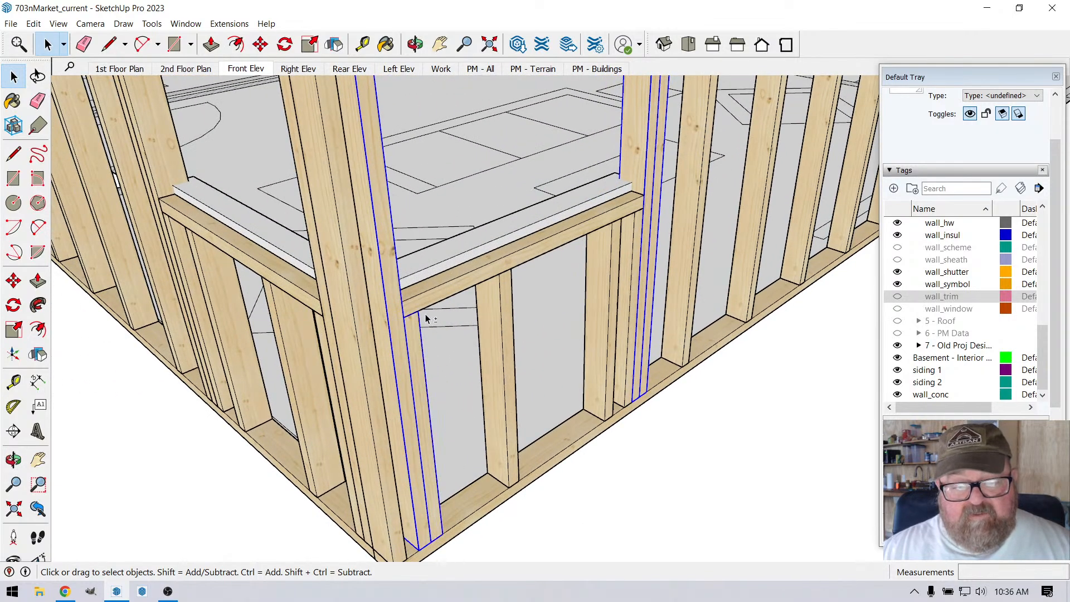
{"action": "left_click", "coordinate": [438, 300], "text": "ctrl"}
{"action": "left_click", "coordinate": [498, 319], "text": "ctrl"}
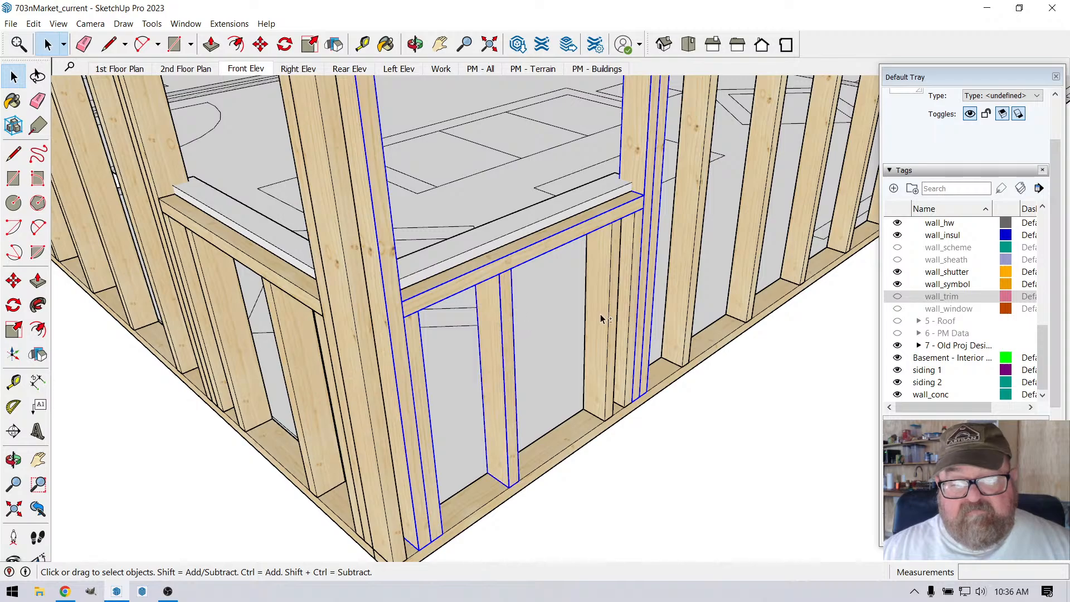
{"action": "left_click", "coordinate": [616, 310], "text": "ctrl"}
{"action": "left_click", "coordinate": [633, 278], "text": "shift"}
{"action": "scroll", "coordinate": [355, 452], "scroll_direction": "down", "scroll_amount": 5}
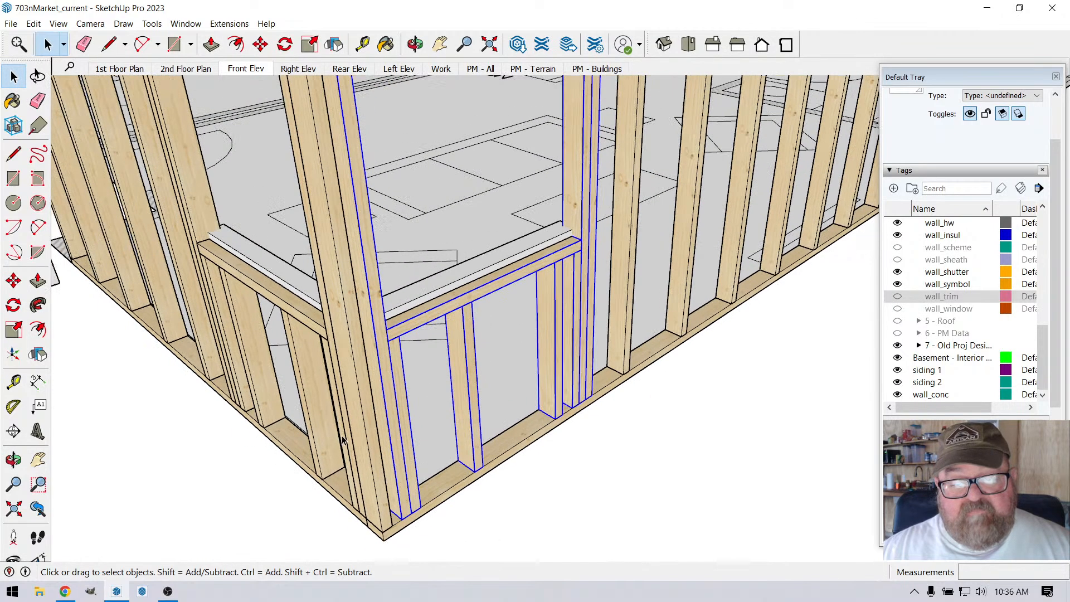
{"action": "scroll", "coordinate": [356, 453], "scroll_direction": "down", "scroll_amount": 3}
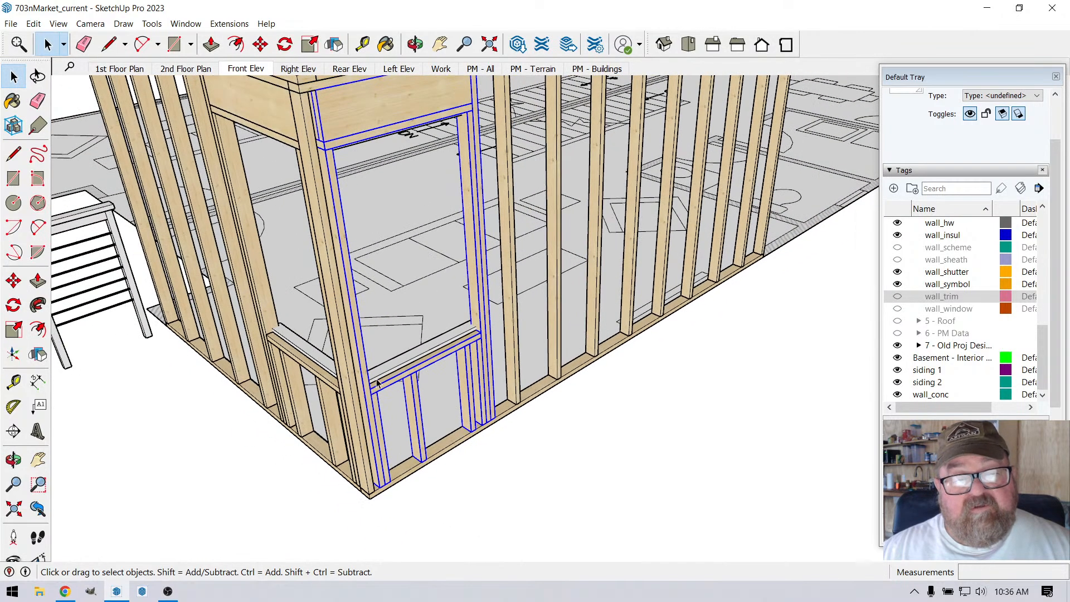
{"action": "scroll", "coordinate": [384, 382], "scroll_direction": "up", "scroll_amount": 5}
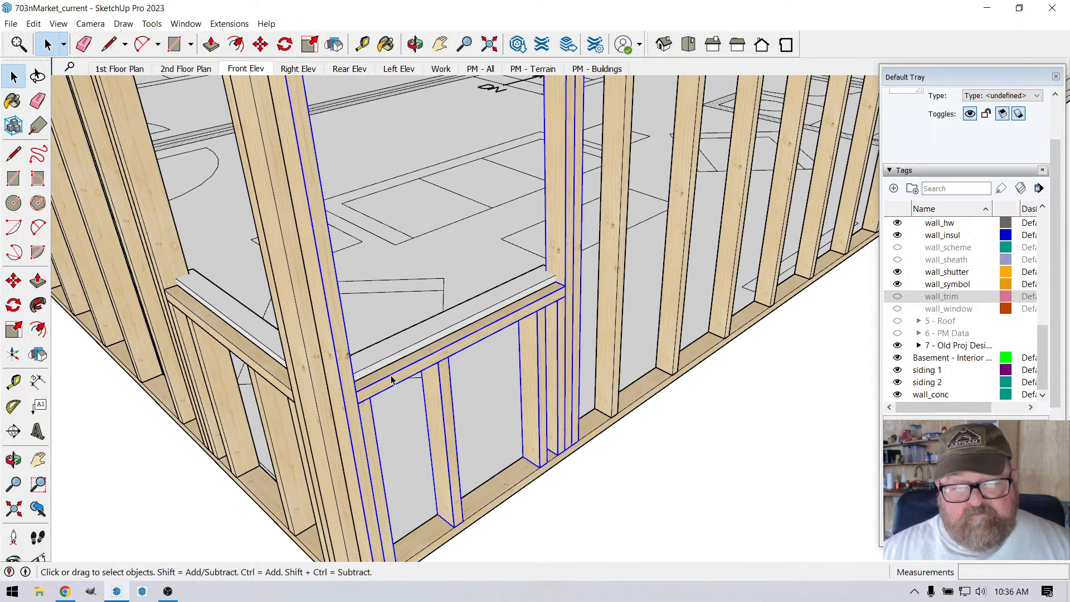
{"action": "left_click", "coordinate": [395, 355], "text": "shift"}
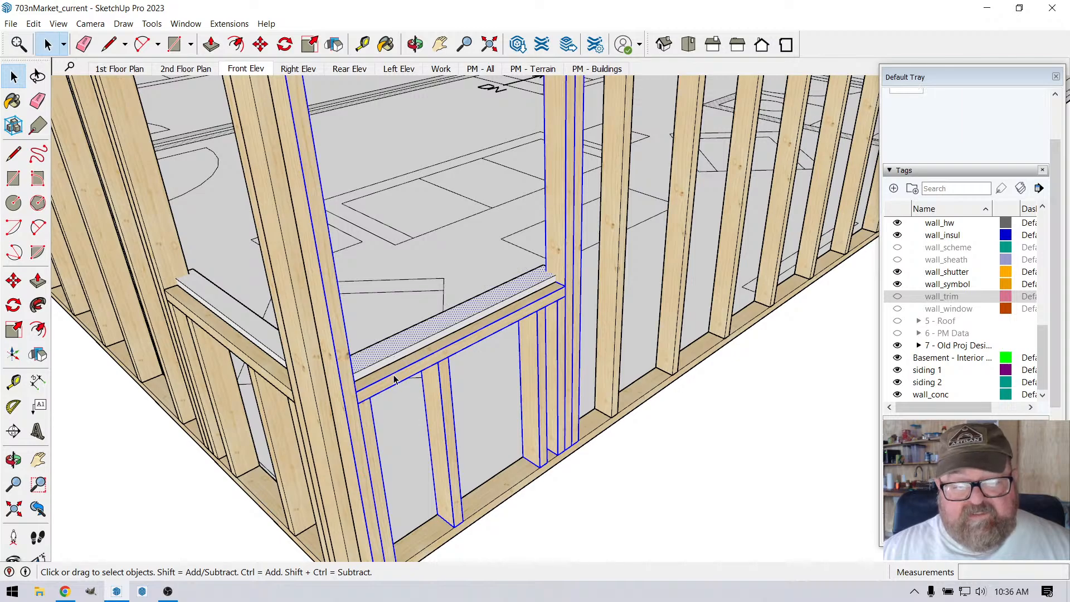
{"action": "right_click", "coordinate": [395, 379]}
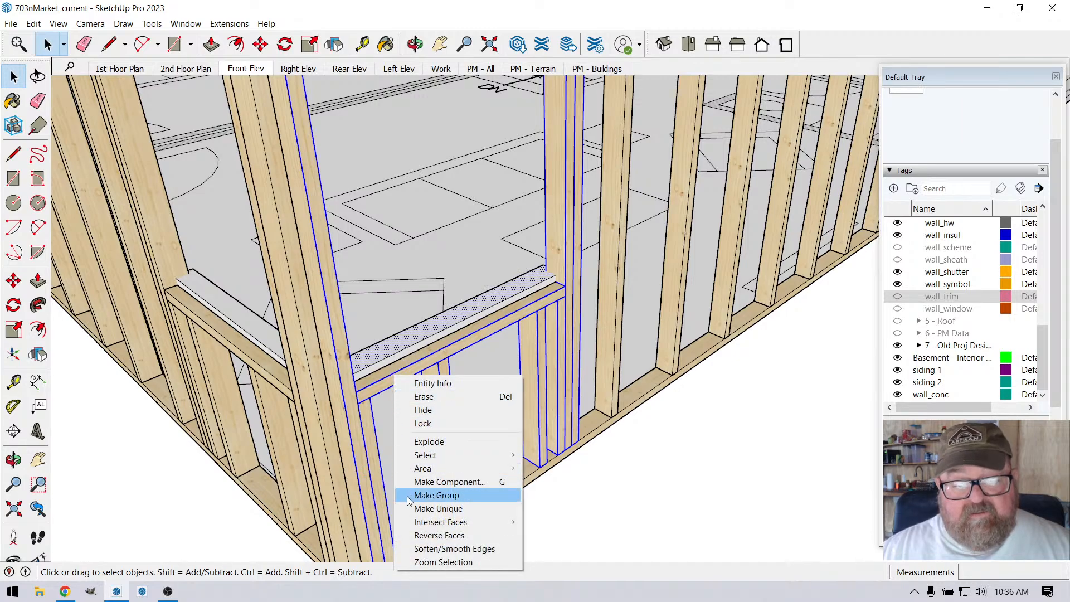
{"action": "left_click", "coordinate": [436, 496]}
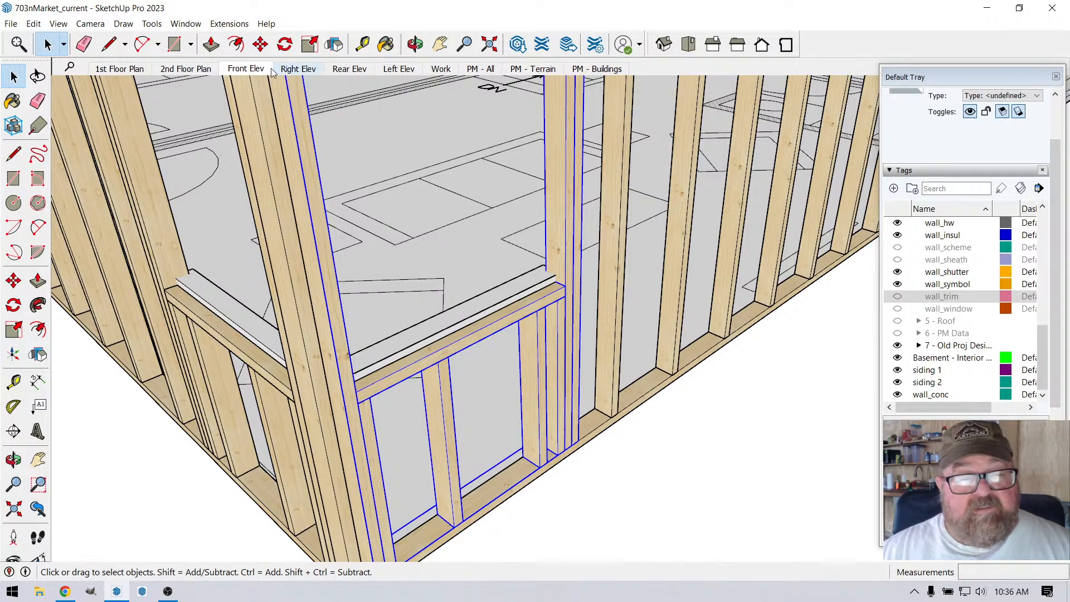
{"action": "left_click", "coordinate": [260, 44]}
{"action": "left_click", "coordinate": [354, 413]}
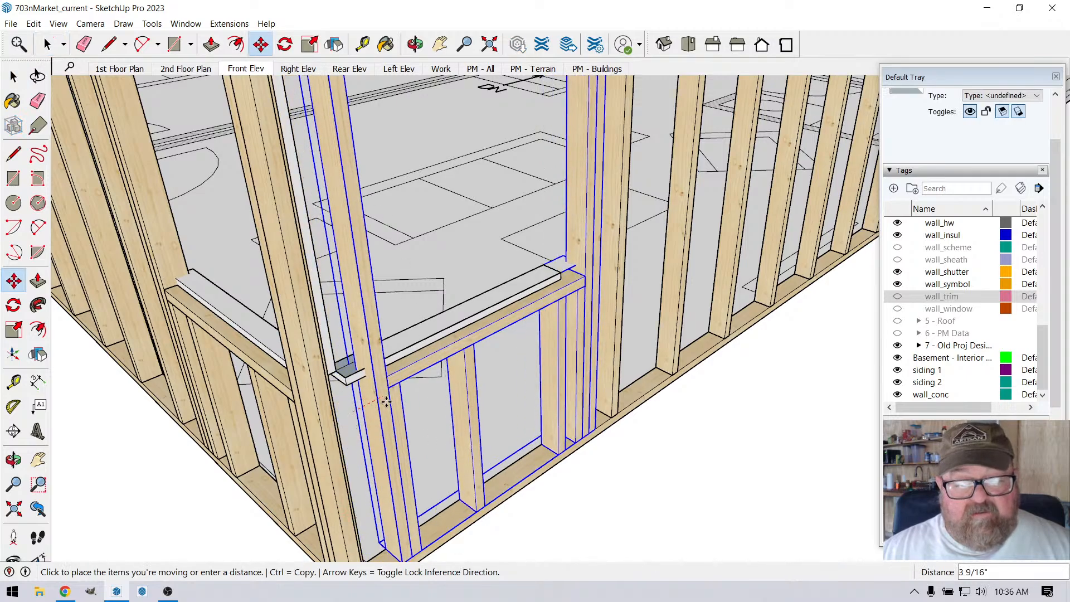
{"action": "key", "text": "Escape"}
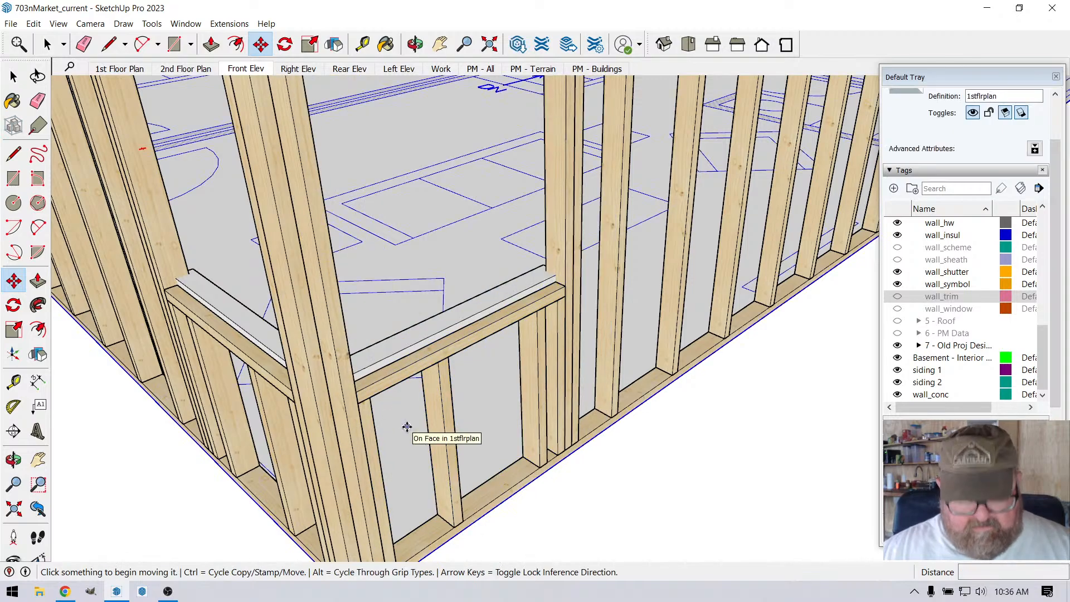
{"action": "left_click", "coordinate": [367, 393]}
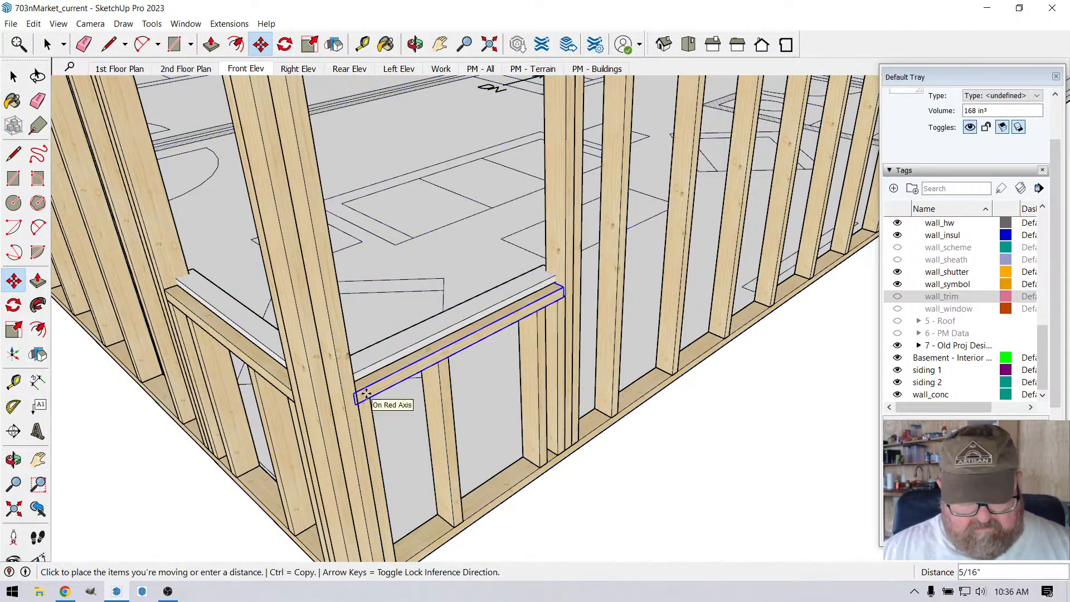
{"action": "key", "text": "Escape"}
{"action": "scroll", "coordinate": [381, 439], "scroll_direction": "down", "scroll_amount": 4}
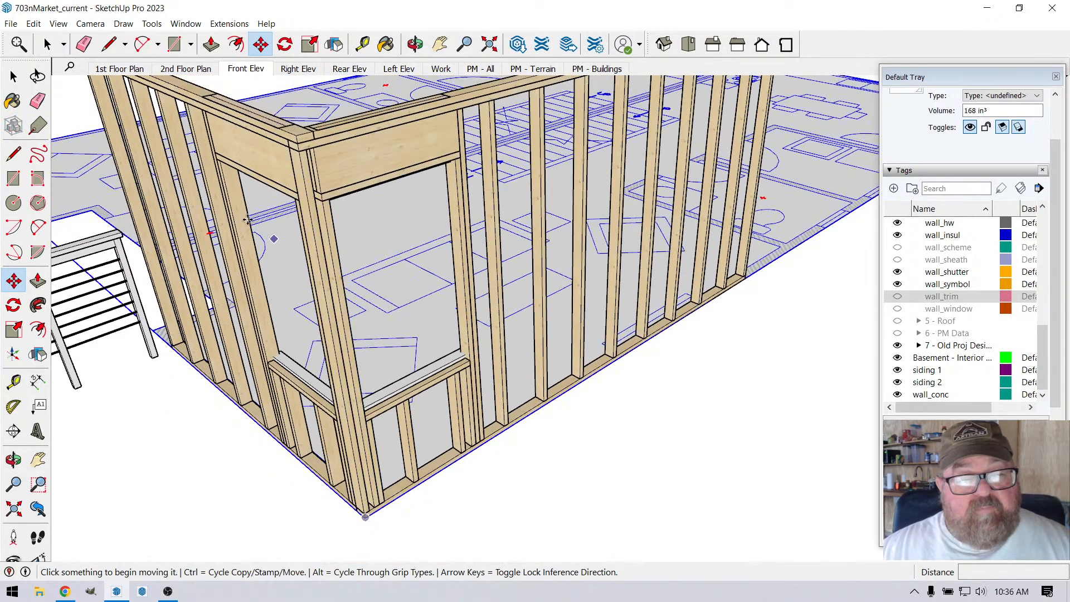
Step: Group the longer wall's window header, the plate beneath it, the side studs, the sill and the cripple studs
{"action": "left_click", "coordinate": [47, 45]}
{"action": "scroll", "coordinate": [320, 144], "scroll_direction": "up", "scroll_amount": 5}
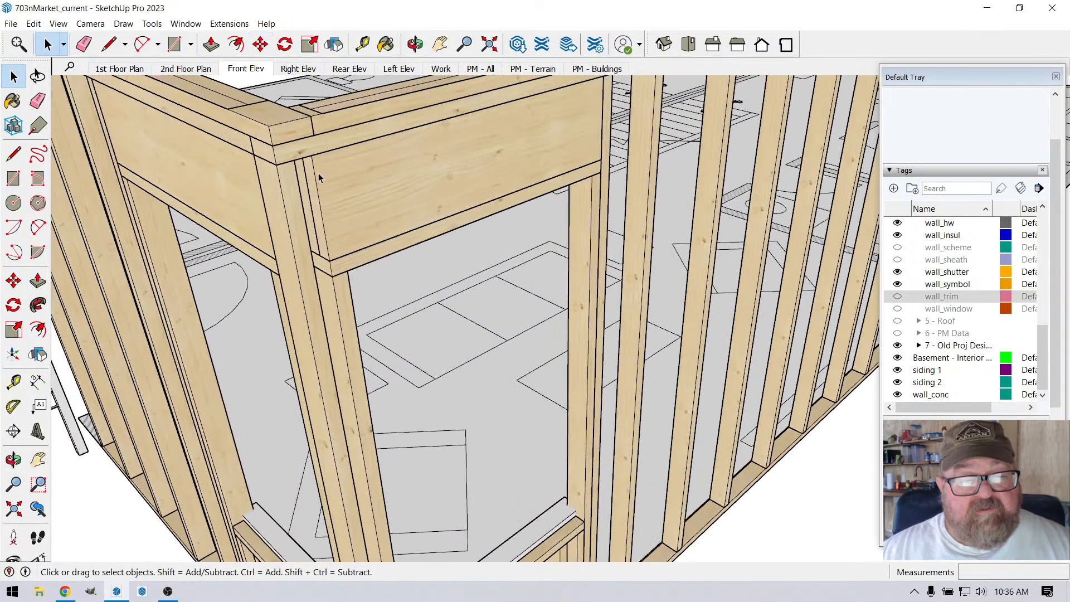
{"action": "left_click", "coordinate": [308, 201]}
{"action": "left_click", "coordinate": [329, 296], "text": "shift"}
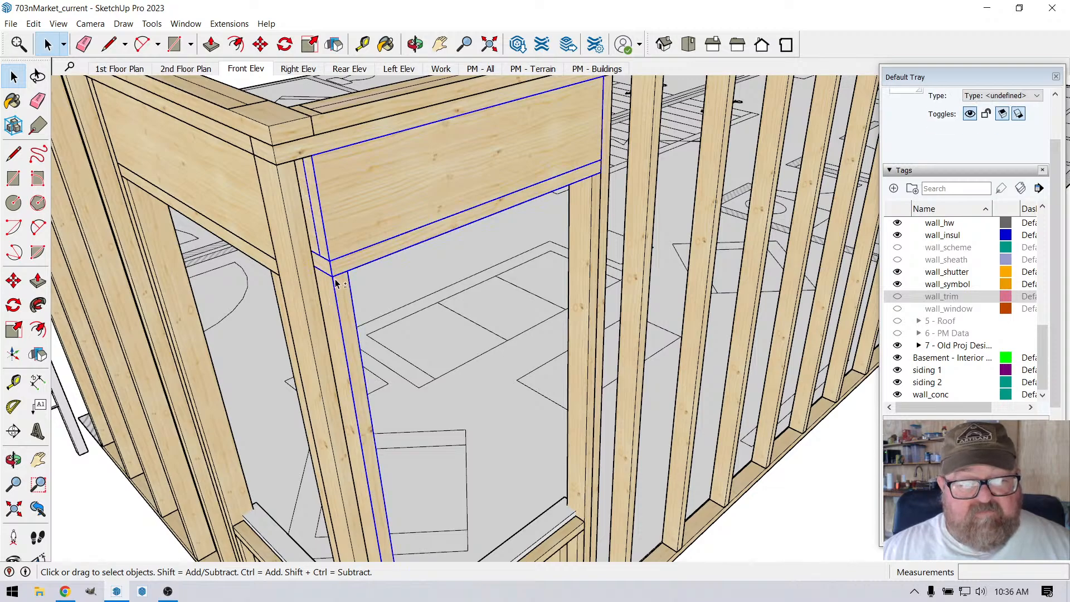
{"action": "scroll", "coordinate": [332, 293], "scroll_direction": "down", "scroll_amount": 1}
{"action": "left_click", "coordinate": [545, 220], "text": "ctrl"}
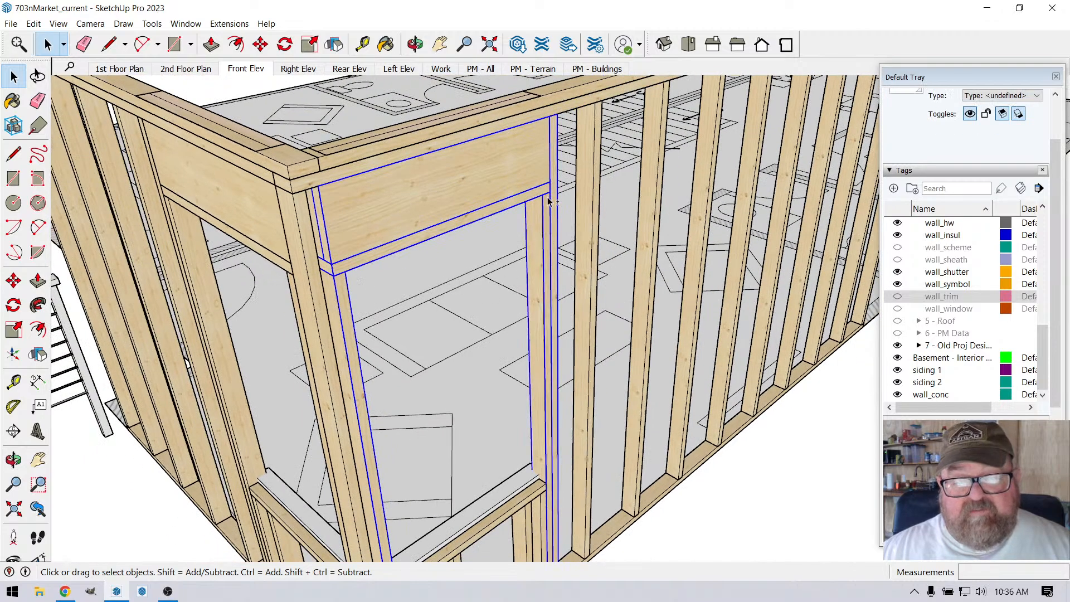
{"action": "scroll", "coordinate": [434, 196], "scroll_direction": "down", "scroll_amount": 3}
{"action": "scroll", "coordinate": [444, 469], "scroll_direction": "up", "scroll_amount": 5}
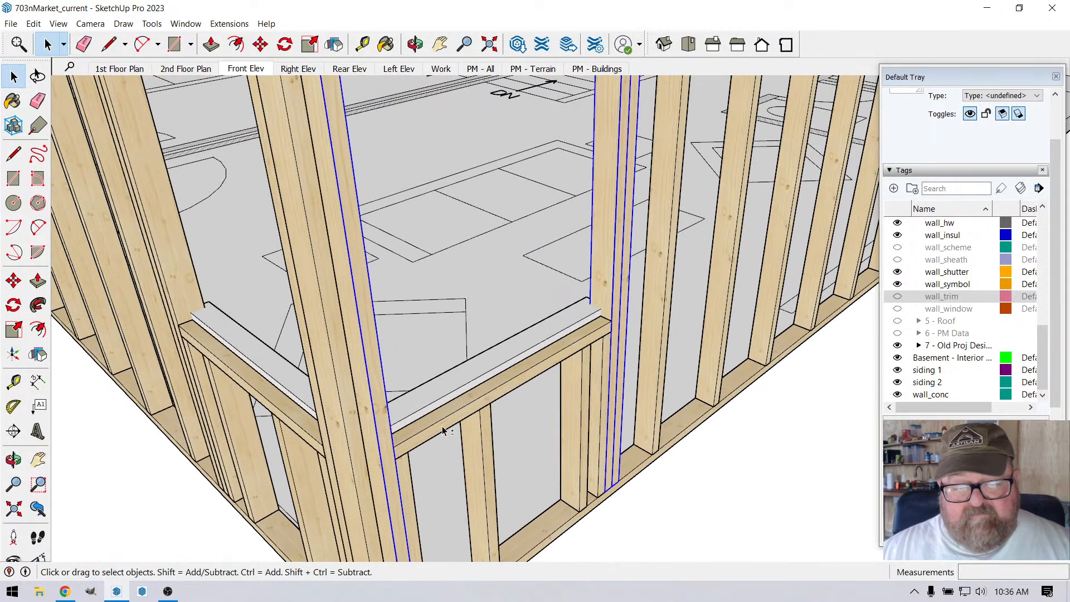
{"action": "left_click", "coordinate": [443, 430], "text": "ctrl"}
{"action": "scroll", "coordinate": [444, 390], "scroll_direction": "down", "scroll_amount": 1}
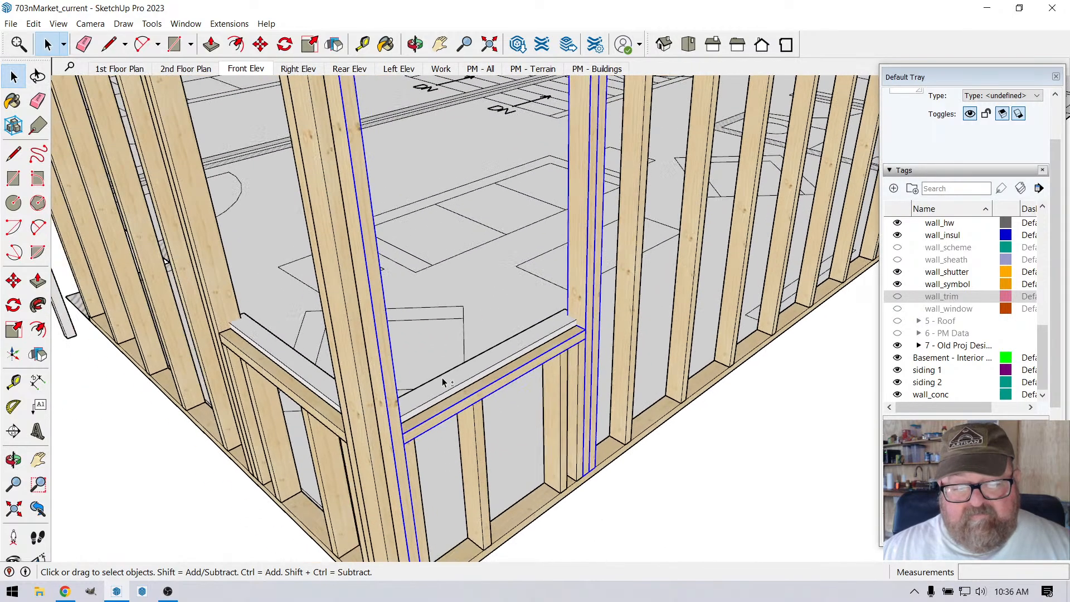
{"action": "left_click", "coordinate": [474, 429], "text": "shift"}
{"action": "left_click", "coordinate": [560, 402], "text": "shift"}
{"action": "left_click", "coordinate": [578, 376], "text": "shift"}
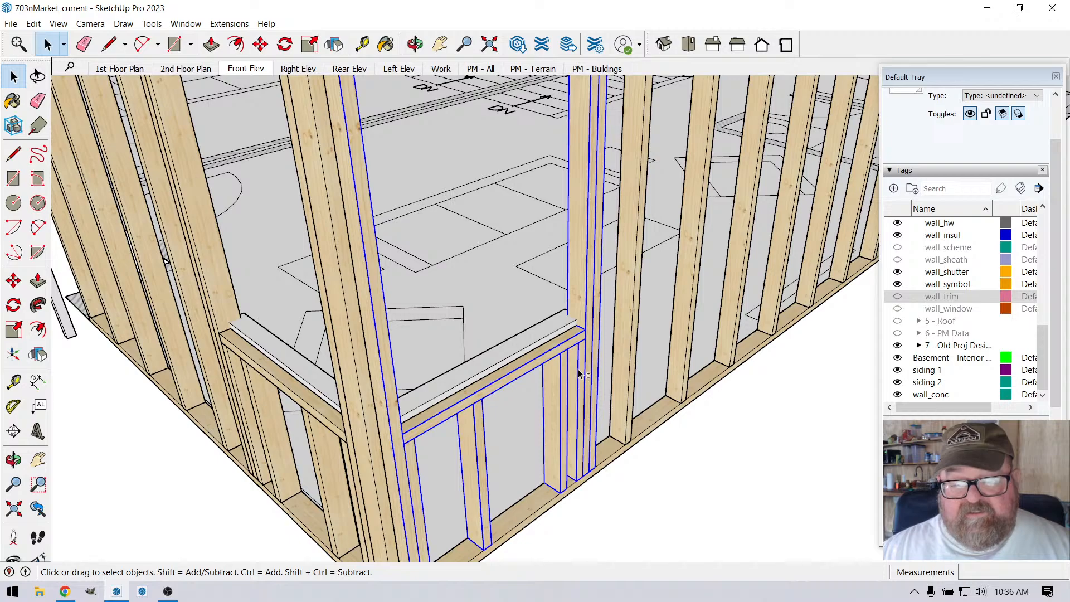
{"action": "scroll", "coordinate": [555, 370], "scroll_direction": "down", "scroll_amount": 2}
{"action": "right_click", "coordinate": [584, 217]}
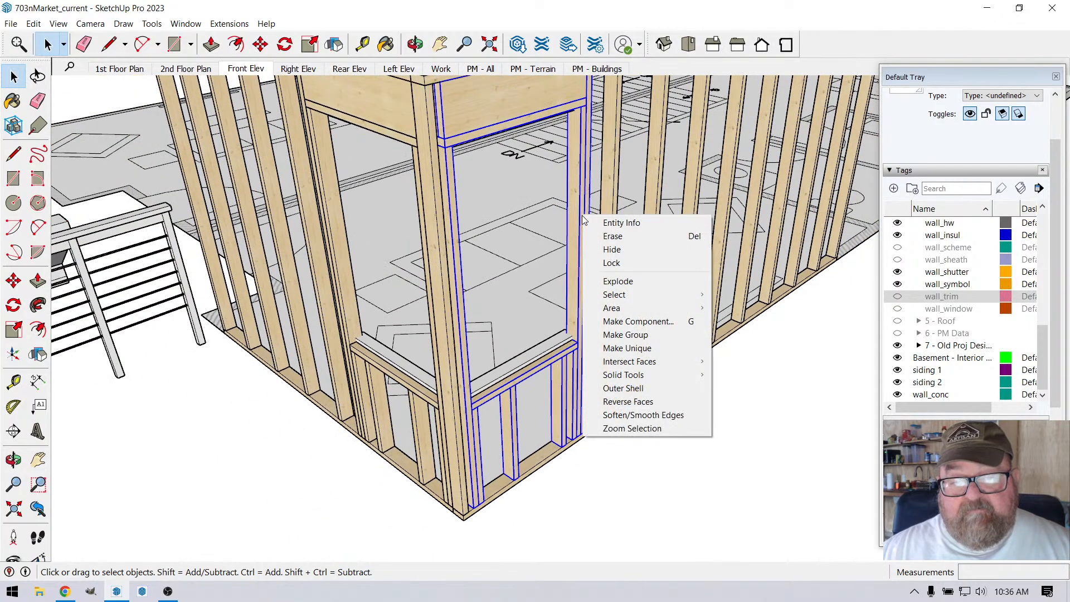
{"action": "left_click", "coordinate": [613, 336]}
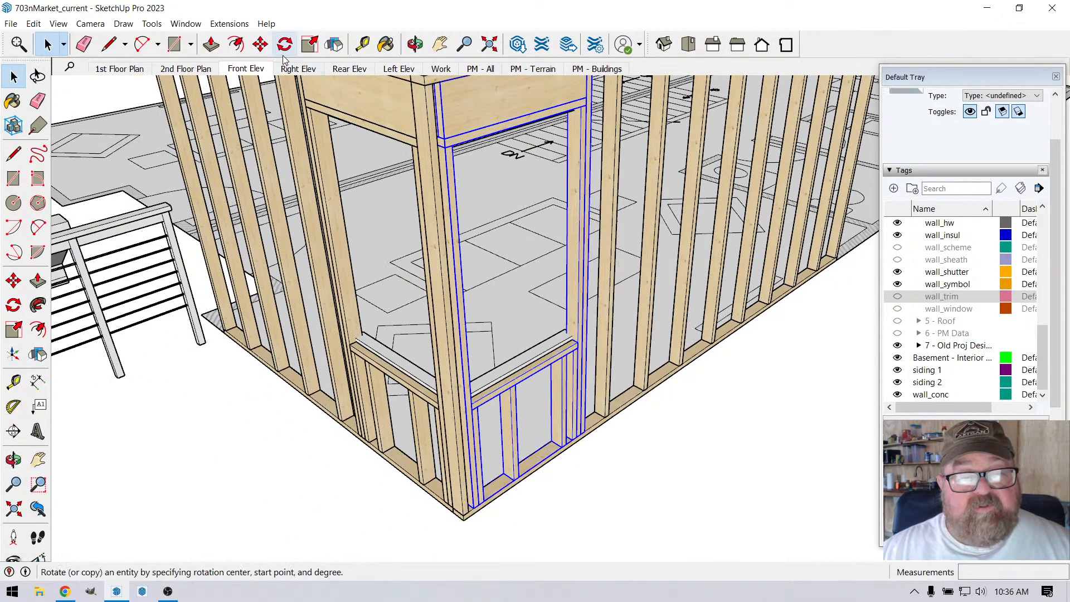
Step: Move the grouped window framing 1/2" along the longer wall, away from the corner stud
{"action": "left_click", "coordinate": [260, 44]}
{"action": "left_click", "coordinate": [539, 467]}
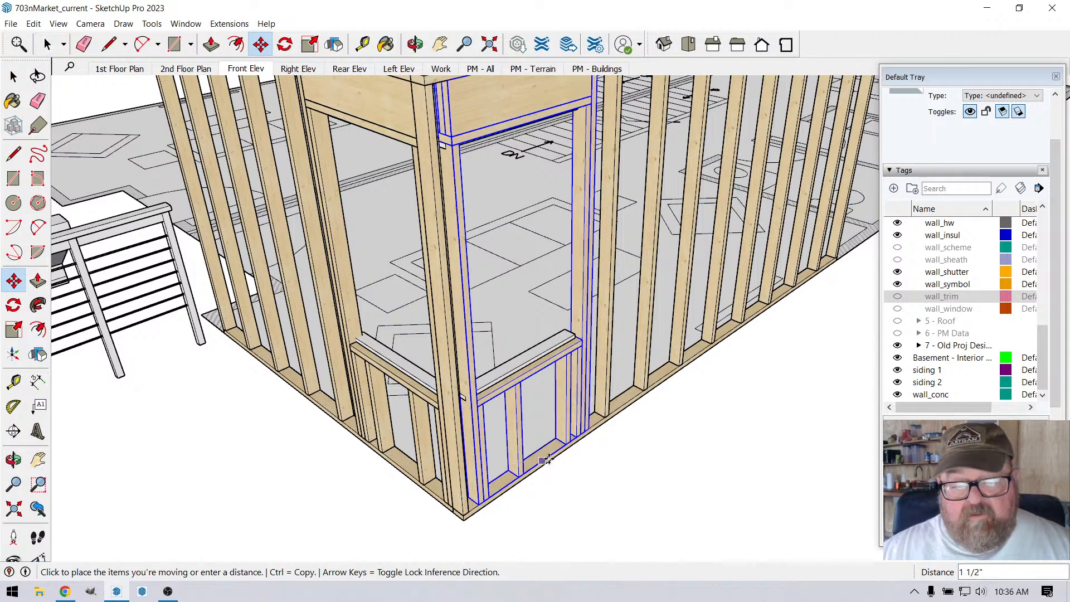
{"action": "type", "text": "1/2"}
{"action": "key", "text": "Return"}
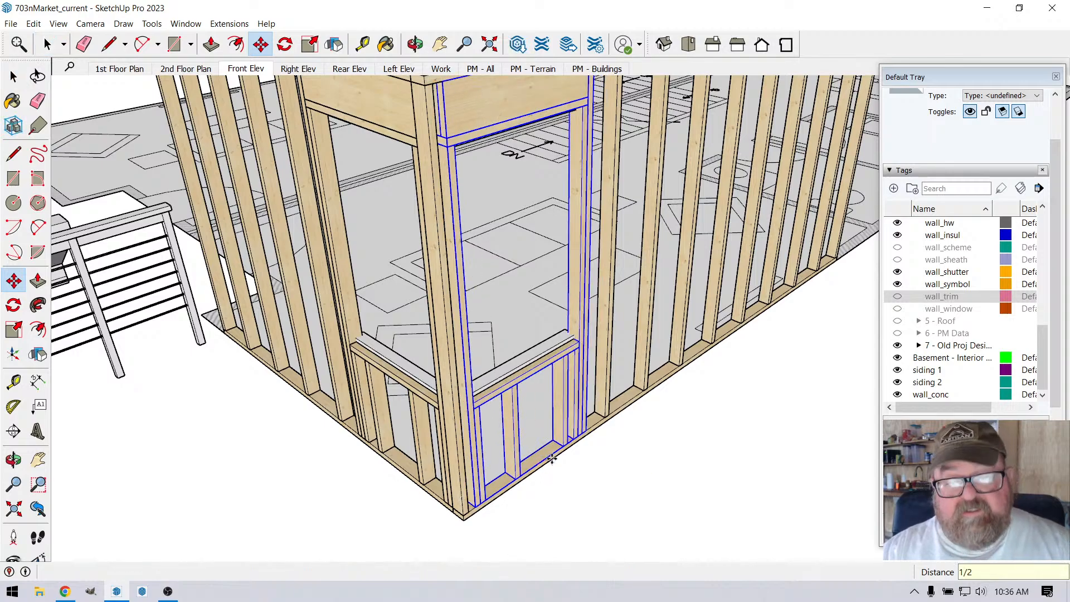
Step: Open the corner stud for editing and push/pull its inner side face 2" out to the end of the longer wall's header
{"action": "left_click", "coordinate": [415, 45]}
{"action": "scroll", "coordinate": [609, 528], "scroll_direction": "down", "scroll_amount": 4}
{"action": "left_click_drag", "start_coordinate": [589, 290], "coordinate": [278, 273]}
{"action": "scroll", "coordinate": [410, 250], "scroll_direction": "up", "scroll_amount": 7}
{"action": "scroll", "coordinate": [427, 265], "scroll_direction": "up", "scroll_amount": 5}
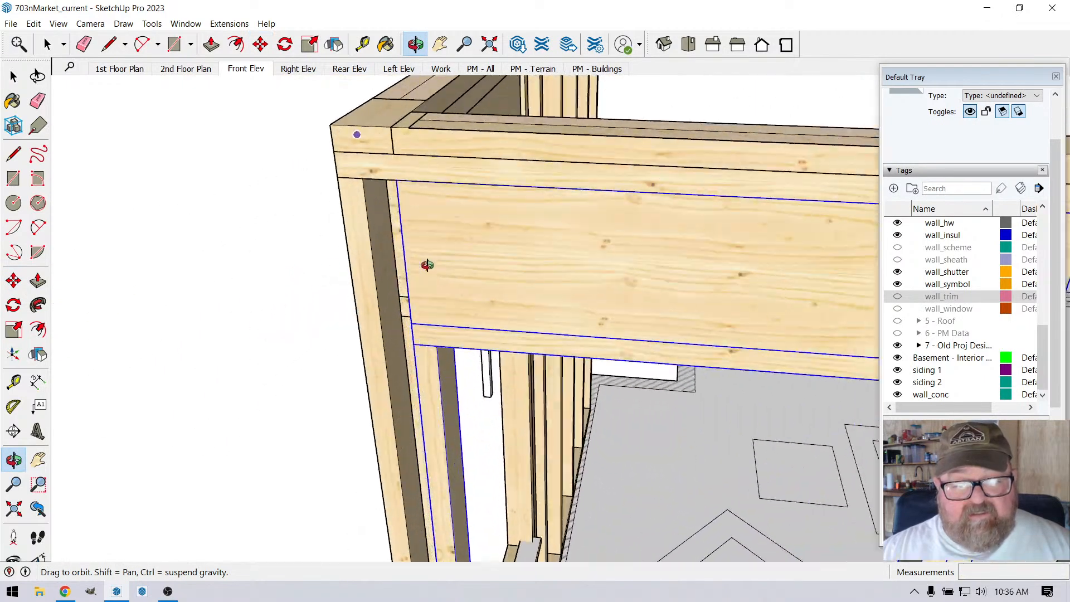
{"action": "key", "text": "space"}
{"action": "double_click", "coordinate": [365, 218]}
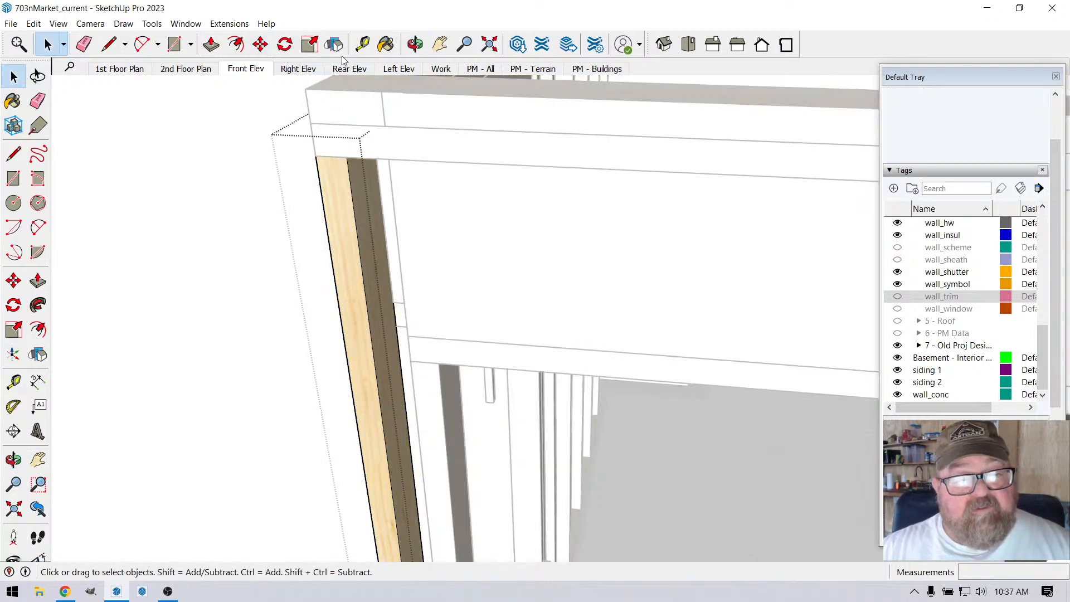
{"action": "left_click", "coordinate": [358, 190]}
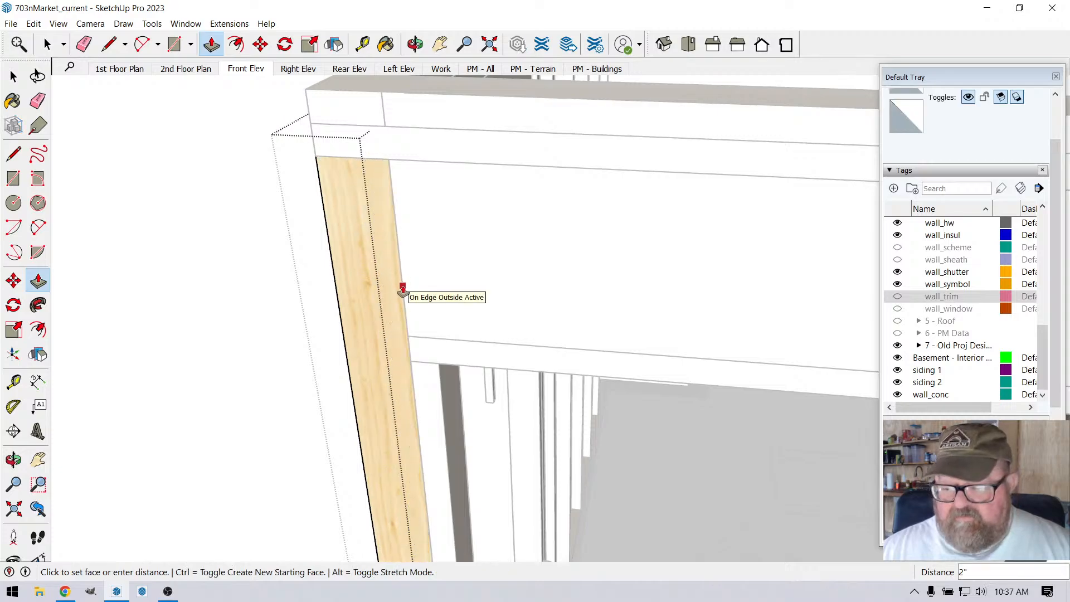
{"action": "left_click", "coordinate": [403, 291]}
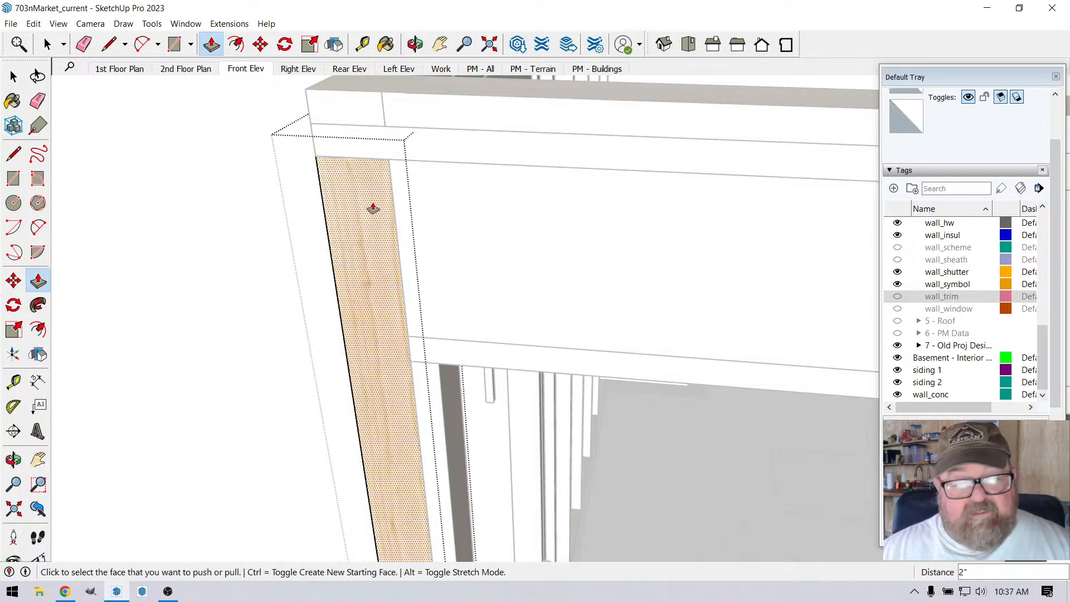
Step: Measure the corner post's width across both of its outer faces
{"action": "left_click", "coordinate": [371, 39]}
{"action": "left_click", "coordinate": [326, 213]}
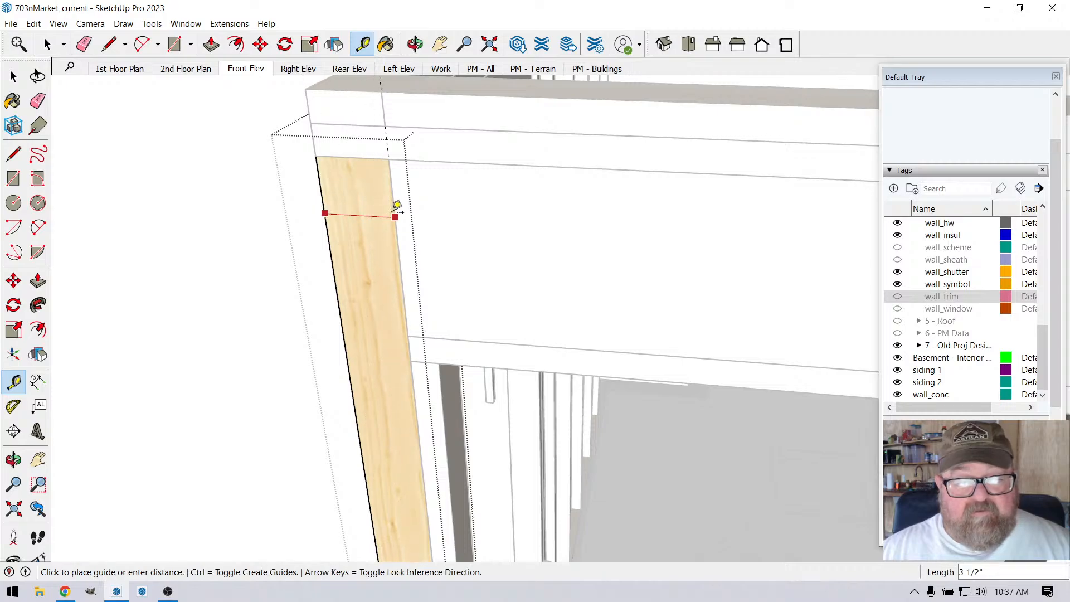
{"action": "left_click", "coordinate": [396, 216]}
{"action": "left_click", "coordinate": [415, 44]}
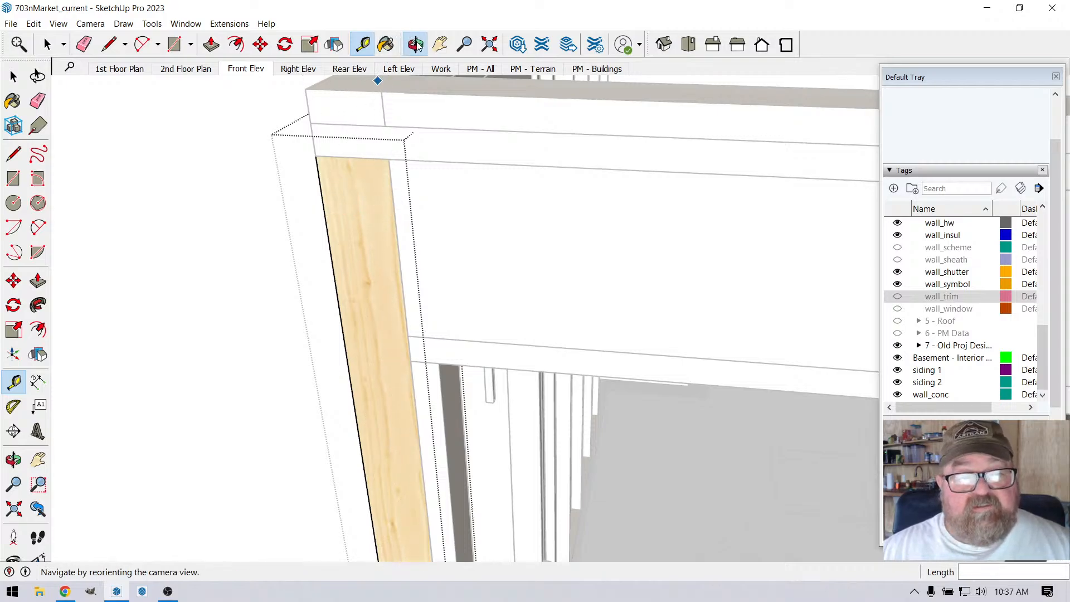
{"action": "left_click_drag", "start_coordinate": [338, 198], "coordinate": [830, 237]}
{"action": "left_click_drag", "start_coordinate": [486, 271], "coordinate": [537, 249]}
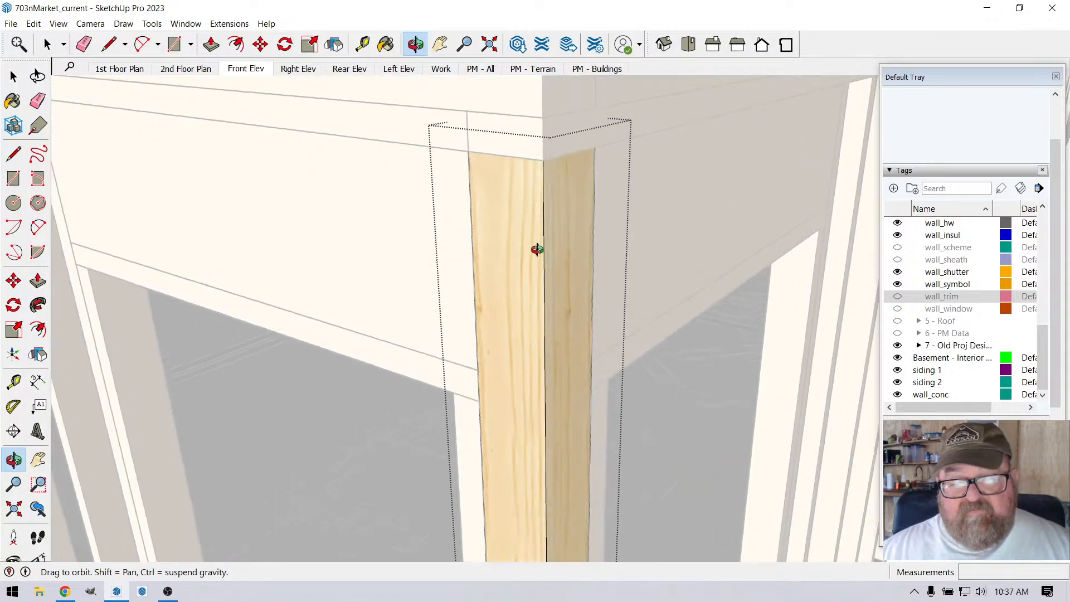
{"action": "left_click", "coordinate": [362, 44]}
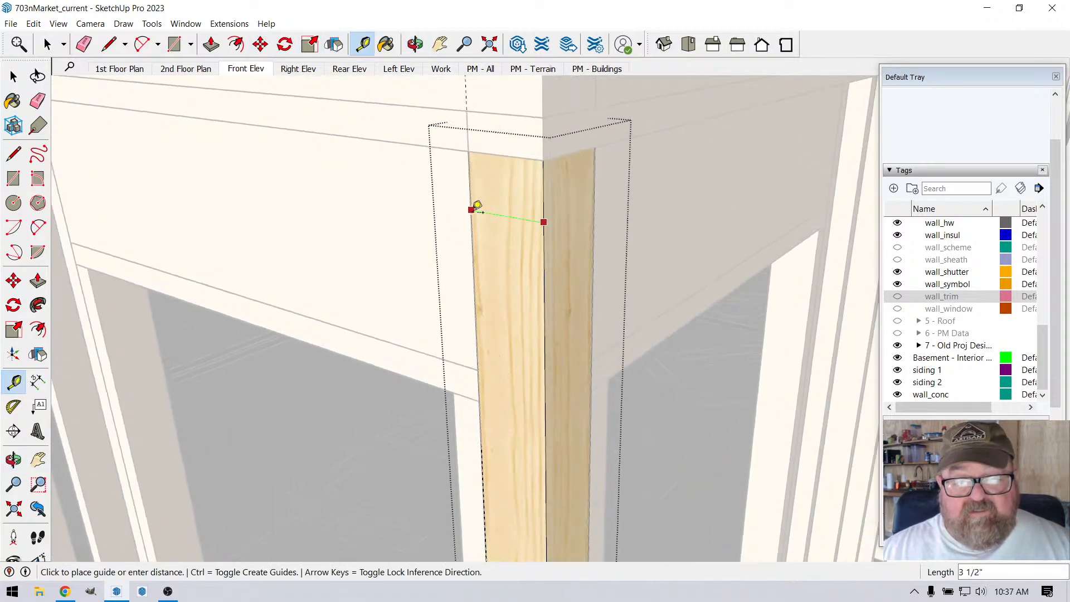
{"action": "key", "text": "Escape"}
{"action": "scroll", "coordinate": [472, 210], "scroll_direction": "down", "scroll_amount": 3}
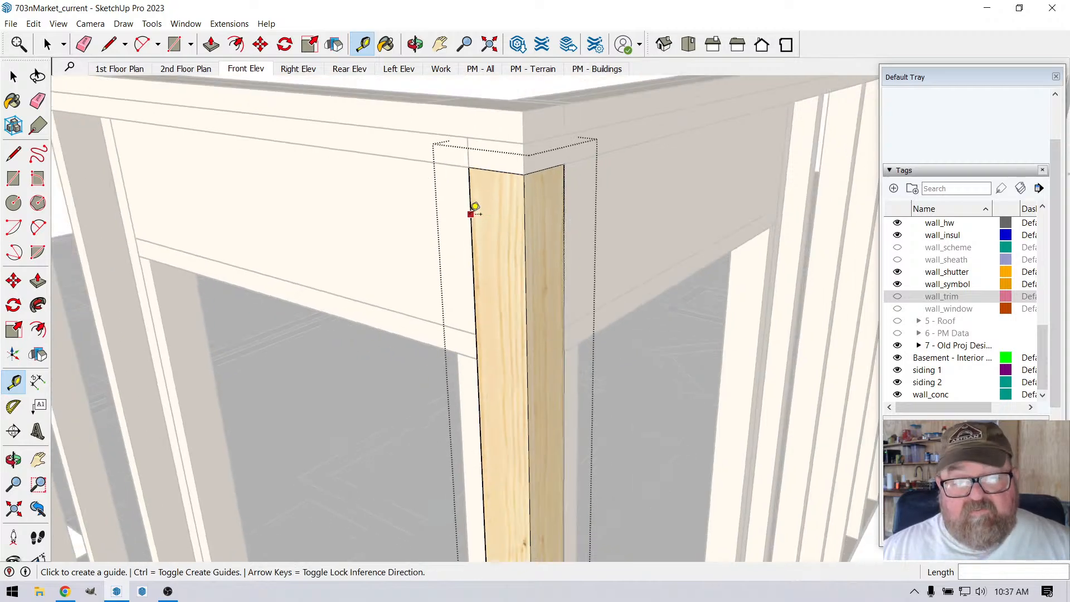
Step: Finish editing the corner post and return to the whole wall framing
{"action": "left_click", "coordinate": [416, 44]}
{"action": "scroll", "coordinate": [429, 182], "scroll_direction": "down", "scroll_amount": 1}
{"action": "left_click_drag", "start_coordinate": [429, 182], "coordinate": [494, 269]}
{"action": "scroll", "coordinate": [494, 270], "scroll_direction": "down", "scroll_amount": 2}
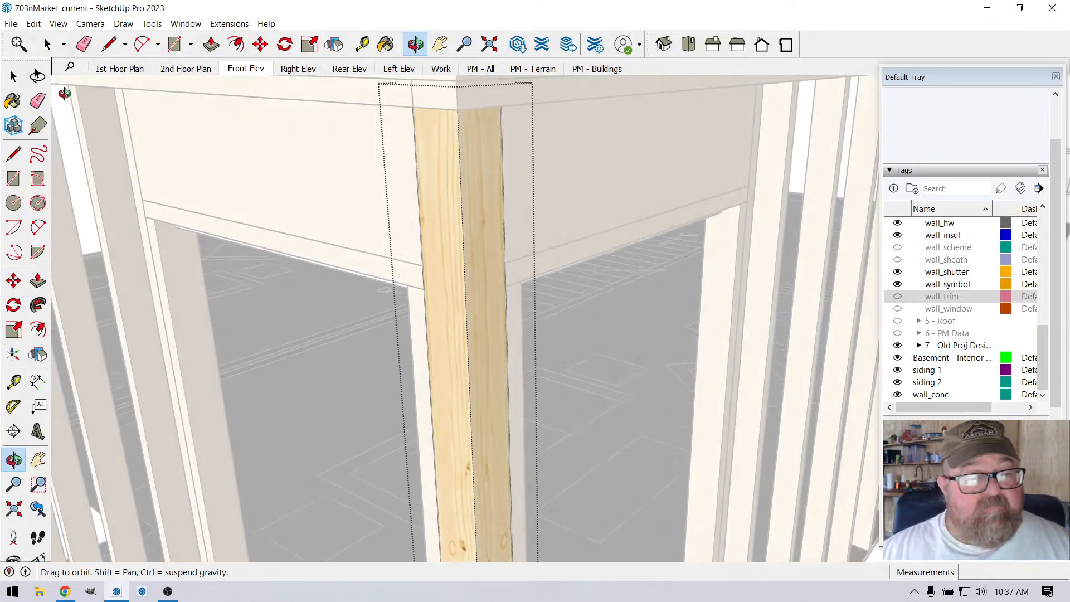
{"action": "left_click", "coordinate": [48, 45]}
{"action": "scroll", "coordinate": [406, 270], "scroll_direction": "down", "scroll_amount": 3}
{"action": "scroll", "coordinate": [404, 273], "scroll_direction": "down", "scroll_amount": 1}
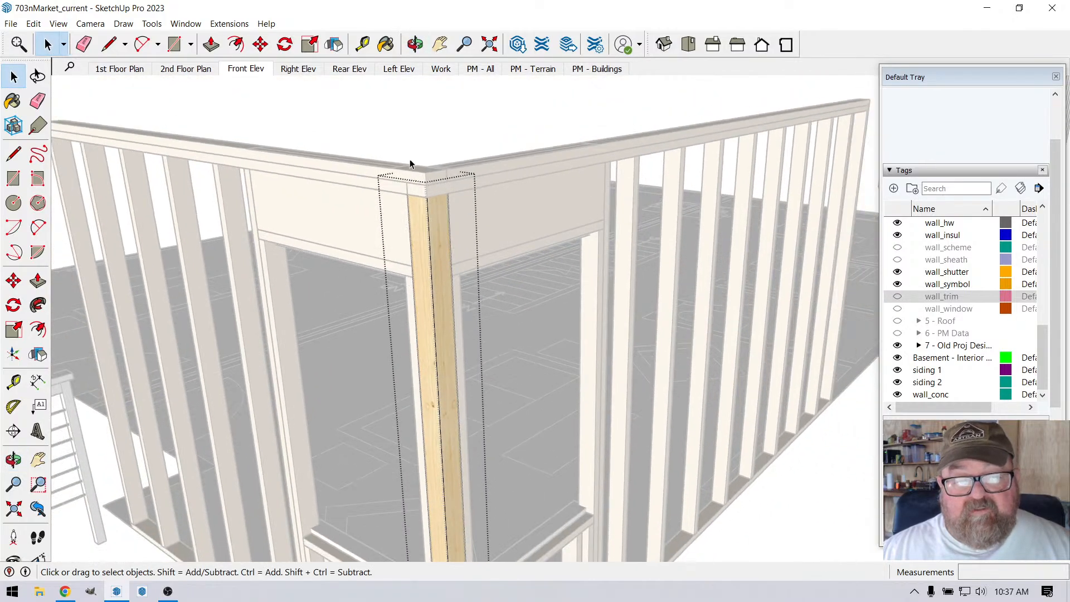
{"action": "left_click", "coordinate": [414, 131]}
Step: Measure the corner post's width on the shorter wall's face, just below the window header
{"action": "scroll", "coordinate": [465, 346], "scroll_direction": "up", "scroll_amount": 4}
{"action": "scroll", "coordinate": [412, 337], "scroll_direction": "down", "scroll_amount": 2}
{"action": "scroll", "coordinate": [411, 337], "scroll_direction": "down", "scroll_amount": 2}
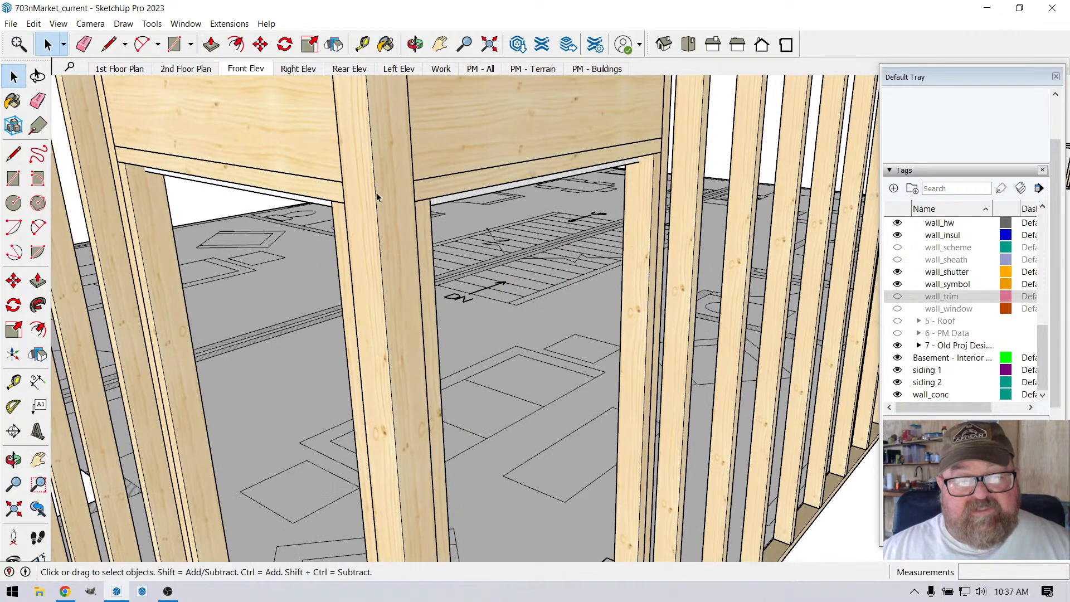
{"action": "scroll", "coordinate": [379, 169], "scroll_direction": "up", "scroll_amount": 4}
{"action": "left_click", "coordinate": [363, 44]}
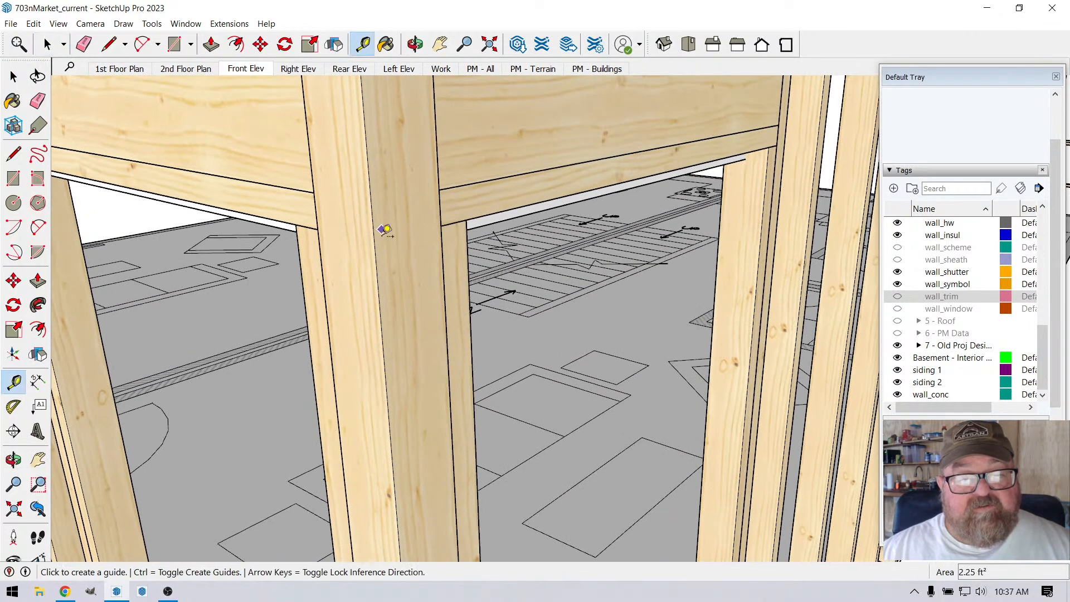
{"action": "left_click", "coordinate": [383, 256]}
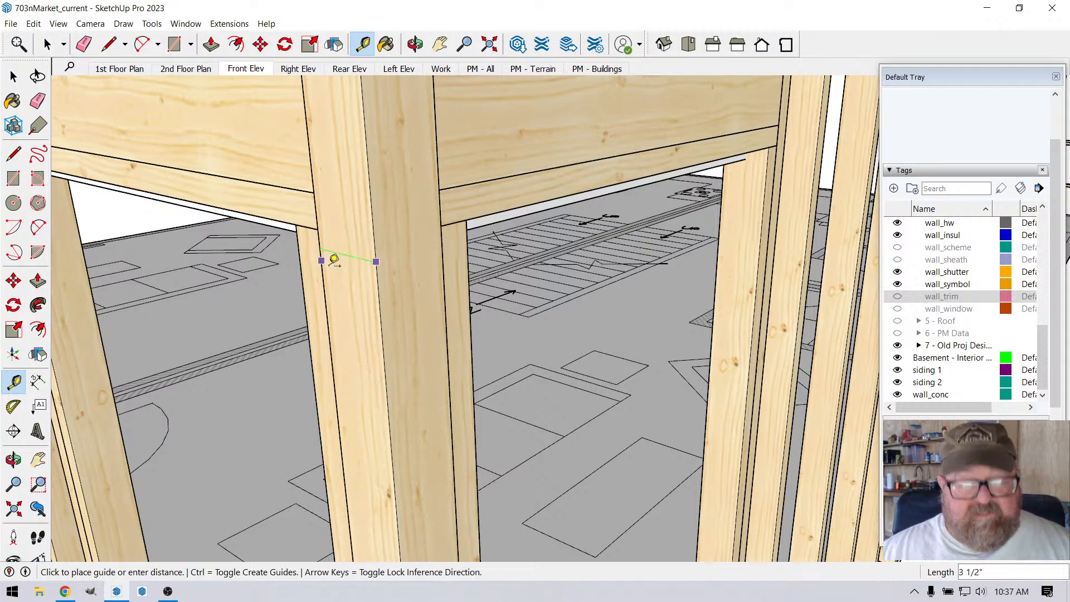
{"action": "key", "text": "Escape"}
Step: Make the wall_sheath tag visible so both walls show their sheathing
{"action": "scroll", "coordinate": [416, 360], "scroll_direction": "down", "scroll_amount": 2}
{"action": "scroll", "coordinate": [430, 217], "scroll_direction": "down", "scroll_amount": 3}
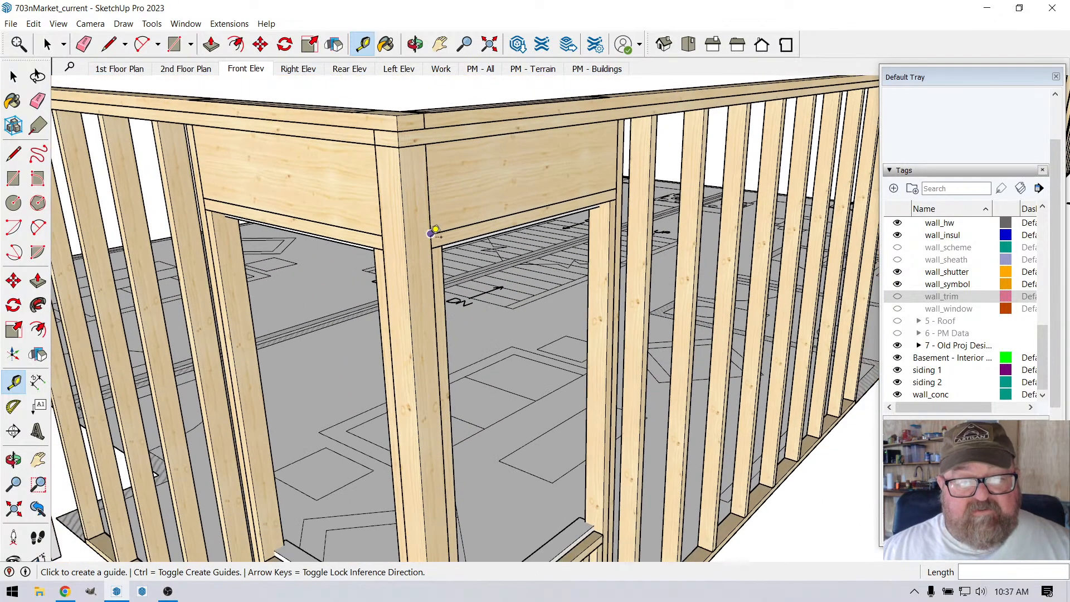
{"action": "scroll", "coordinate": [434, 231], "scroll_direction": "down", "scroll_amount": 4}
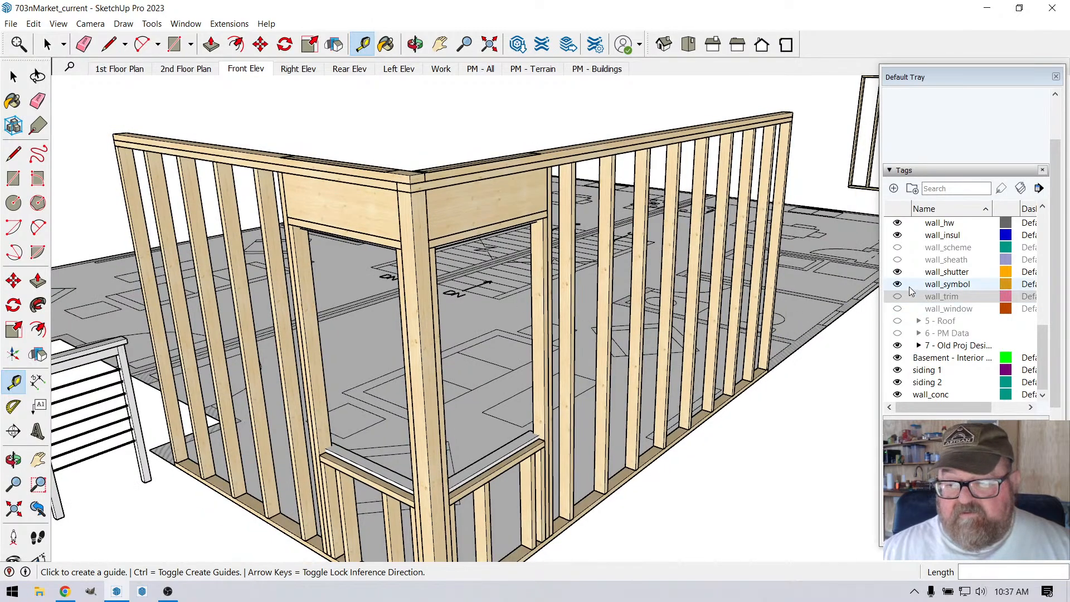
{"action": "left_click", "coordinate": [898, 261]}
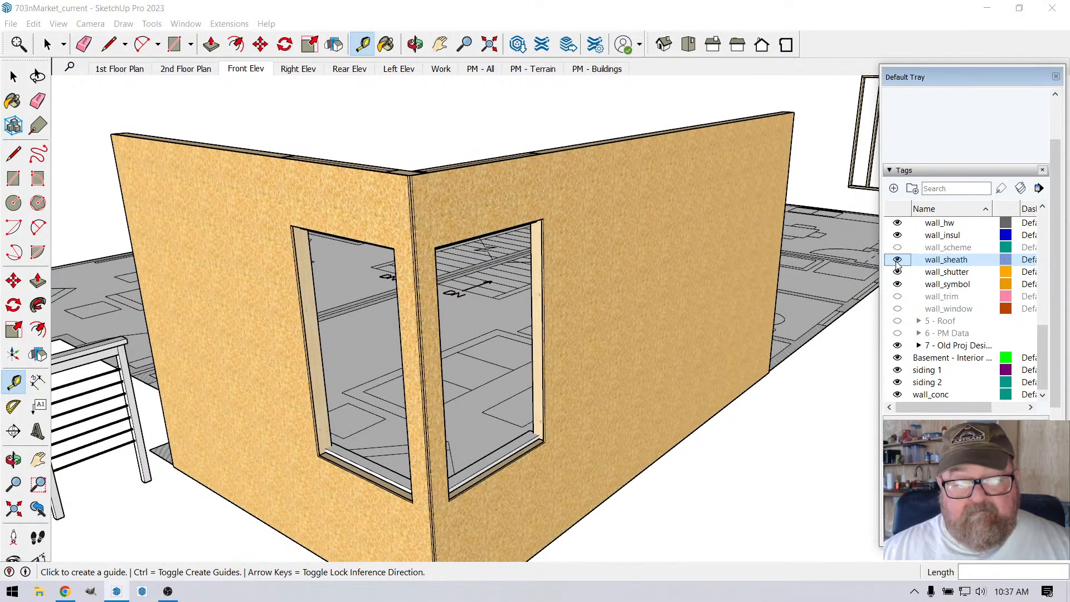
Step: Open the longer wall's sheathing for editing and push/pull the window opening's corner-side edge about 9/16" out to the shifted framing
{"action": "scroll", "coordinate": [433, 232], "scroll_direction": "up", "scroll_amount": 3}
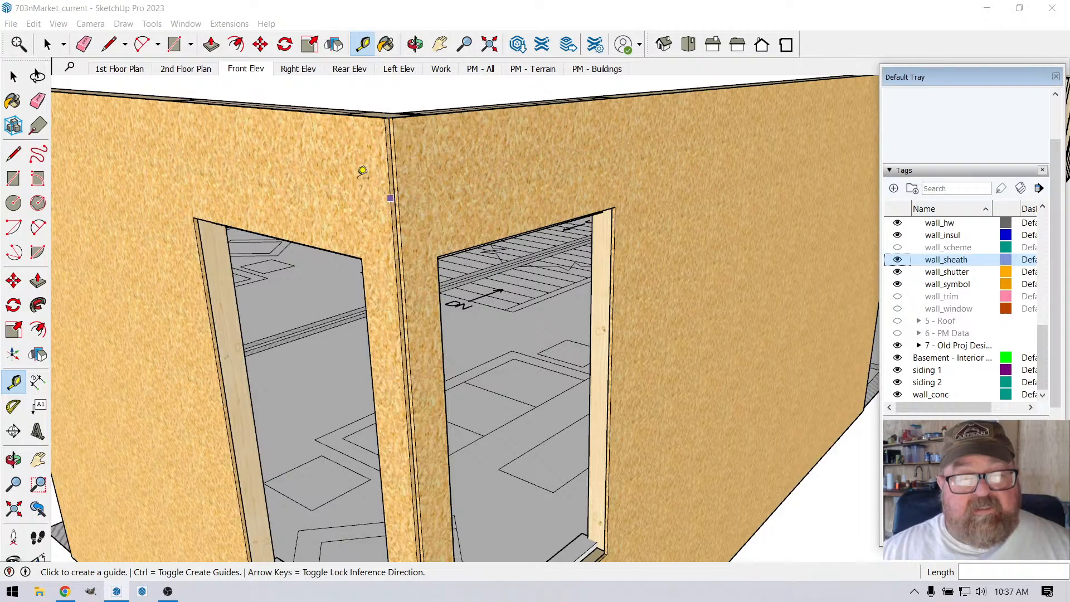
{"action": "left_click", "coordinate": [415, 44]}
{"action": "left_click_drag", "start_coordinate": [713, 145], "coordinate": [127, 80]}
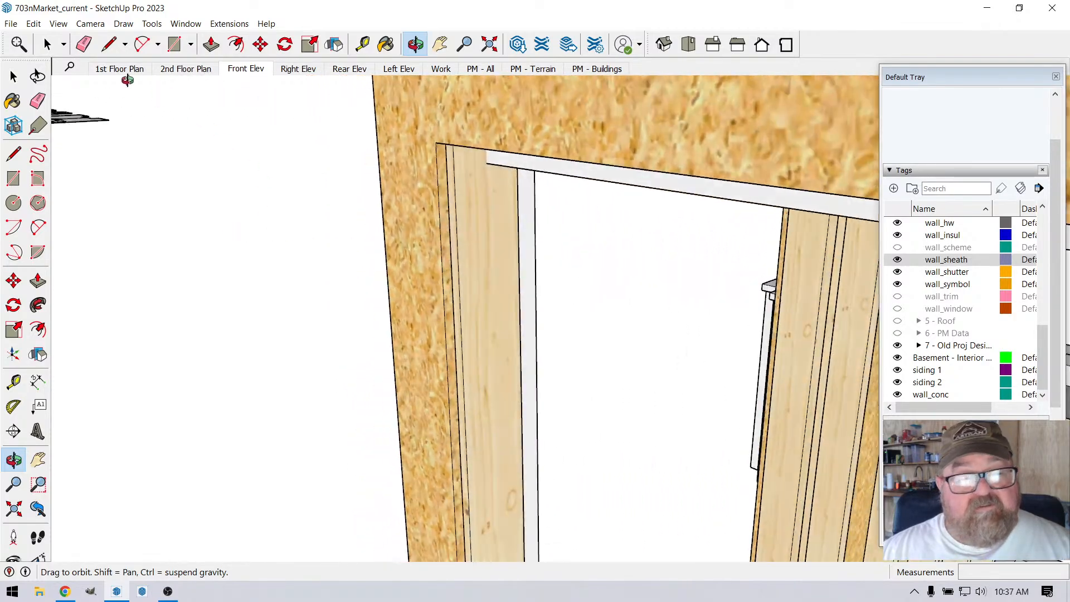
{"action": "key", "text": "space"}
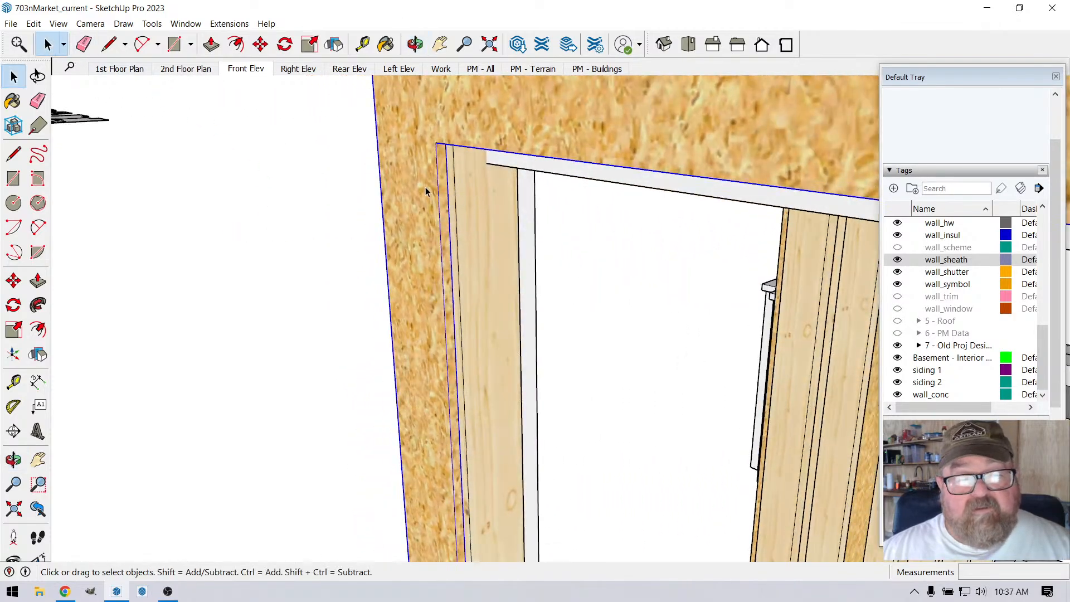
{"action": "double_click", "coordinate": [426, 192]}
{"action": "left_click", "coordinate": [236, 45]}
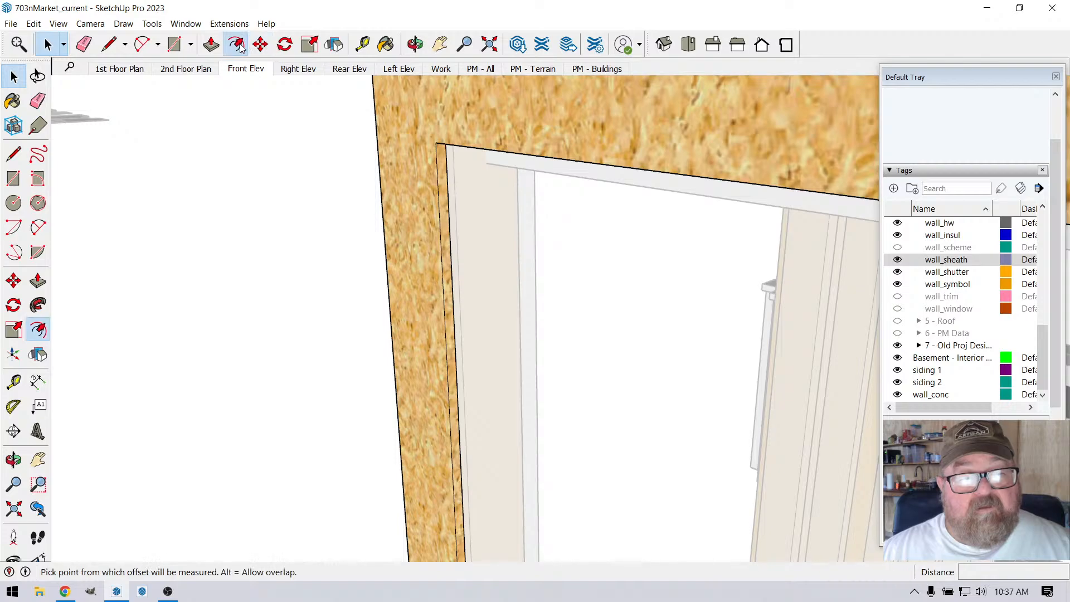
{"action": "left_click", "coordinate": [211, 44]}
{"action": "left_click", "coordinate": [445, 195]}
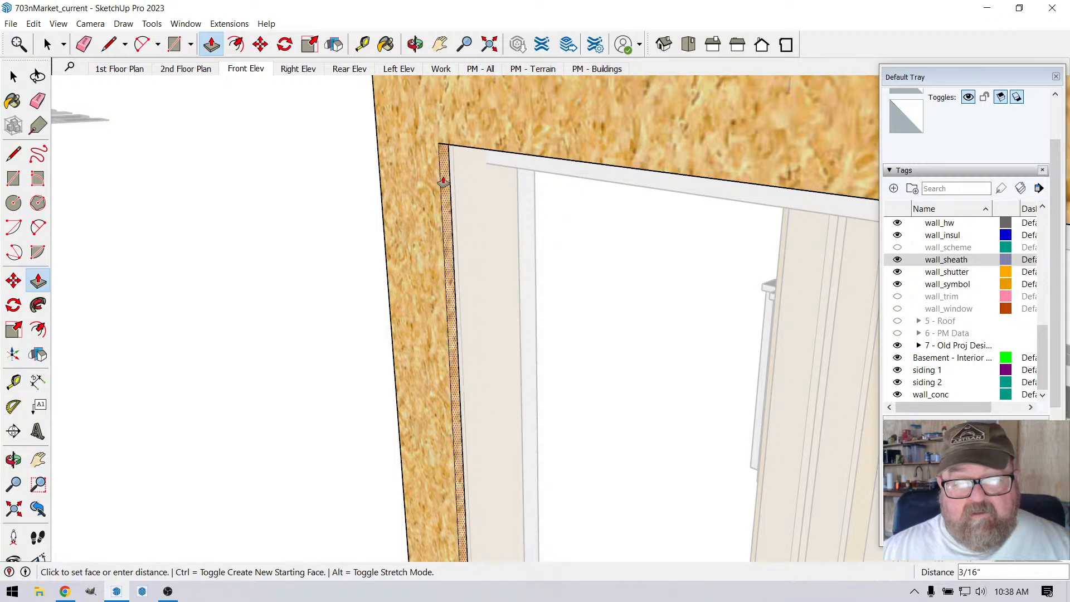
{"action": "scroll", "coordinate": [444, 182], "scroll_direction": "up", "scroll_amount": 4}
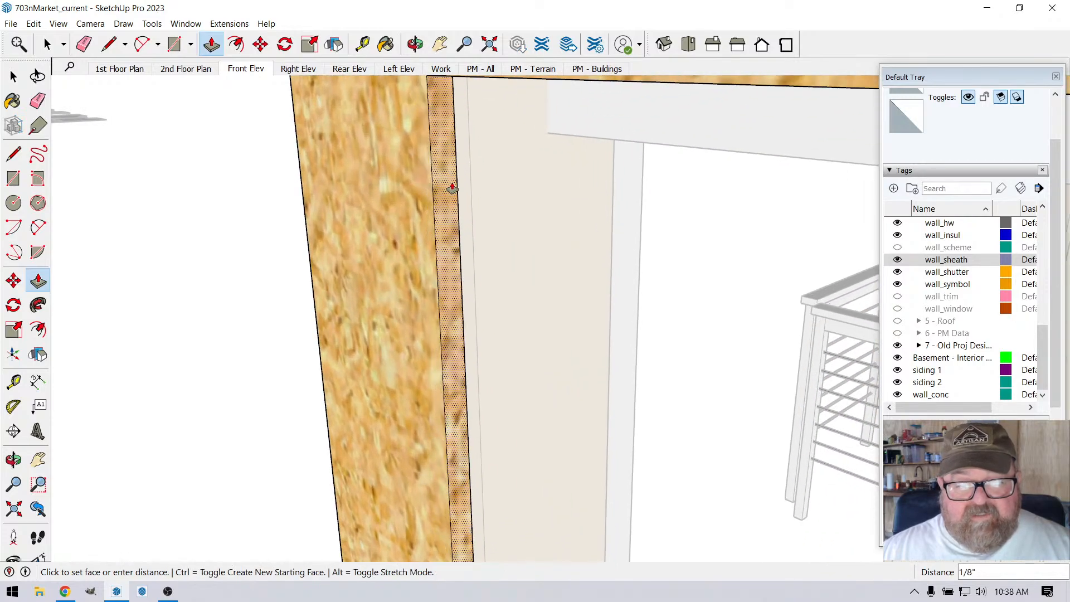
{"action": "left_click", "coordinate": [468, 162]}
{"action": "scroll", "coordinate": [500, 292], "scroll_direction": "down", "scroll_amount": 5}
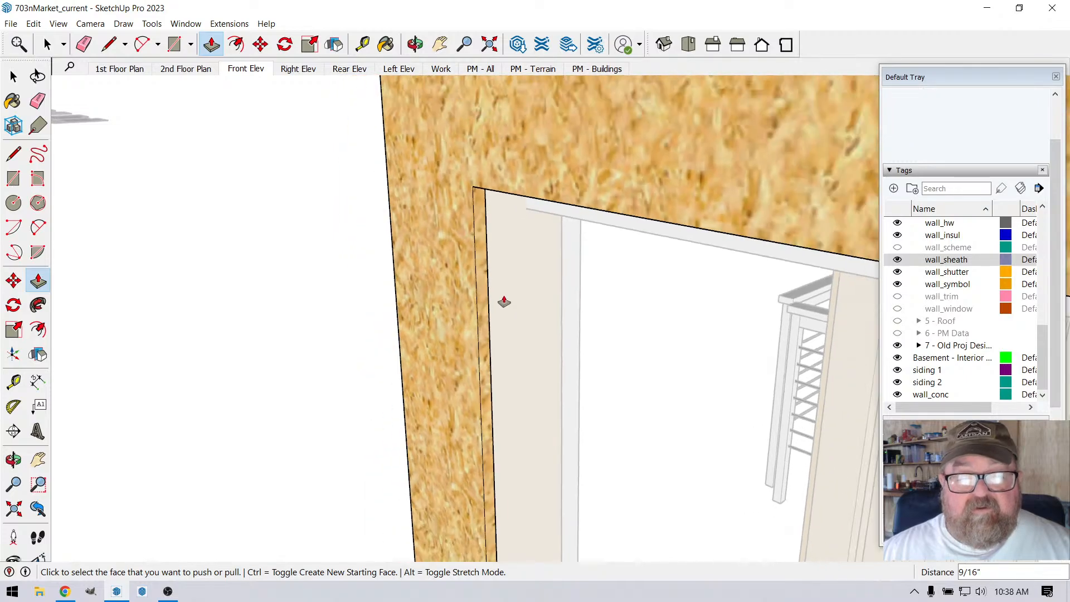
Step: Push/pull the far side edge of the longer wall's sheathing opening 1/2" away from the corner and close the sheathing
{"action": "scroll", "coordinate": [504, 302], "scroll_direction": "down", "scroll_amount": 1}
{"action": "left_click", "coordinate": [415, 44]}
{"action": "left_click_drag", "start_coordinate": [446, 153], "coordinate": [649, 169]}
{"action": "scroll", "coordinate": [464, 191], "scroll_direction": "down", "scroll_amount": 2}
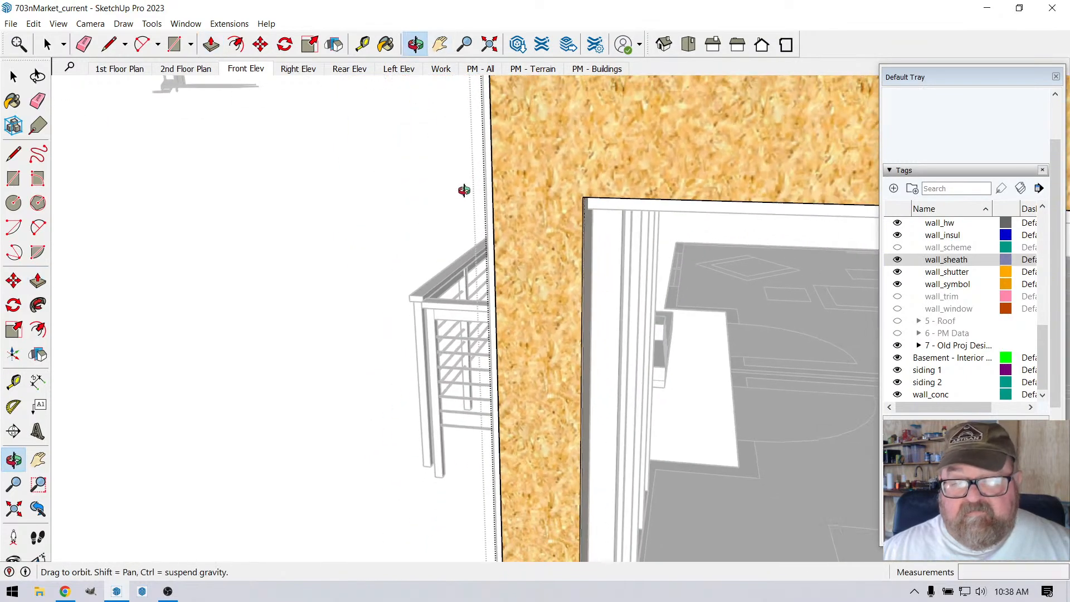
{"action": "left_click_drag", "start_coordinate": [463, 191], "coordinate": [496, 238]}
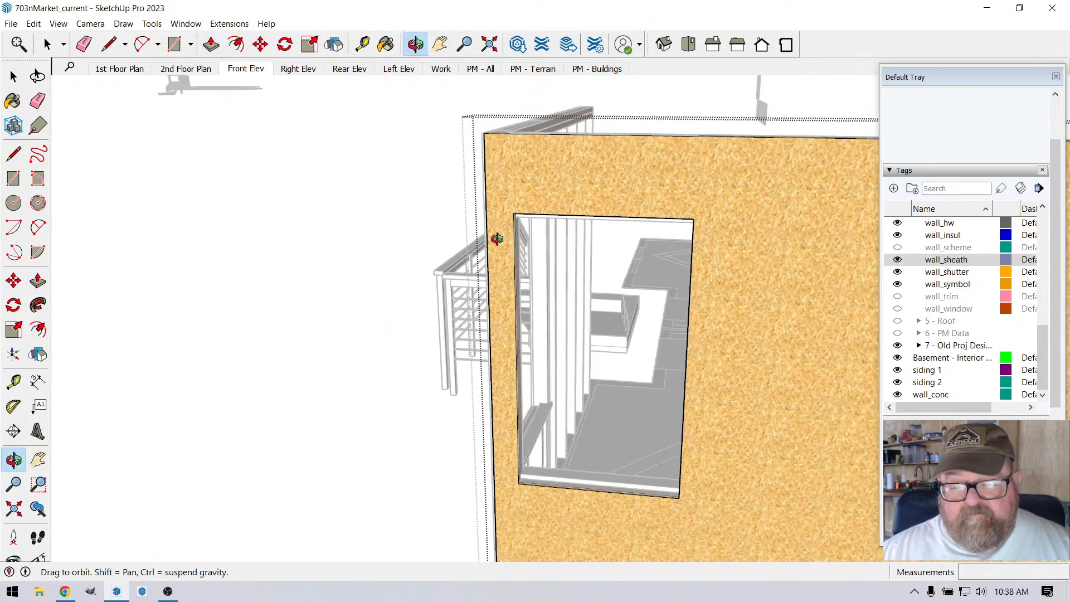
{"action": "left_click_drag", "start_coordinate": [490, 353], "coordinate": [762, 209]}
{"action": "left_click", "coordinate": [211, 44]}
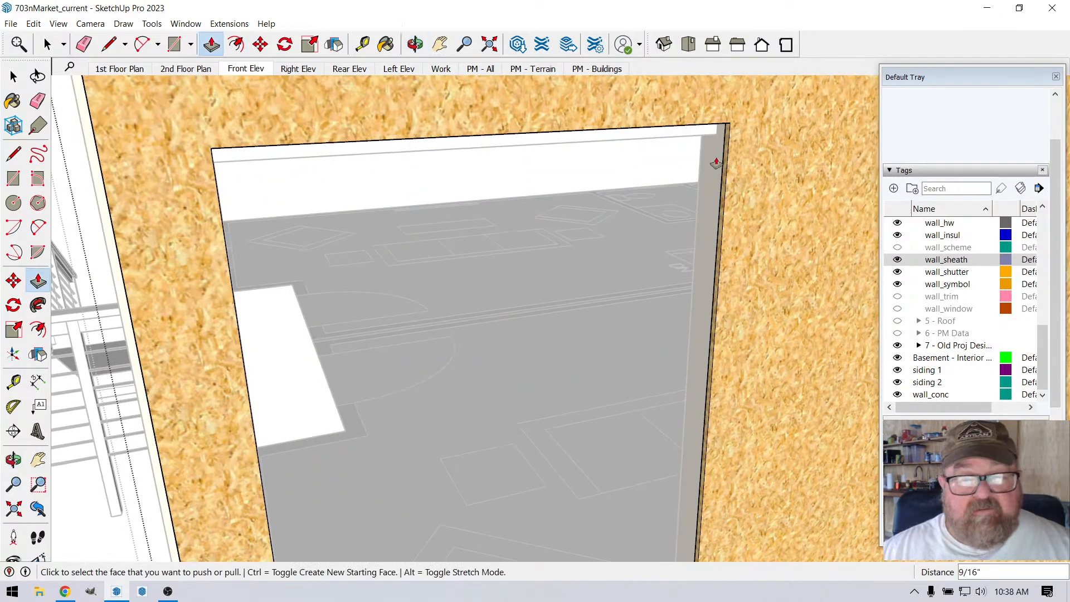
{"action": "left_click", "coordinate": [732, 158]}
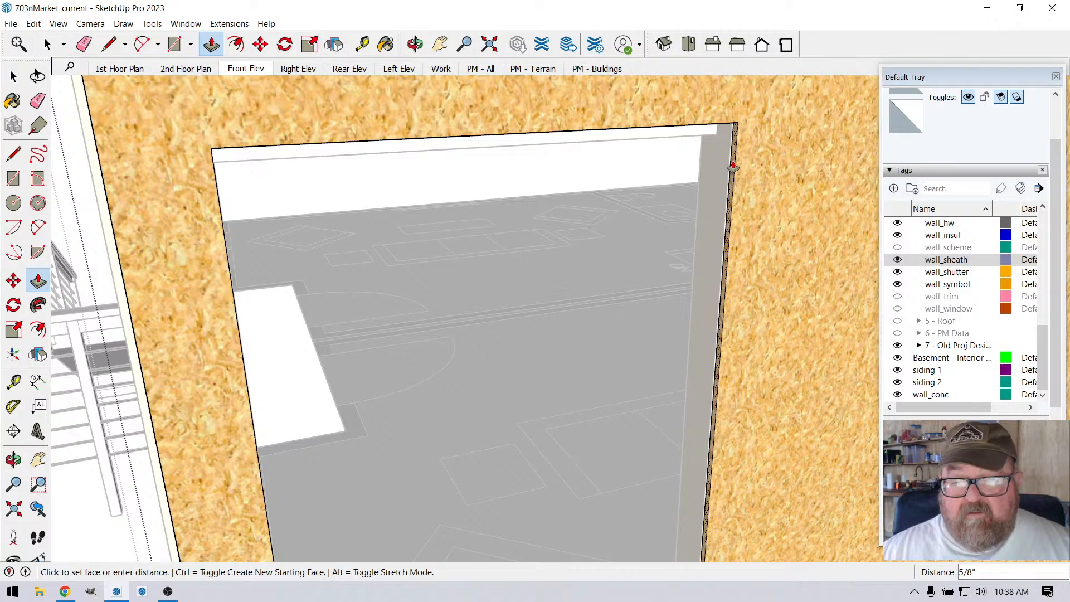
{"action": "left_click", "coordinate": [746, 160]}
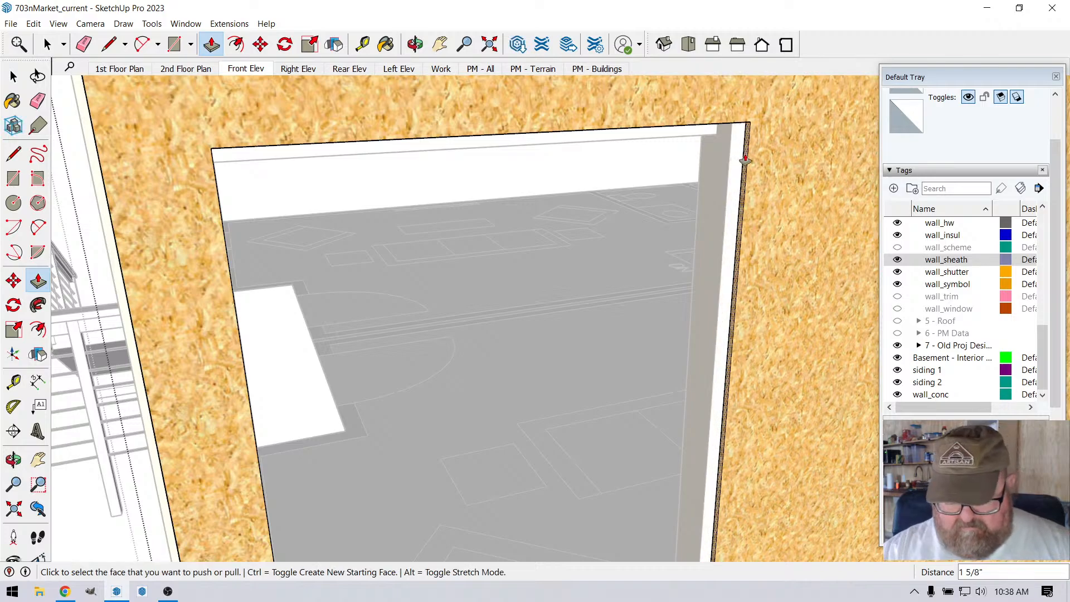
{"action": "type", "text": "1/2"}
{"action": "key", "text": "Return"}
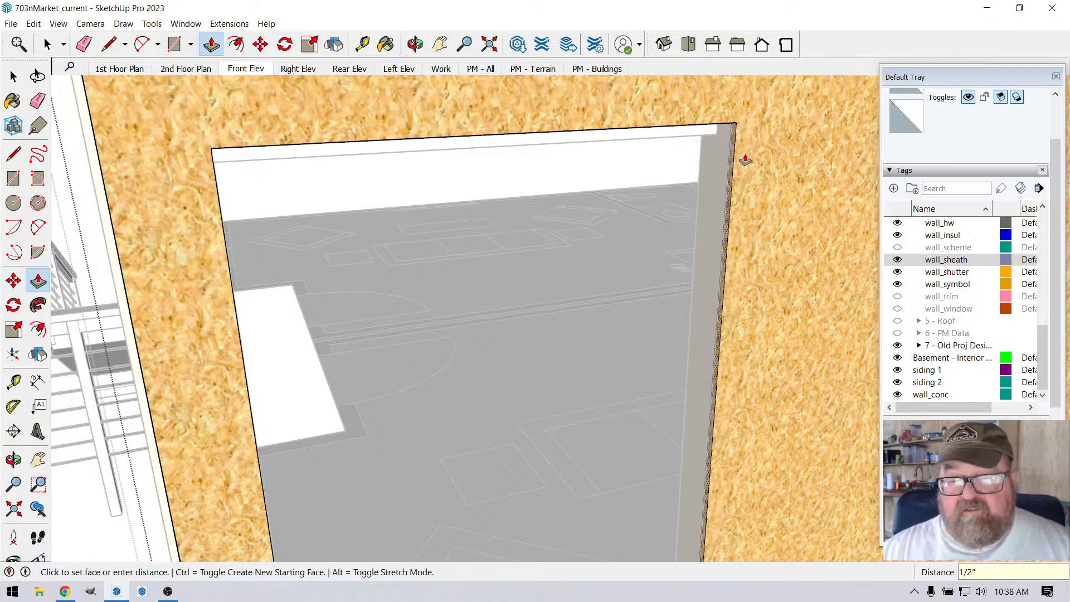
{"action": "scroll", "coordinate": [602, 184], "scroll_direction": "down", "scroll_amount": 3}
{"action": "scroll", "coordinate": [560, 179], "scroll_direction": "down", "scroll_amount": 2}
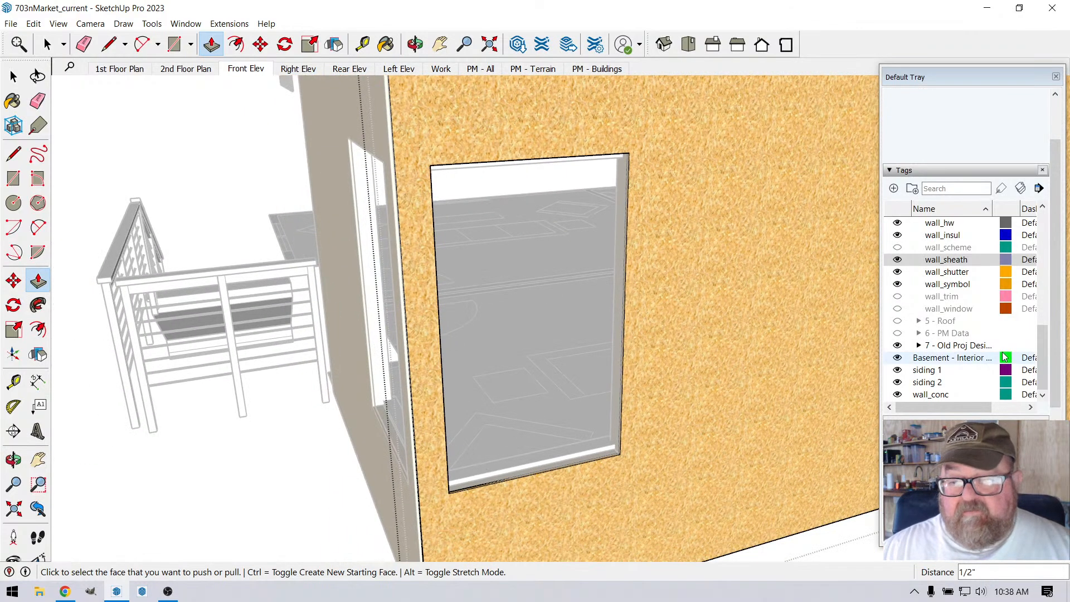
{"action": "left_click", "coordinate": [48, 43]}
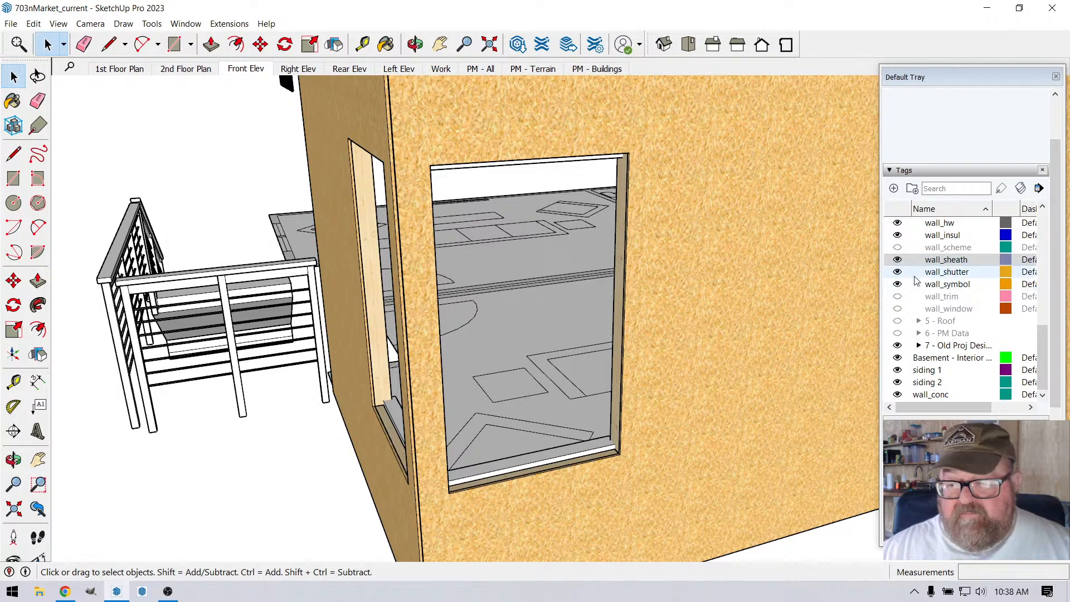
Step: Make the wall_window tag visible and move the longer wall's window 1/2" along the wall, away from the corner
{"action": "scroll", "coordinate": [914, 287], "scroll_direction": "down", "scroll_amount": 3}
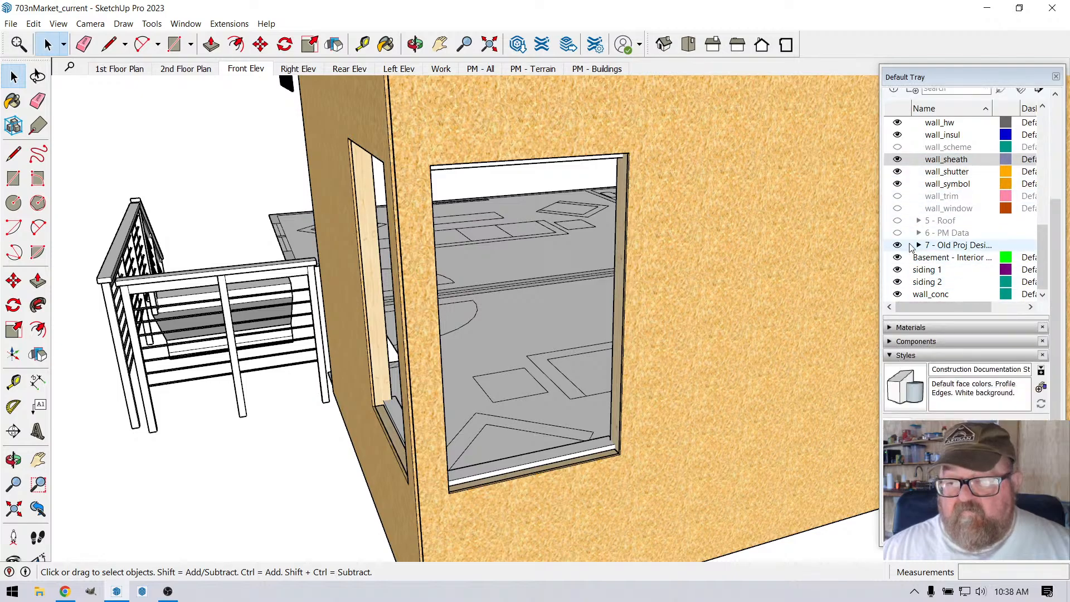
{"action": "left_click", "coordinate": [897, 208]}
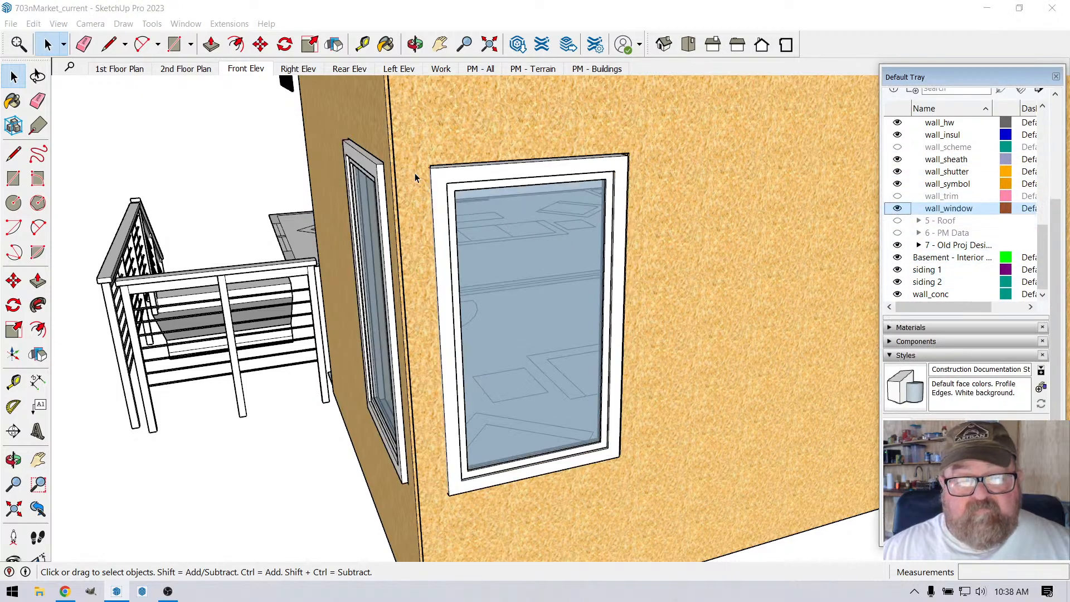
{"action": "scroll", "coordinate": [427, 177], "scroll_direction": "up", "scroll_amount": 5}
{"action": "left_click", "coordinate": [454, 180]}
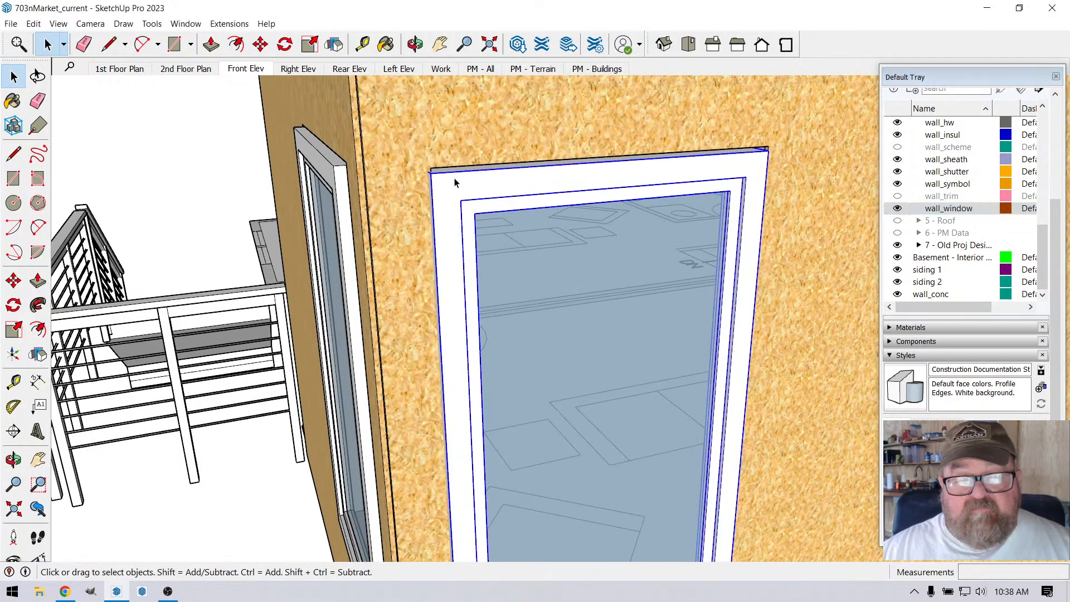
{"action": "left_click", "coordinate": [261, 44]}
{"action": "left_click", "coordinate": [405, 105]}
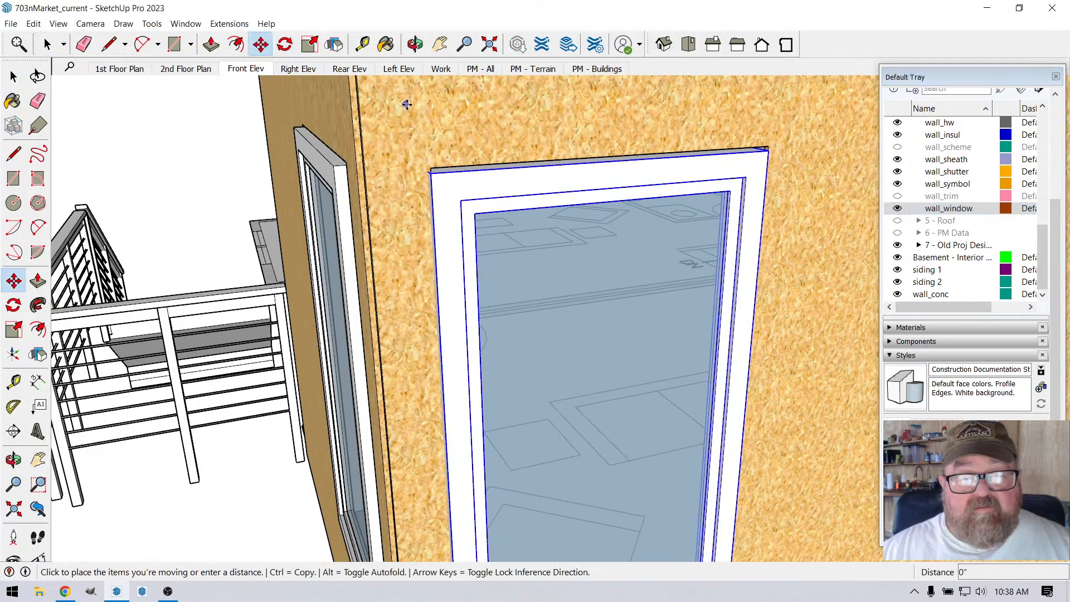
{"action": "type", "text": "1/2"}
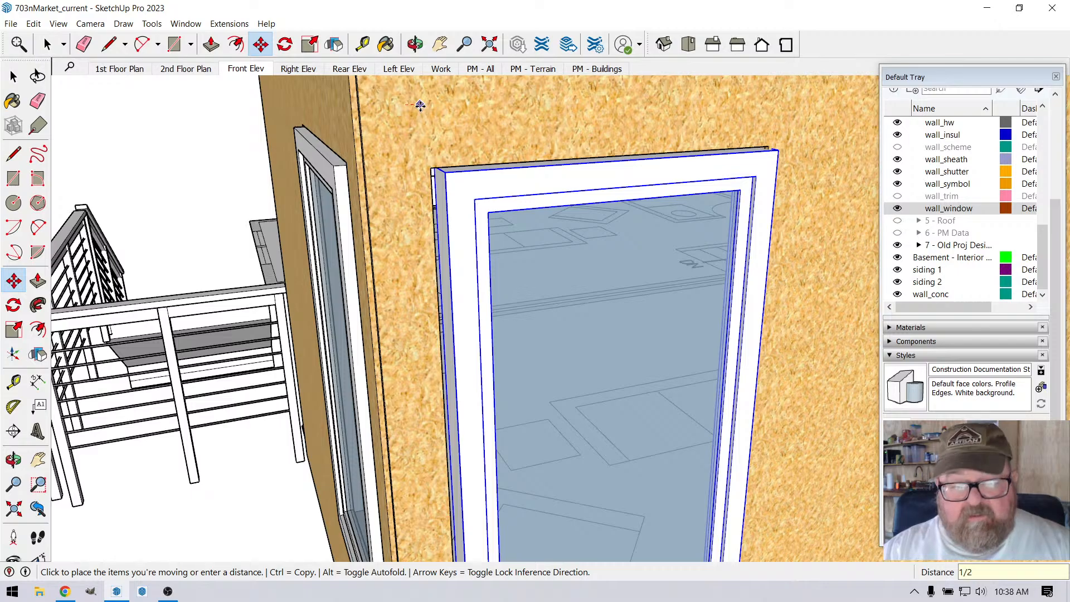
{"action": "key", "text": "Return"}
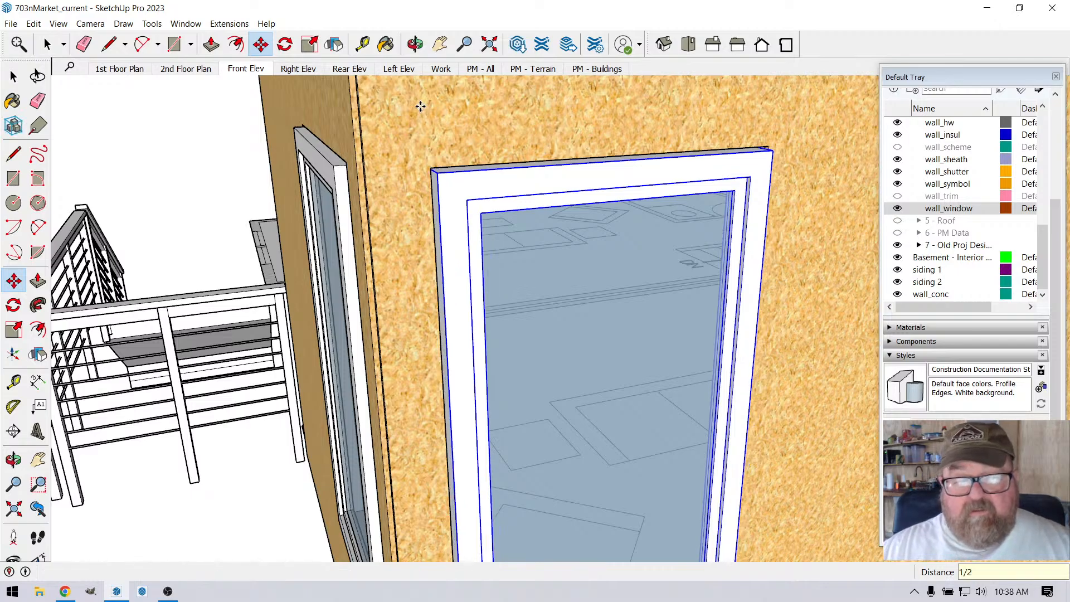
{"action": "left_click", "coordinate": [415, 44]}
{"action": "left_click_drag", "start_coordinate": [424, 177], "coordinate": [636, 199]}
{"action": "left_click_drag", "start_coordinate": [485, 213], "coordinate": [390, 225]}
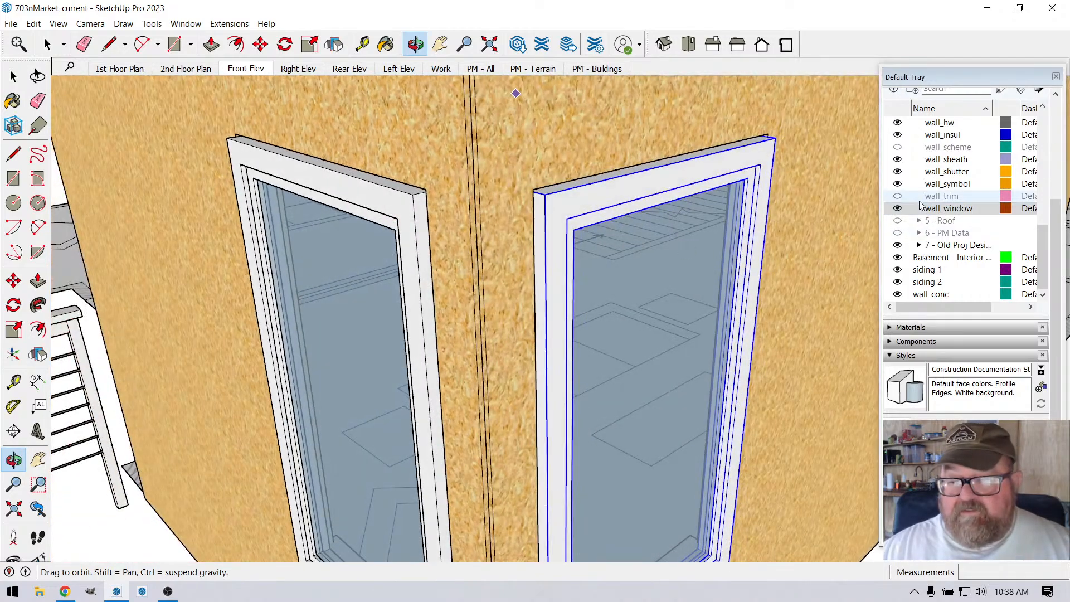
Step: Make the wall_clad tag visible so both walls show their siding
{"action": "scroll", "coordinate": [913, 198], "scroll_direction": "up", "scroll_amount": 1}
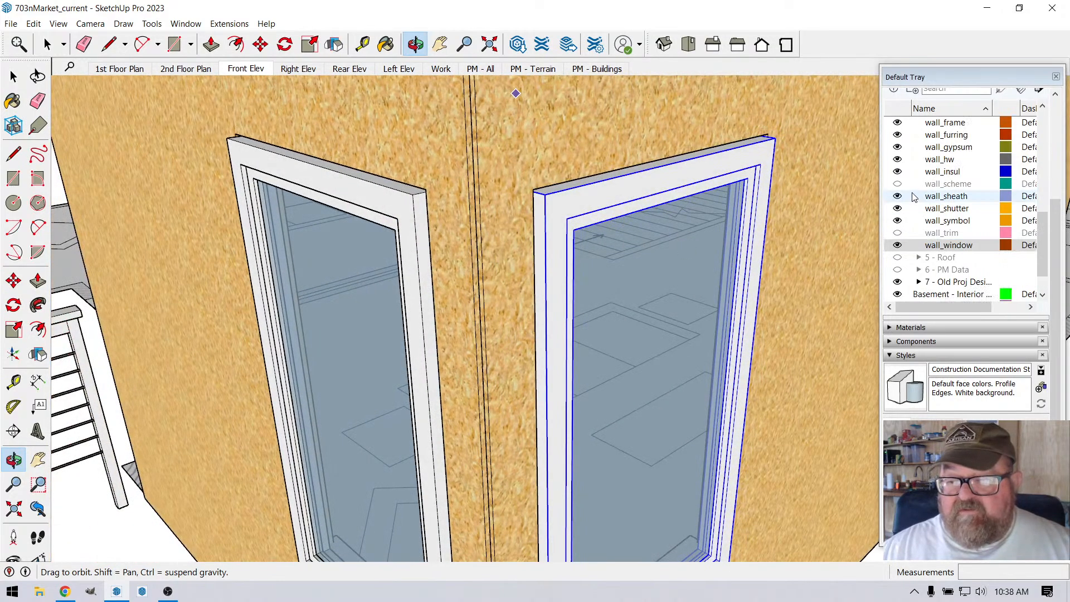
{"action": "scroll", "coordinate": [914, 197], "scroll_direction": "down", "scroll_amount": 3}
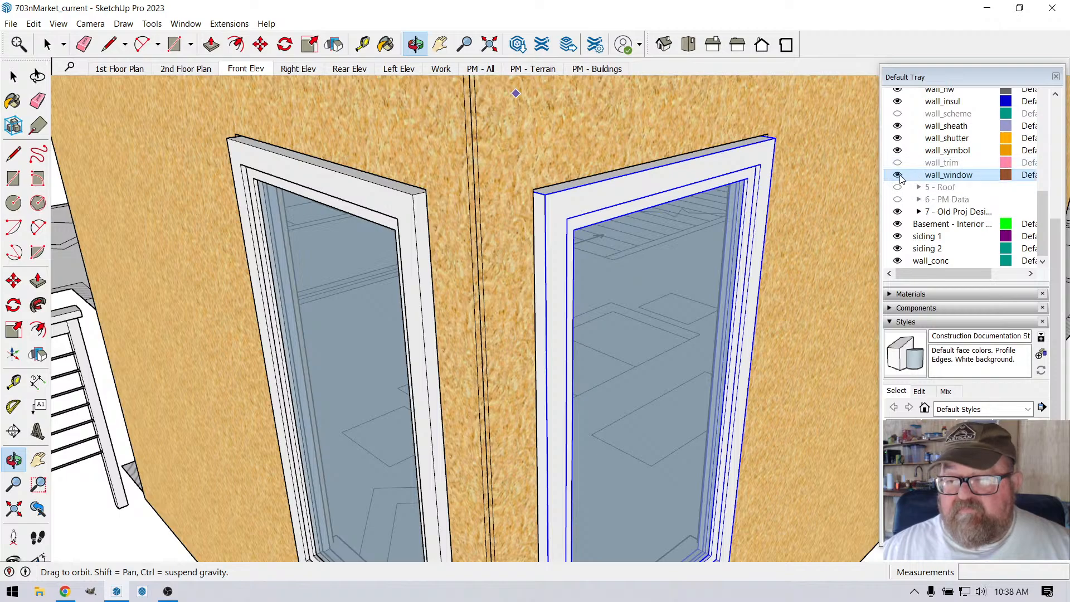
{"action": "scroll", "coordinate": [899, 177], "scroll_direction": "up", "scroll_amount": 3}
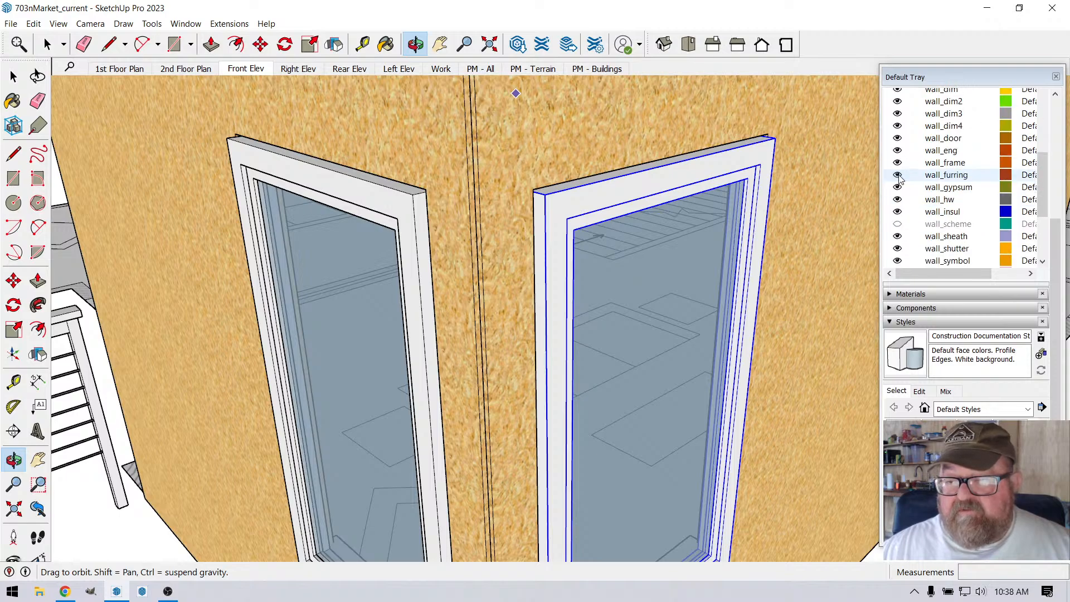
{"action": "scroll", "coordinate": [899, 177], "scroll_direction": "up", "scroll_amount": 3}
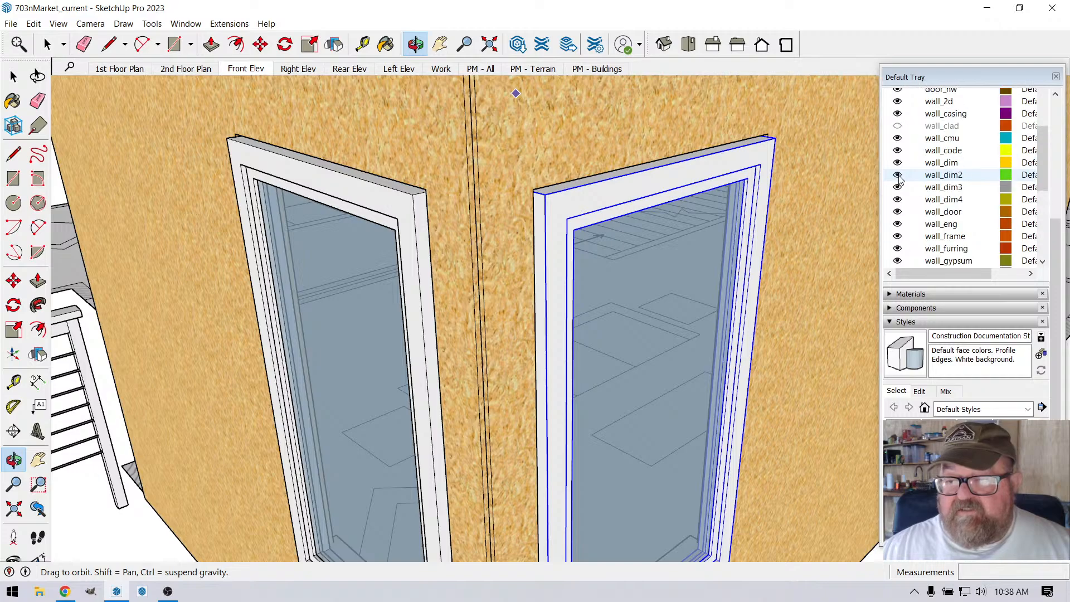
{"action": "left_click", "coordinate": [898, 162]}
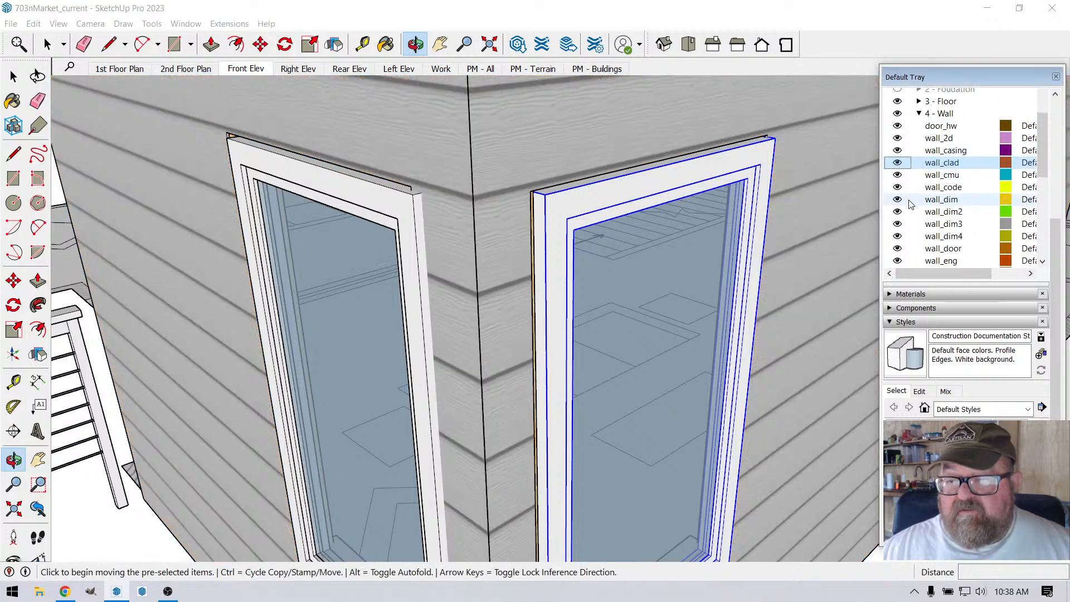
Step: Make the wall_trim tag visible, examine the exterior trim around the corner windows, and hide that tag again
{"action": "scroll", "coordinate": [912, 204], "scroll_direction": "down", "scroll_amount": 2}
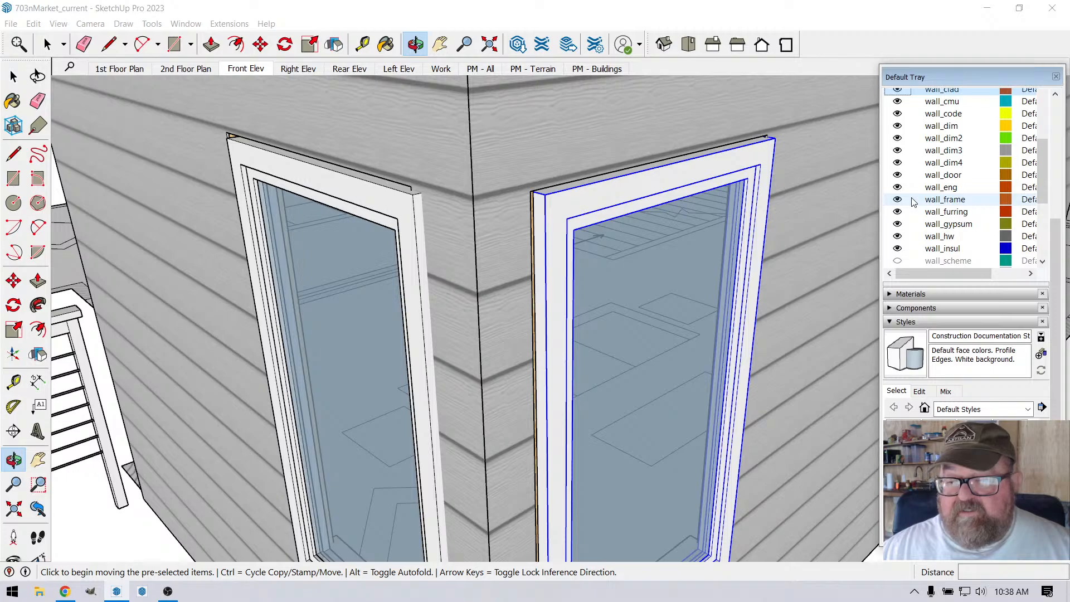
{"action": "scroll", "coordinate": [913, 201], "scroll_direction": "down", "scroll_amount": 1}
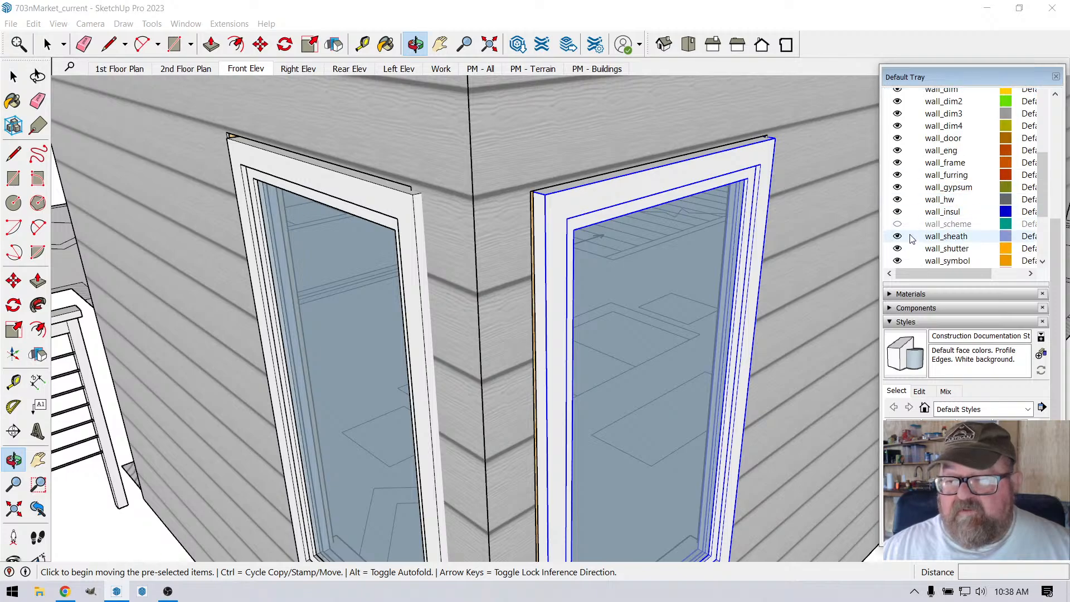
{"action": "scroll", "coordinate": [912, 213], "scroll_direction": "down", "scroll_amount": 1}
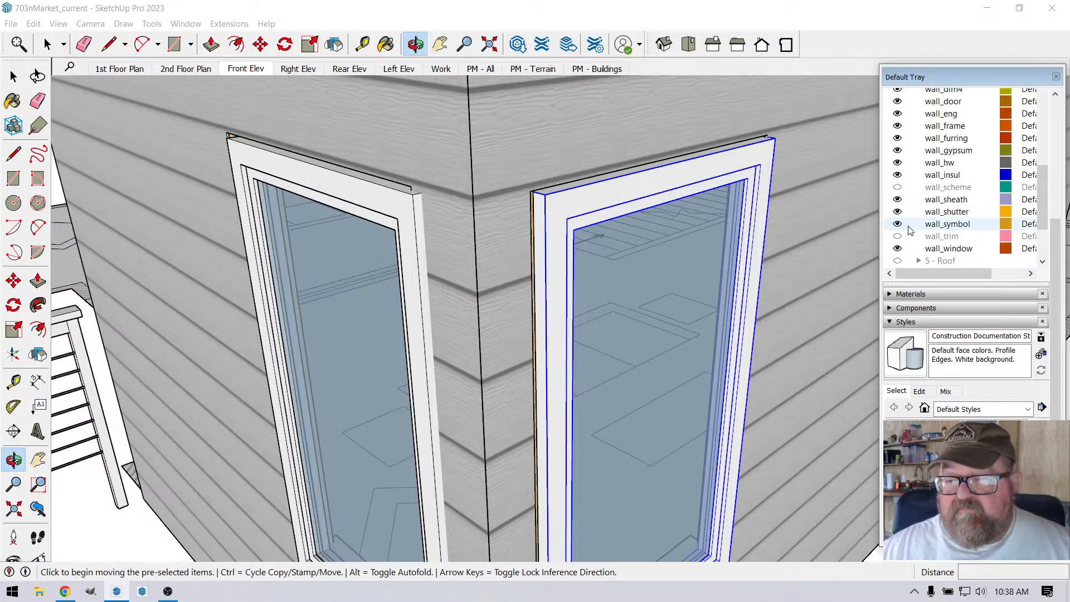
{"action": "left_click", "coordinate": [898, 236]}
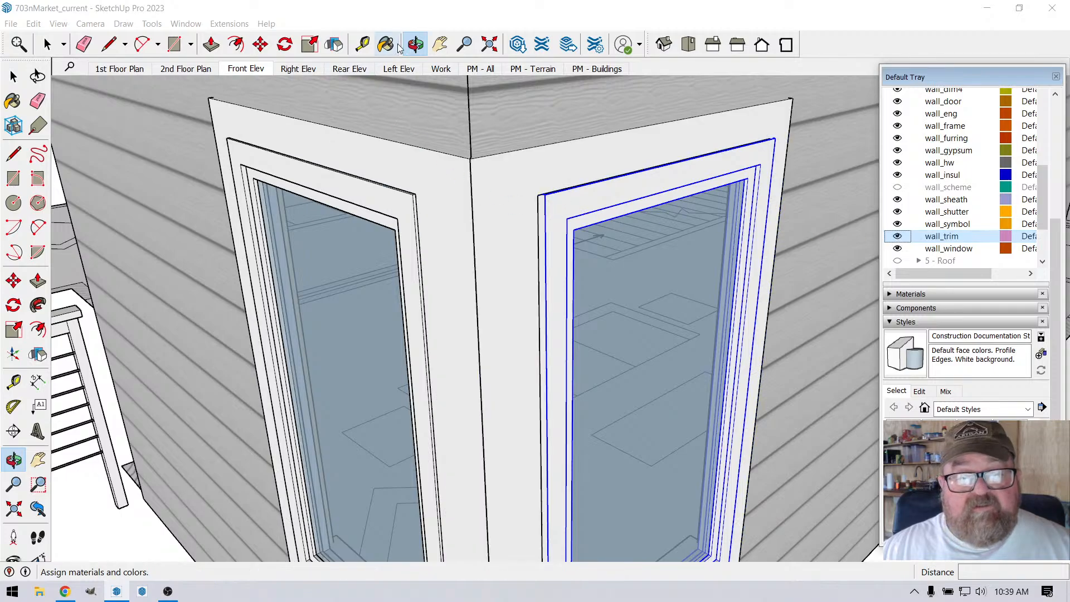
{"action": "left_click_drag", "start_coordinate": [521, 158], "coordinate": [485, 256]}
{"action": "key", "text": "space"}
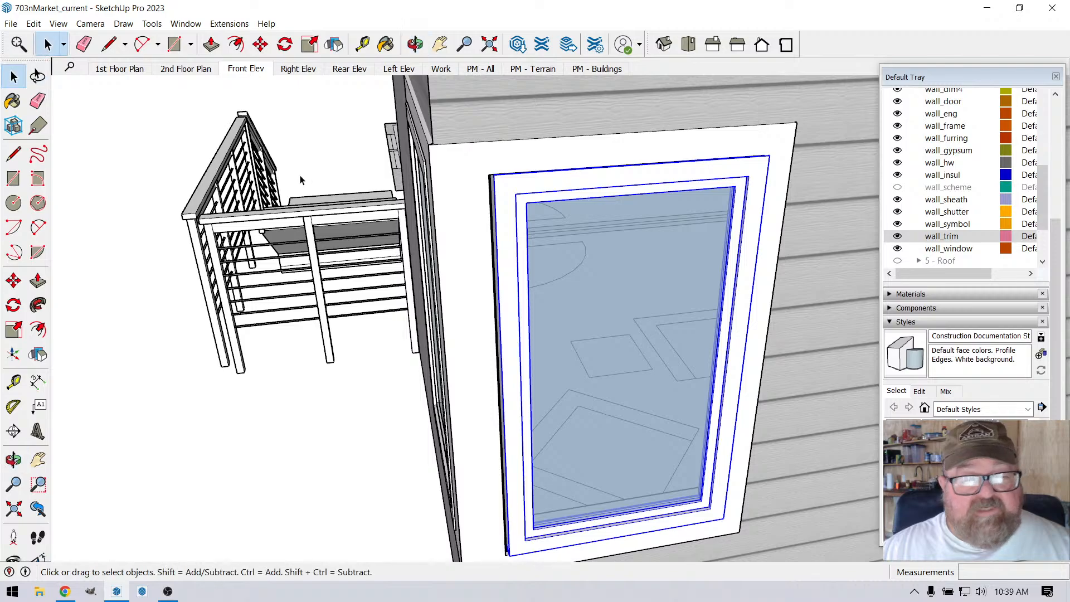
{"action": "scroll", "coordinate": [496, 228], "scroll_direction": "up", "scroll_amount": 3}
{"action": "left_click", "coordinate": [415, 44]}
{"action": "left_click_drag", "start_coordinate": [641, 201], "coordinate": [579, 201]}
{"action": "left_click", "coordinate": [46, 44]}
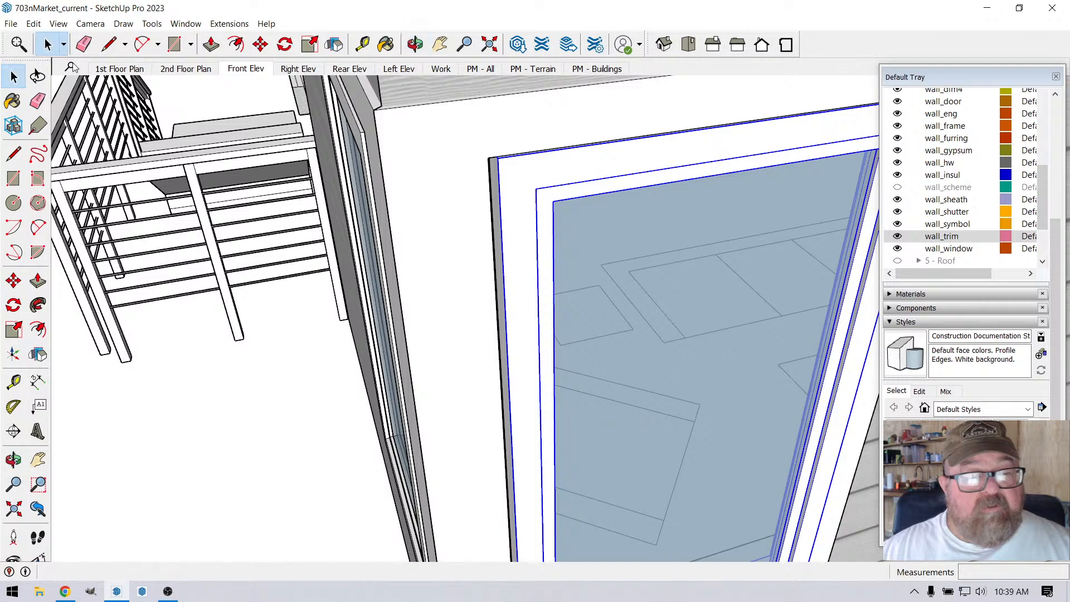
{"action": "scroll", "coordinate": [510, 199], "scroll_direction": "down", "scroll_amount": 4}
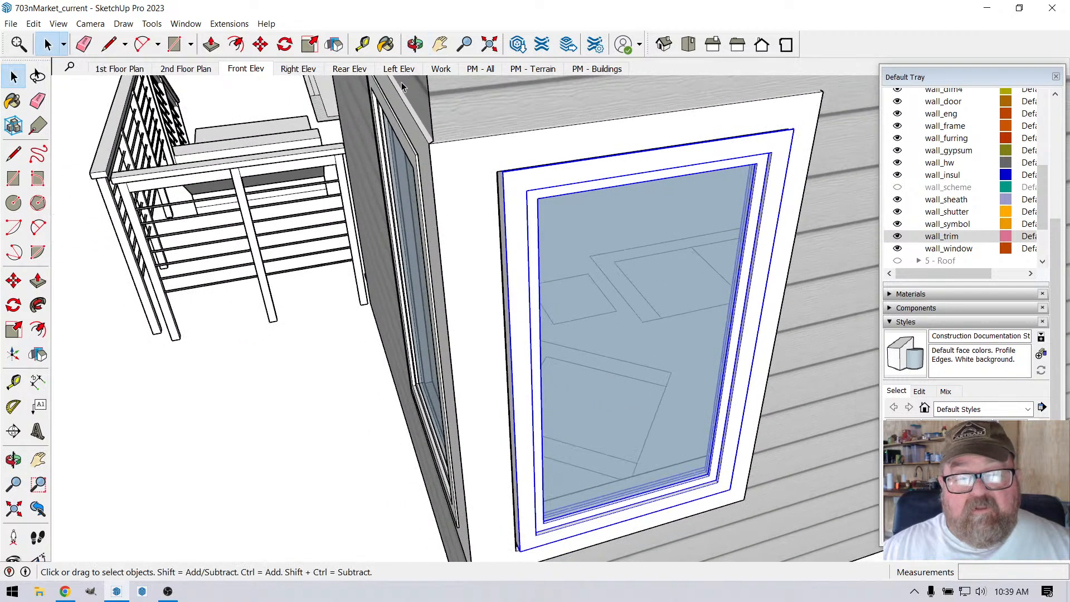
{"action": "left_click", "coordinate": [897, 236]}
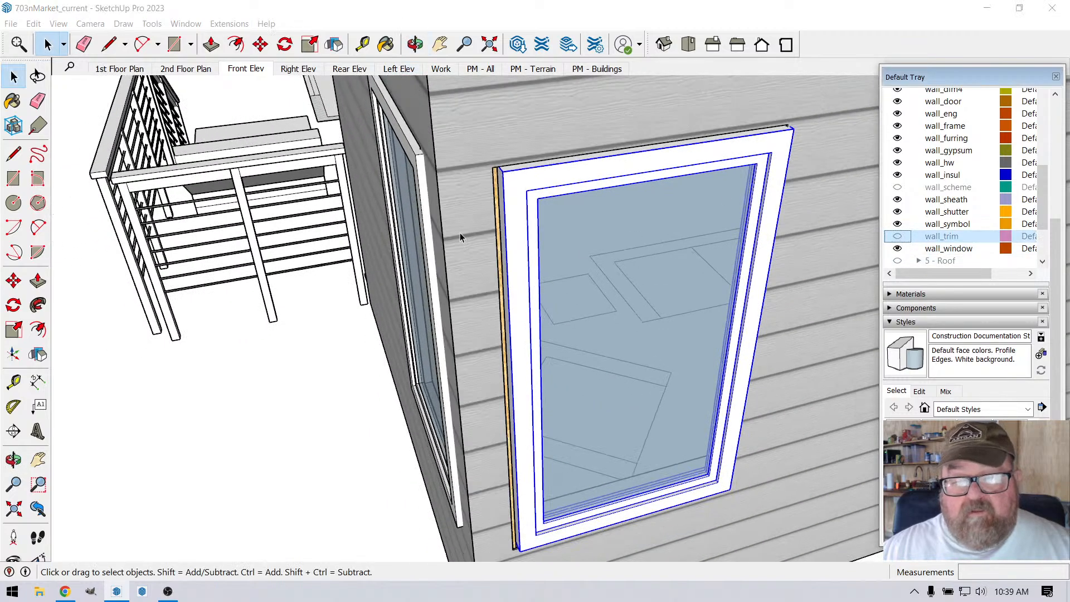
Step: From inside the room, push/pull the narrow vertical face at the window corner 1/2" toward the longer wall's window
{"action": "left_click", "coordinate": [415, 44]}
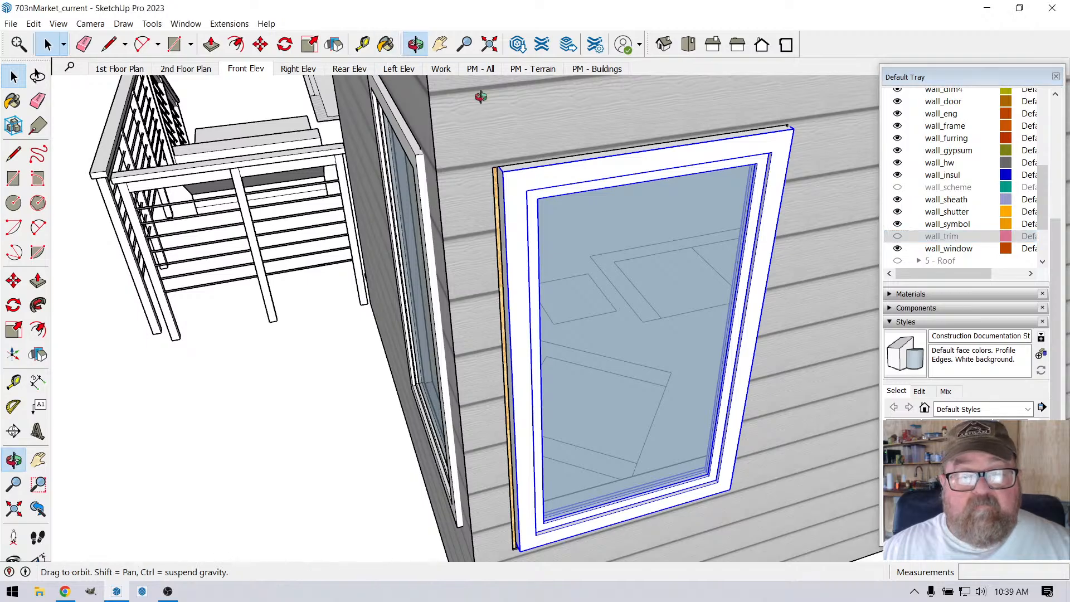
{"action": "left_click_drag", "start_coordinate": [480, 95], "coordinate": [175, 283]}
{"action": "scroll", "coordinate": [476, 295], "scroll_direction": "up", "scroll_amount": 6}
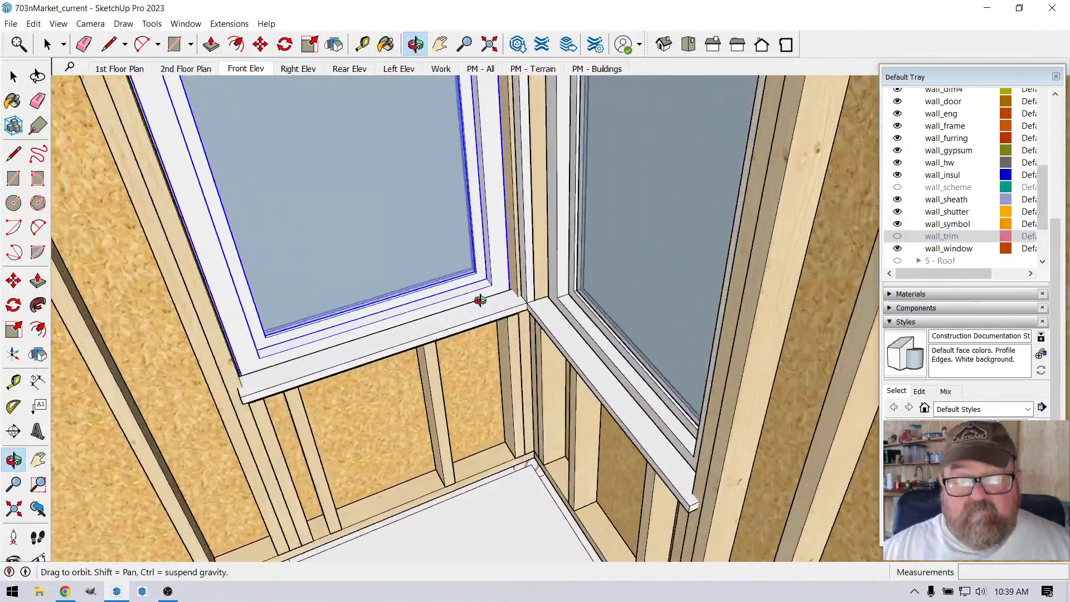
{"action": "left_click_drag", "start_coordinate": [471, 282], "coordinate": [558, 314]}
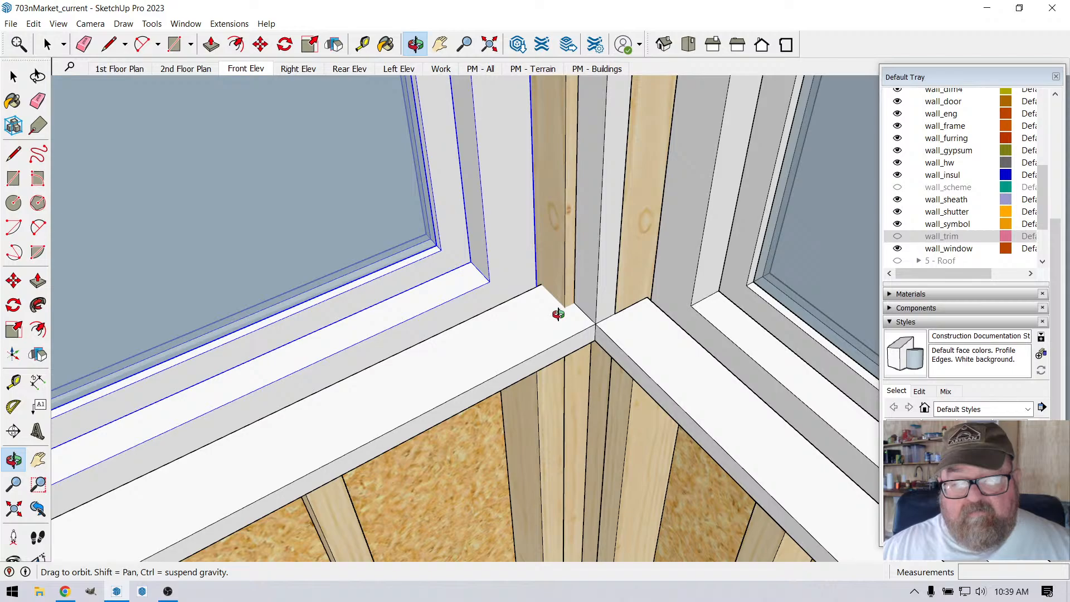
{"action": "scroll", "coordinate": [597, 310], "scroll_direction": "up", "scroll_amount": 3}
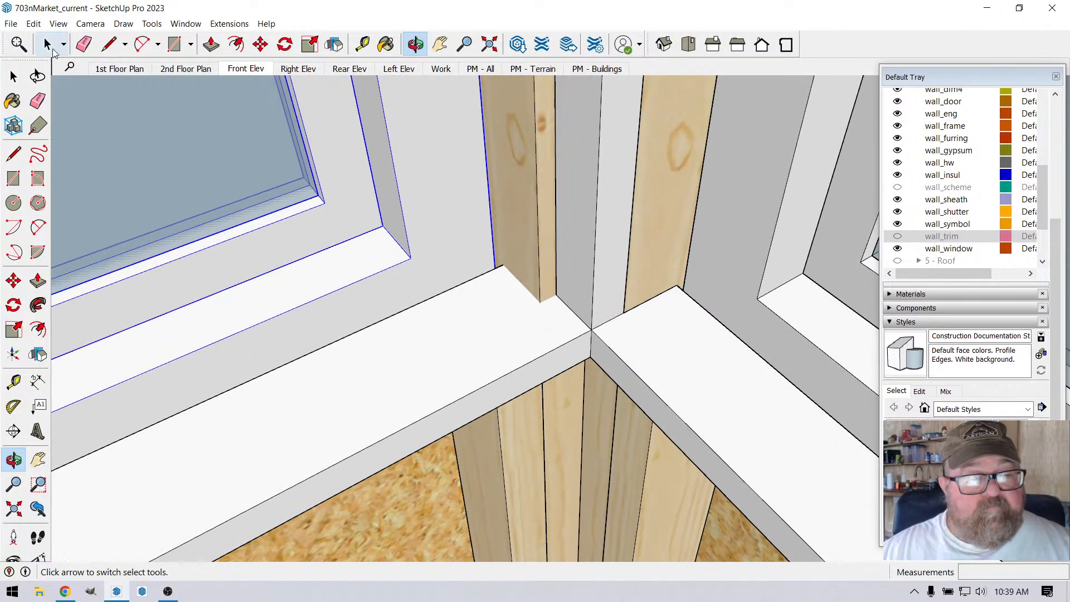
{"action": "left_click", "coordinate": [49, 47]}
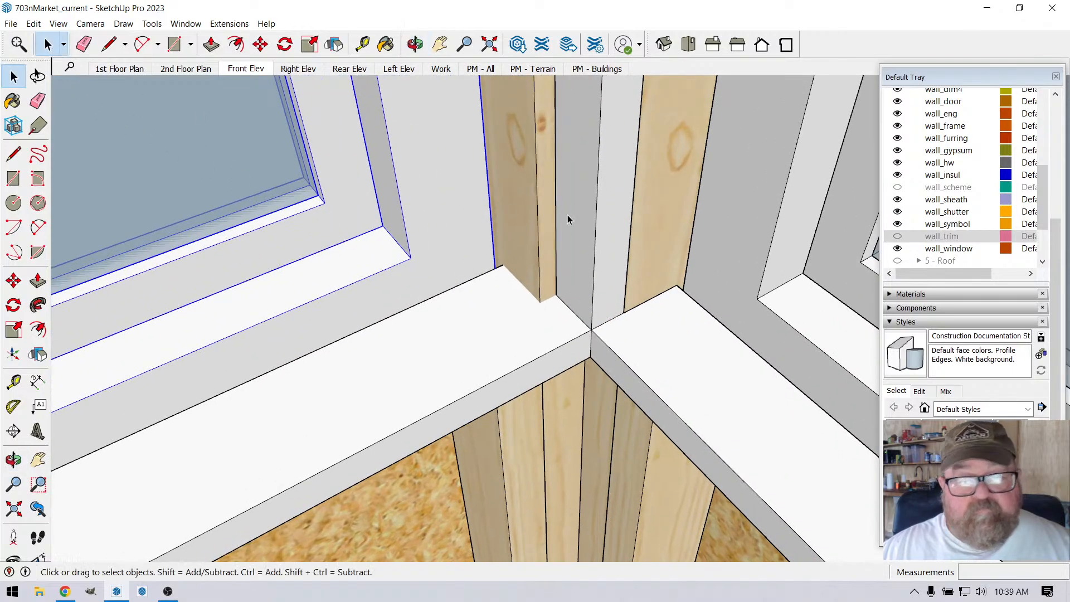
{"action": "left_click", "coordinate": [212, 44]}
{"action": "left_click", "coordinate": [552, 159]}
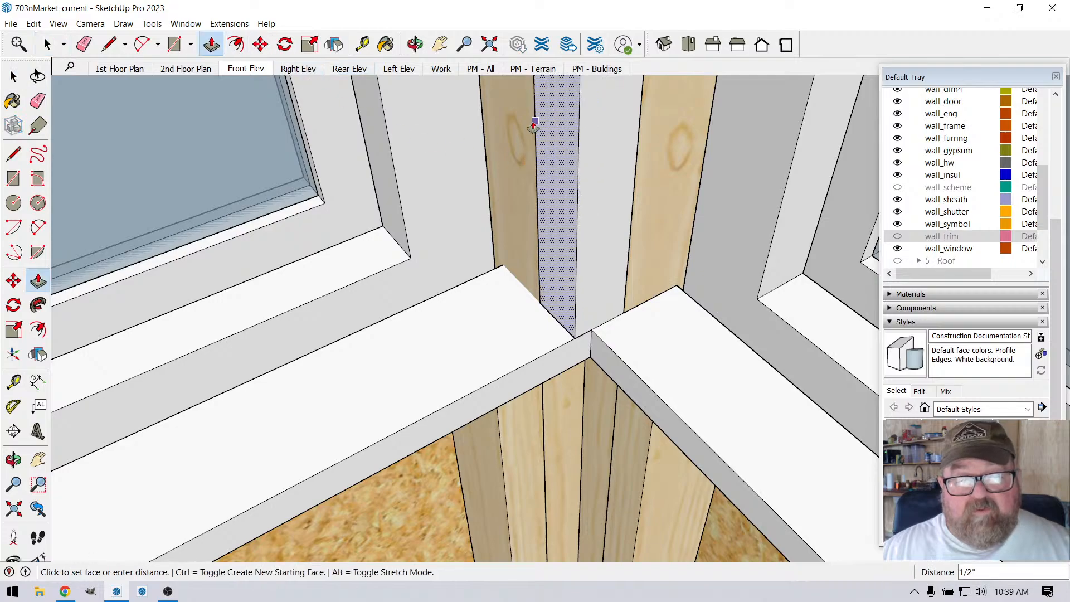
{"action": "left_click", "coordinate": [532, 127]}
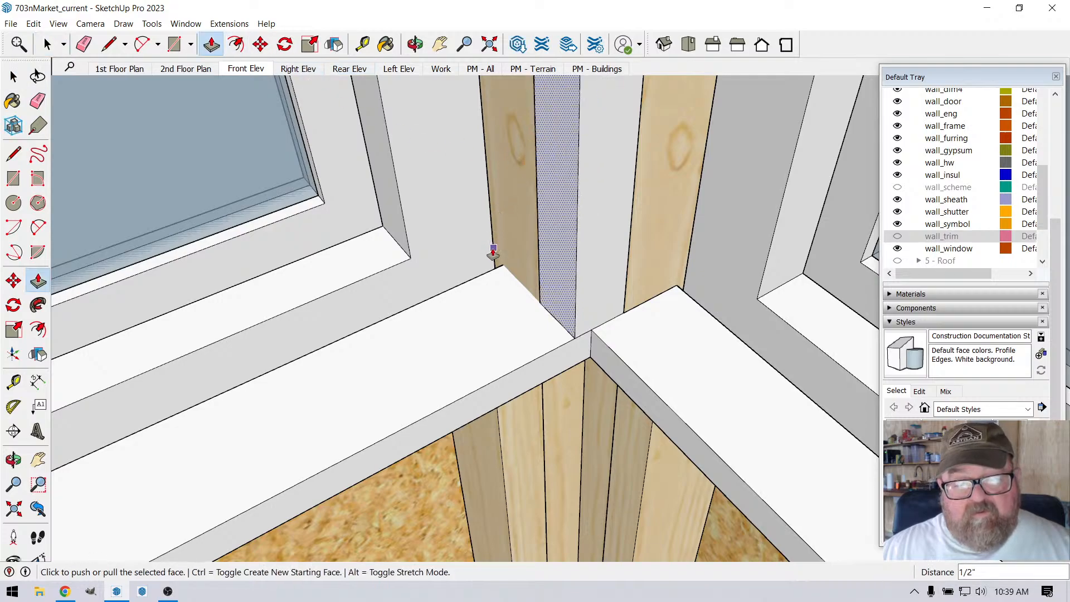
Step: Draw a 3 1/4" line across the corner end of the longer wall's interior sill, from back to front
{"action": "middle_click_drag", "start_coordinate": [493, 252], "coordinate": [509, 248]}
{"action": "key", "text": "space"}
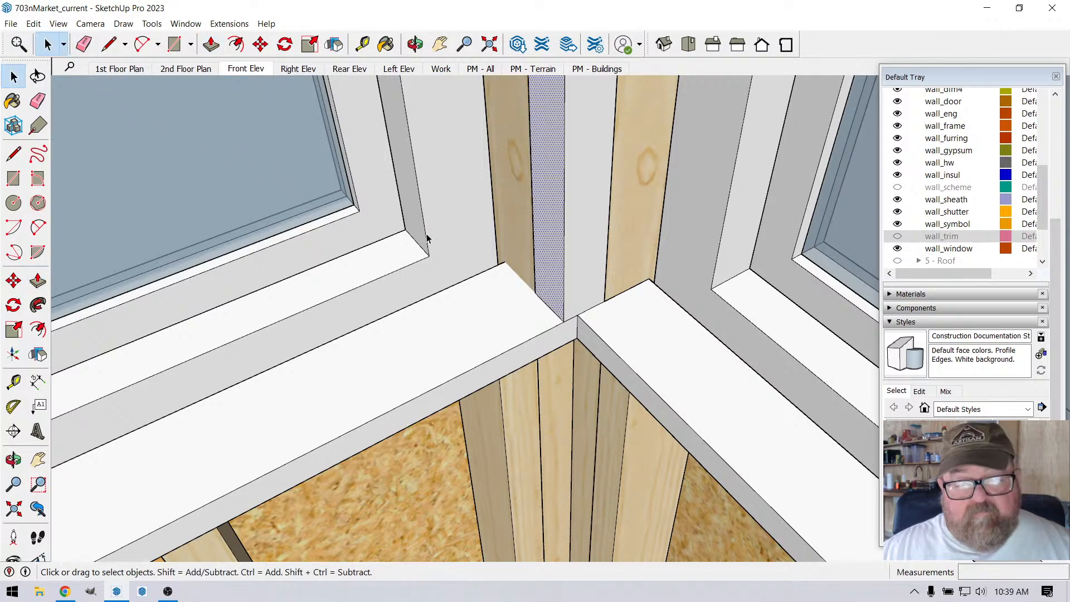
{"action": "left_click_drag", "start_coordinate": [603, 376], "coordinate": [604, 376]}
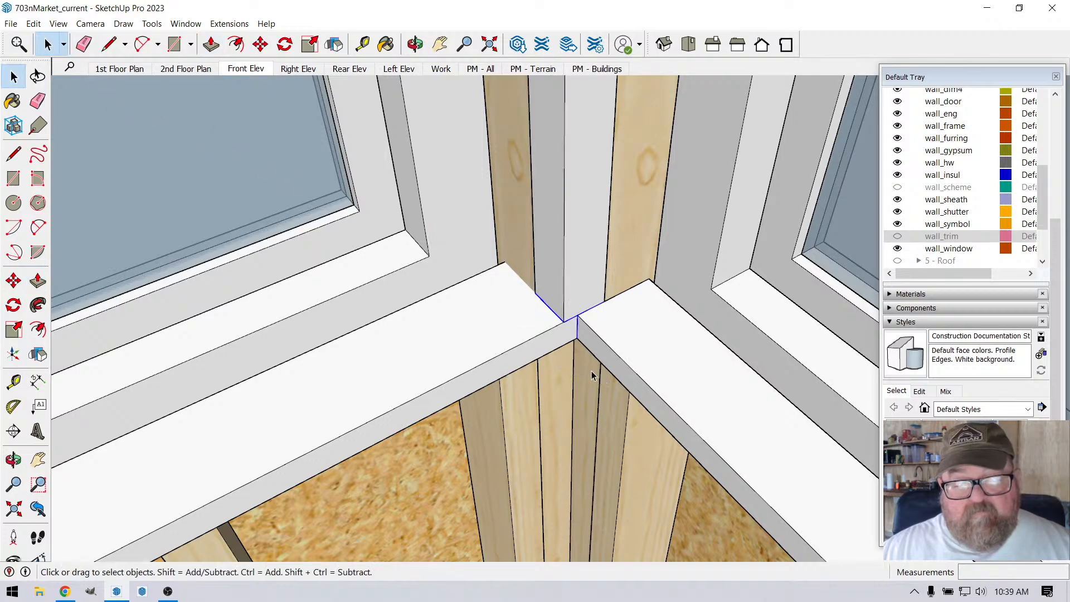
{"action": "left_click", "coordinate": [518, 326]}
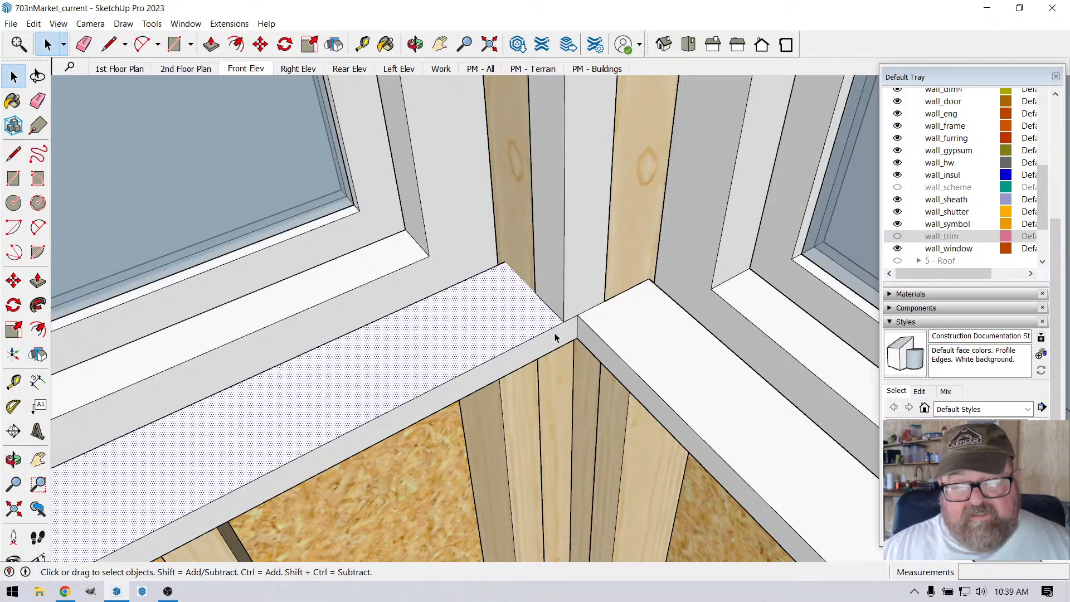
{"action": "key", "text": "e"}
{"action": "key", "text": "l"}
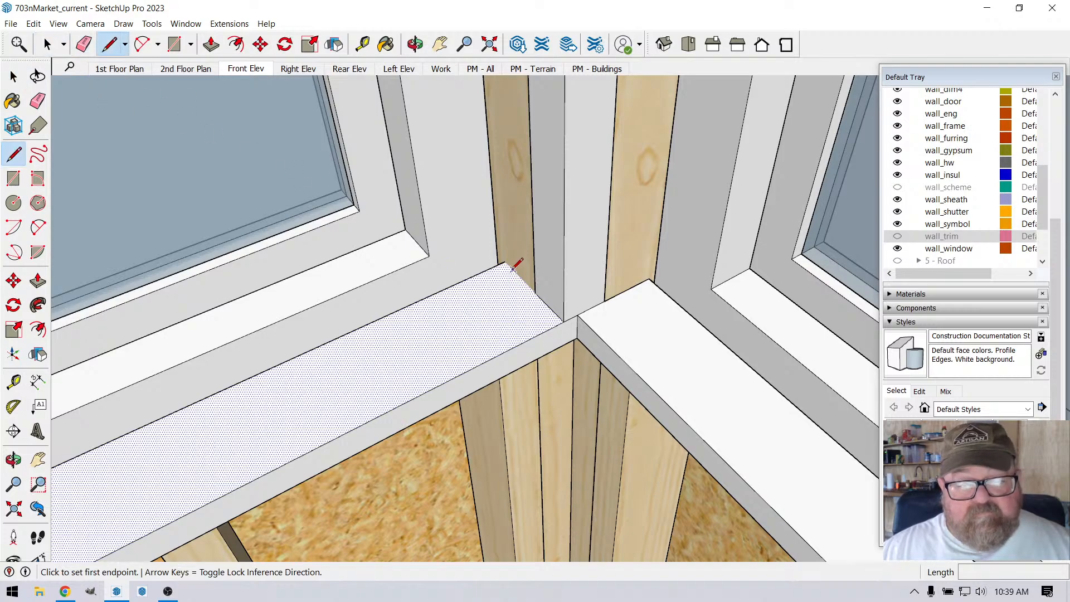
{"action": "left_click", "coordinate": [503, 262]}
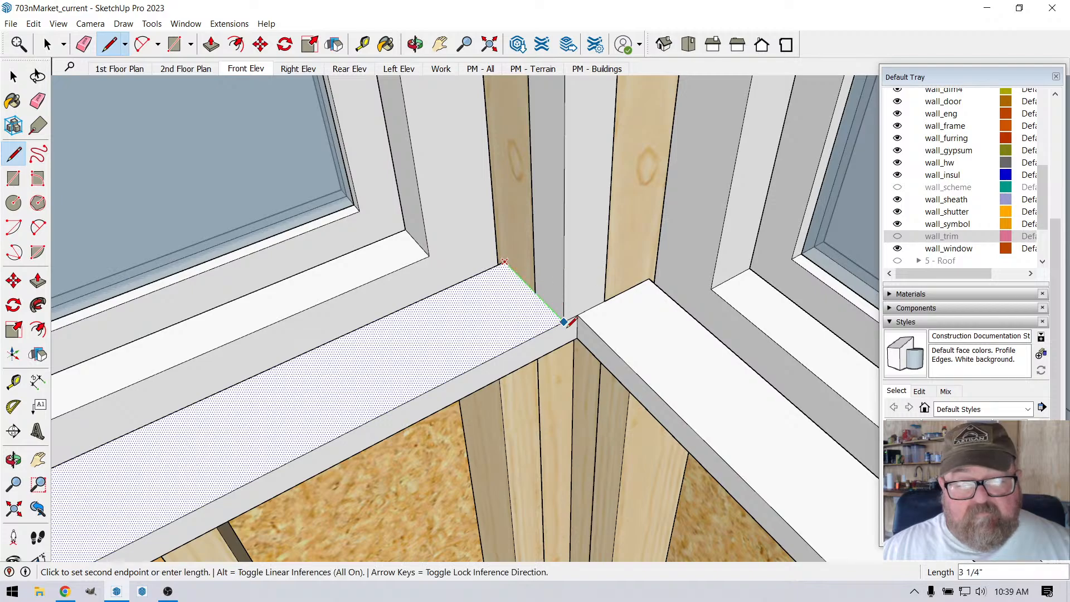
{"action": "left_click", "coordinate": [575, 334]}
{"action": "scroll", "coordinate": [561, 359], "scroll_direction": "up", "scroll_amount": 4}
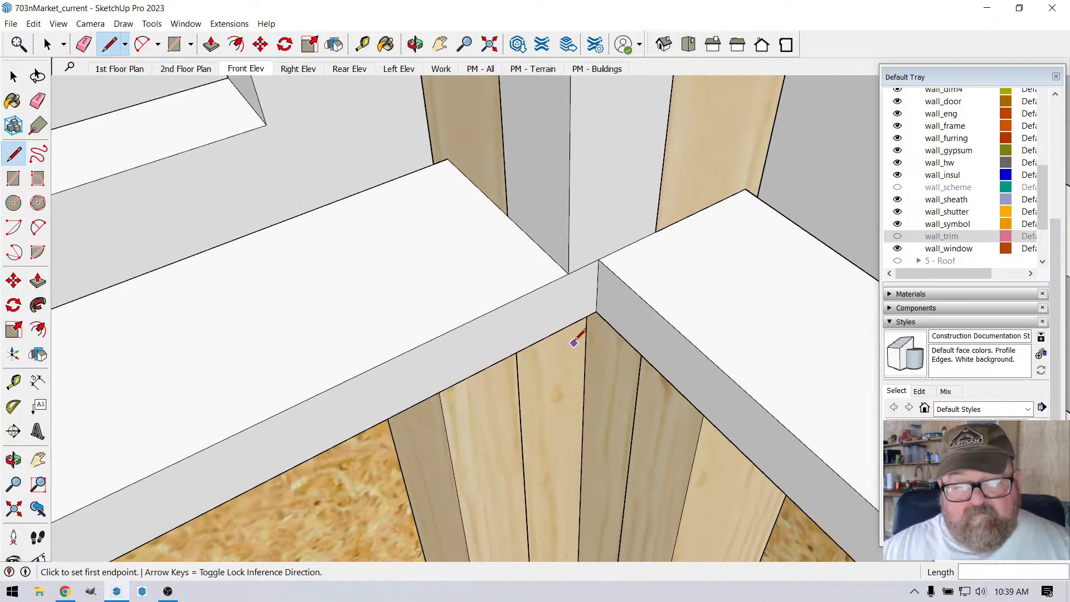
Step: Try to push/pull the leftover end of the longer wall's interior sill at the corner
{"action": "left_click", "coordinate": [212, 45]}
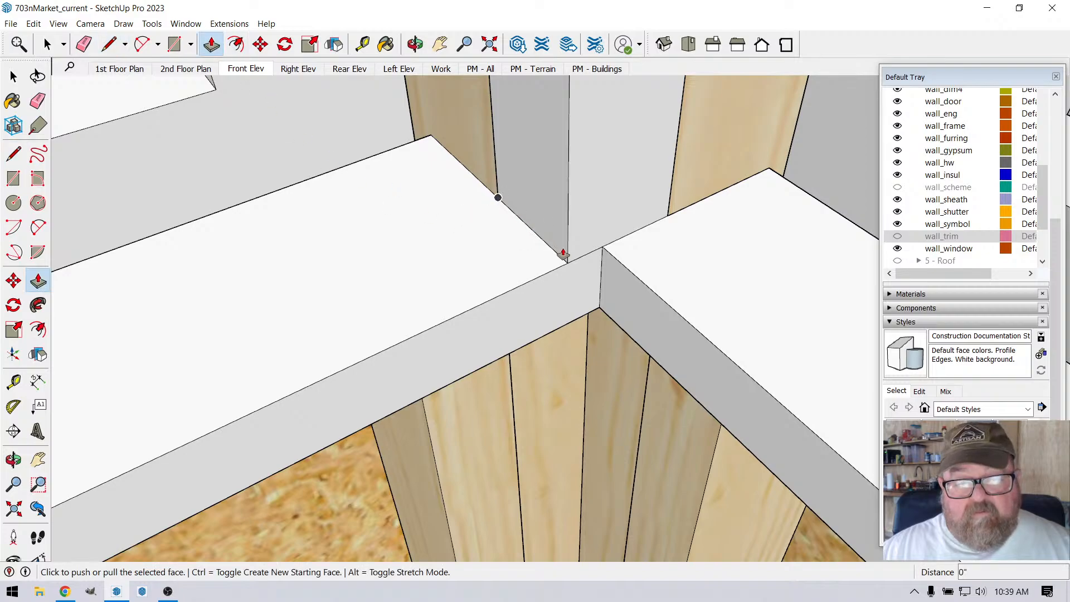
{"action": "left_click", "coordinate": [563, 253]}
{"action": "left_click", "coordinate": [572, 279]}
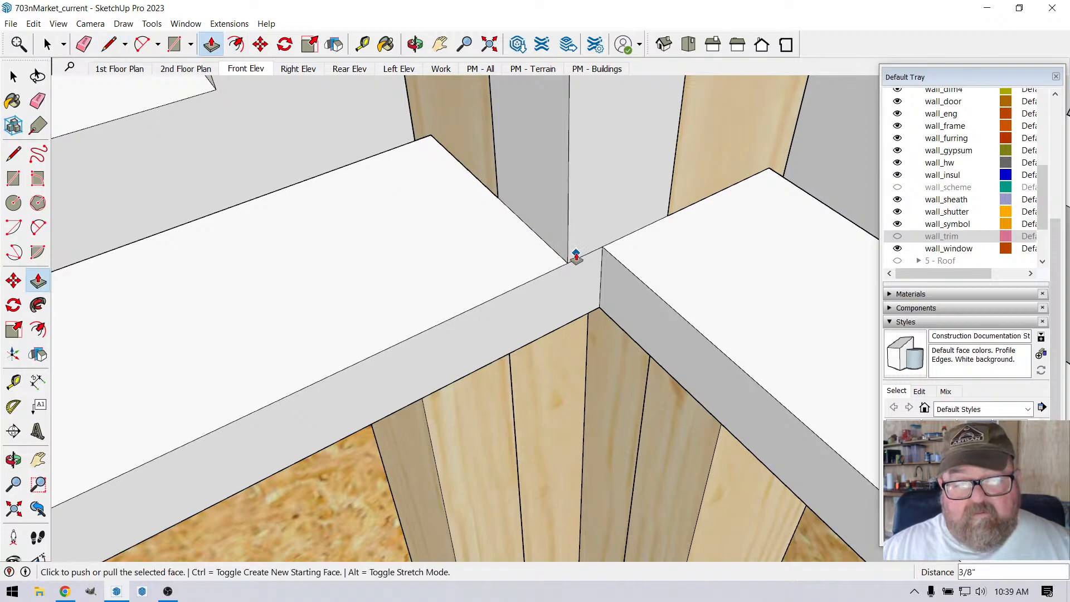
{"action": "left_click", "coordinate": [576, 257]}
{"action": "left_click", "coordinate": [574, 283]}
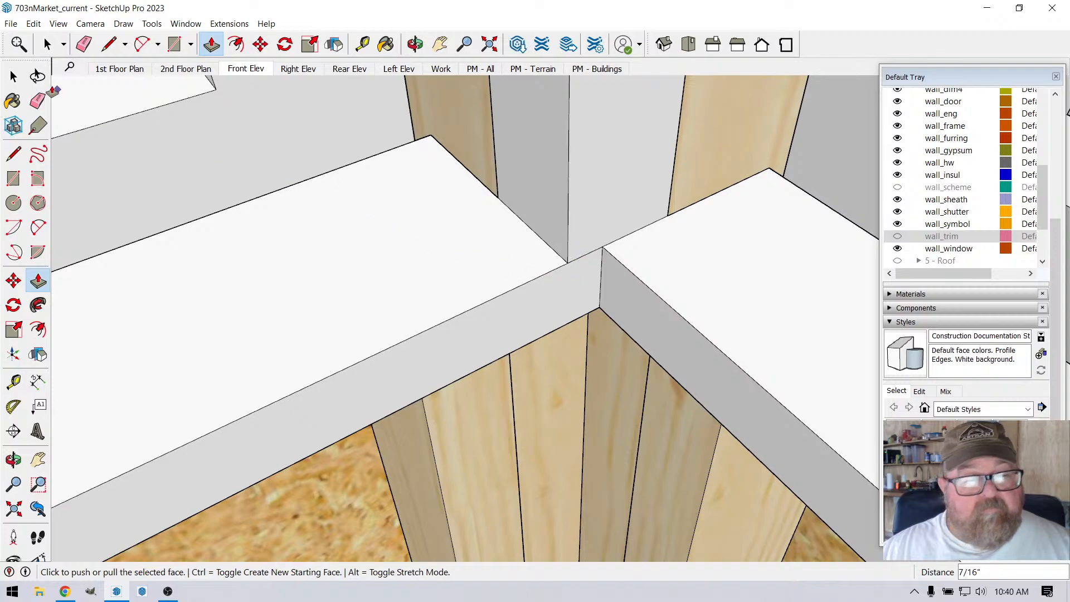
Step: Draw a 1" vertical line down the sill's front face at its corner end, splitting off the leftover piece
{"action": "left_click", "coordinate": [110, 45]}
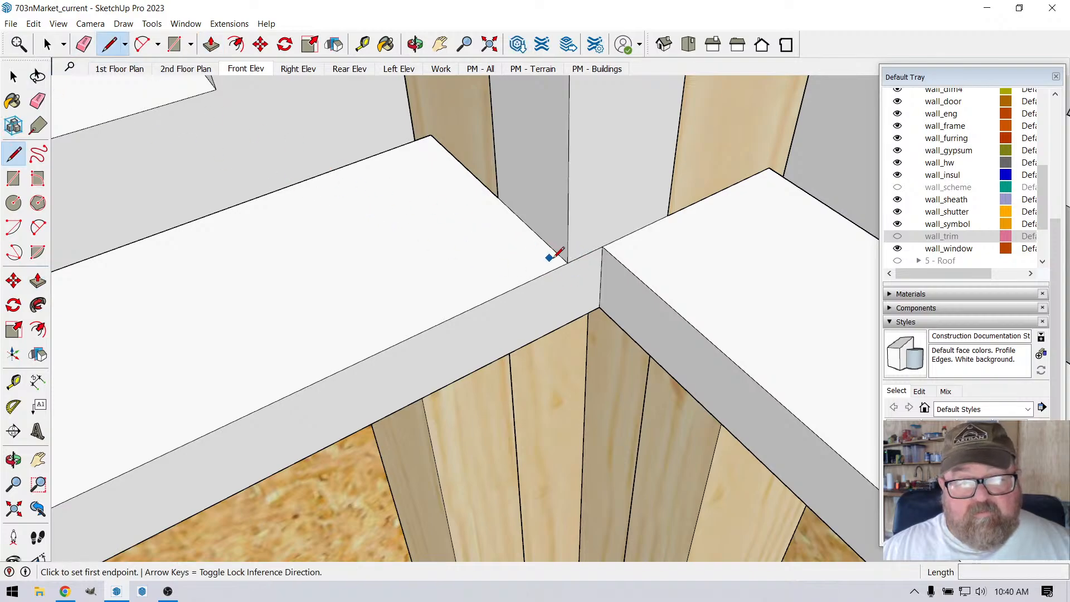
{"action": "left_click", "coordinate": [568, 262]}
{"action": "left_click", "coordinate": [568, 323]}
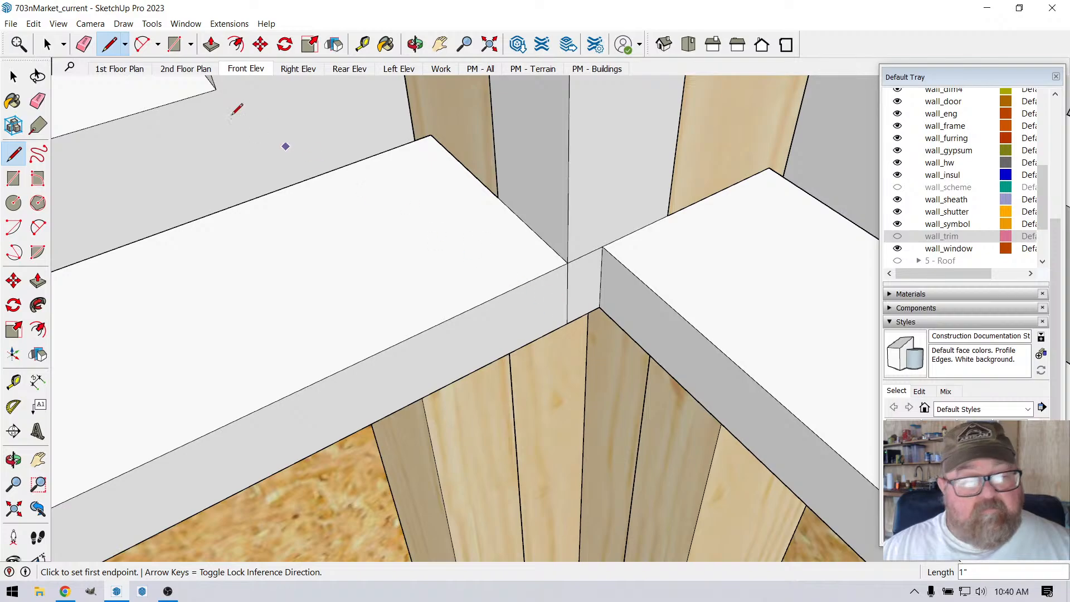
{"action": "key", "text": "e"}
{"action": "key", "text": "space"}
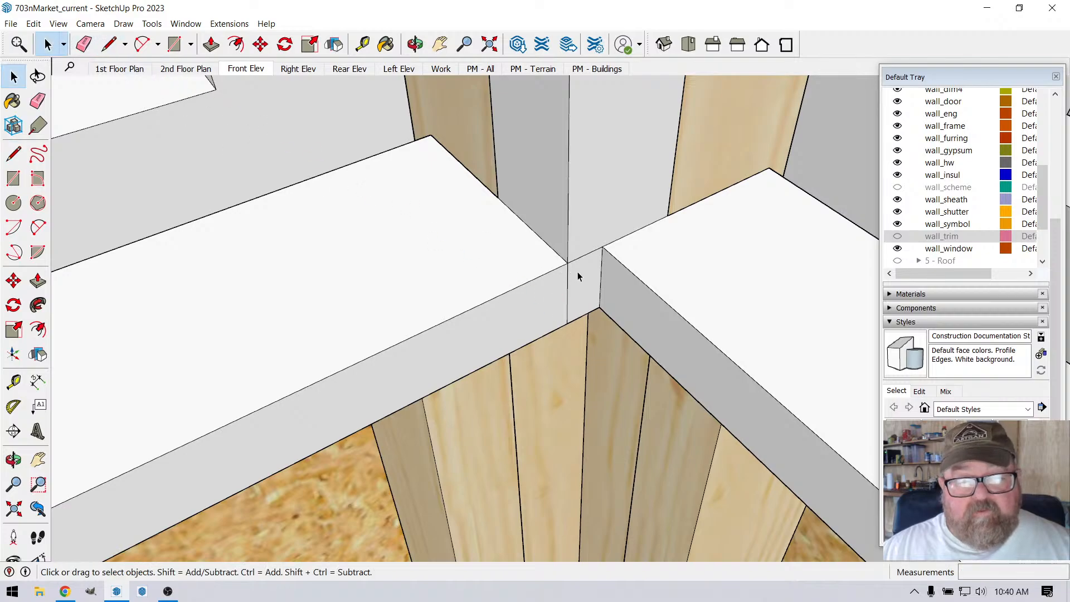
Step: Push the small split-off face at the sill's corner end back 3 1/4" to cut away the leftover piece
{"action": "left_click", "coordinate": [576, 277]}
{"action": "left_click", "coordinate": [212, 44]}
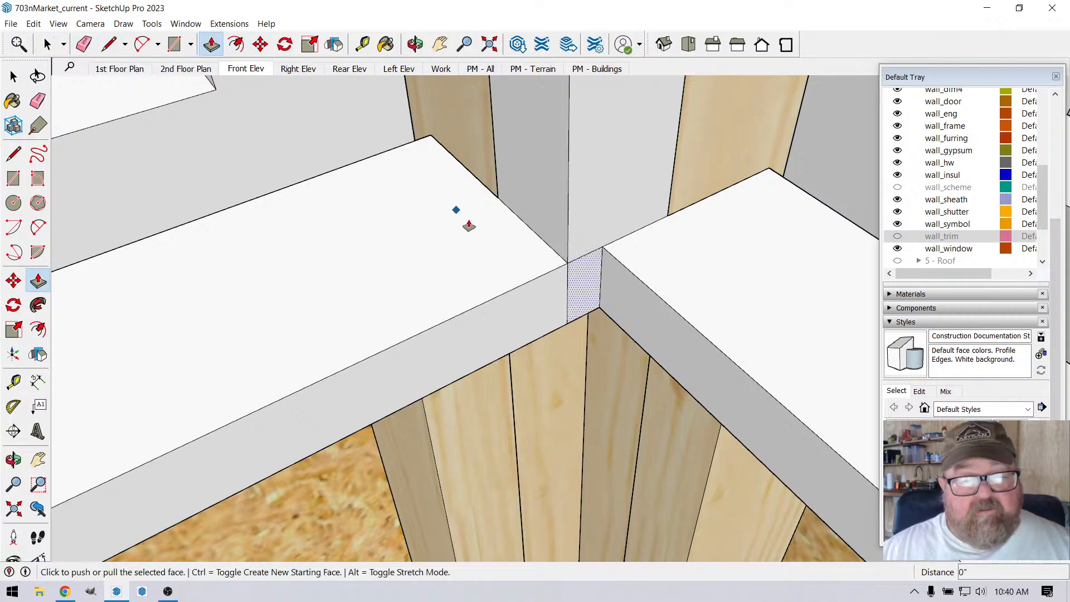
{"action": "left_click", "coordinate": [578, 278]}
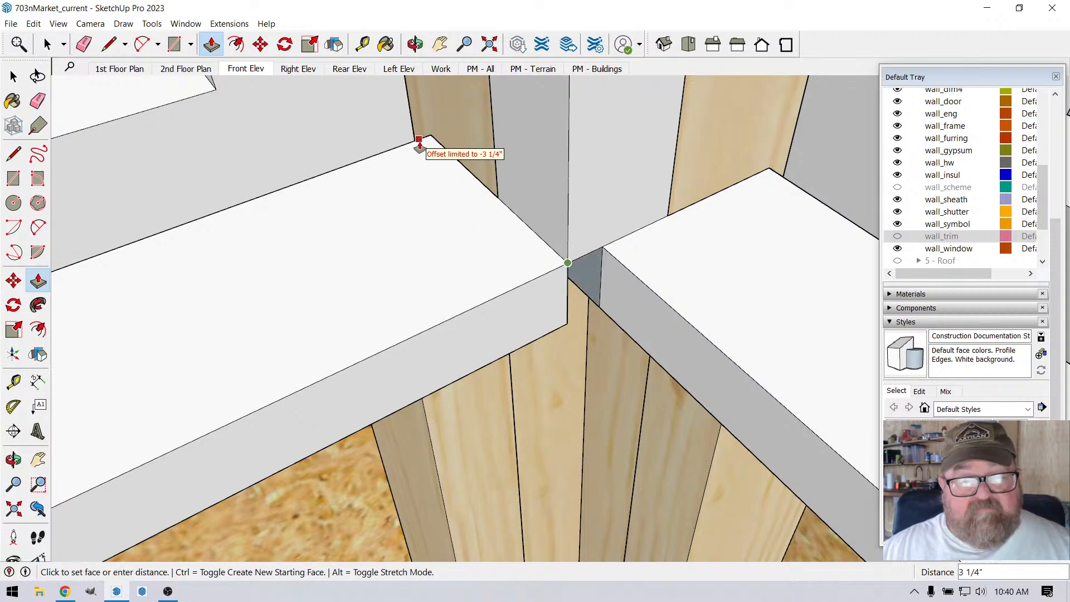
{"action": "left_click", "coordinate": [418, 170]}
{"action": "middle_click_drag", "start_coordinate": [418, 172], "coordinate": [563, 281]}
{"action": "scroll", "coordinate": [563, 281], "scroll_direction": "up", "scroll_amount": 1}
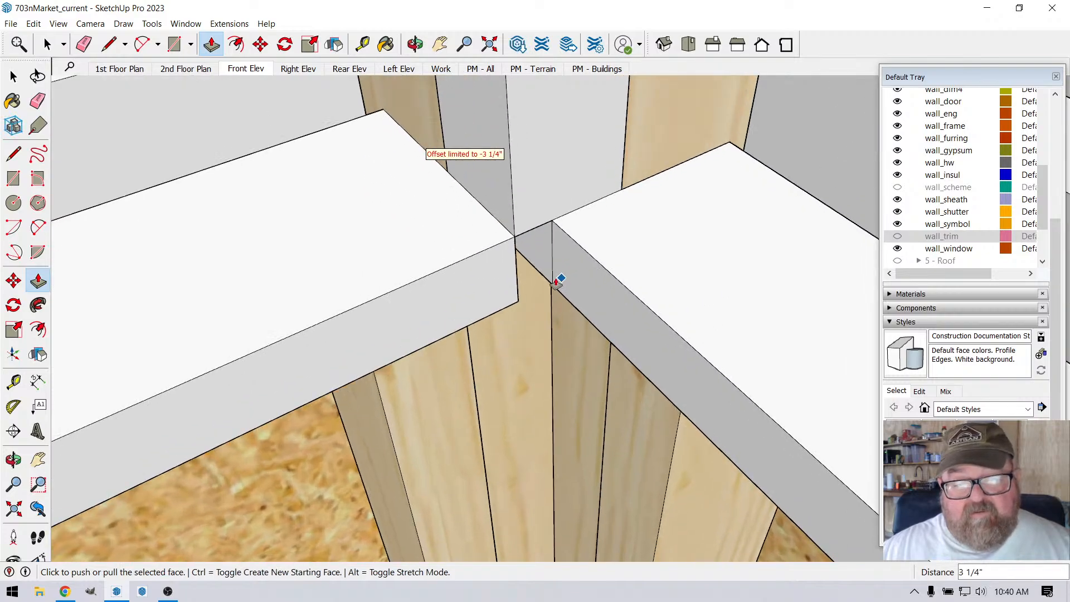
Step: Pull the front face of the recessed interior sill out 1/2" to meet the corner of the adjoining sill
{"action": "left_click", "coordinate": [414, 45]}
{"action": "left_click_drag", "start_coordinate": [485, 221], "coordinate": [508, 446]}
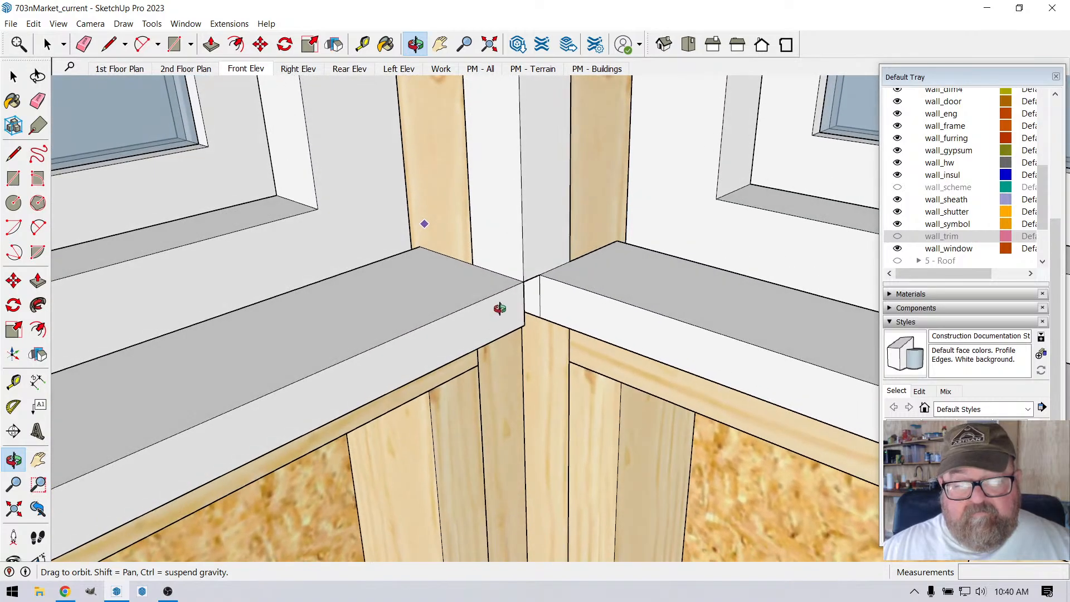
{"action": "left_click_drag", "start_coordinate": [500, 308], "coordinate": [365, 396]}
{"action": "left_click_drag", "start_coordinate": [324, 402], "coordinate": [502, 385]}
{"action": "left_click", "coordinate": [260, 44]}
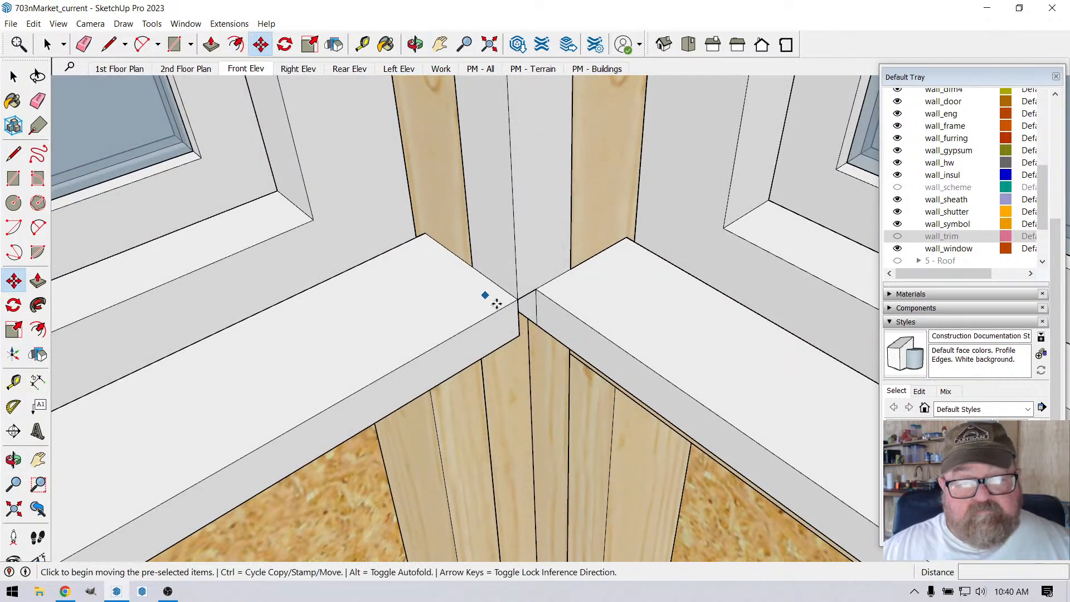
{"action": "left_click", "coordinate": [211, 44]}
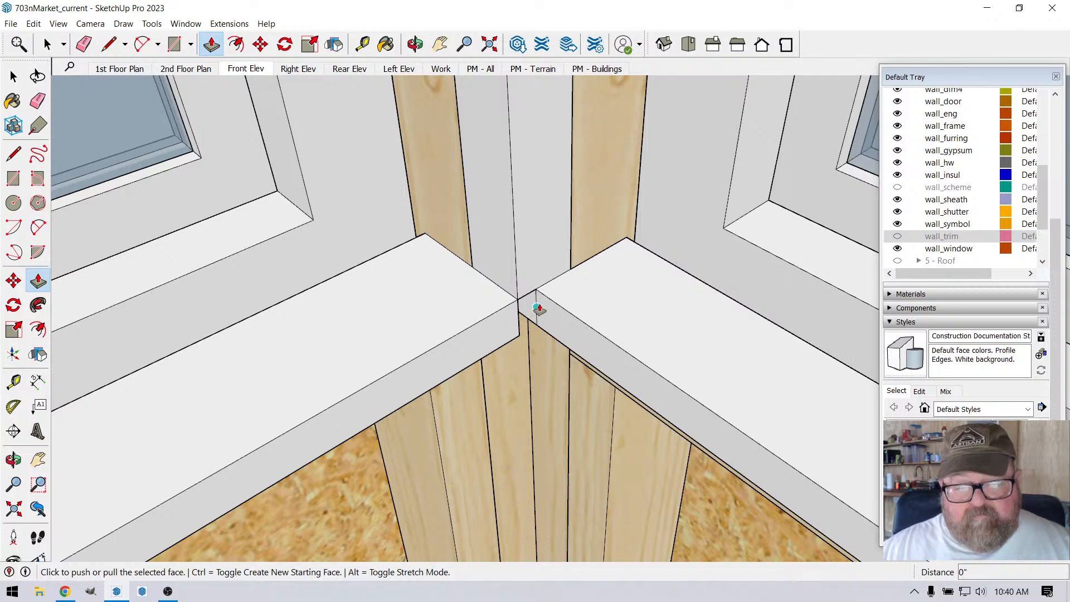
{"action": "left_click", "coordinate": [46, 44]}
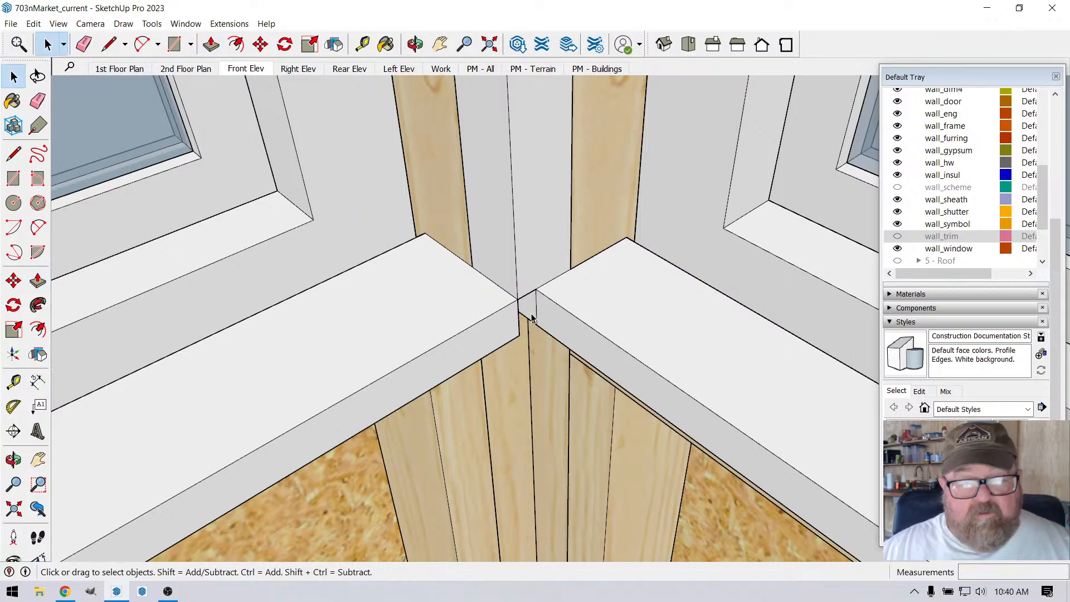
{"action": "left_click", "coordinate": [554, 325]}
{"action": "key", "text": "p"}
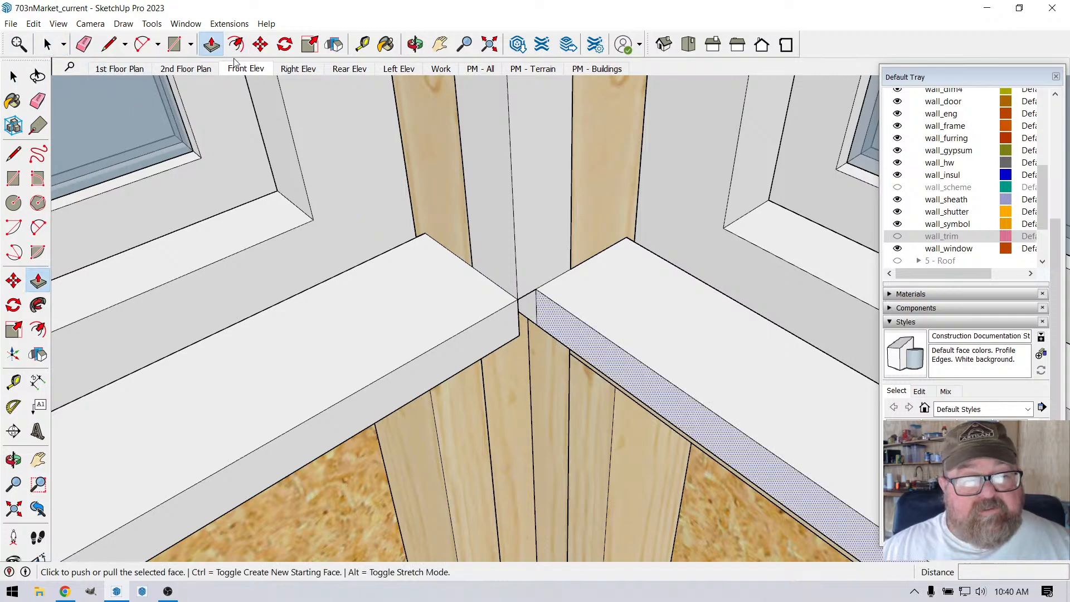
{"action": "left_click", "coordinate": [518, 300]}
{"action": "left_click", "coordinate": [536, 306]}
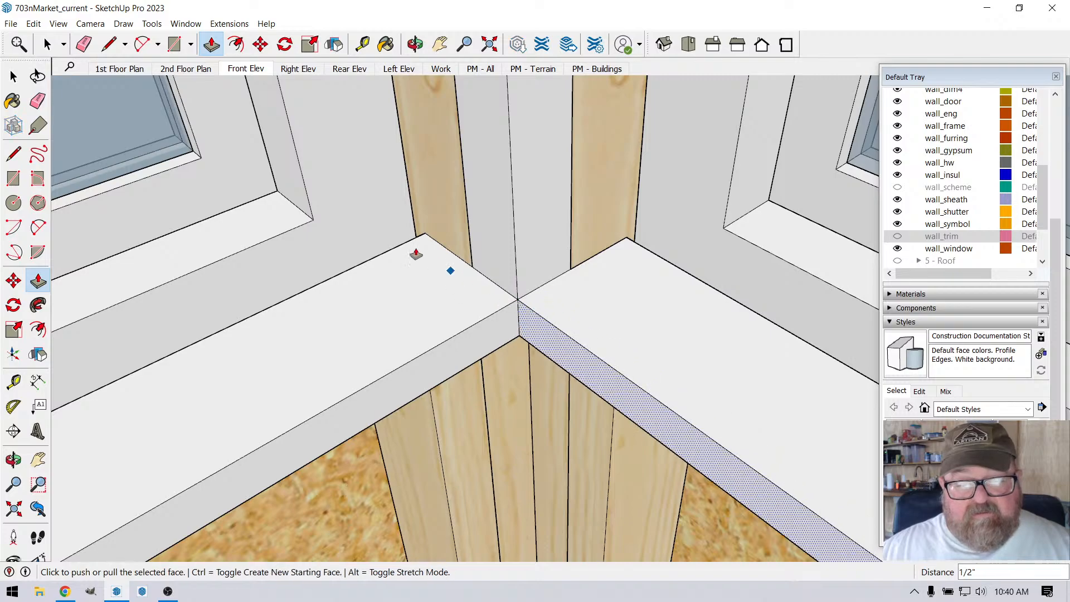
Step: Inspect the corner window's interior sills, post and surrounding framing from above and below
{"action": "scroll", "coordinate": [410, 226], "scroll_direction": "down", "scroll_amount": 3}
{"action": "scroll", "coordinate": [537, 251], "scroll_direction": "down", "scroll_amount": 5}
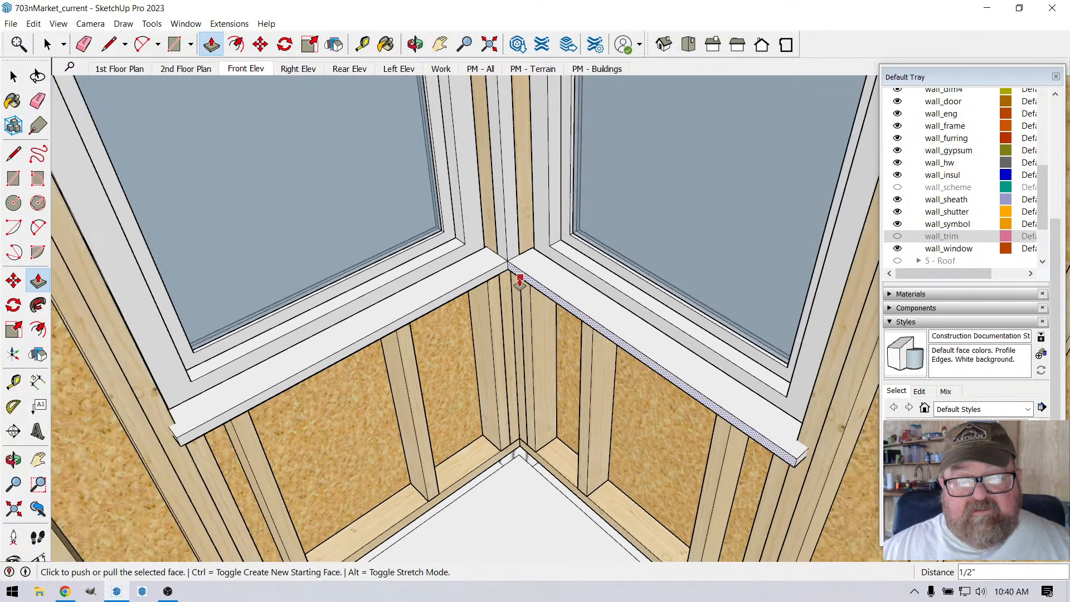
{"action": "scroll", "coordinate": [517, 291], "scroll_direction": "down", "scroll_amount": 6}
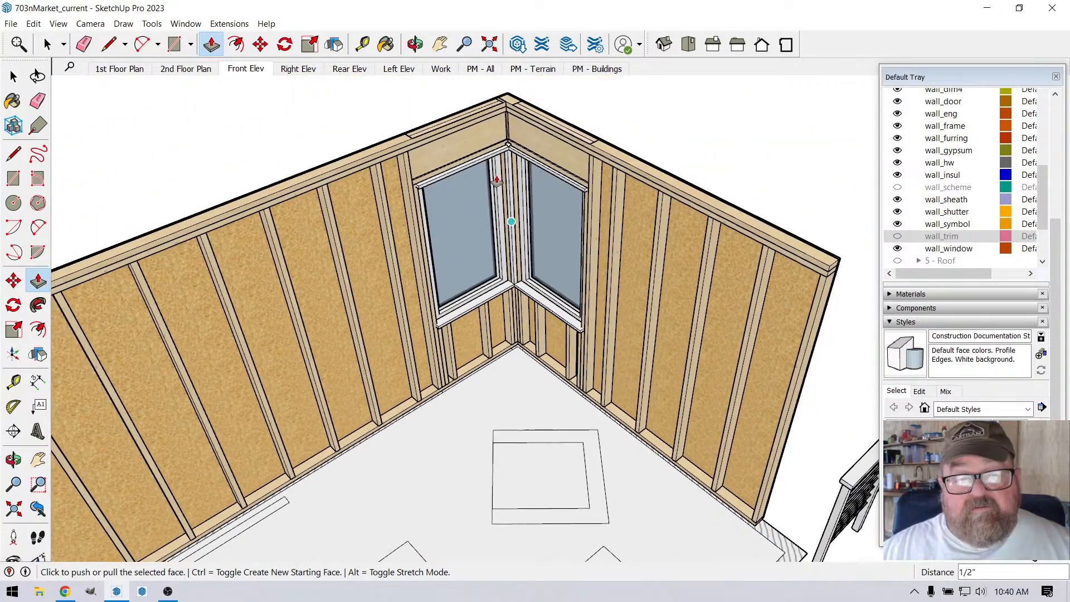
{"action": "scroll", "coordinate": [490, 111], "scroll_direction": "up", "scroll_amount": 3}
{"action": "scroll", "coordinate": [491, 111], "scroll_direction": "up", "scroll_amount": 3}
{"action": "left_click", "coordinate": [415, 45]}
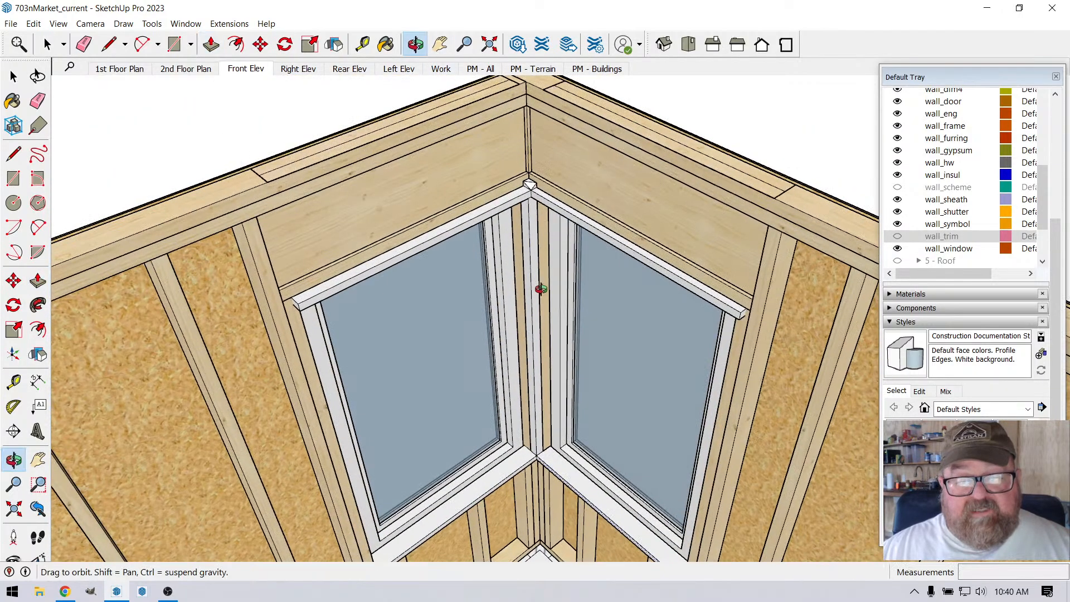
{"action": "left_click_drag", "start_coordinate": [540, 289], "coordinate": [516, 119]}
{"action": "scroll", "coordinate": [527, 253], "scroll_direction": "down", "scroll_amount": 2}
{"action": "left_click_drag", "start_coordinate": [543, 329], "coordinate": [557, 196]}
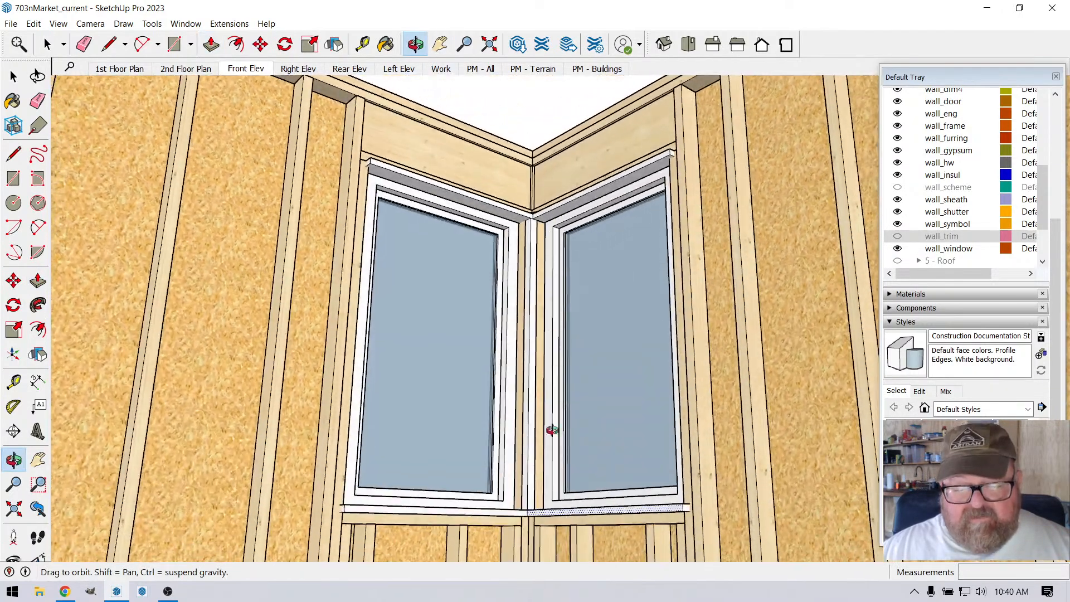
{"action": "scroll", "coordinate": [541, 511], "scroll_direction": "up", "scroll_amount": 3}
{"action": "scroll", "coordinate": [542, 511], "scroll_direction": "up", "scroll_amount": 3}
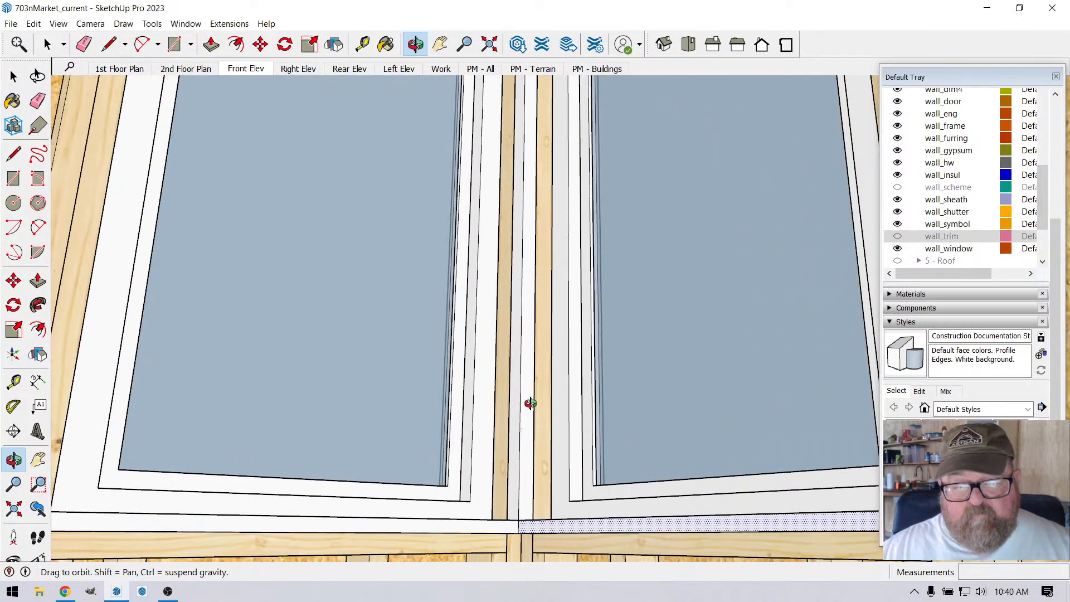
{"action": "left_click_drag", "start_coordinate": [517, 231], "coordinate": [518, 461]}
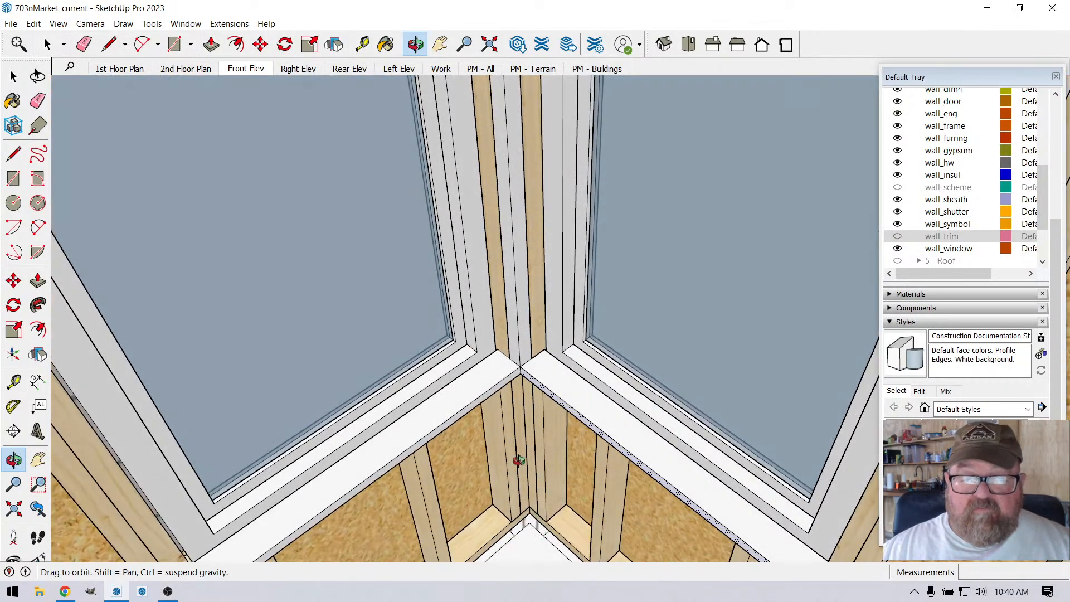
{"action": "left_click_drag", "start_coordinate": [527, 415], "coordinate": [535, 385]}
Step: On the shorter wall's exterior, move the cladding opening's edge away from the corner 1 7/8" over to the window frame
{"action": "left_click_drag", "start_coordinate": [521, 194], "coordinate": [426, 247]}
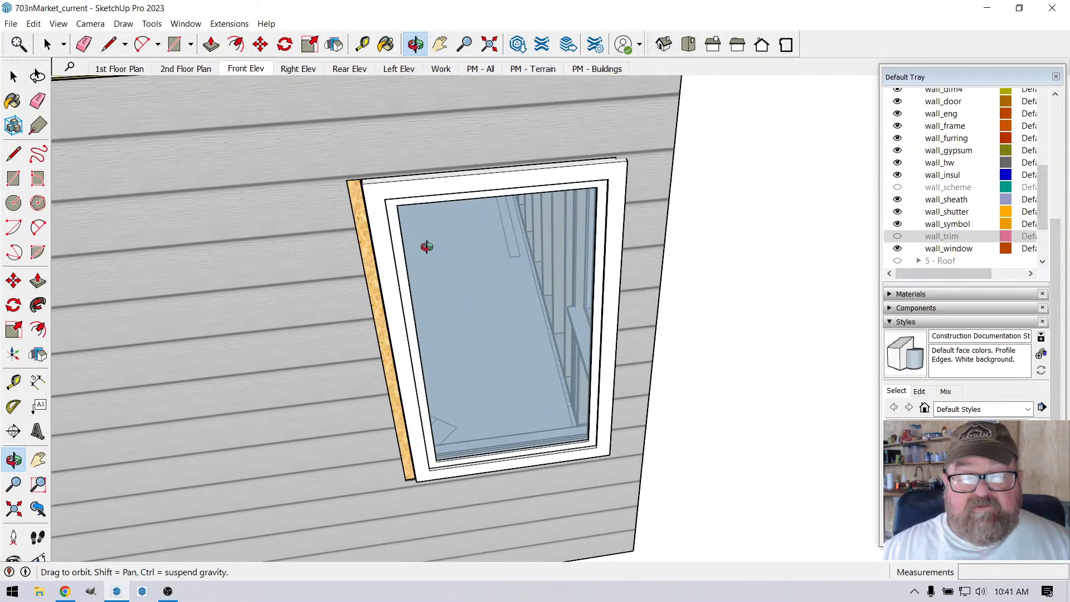
{"action": "left_click_drag", "start_coordinate": [595, 227], "coordinate": [341, 279]}
{"action": "scroll", "coordinate": [340, 279], "scroll_direction": "up", "scroll_amount": 2}
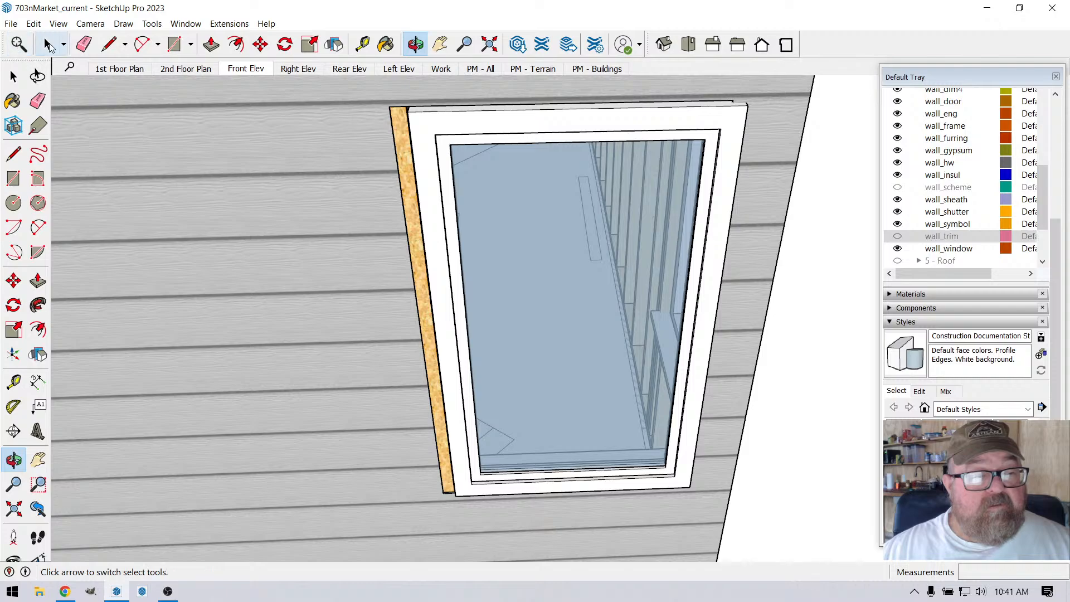
{"action": "left_click", "coordinate": [46, 45]}
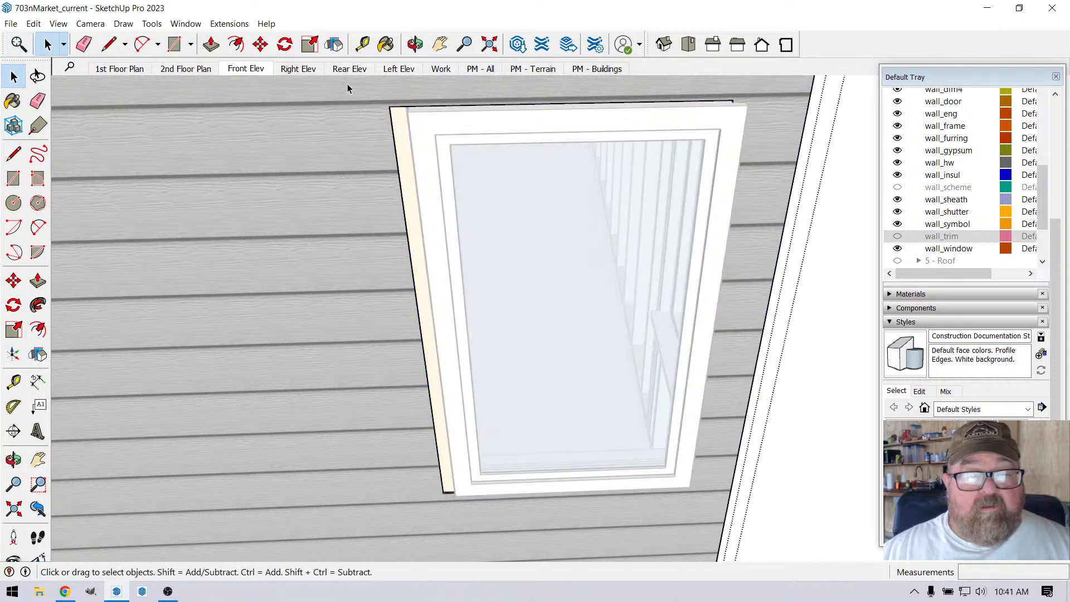
{"action": "left_click_drag", "start_coordinate": [347, 84], "coordinate": [450, 527]}
{"action": "scroll", "coordinate": [370, 133], "scroll_direction": "up", "scroll_amount": 2}
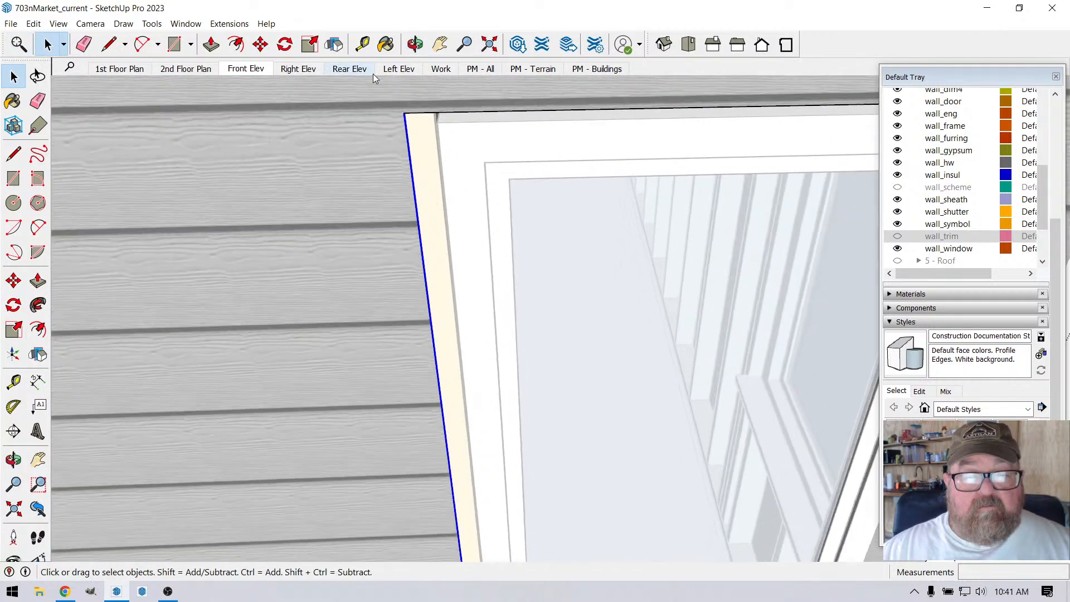
{"action": "left_click", "coordinate": [260, 44]}
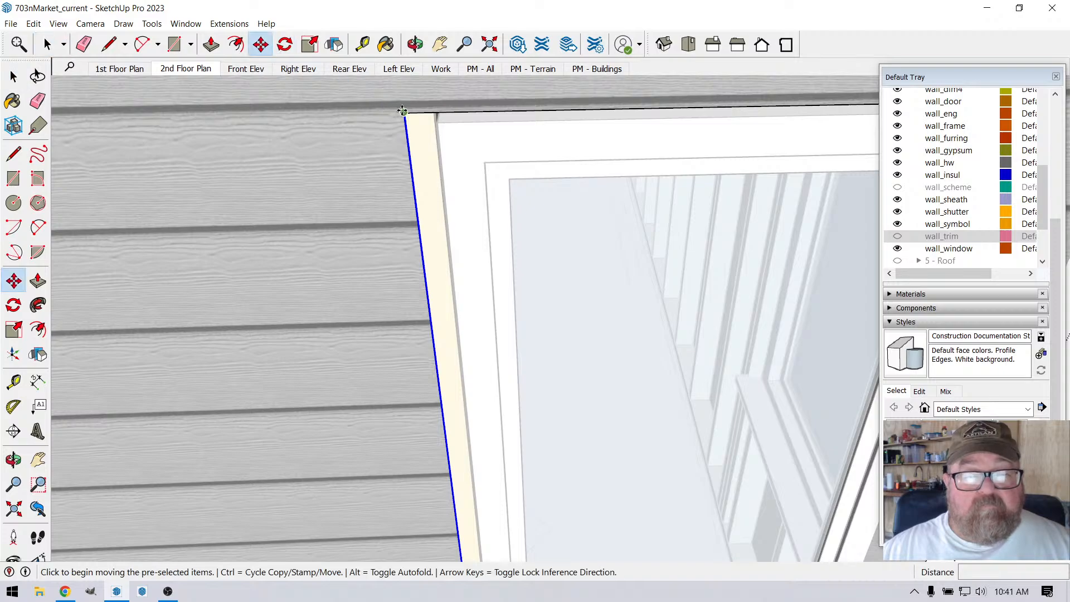
{"action": "left_click", "coordinate": [403, 111]}
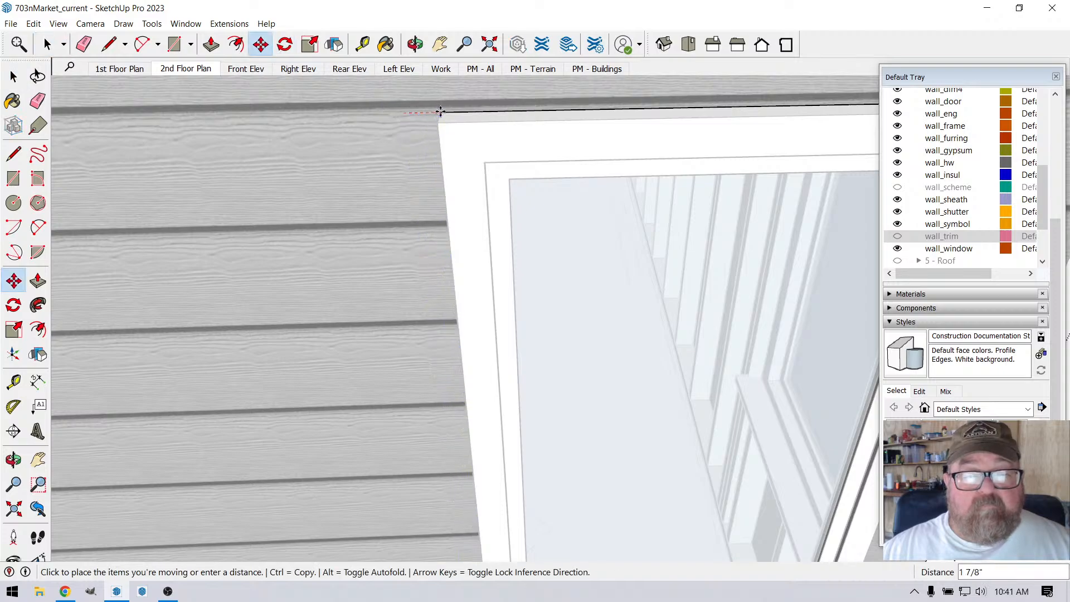
{"action": "left_click", "coordinate": [440, 111]}
{"action": "scroll", "coordinate": [291, 168], "scroll_direction": "down", "scroll_amount": 6}
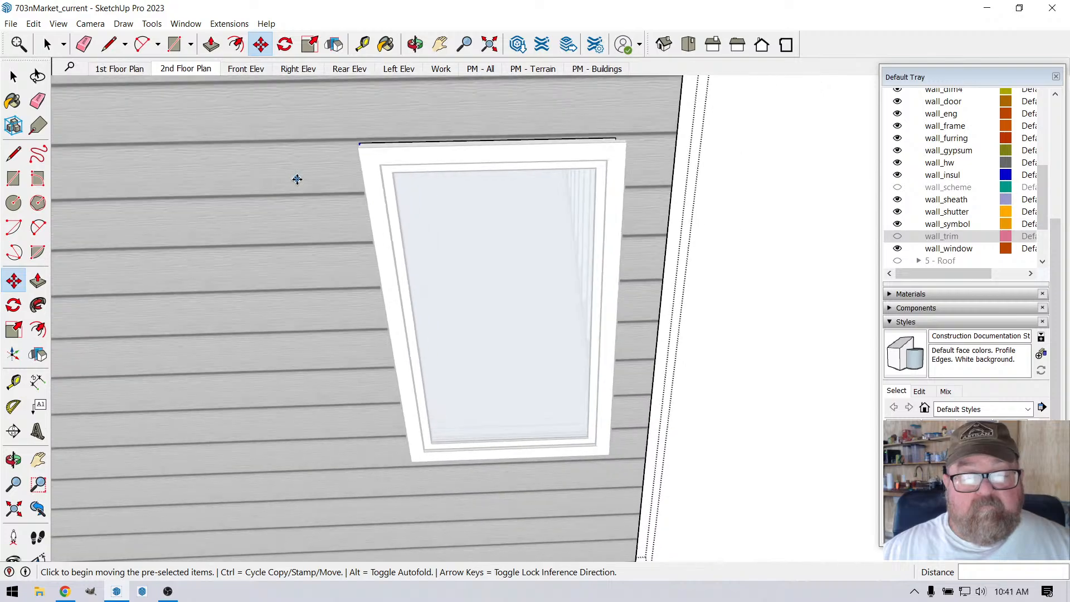
{"action": "left_click", "coordinate": [47, 44]}
{"action": "scroll", "coordinate": [607, 239], "scroll_direction": "down", "scroll_amount": 2}
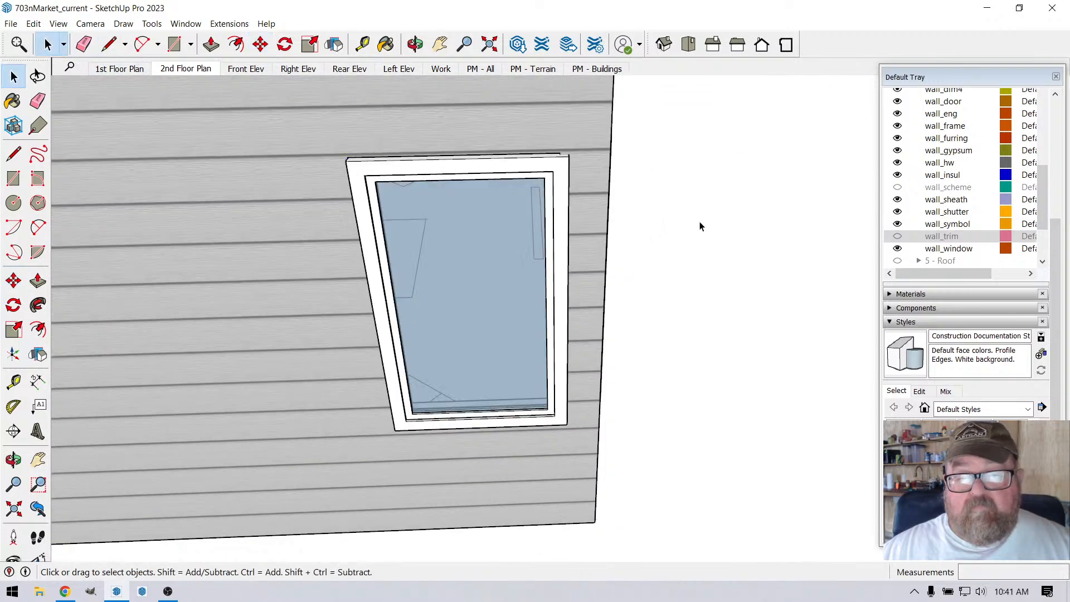
Step: Turn on the wall_trim tag and examine the exterior trim around both windows at the corner
{"action": "left_click", "coordinate": [942, 236]}
{"action": "left_click", "coordinate": [897, 237]}
{"action": "scroll", "coordinate": [671, 332], "scroll_direction": "down", "scroll_amount": 4}
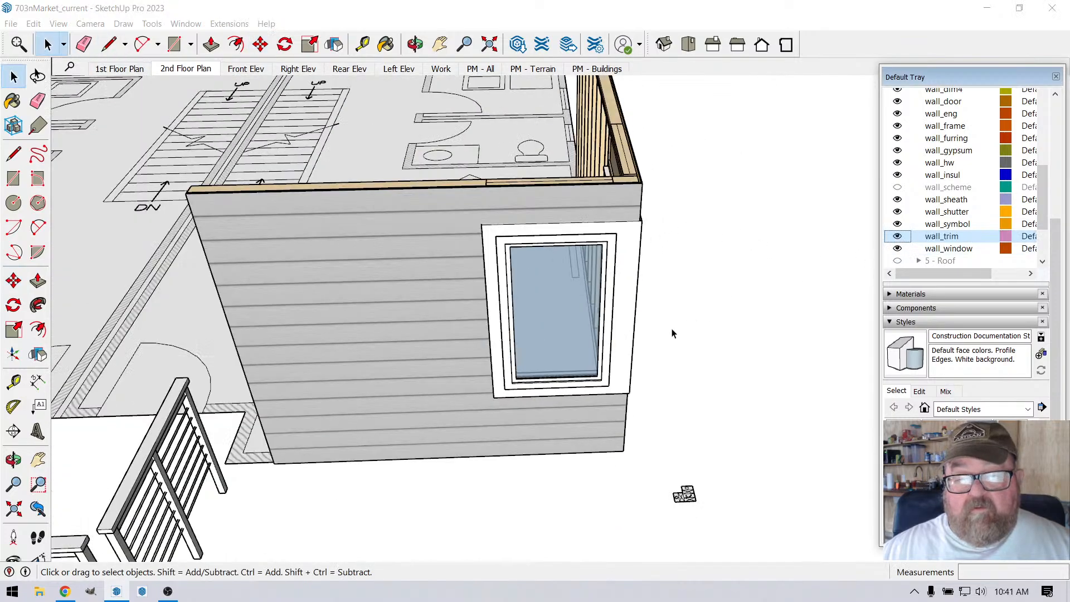
{"action": "left_click", "coordinate": [415, 44]}
{"action": "left_click_drag", "start_coordinate": [604, 246], "coordinate": [632, 279]}
{"action": "scroll", "coordinate": [564, 232], "scroll_direction": "up", "scroll_amount": 8}
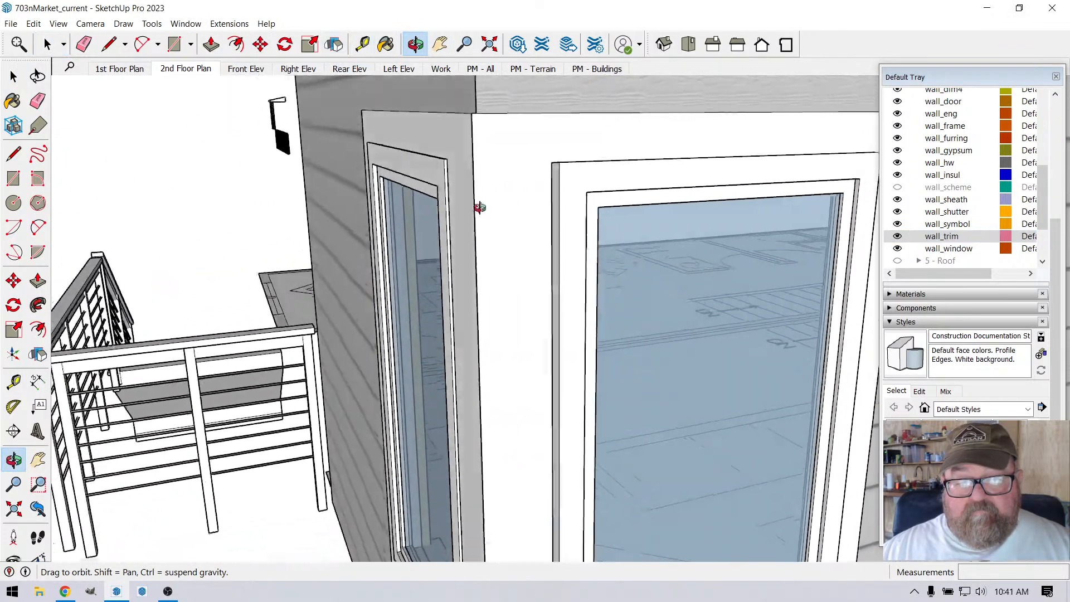
{"action": "left_click_drag", "start_coordinate": [480, 208], "coordinate": [363, 234]}
{"action": "scroll", "coordinate": [564, 186], "scroll_direction": "down", "scroll_amount": 2}
{"action": "left_click_drag", "start_coordinate": [518, 238], "coordinate": [488, 165]}
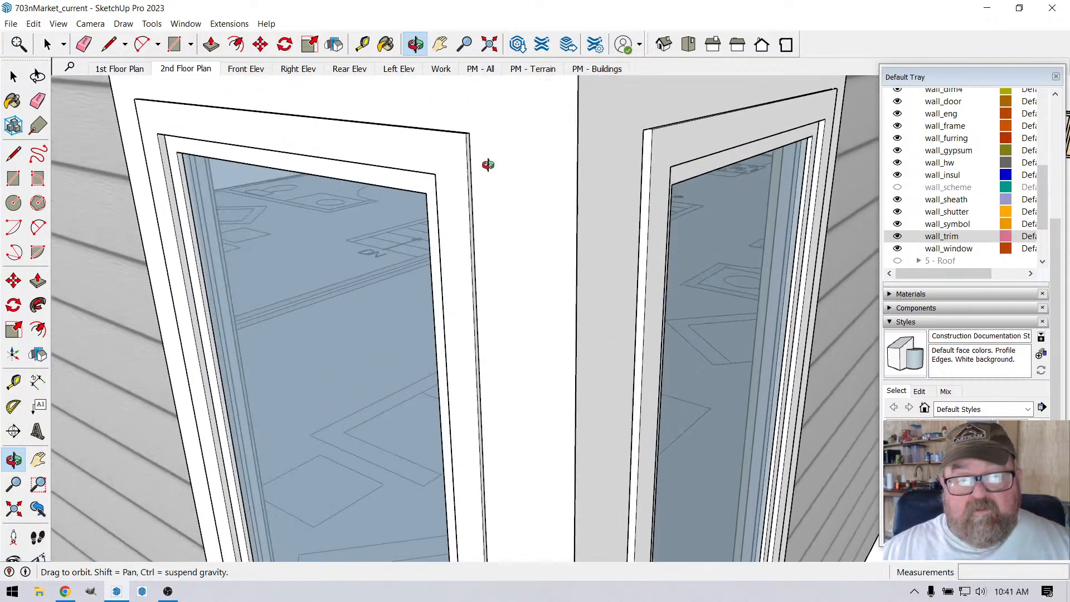
Step: Measure the corner trim's width from the building corner to the window on both walls
{"action": "left_click", "coordinate": [363, 44]}
{"action": "left_click", "coordinate": [577, 168]}
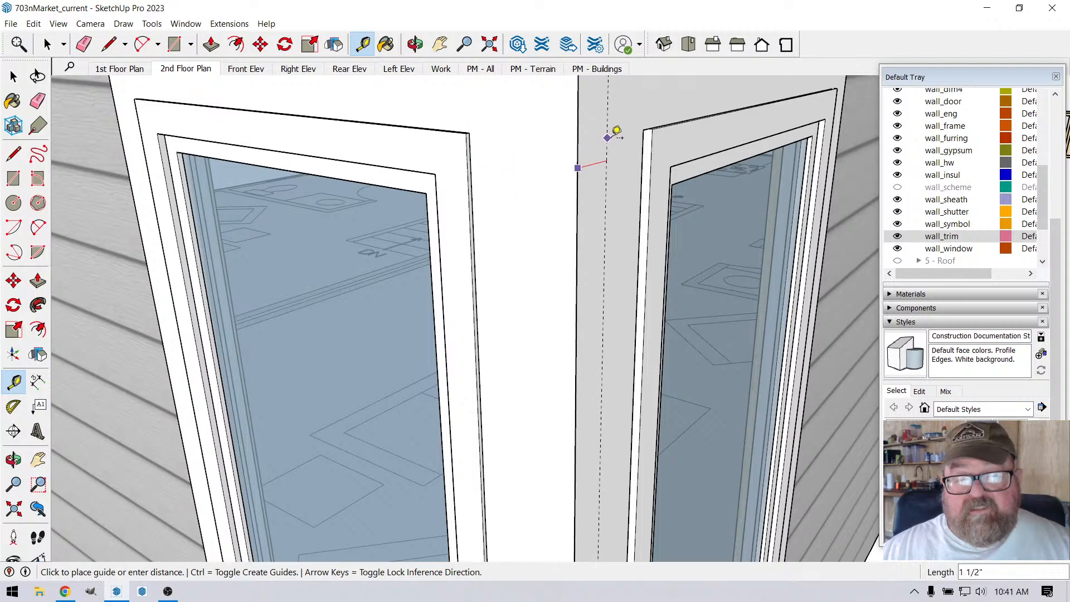
{"action": "scroll", "coordinate": [475, 252], "scroll_direction": "down", "scroll_amount": 2}
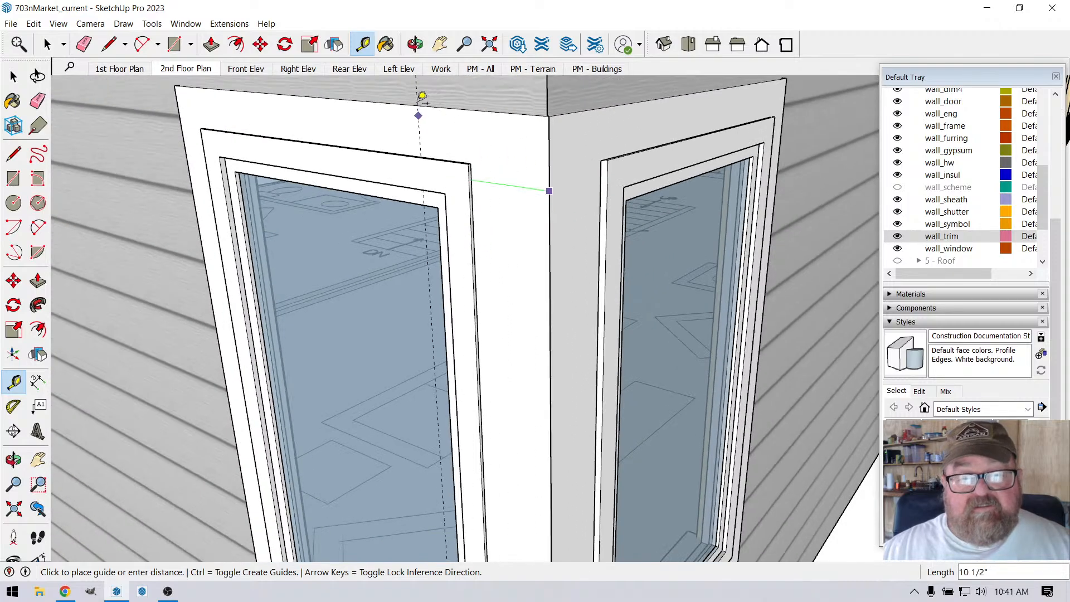
{"action": "left_click", "coordinate": [416, 44]}
{"action": "scroll", "coordinate": [541, 227], "scroll_direction": "down", "scroll_amount": 2}
{"action": "left_click_drag", "start_coordinate": [573, 273], "coordinate": [495, 242]}
Step: Open the longer wall's window trim and move the corner-side edge of its opening over to the window frame
{"action": "left_click", "coordinate": [48, 44]}
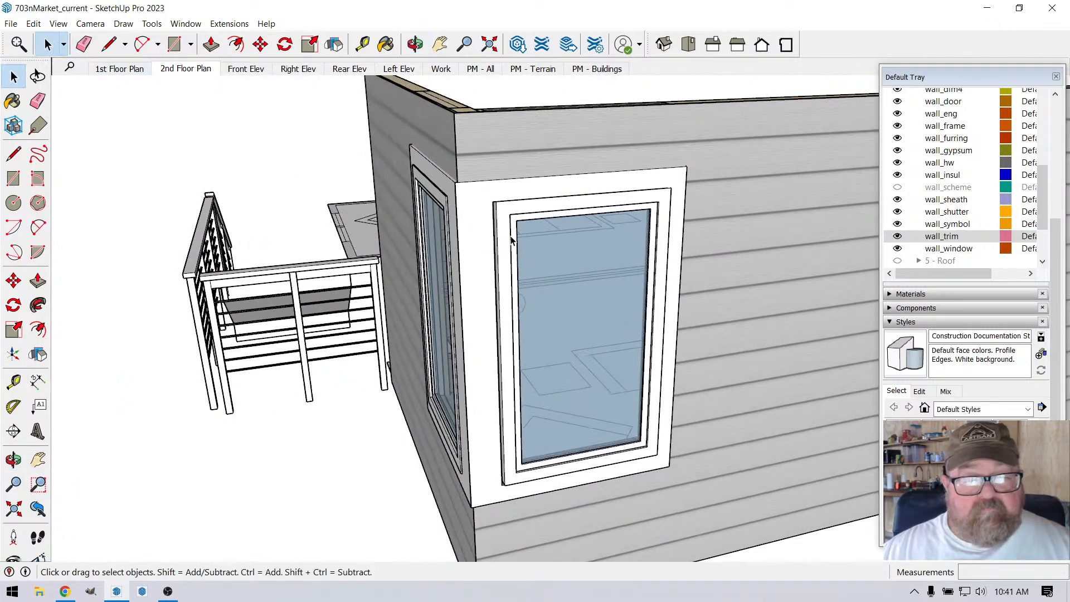
{"action": "left_click", "coordinate": [491, 195]}
{"action": "double_click", "coordinate": [492, 195]}
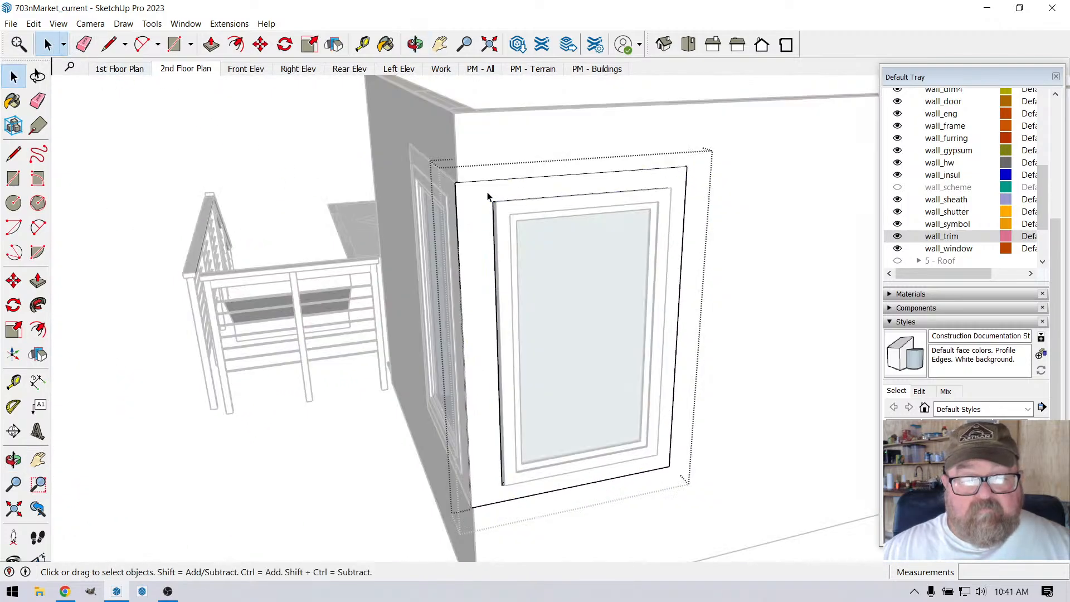
{"action": "left_click_drag", "start_coordinate": [528, 376], "coordinate": [532, 498]}
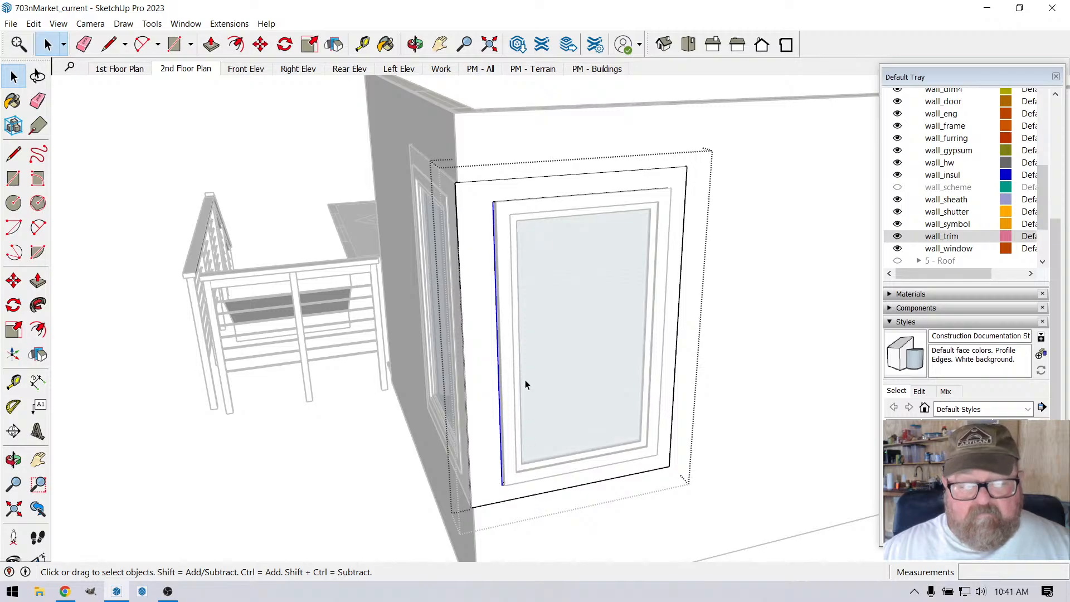
{"action": "scroll", "coordinate": [510, 210], "scroll_direction": "up", "scroll_amount": 8}
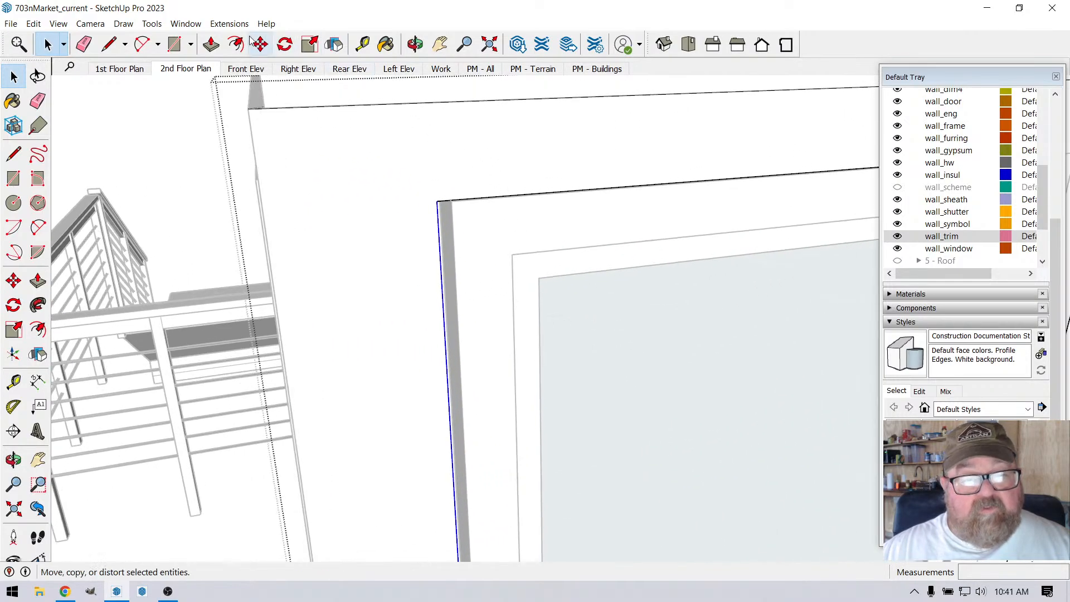
{"action": "left_click", "coordinate": [262, 44]}
{"action": "left_click", "coordinate": [444, 200]}
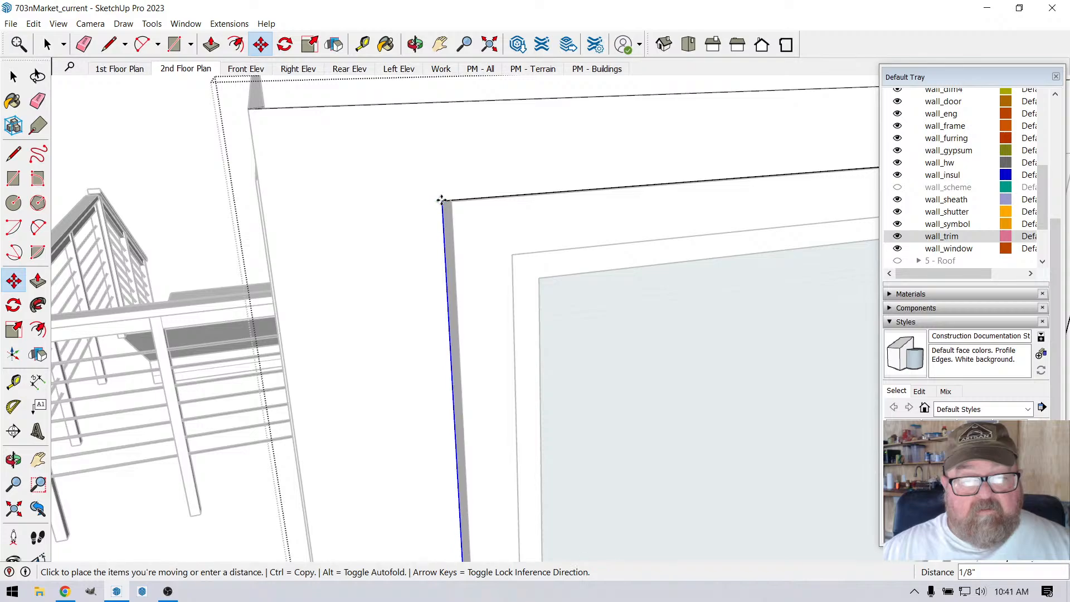
{"action": "left_click", "coordinate": [439, 198]}
{"action": "scroll", "coordinate": [441, 239], "scroll_direction": "down", "scroll_amount": 2}
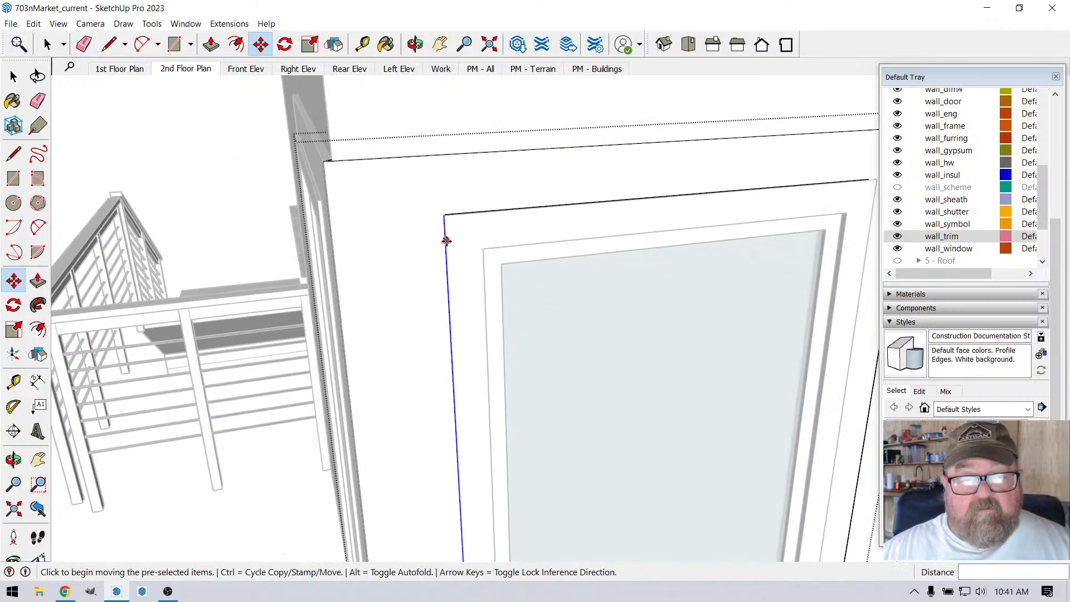
Step: Close the trim for editing and review the corner window's trim and cladding from outside
{"action": "left_click", "coordinate": [415, 44]}
{"action": "left_click_drag", "start_coordinate": [430, 107], "coordinate": [399, 221]}
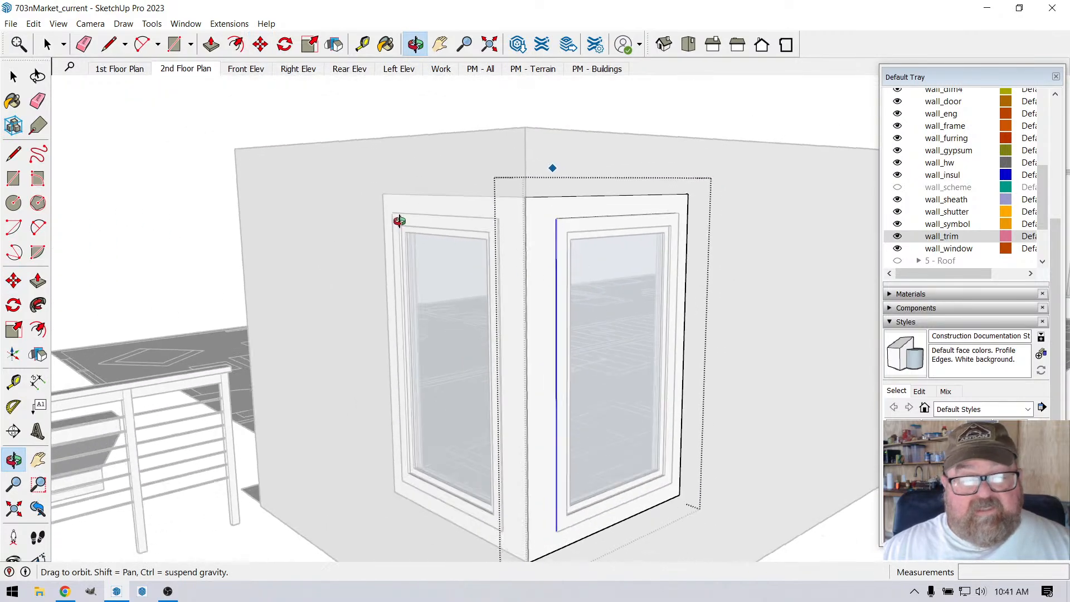
{"action": "left_click", "coordinate": [47, 44]}
{"action": "scroll", "coordinate": [189, 167], "scroll_direction": "down", "scroll_amount": 10}
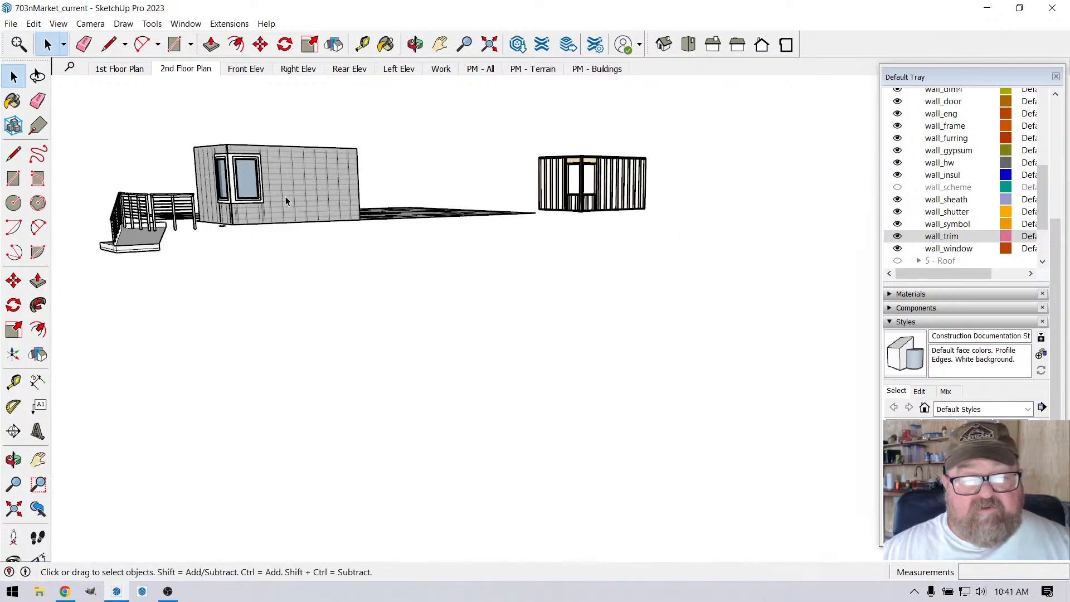
{"action": "scroll", "coordinate": [188, 167], "scroll_direction": "up", "scroll_amount": 2}
{"action": "scroll", "coordinate": [478, 223], "scroll_direction": "down", "scroll_amount": 5}
{"action": "scroll", "coordinate": [340, 193], "scroll_direction": "up", "scroll_amount": 5}
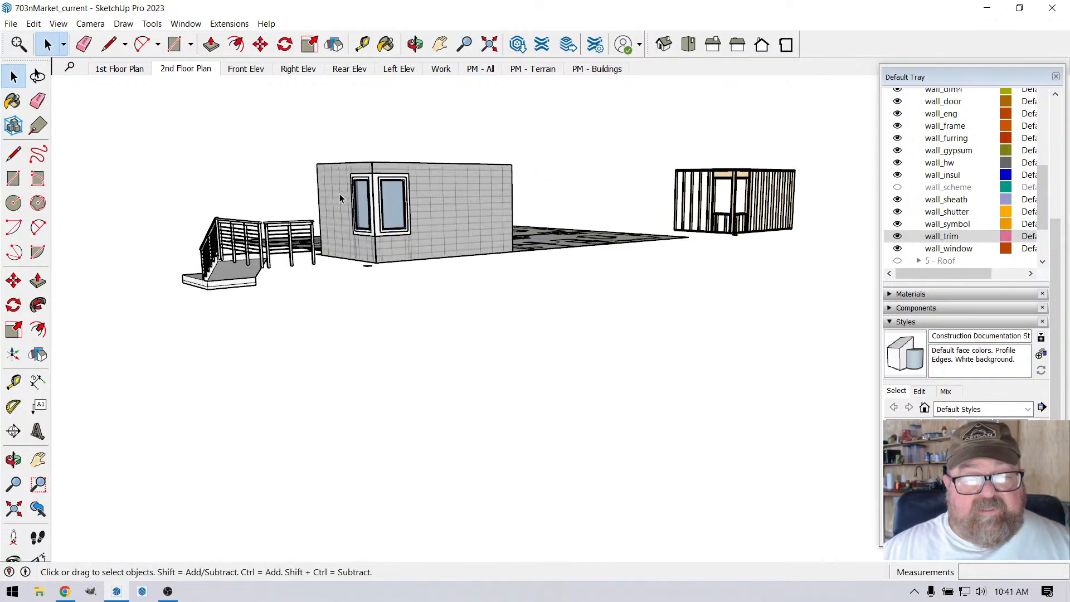
{"action": "scroll", "coordinate": [341, 192], "scroll_direction": "up", "scroll_amount": 4}
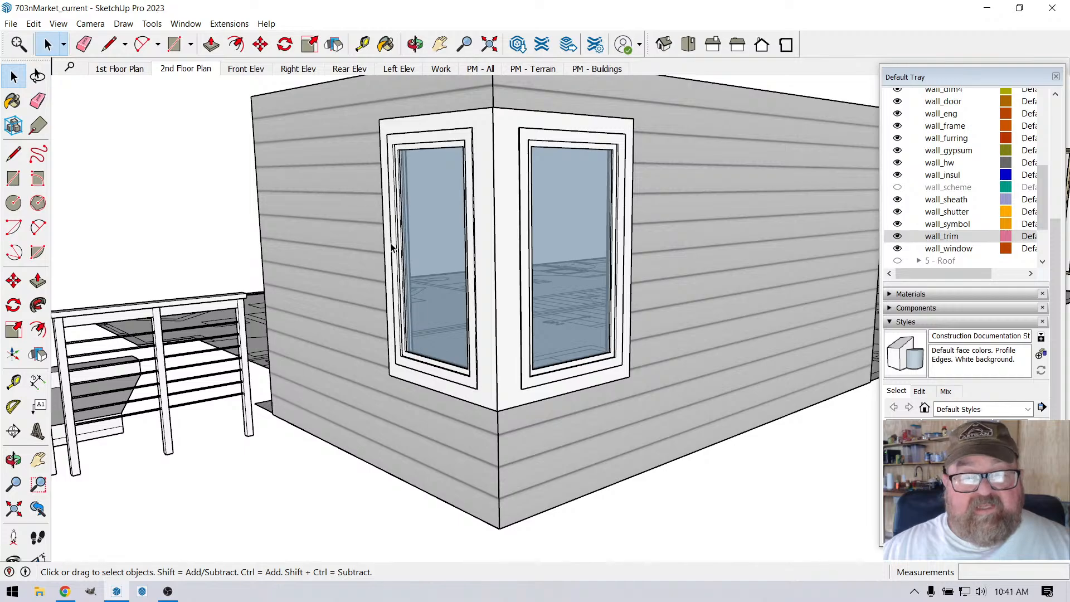
Step: Examine the two finished walls from outside and above, including the framing, sheathing and cladding joint at the top of the corner
{"action": "left_click", "coordinate": [415, 44]}
{"action": "scroll", "coordinate": [513, 168], "scroll_direction": "up", "scroll_amount": 4}
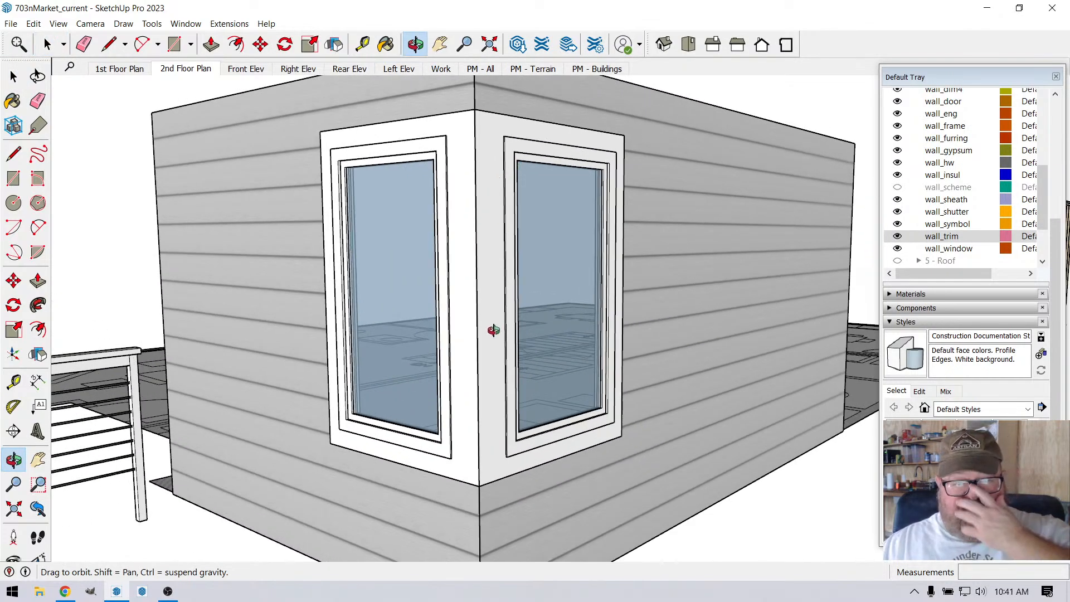
{"action": "scroll", "coordinate": [494, 330], "scroll_direction": "down", "scroll_amount": 5}
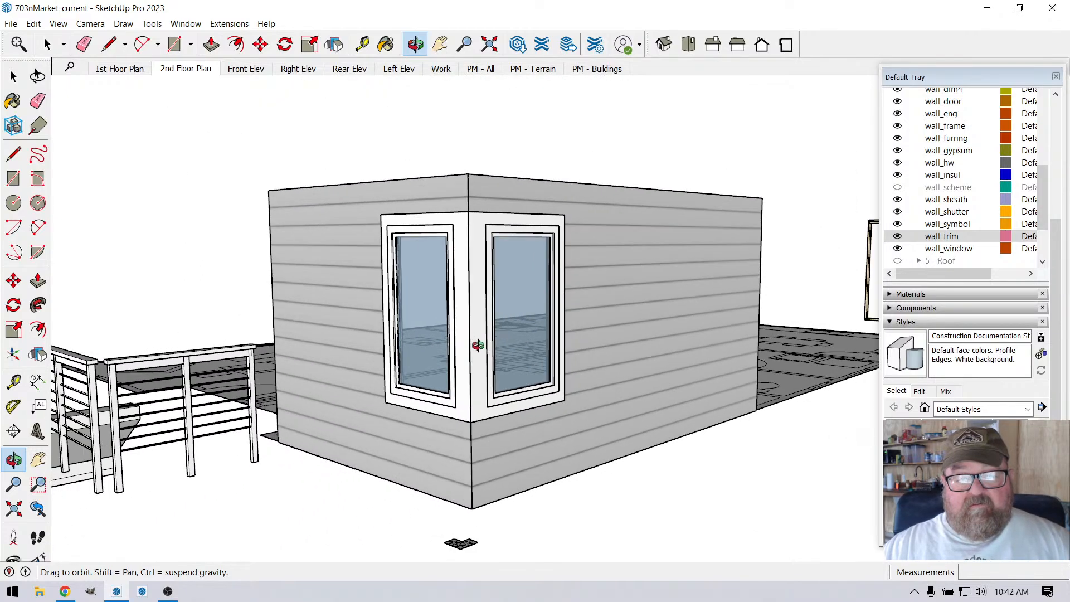
{"action": "left_click", "coordinate": [48, 44]}
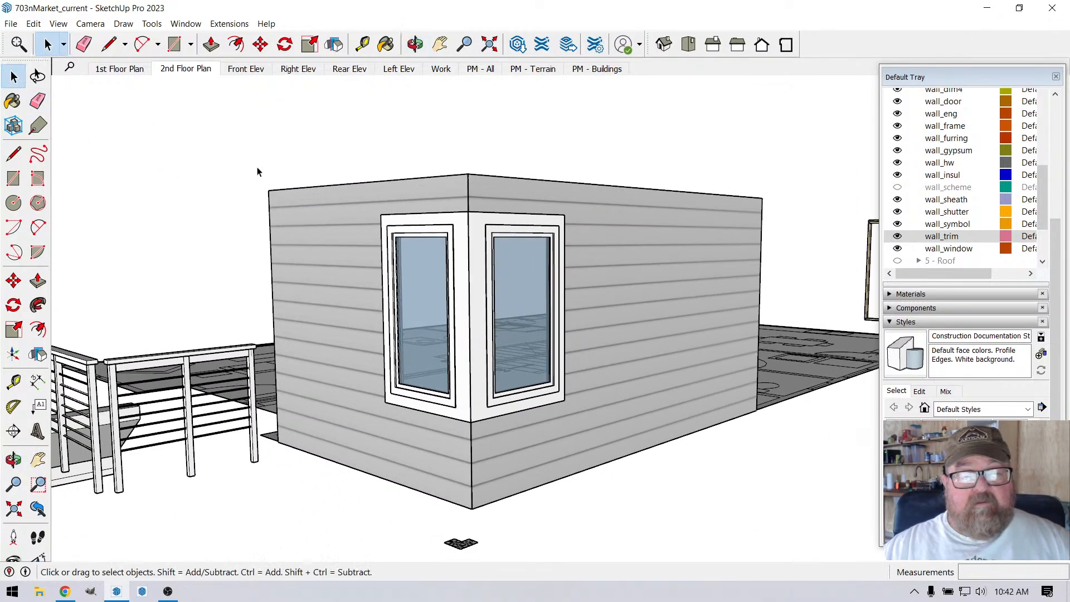
{"action": "key", "text": "b"}
{"action": "key", "text": "o"}
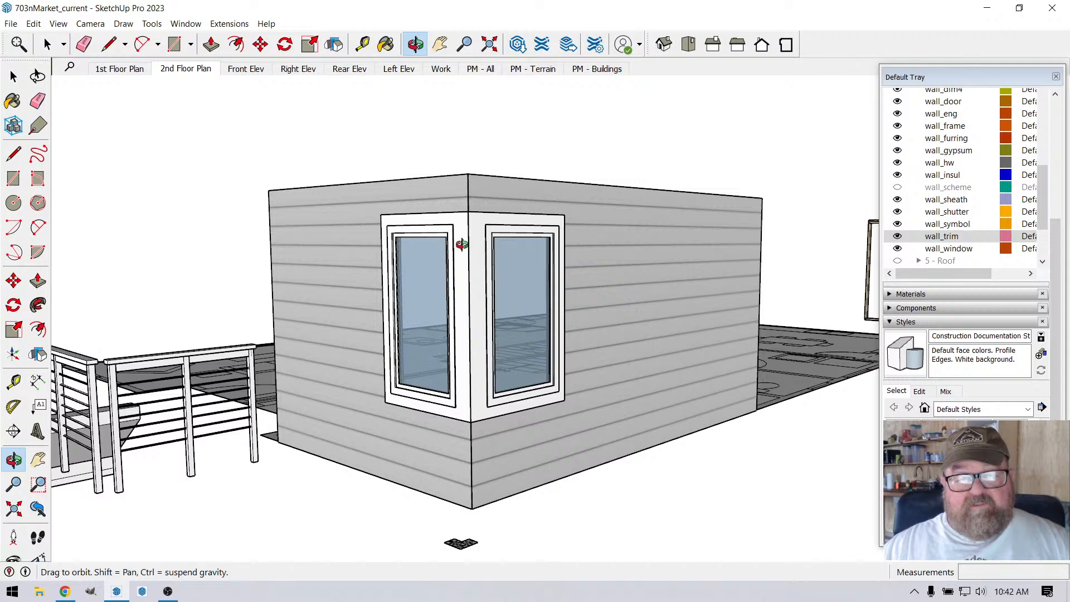
{"action": "left_click_drag", "start_coordinate": [462, 244], "coordinate": [458, 285]}
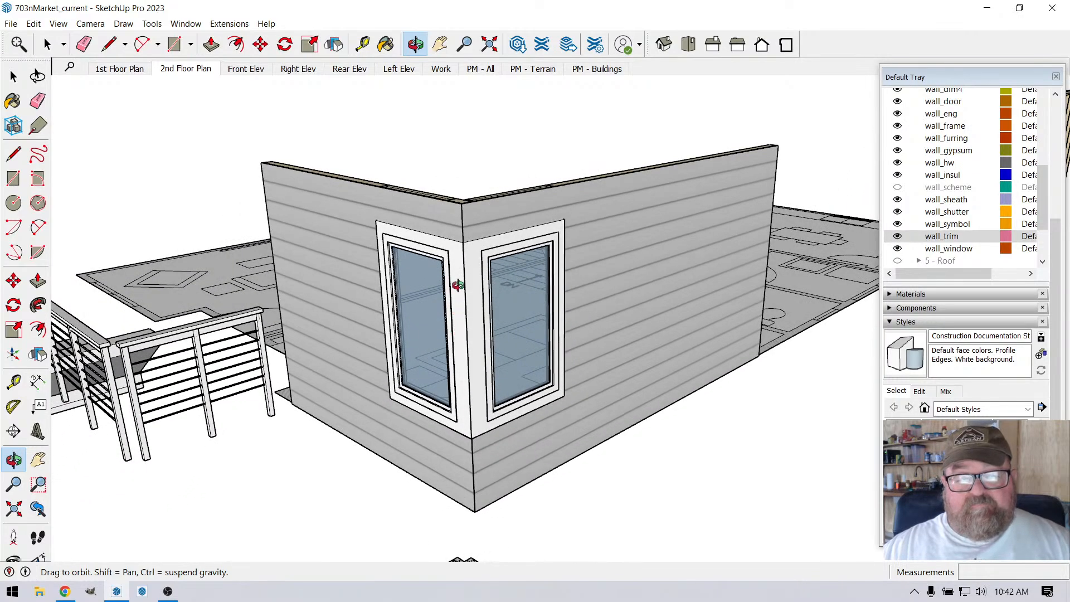
{"action": "scroll", "coordinate": [463, 245], "scroll_direction": "up", "scroll_amount": 4}
{"action": "left_click_drag", "start_coordinate": [467, 205], "coordinate": [456, 298]}
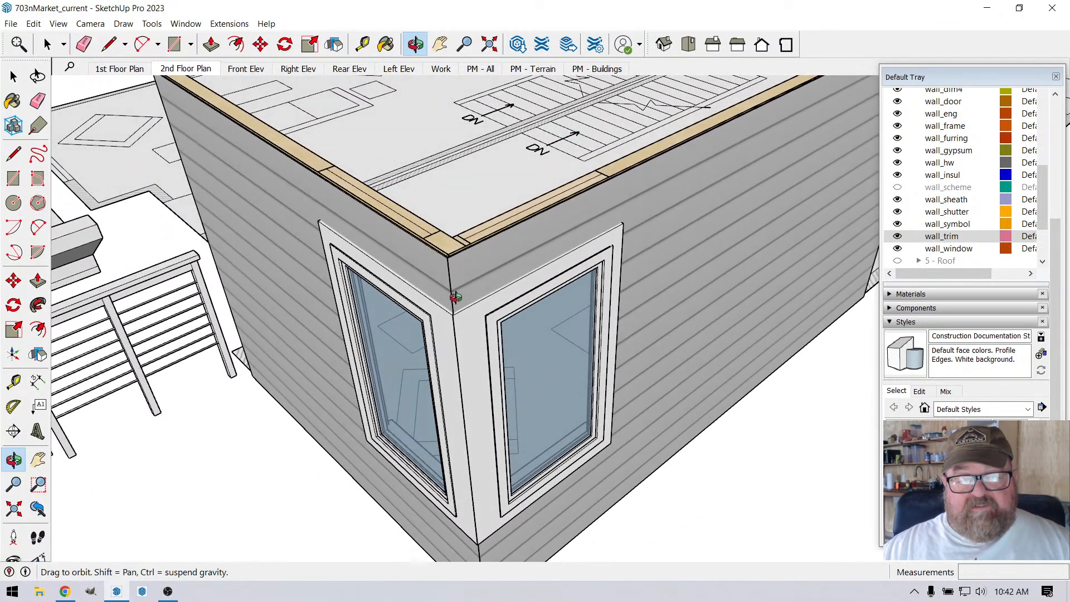
{"action": "scroll", "coordinate": [456, 297], "scroll_direction": "down", "scroll_amount": 3}
{"action": "scroll", "coordinate": [465, 295], "scroll_direction": "up", "scroll_amount": 3}
{"action": "scroll", "coordinate": [434, 188], "scroll_direction": "up", "scroll_amount": 2}
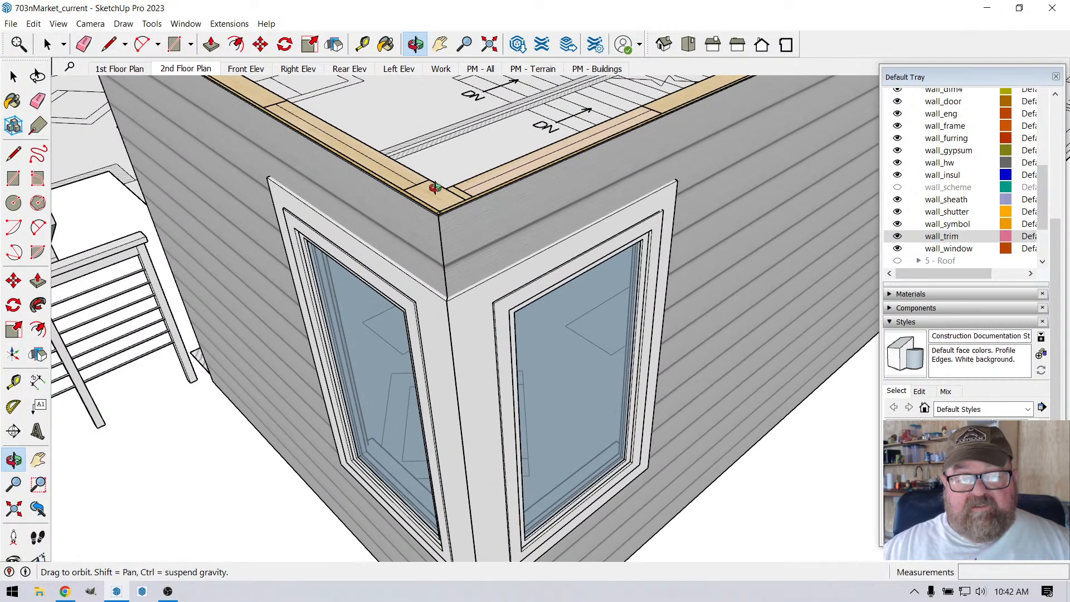
{"action": "scroll", "coordinate": [444, 197], "scroll_direction": "up", "scroll_amount": 3}
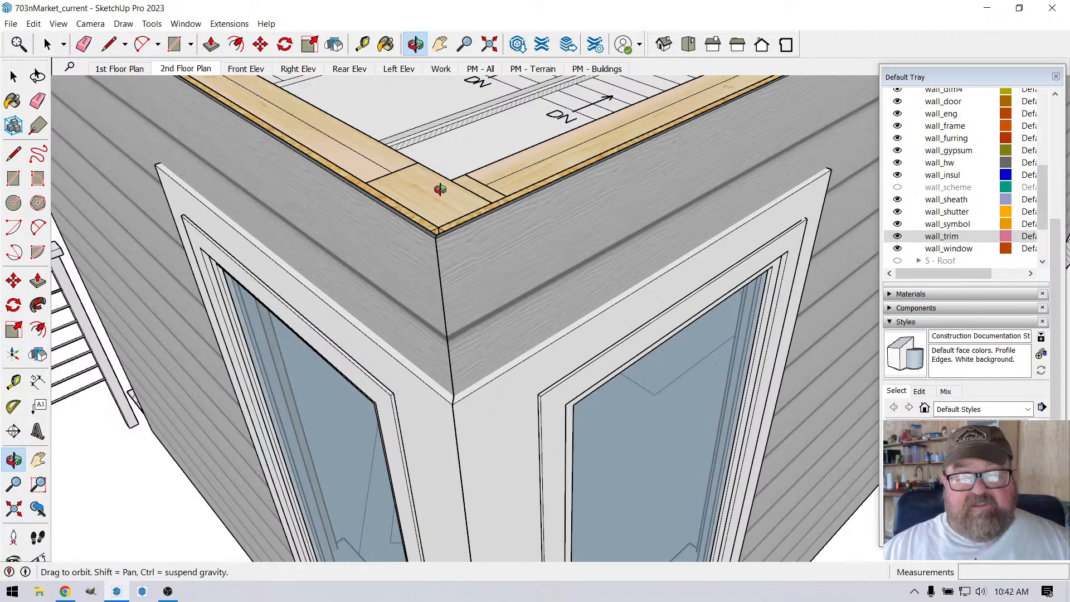
{"action": "scroll", "coordinate": [449, 197], "scroll_direction": "up", "scroll_amount": 2}
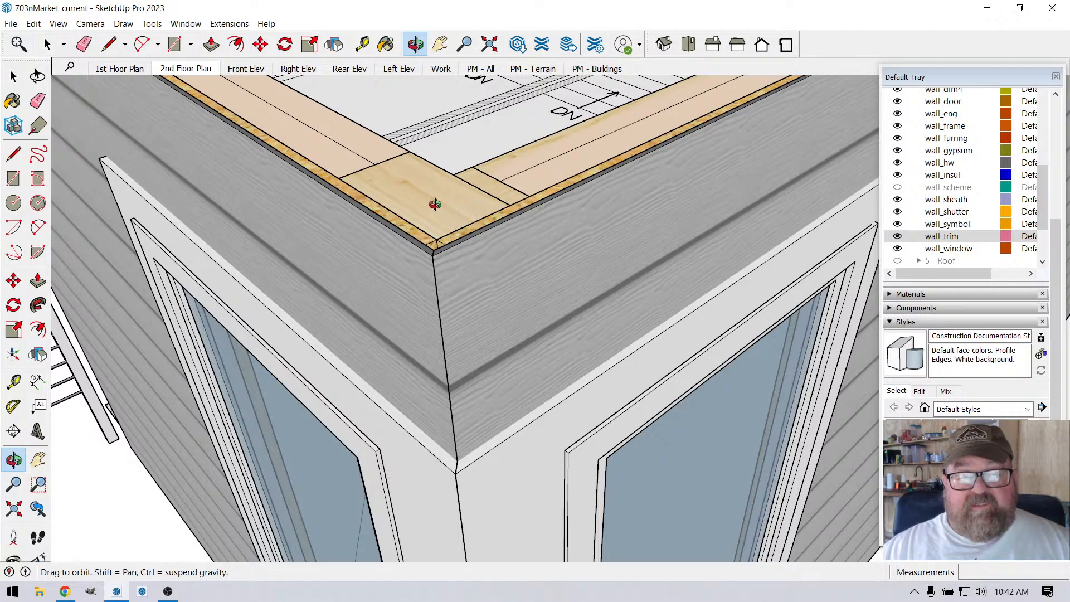
{"action": "scroll", "coordinate": [470, 192], "scroll_direction": "down", "scroll_amount": 1}
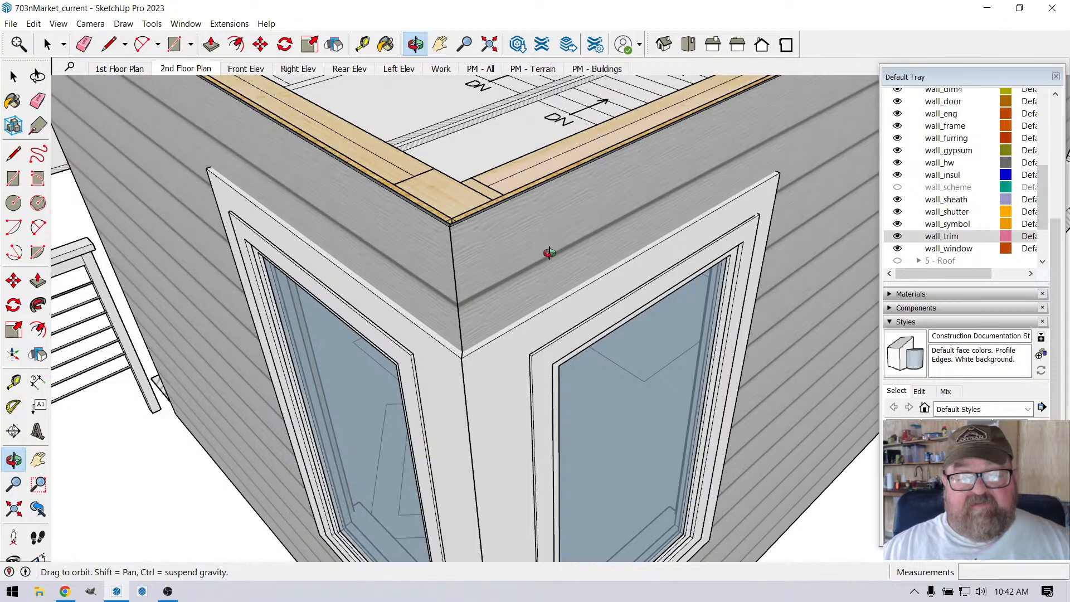
Step: Examine the trim around both corner windows up close from each wall's side, especially where it meets at the building corner
{"action": "left_click_drag", "start_coordinate": [550, 253], "coordinate": [158, 271]}
{"action": "mouse_move", "coordinate": [648, 266]}
{"action": "left_mouse_down"}
{"action": "mouse_move", "coordinate": [272, 282]}
{"action": "mouse_move", "coordinate": [174, 260]}
{"action": "left_mouse_up"}
{"action": "mouse_move", "coordinate": [546, 275]}
{"action": "left_mouse_down"}
{"action": "mouse_move", "coordinate": [389, 233]}
{"action": "mouse_move", "coordinate": [190, 226]}
{"action": "left_mouse_up"}
{"action": "left_click_drag", "start_coordinate": [781, 294], "coordinate": [201, 245]}
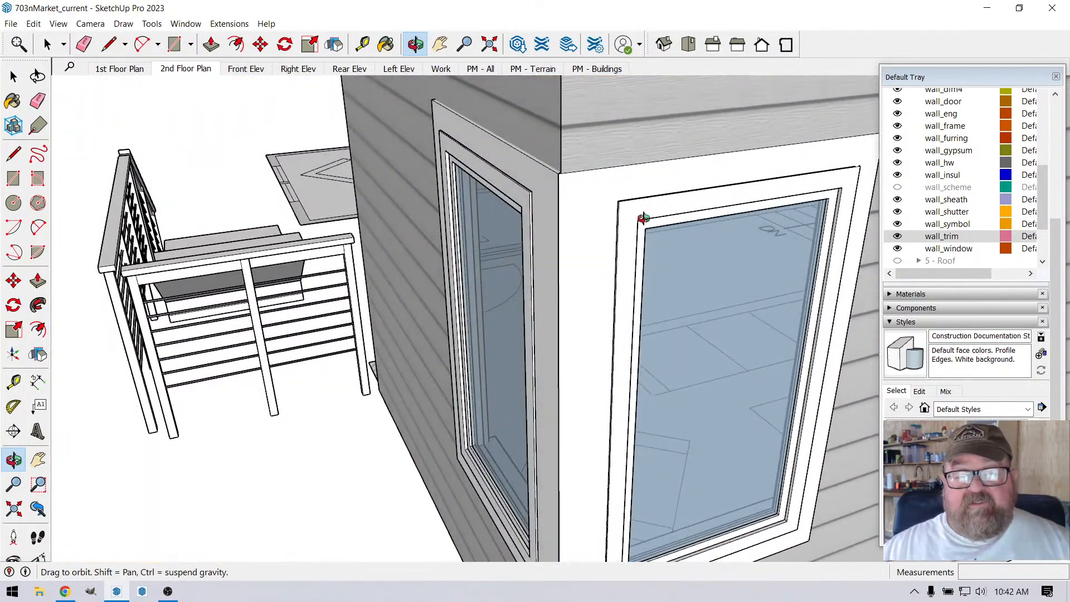
{"action": "scroll", "coordinate": [643, 217], "scroll_direction": "up", "scroll_amount": 2}
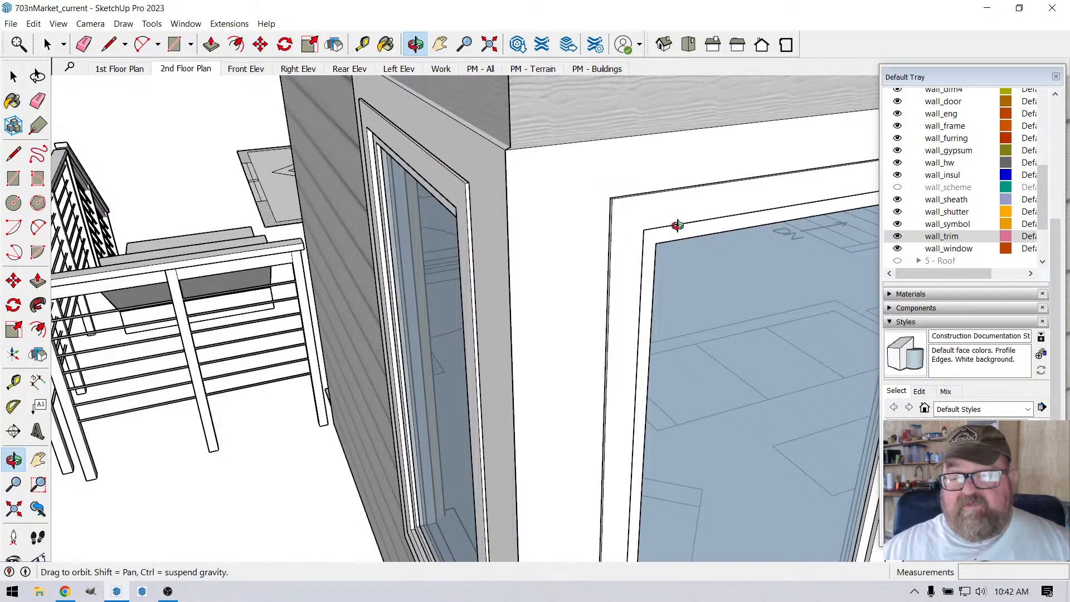
{"action": "left_click_drag", "start_coordinate": [638, 218], "coordinate": [580, 168]}
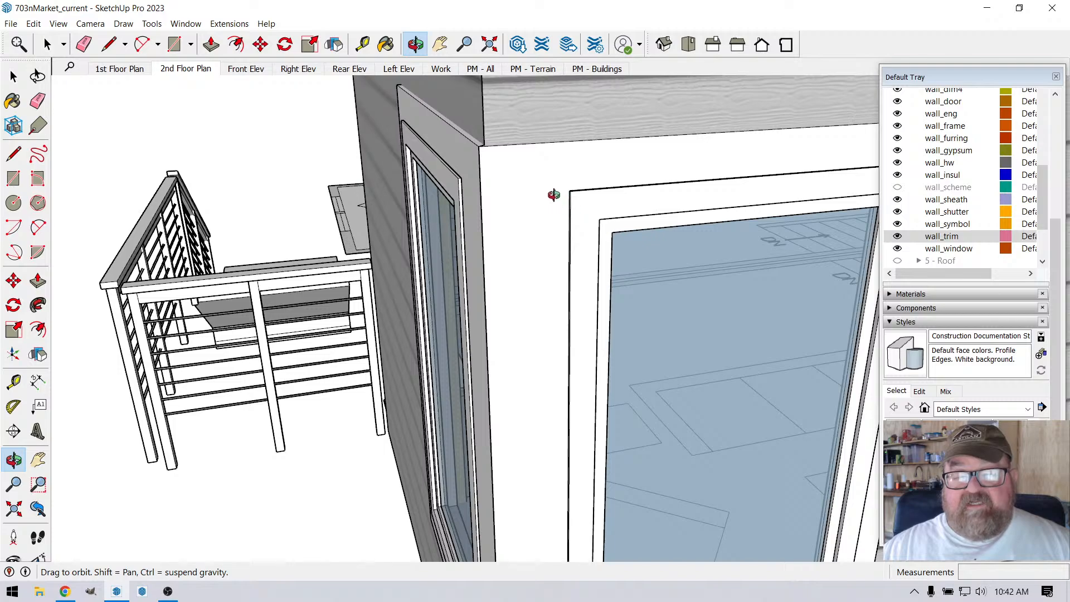
{"action": "left_click_drag", "start_coordinate": [549, 194], "coordinate": [692, 188]}
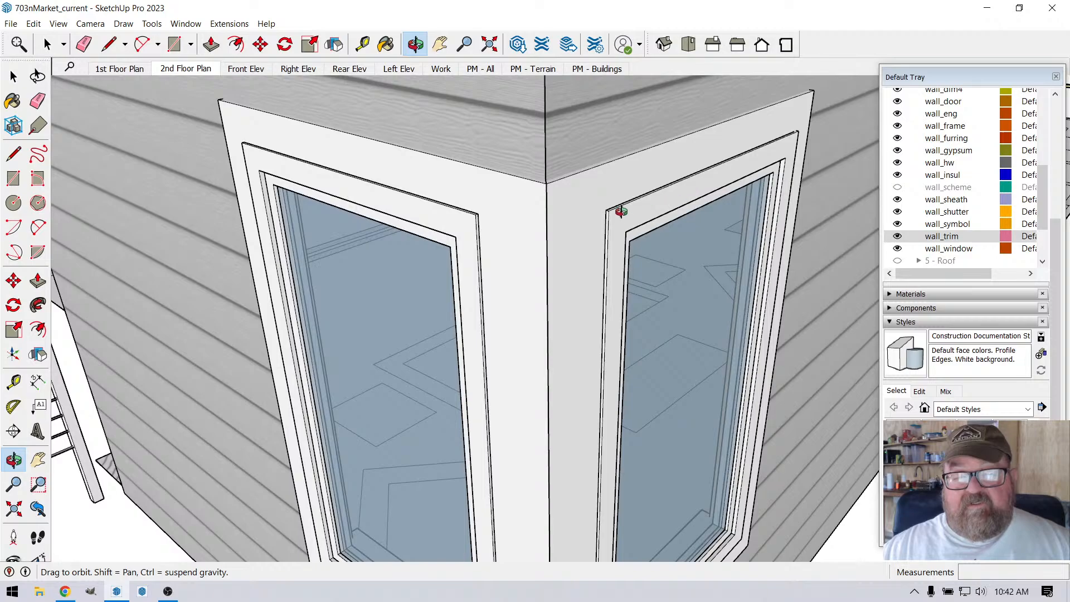
{"action": "left_click_drag", "start_coordinate": [545, 243], "coordinate": [611, 191]}
Step: Update the Work scene with an overall view from above of the two corner walls
{"action": "left_click_drag", "start_coordinate": [592, 337], "coordinate": [560, 424]}
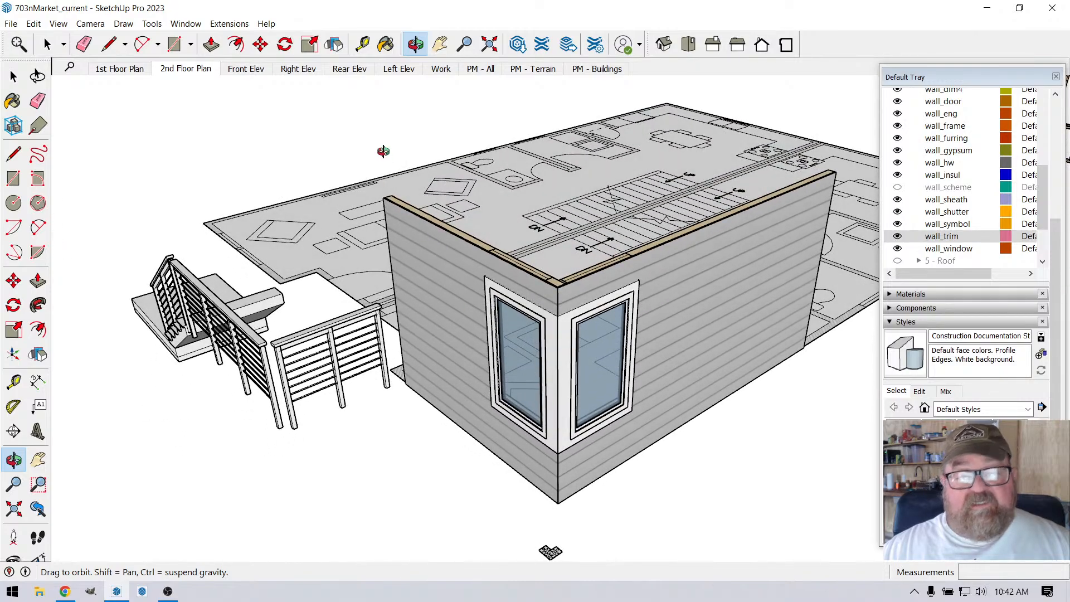
{"action": "right_click", "coordinate": [441, 69]}
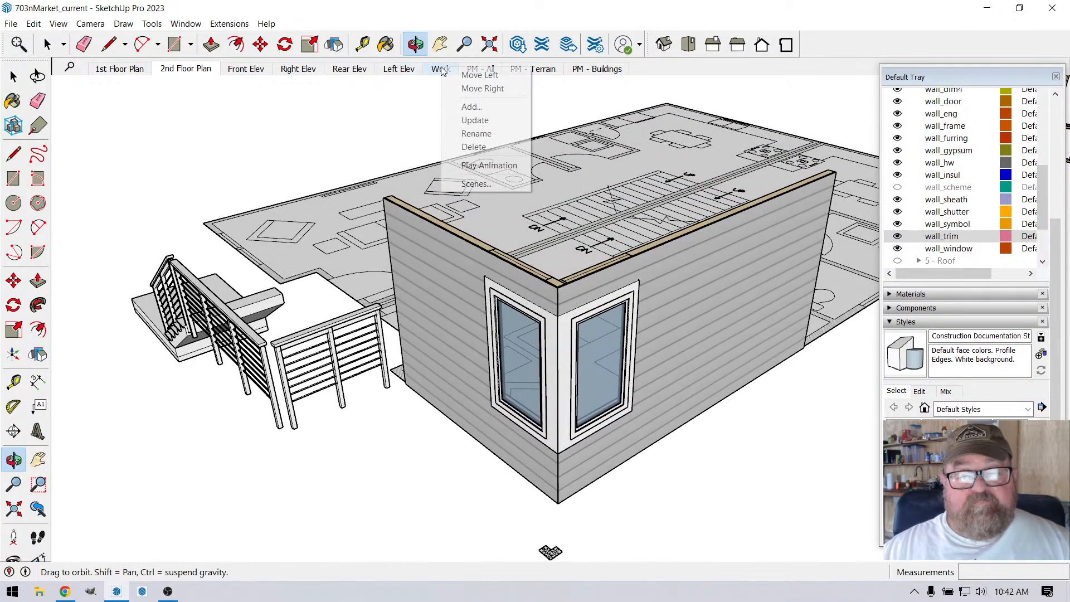
{"action": "left_click", "coordinate": [473, 120]}
Step: Show the Front Elev scene and measure across the trim from the building corner edge at the upper-floor corner window
{"action": "left_click", "coordinate": [246, 68]}
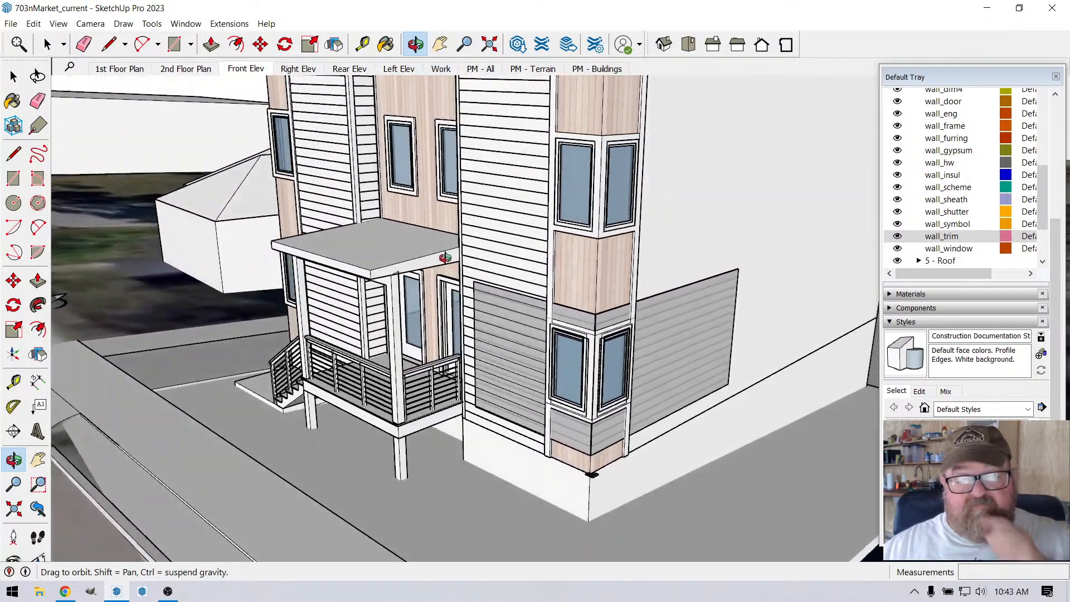
{"action": "scroll", "coordinate": [652, 280], "scroll_direction": "up", "scroll_amount": 5}
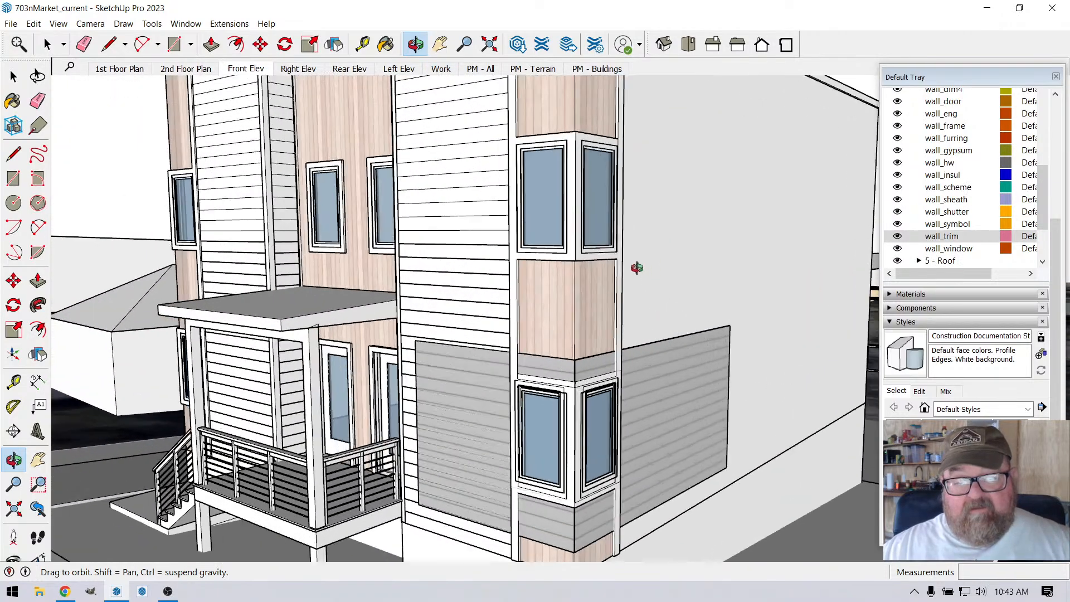
{"action": "scroll", "coordinate": [546, 207], "scroll_direction": "up", "scroll_amount": 2}
{"action": "scroll", "coordinate": [546, 207], "scroll_direction": "up", "scroll_amount": 3}
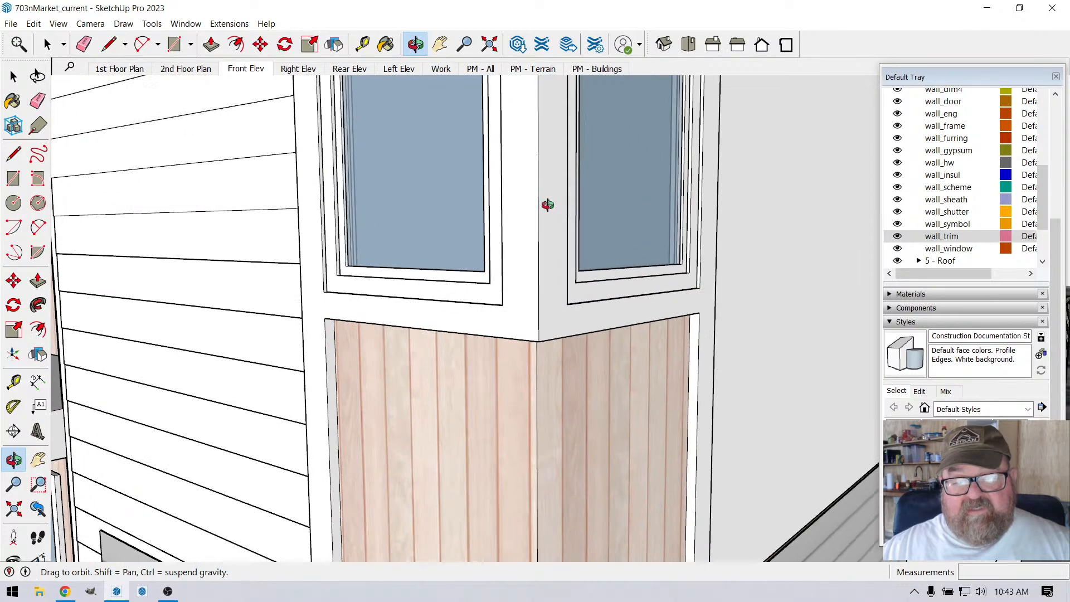
{"action": "scroll", "coordinate": [523, 219], "scroll_direction": "up", "scroll_amount": 3}
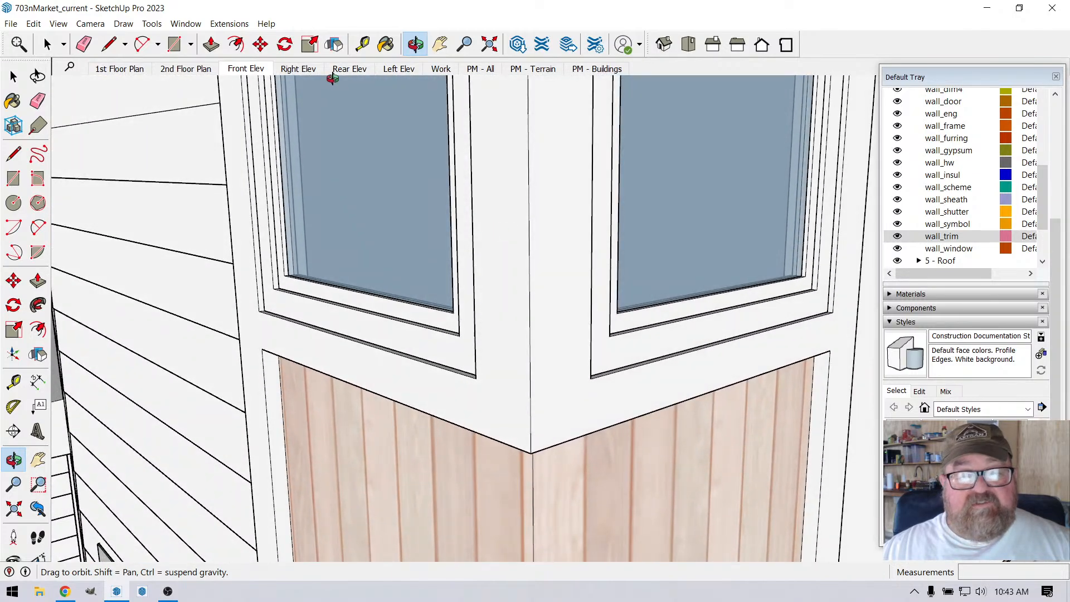
{"action": "left_click", "coordinate": [363, 44]}
{"action": "left_click", "coordinate": [529, 218]}
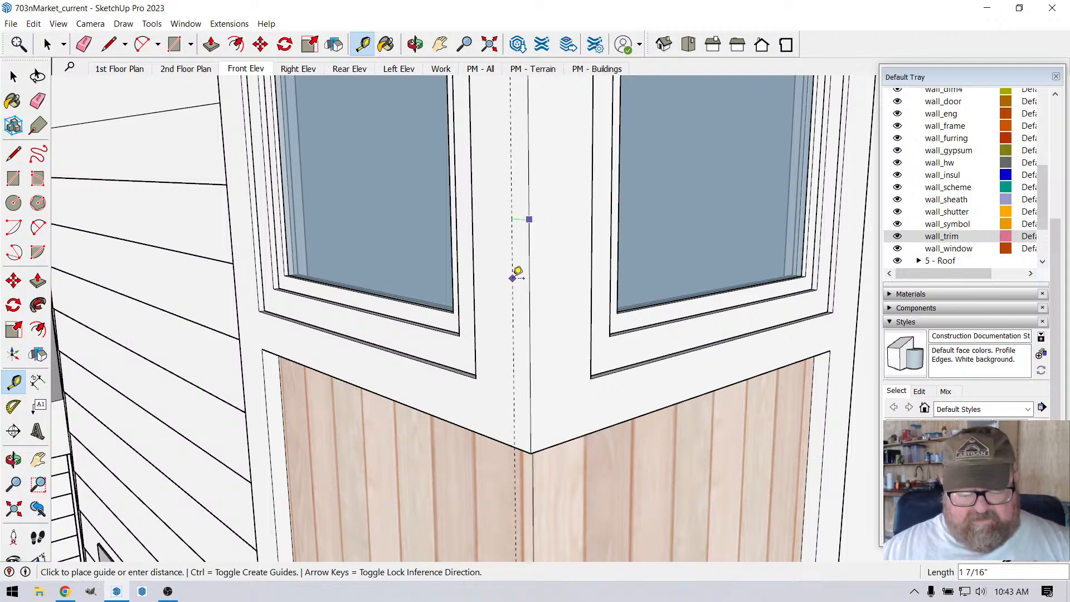
{"action": "scroll", "coordinate": [518, 275], "scroll_direction": "down", "scroll_amount": 8}
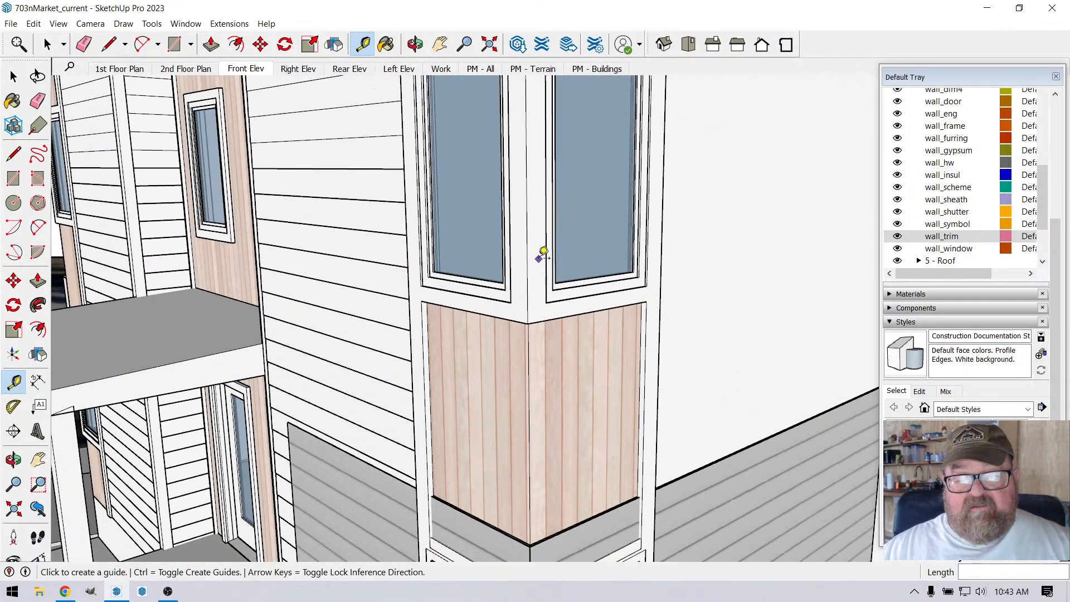
{"action": "scroll", "coordinate": [544, 252], "scroll_direction": "down", "scroll_amount": 5}
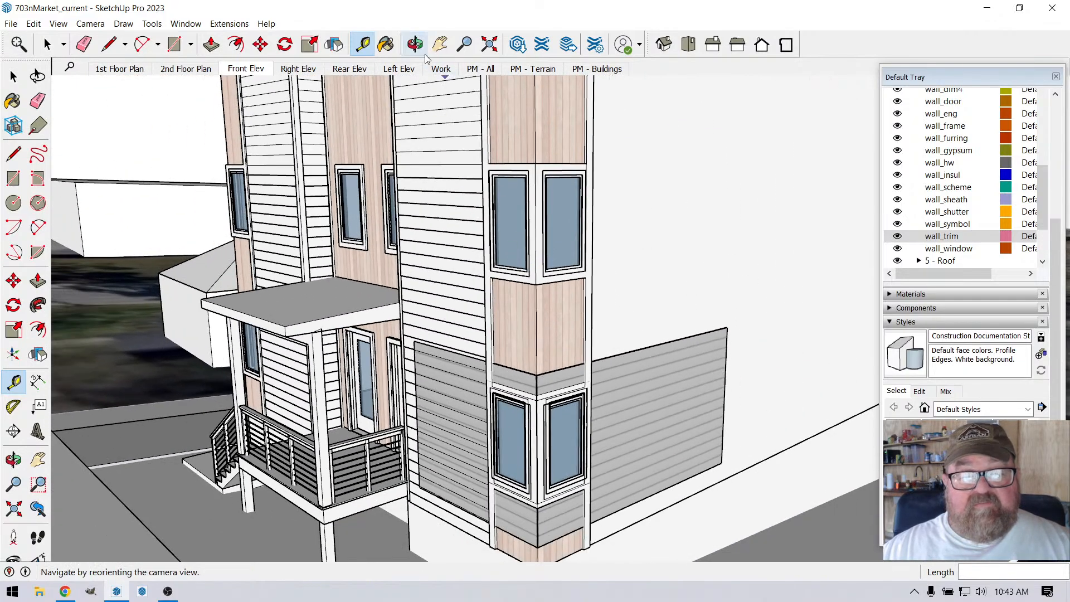
Step: Examine the building's exterior from the front, the long side wall and above, including the open top inside the parapet
{"action": "left_click", "coordinate": [415, 44]}
{"action": "left_click_drag", "start_coordinate": [302, 220], "coordinate": [598, 339]}
{"action": "scroll", "coordinate": [607, 347], "scroll_direction": "down", "scroll_amount": 7}
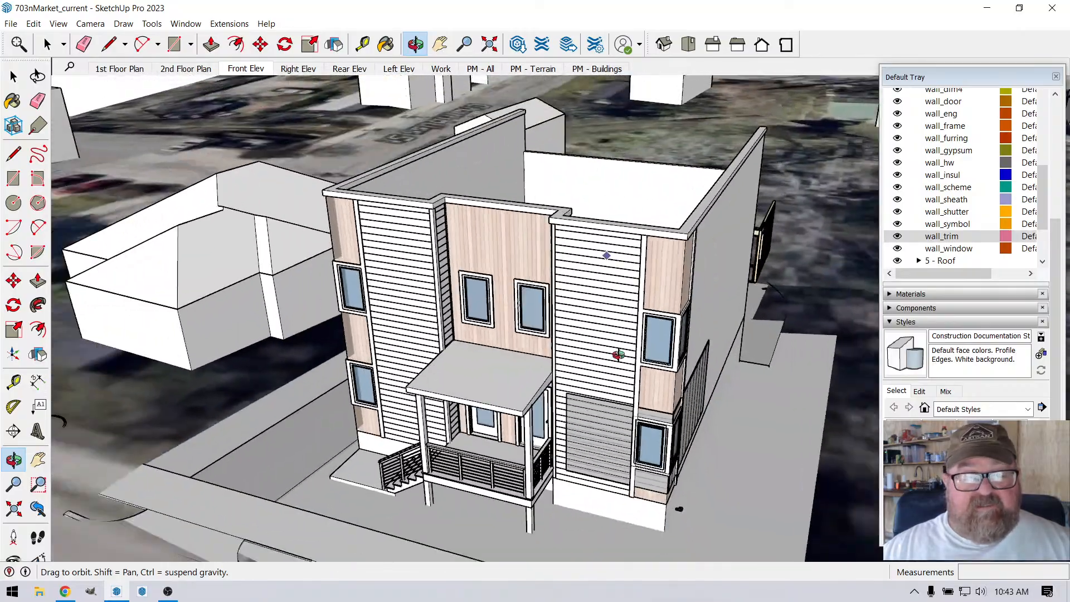
{"action": "scroll", "coordinate": [479, 189], "scroll_direction": "up", "scroll_amount": 10}
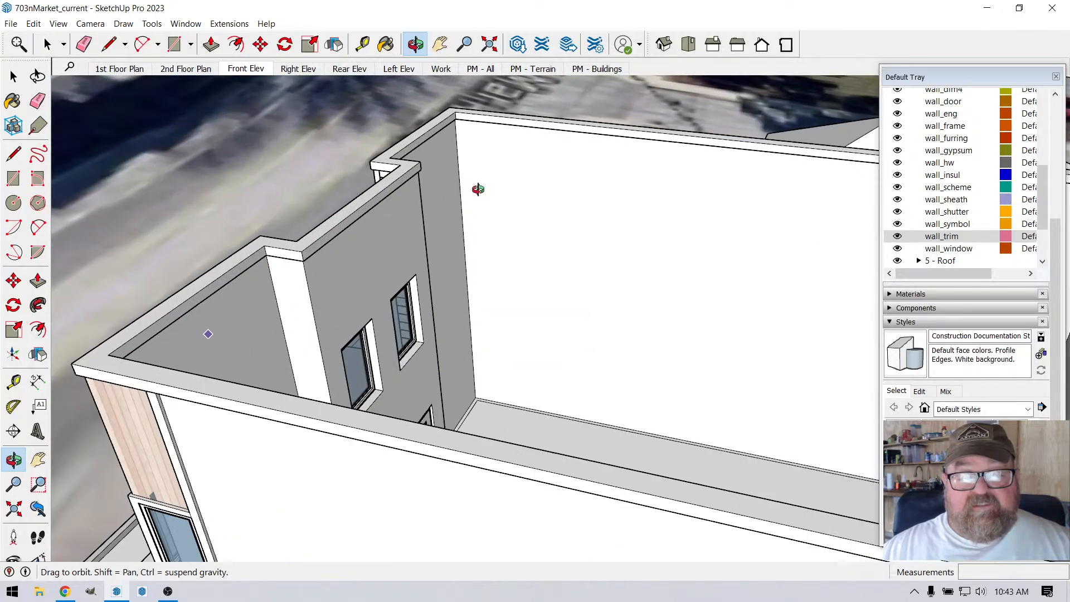
{"action": "left_click_drag", "start_coordinate": [478, 189], "coordinate": [415, 284]}
{"action": "left_click_drag", "start_coordinate": [647, 397], "coordinate": [392, 307]}
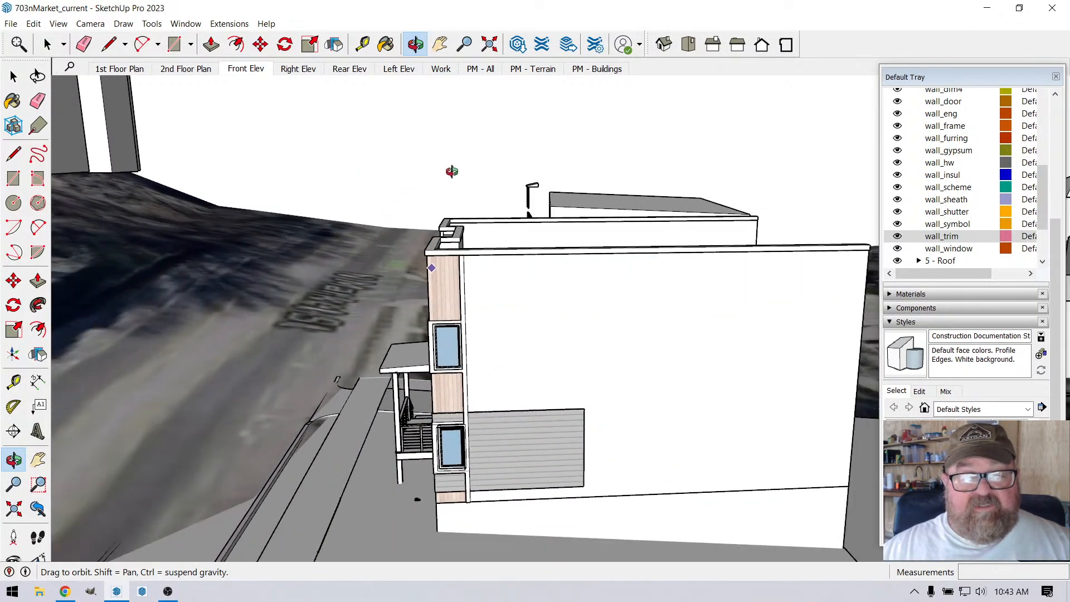
{"action": "left_click_drag", "start_coordinate": [452, 171], "coordinate": [438, 423]}
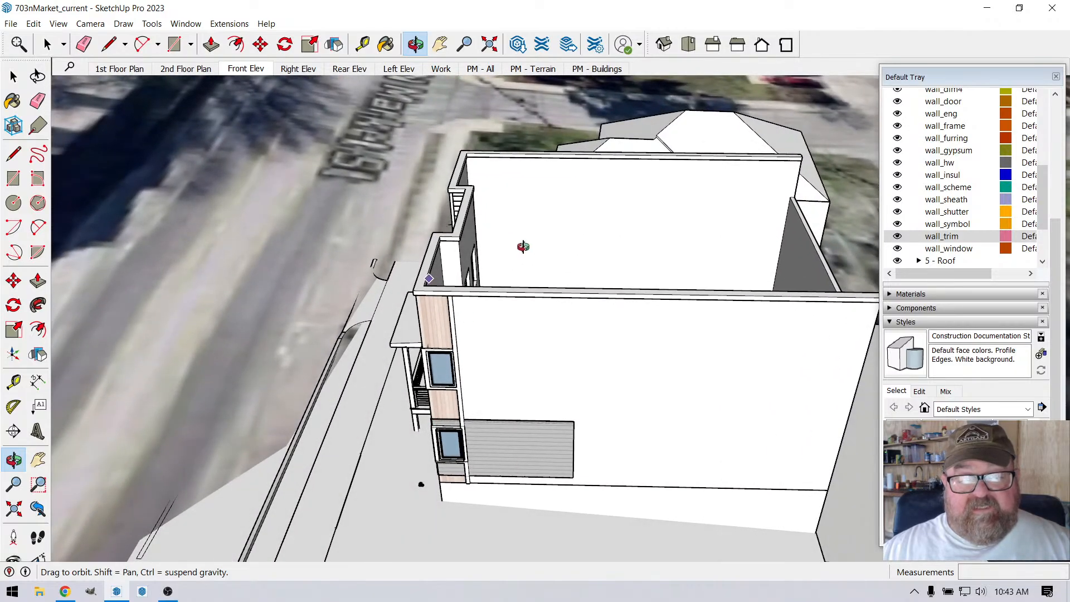
{"action": "left_click_drag", "start_coordinate": [523, 246], "coordinate": [659, 252]}
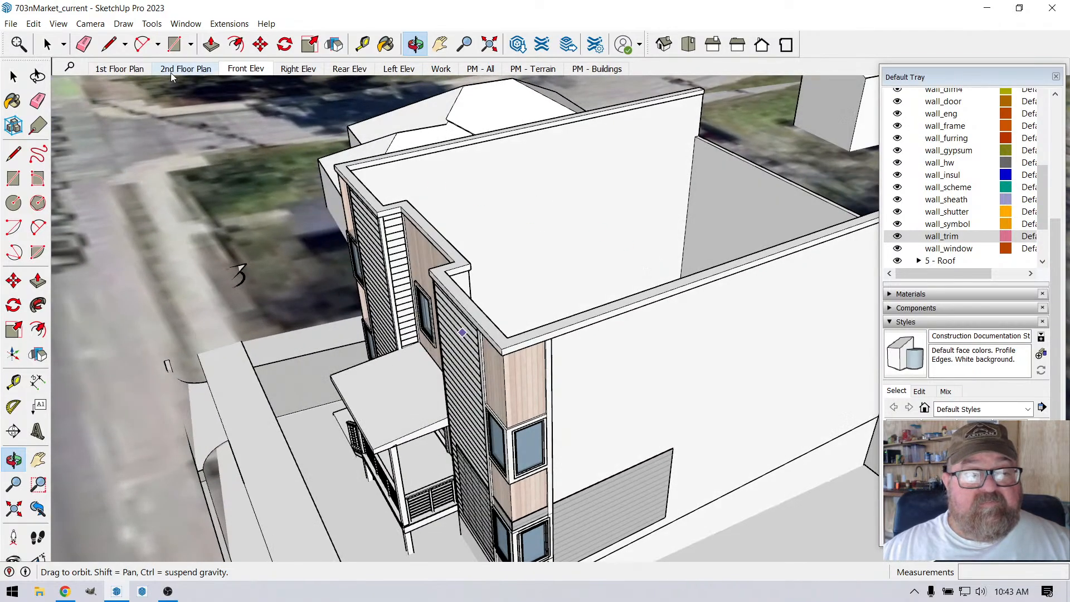
Step: Show the 1st Floor Plan scene and examine the layout around the front corners, entry porch and stairs
{"action": "left_click", "coordinate": [129, 69]}
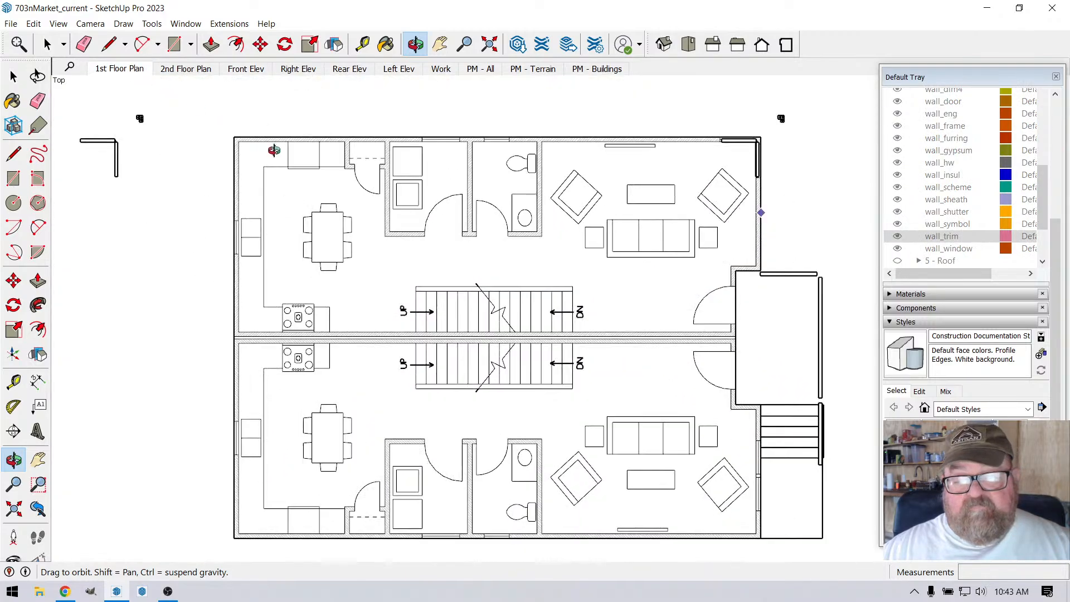
{"action": "scroll", "coordinate": [694, 479], "scroll_direction": "up", "scroll_amount": 6}
{"action": "left_click_drag", "start_coordinate": [694, 478], "coordinate": [626, 346]}
{"action": "left_click_drag", "start_coordinate": [645, 407], "coordinate": [621, 418]}
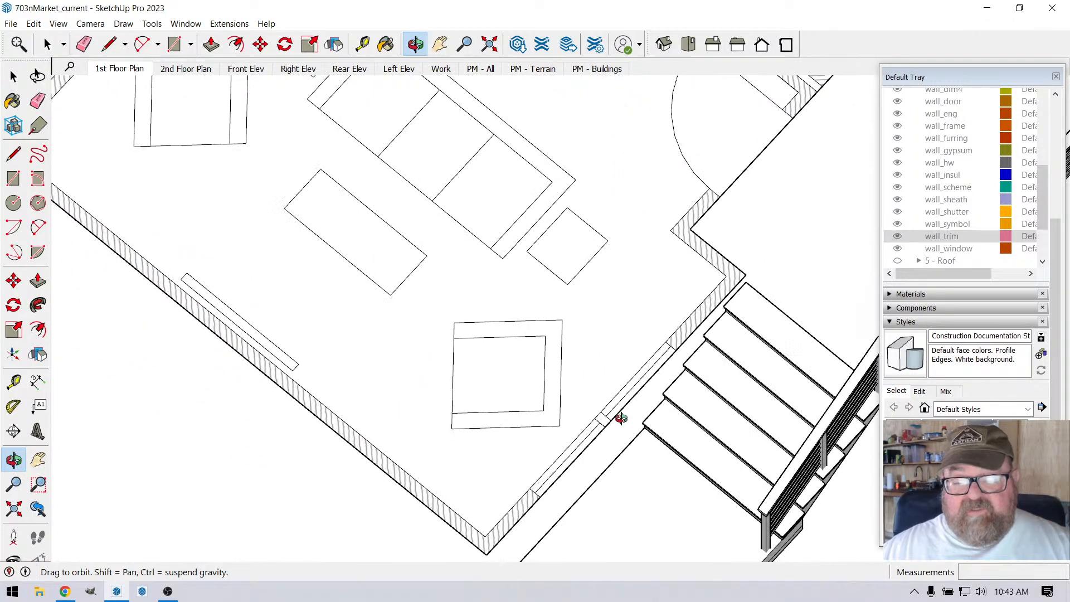
{"action": "left_click_drag", "start_coordinate": [630, 378], "coordinate": [583, 286]}
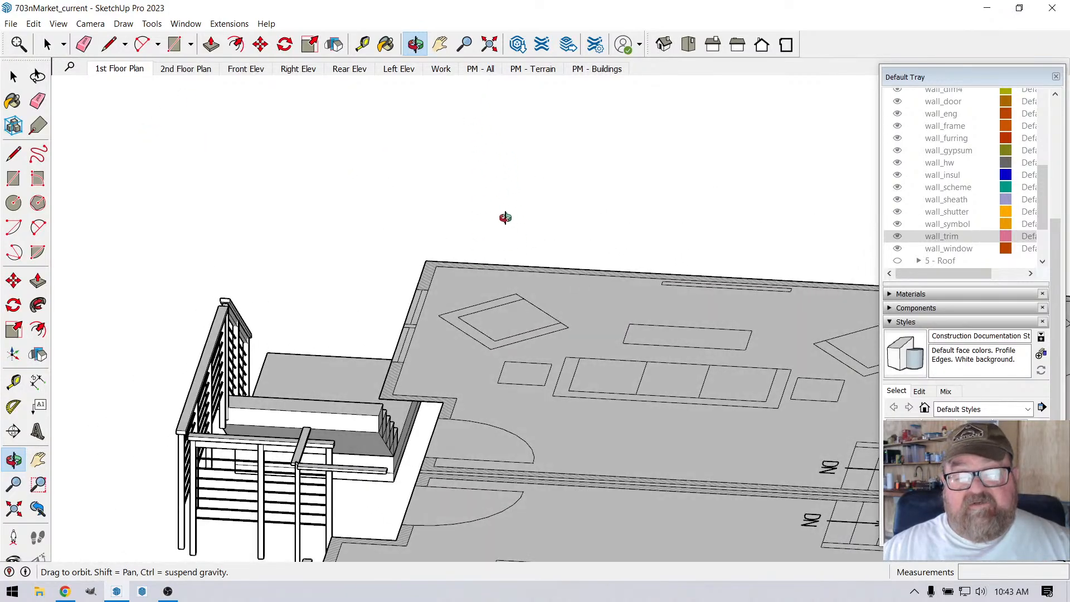
{"action": "left_click_drag", "start_coordinate": [512, 183], "coordinate": [400, 400]}
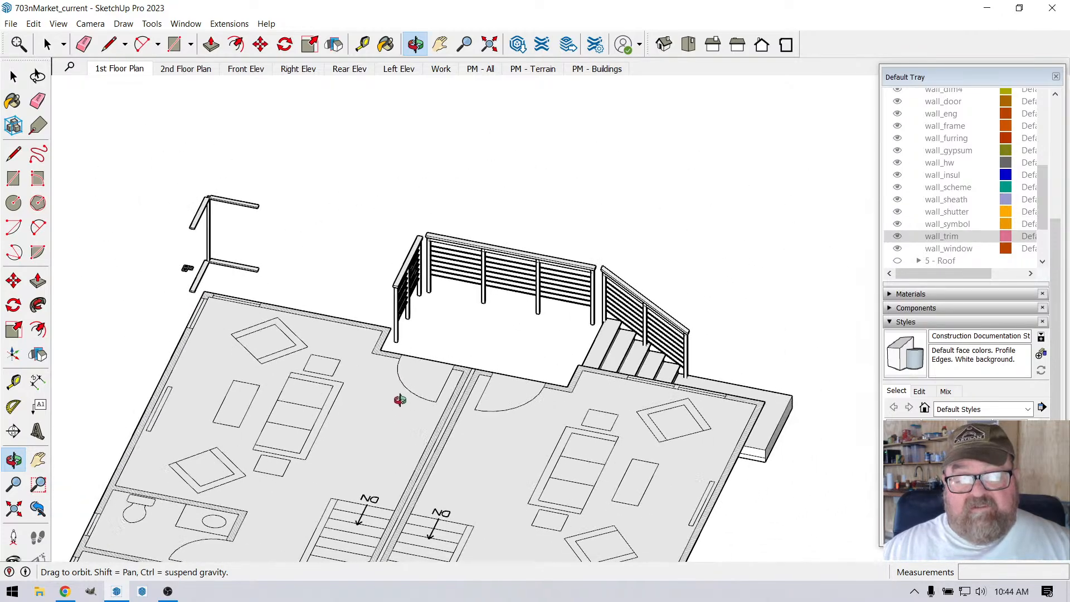
{"action": "left_click_drag", "start_coordinate": [574, 432], "coordinate": [365, 140]}
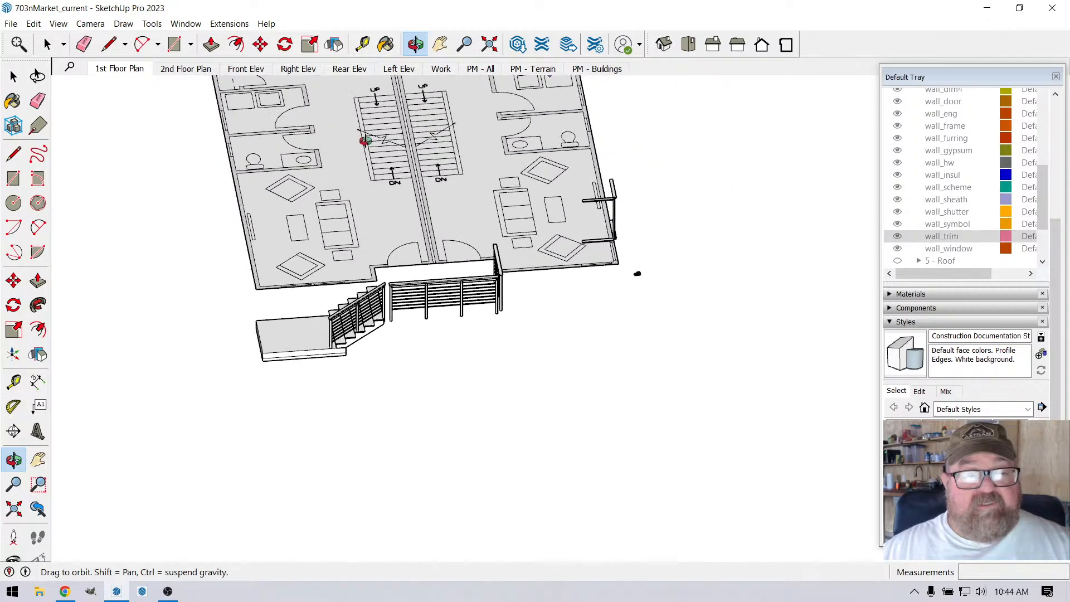
Step: Return to the Front Elev scene and review the new corner walls in place on the building's front and side
{"action": "left_click", "coordinate": [257, 70]}
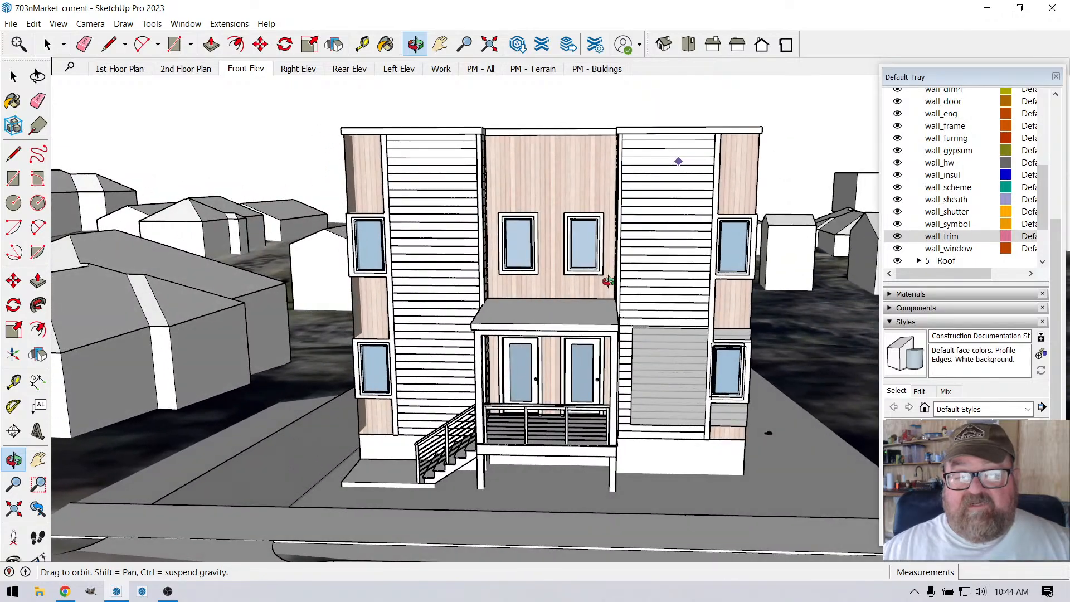
{"action": "left_click_drag", "start_coordinate": [608, 281], "coordinate": [762, 286]}
{"action": "scroll", "coordinate": [737, 270], "scroll_direction": "up", "scroll_amount": 3}
{"action": "left_click_drag", "start_coordinate": [590, 331], "coordinate": [310, 380]}
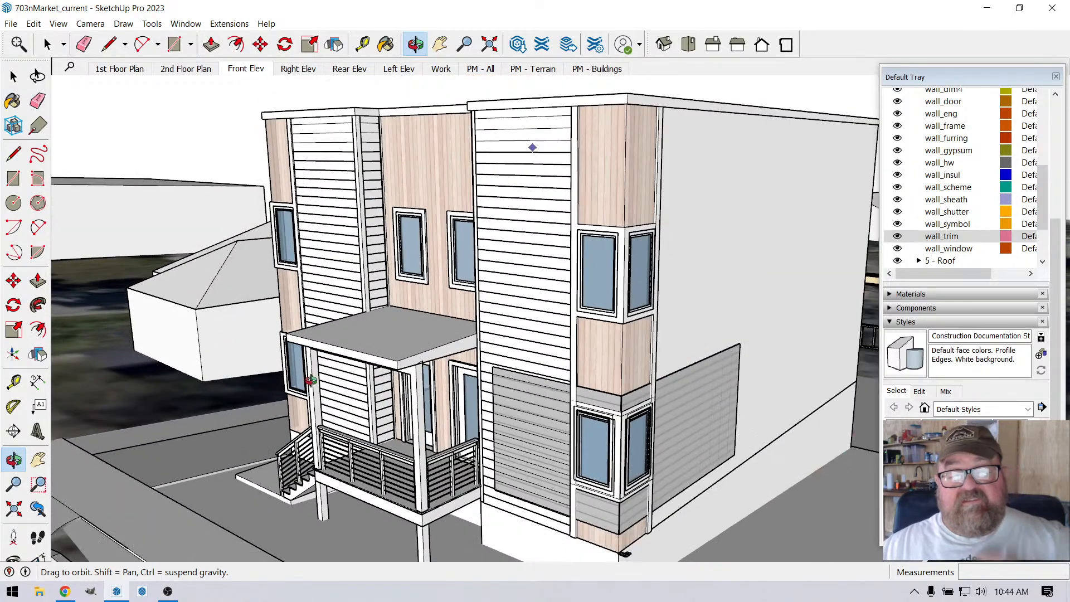
Step: Check the live stream's chat and viewer analytics in YouTube Studio, and return to the SketchUp model
{"action": "left_click", "coordinate": [65, 592]}
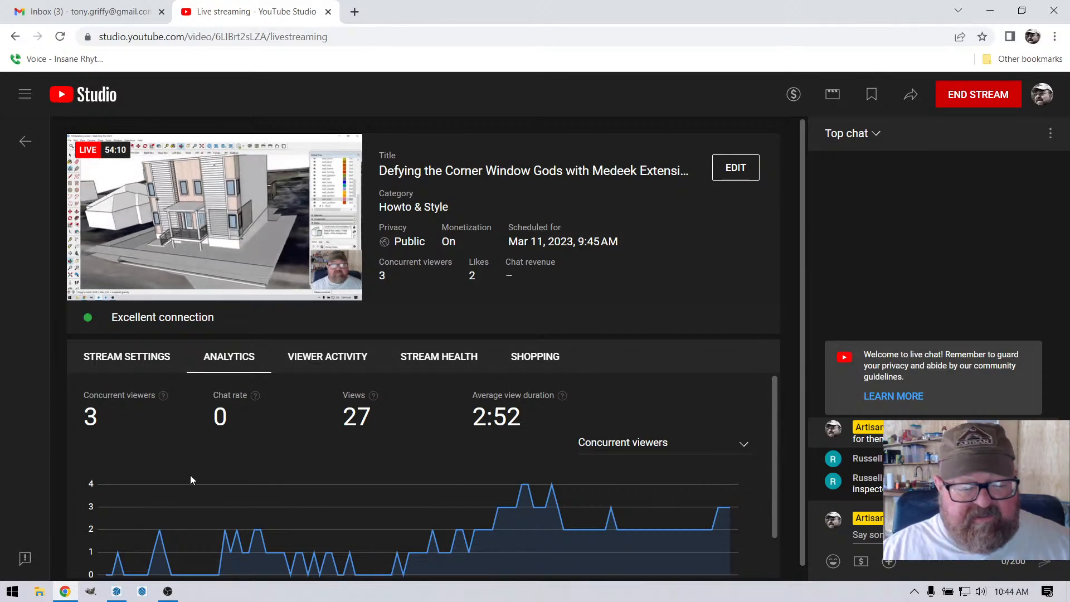
{"action": "mouse_move", "coordinate": [108, 597]}
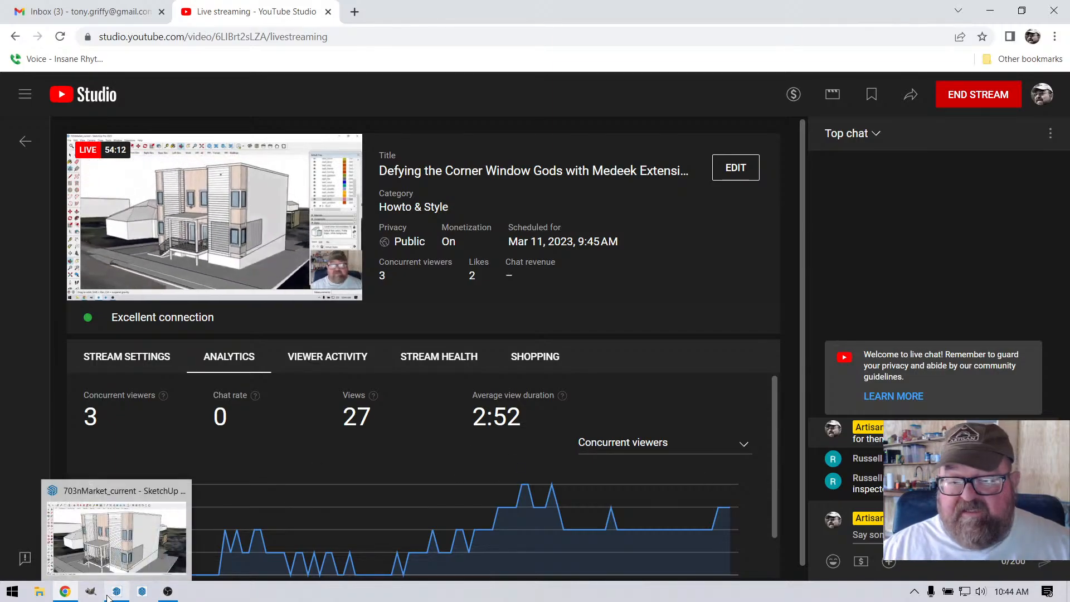
{"action": "left_click", "coordinate": [115, 592]}
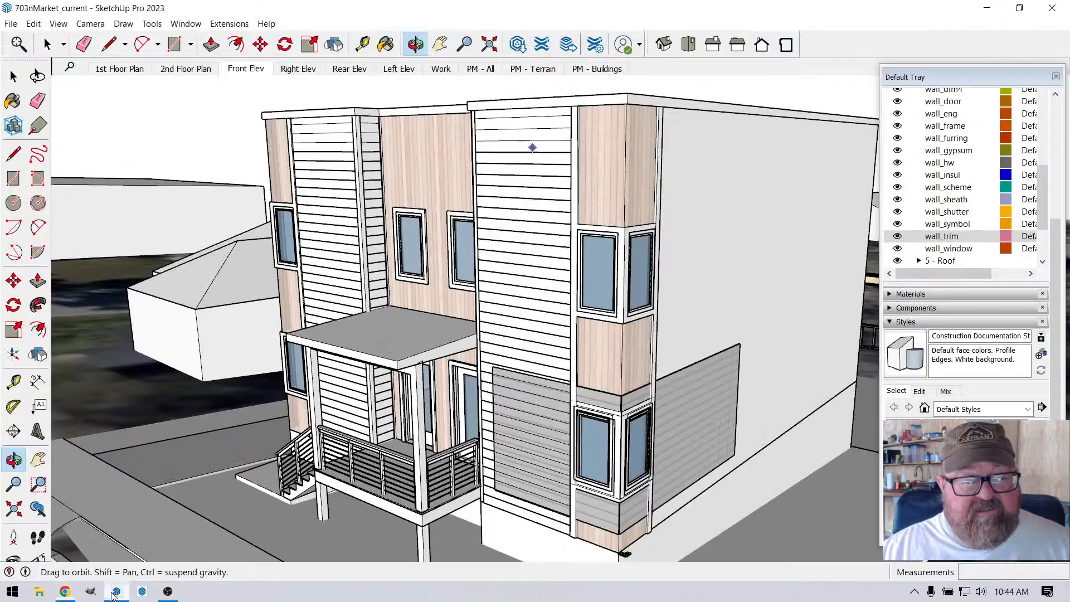
Step: Examine the stacked corner windows, siding and trim at the building's front corner from the porch side and the long side wall
{"action": "left_click_drag", "start_coordinate": [491, 377], "coordinate": [399, 353]}
{"action": "left_click_drag", "start_coordinate": [369, 385], "coordinate": [465, 381]}
{"action": "scroll", "coordinate": [444, 423], "scroll_direction": "up", "scroll_amount": 4}
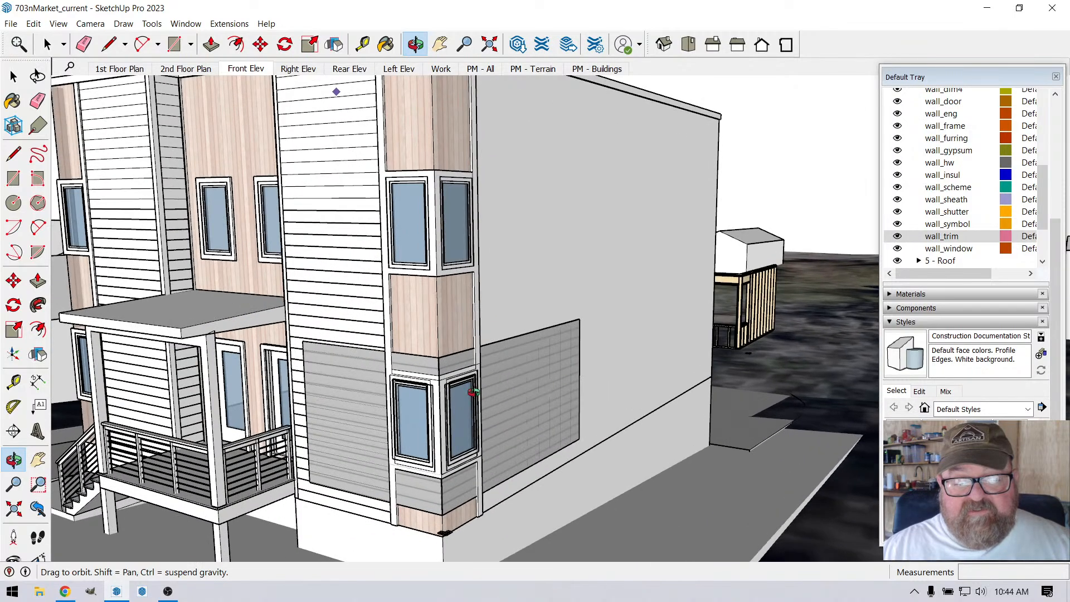
{"action": "scroll", "coordinate": [418, 231], "scroll_direction": "down", "scroll_amount": 5}
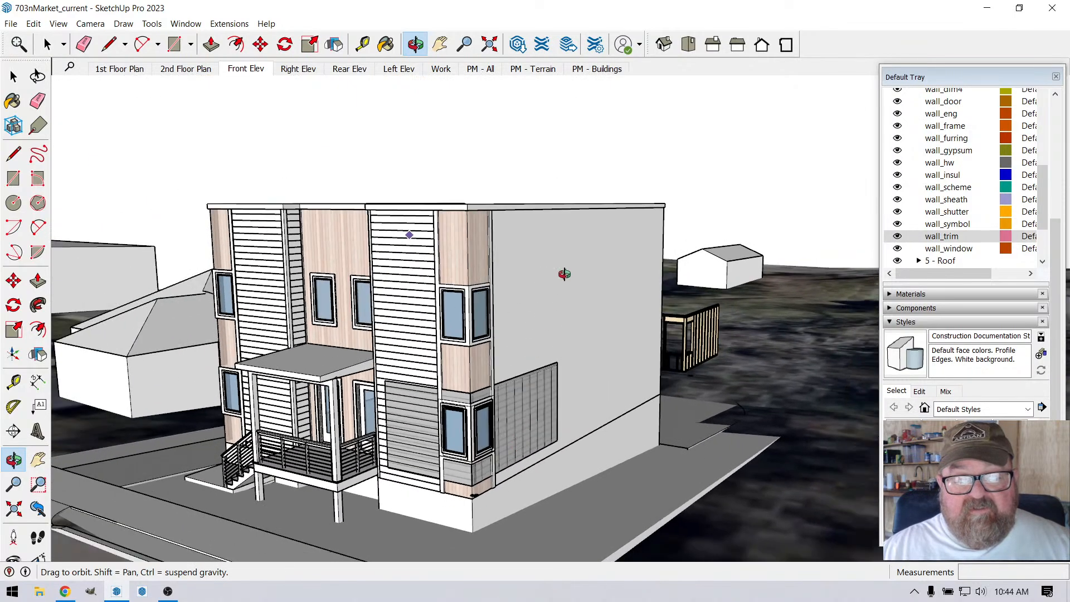
{"action": "left_click_drag", "start_coordinate": [567, 277], "coordinate": [587, 328]}
{"action": "scroll", "coordinate": [363, 363], "scroll_direction": "down", "scroll_amount": 5}
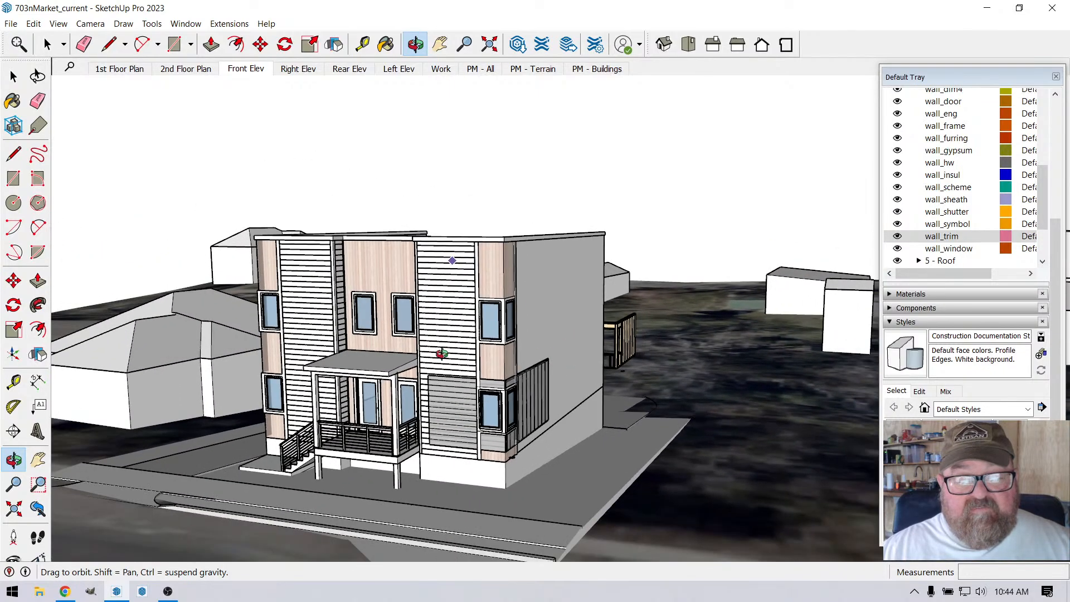
{"action": "scroll", "coordinate": [392, 355], "scroll_direction": "up", "scroll_amount": 4}
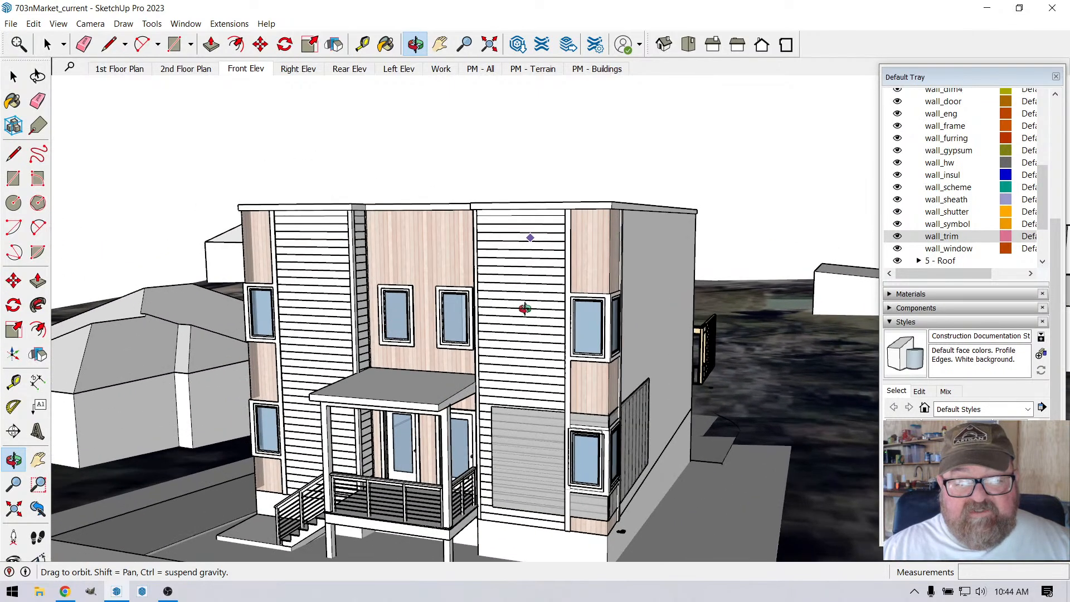
{"action": "left_click_drag", "start_coordinate": [534, 415], "coordinate": [725, 270]}
{"action": "left_click_drag", "start_coordinate": [650, 355], "coordinate": [615, 306]}
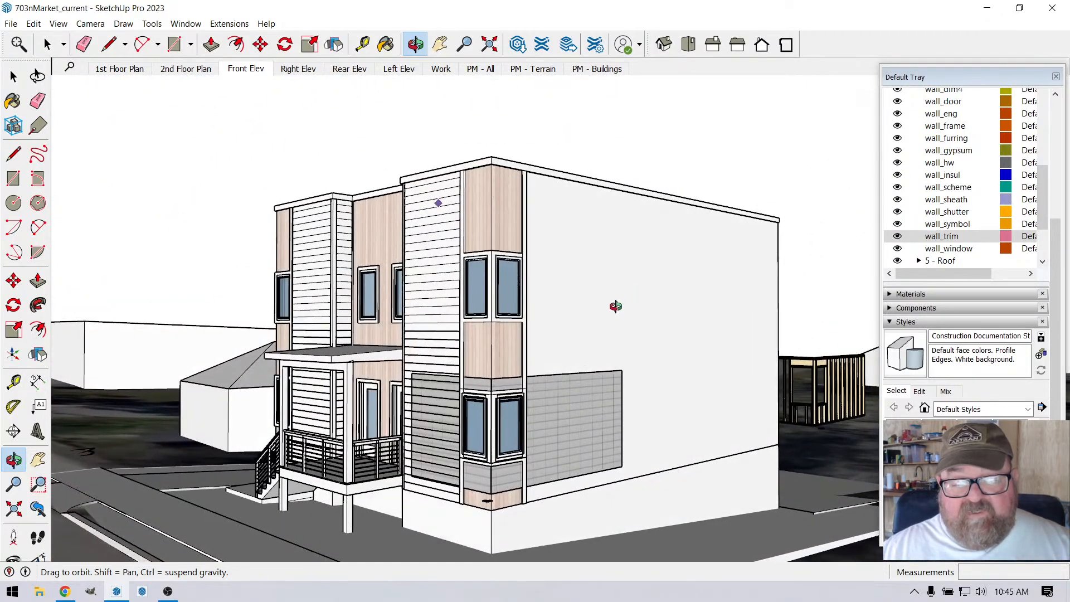
{"action": "left_click_drag", "start_coordinate": [403, 325], "coordinate": [487, 342]}
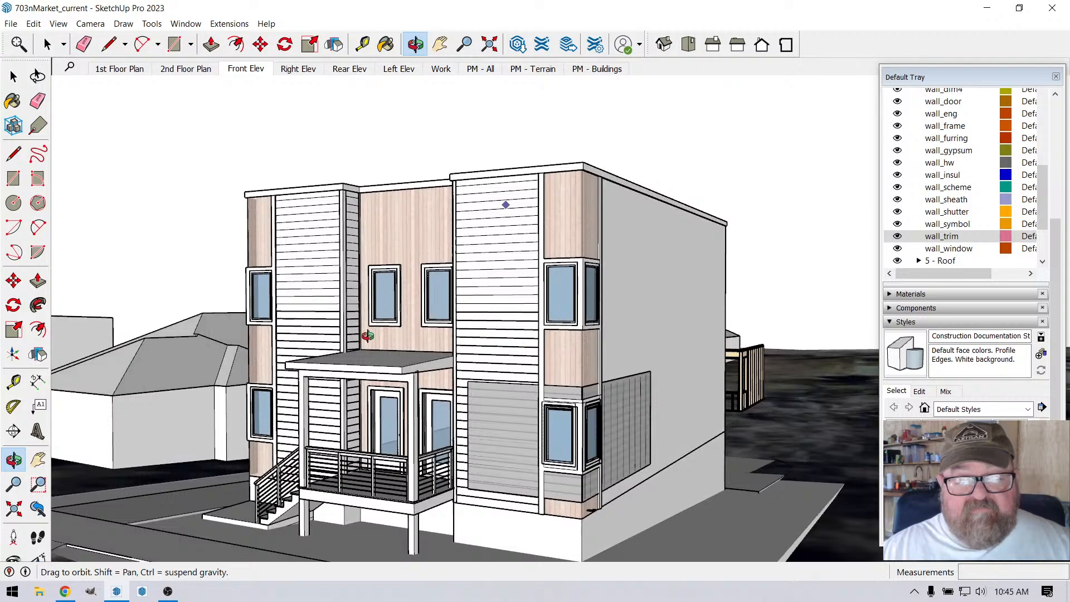
{"action": "left_click_drag", "start_coordinate": [513, 458], "coordinate": [462, 442]}
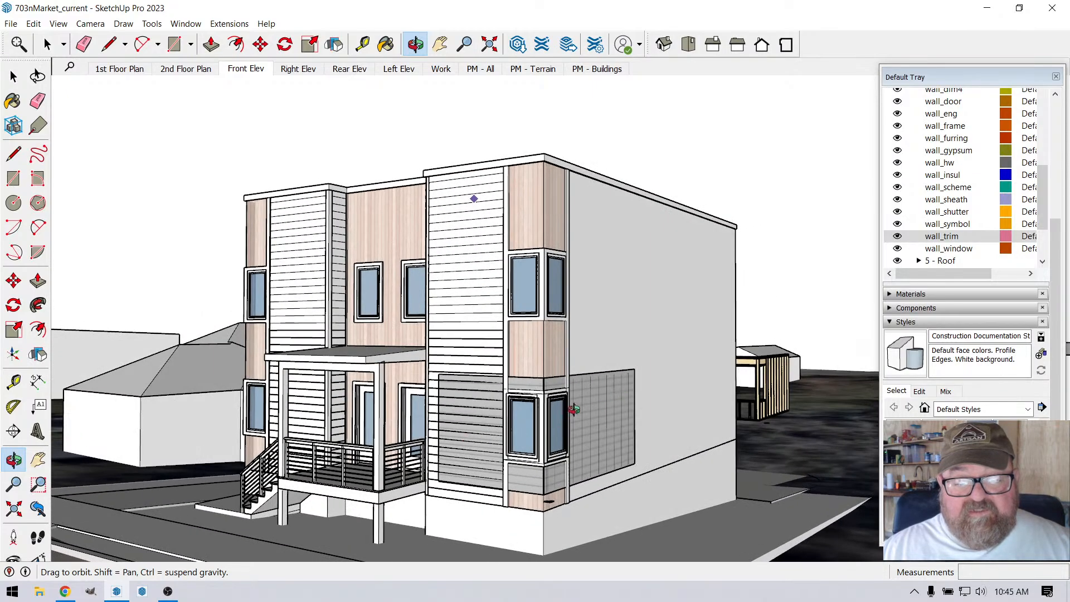
{"action": "left_click_drag", "start_coordinate": [651, 398], "coordinate": [541, 458]}
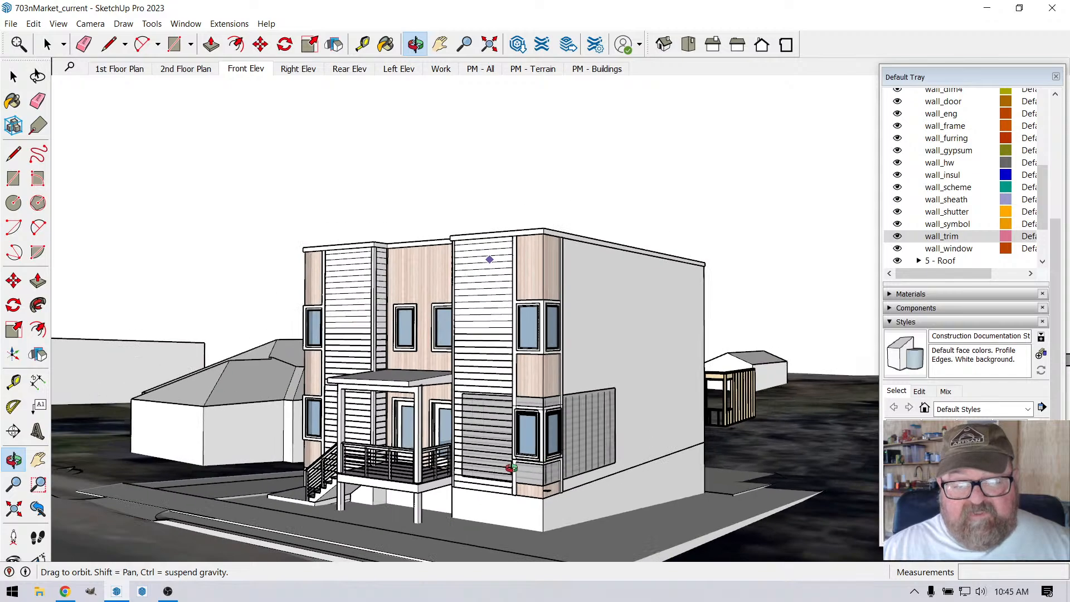
{"action": "scroll", "coordinate": [511, 467], "scroll_direction": "up", "scroll_amount": 4}
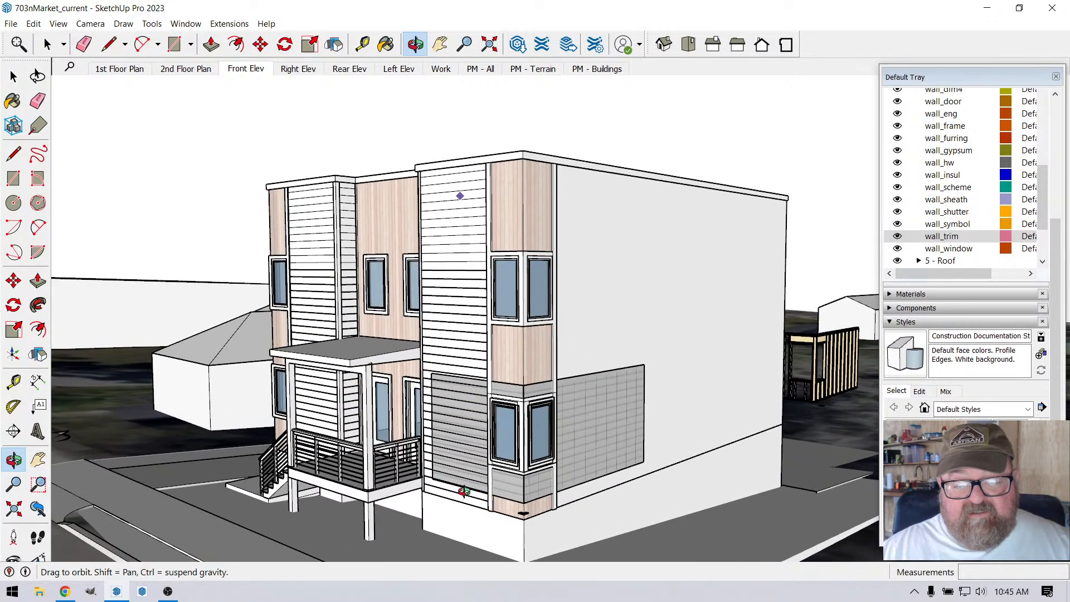
{"action": "scroll", "coordinate": [463, 492], "scroll_direction": "up", "scroll_amount": 2}
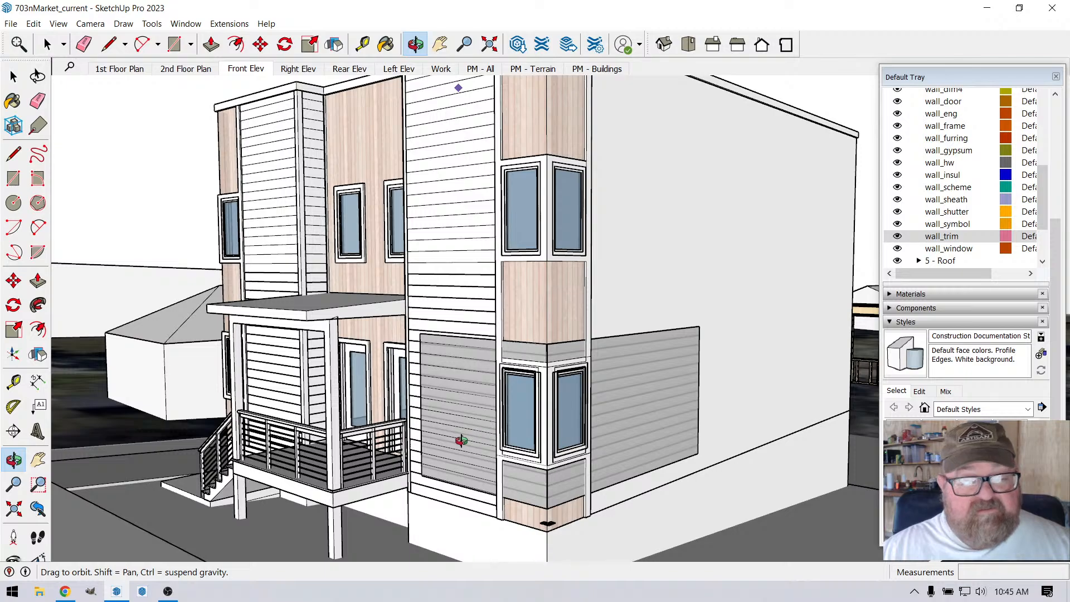
{"action": "scroll", "coordinate": [462, 437], "scroll_direction": "down", "scroll_amount": 2}
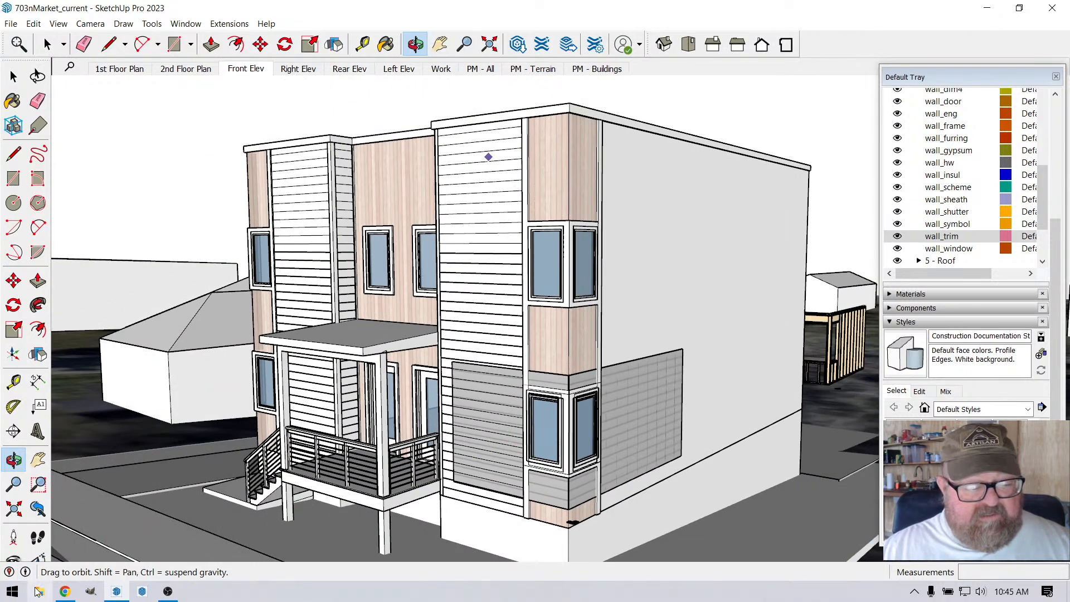
Step: Switch to YouTube Studio in the browser and start ending the live stream
{"action": "left_click", "coordinate": [65, 592]}
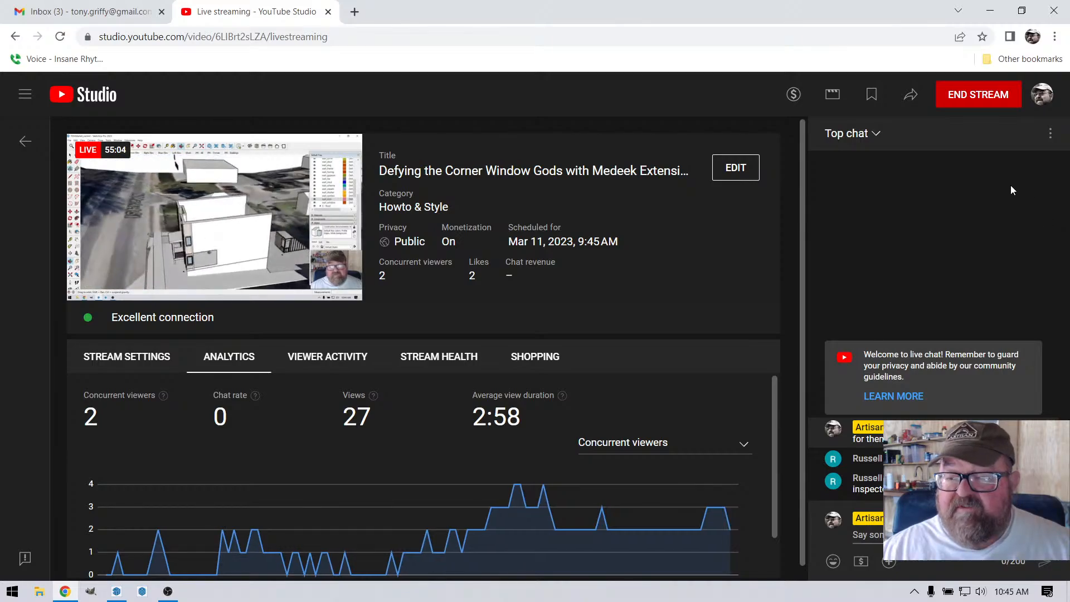
{"action": "left_click", "coordinate": [990, 95]}
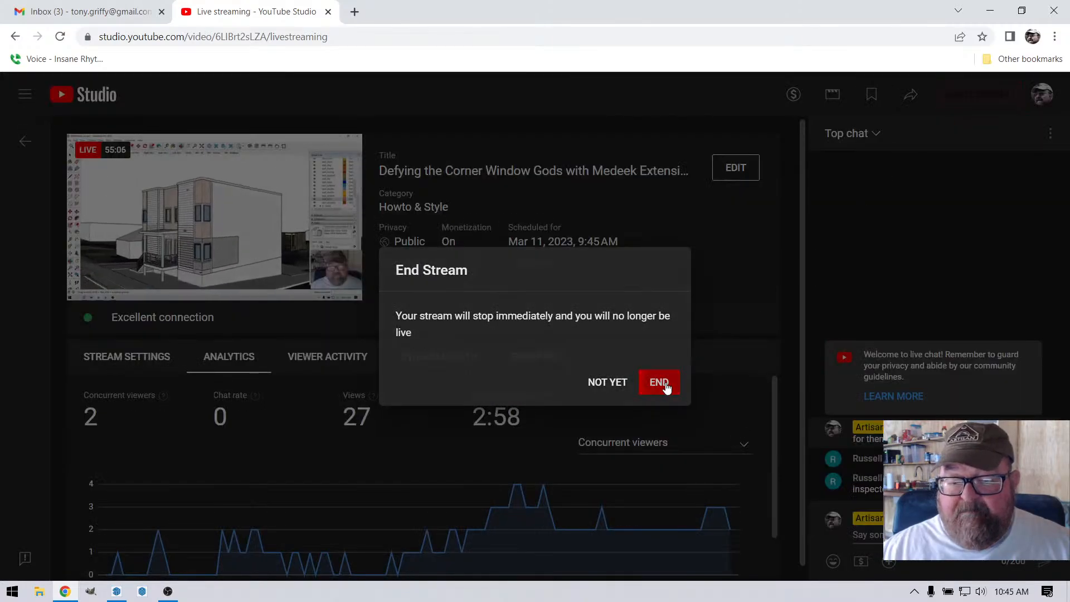